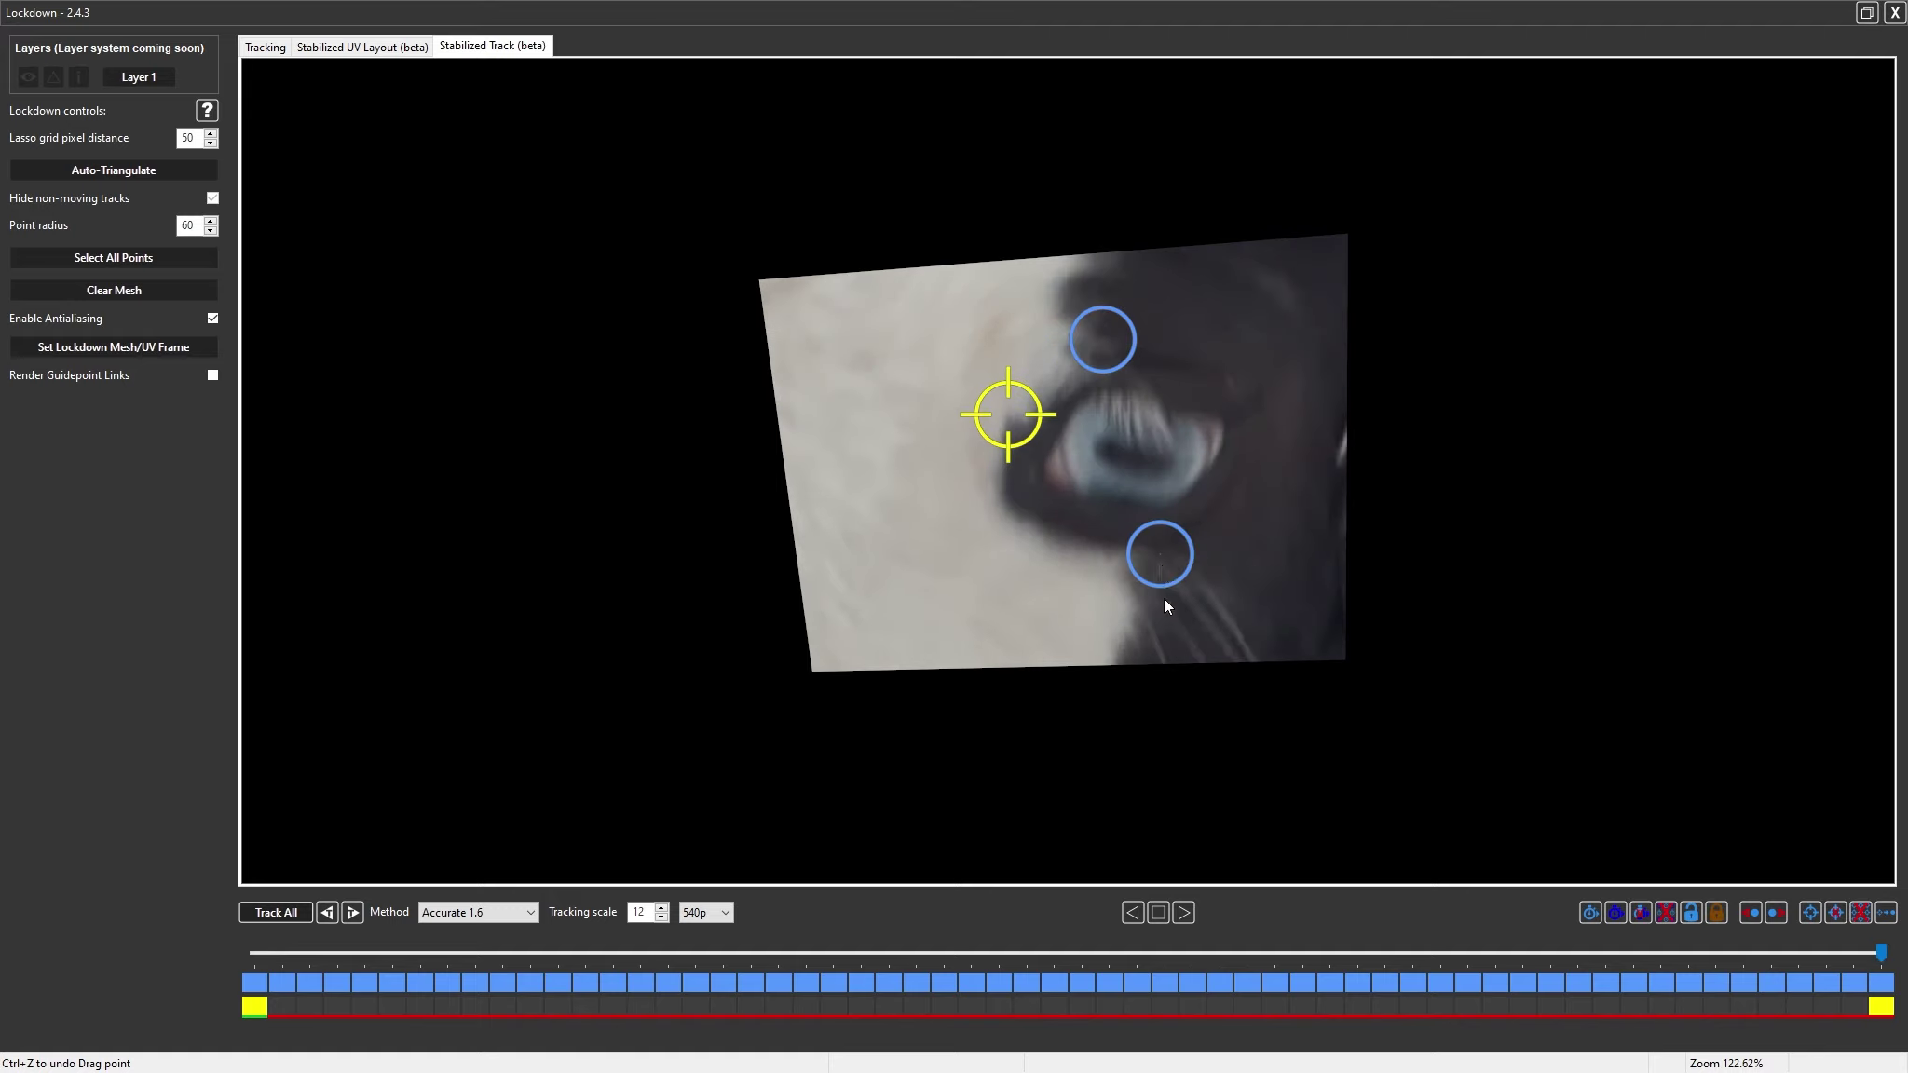
# Compare the guide points above and below the horse's eye between neighbouring frames at the end of the stabilized track
pyautogui.click(1161, 556)
pyautogui.press('Left')
pyautogui.press('Right')
pyautogui.press('Left')
pyautogui.press('Right')
pyautogui.click(1101, 340)
pyautogui.click(1665, 851)
pyautogui.click(1545, 950)
# Clear the existing mesh and auto-triangulate a new one from the points around the horse's eye
pyautogui.click(279, 45)
pyautogui.scroll(-5, 1130, 347)
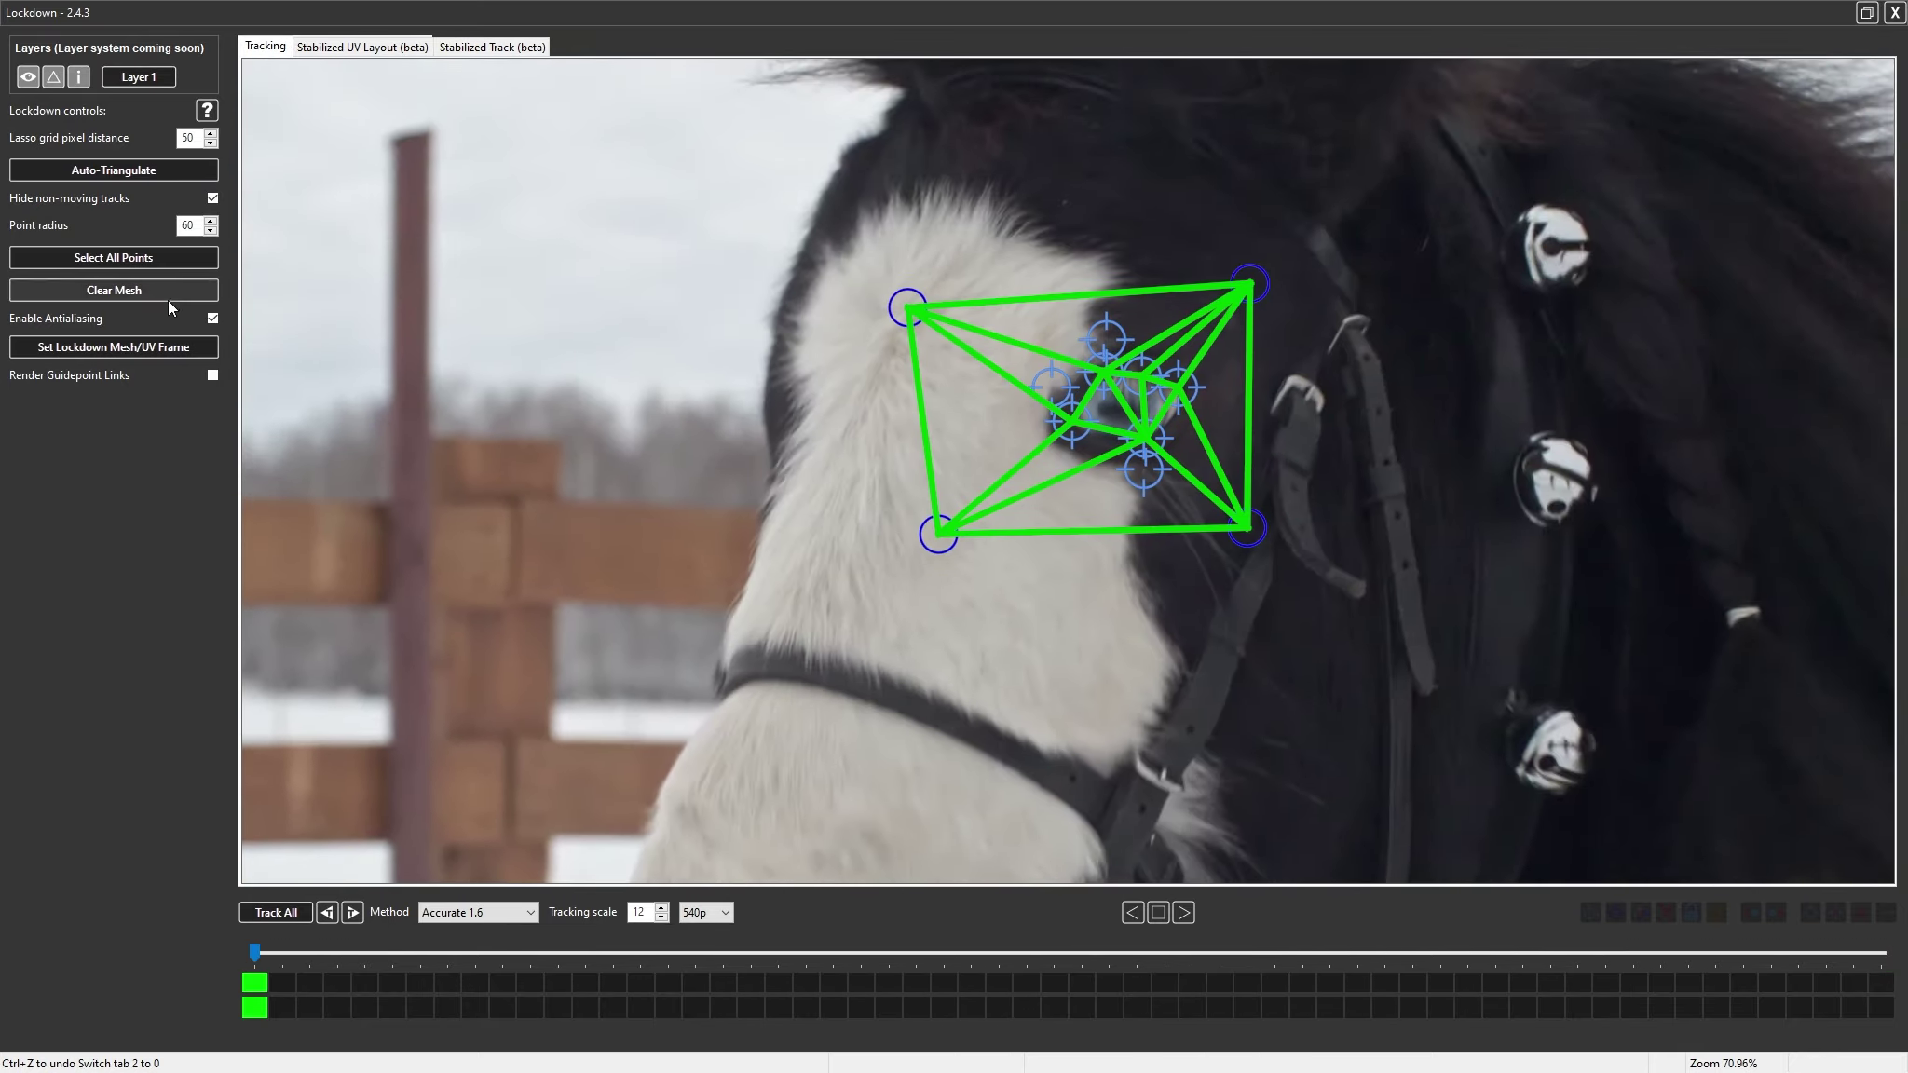
pyautogui.click(168, 297)
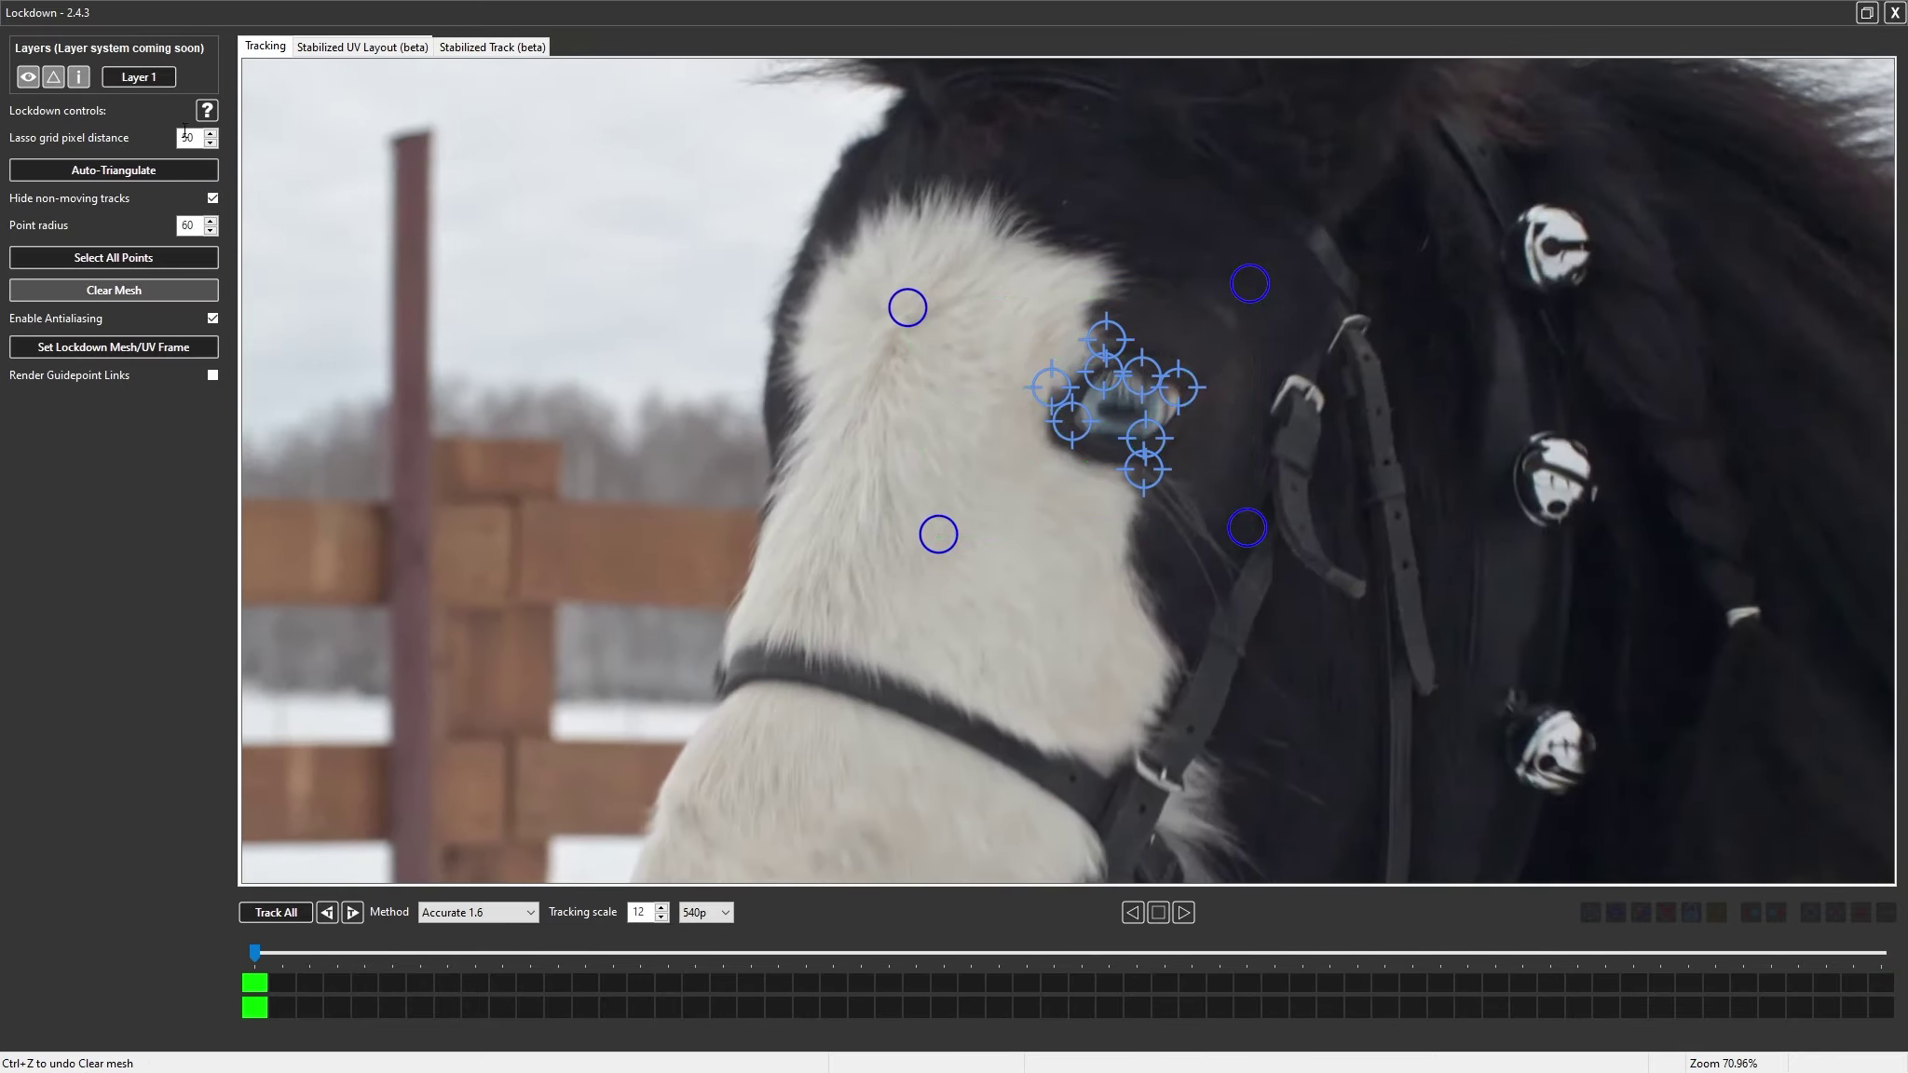
pyautogui.click(179, 171)
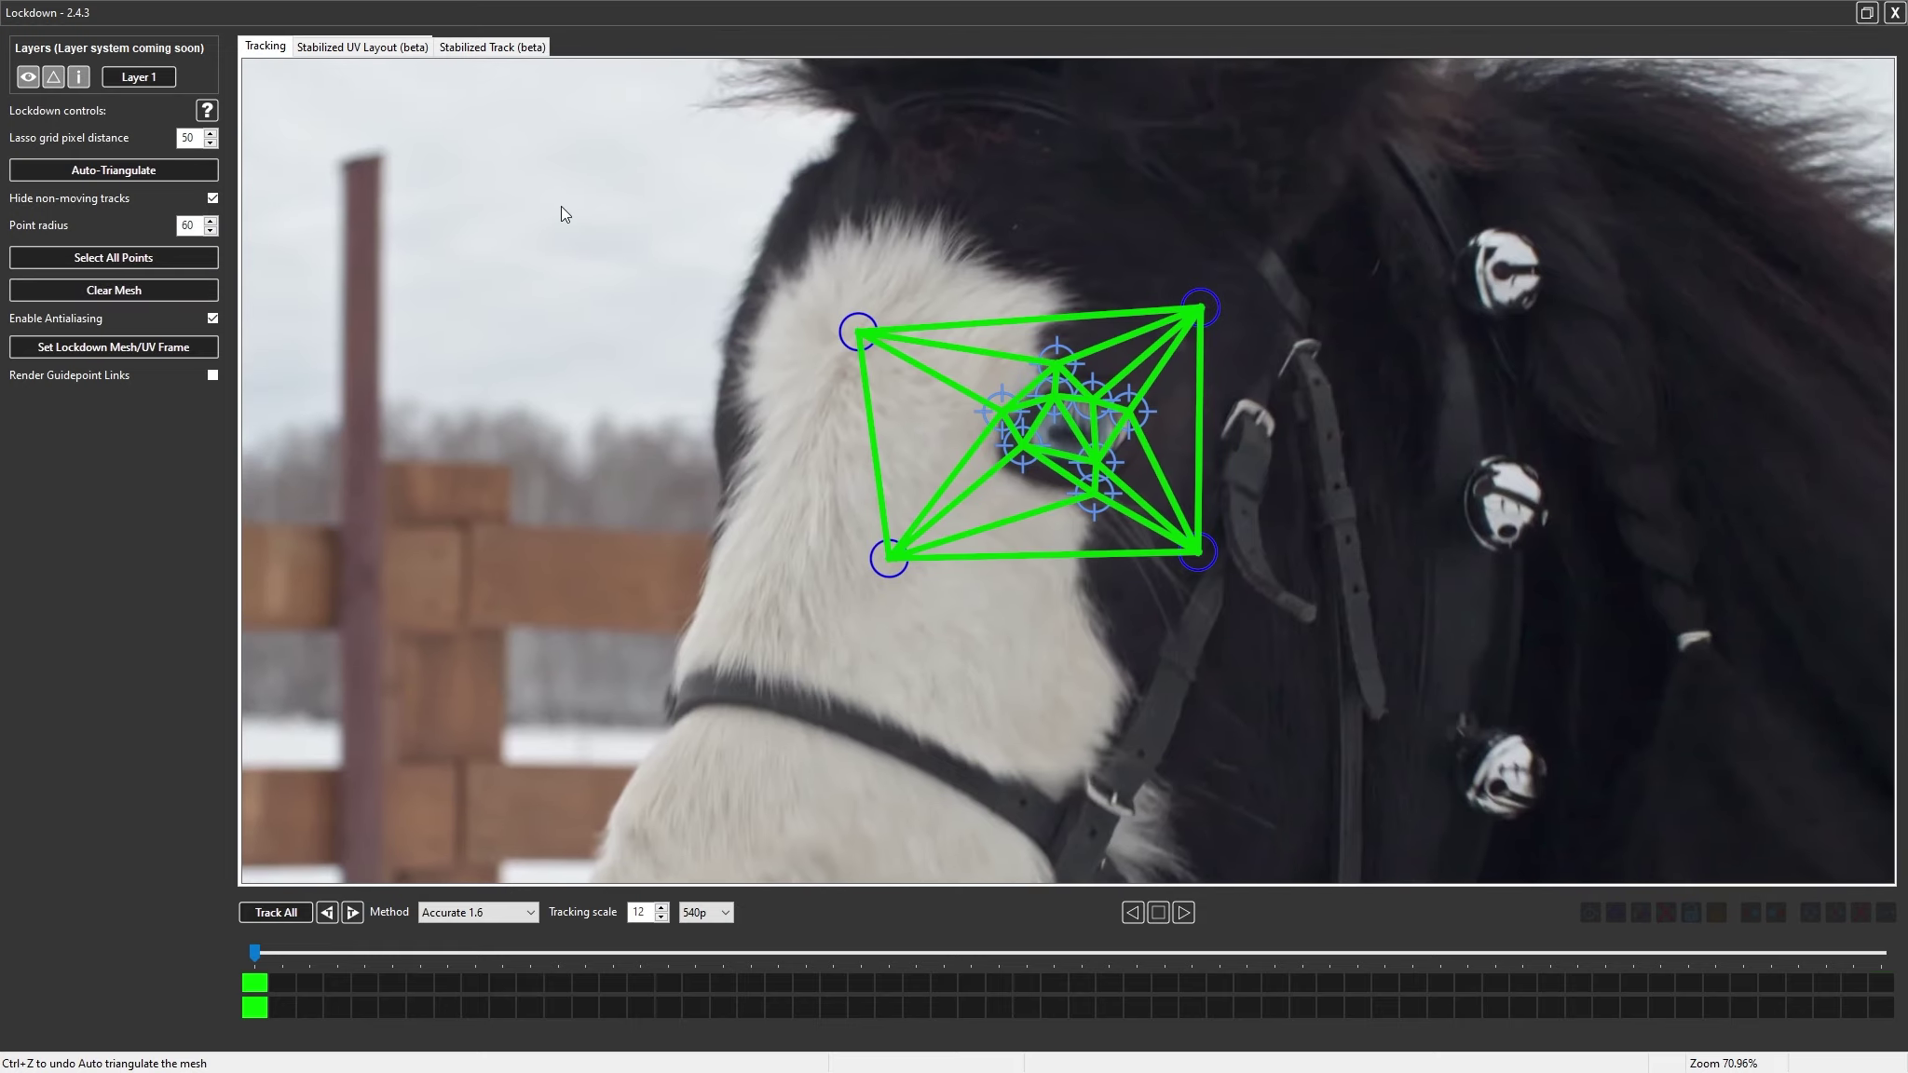
# Examine the new mesh in the stabilized track and over the source footage on the first and last frames
pyautogui.click(524, 51)
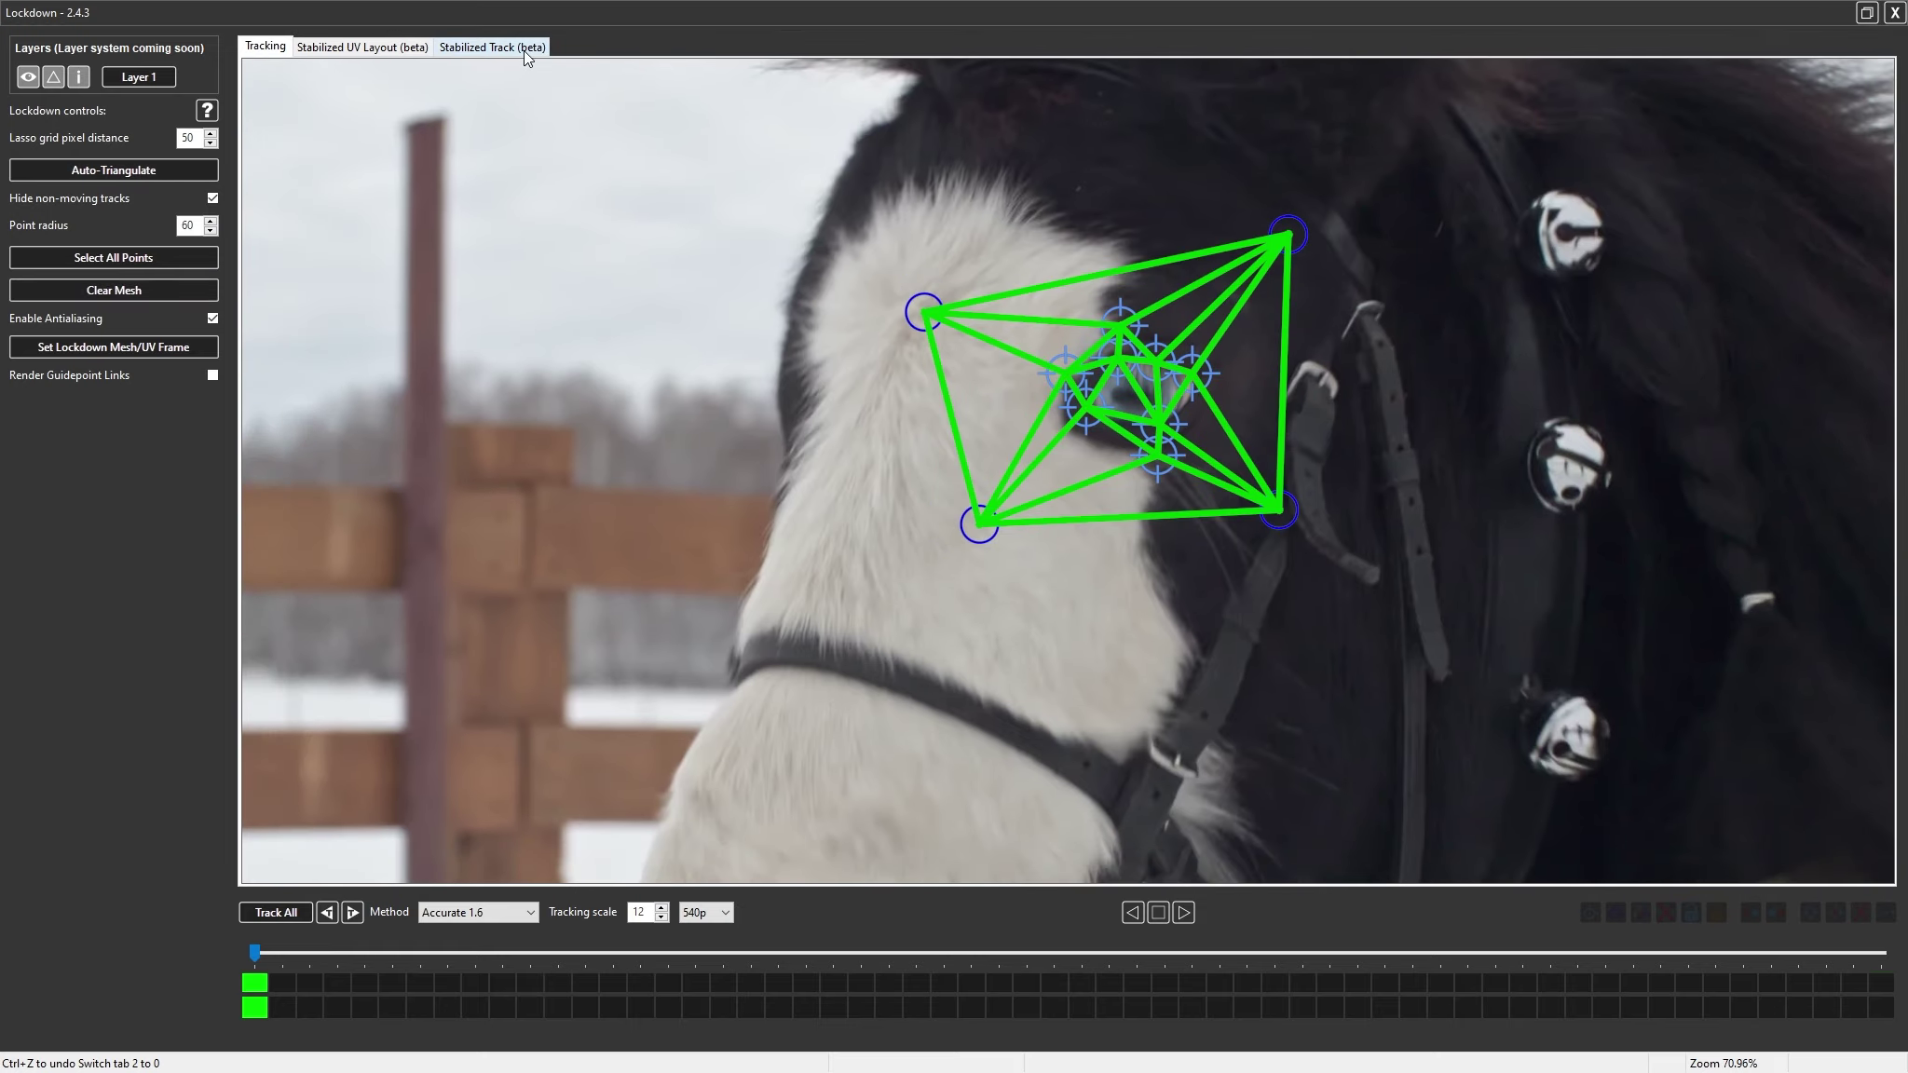
pyautogui.click(524, 50)
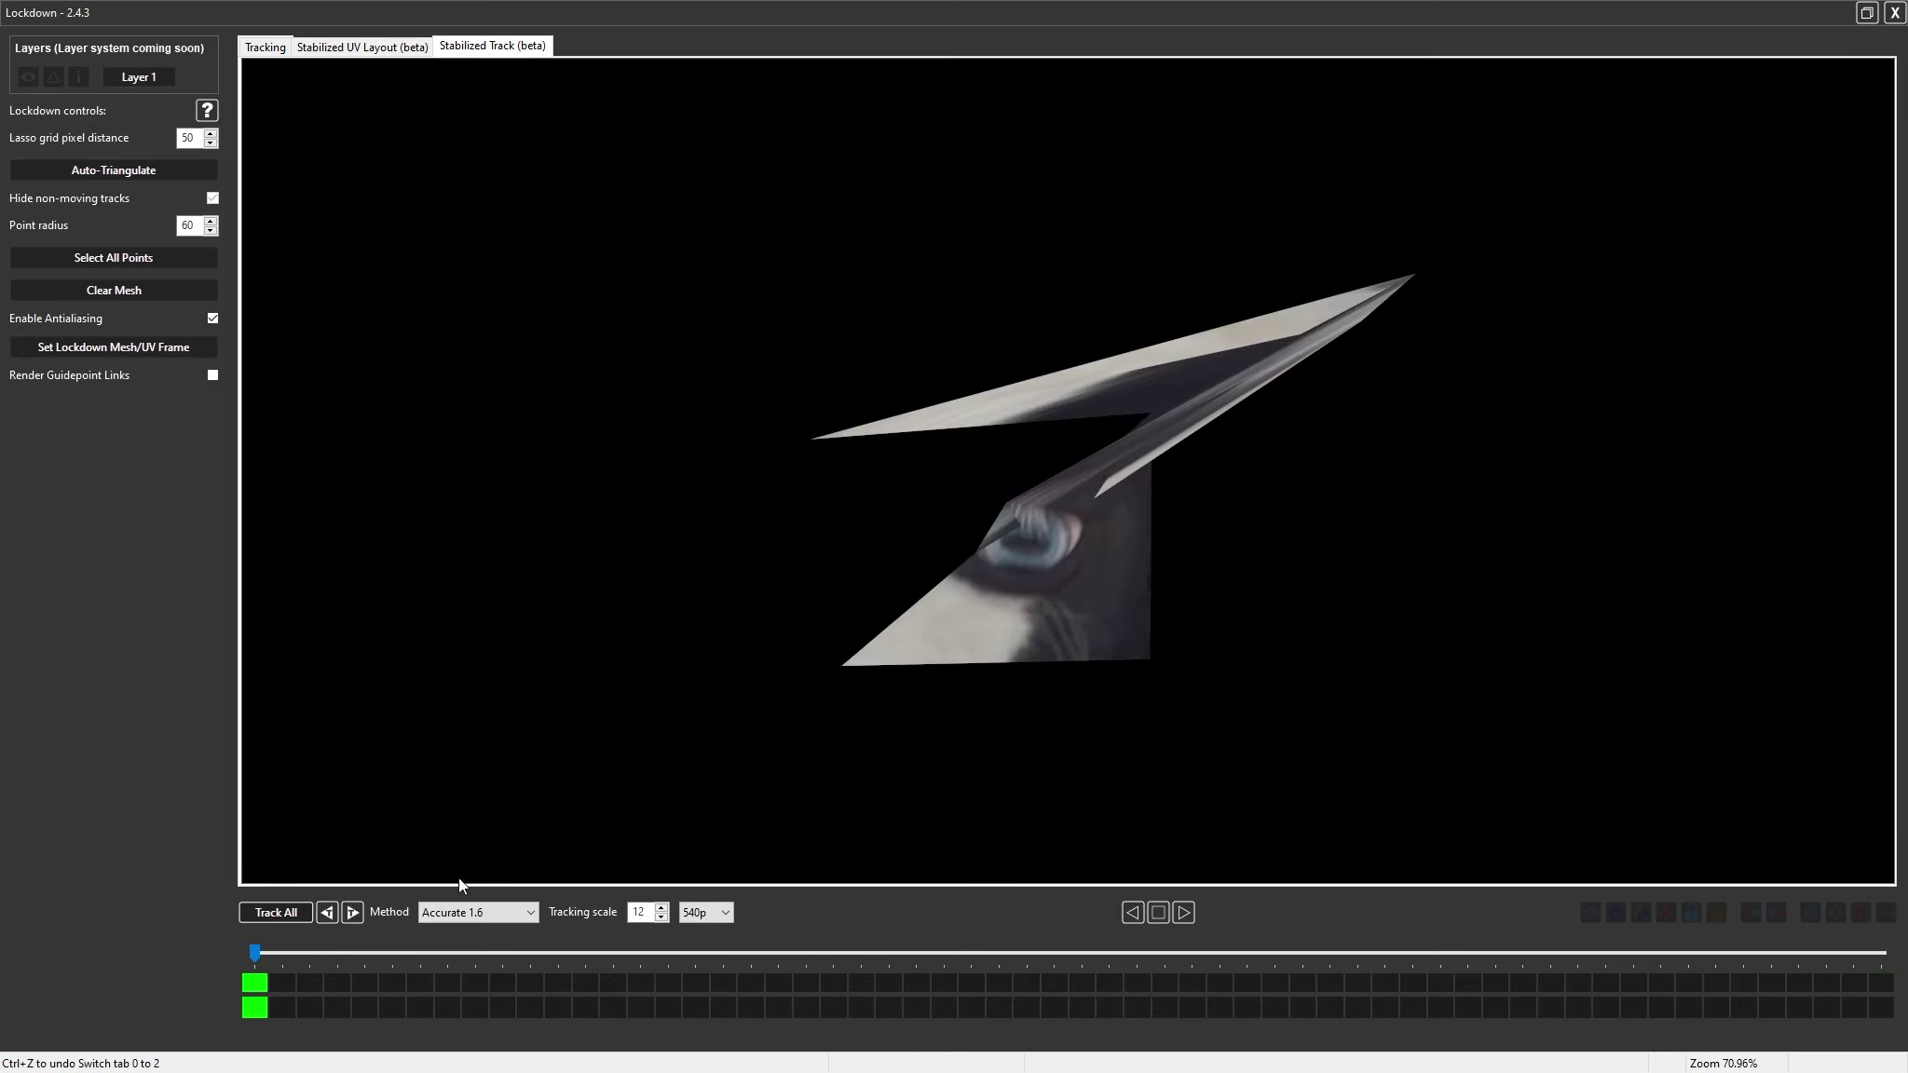
pyautogui.moveTo(251, 954); pyautogui.dragTo(65, 936)
pyautogui.click(265, 47)
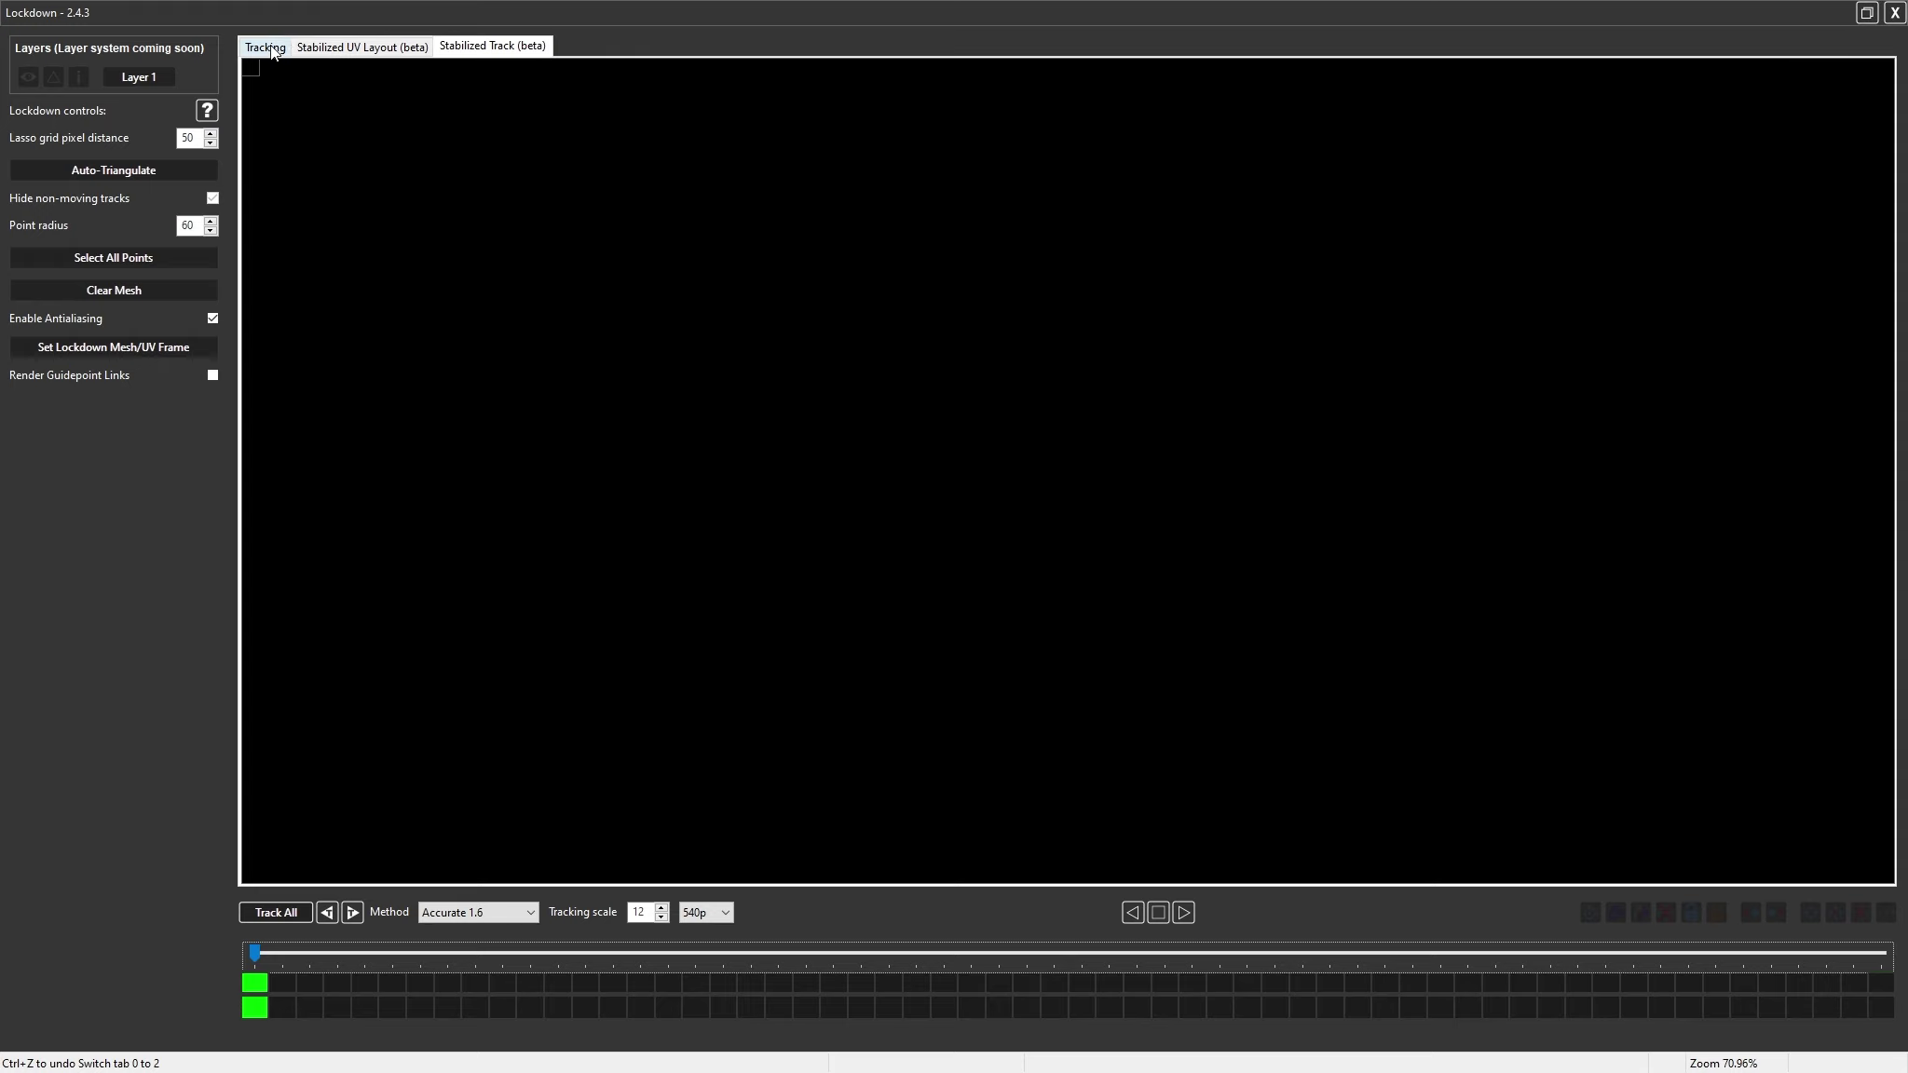
pyautogui.scroll(-5, 1045, 330)
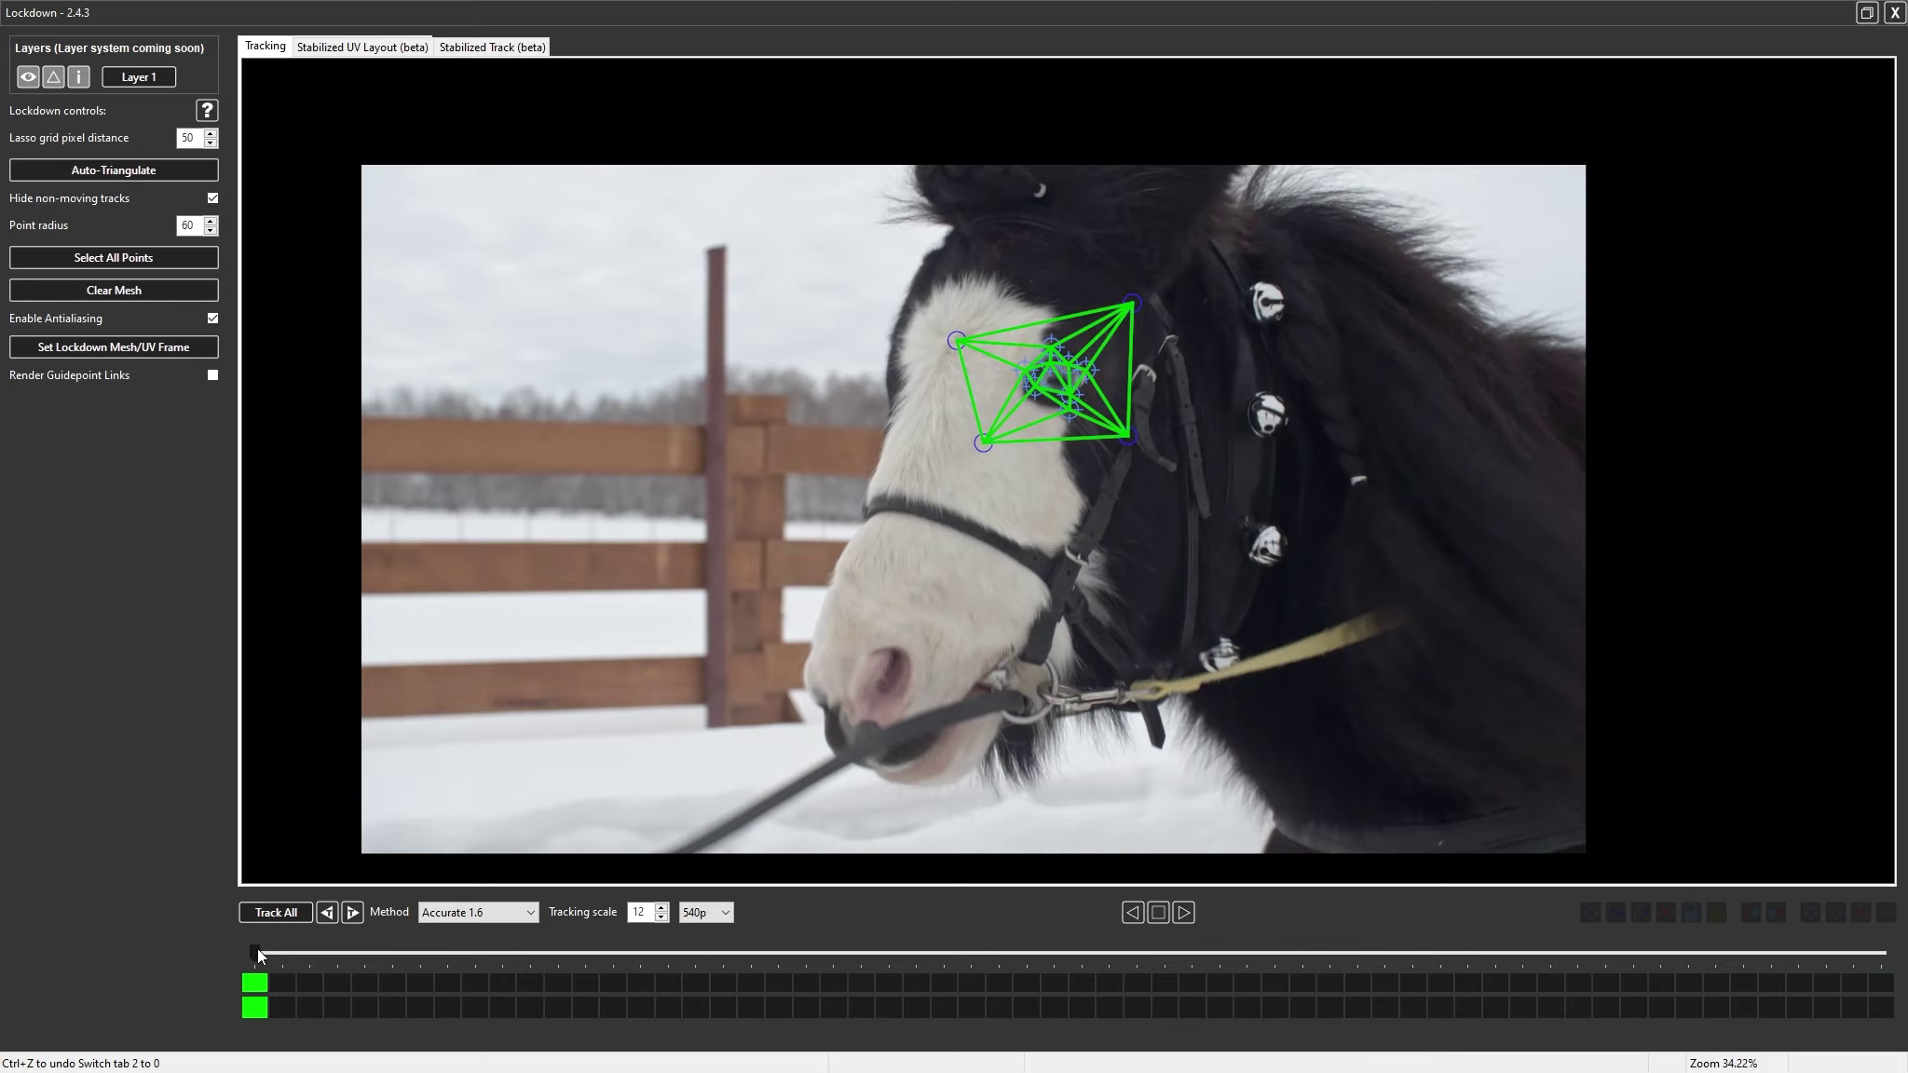
pyautogui.moveTo(255, 952); pyautogui.dragTo(35, 972)
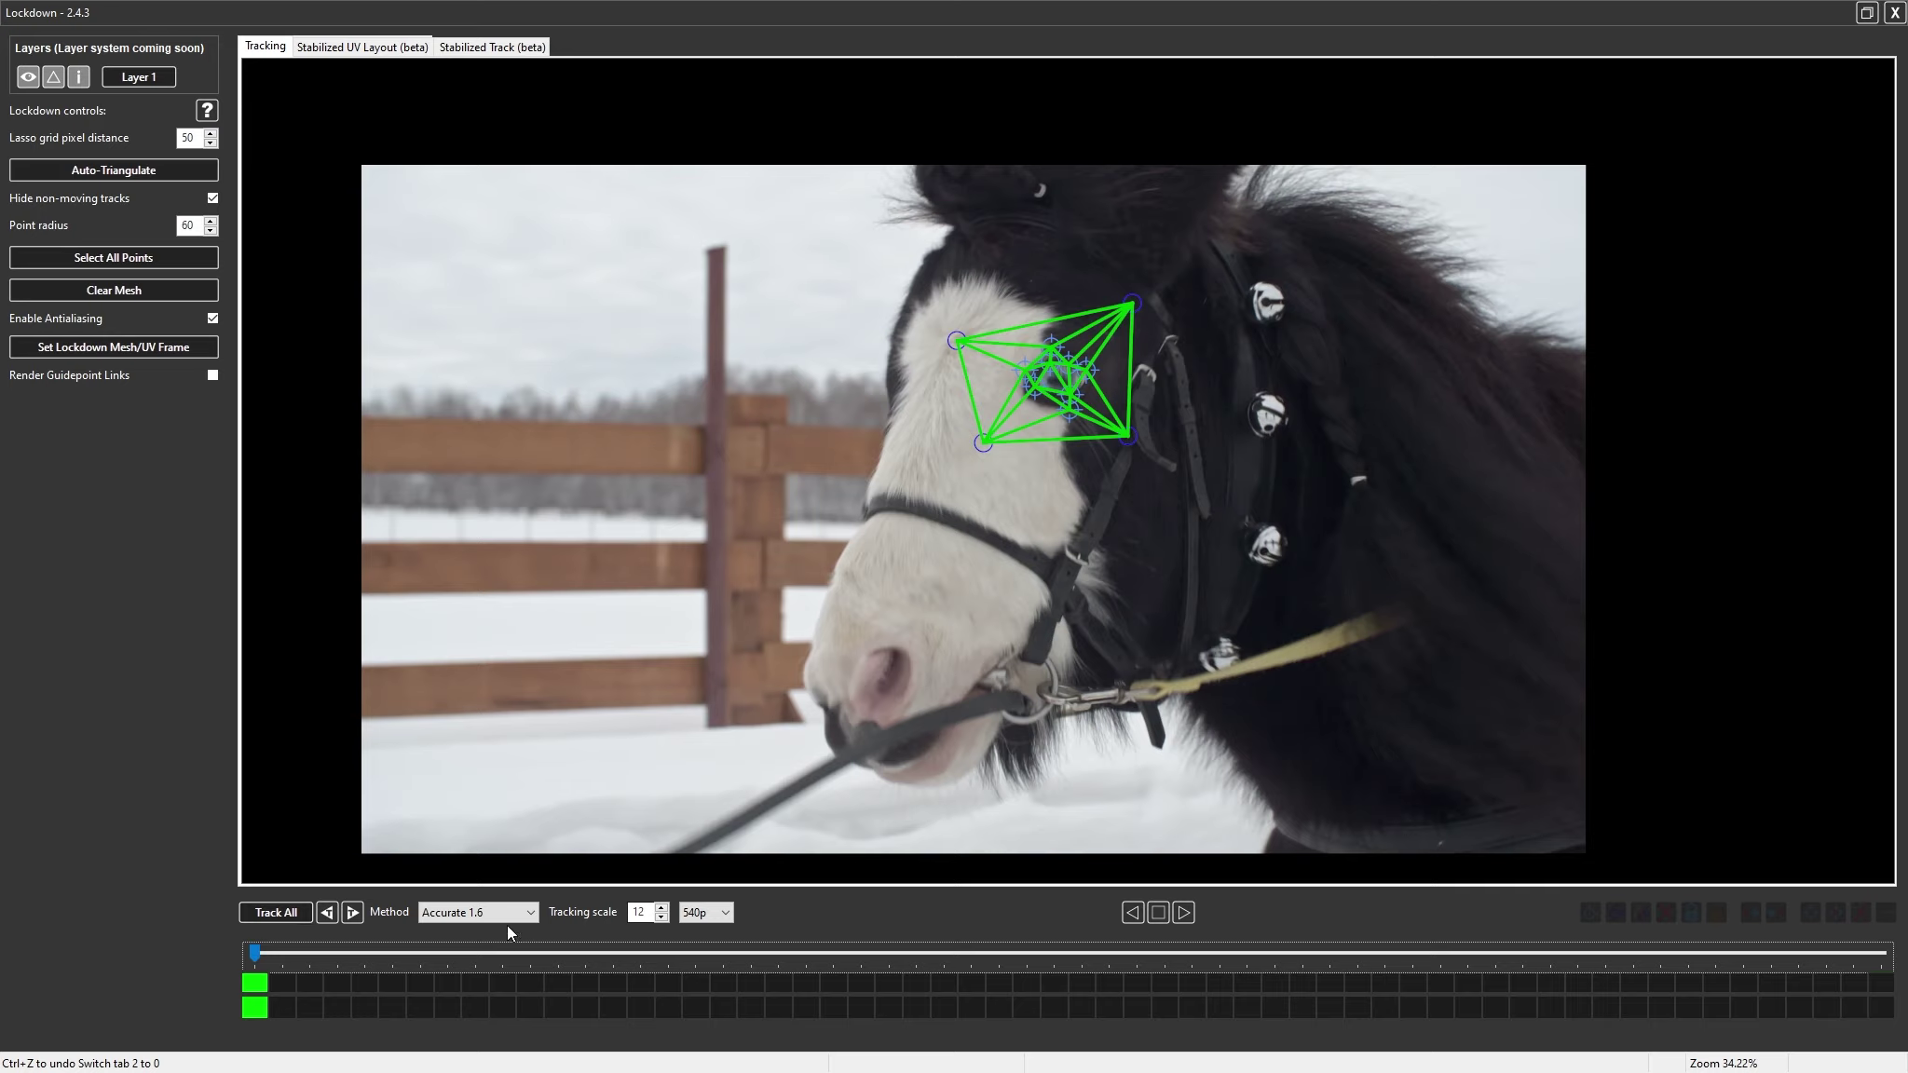
pyautogui.moveTo(254, 953); pyautogui.dragTo(1884, 956)
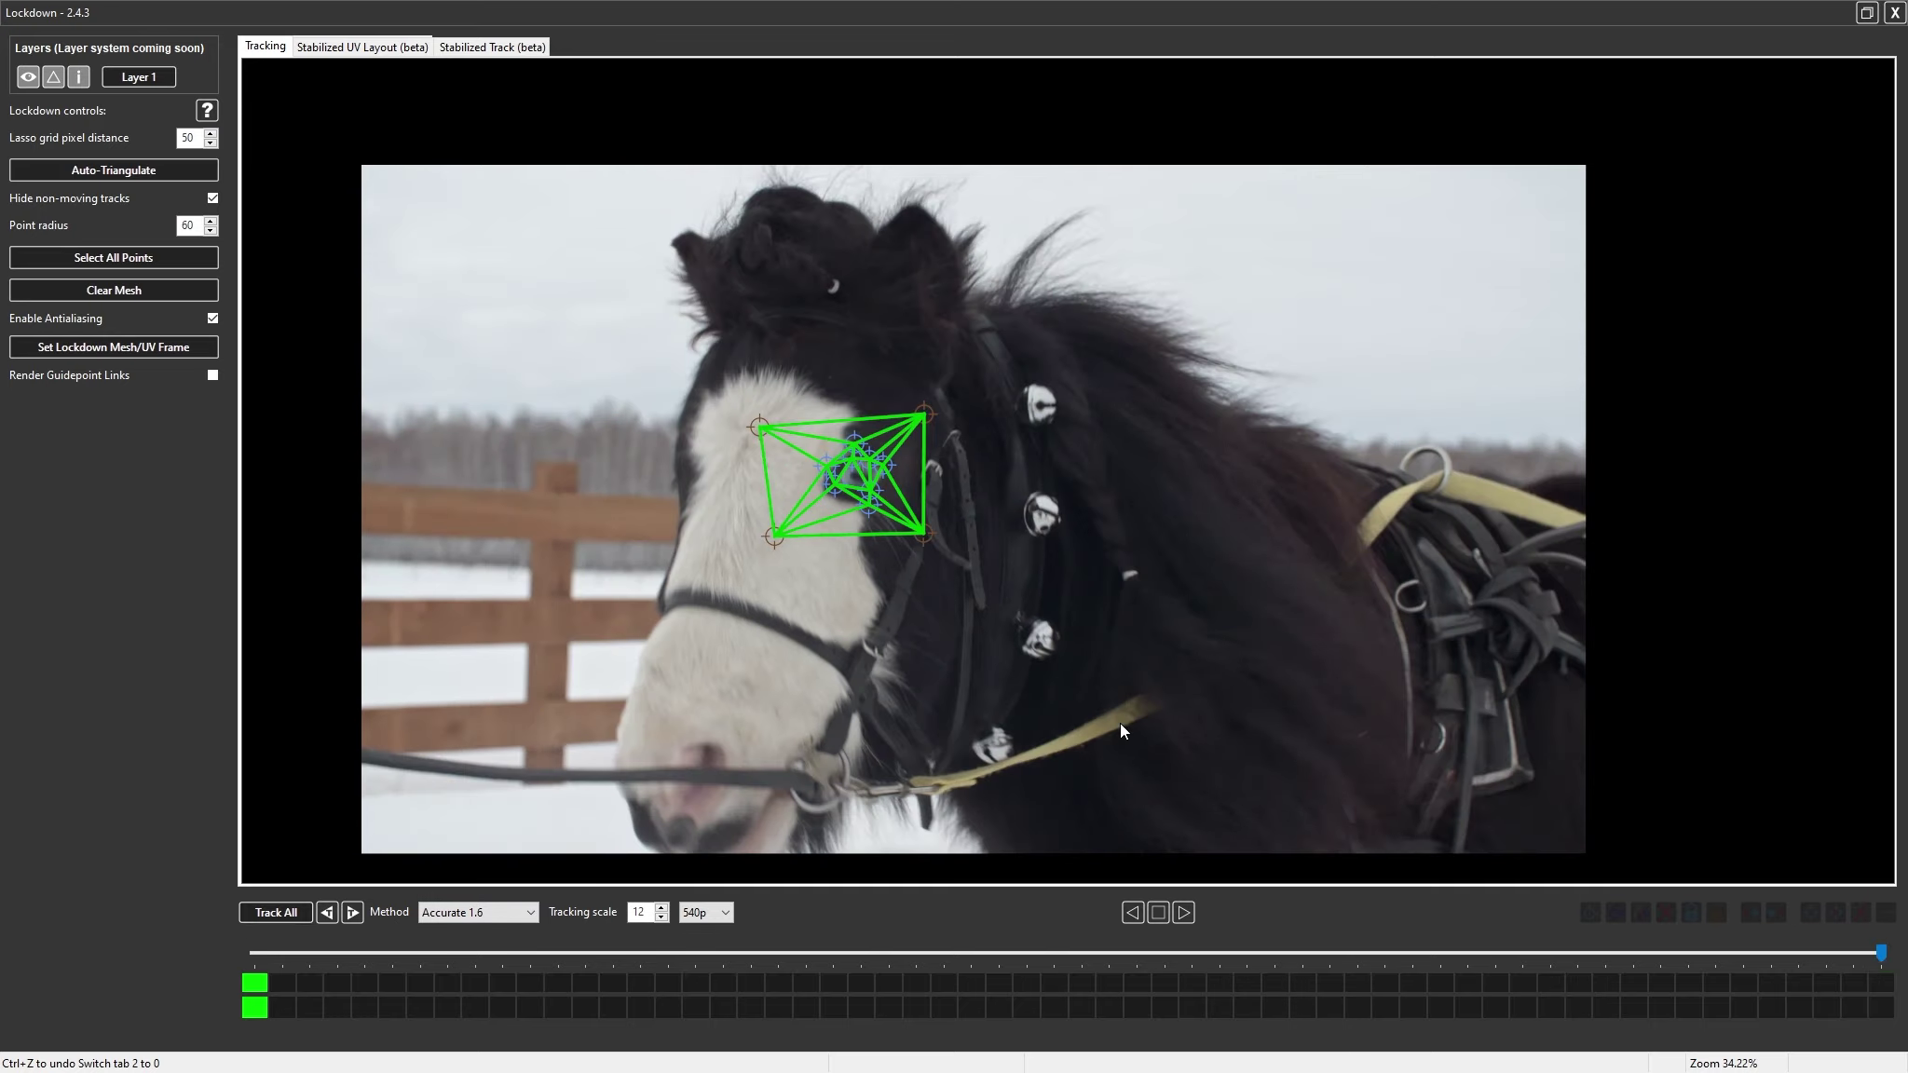
pyautogui.press('Home')
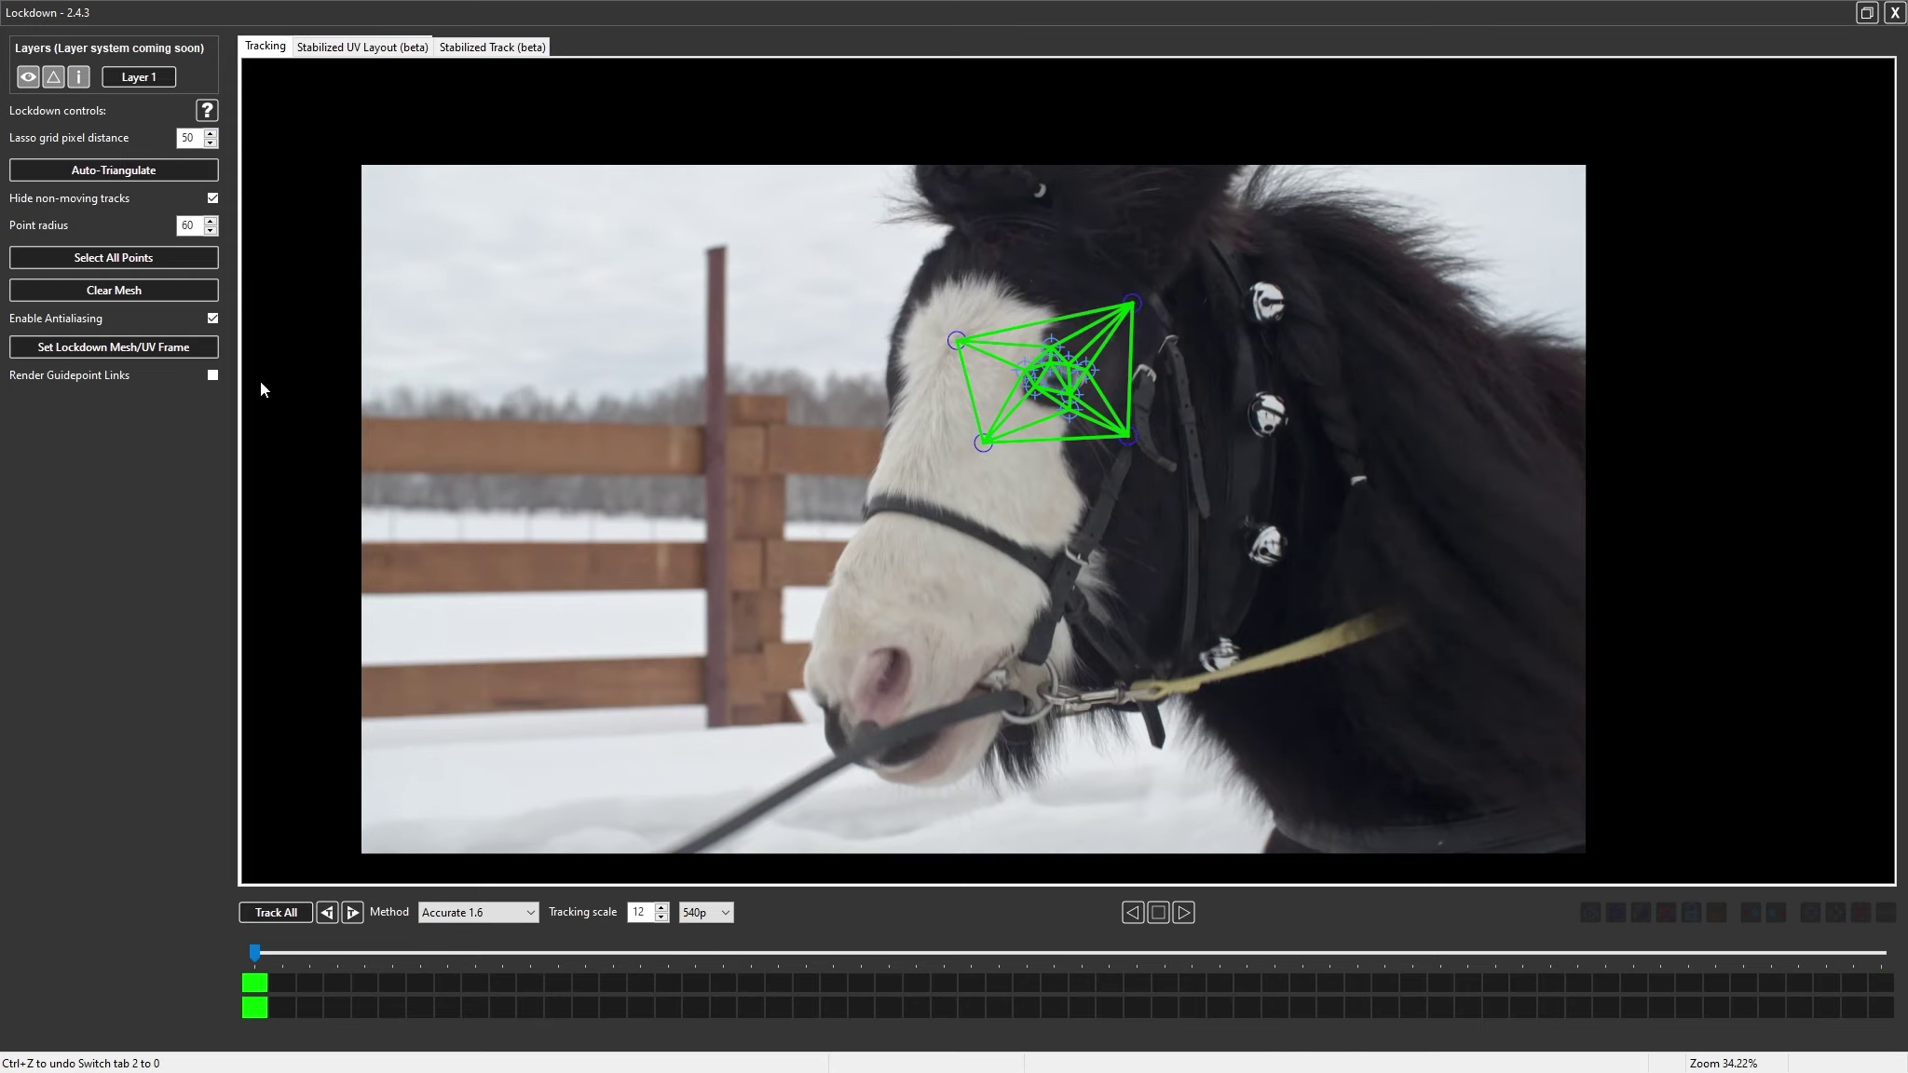
# Set the Lockdown mesh/UV frame on the first frame and check the mesh in the stabilized UV layout
pyautogui.click(129, 348)
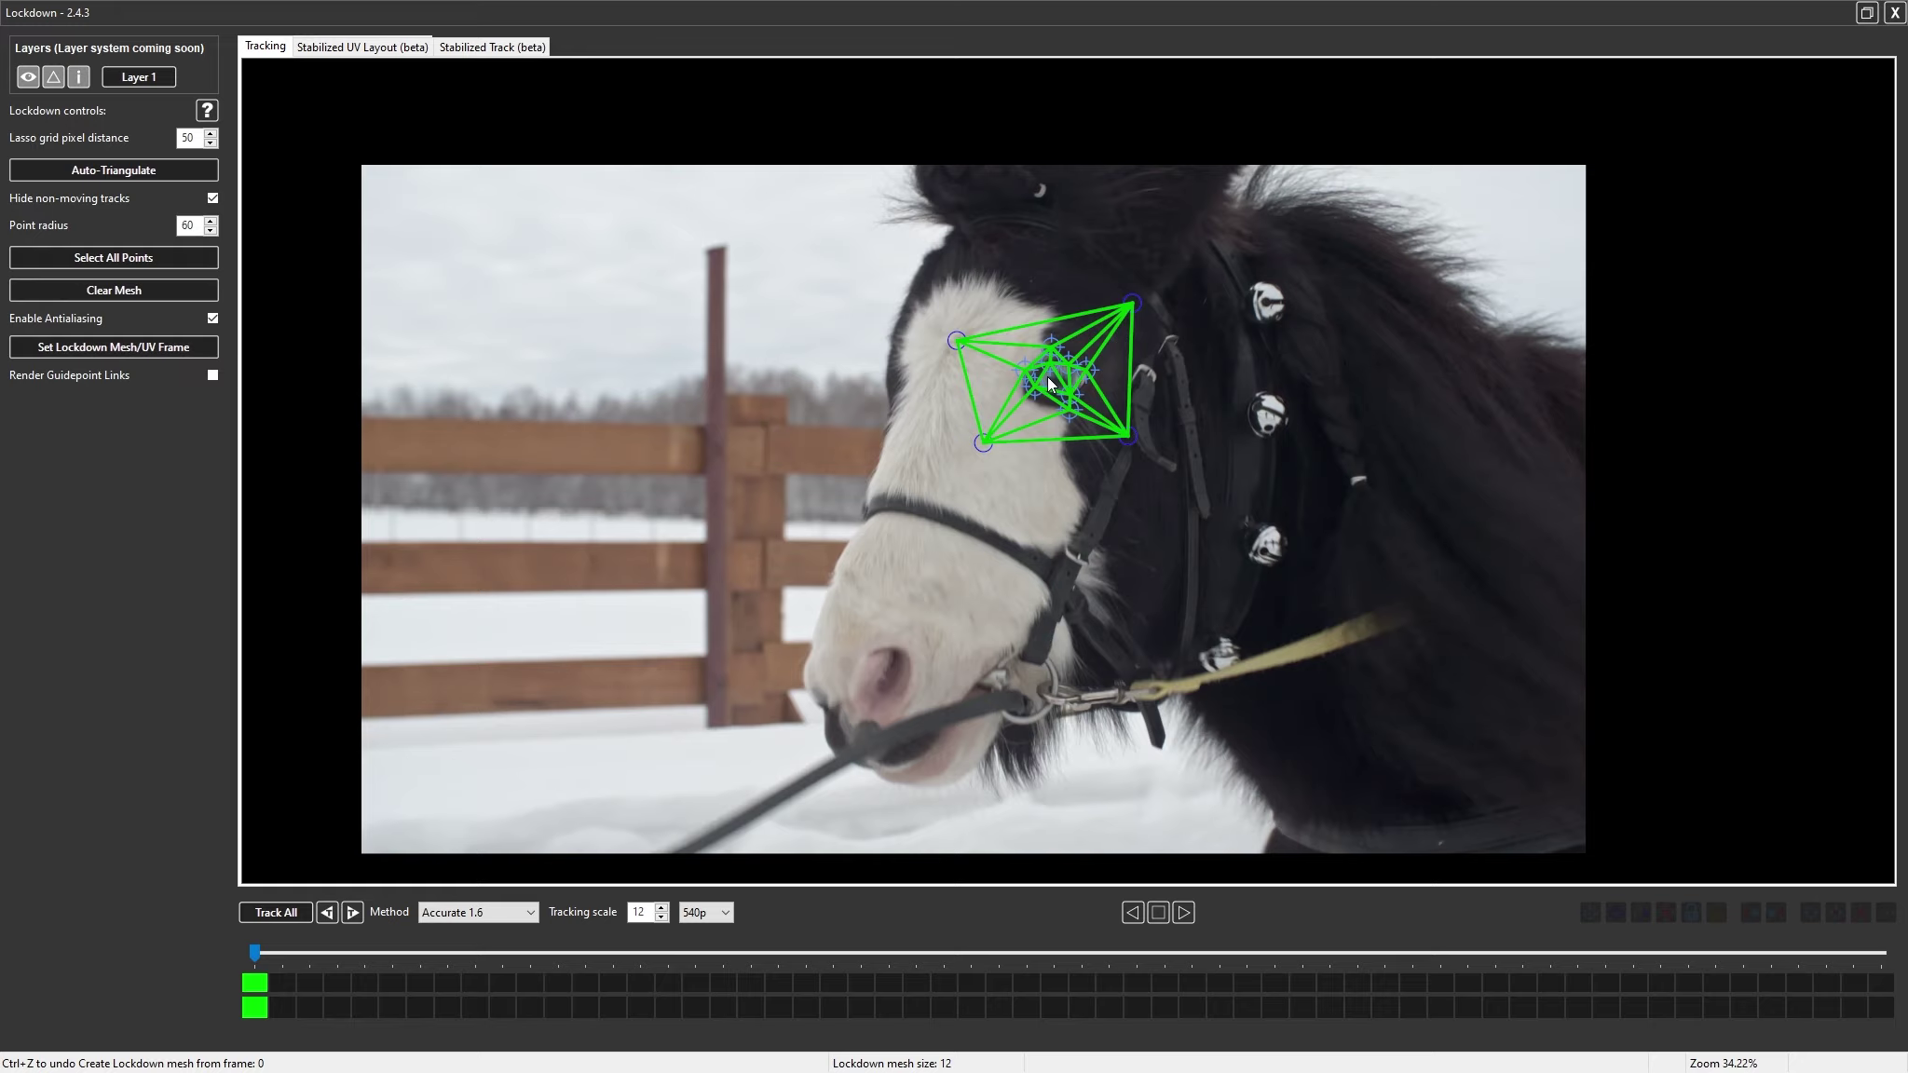
pyautogui.click(338, 47)
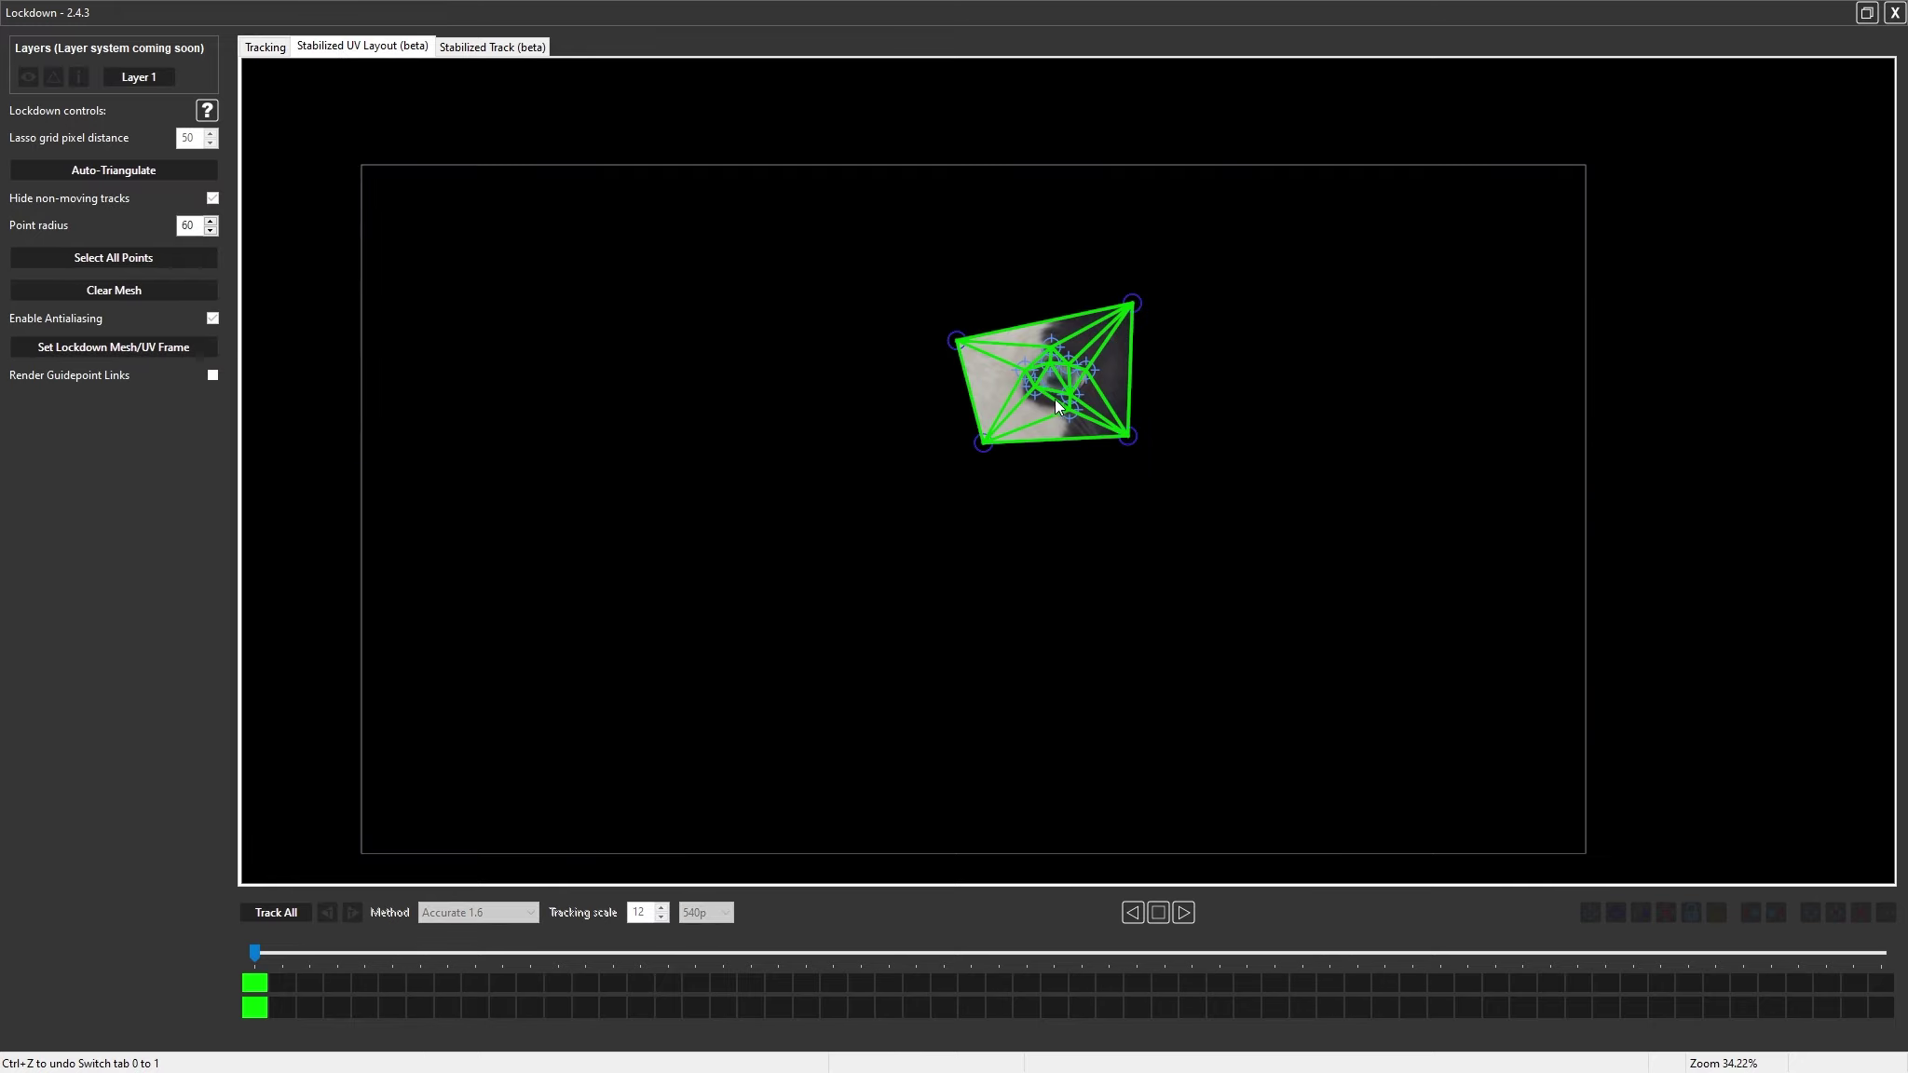
pyautogui.moveTo(256, 950); pyautogui.dragTo(28, 927)
pyautogui.click(264, 46)
# Add a point just above the mesh's upper edge on the last frame and check its position in the UV layout
pyautogui.moveTo(256, 951); pyautogui.dragTo(1882, 955)
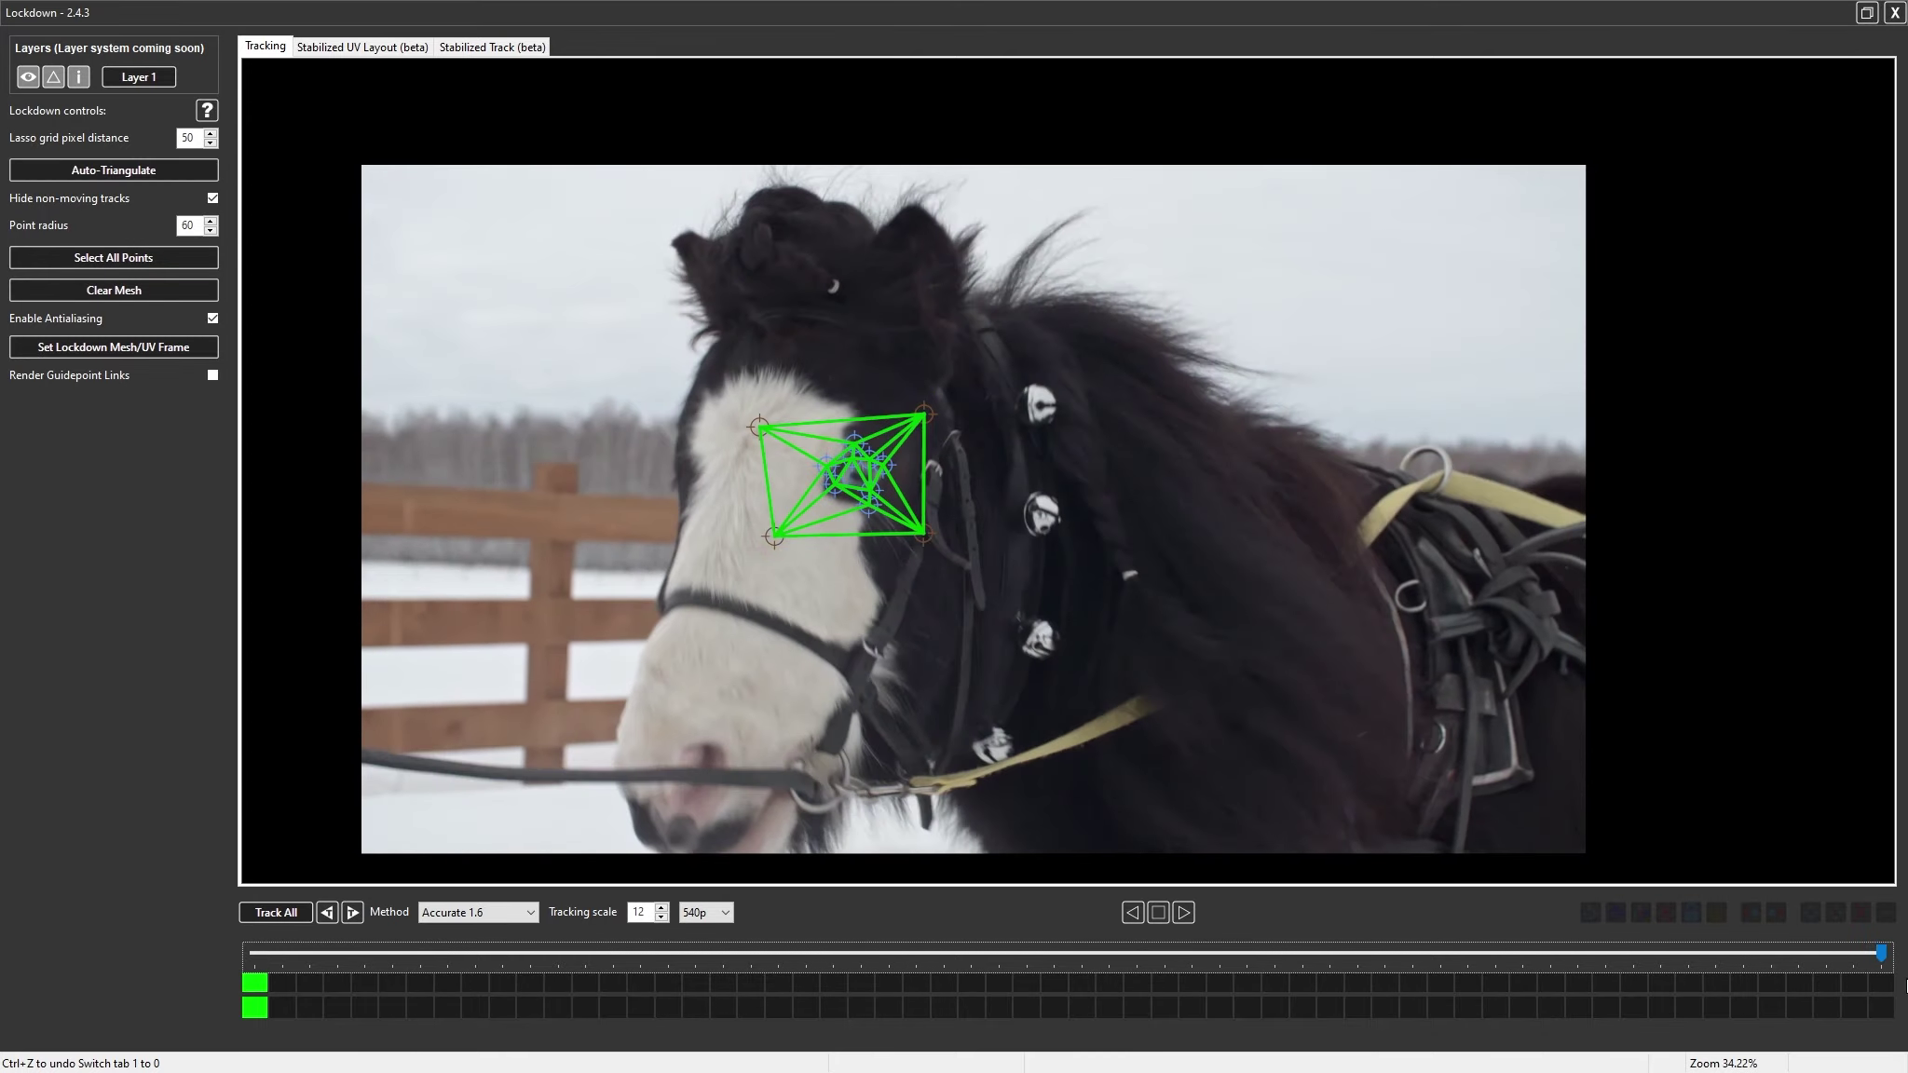
pyautogui.click(852, 404)
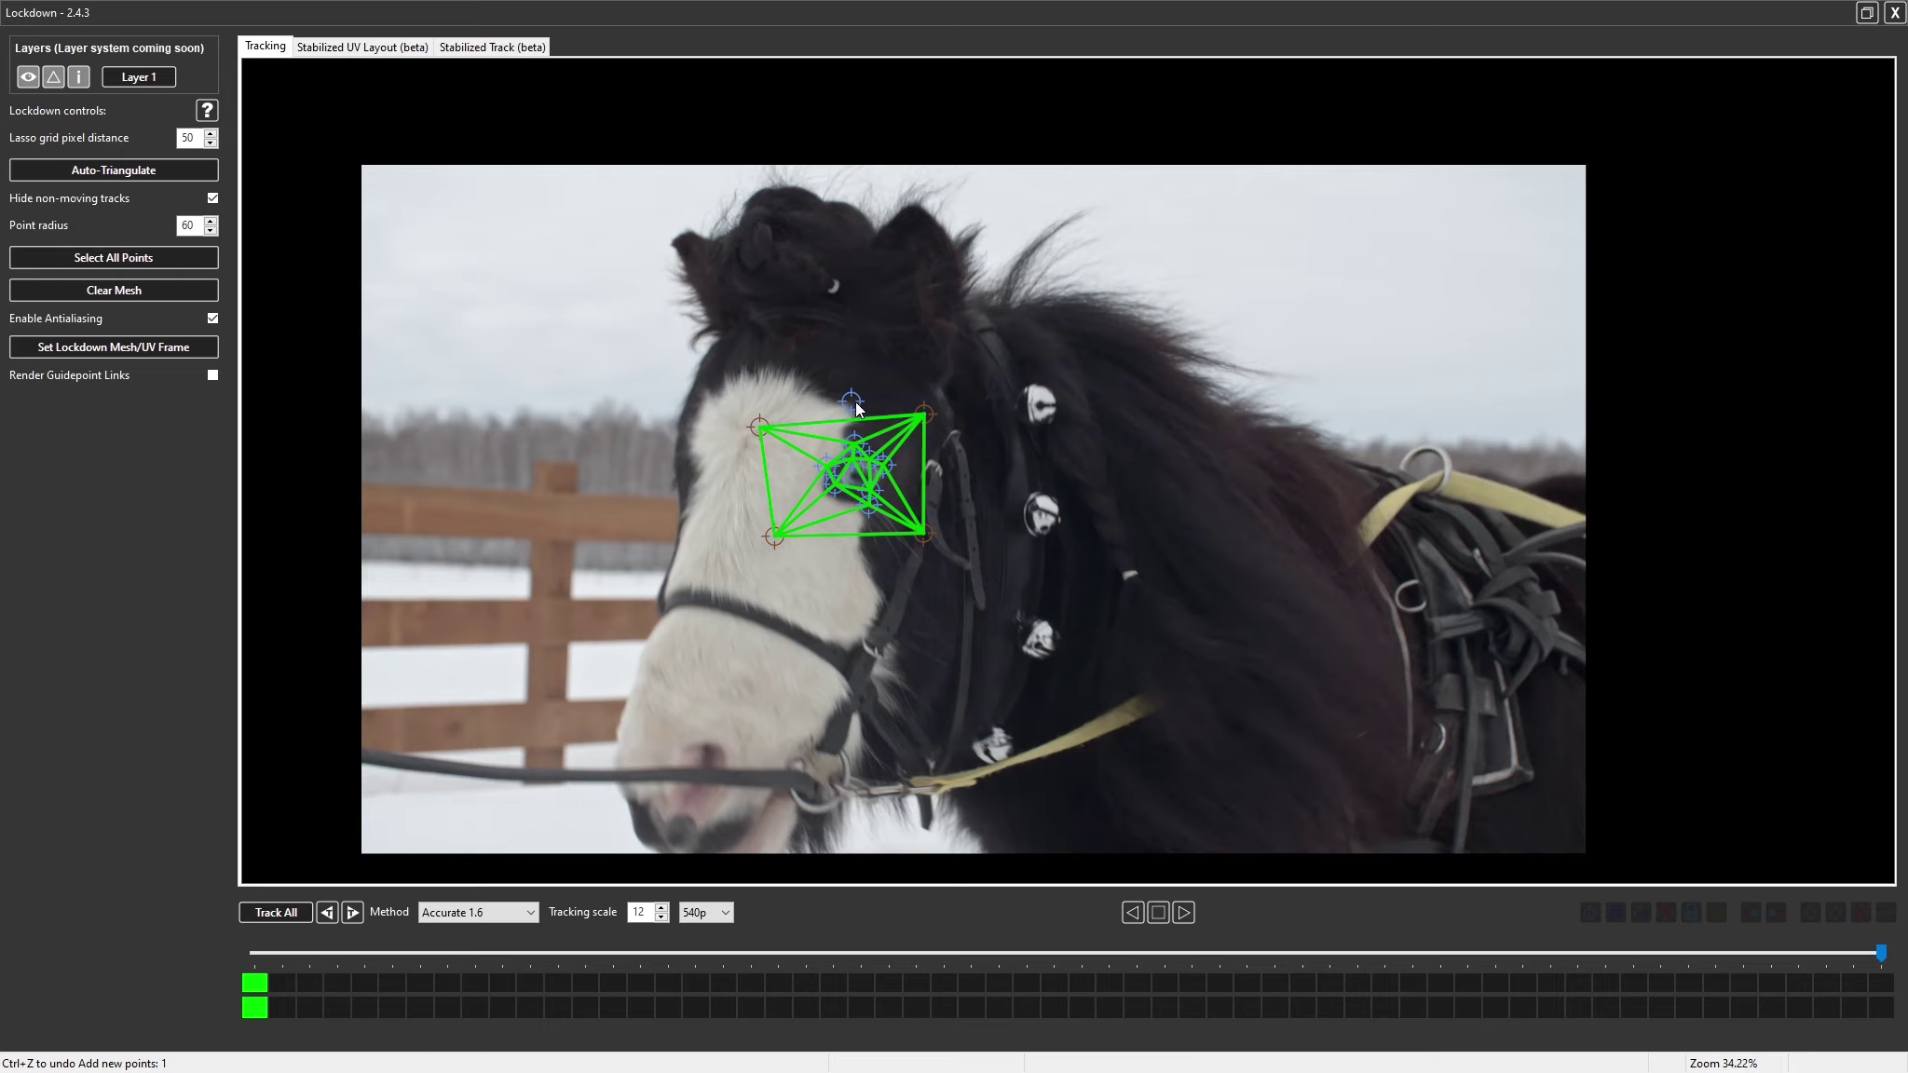
pyautogui.click(855, 403)
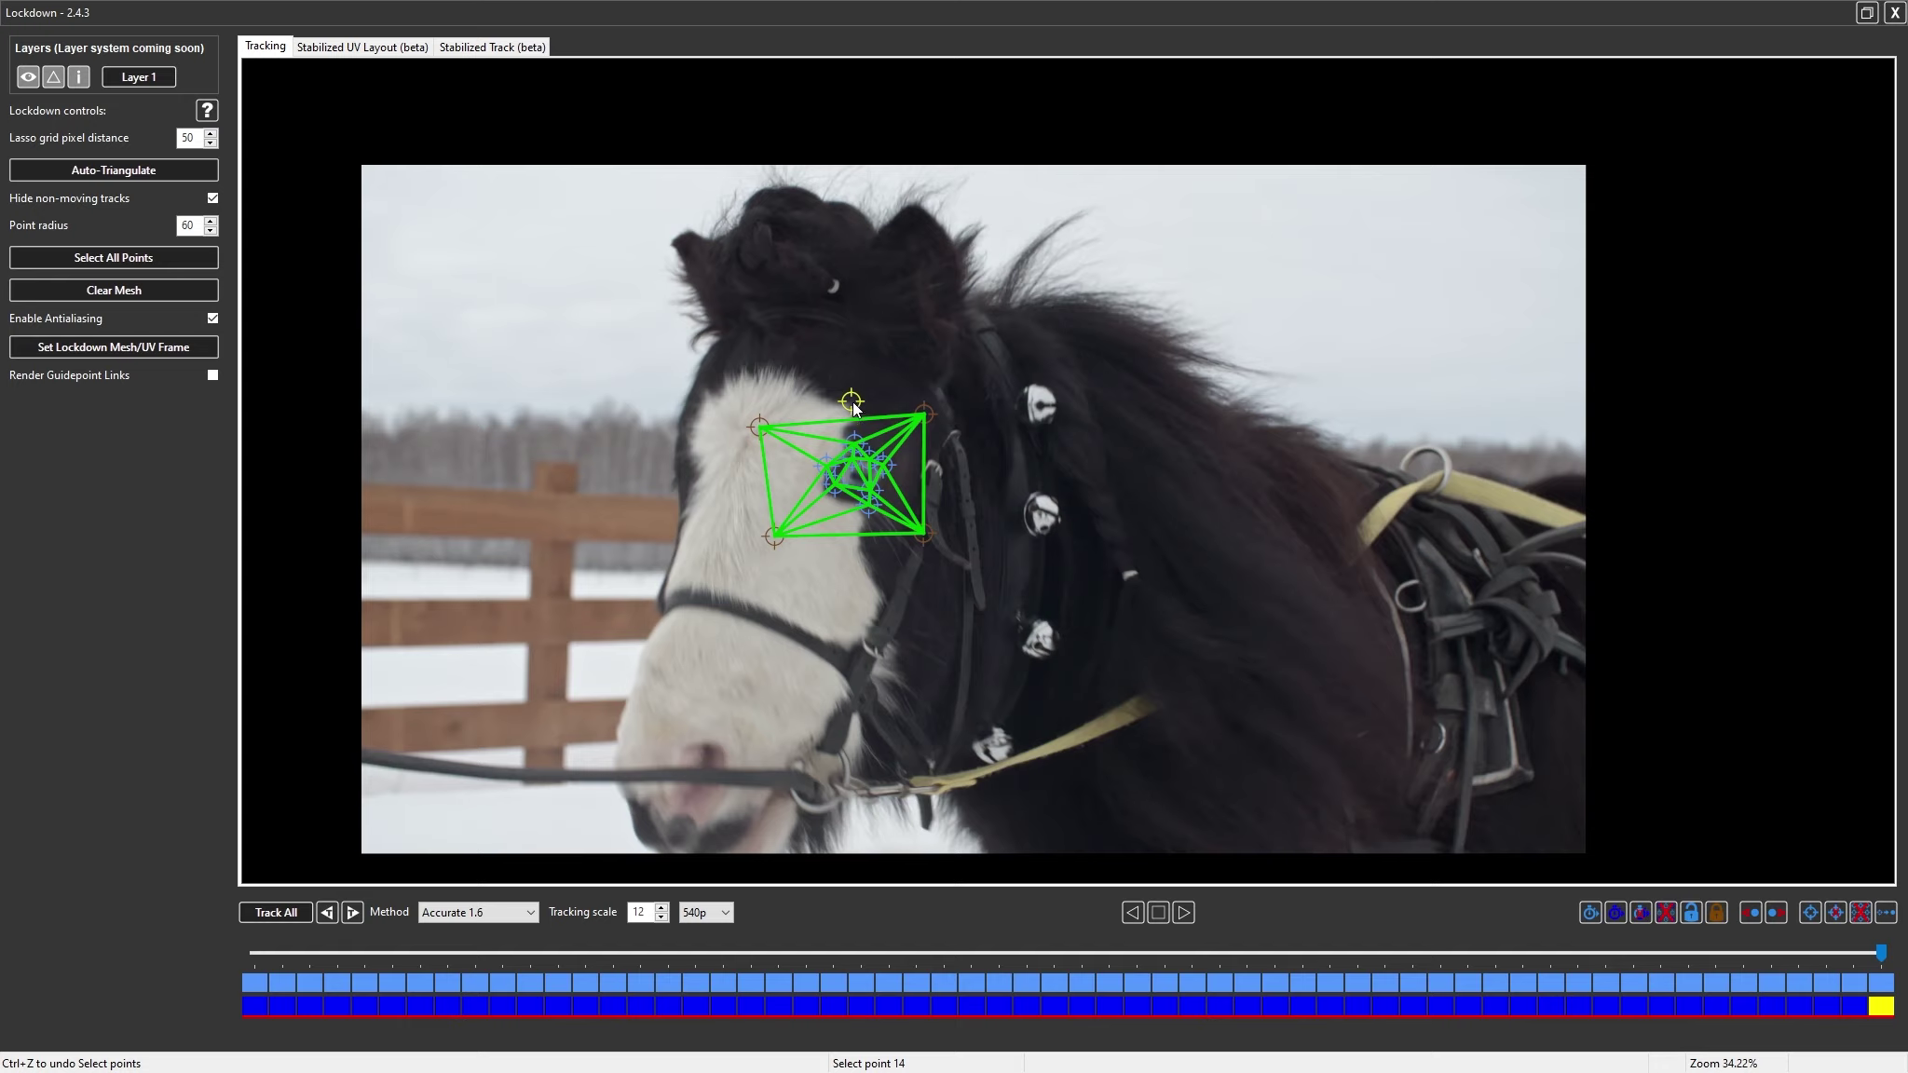
pyautogui.click(359, 47)
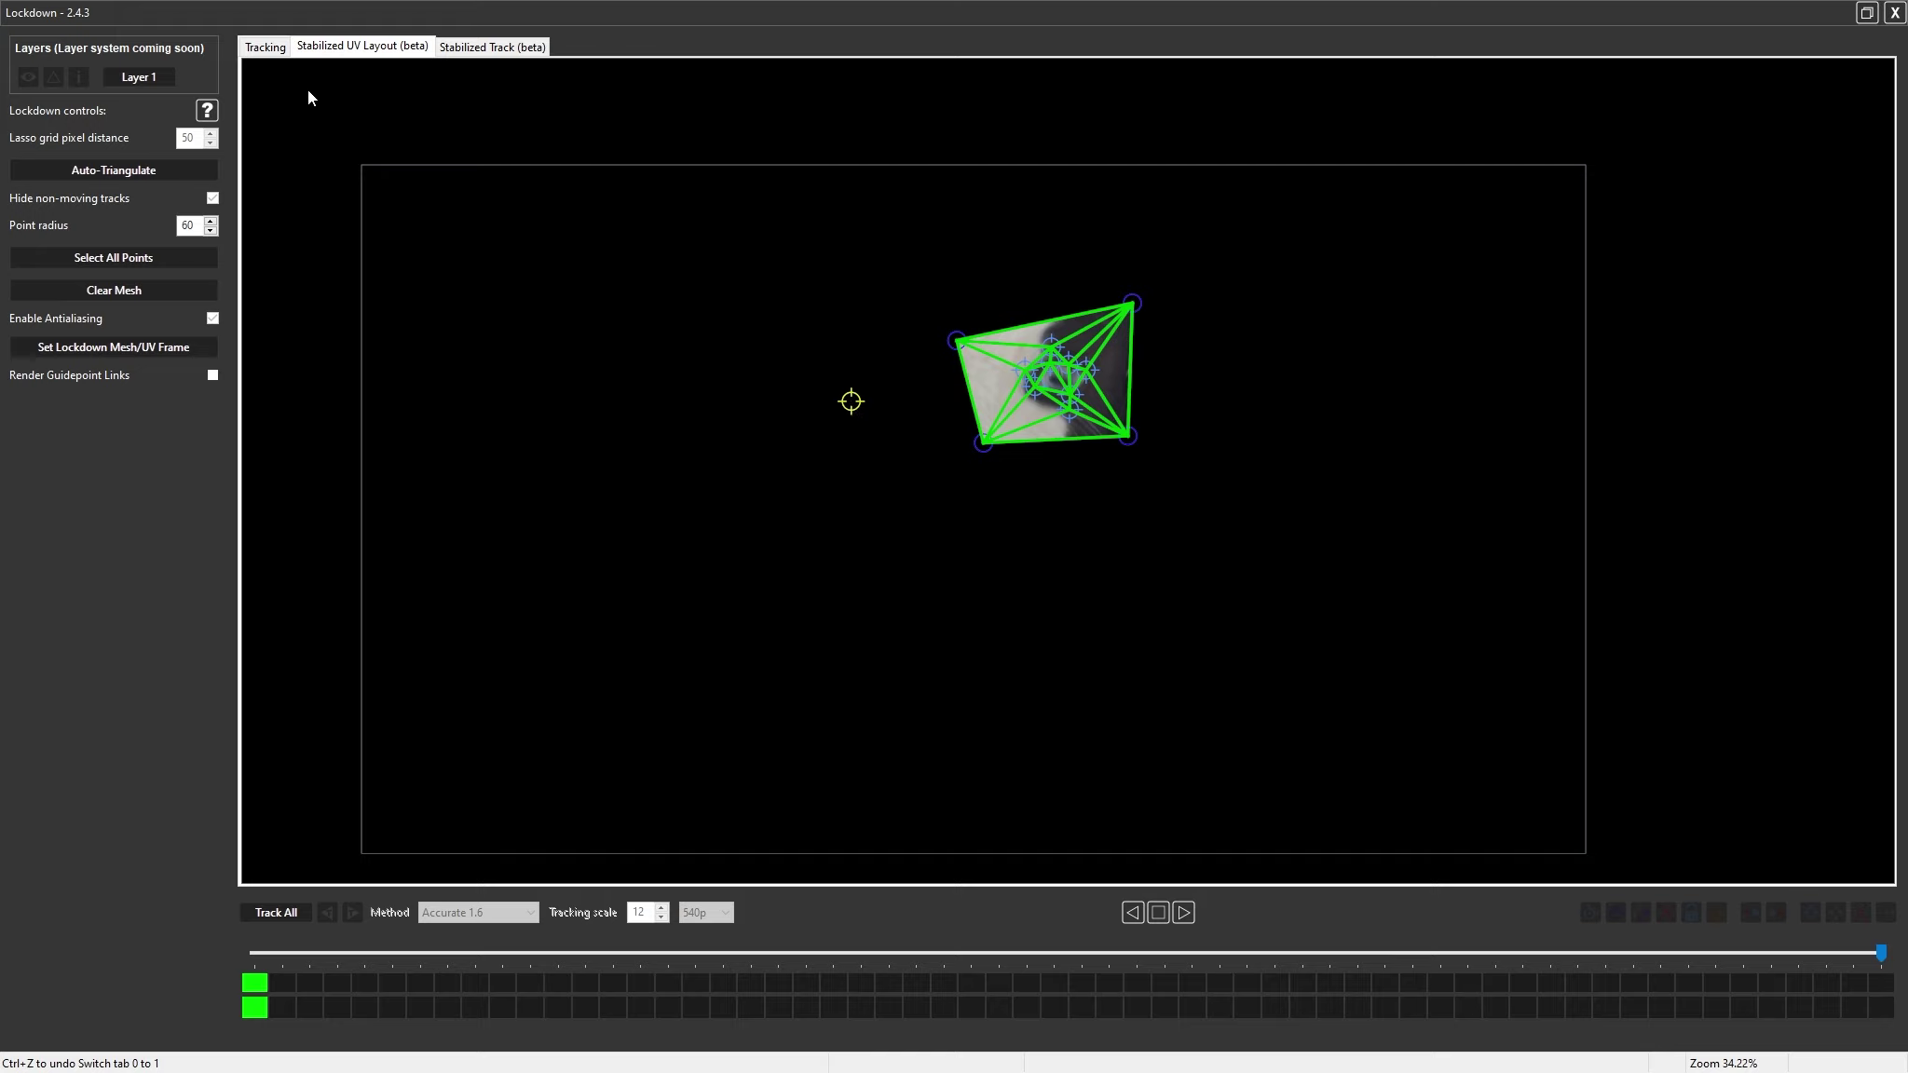
pyautogui.click(265, 47)
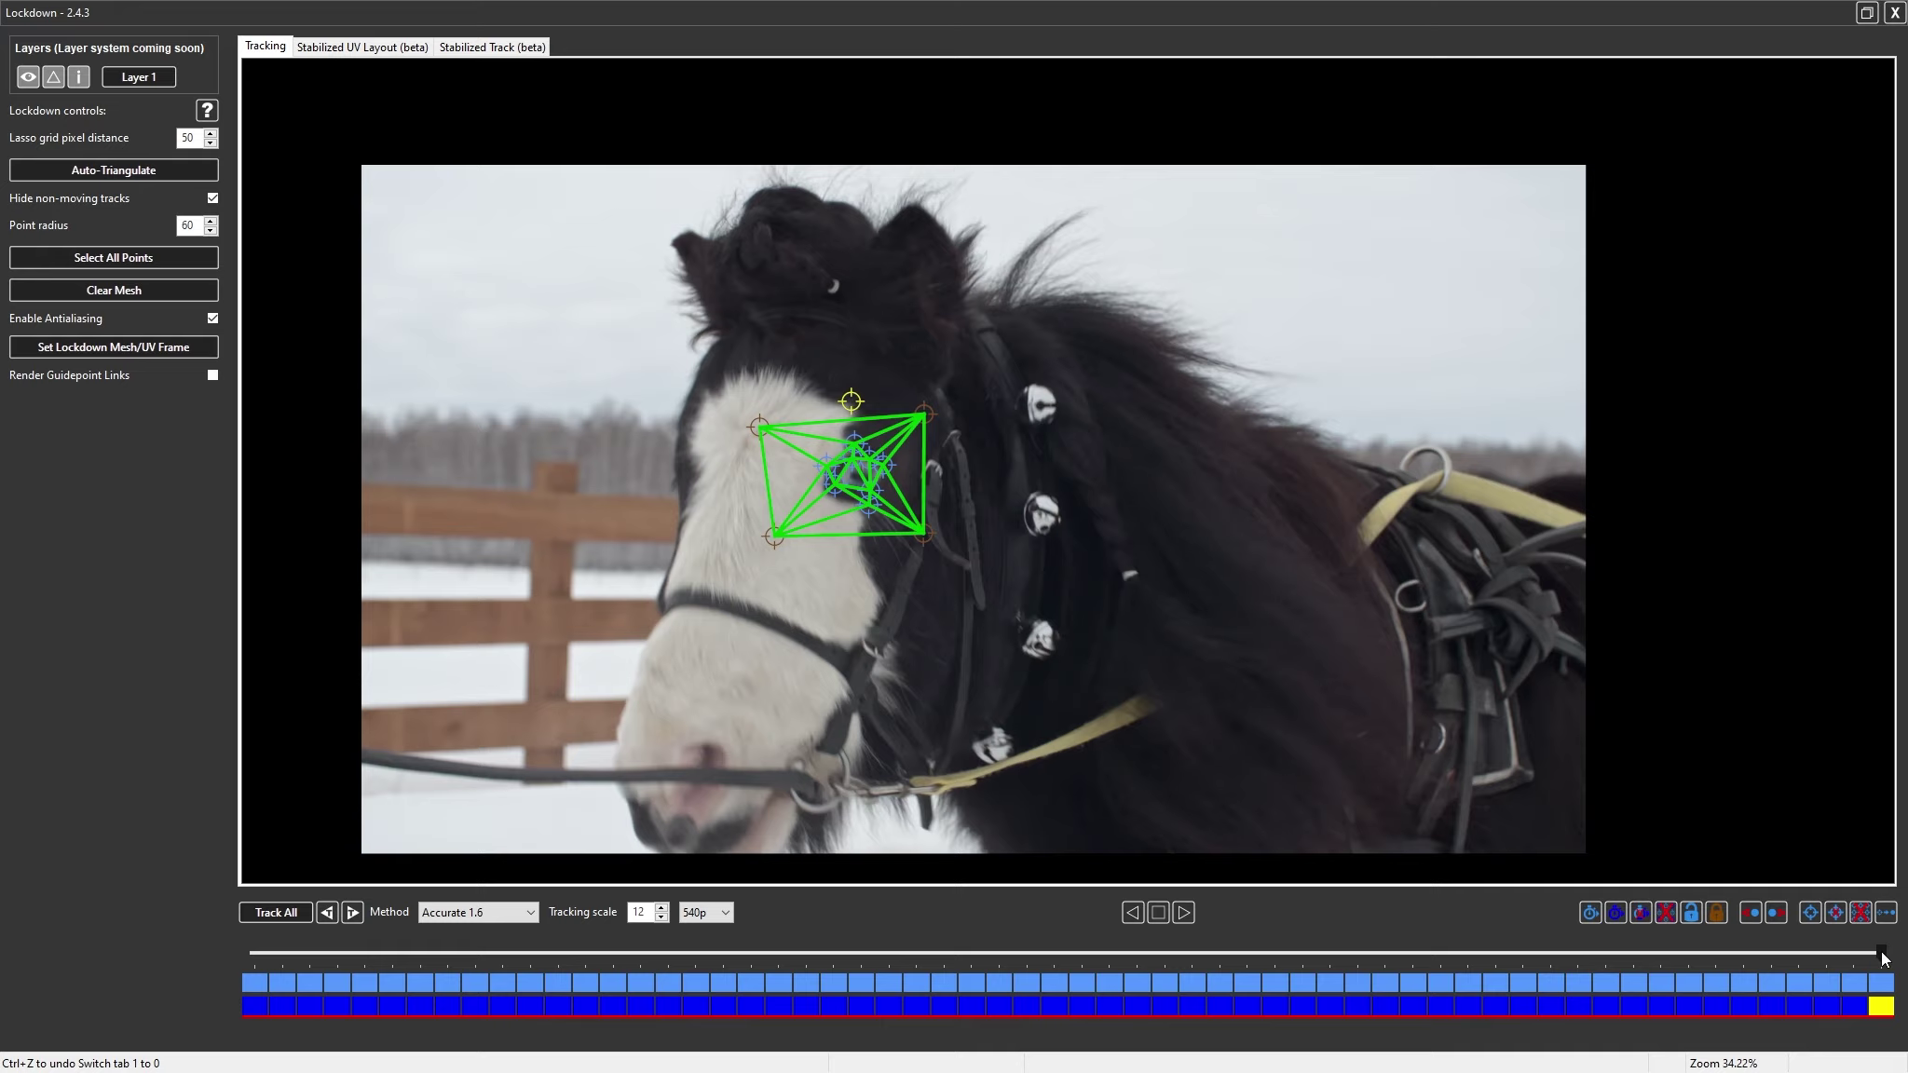
# On the last frame, connect the added point above the eye to the mesh's two upper corner points
pyautogui.moveTo(1882, 957); pyautogui.dragTo(254, 952)
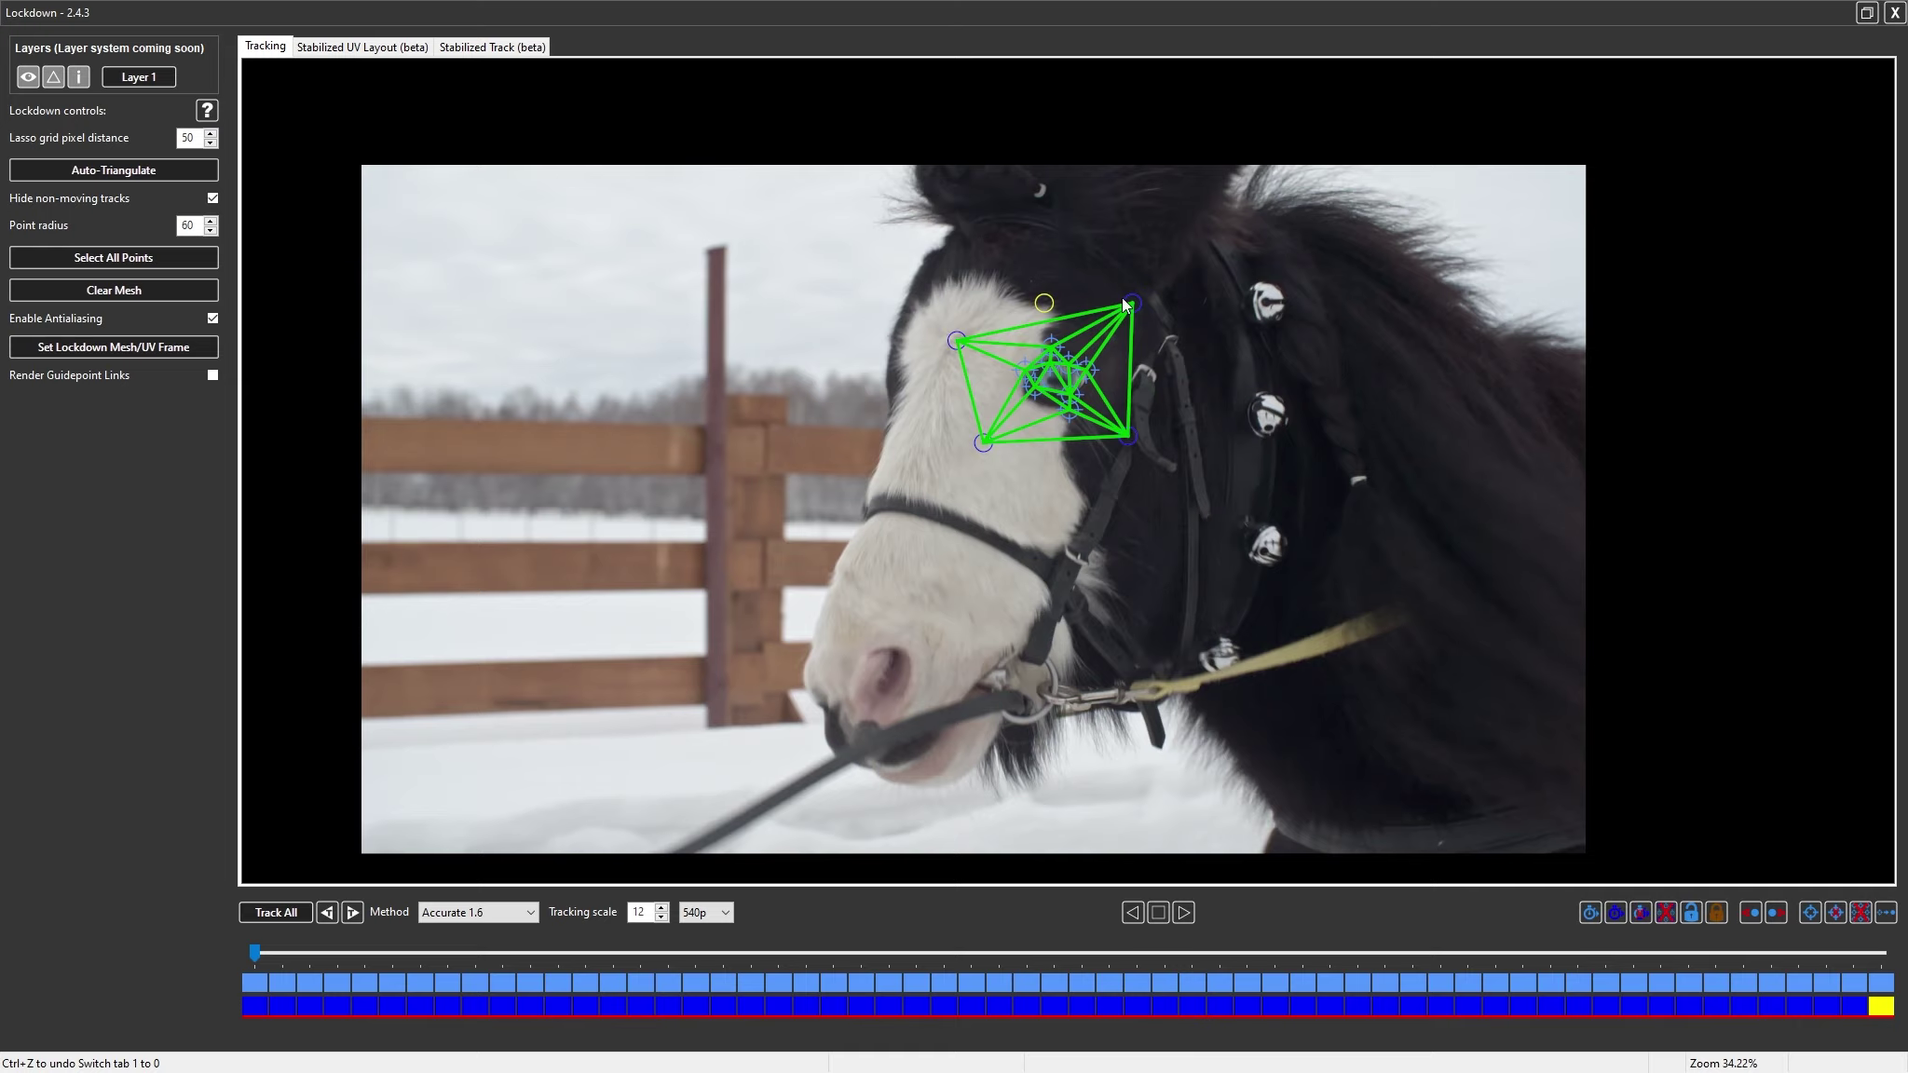
pyautogui.moveTo(254, 952); pyautogui.dragTo(1882, 952)
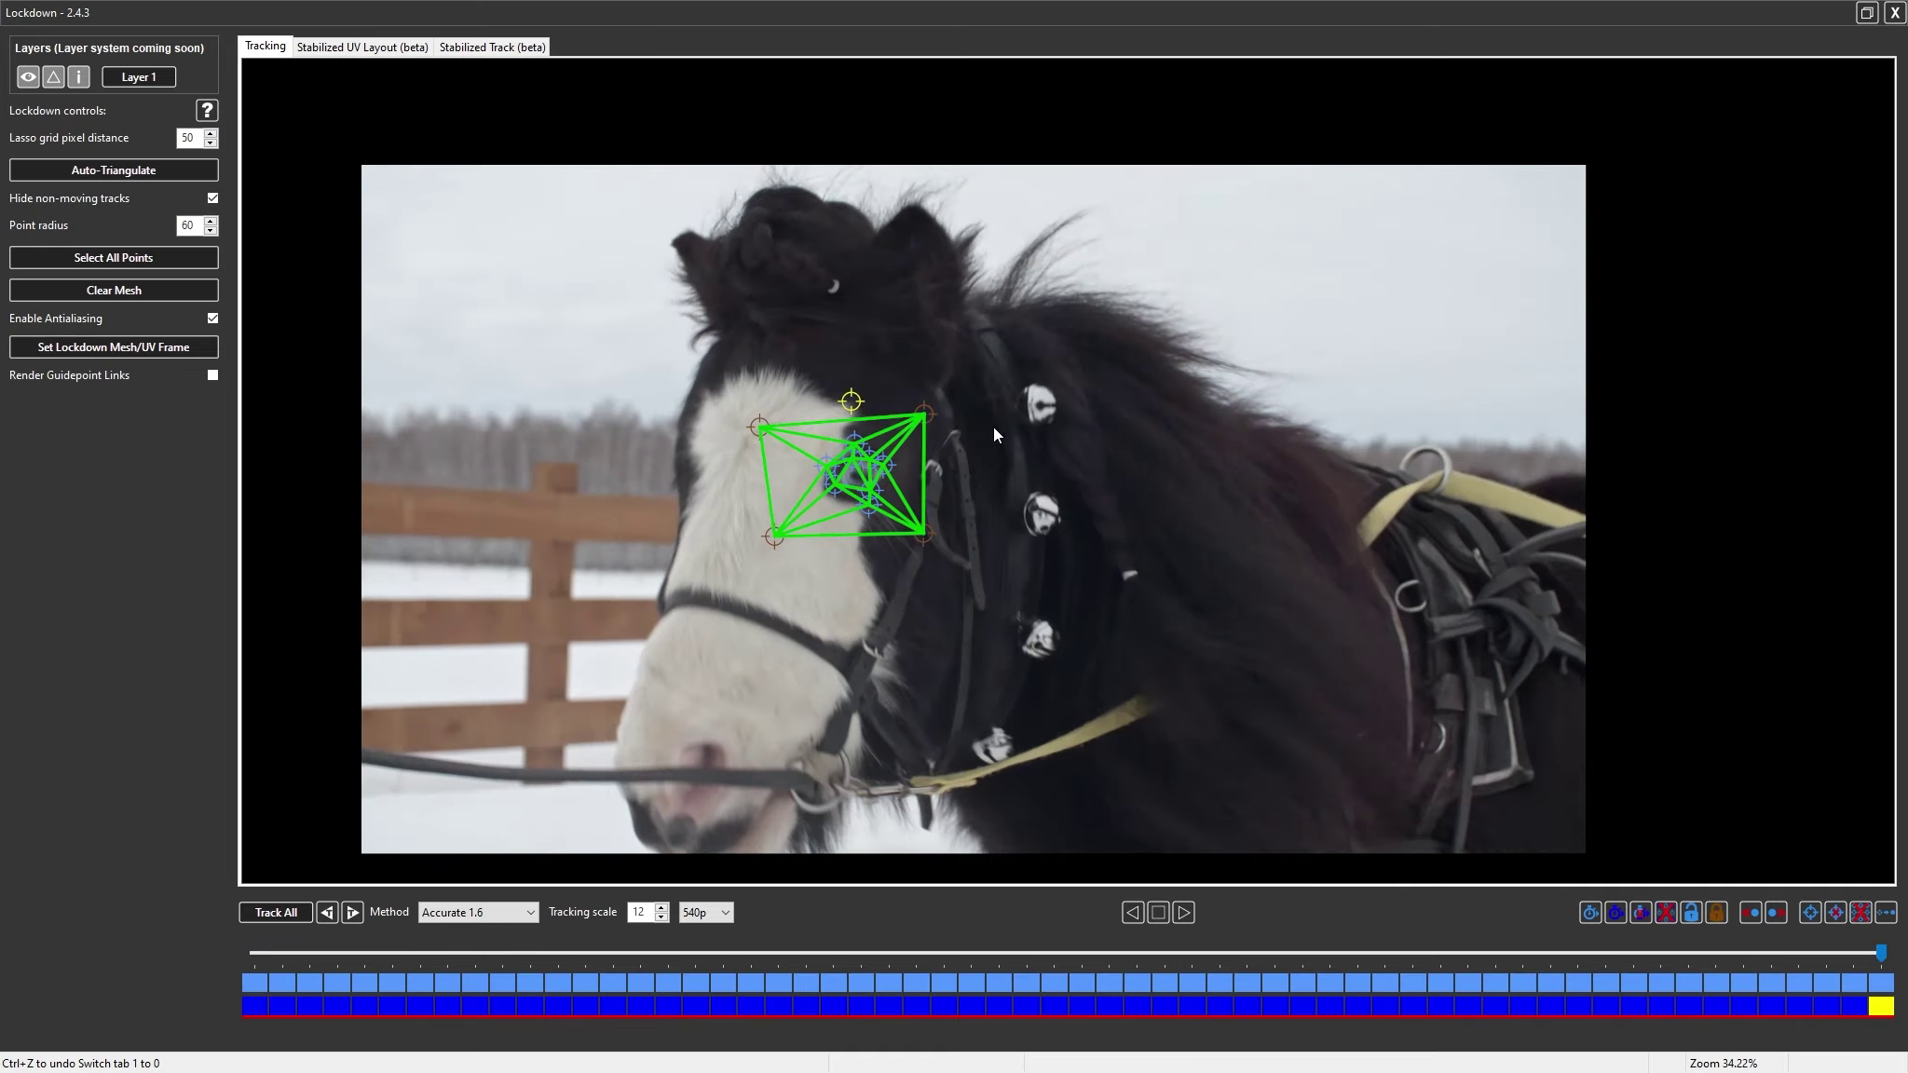
pyautogui.click(852, 401)
pyautogui.click(758, 423)
pyautogui.click(1181, 489)
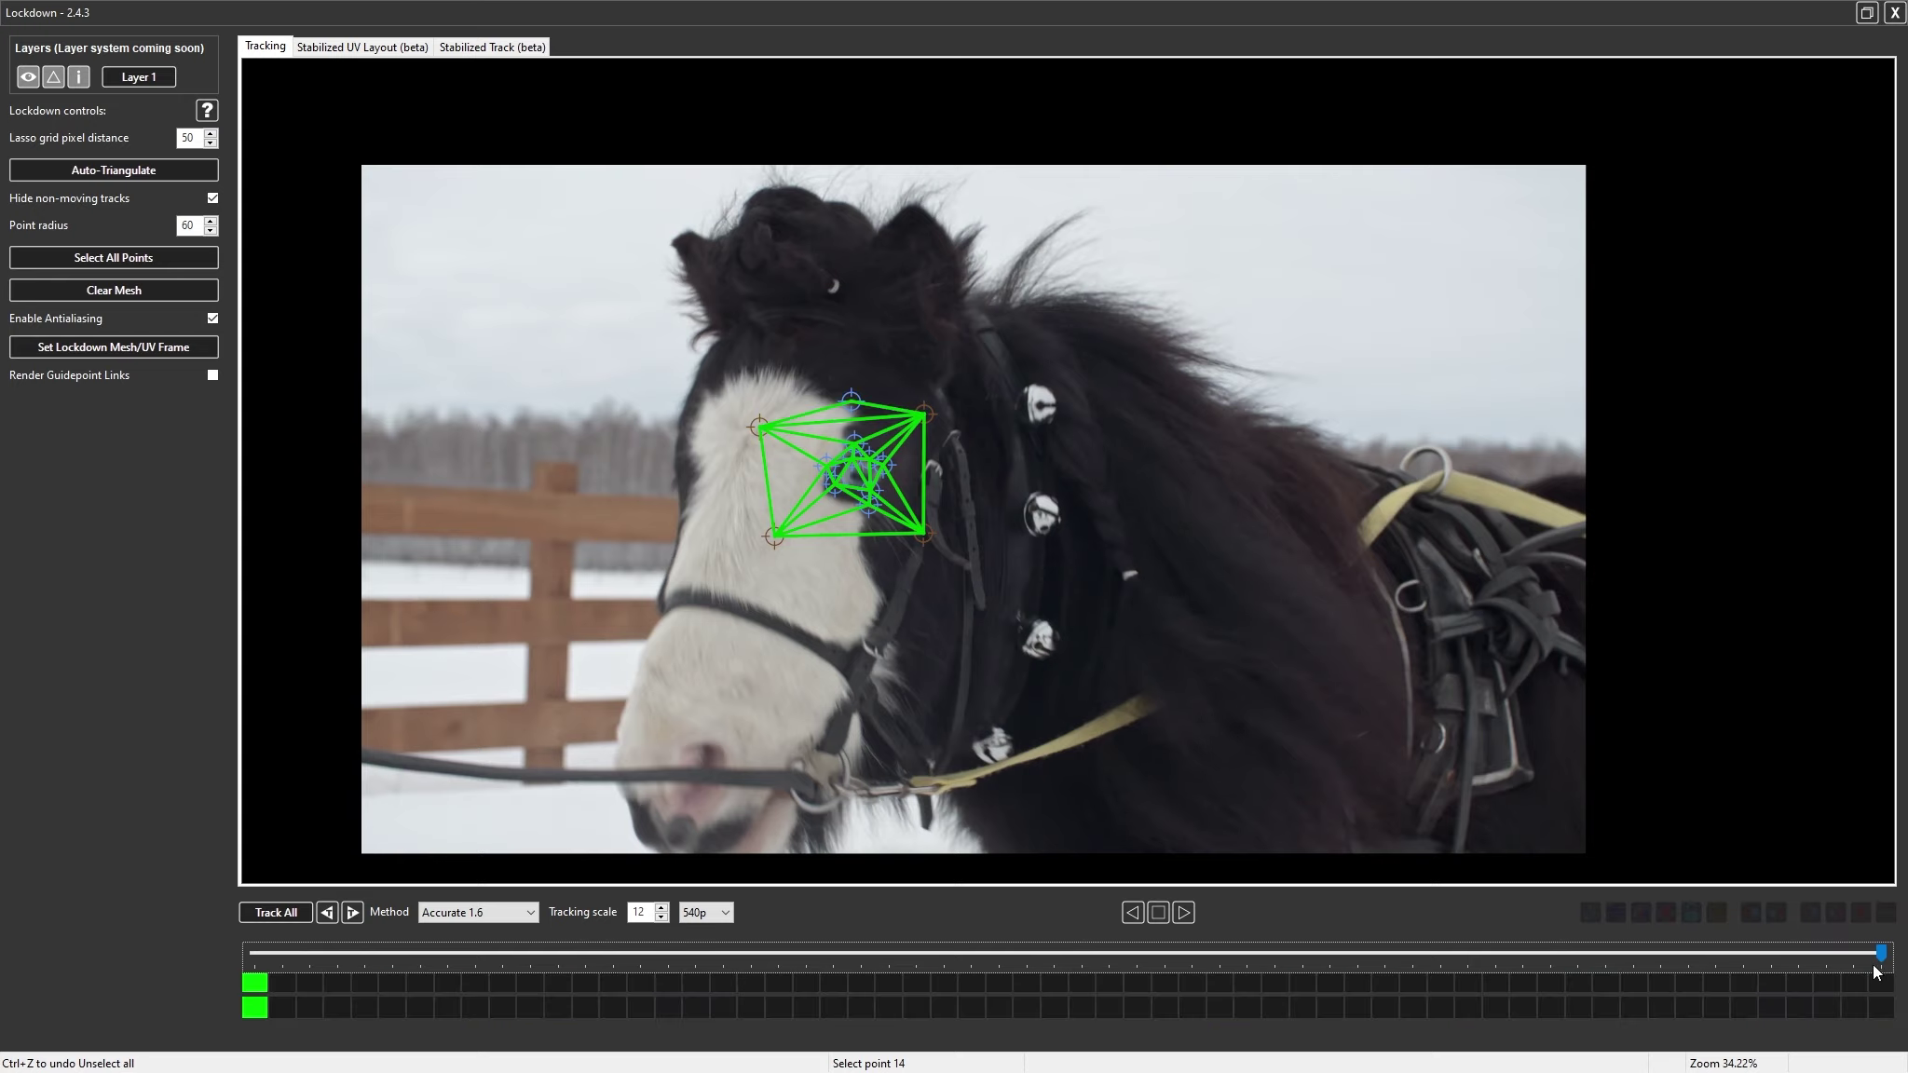
# Set the Lockdown mesh/UV frame again on the first frame and check the extended mesh in the UV layout
pyautogui.moveTo(1882, 964); pyautogui.dragTo(146, 919)
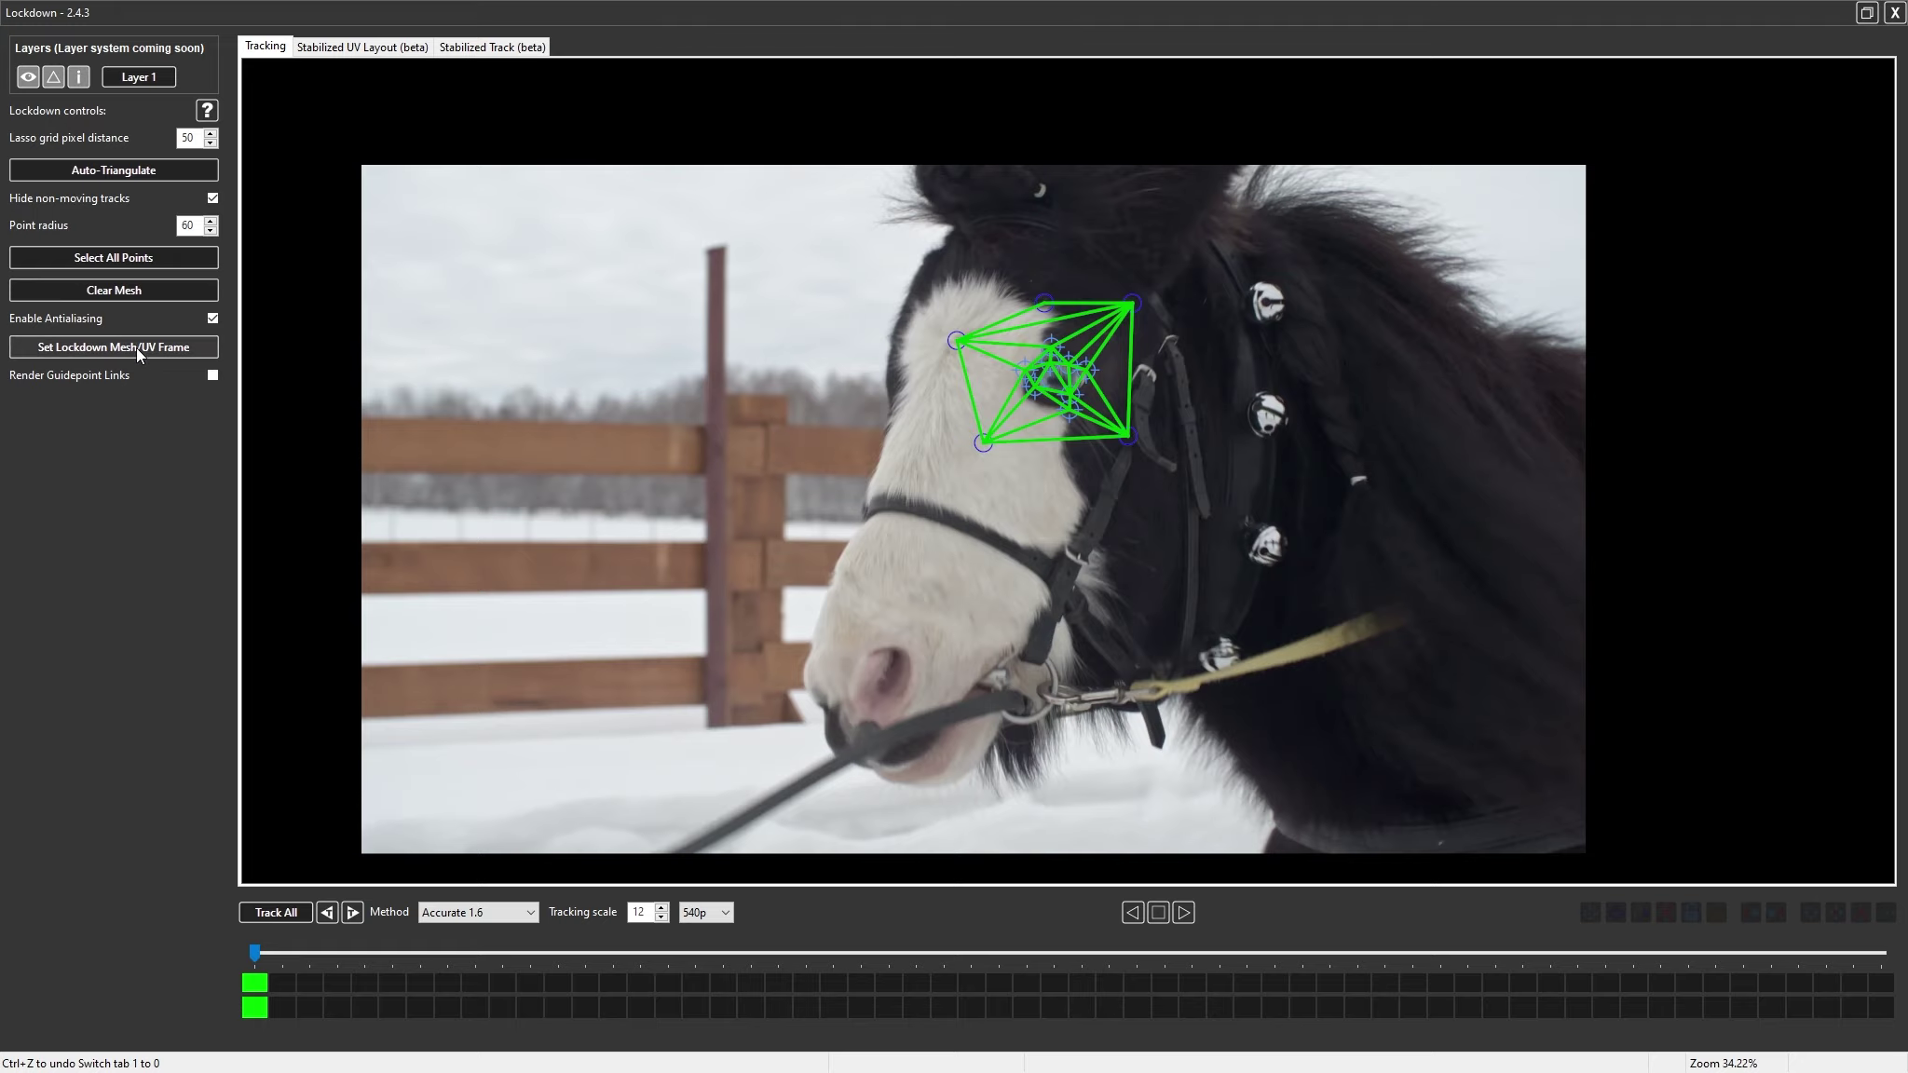
pyautogui.click(136, 347)
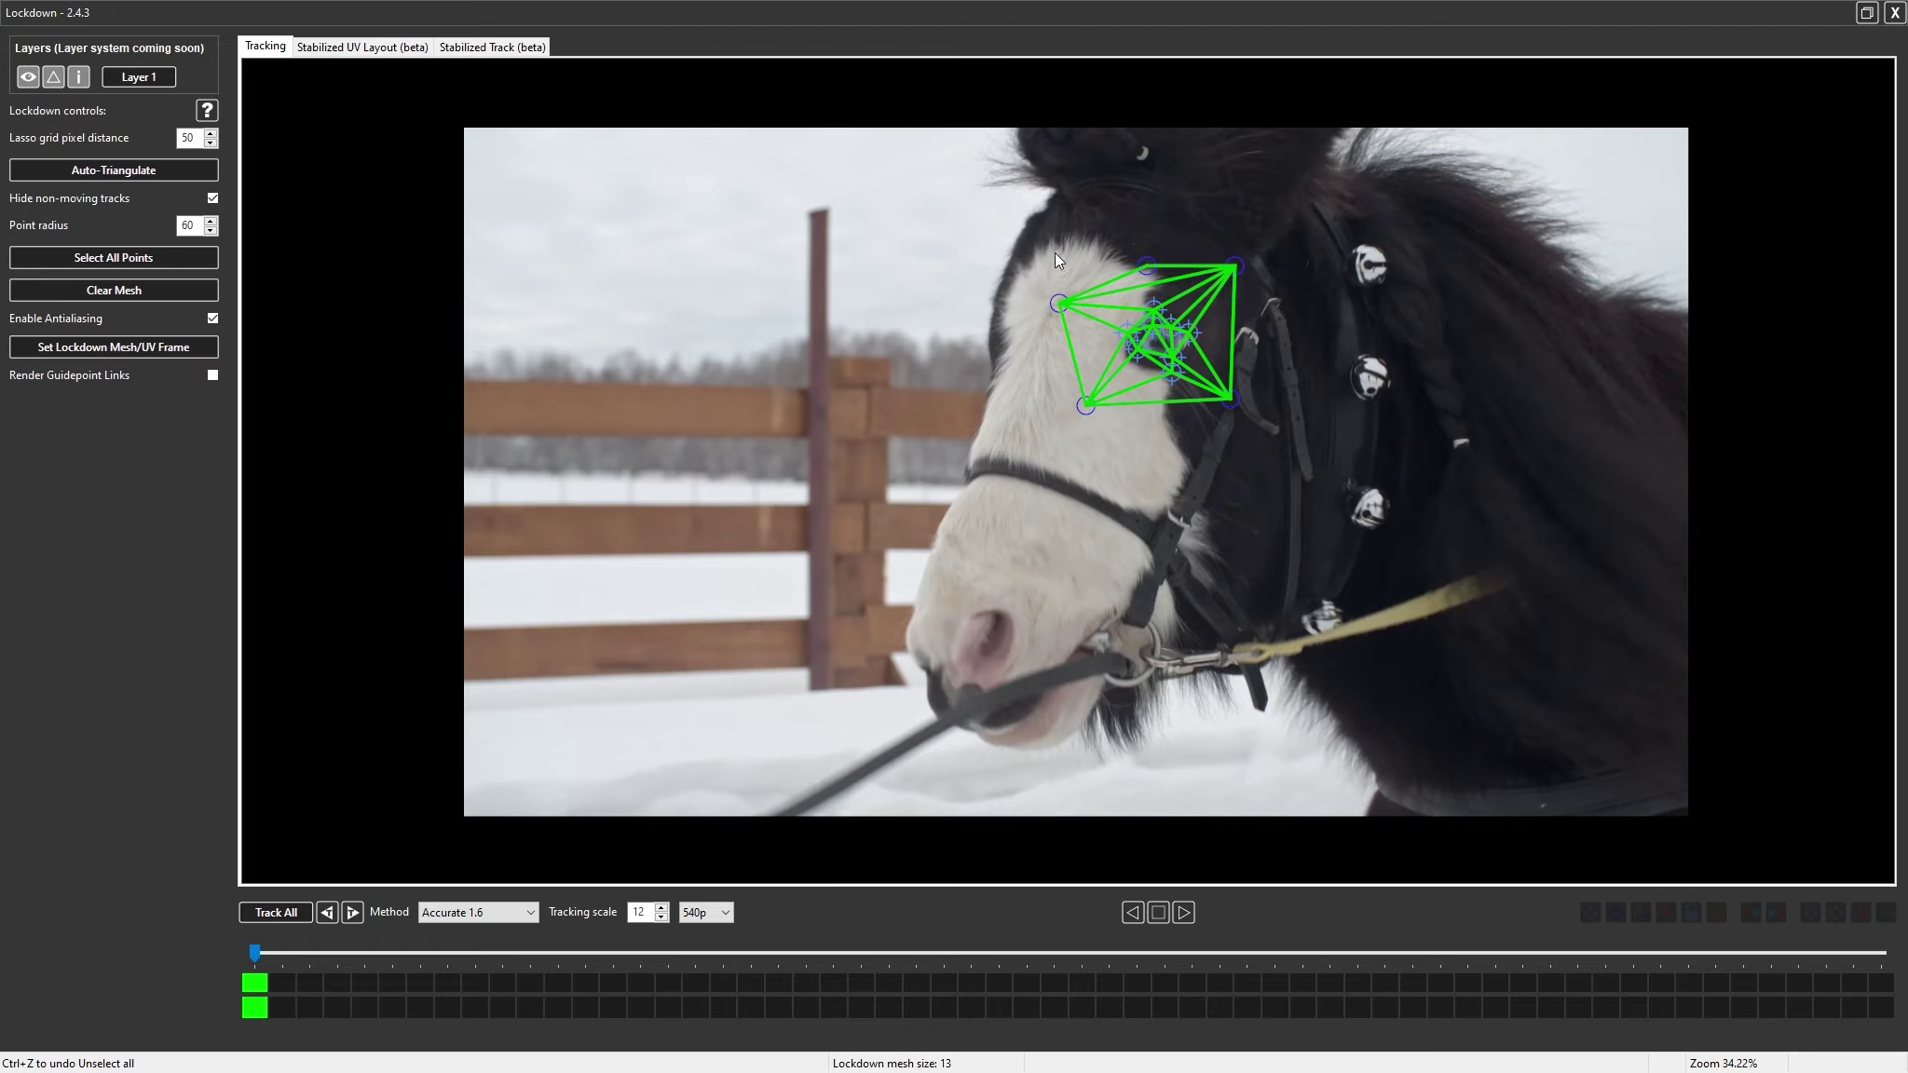
pyautogui.moveTo(1055, 252)
pyautogui.mouseDown()
pyautogui.moveTo(1010, 304)
pyautogui.moveTo(1278, 494)
pyautogui.moveTo(1306, 247)
pyautogui.moveTo(1195, 213)
pyautogui.mouseUp()
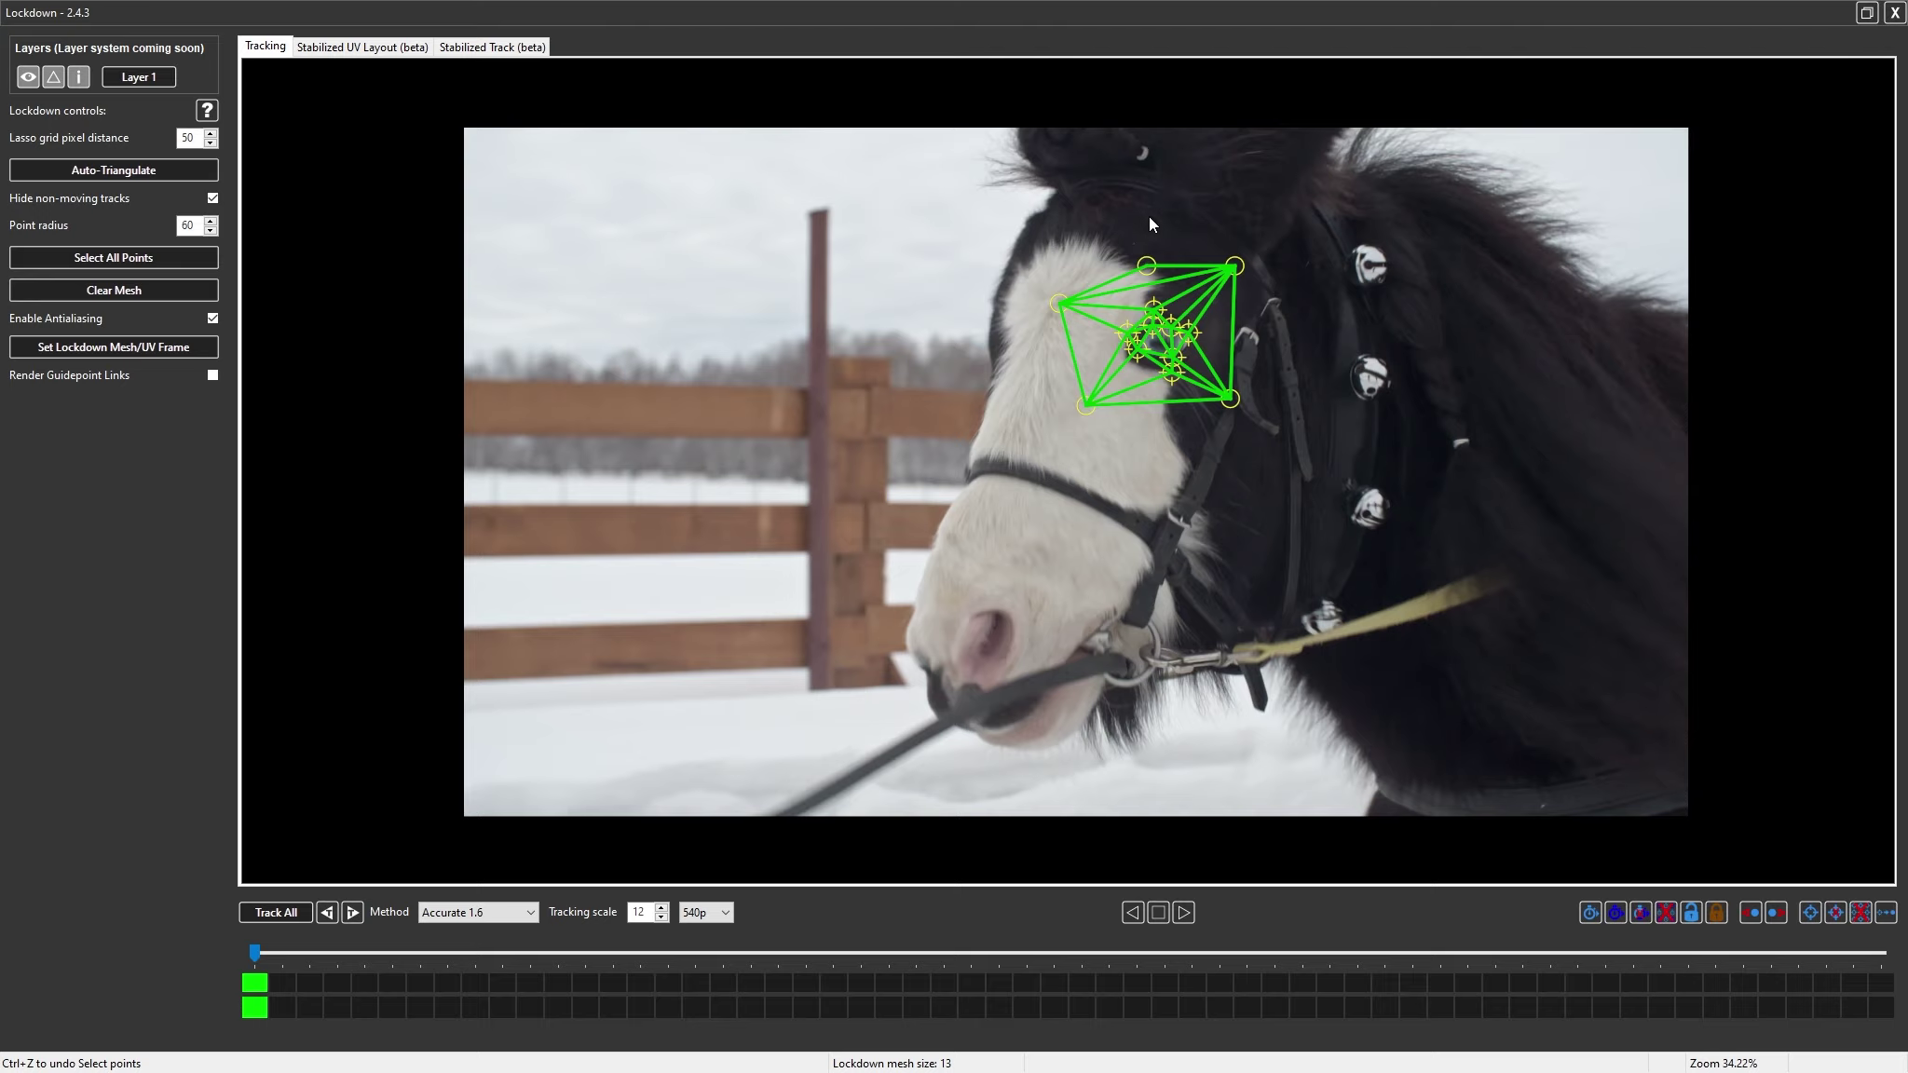
pyautogui.click(377, 52)
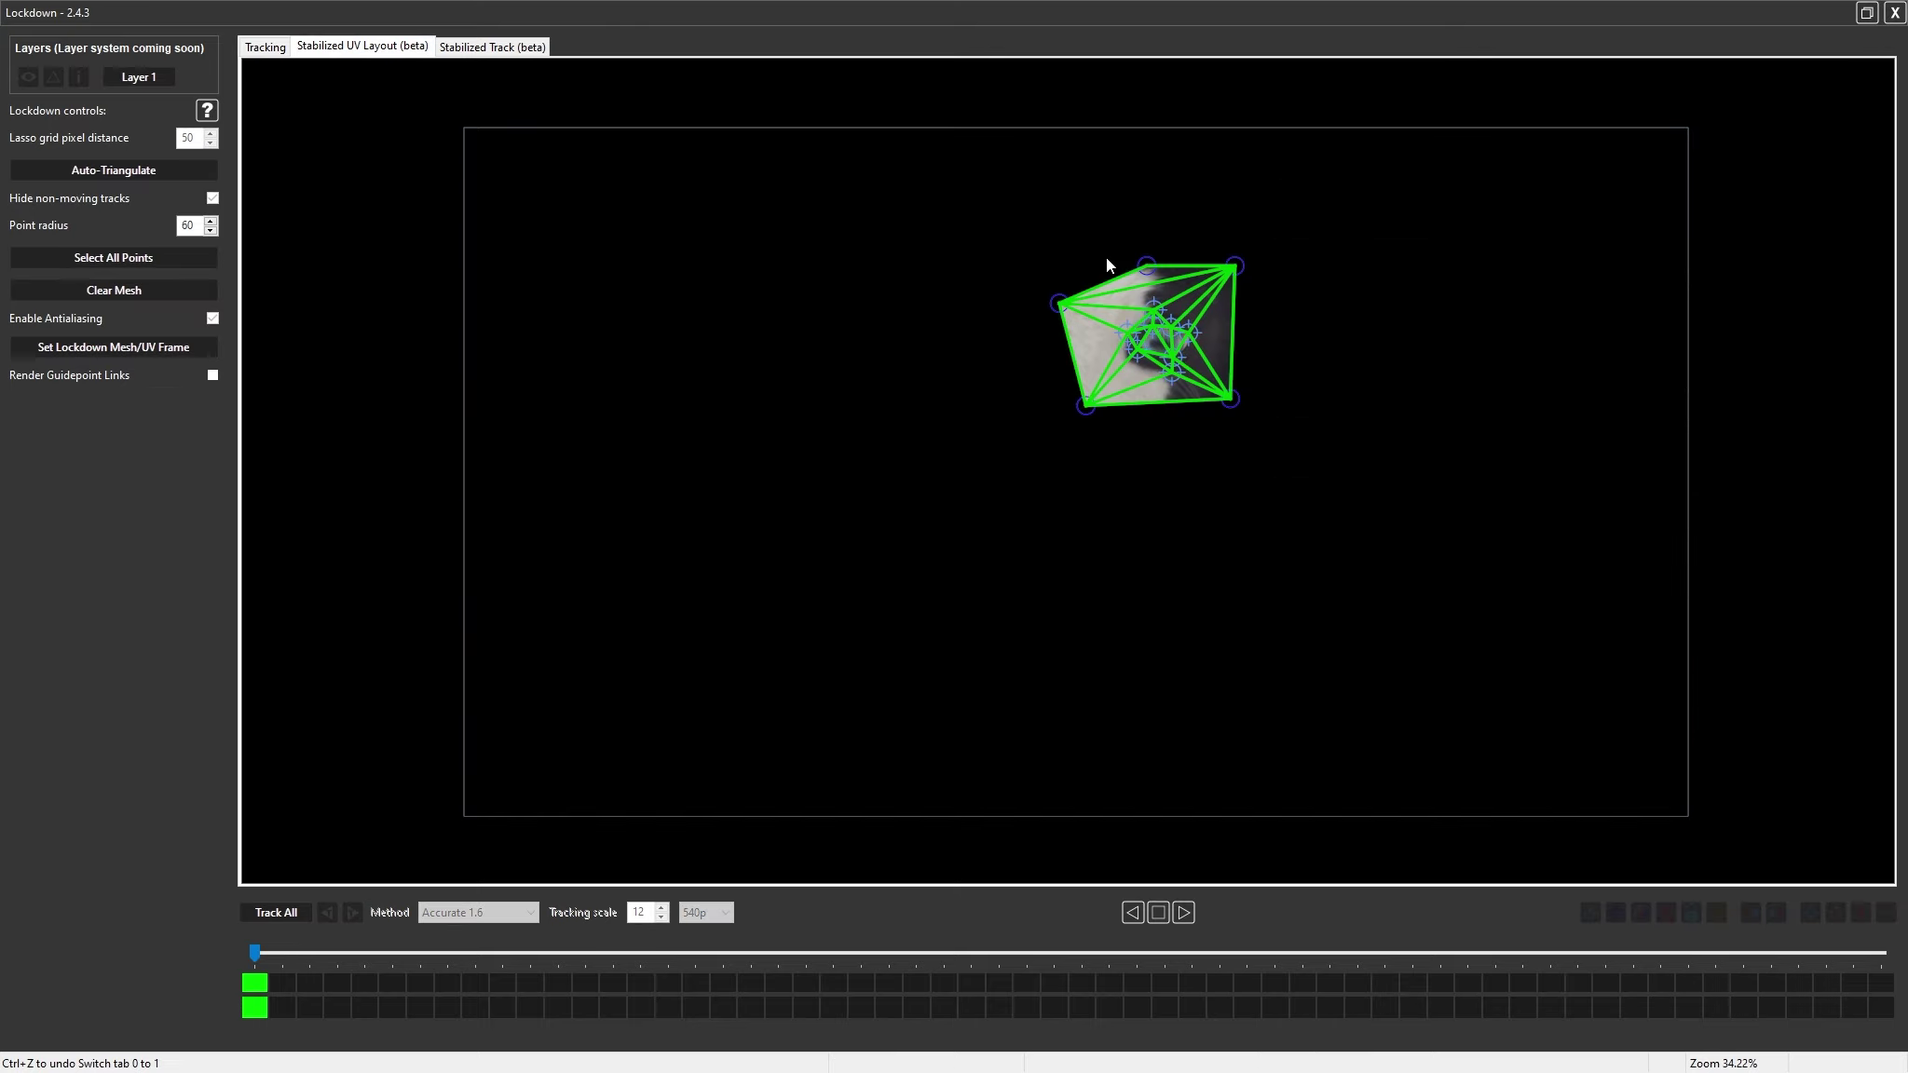
pyautogui.click(280, 52)
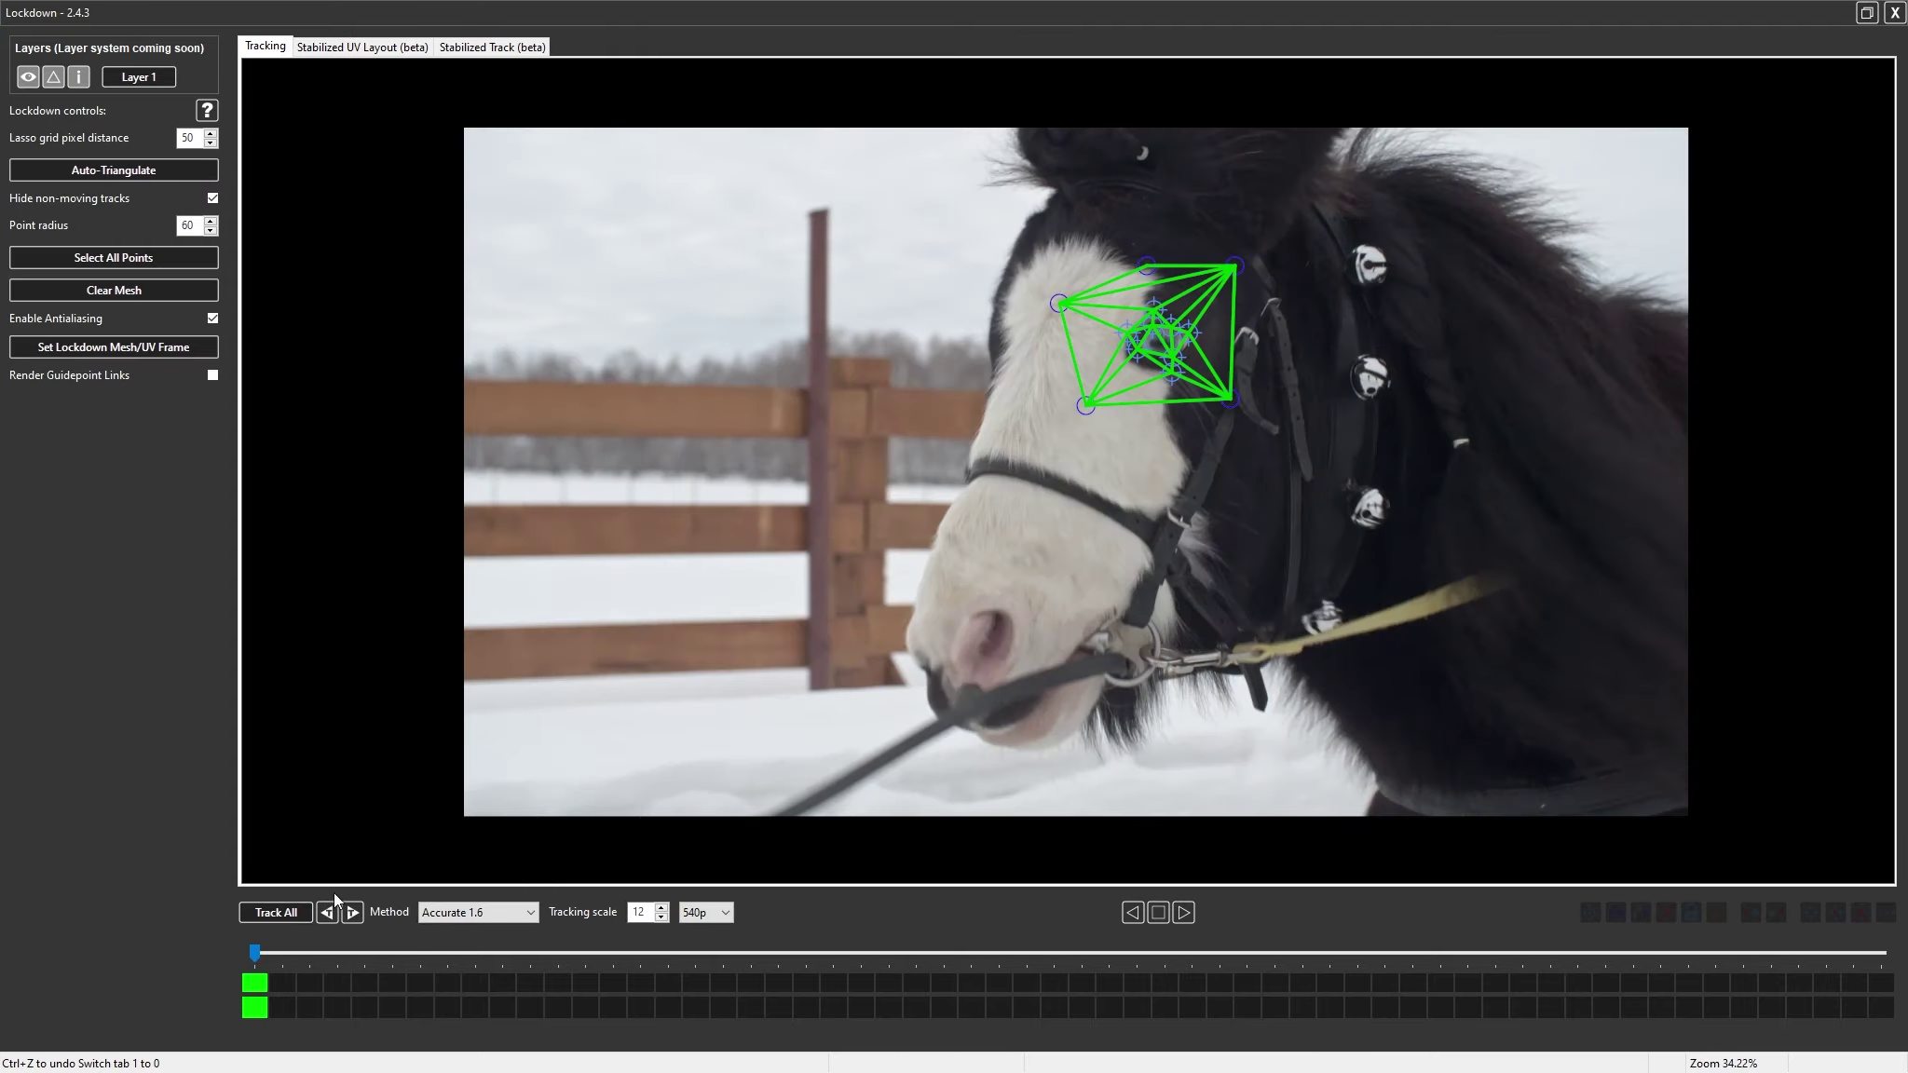
# Place an expansion point below the mesh on the last frame and check its position in the UV layout
pyautogui.moveTo(261, 959); pyautogui.dragTo(1882, 960)
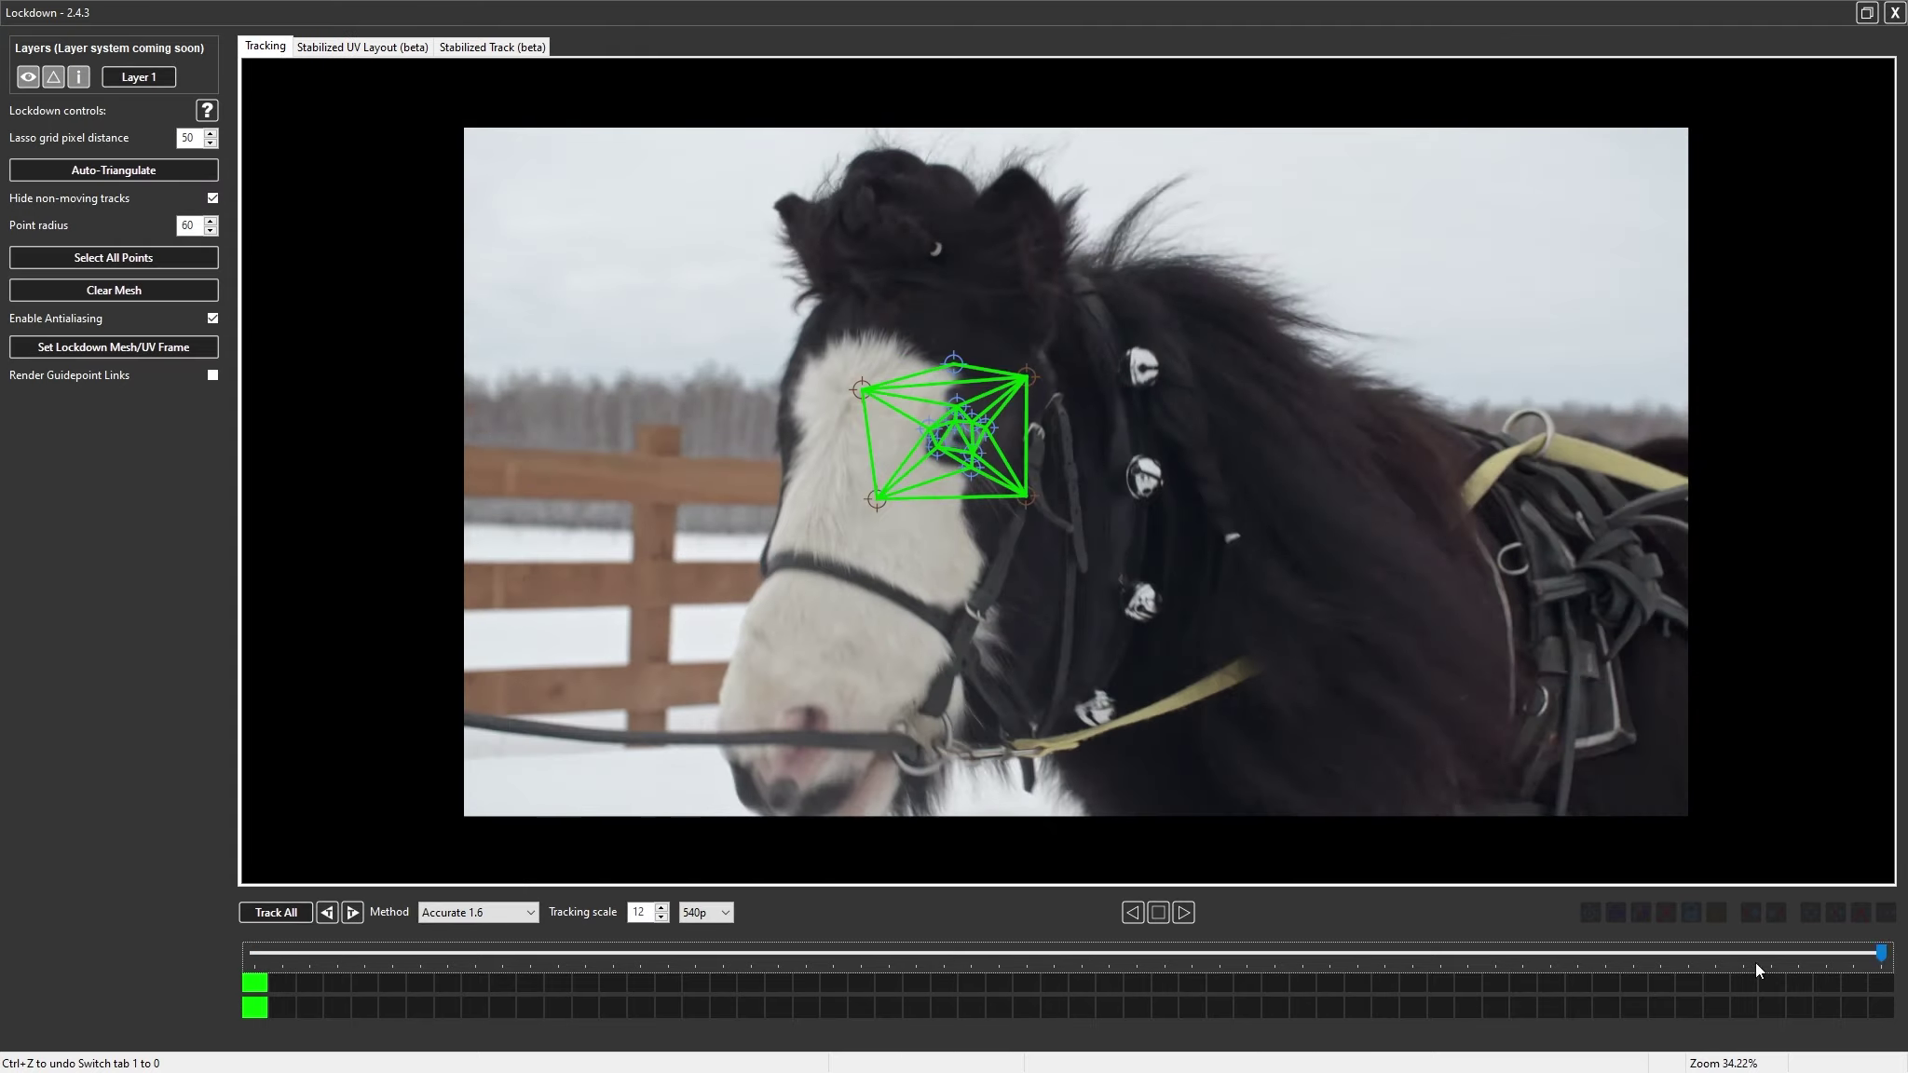
pyautogui.click(957, 538)
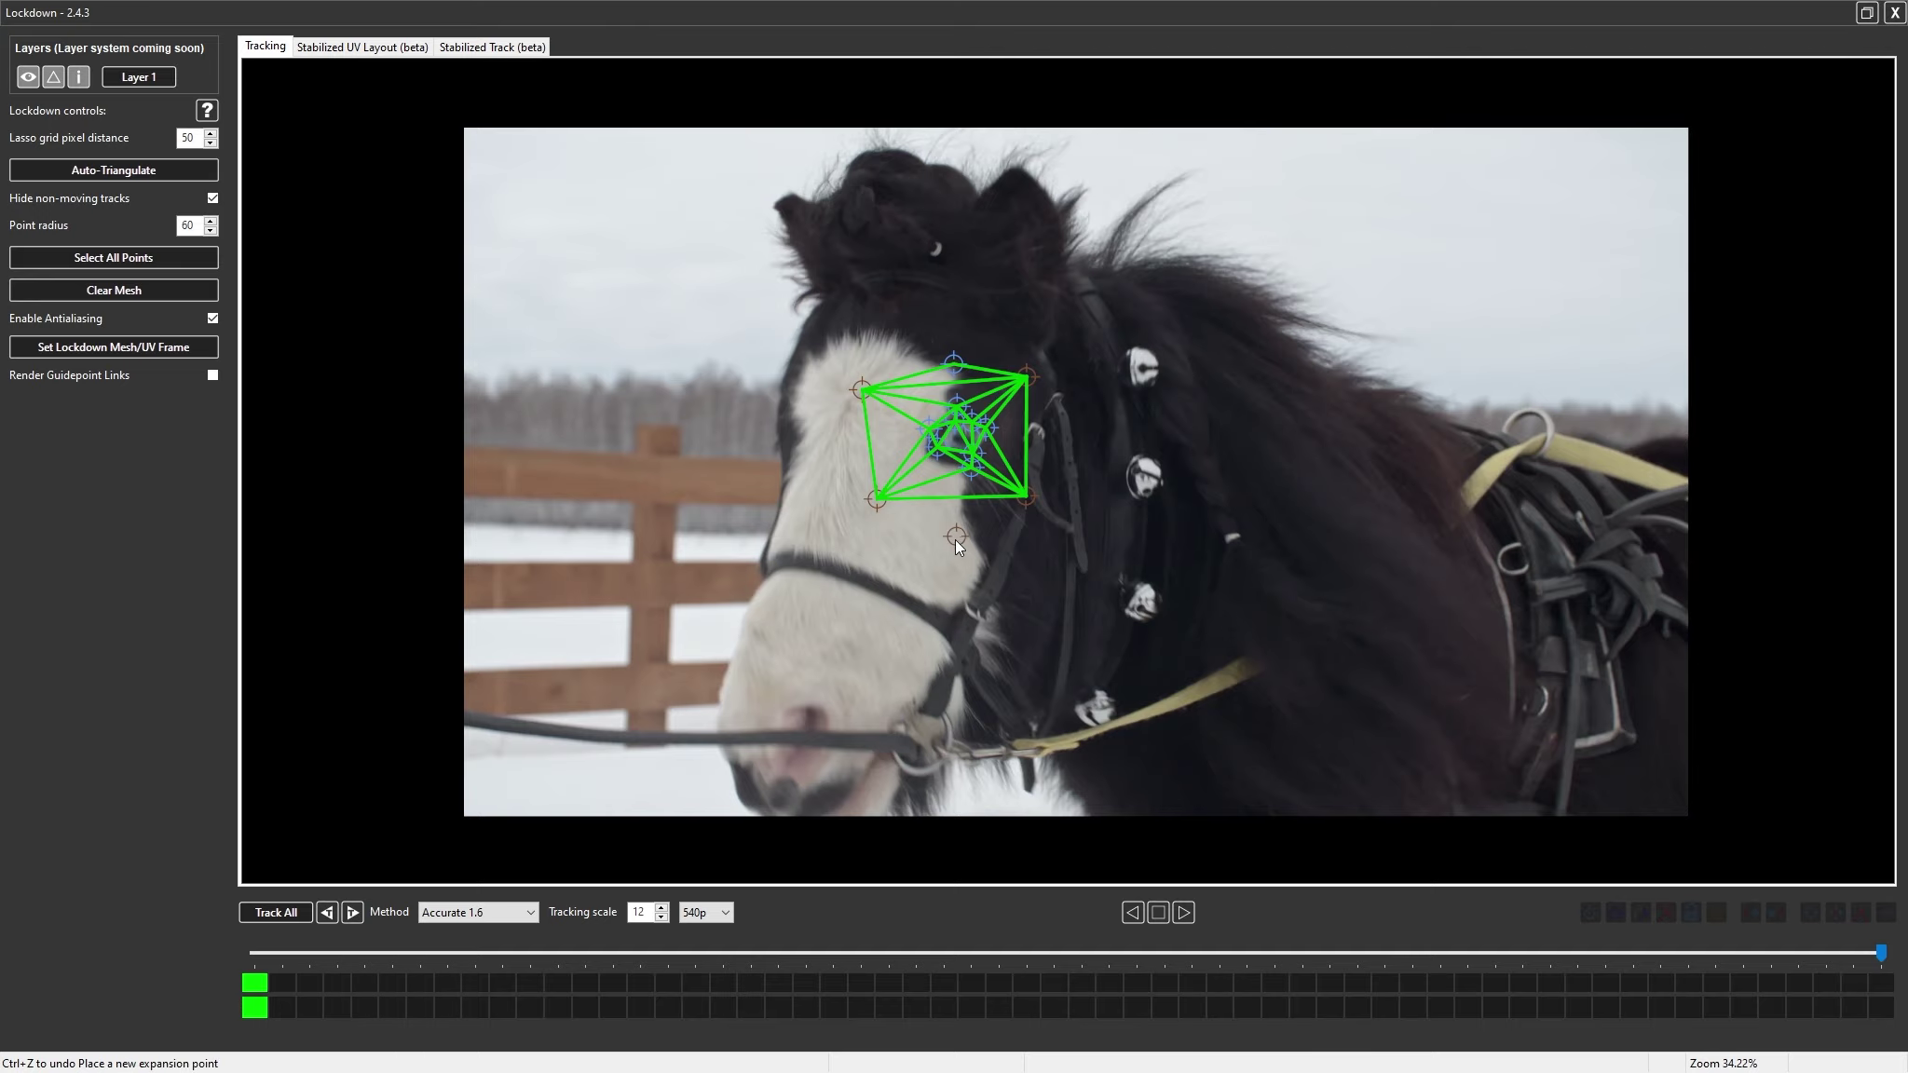
pyautogui.click(337, 46)
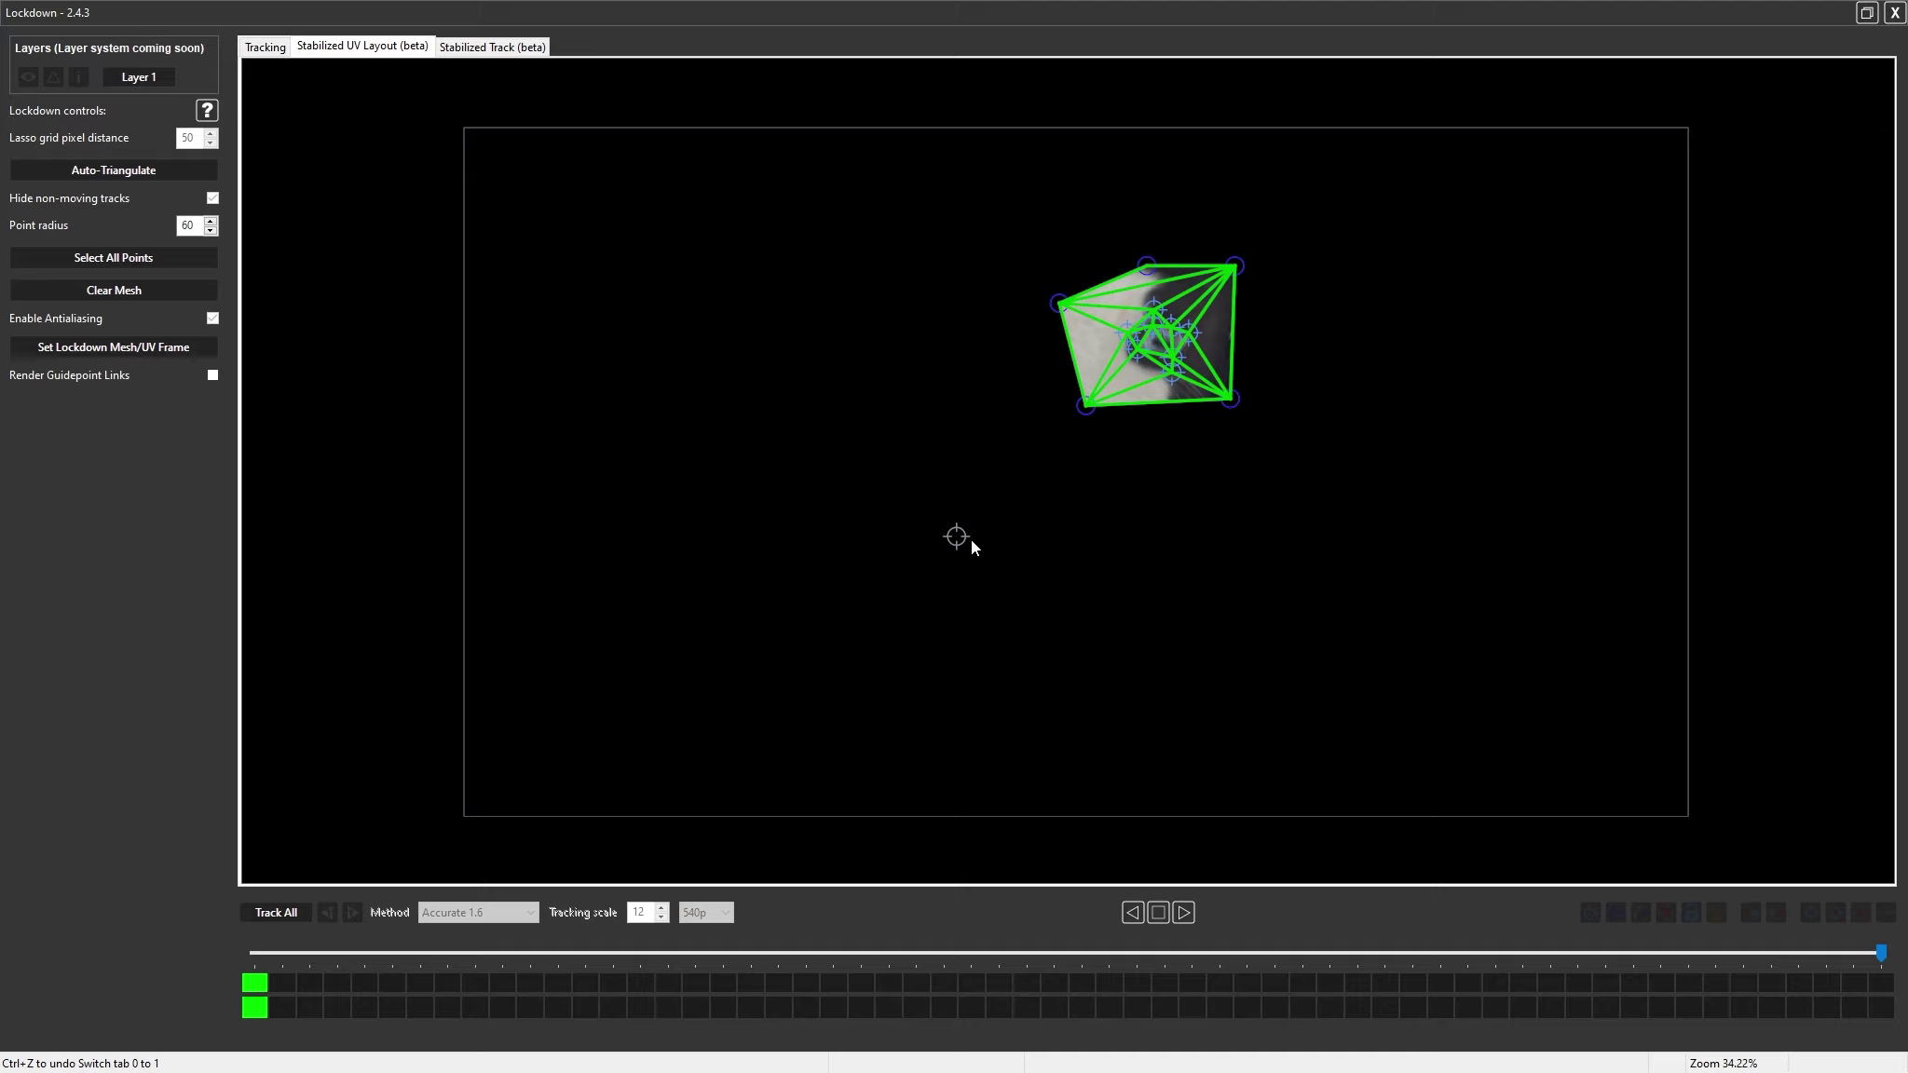
pyautogui.click(254, 53)
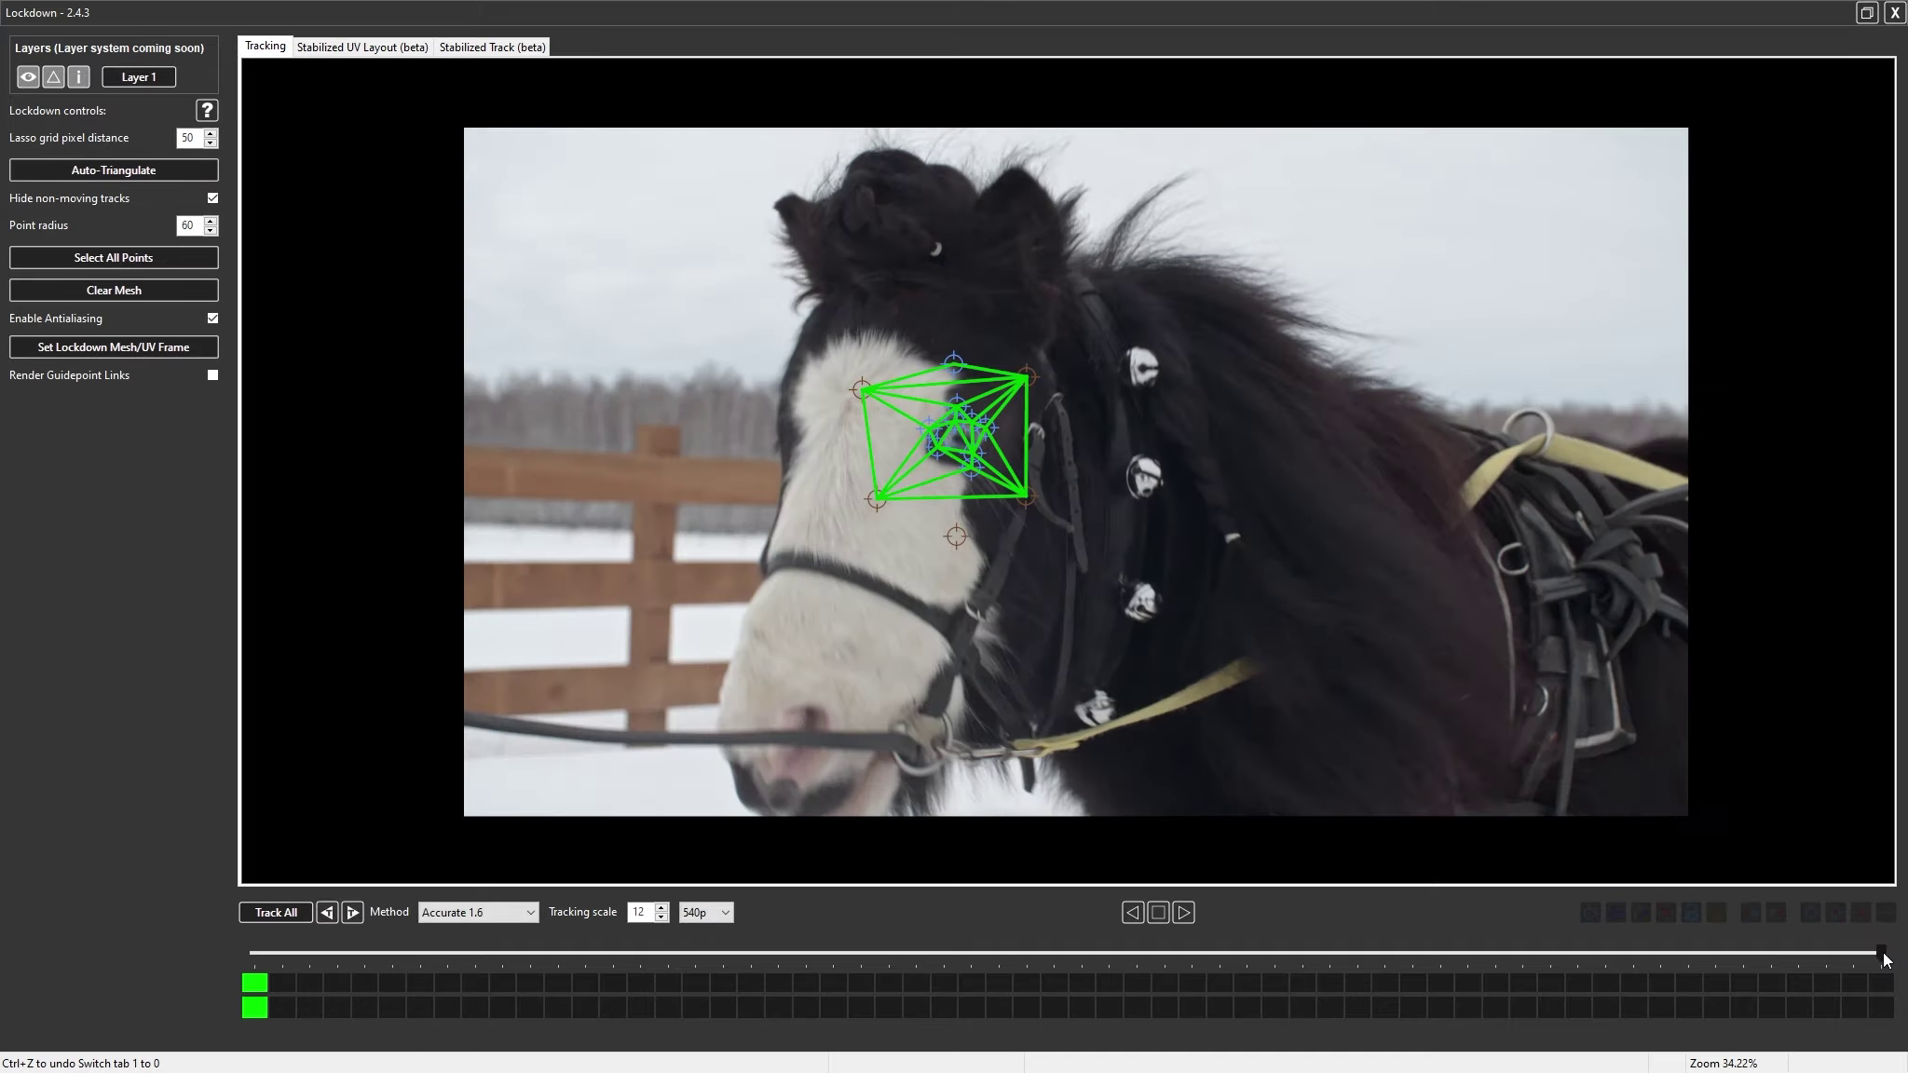
# Set the Lockdown mesh/UV frame on the first frame and connect the new lower point to the mesh's two lower corners
pyautogui.moveTo(1884, 959); pyautogui.dragTo(155, 922)
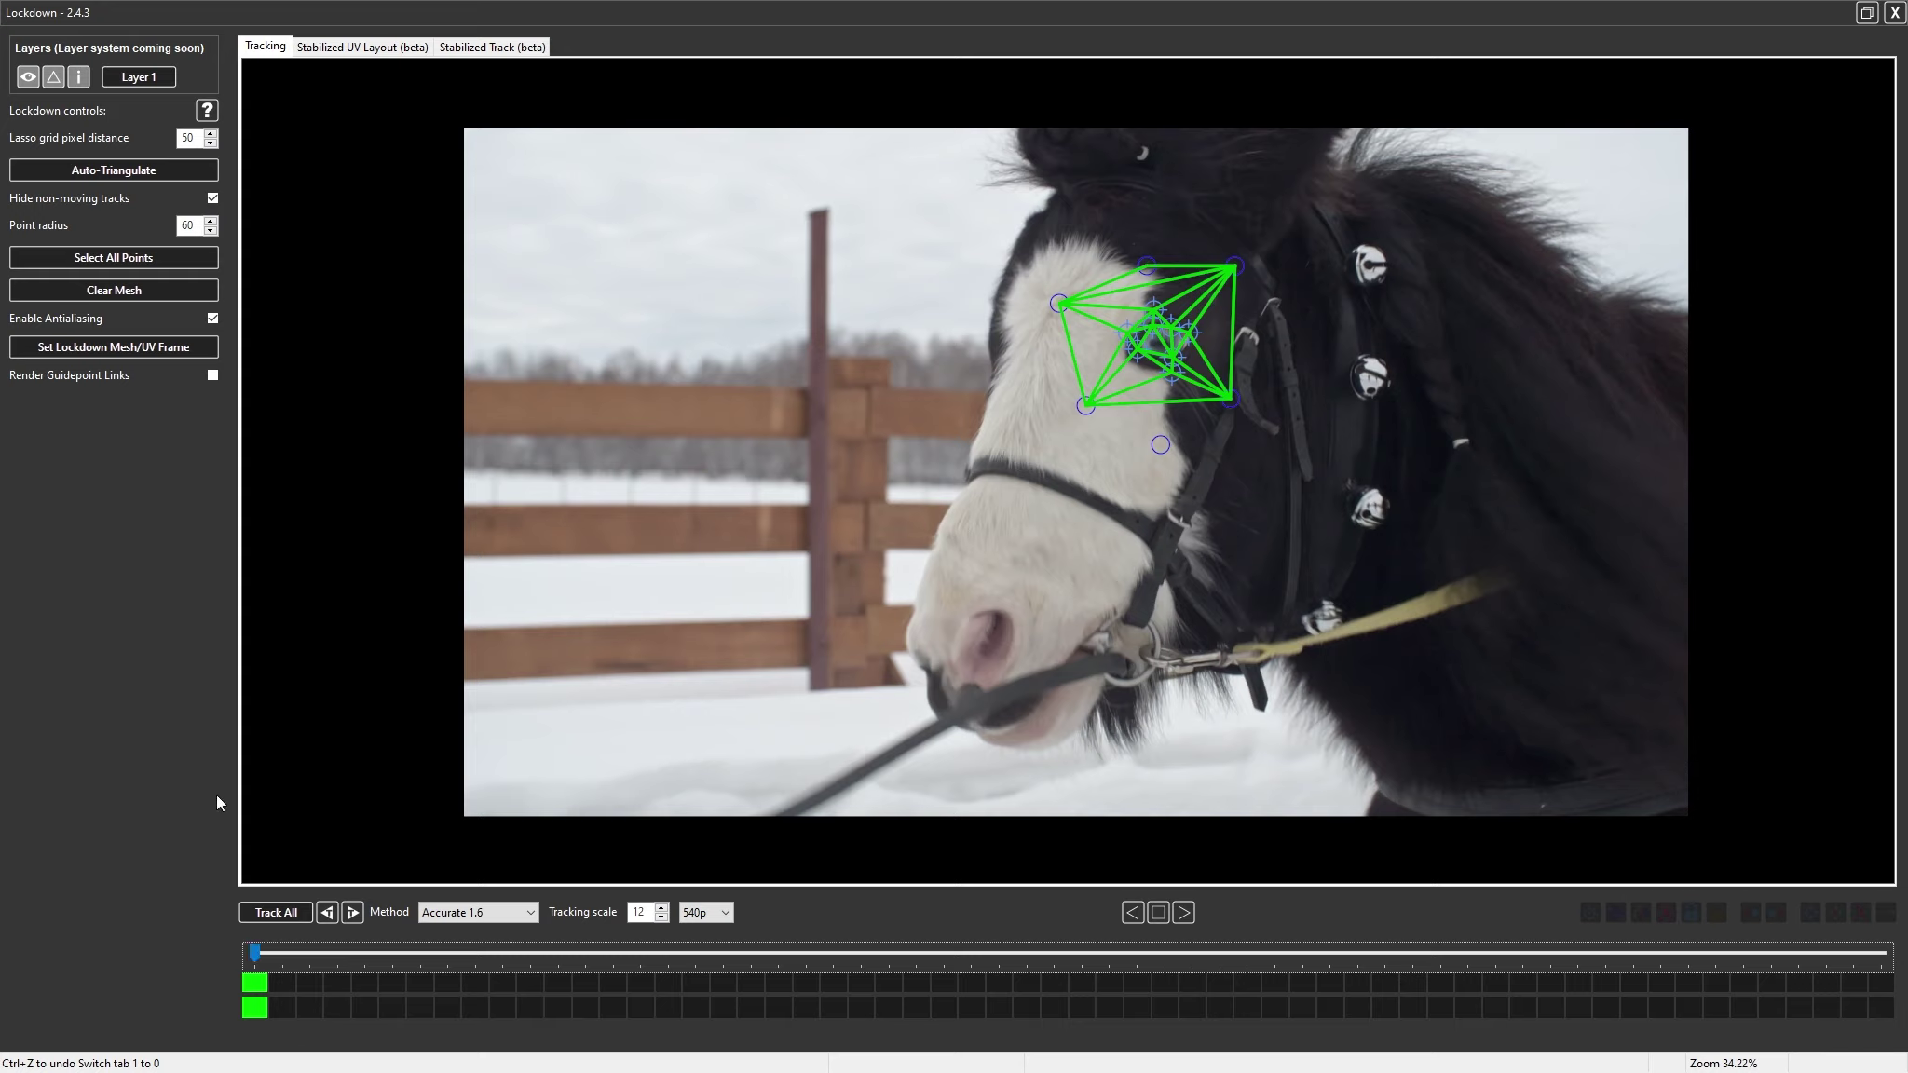
pyautogui.click(139, 350)
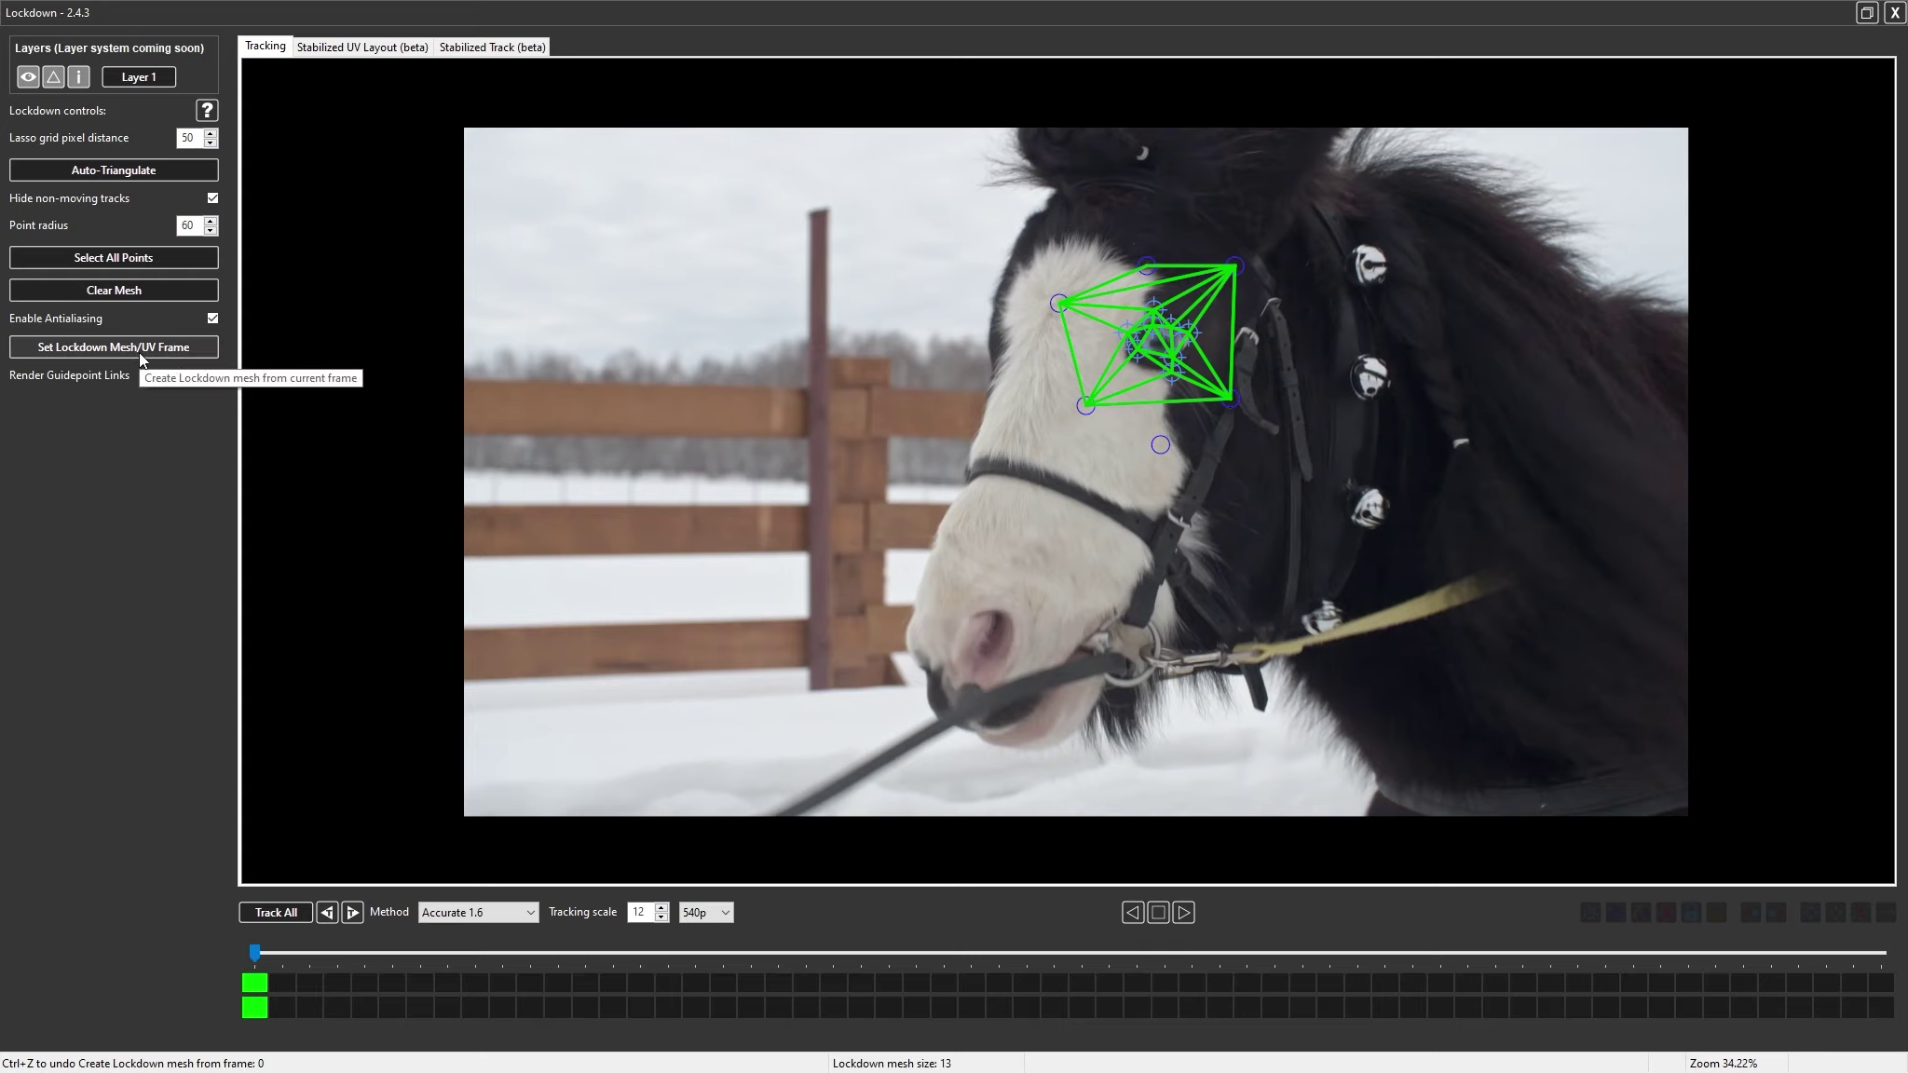
pyautogui.click(1180, 423)
pyautogui.click(1159, 442)
pyautogui.click(1086, 408)
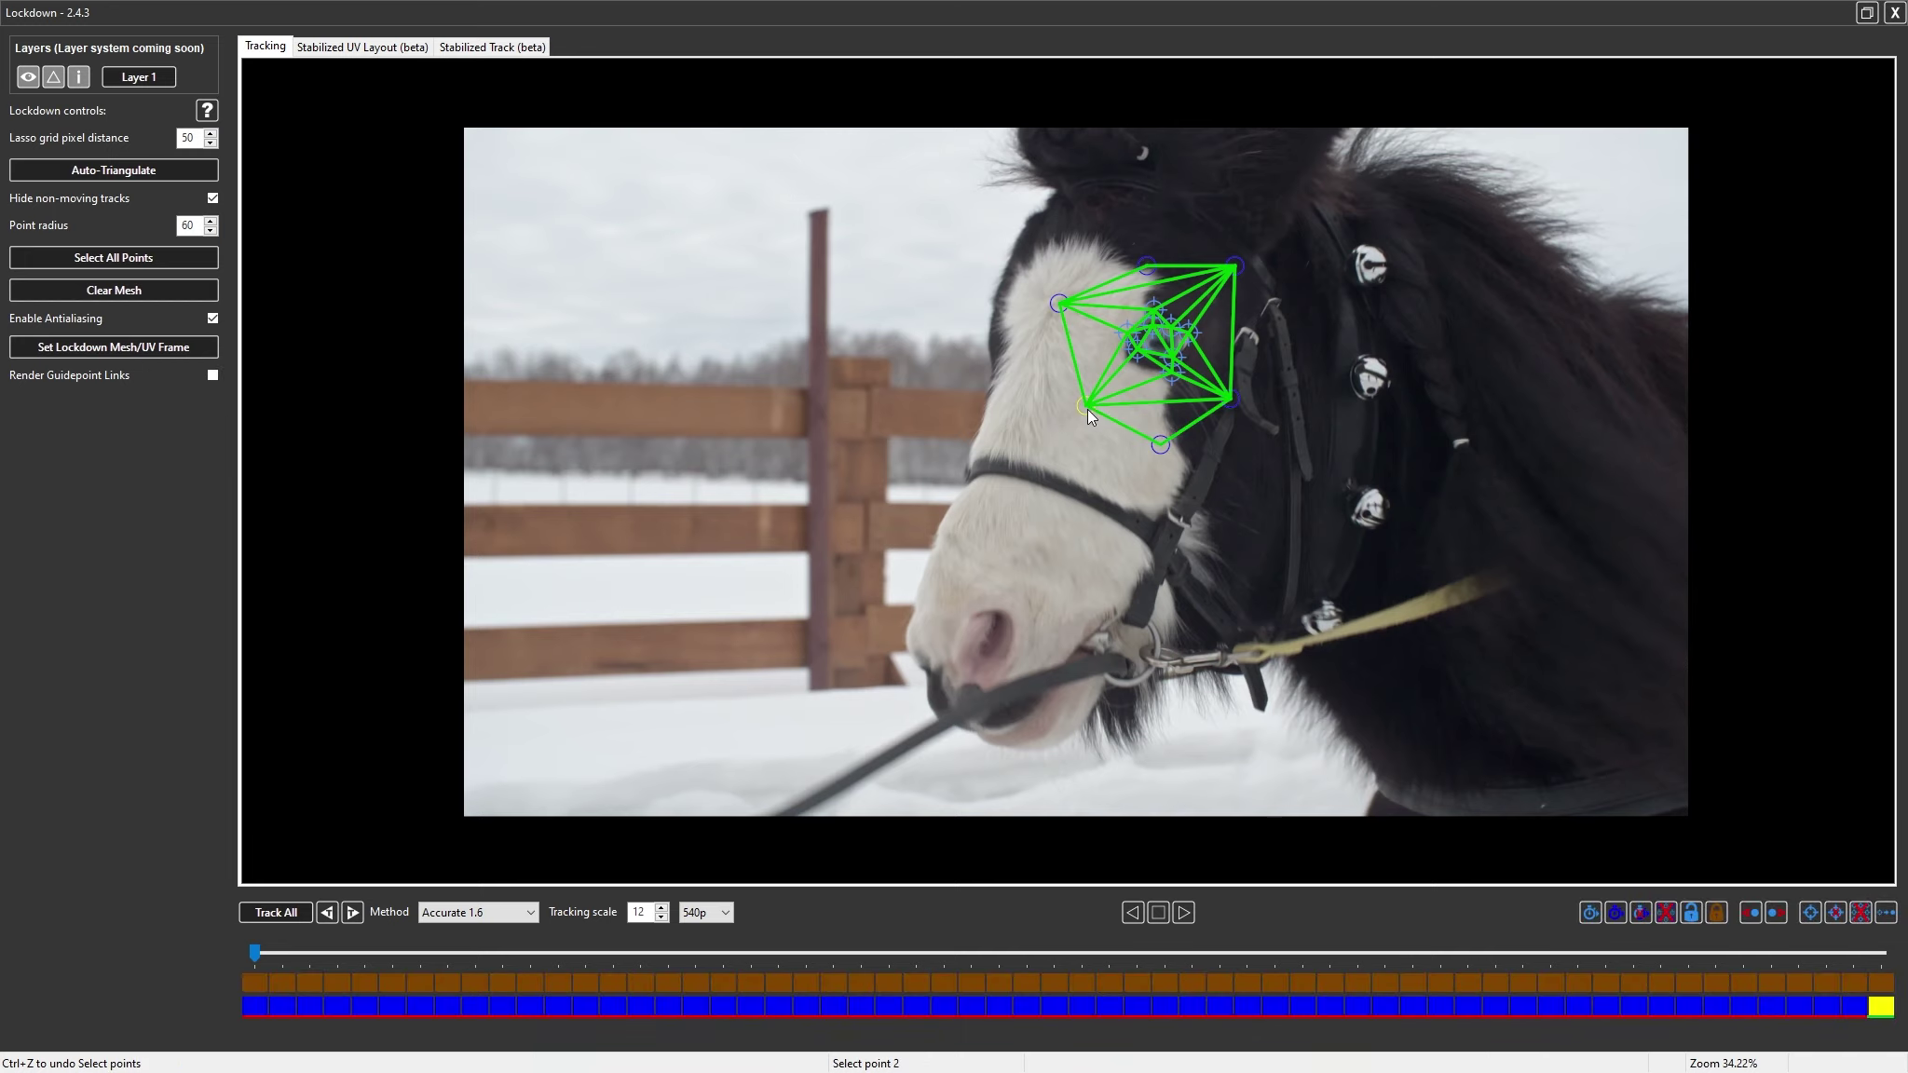
# Check the downward-extended mesh in the stabilized UV layout
pyautogui.click(401, 51)
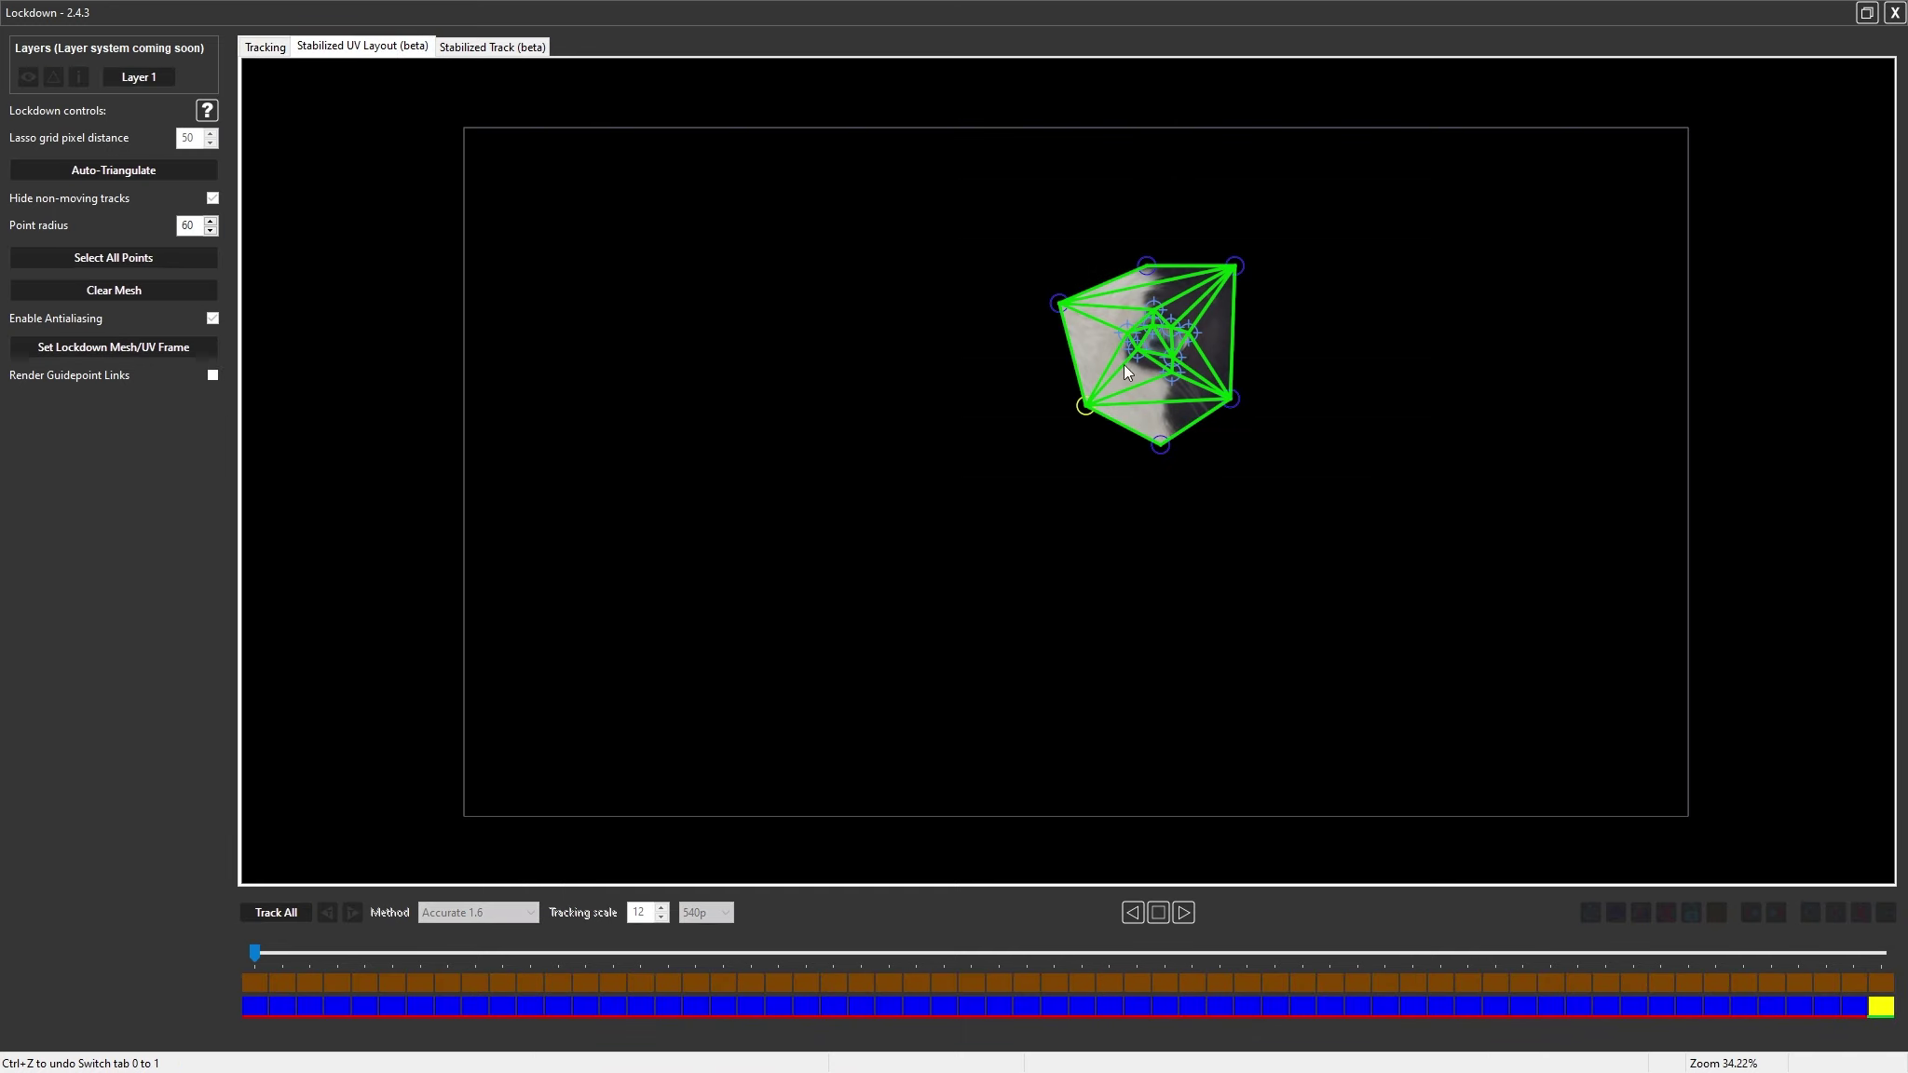
pyautogui.click(1239, 511)
pyautogui.moveTo(256, 953); pyautogui.dragTo(177, 1008)
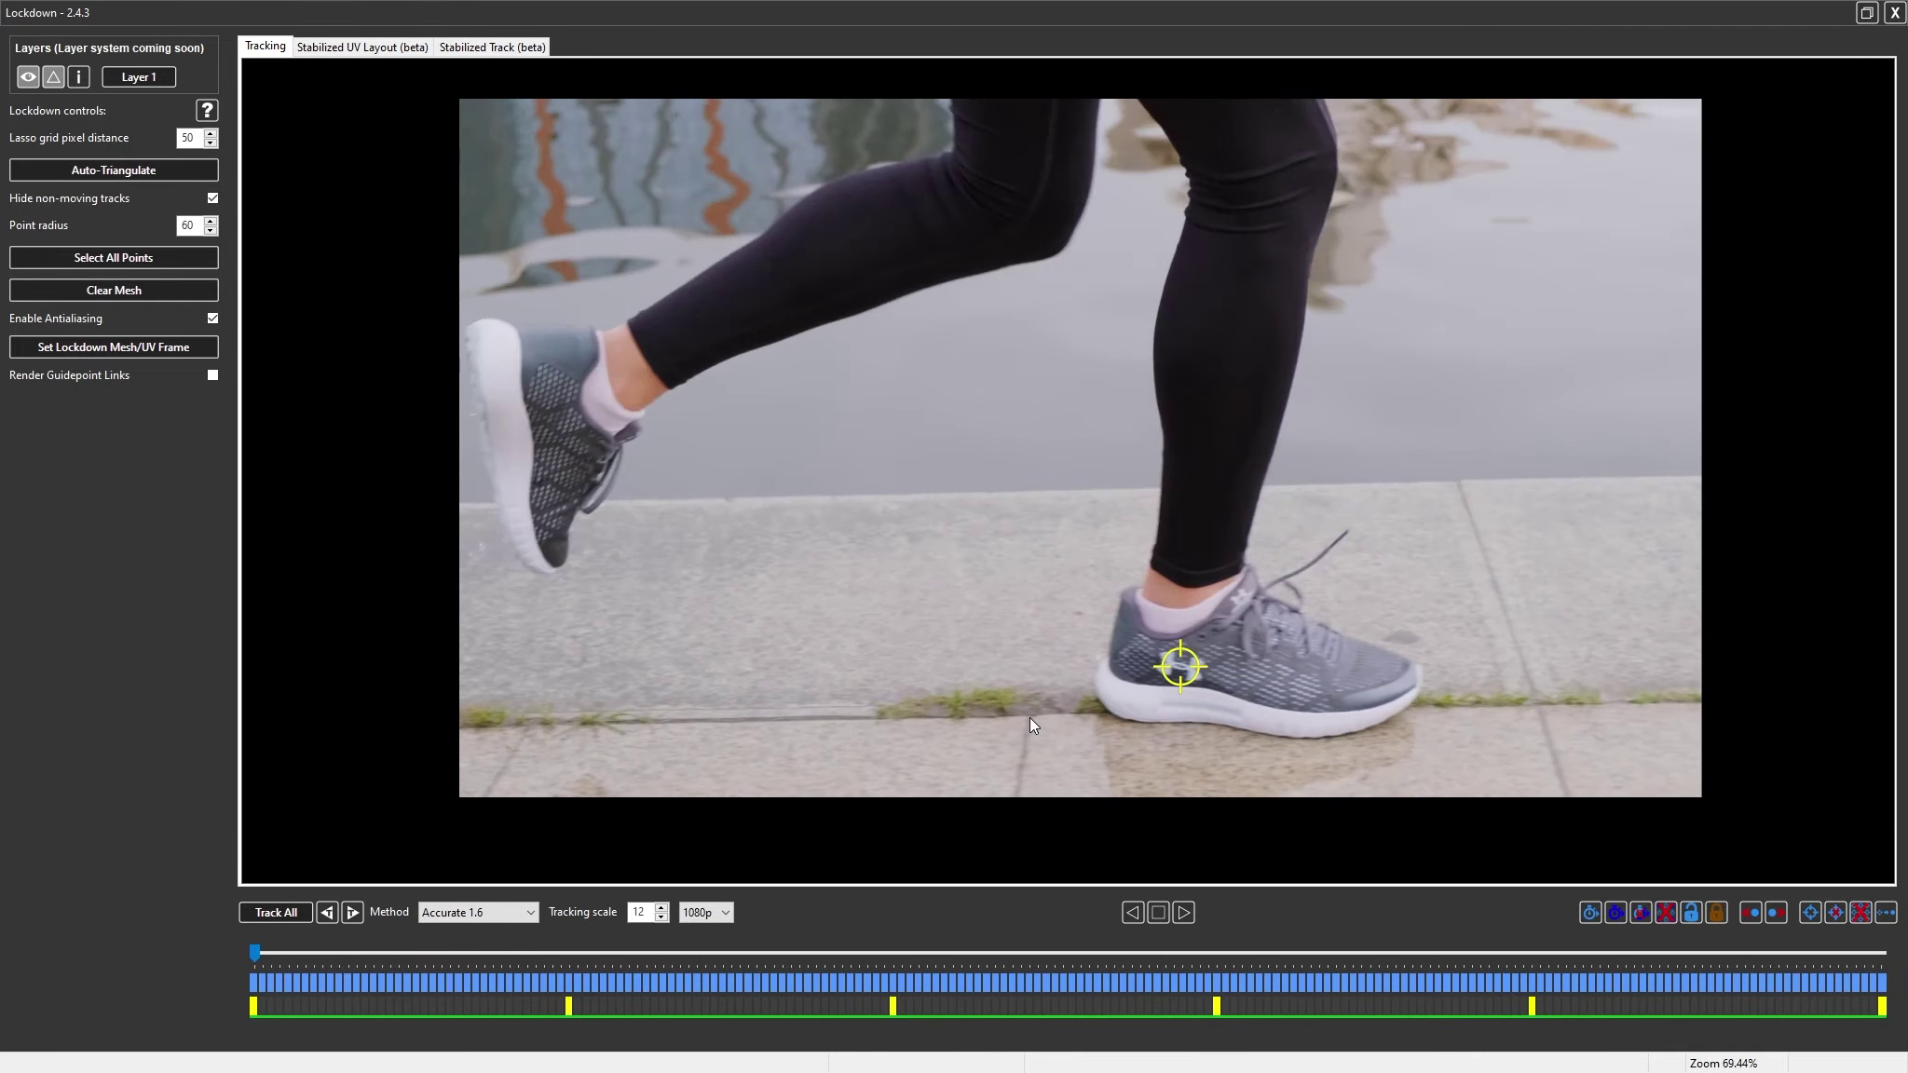
# Place a new tracking point on the shoe's rear lace eyelet, beside the side logo, on the first frame
pyautogui.scroll(8, 1196, 696)
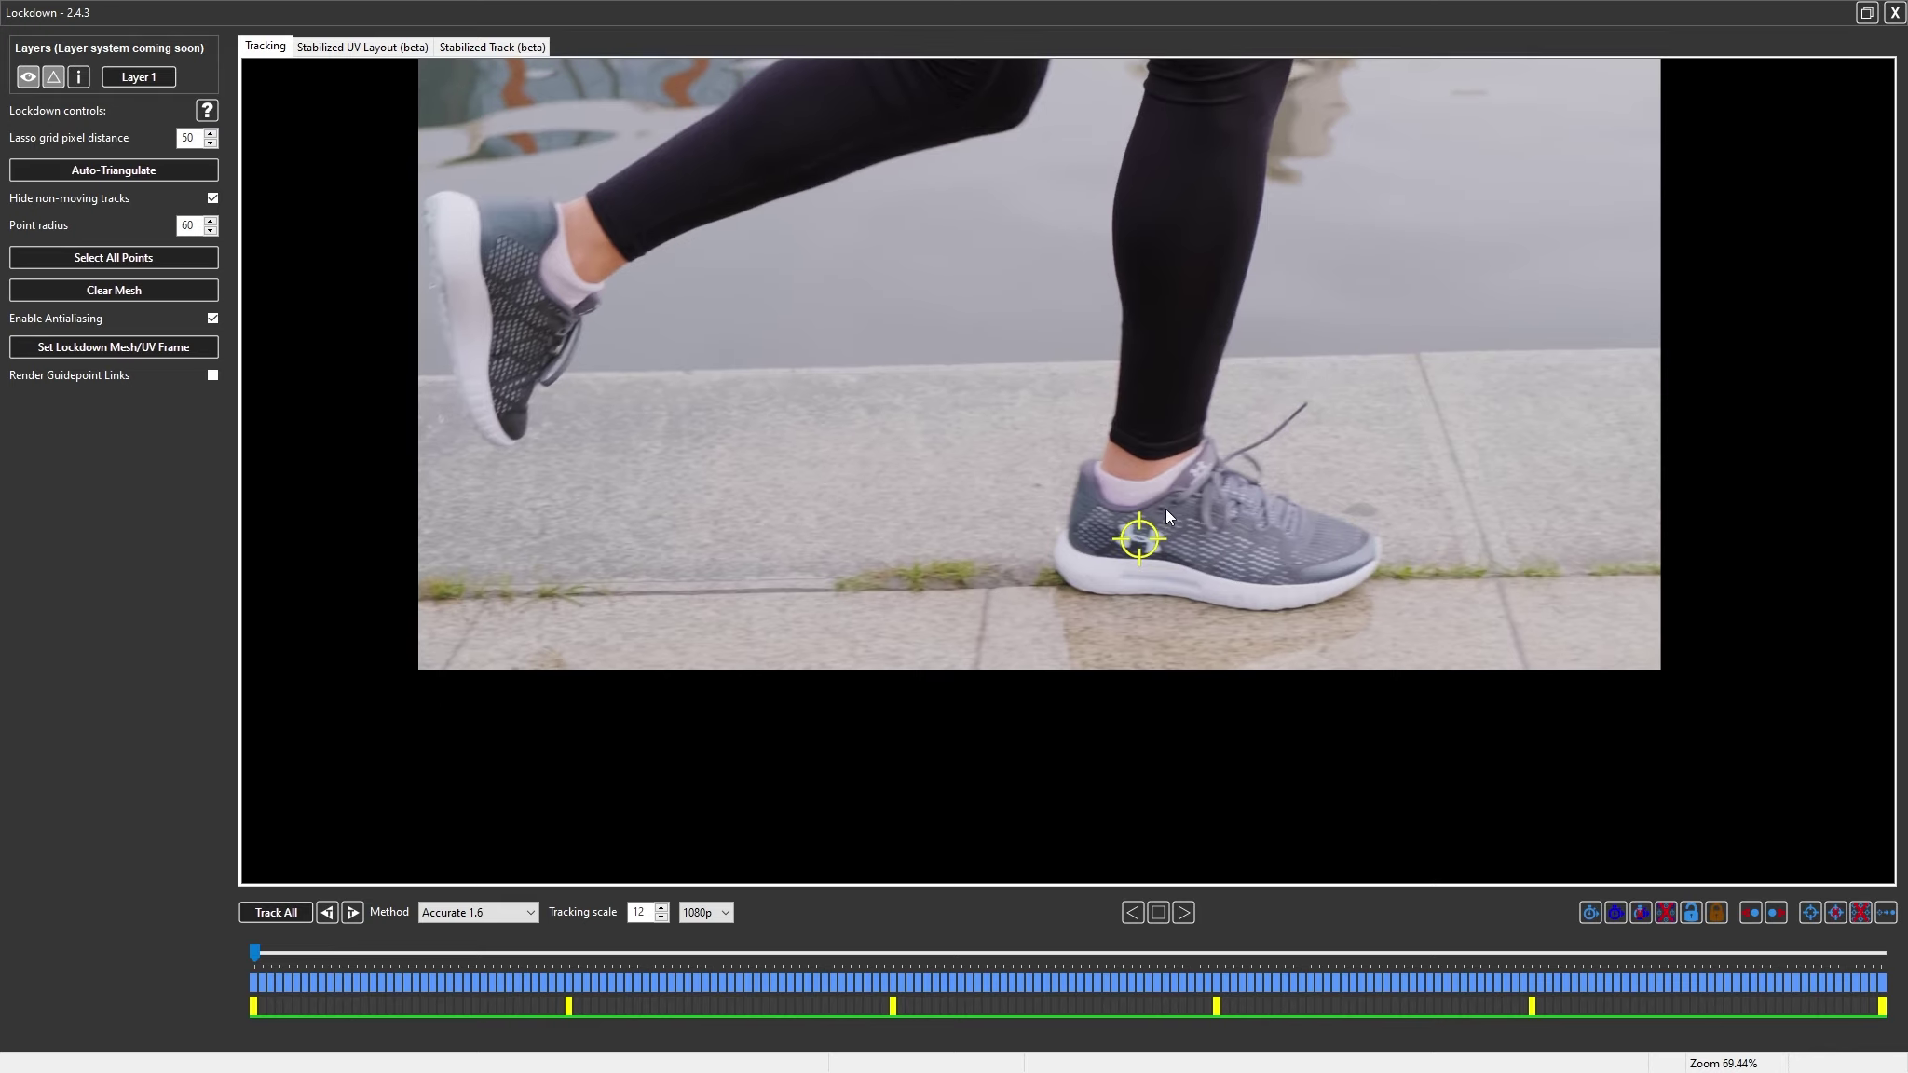
pyautogui.click(1140, 464)
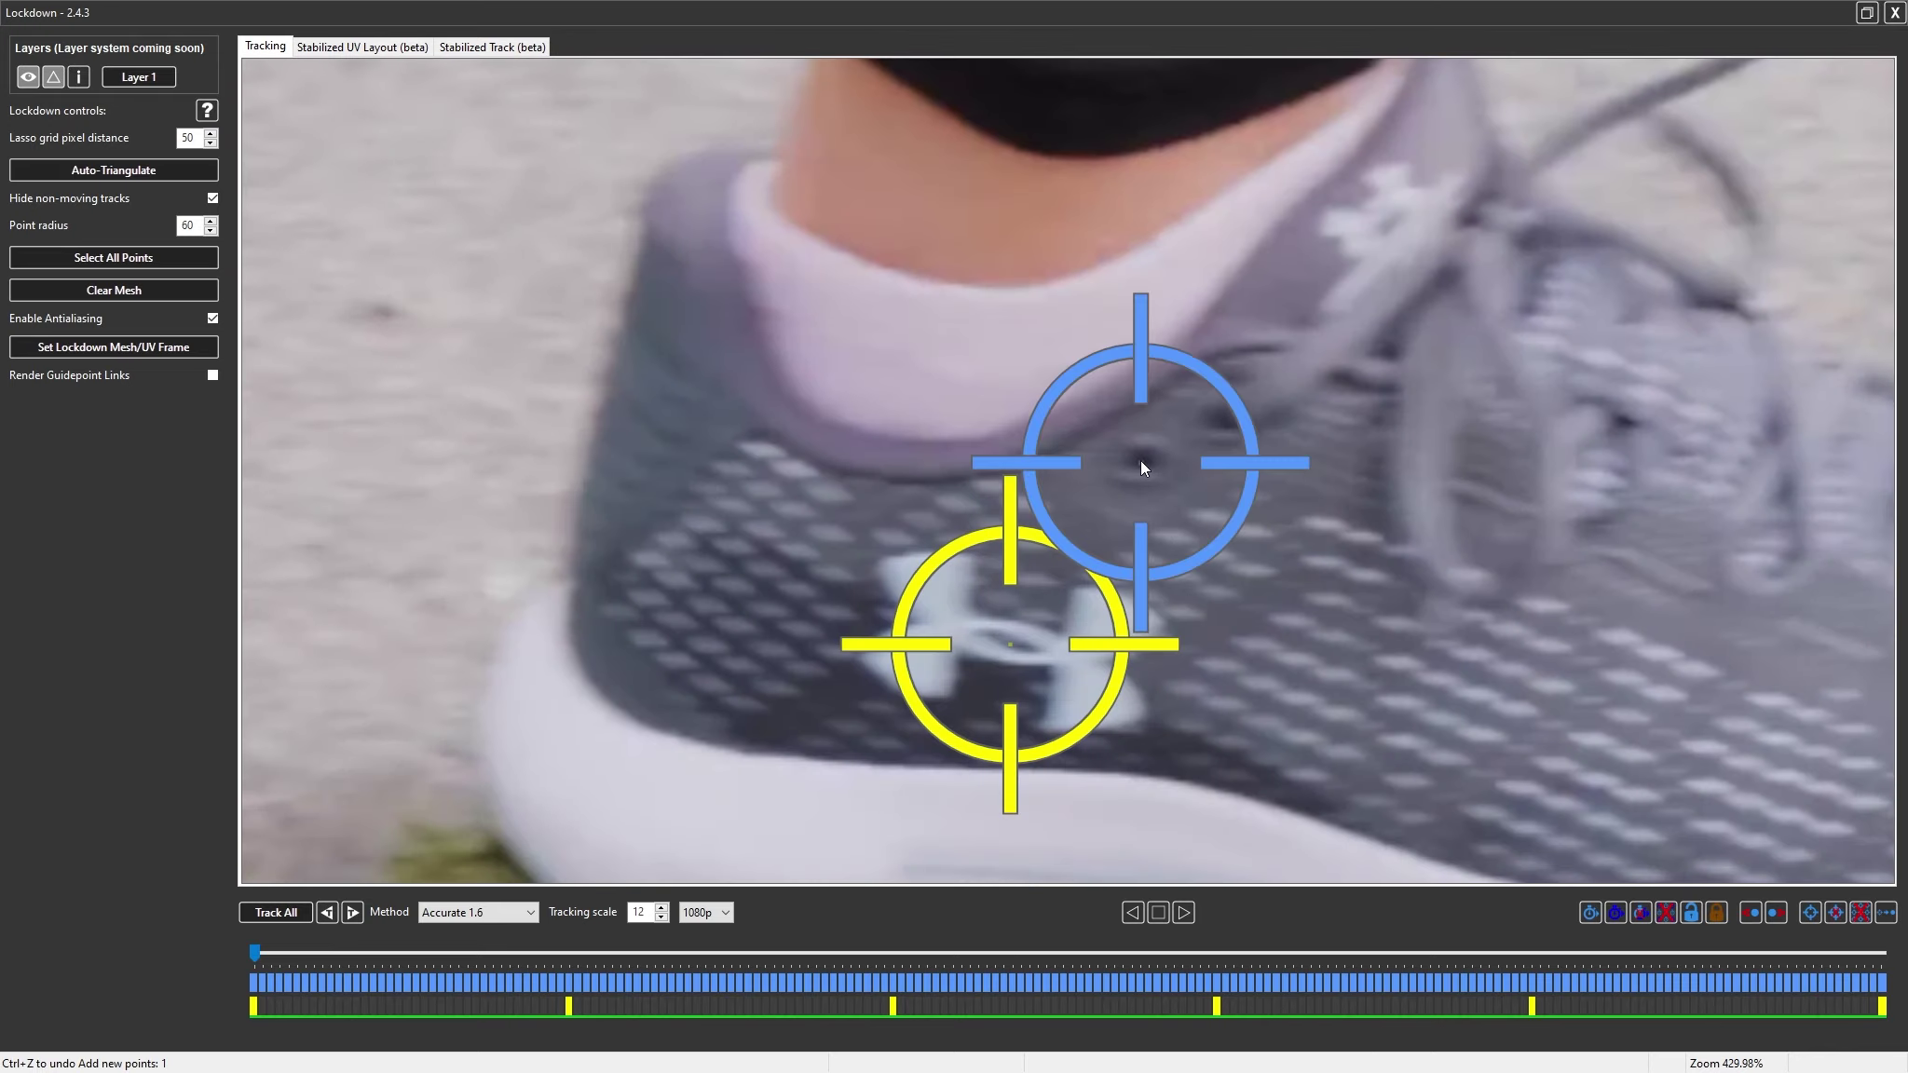
pyautogui.moveTo(1140, 460); pyautogui.dragTo(1142, 460)
# Step a few frames ahead and keyframe the new point by hand onto the same eyelet
pyautogui.press('Right')
pyautogui.press('Right')
pyautogui.press('Right')
pyautogui.press('Right')
pyautogui.press('Right')
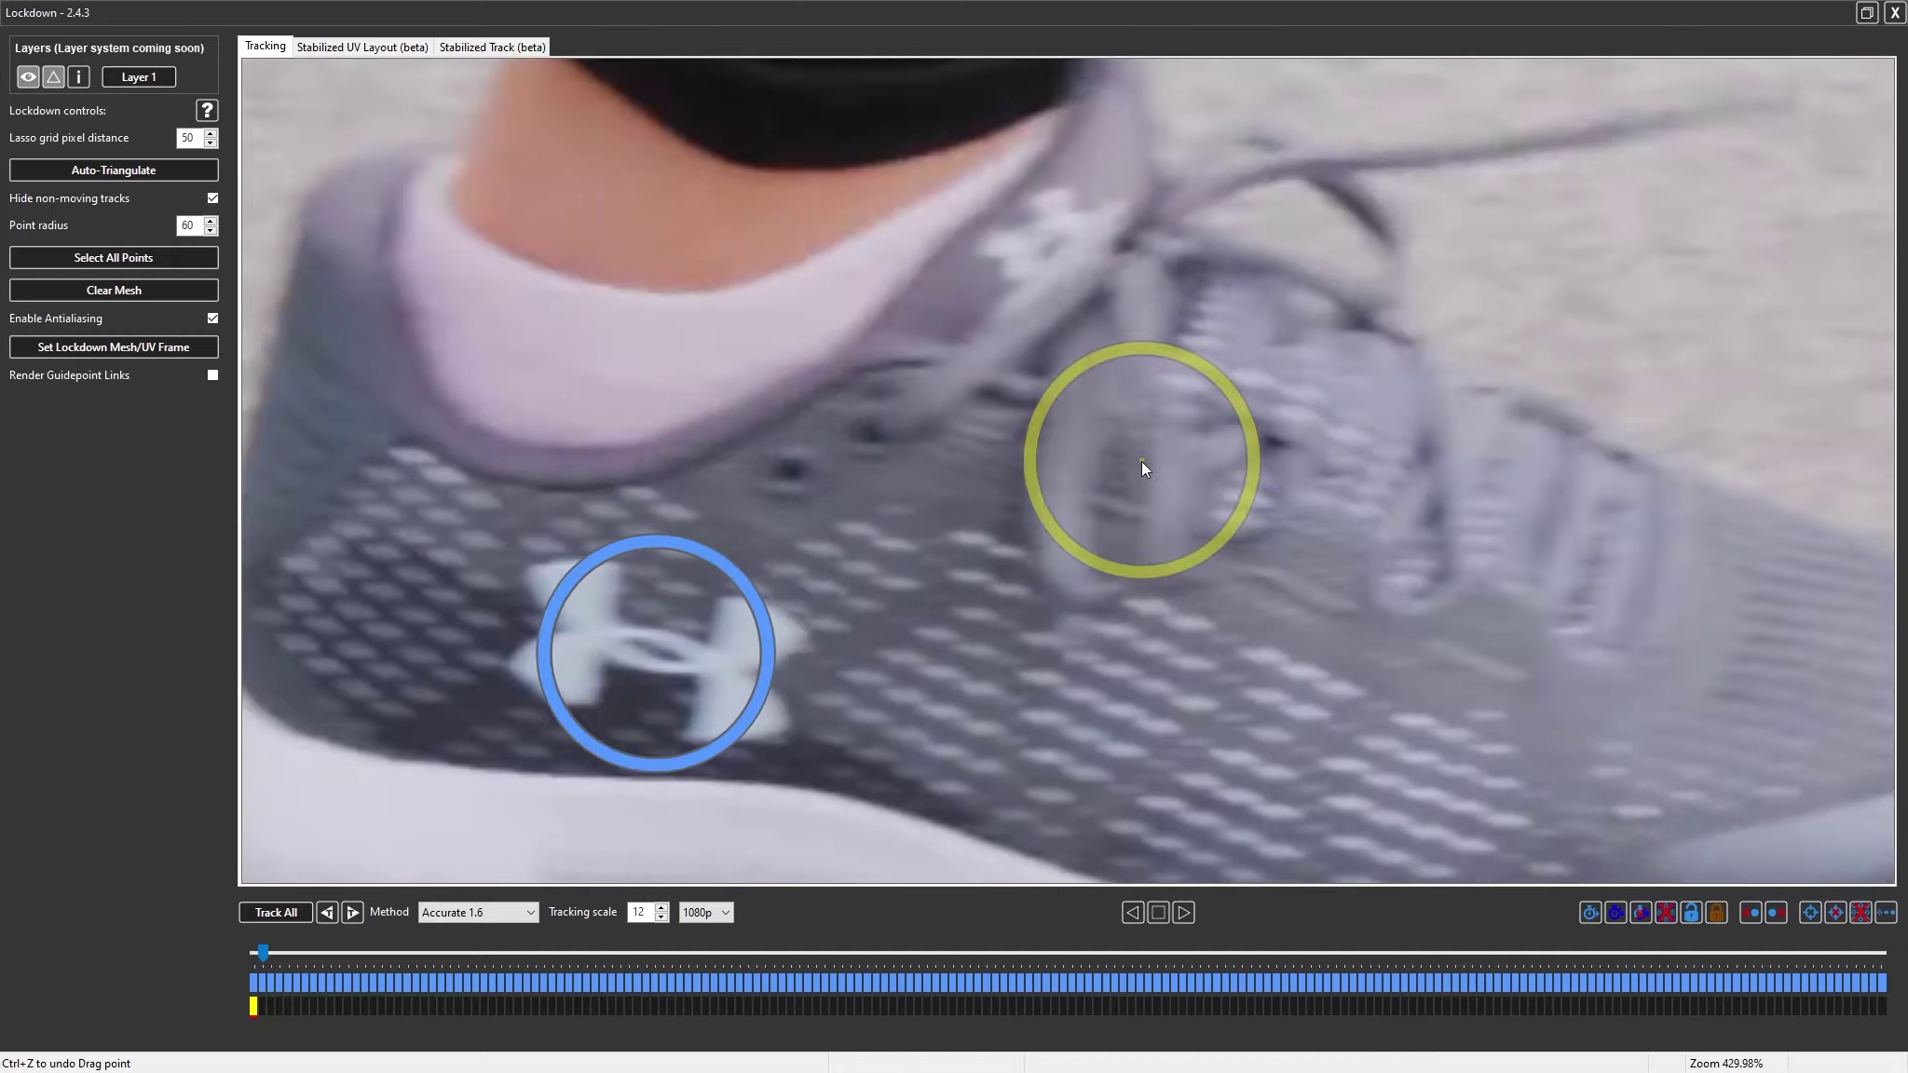
pyautogui.scroll(-1, 1046, 420)
pyautogui.moveTo(1045, 419); pyautogui.dragTo(375, 438)
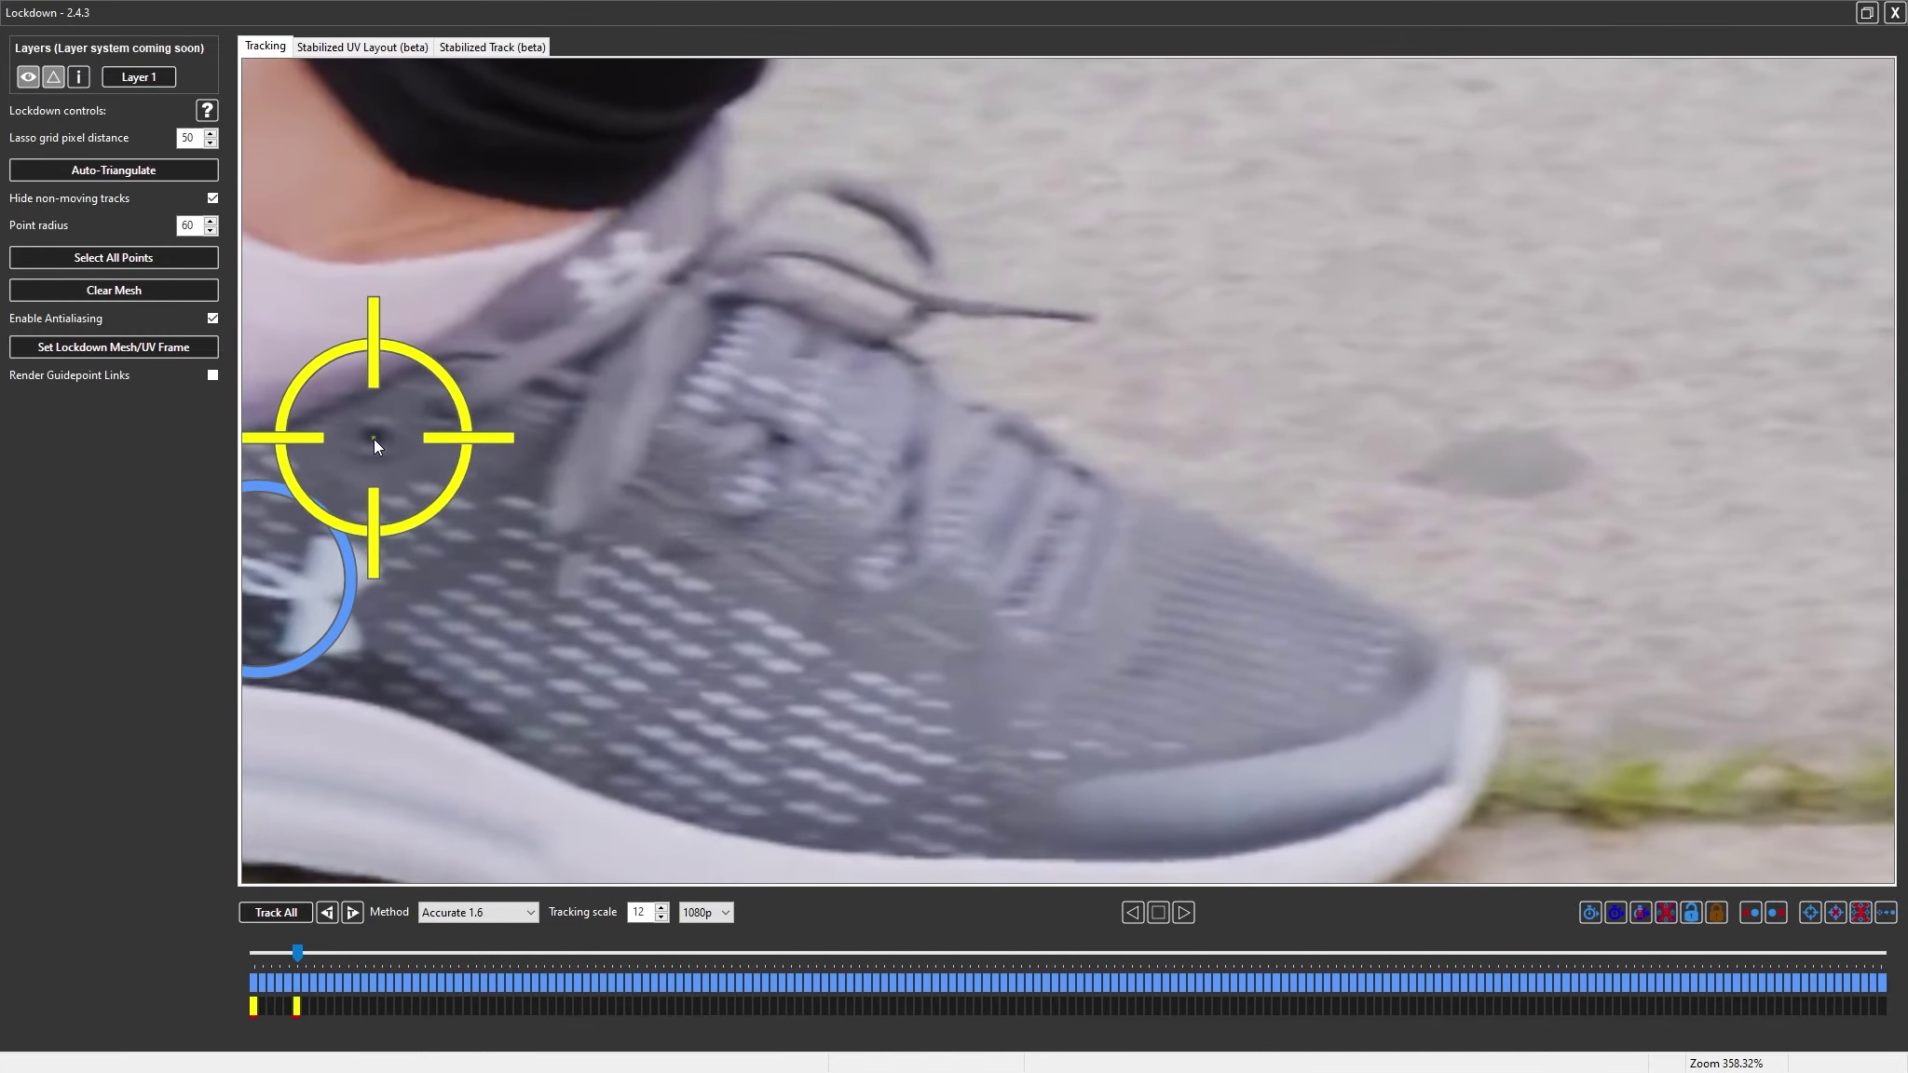
# Scrub to the frame where the logo shoe swings past the other foot and move the point onto its eyelet
pyautogui.scroll(-6, 668, 640)
pyautogui.moveTo(675, 611); pyautogui.dragTo(853, 674)
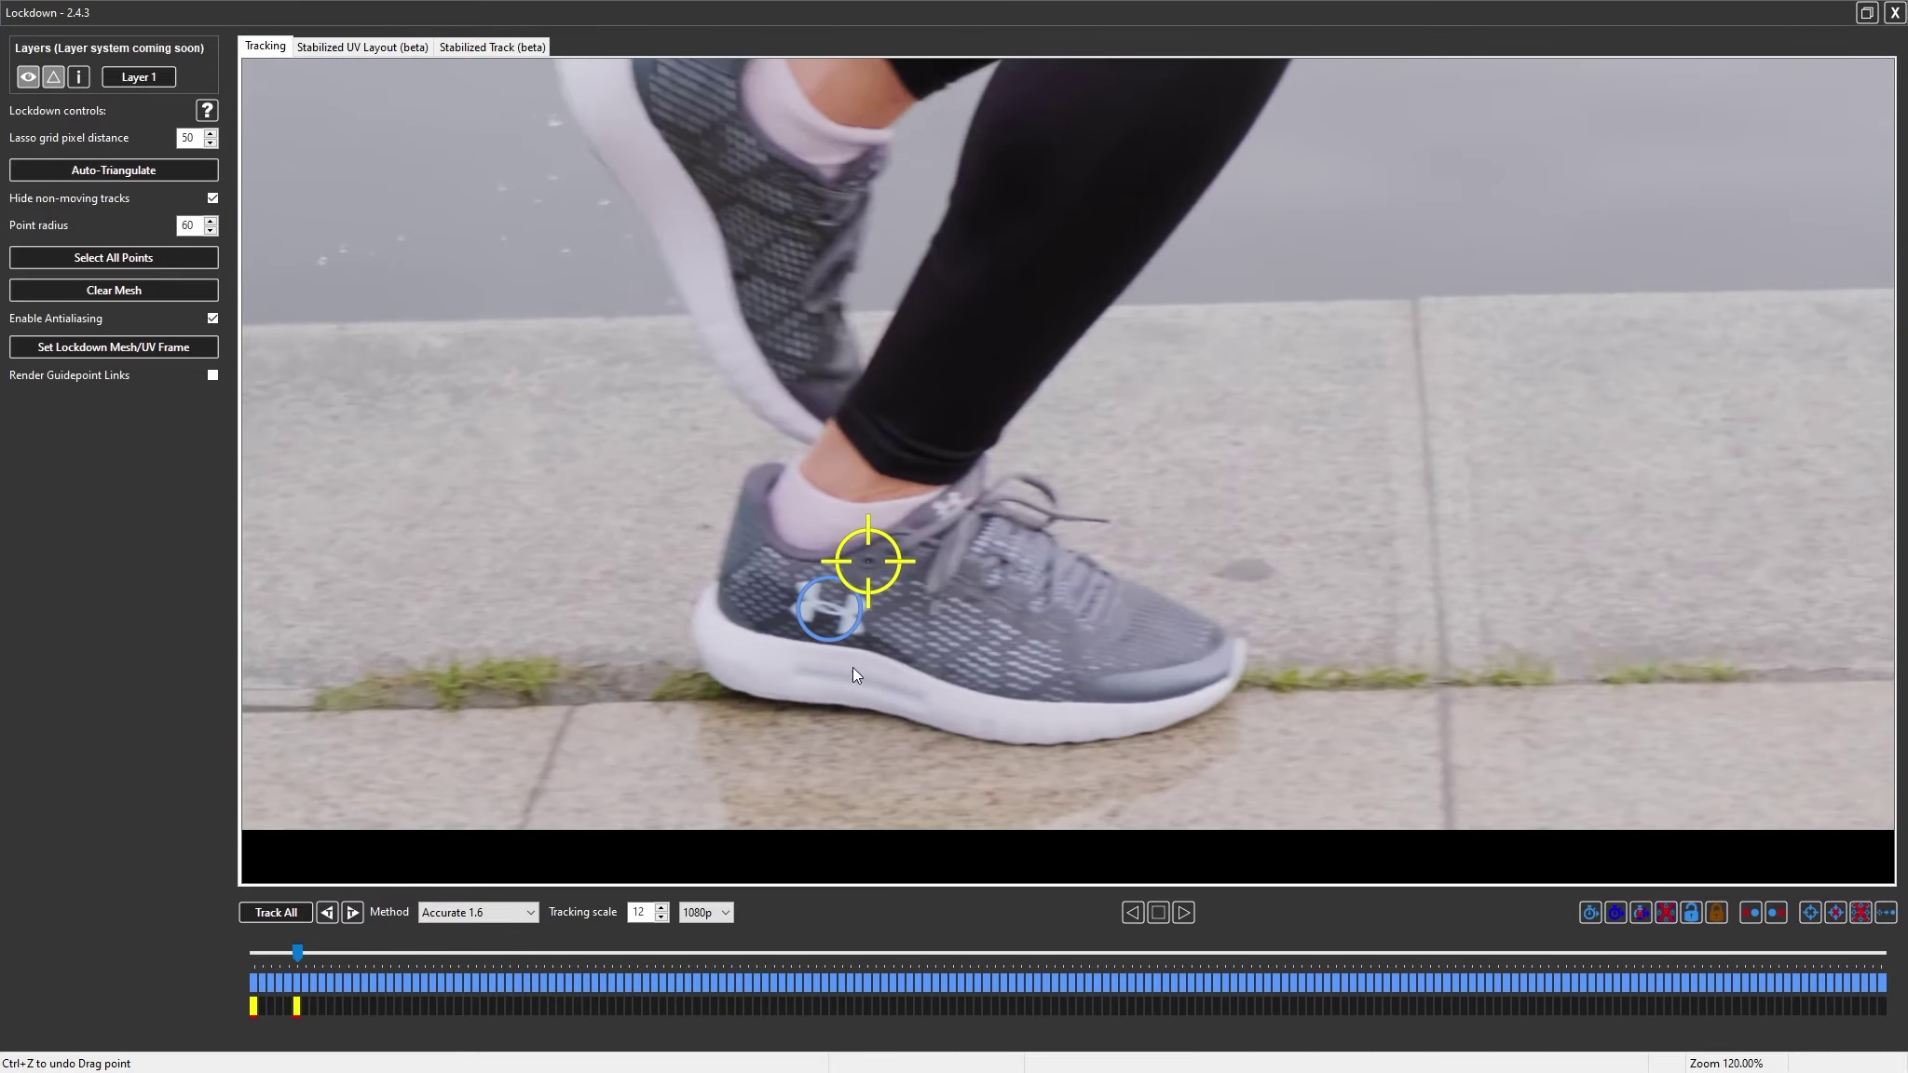
pyautogui.moveTo(300, 951); pyautogui.dragTo(472, 960)
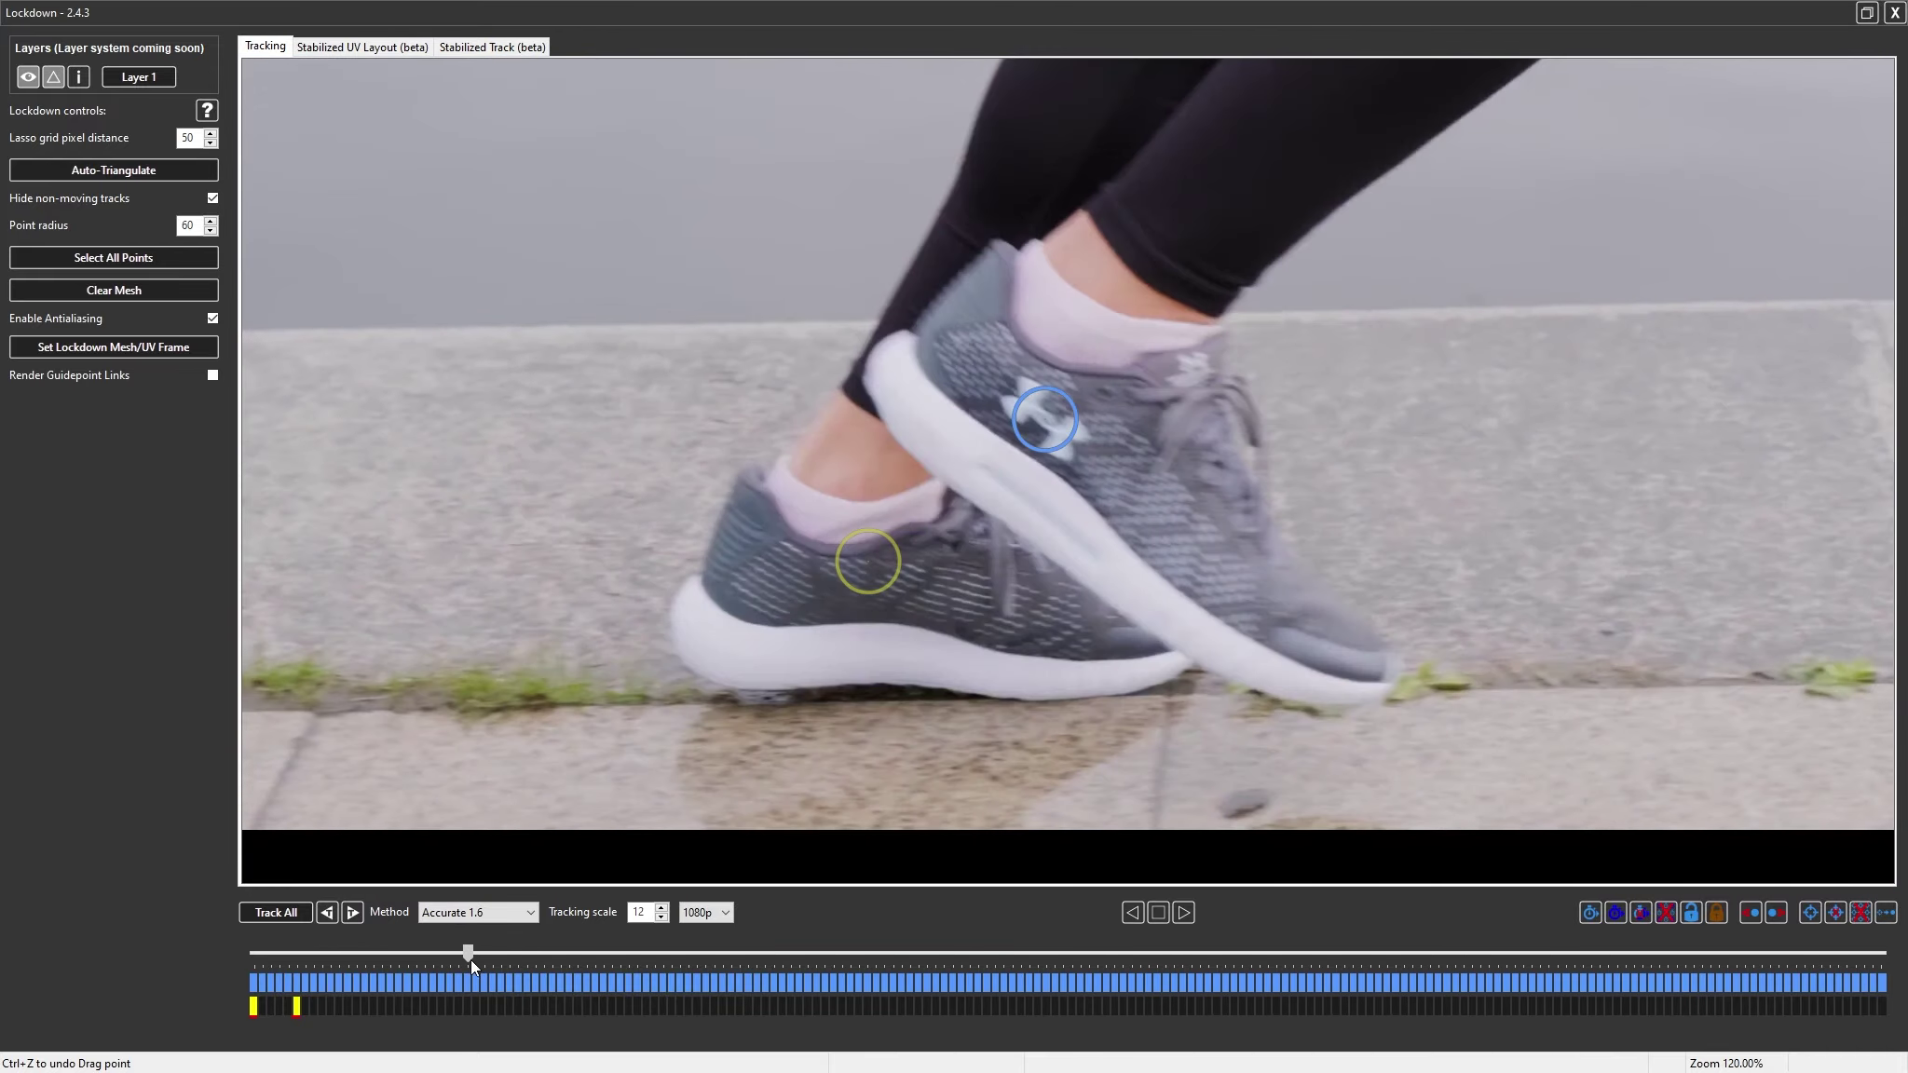
pyautogui.scroll(4, 1021, 539)
pyautogui.moveTo(695, 611); pyautogui.dragTo(1200, 246)
pyautogui.scroll(-3, 1200, 245)
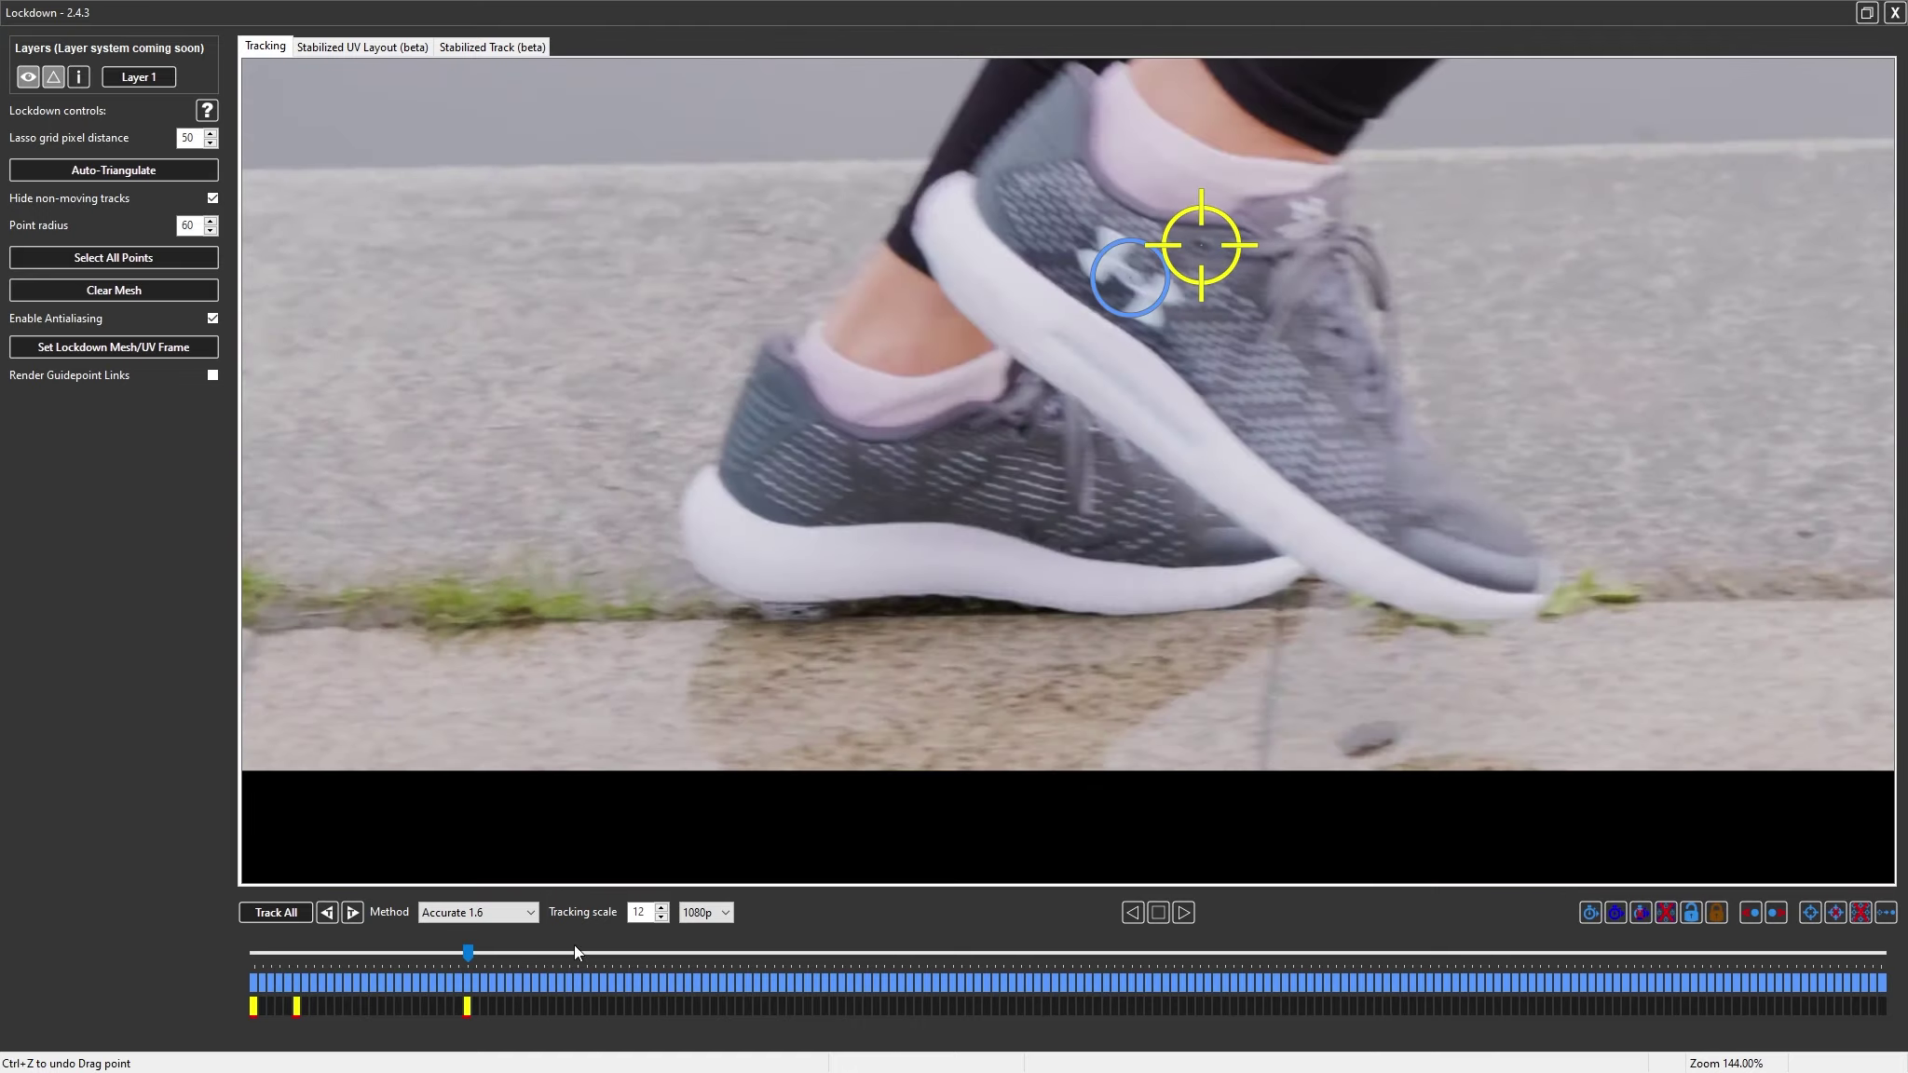
# Scrub ahead to the frame with the logo shoe flat on the ground again and keyframe the point onto the eyelet
pyautogui.moveTo(579, 952); pyautogui.dragTo(918, 954)
pyautogui.scroll(9, 1262, 347)
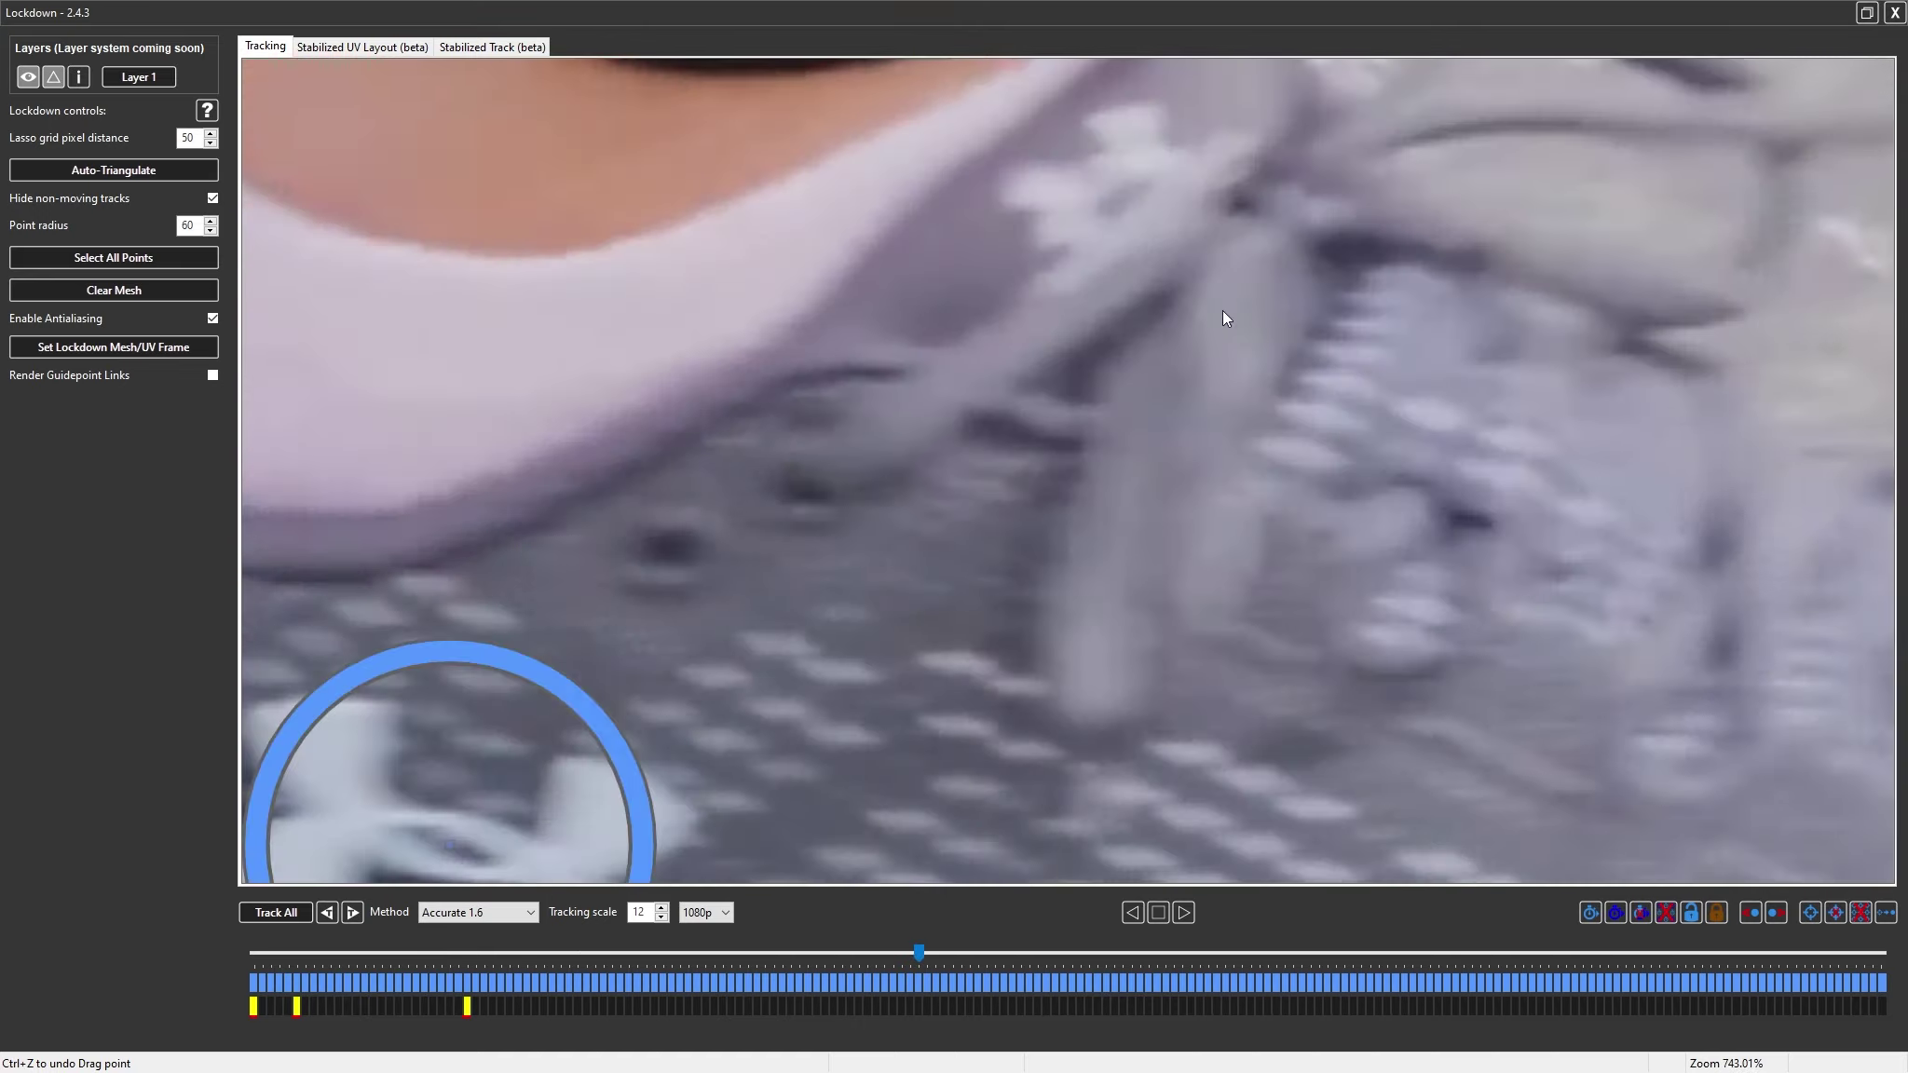
pyautogui.scroll(-5, 1264, 351)
pyautogui.moveTo(1053, 103); pyautogui.dragTo(950, 362)
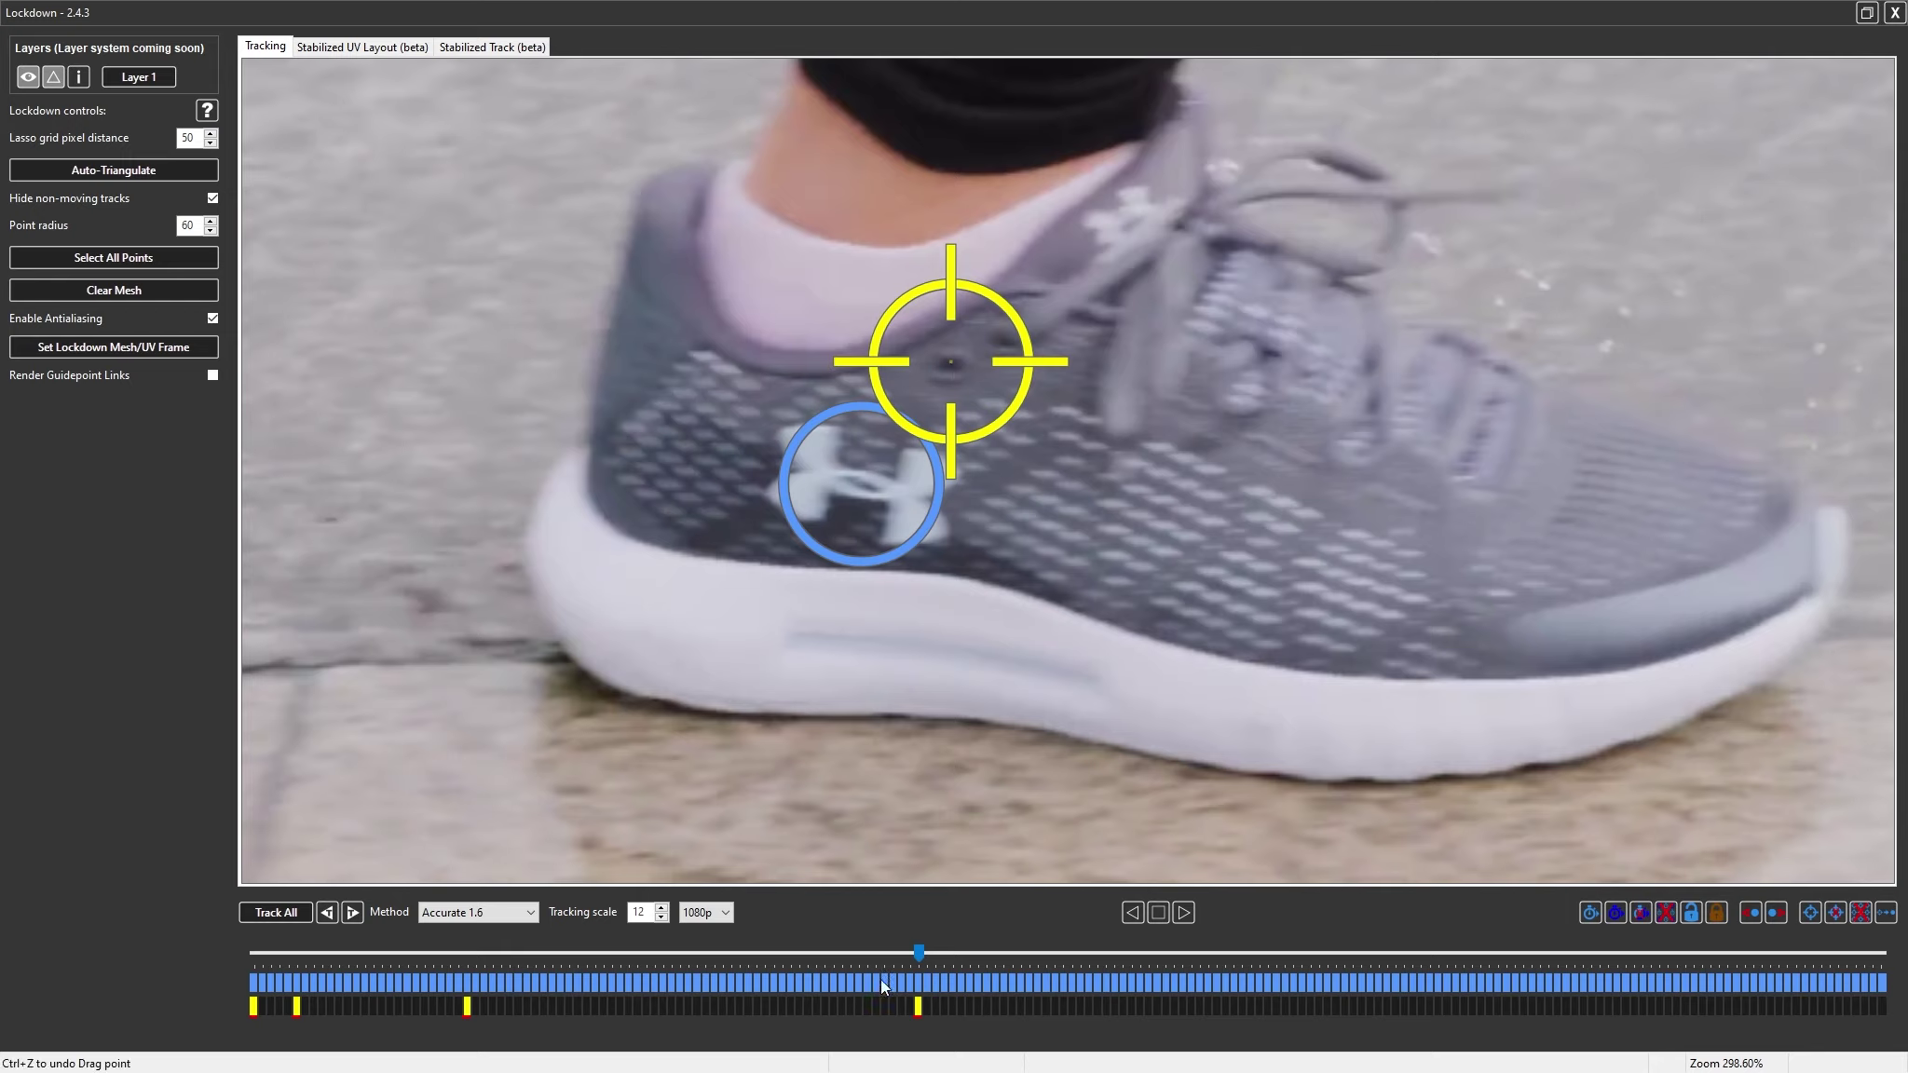
# Scrub to the following heel-lift frame and align the point precisely with the eyelet centre
pyautogui.moveTo(919, 954); pyautogui.dragTo(1014, 949)
pyautogui.scroll(-5, 759, 340)
pyautogui.moveTo(759, 340)
pyautogui.mouseDown()
pyautogui.moveTo(1265, 792)
pyautogui.moveTo(1622, 618)
pyautogui.moveTo(866, 490)
pyautogui.mouseUp()
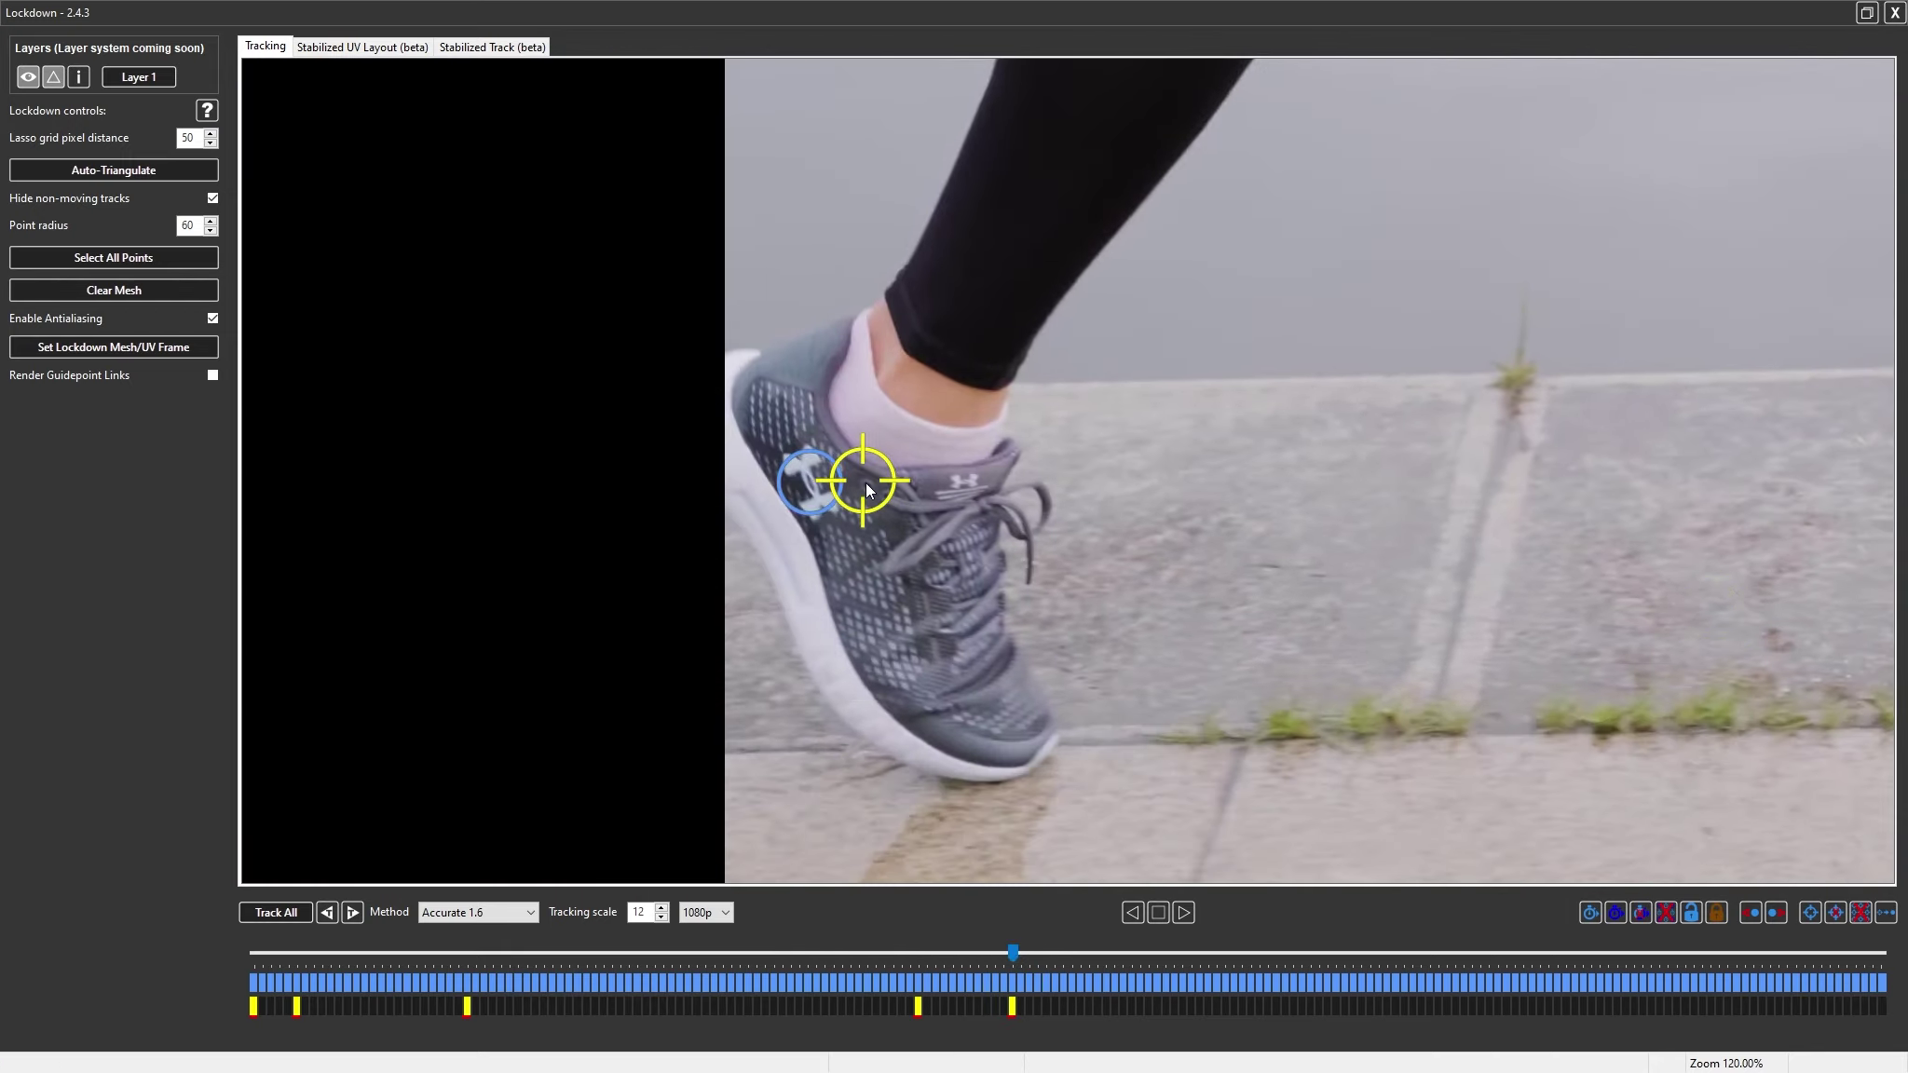
pyautogui.scroll(10, 867, 487)
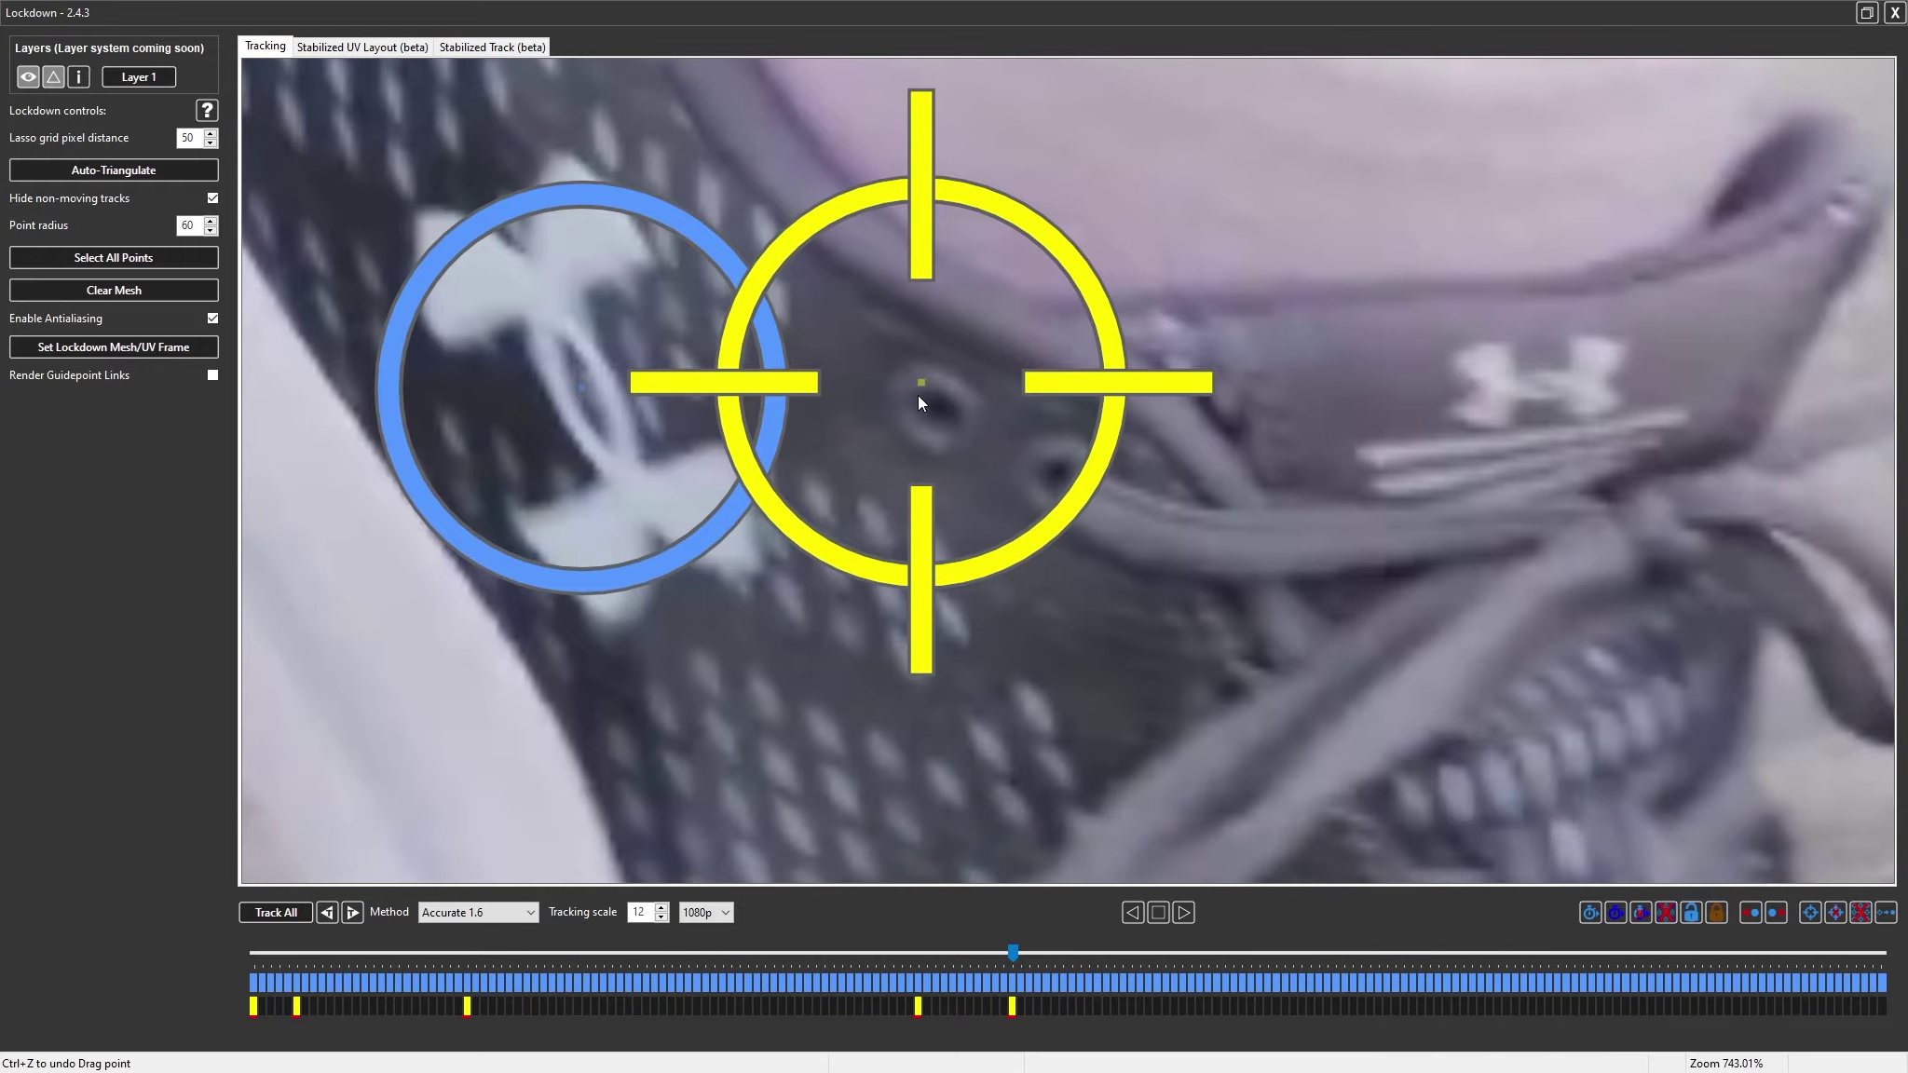
pyautogui.moveTo(919, 395); pyautogui.dragTo(938, 411)
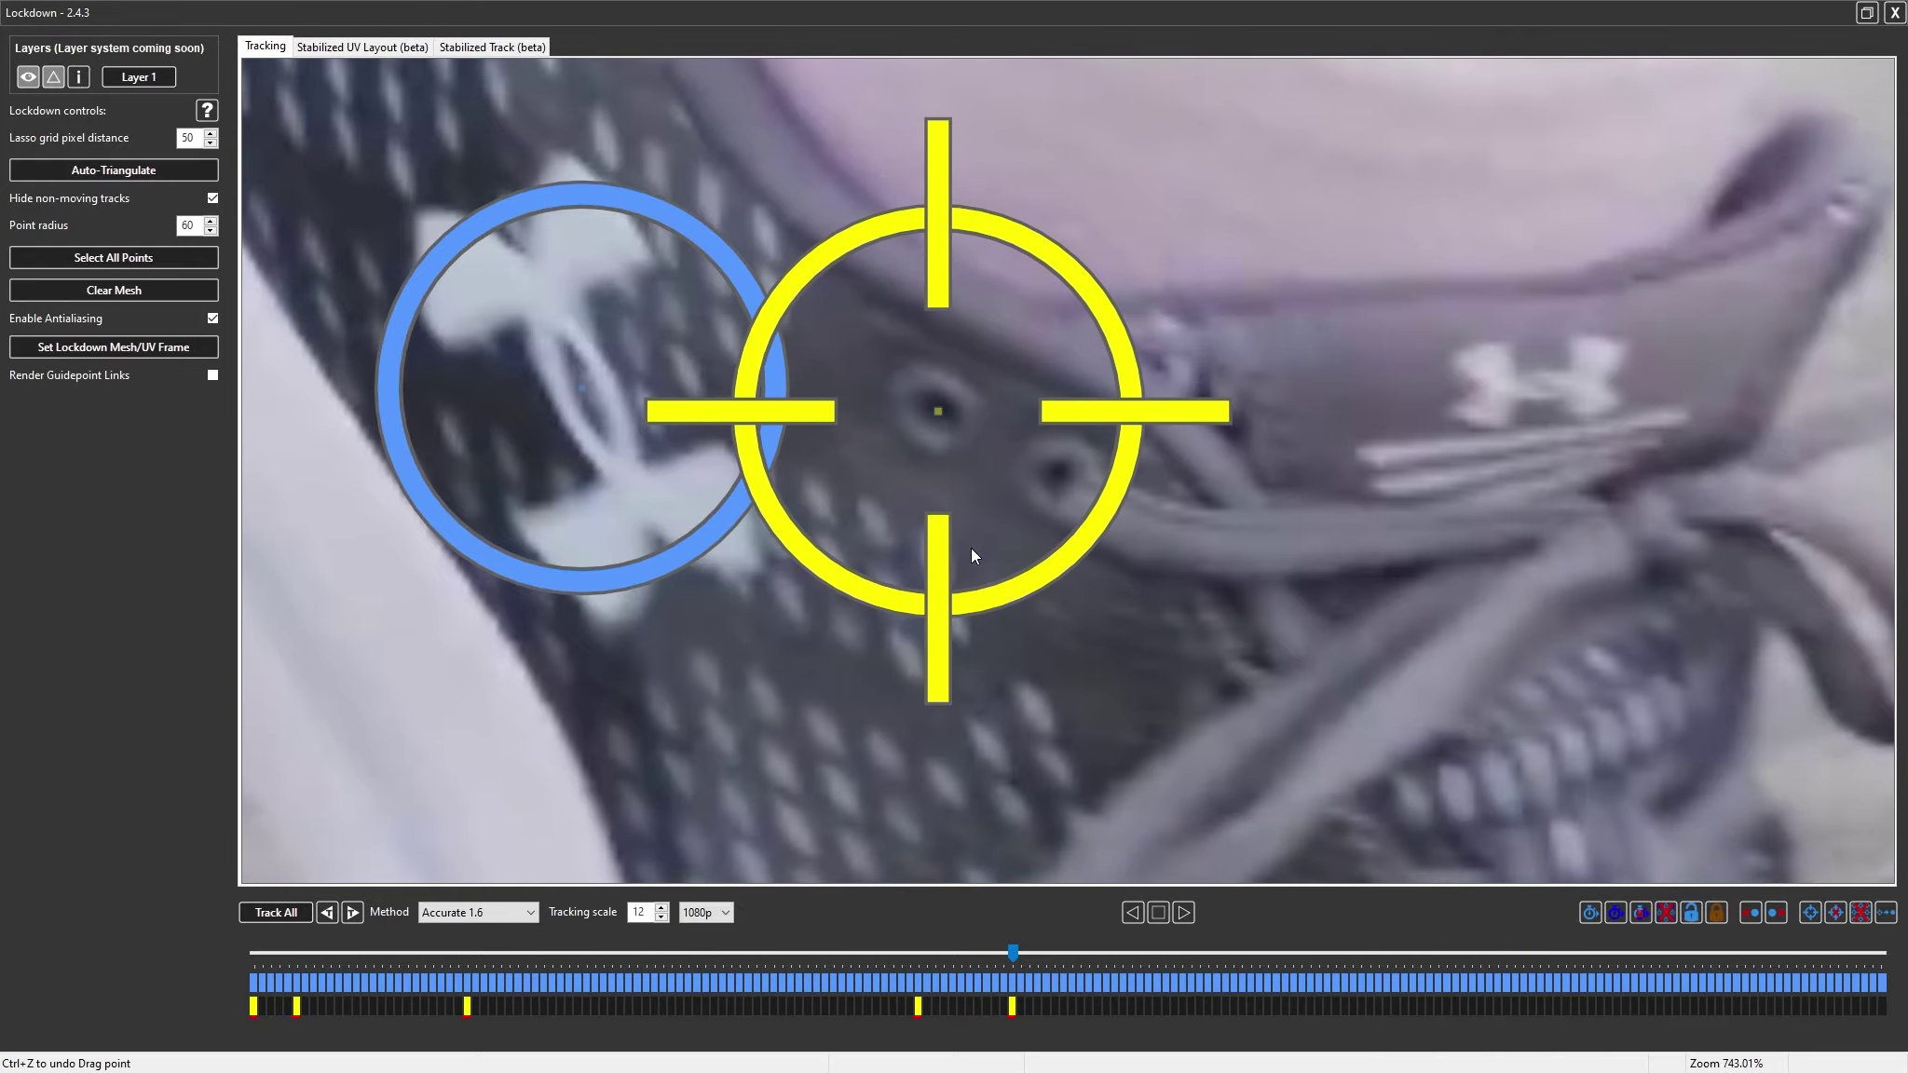
# Scrub to the frame where the logo shoe lands in front of the other foot and move the point onto its eyelet
pyautogui.moveTo(1012, 960); pyautogui.dragTo(1157, 954)
pyautogui.scroll(-8, 1225, 751)
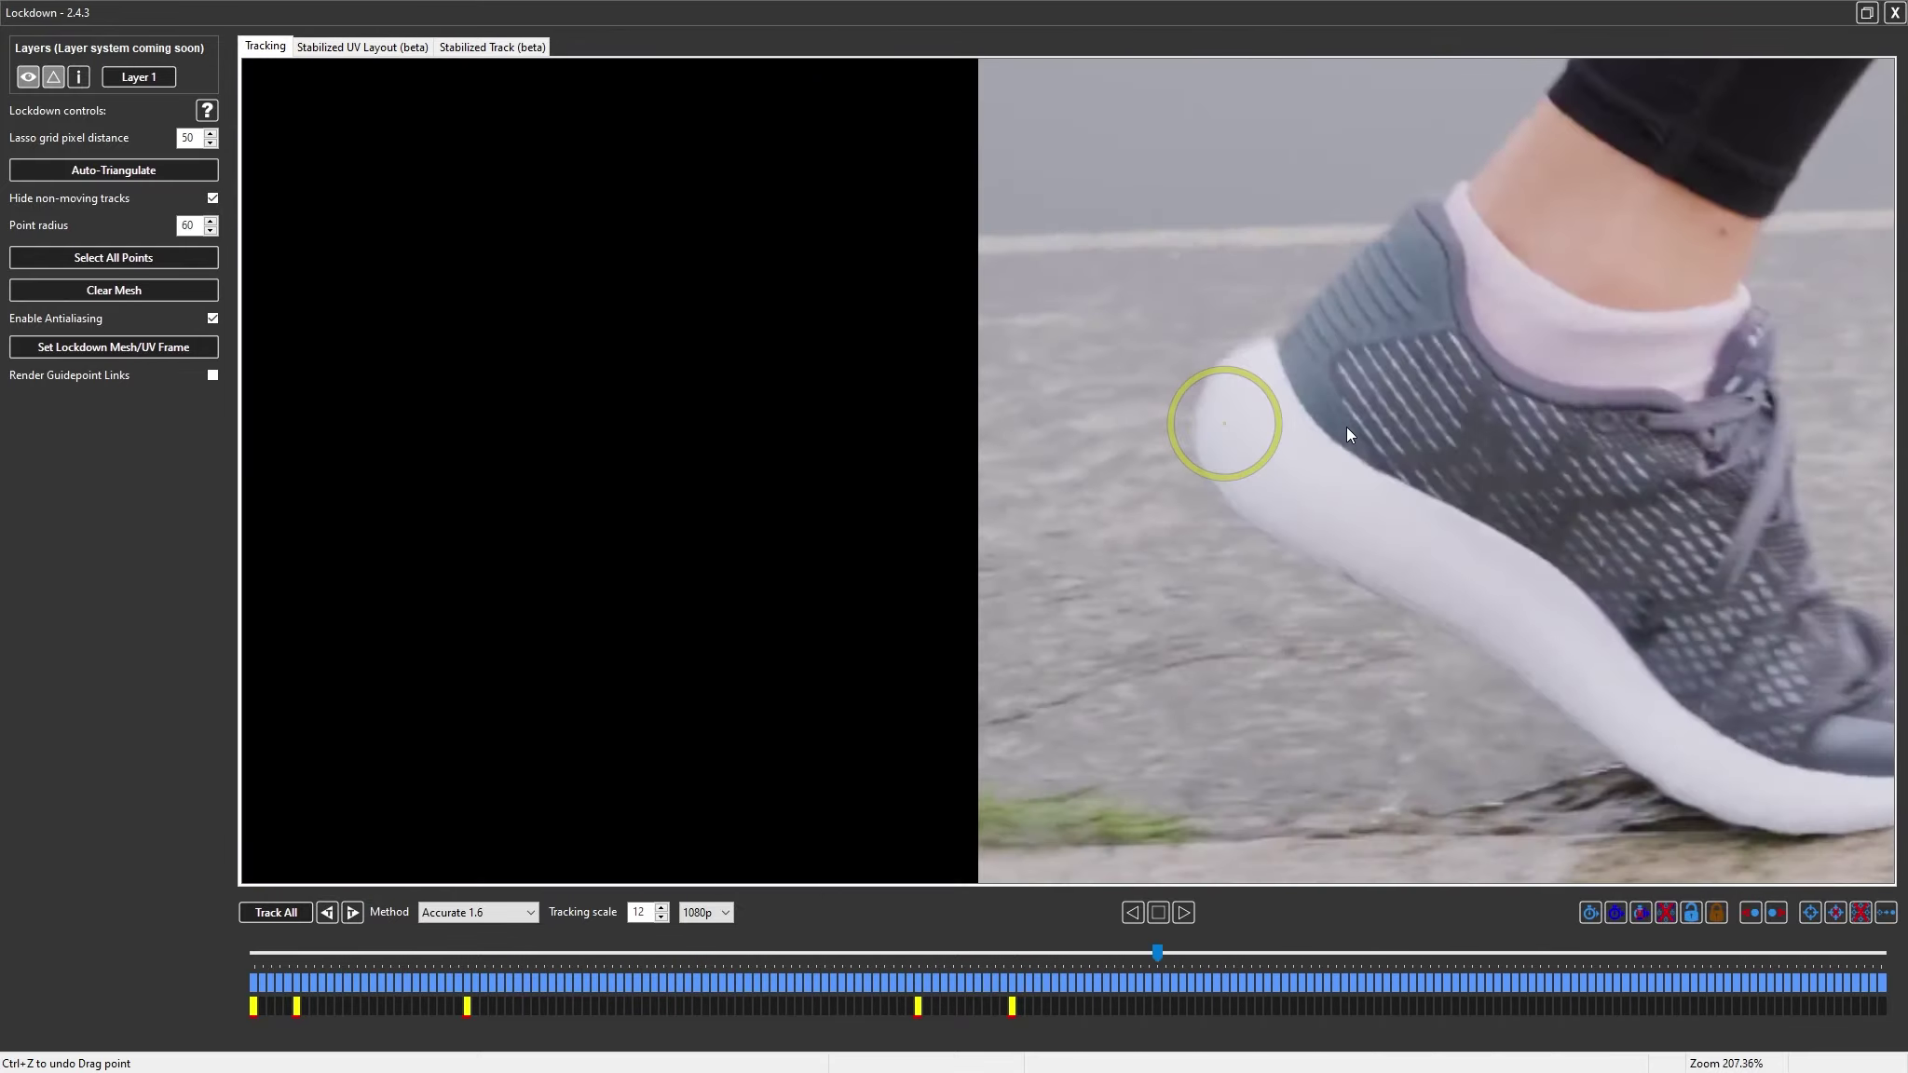
pyautogui.scroll(5, 1347, 427)
pyautogui.scroll(-1, 598, 196)
pyautogui.moveTo(691, 817)
pyautogui.mouseDown()
pyautogui.moveTo(598, 196)
pyautogui.moveTo(997, 280)
pyautogui.moveTo(1146, 262)
pyautogui.moveTo(1523, 360)
pyautogui.moveTo(1183, 257)
pyautogui.mouseUp()
pyautogui.scroll(-6, 1271, 300)
pyautogui.moveTo(1365, 373); pyautogui.dragTo(628, 361)
pyautogui.moveTo(469, 286); pyautogui.dragTo(1568, 326)
pyautogui.scroll(9, 1568, 326)
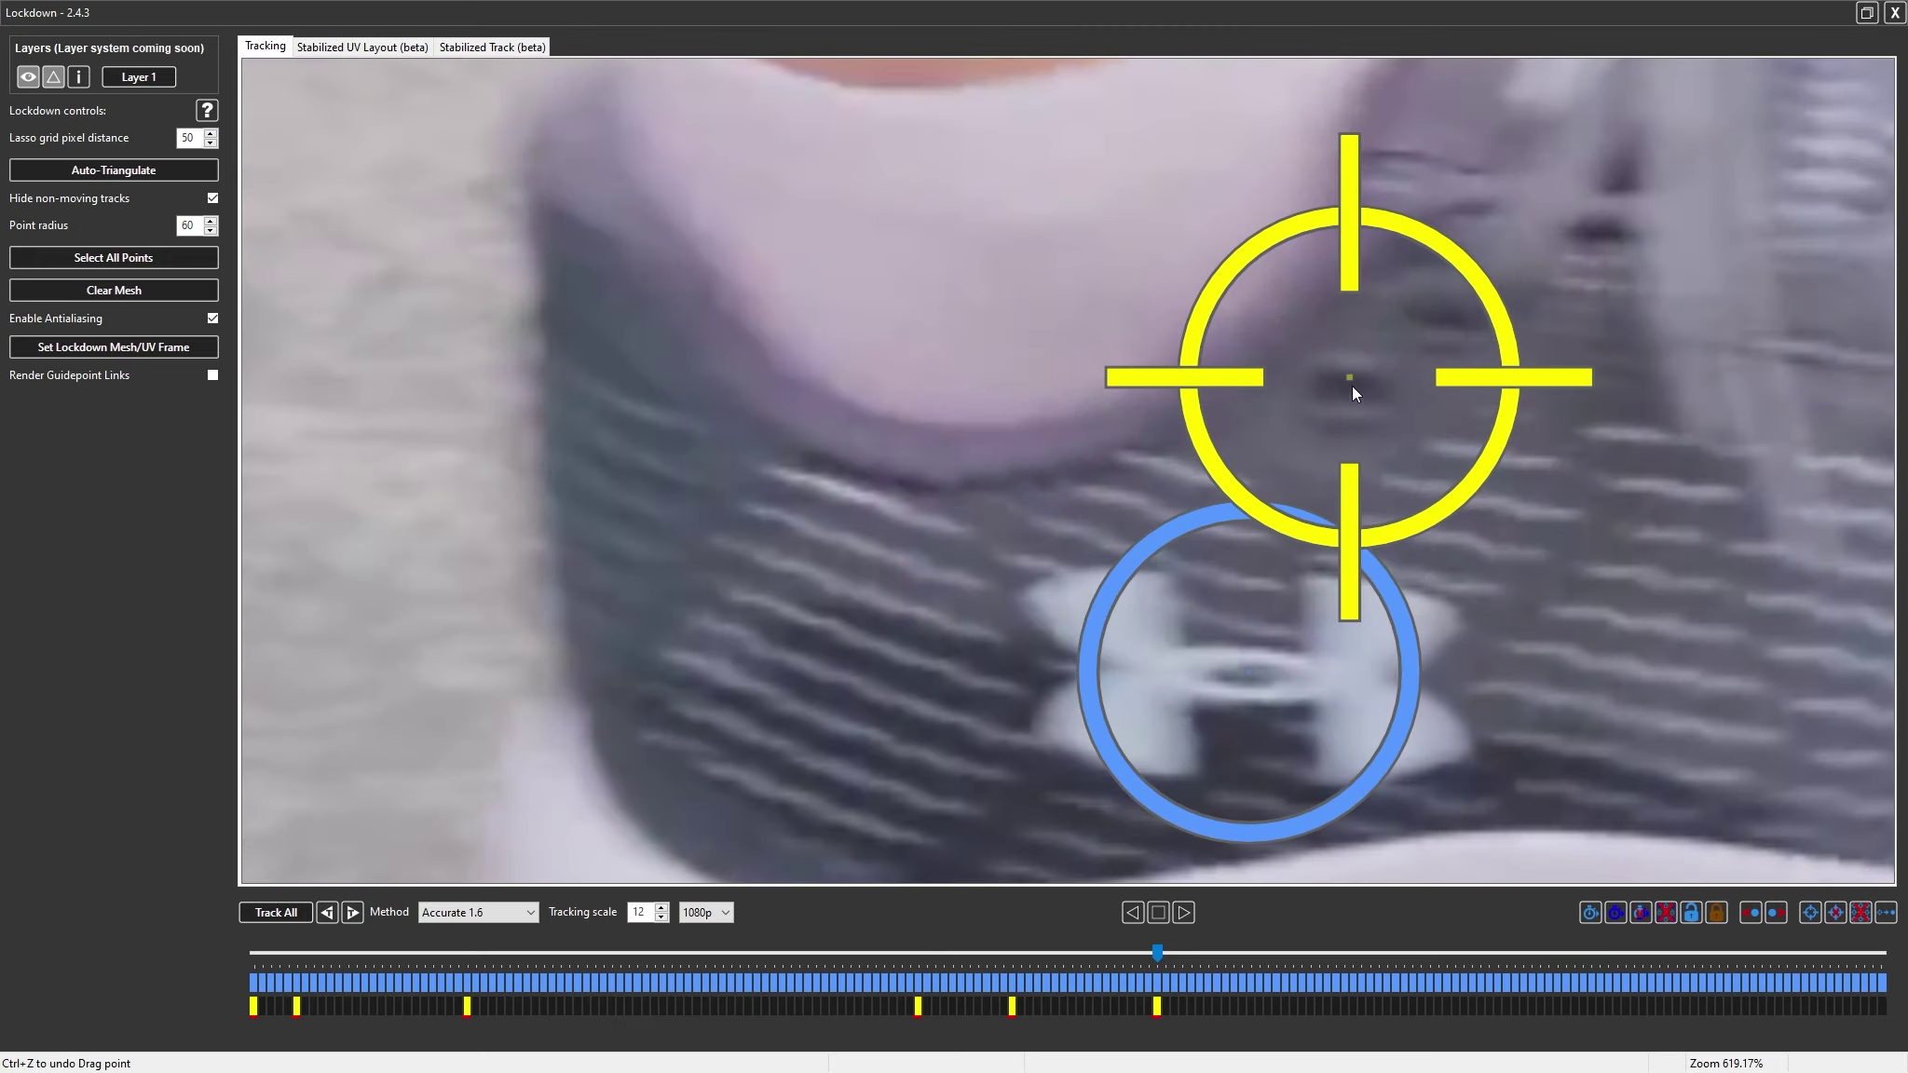
# Delete the hand-keyed eyelet point
pyautogui.moveTo(1353, 386); pyautogui.dragTo(1352, 392)
pyautogui.press('Delete')
pyautogui.scroll(-12, 1350, 403)
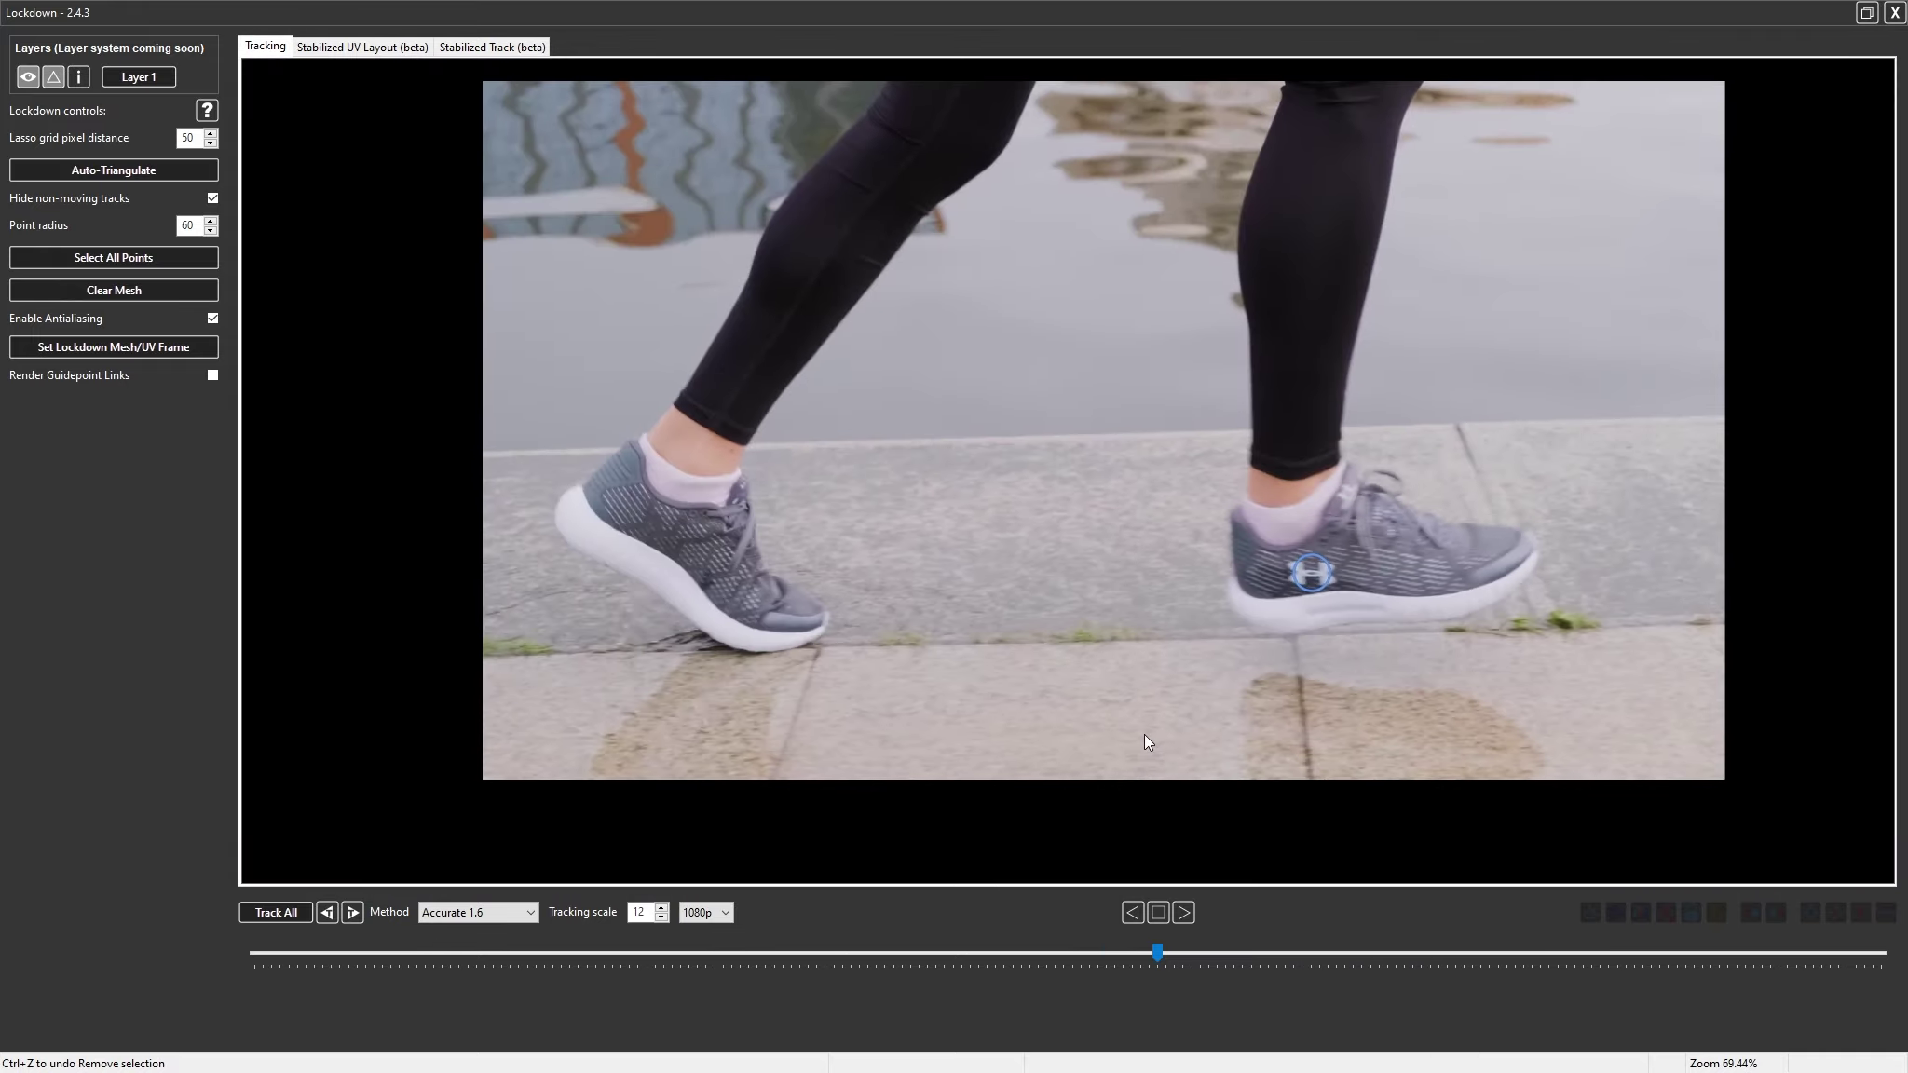
# Place four expansion points in a square around the logo shoe on the first frame and auto-triangulate them with the logo point
pyautogui.scroll(2, 1157, 725)
pyautogui.moveTo(1157, 953); pyautogui.dragTo(86, 912)
pyautogui.click(523, 844)
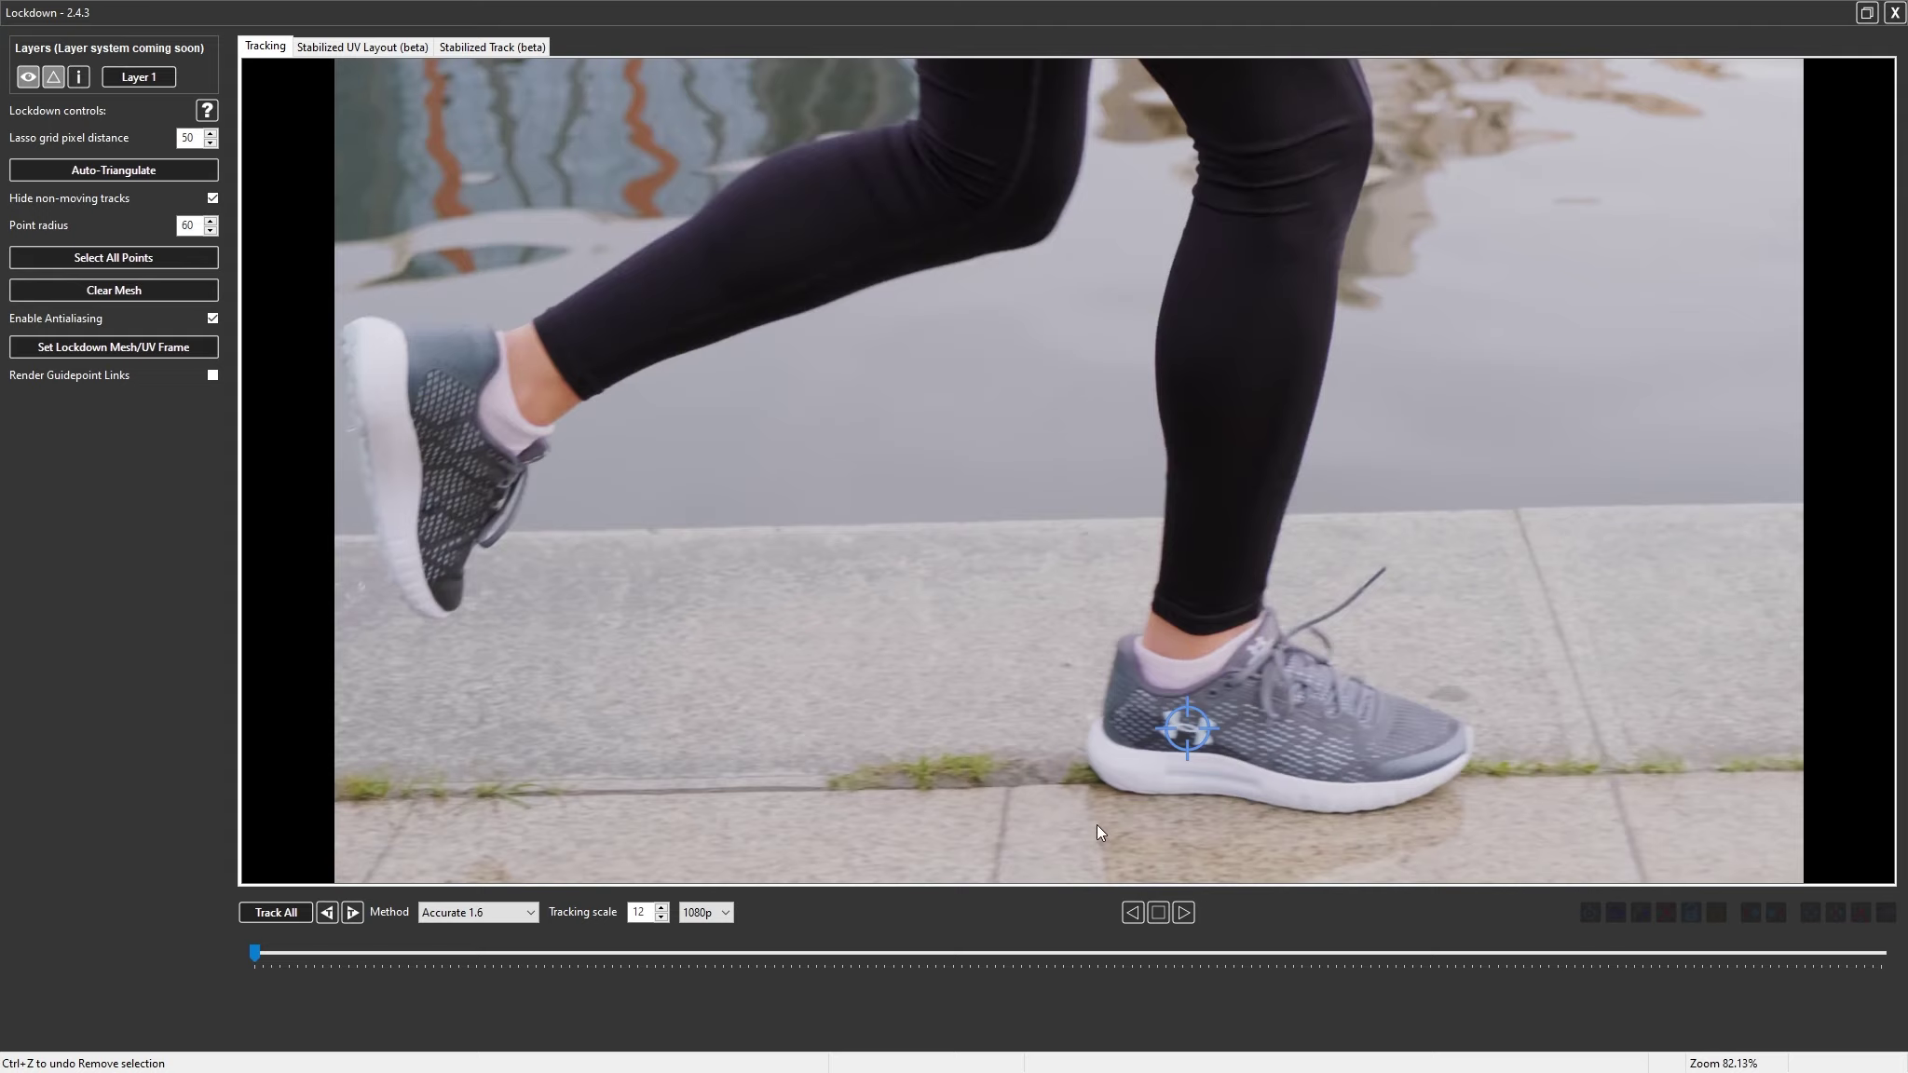
pyautogui.scroll(-4, 1099, 633)
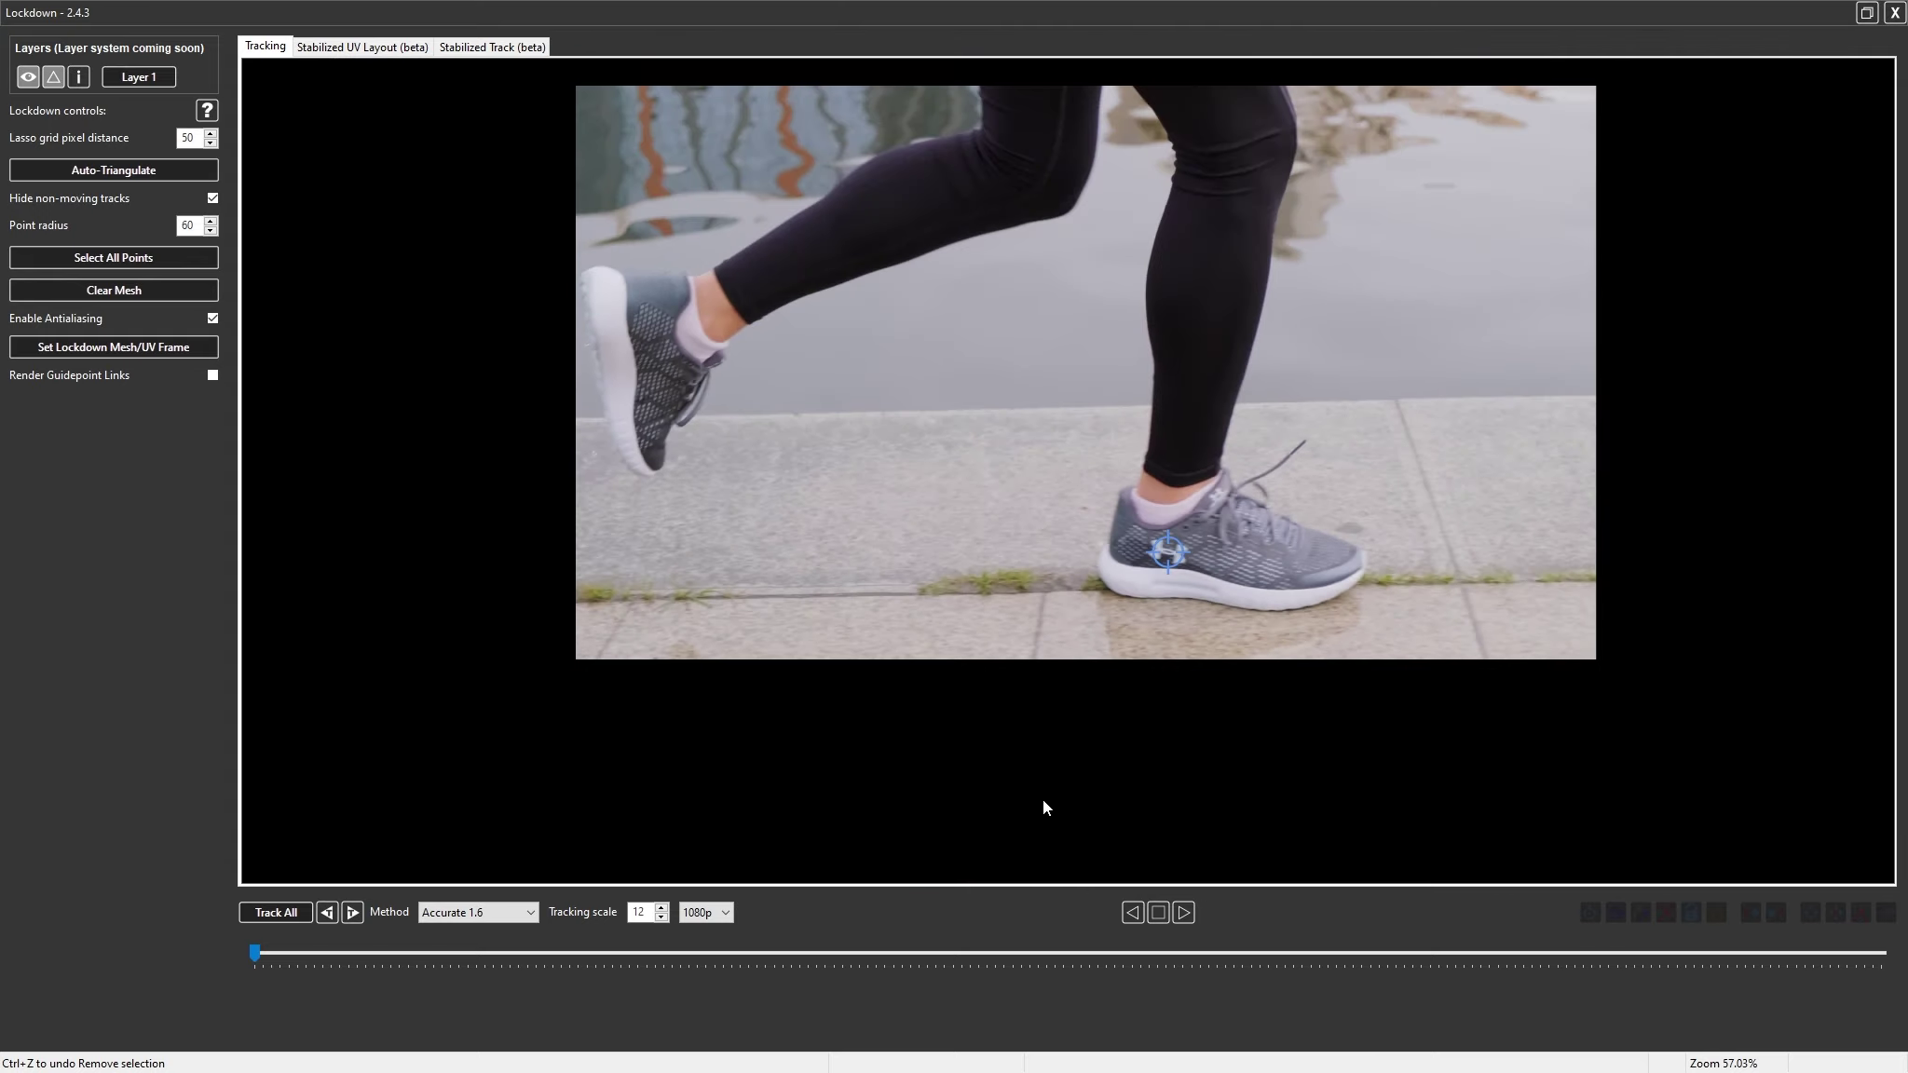
pyautogui.click(1034, 825)
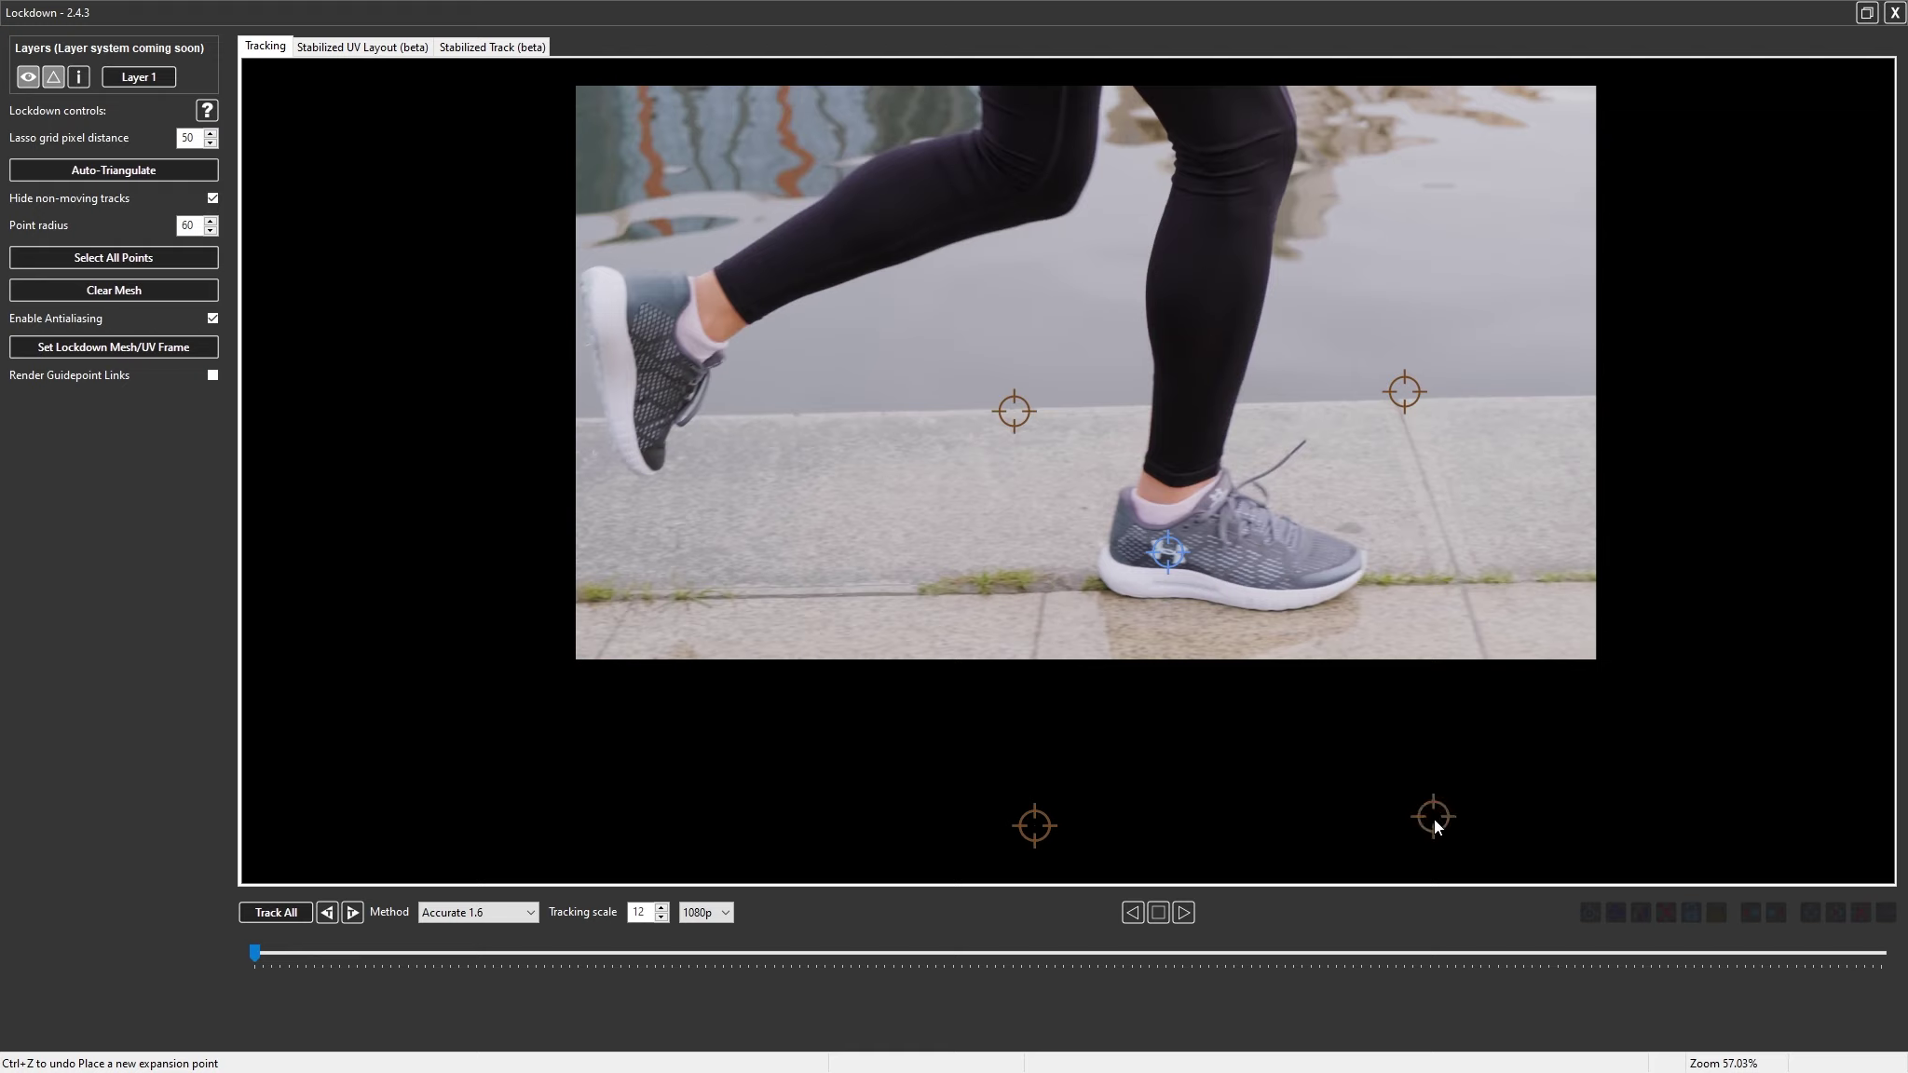
pyautogui.click(147, 176)
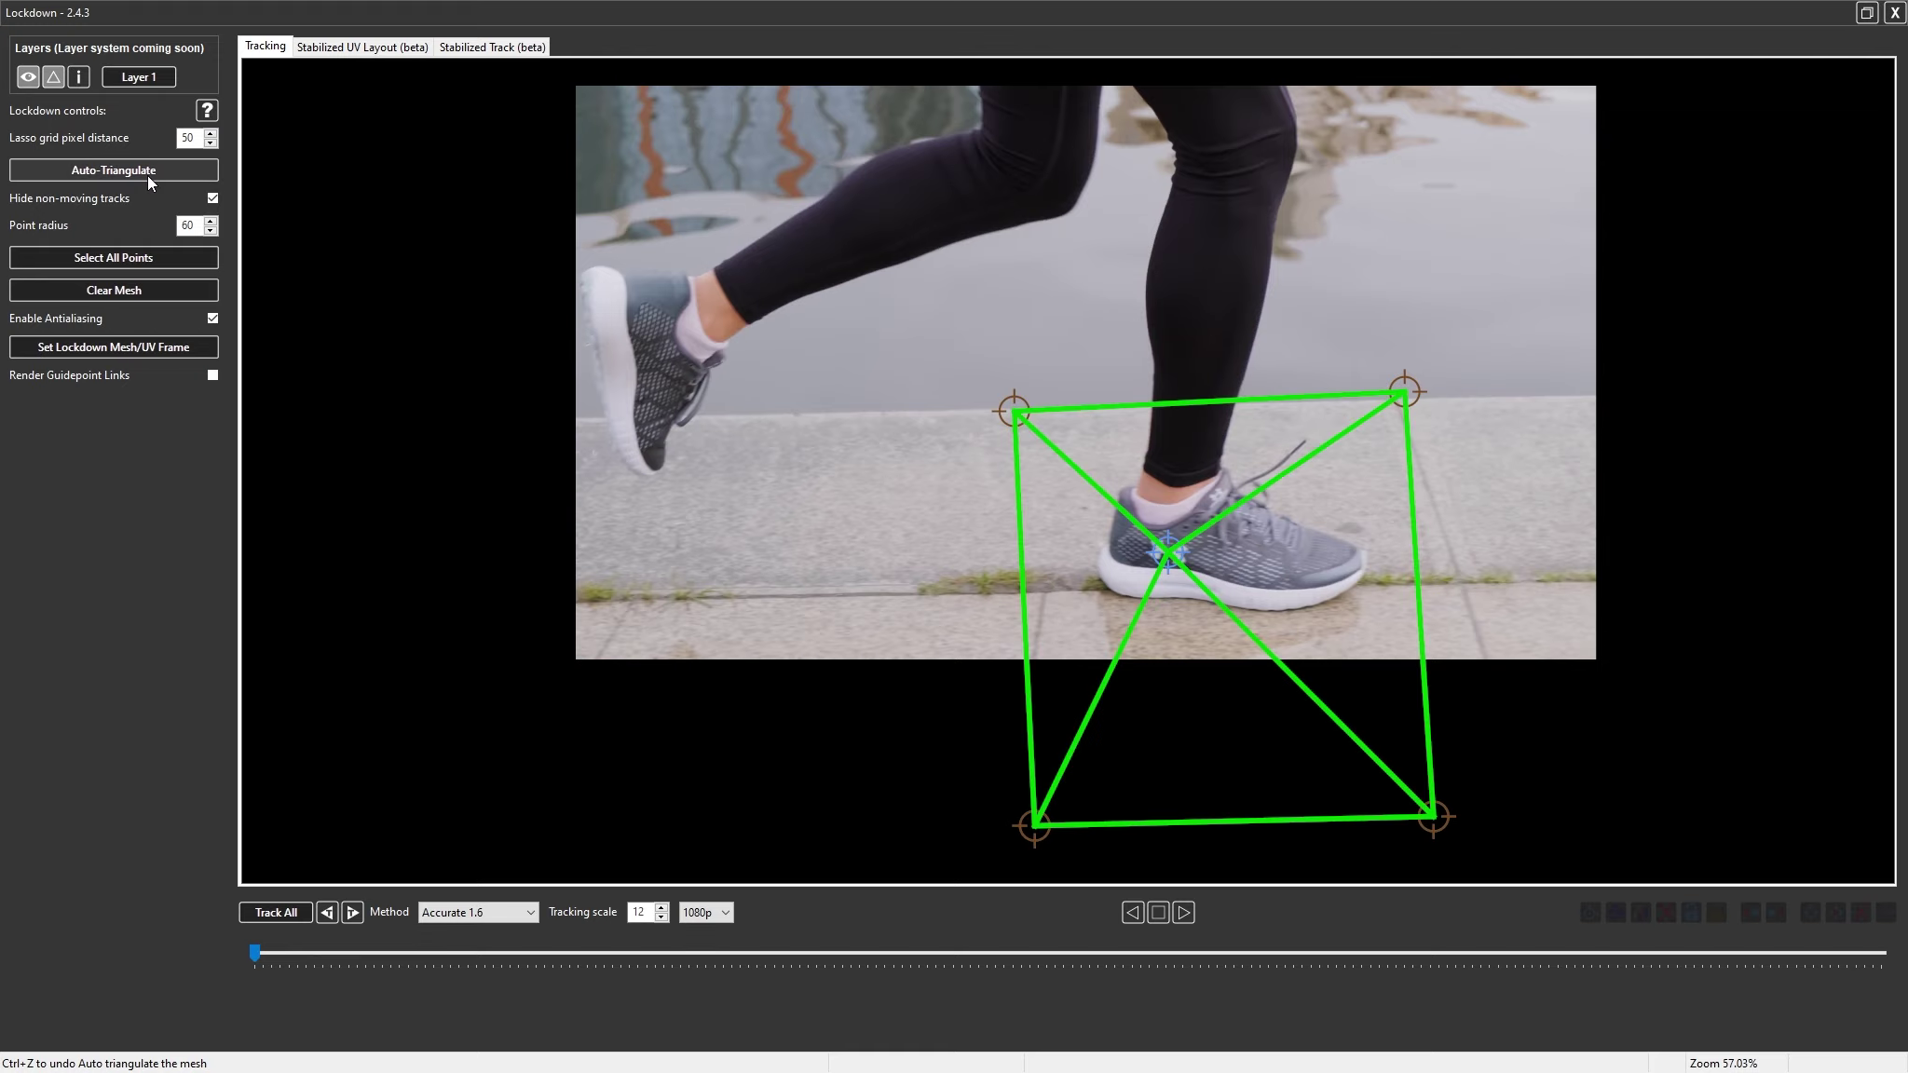
# Set the layer interpolation to (All) Unified plane and scrub forward to check that the mesh follows the shoe
pyautogui.click(78, 77)
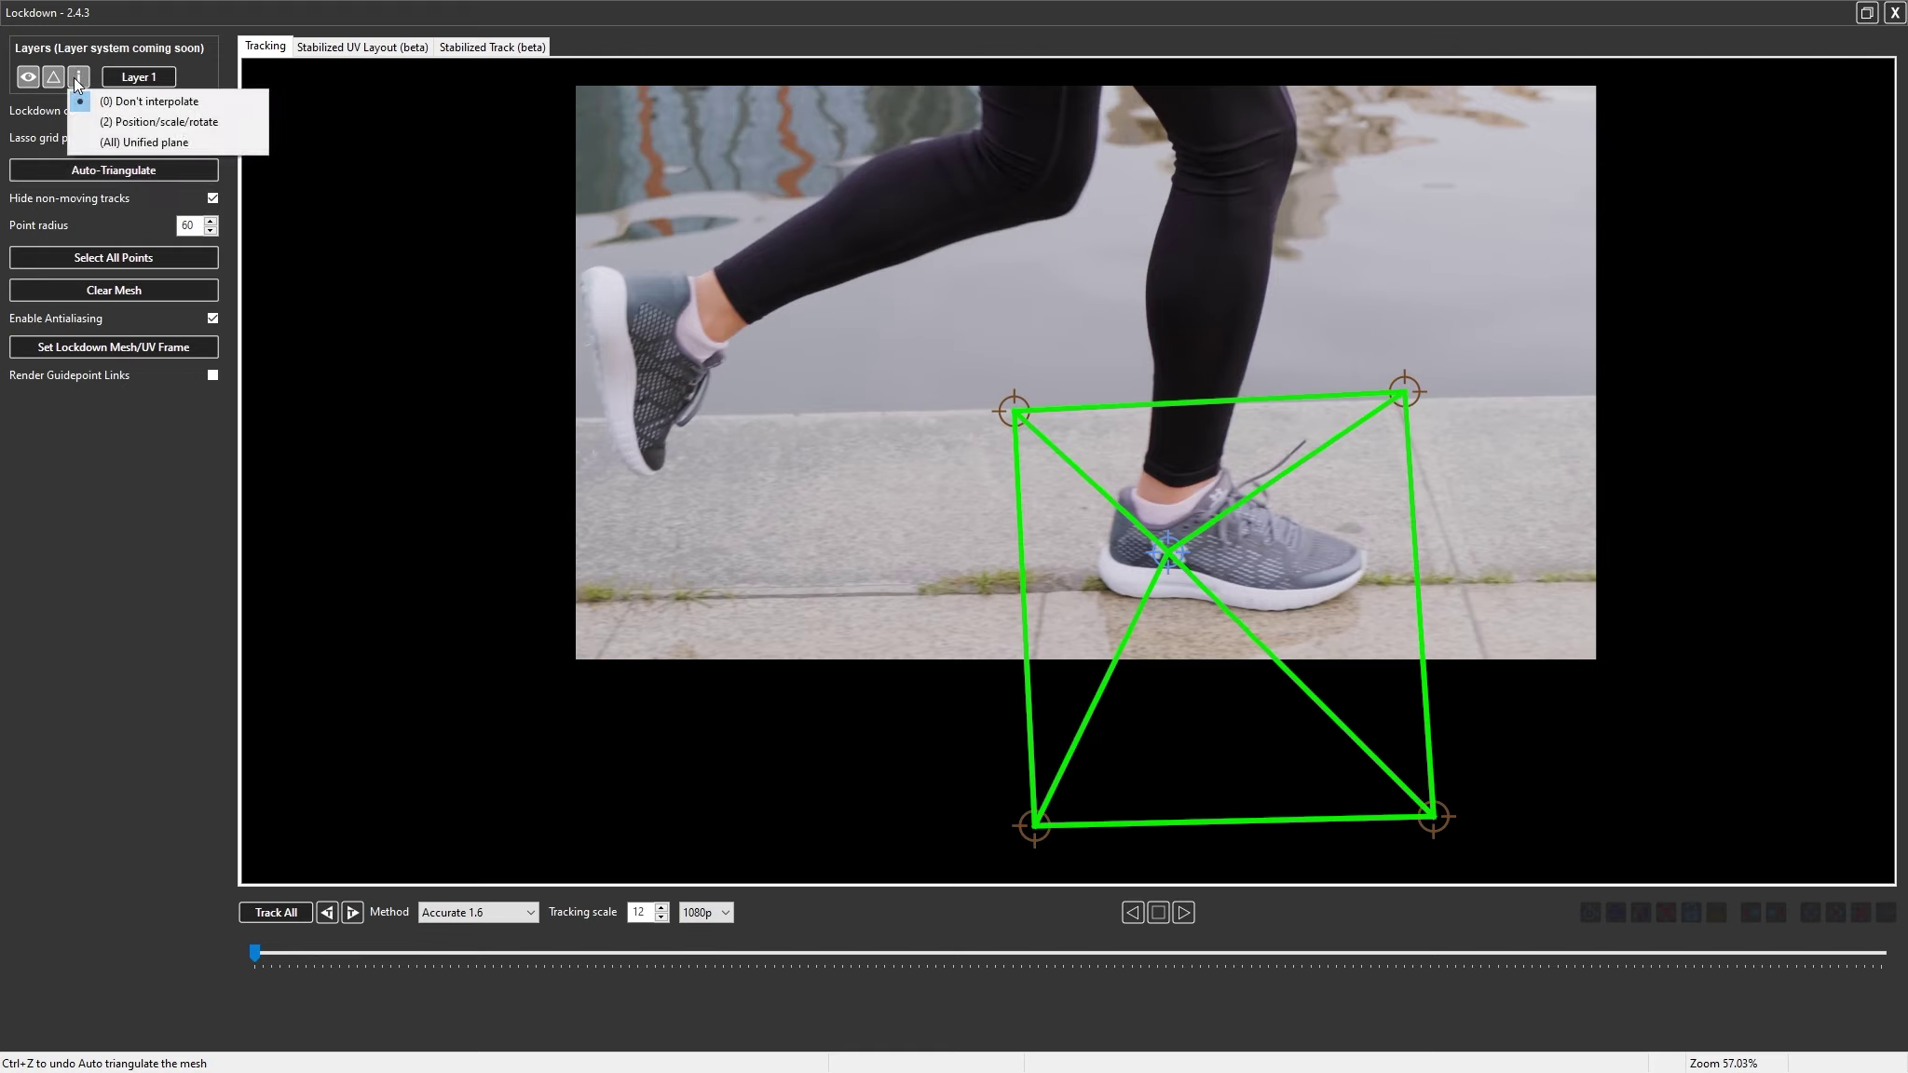
pyautogui.click(106, 142)
pyautogui.moveTo(253, 954); pyautogui.dragTo(427, 958)
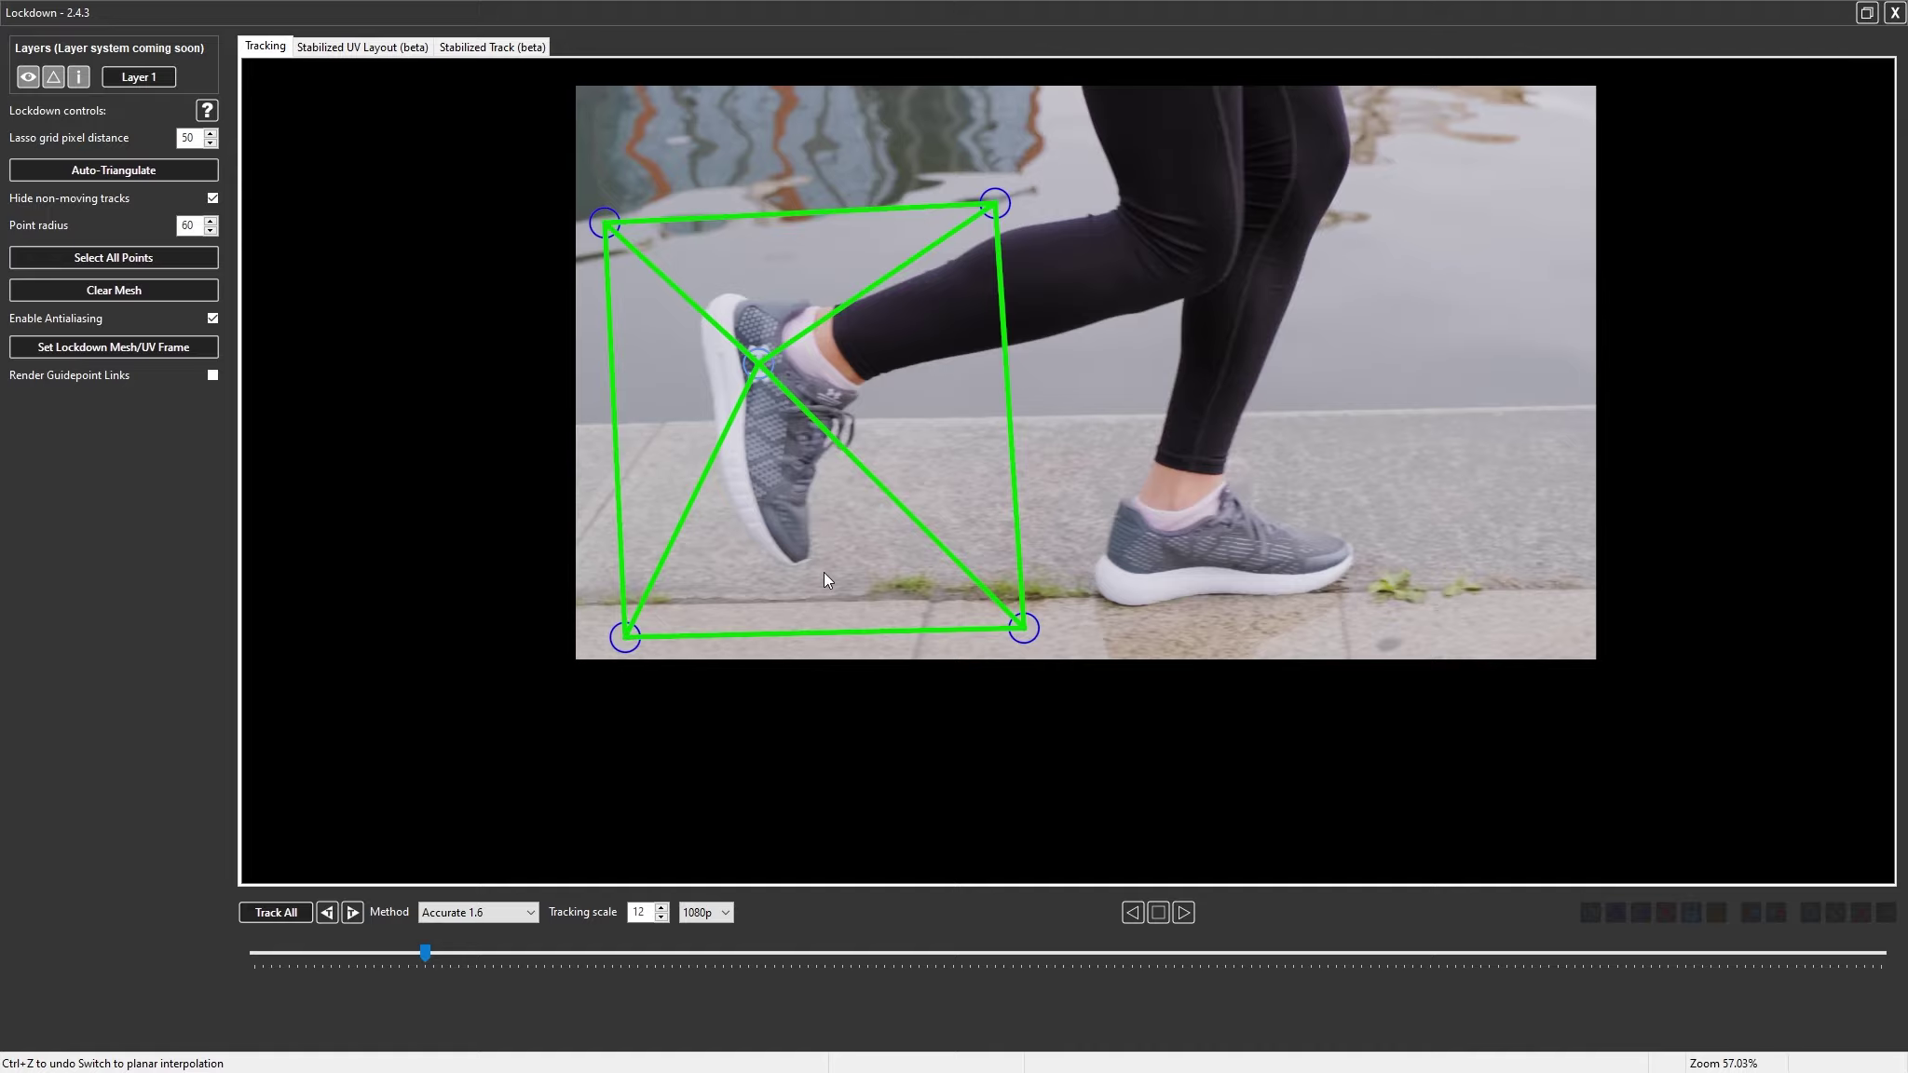
# Set the Lockdown mesh/UV frame on frame 21 and check the logo-stabilized shoe in the stabilized track view
pyautogui.moveTo(435, 957)
pyautogui.mouseDown()
pyautogui.moveTo(1813, 965)
pyautogui.moveTo(314, 956)
pyautogui.moveTo(458, 978)
pyautogui.moveTo(435, 974)
pyautogui.mouseUp()
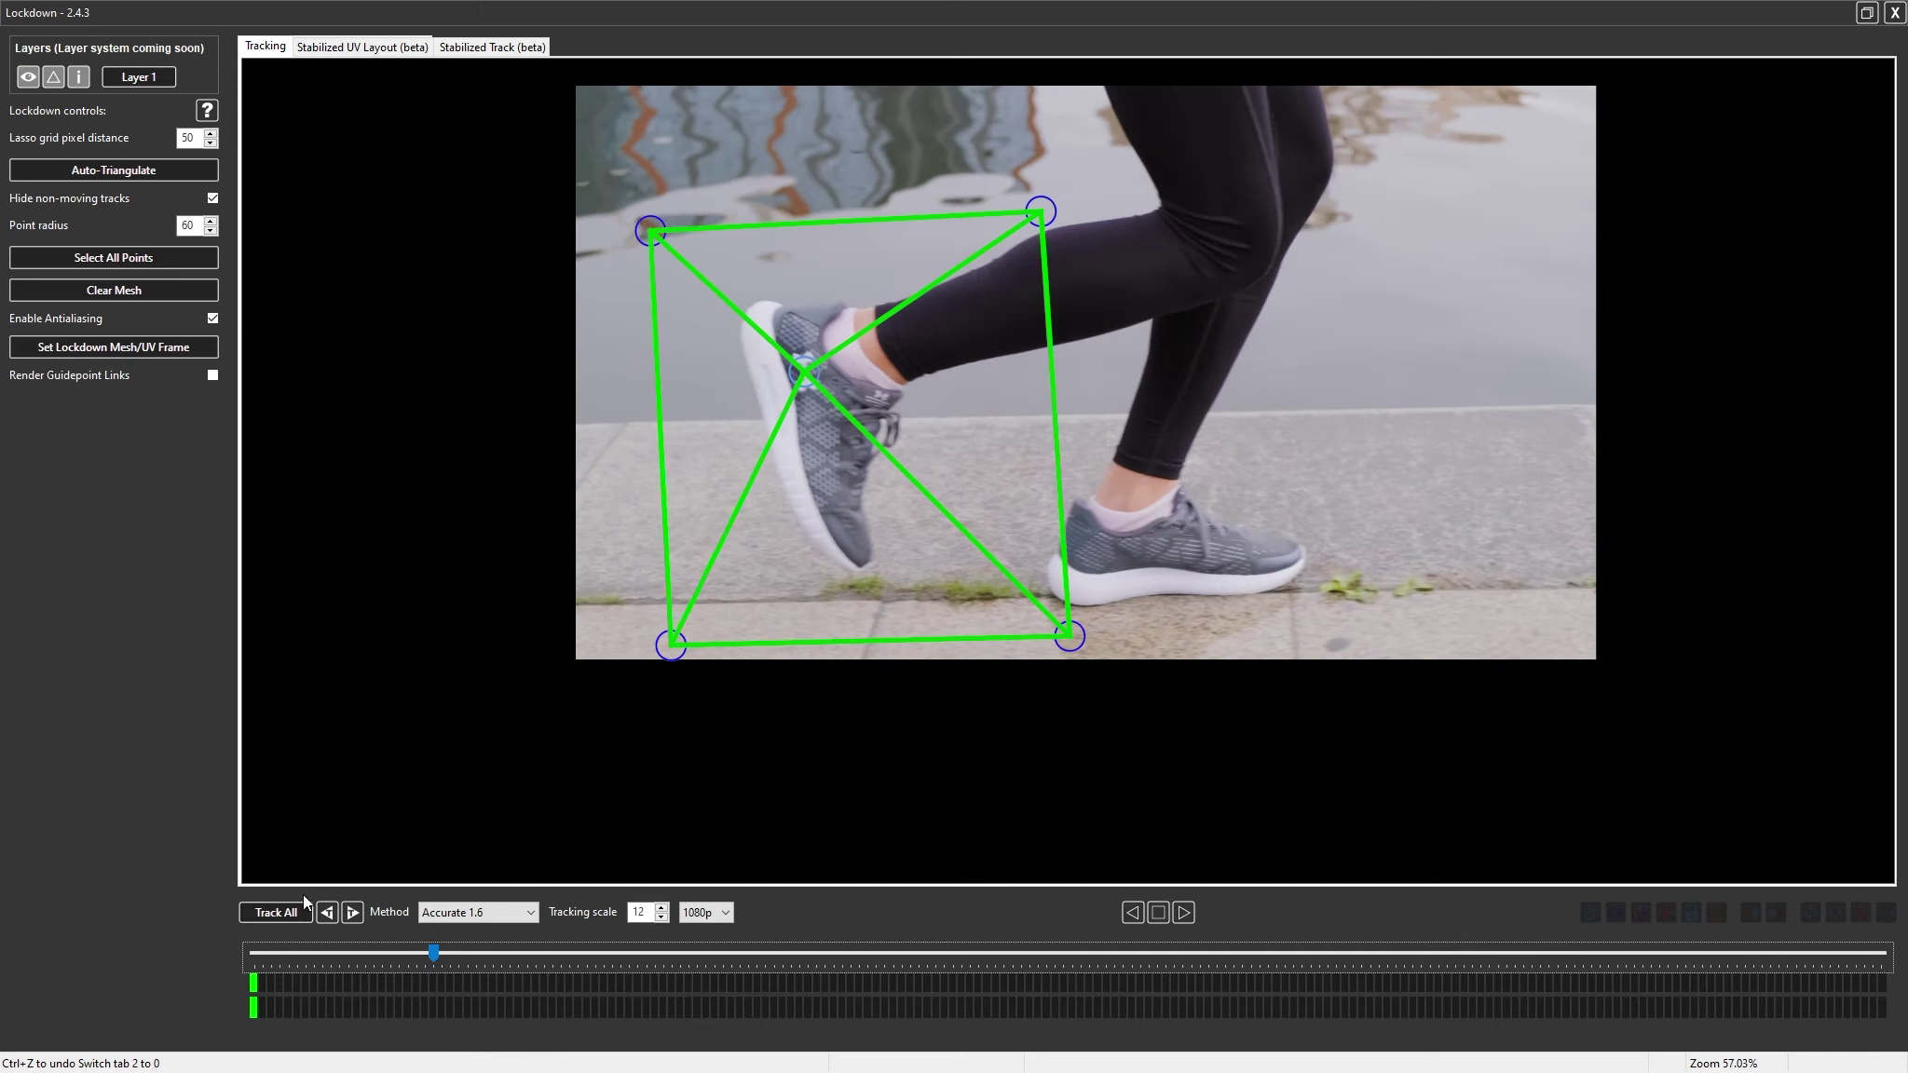
pyautogui.click(137, 346)
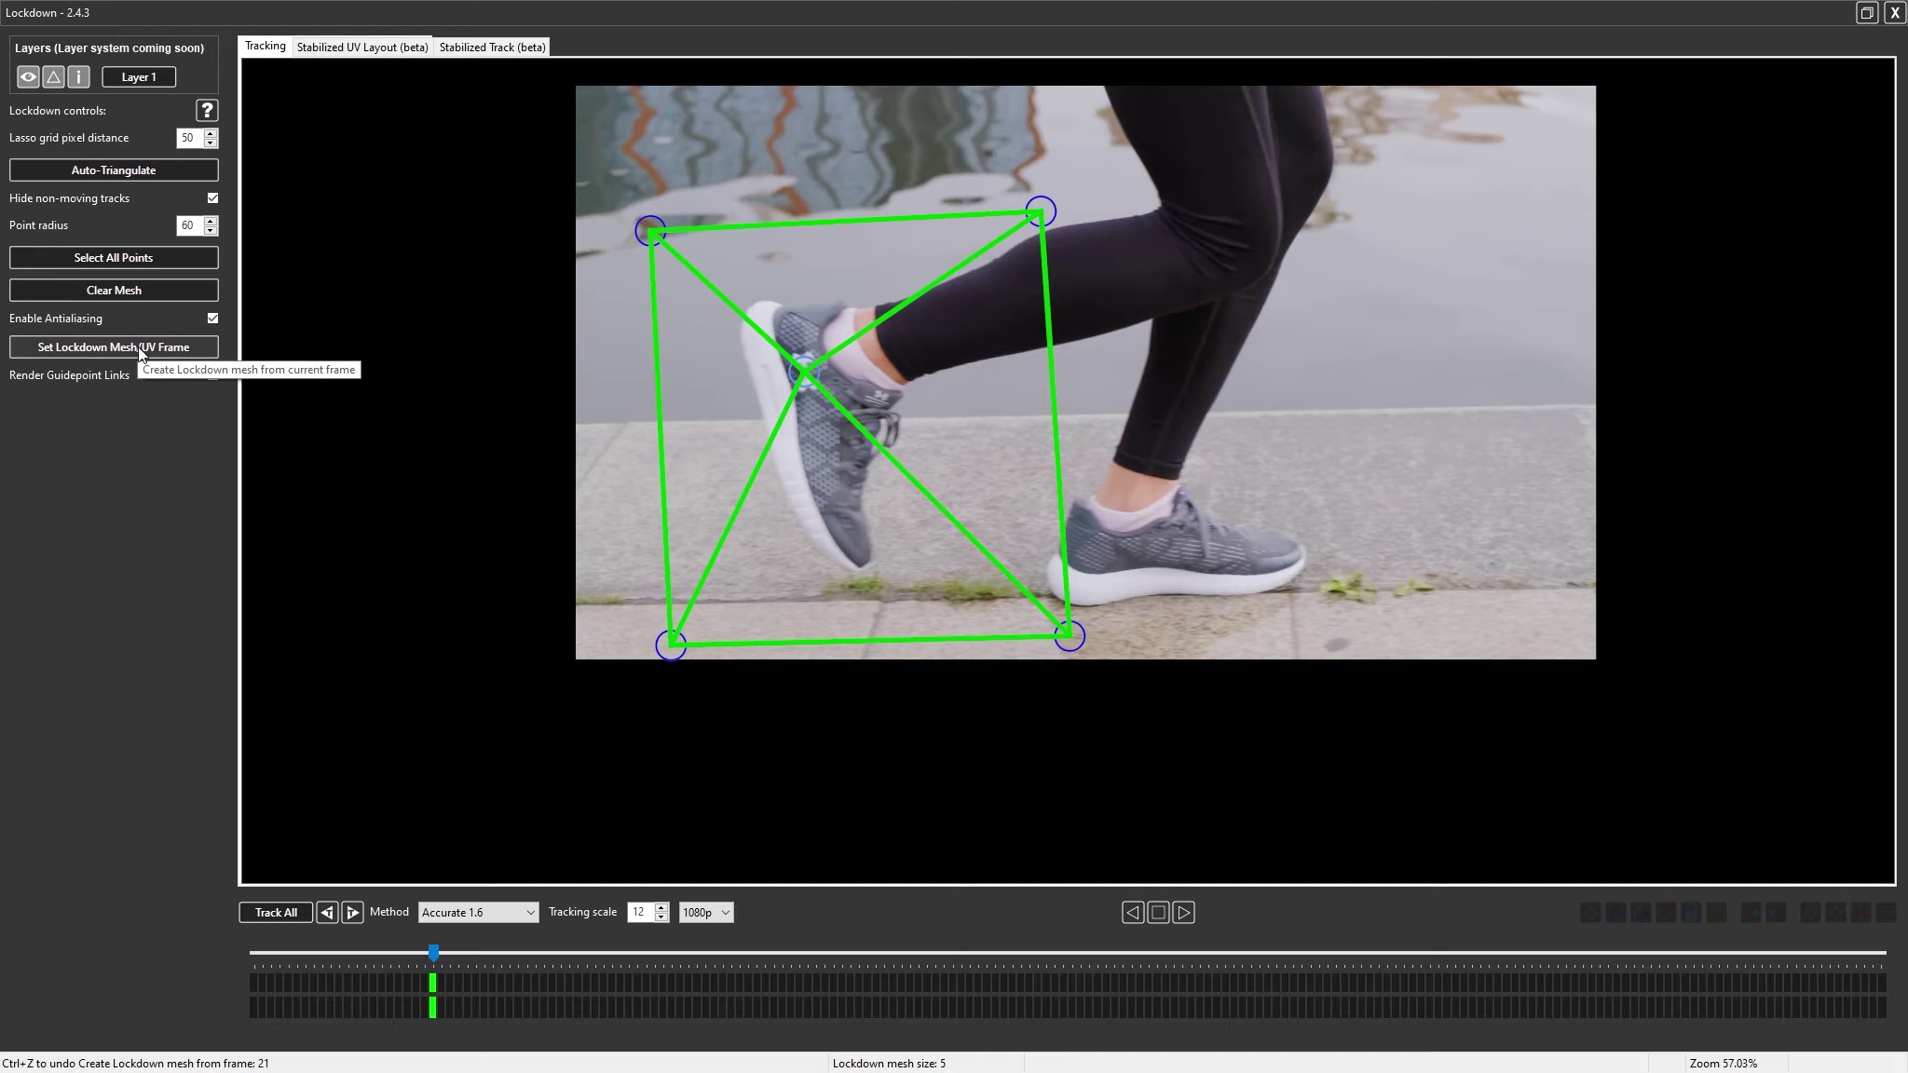
pyautogui.click(497, 51)
pyautogui.moveTo(1067, 399); pyautogui.dragTo(829, 365)
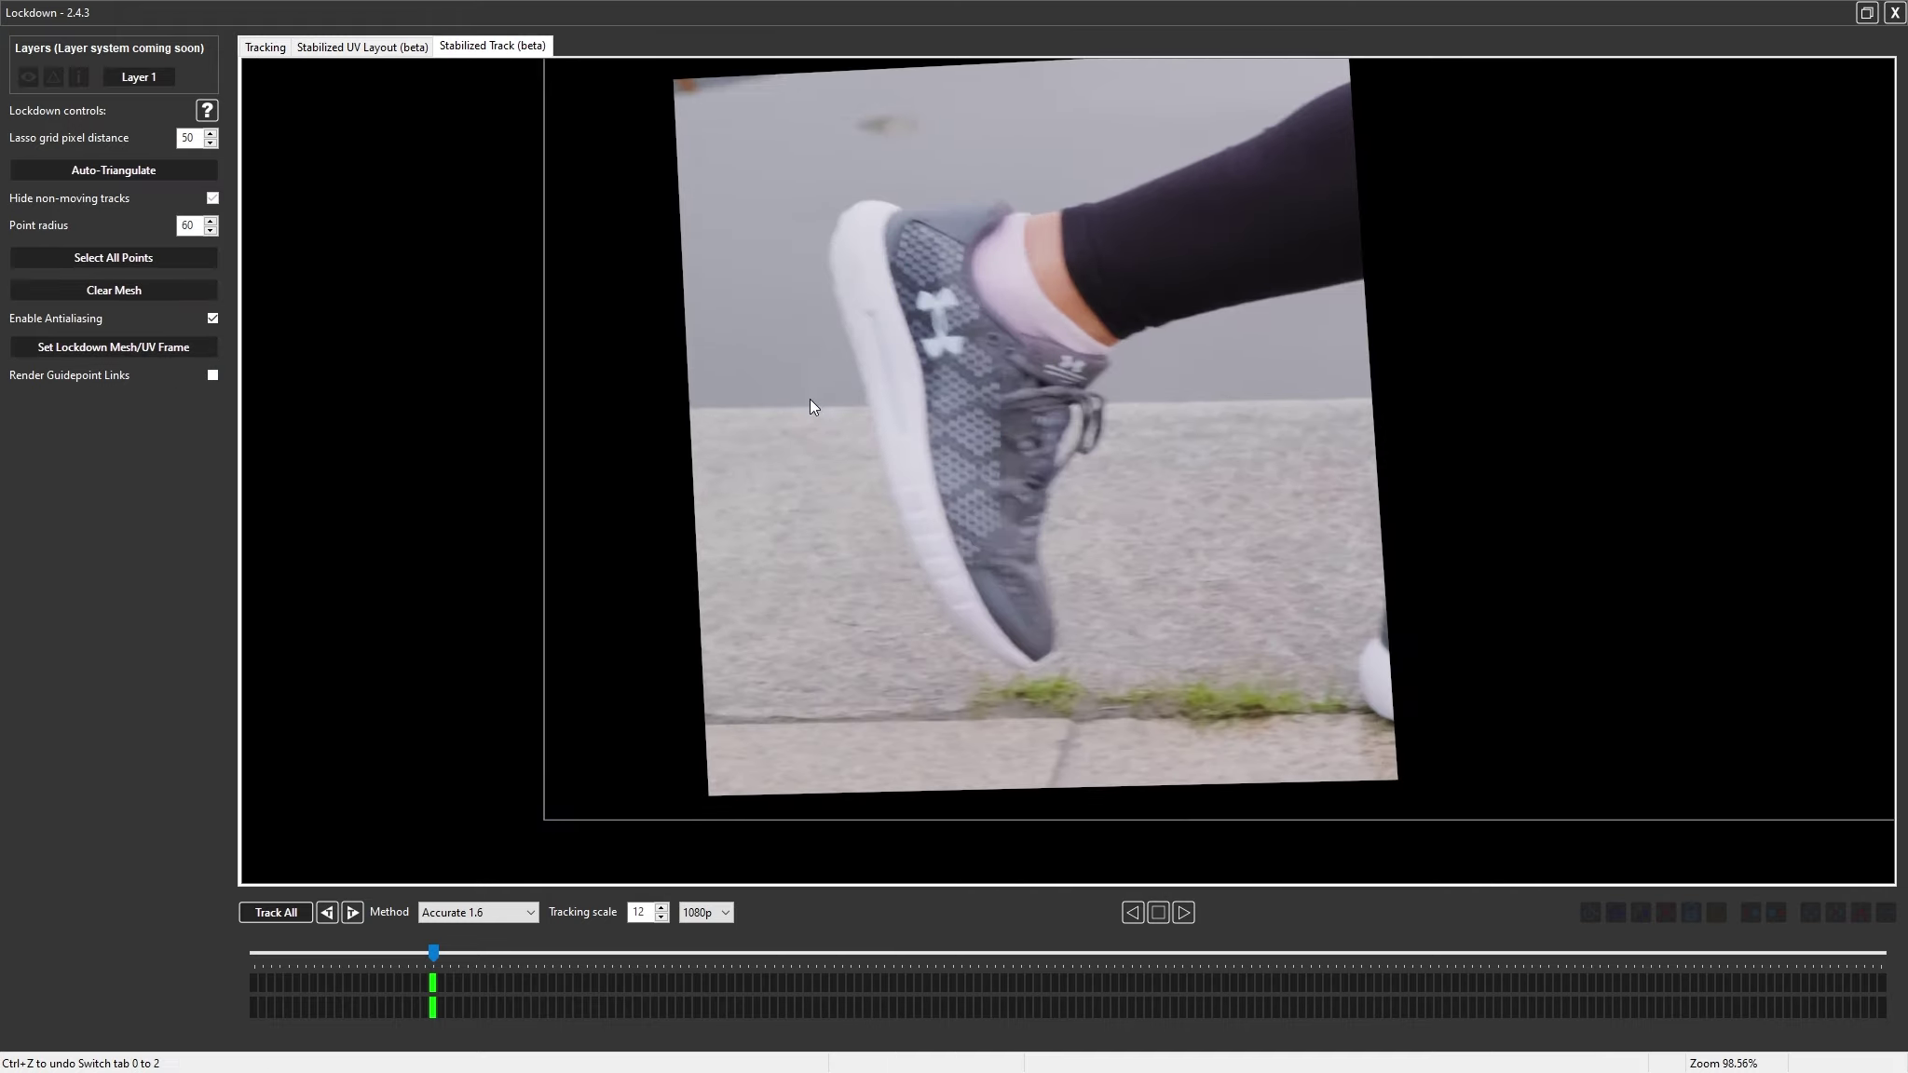
pyautogui.moveTo(431, 960); pyautogui.dragTo(121, 945)
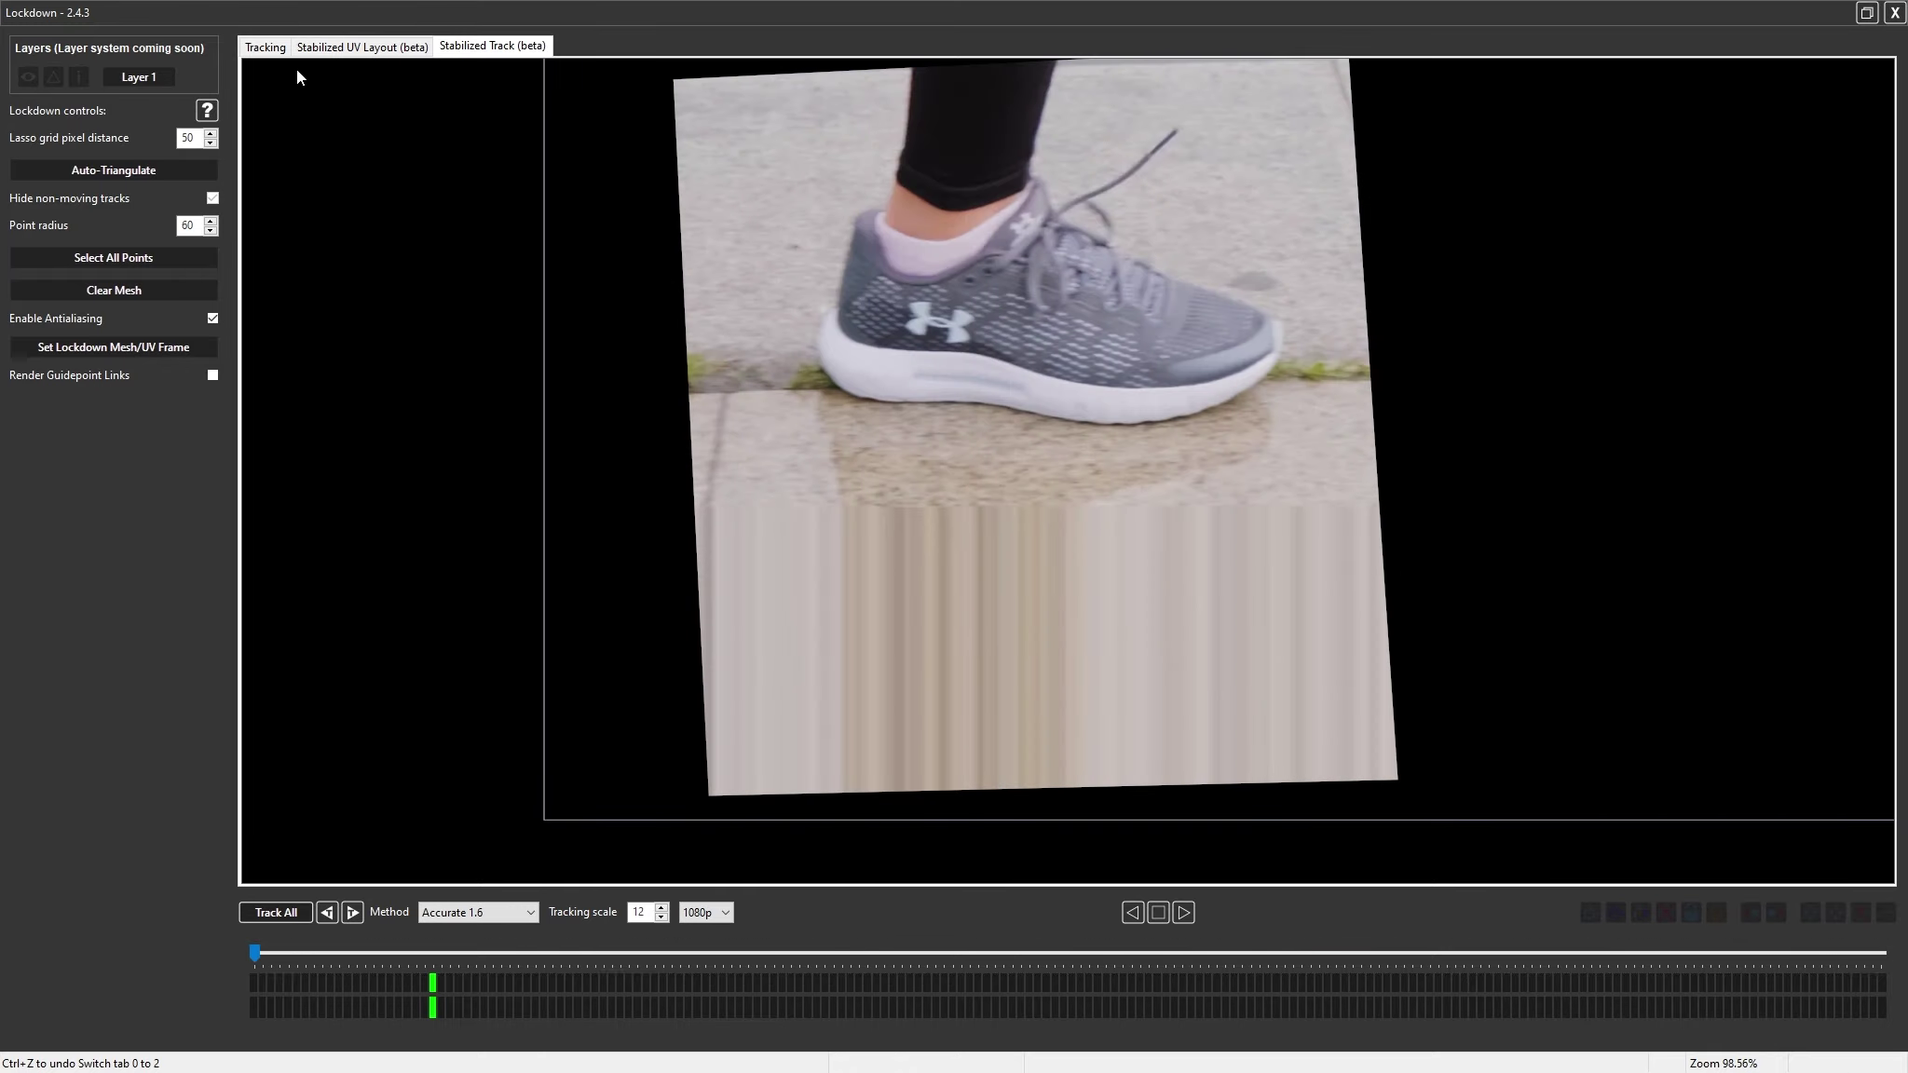
# Compare the mesh's movement in the tracking view with the stabilized track view across the early frames
pyautogui.click(268, 48)
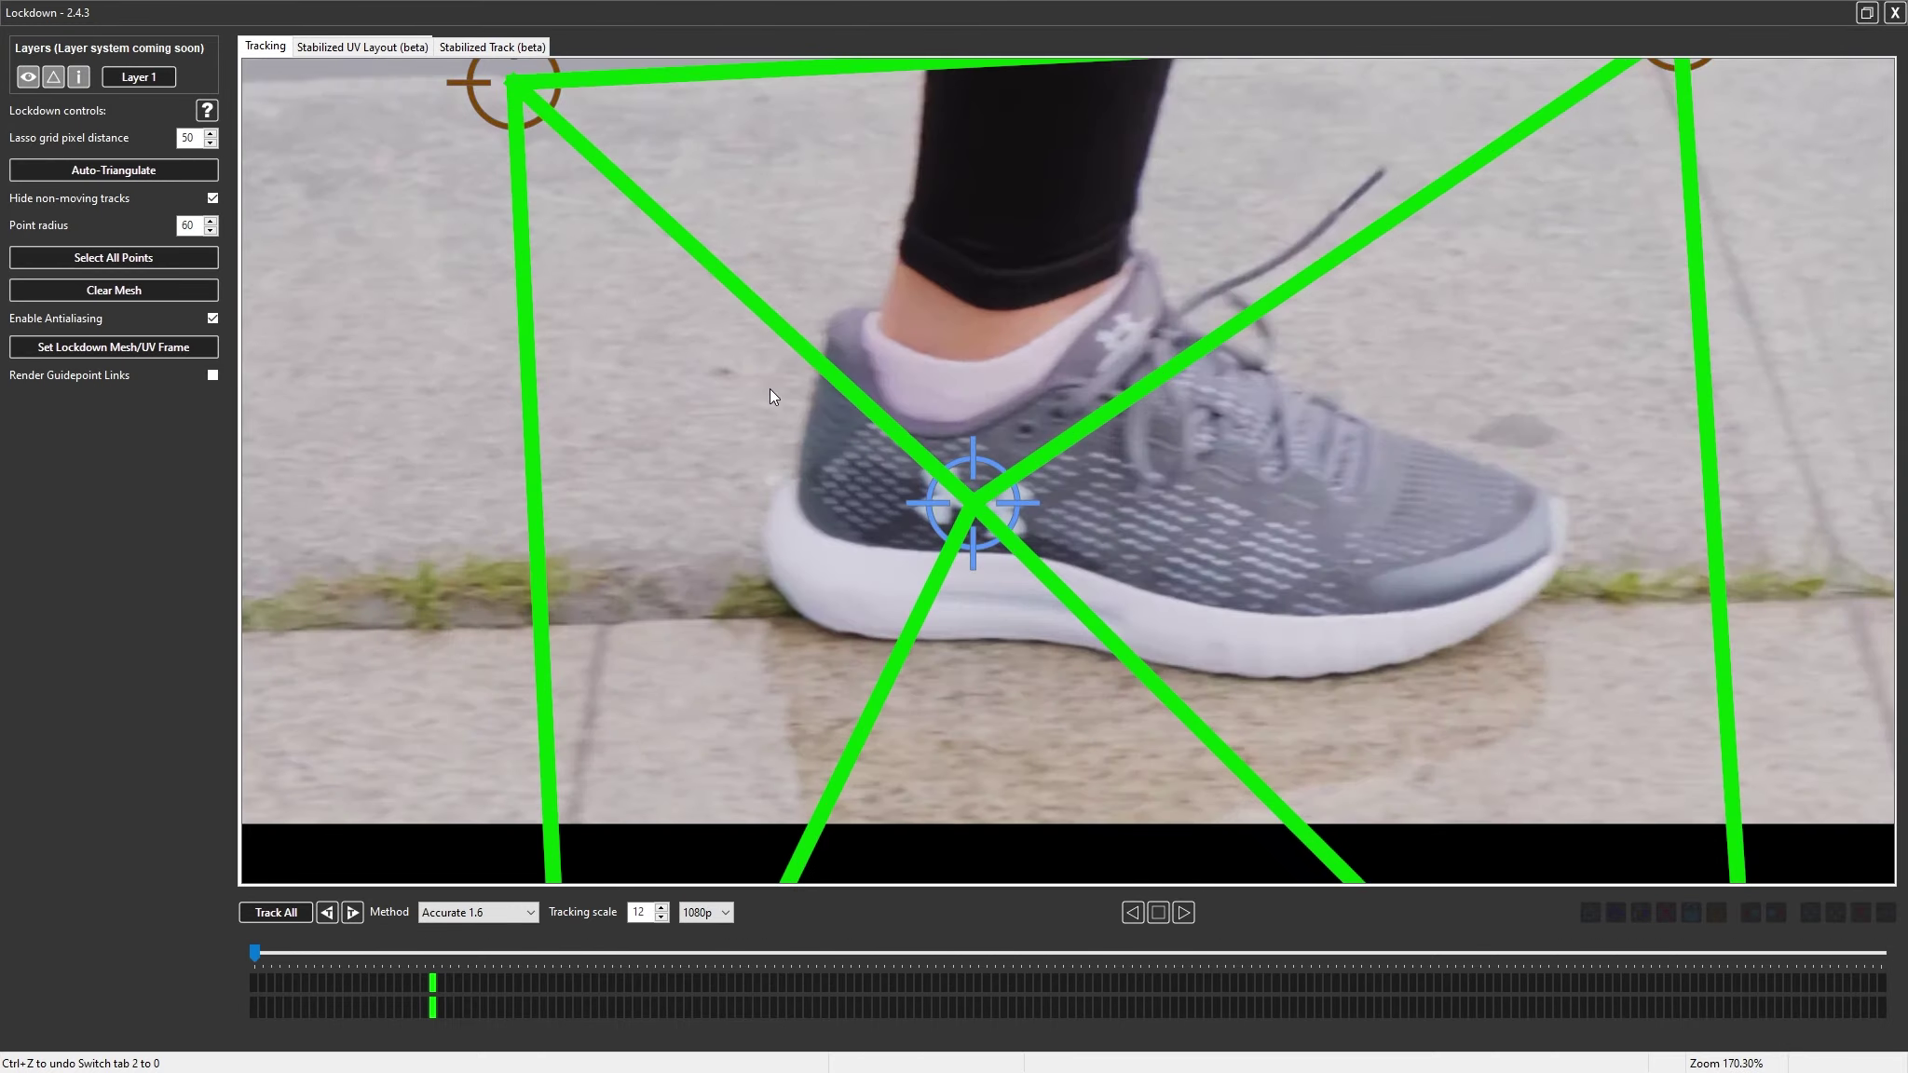
pyautogui.moveTo(271, 956); pyautogui.dragTo(665, 963)
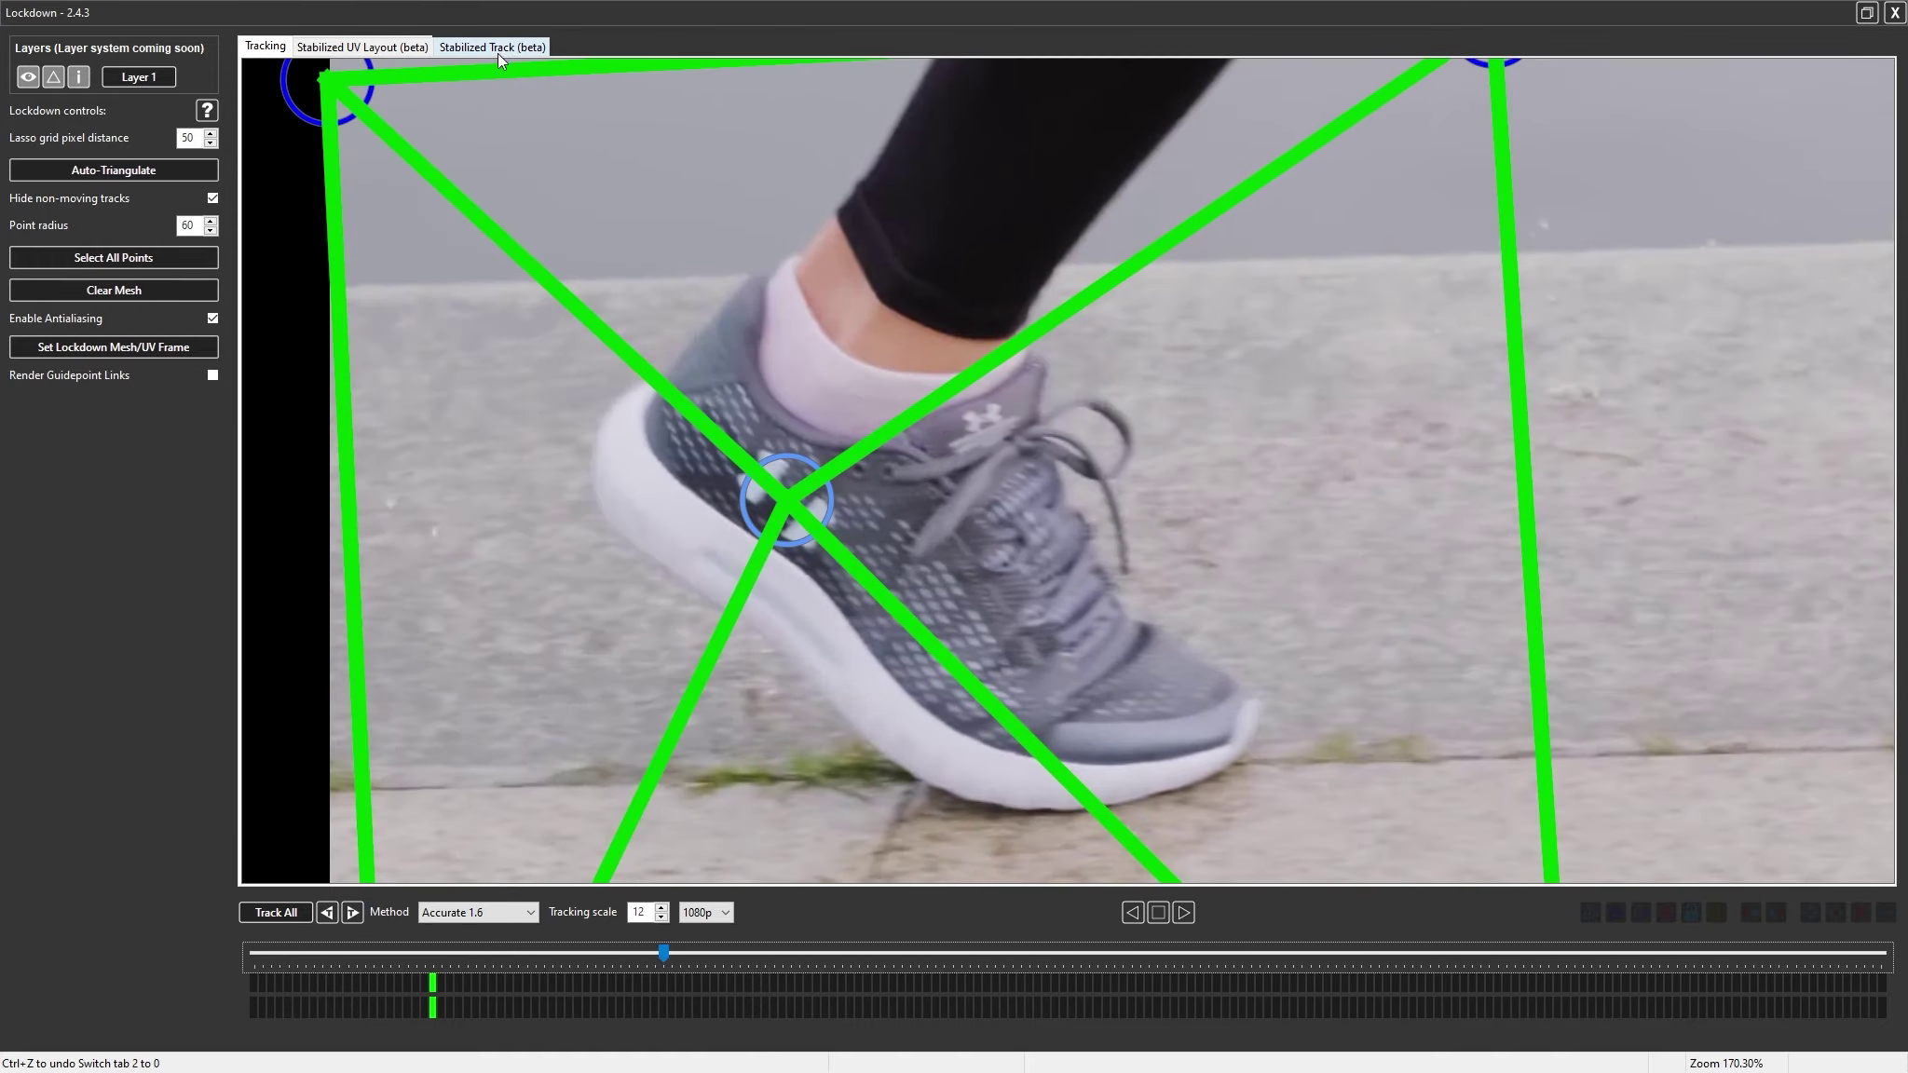
pyautogui.click(497, 47)
pyautogui.moveTo(1013, 265); pyautogui.dragTo(874, 485)
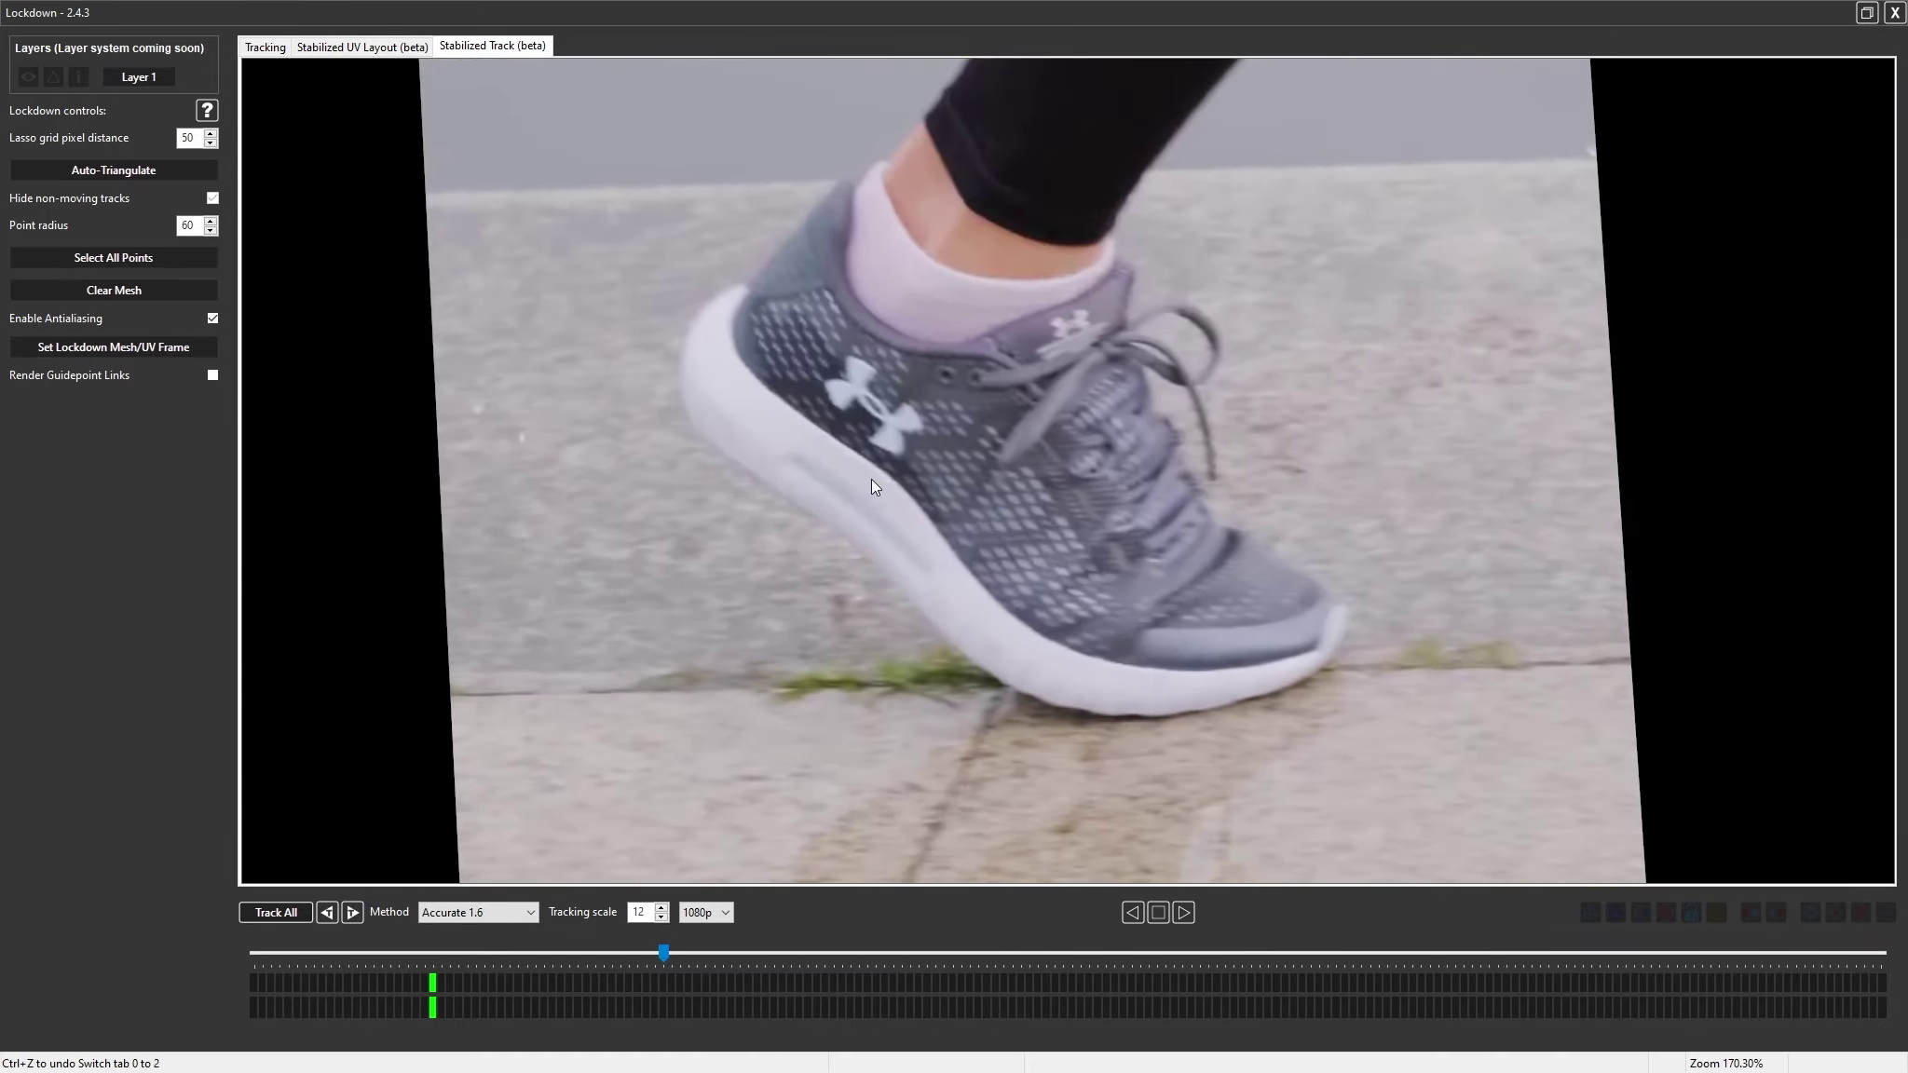
pyautogui.moveTo(666, 952); pyautogui.dragTo(151, 930)
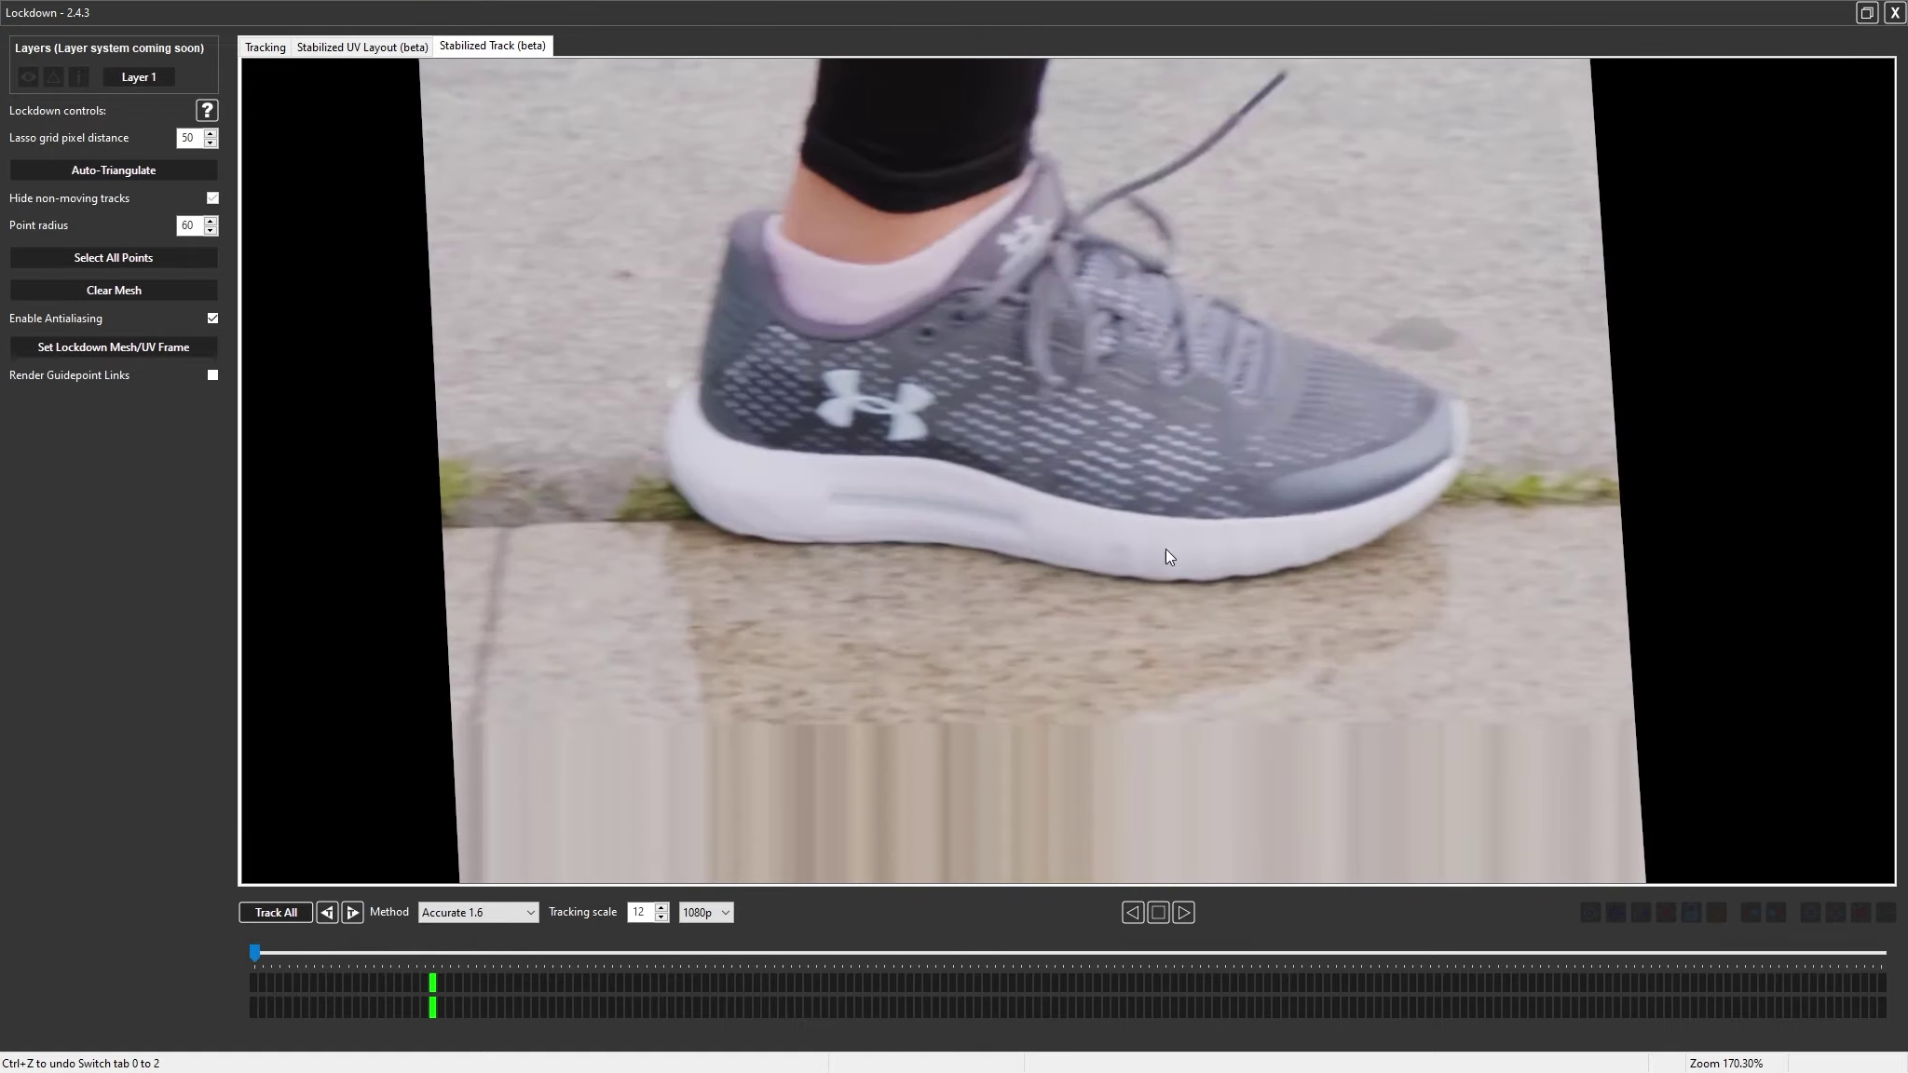
# Add a point on the shoe's mesh upper near the toe on the first stabilized frame and track it forward
pyautogui.scroll(5, 1211, 521)
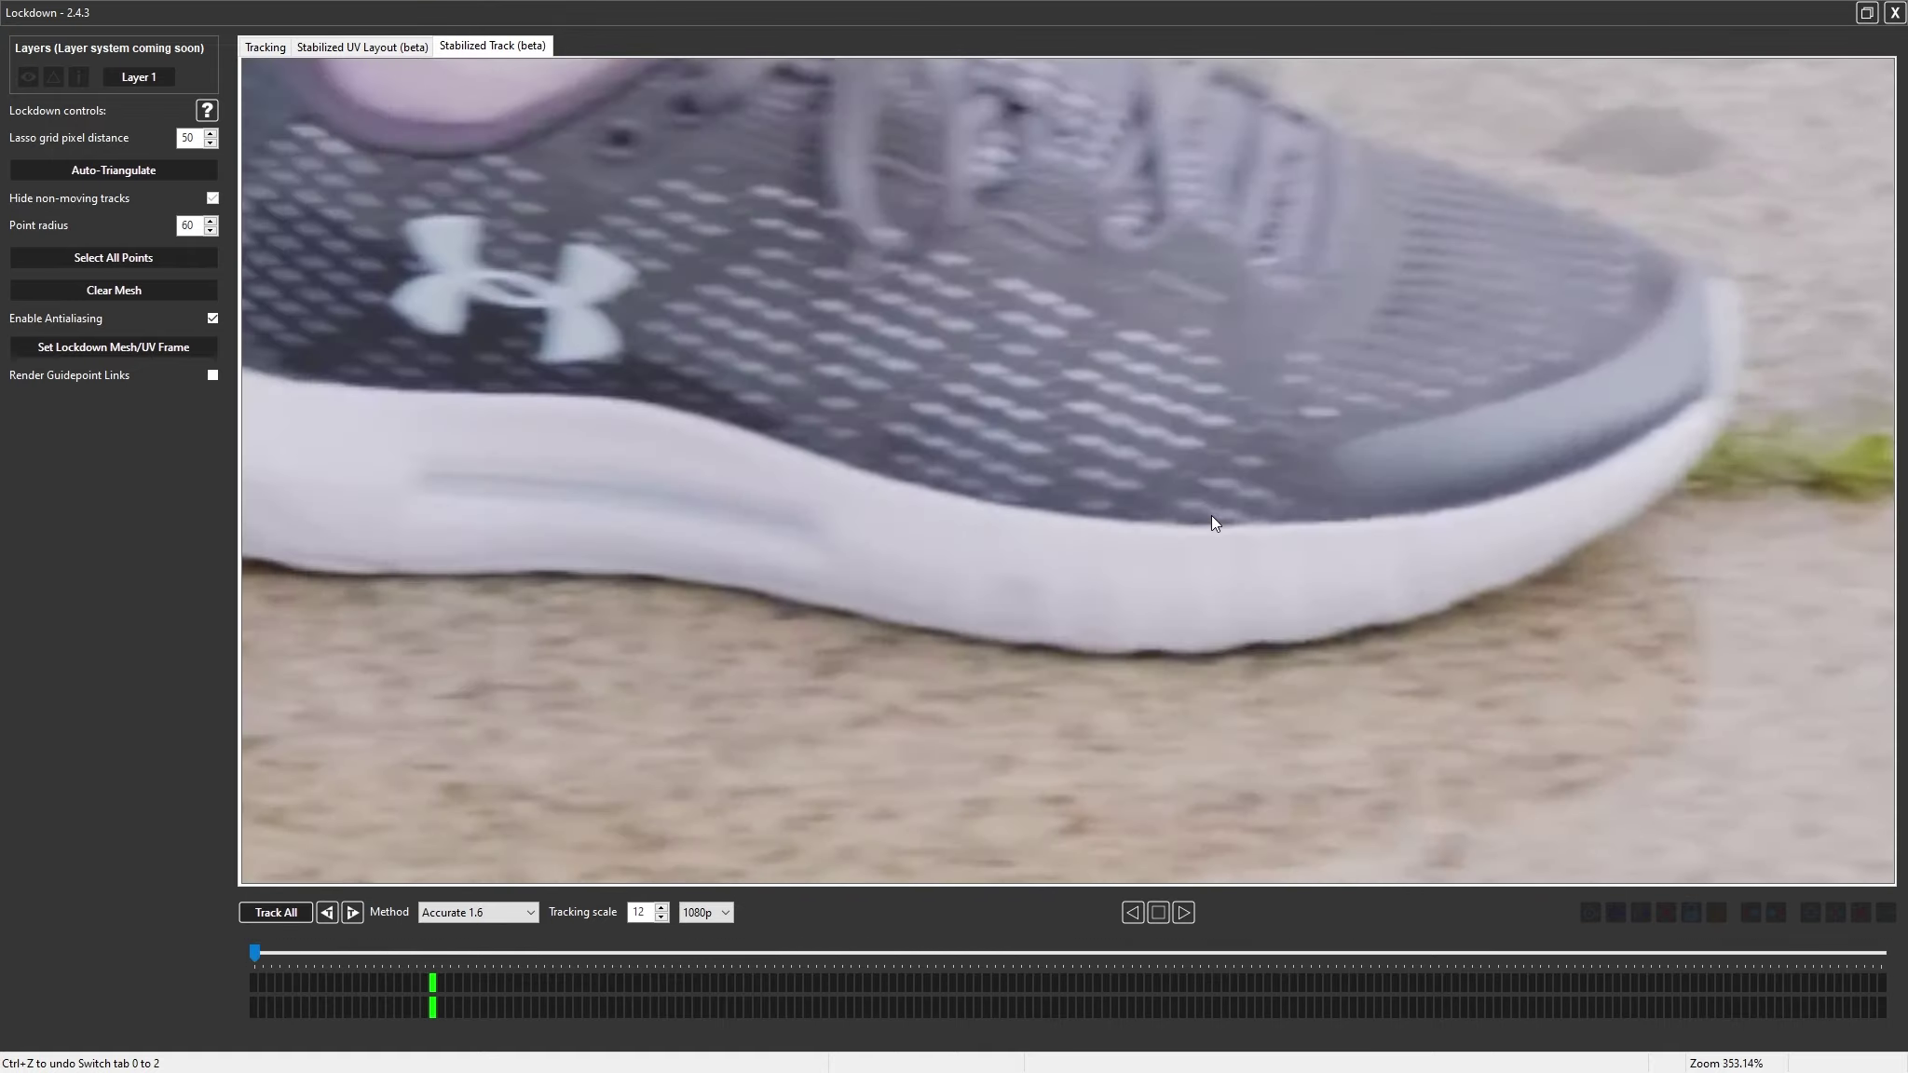
pyautogui.click(1214, 423)
pyautogui.scroll(-4, 1215, 423)
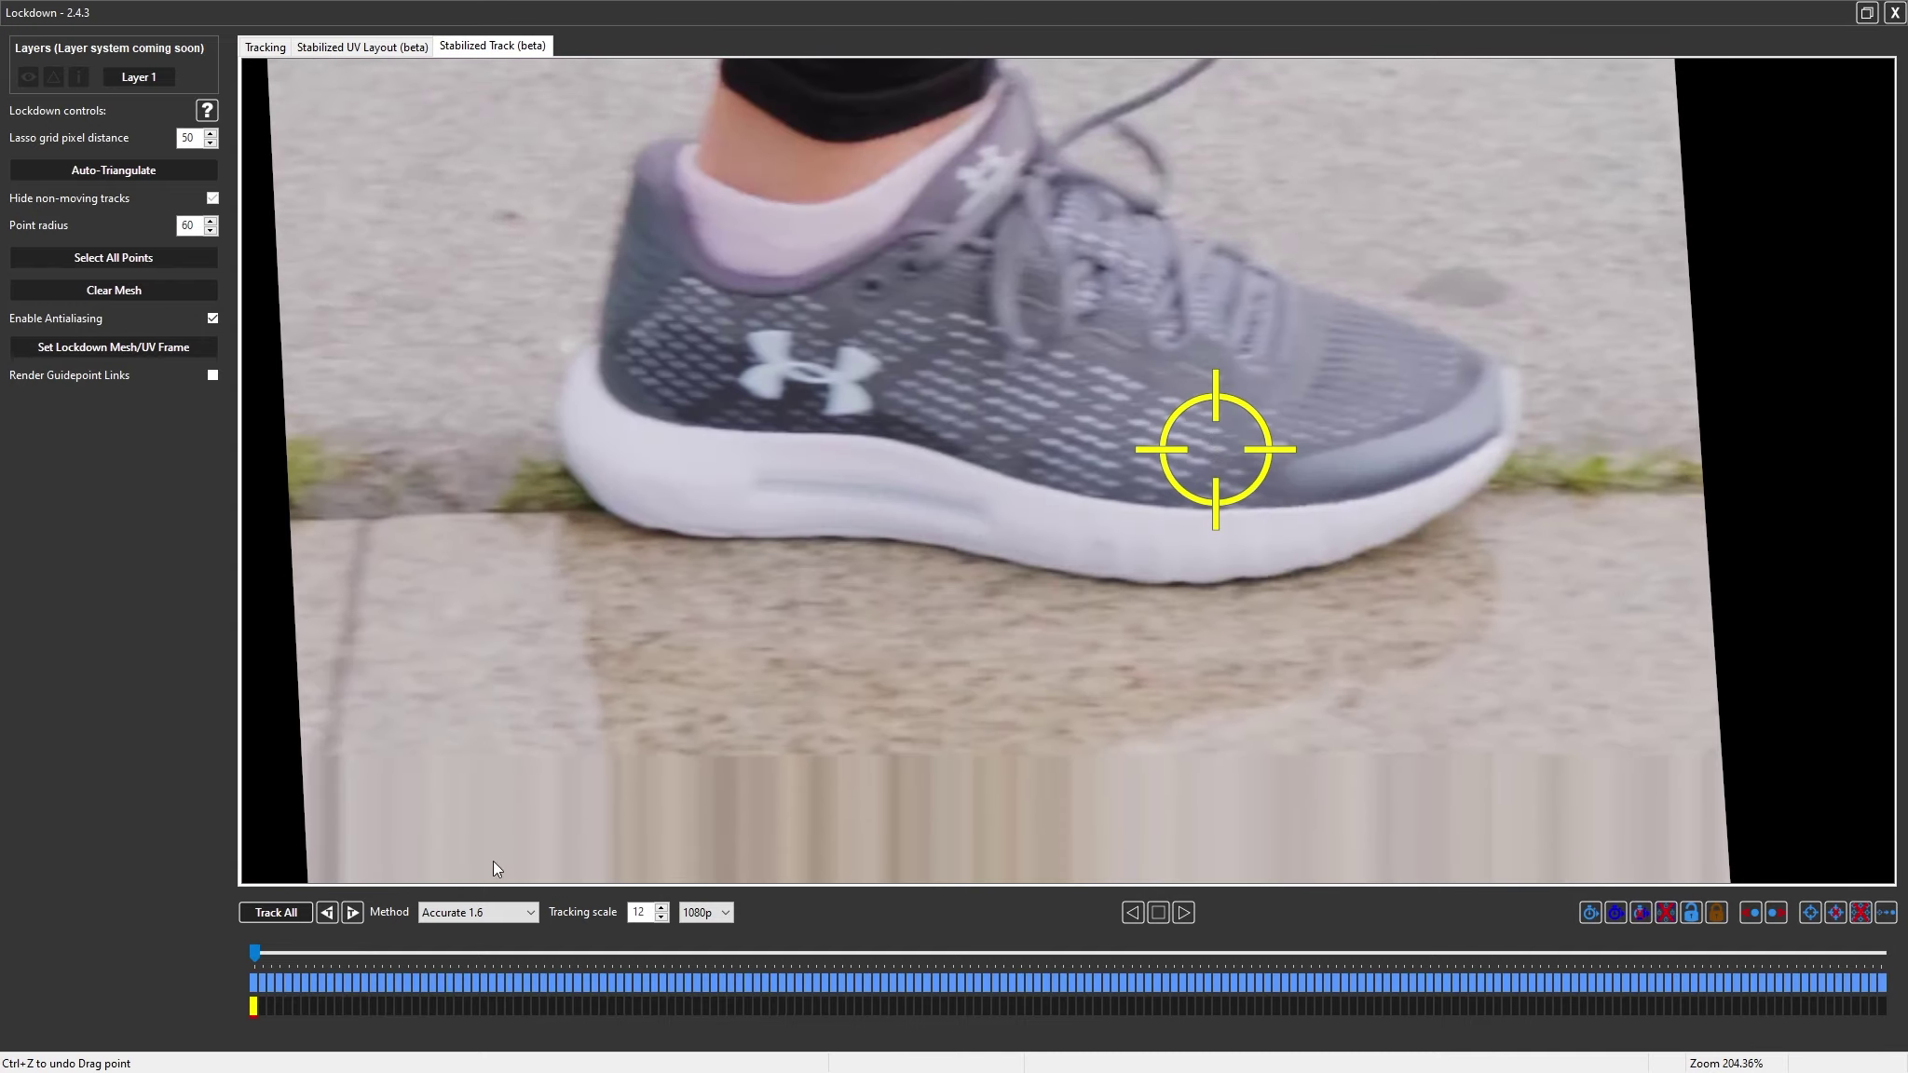
pyautogui.click(352, 915)
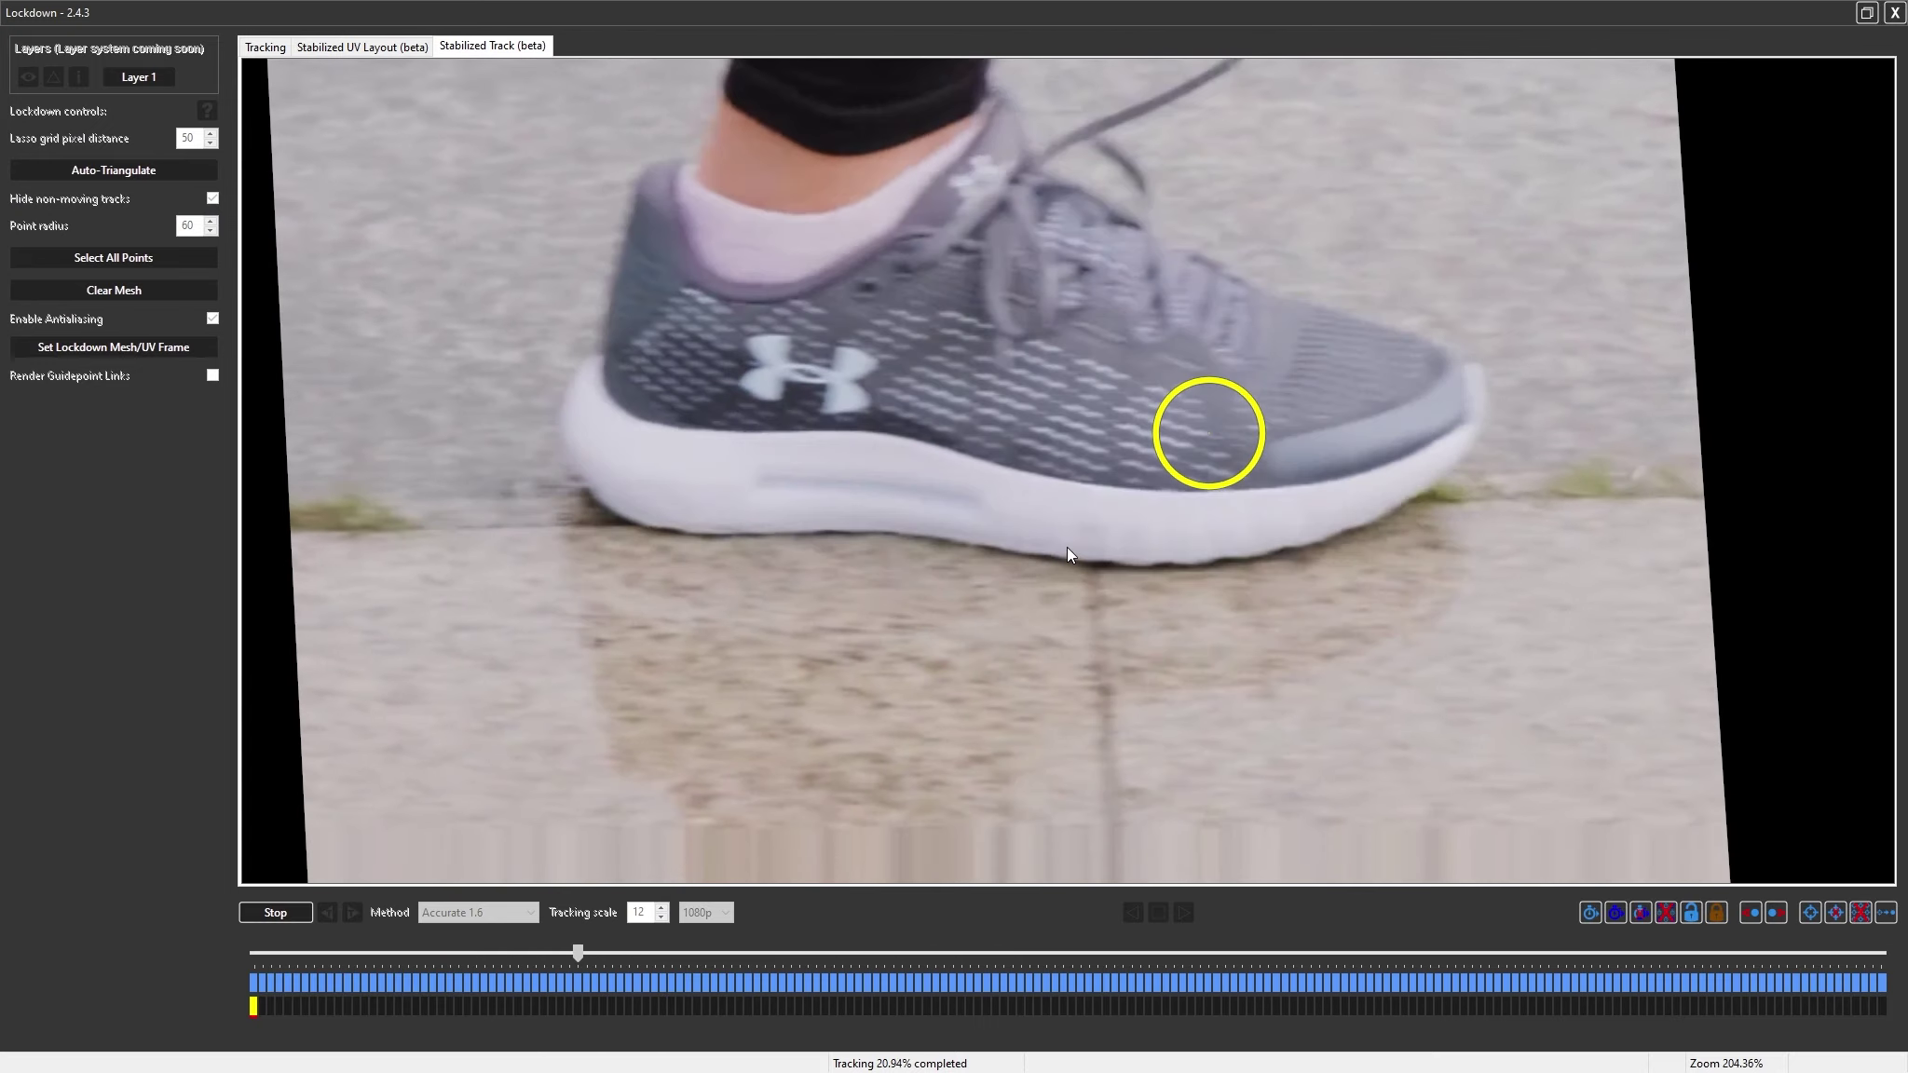
# Correct the toe point's position on the frame where tracking stopped and check it on an earlier lifted-foot frame
pyautogui.click(1202, 450)
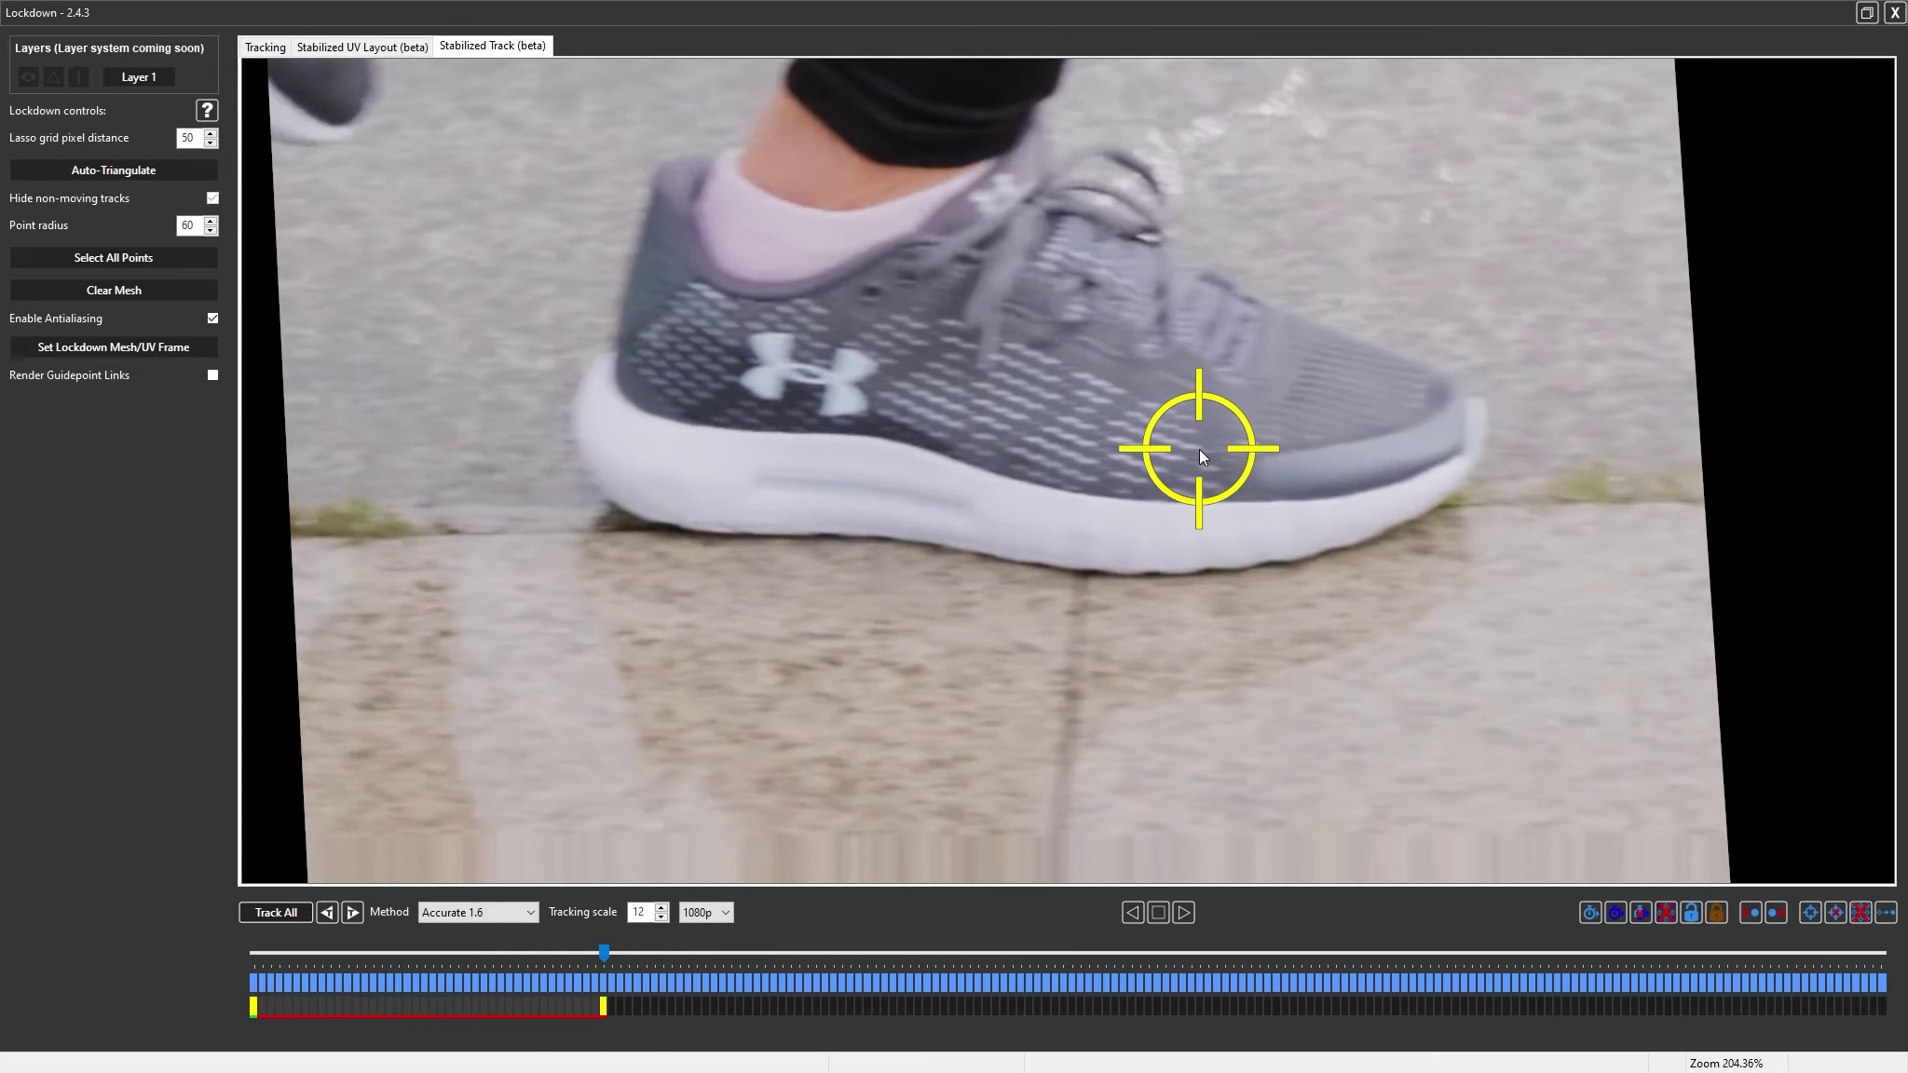
pyautogui.click(1193, 451)
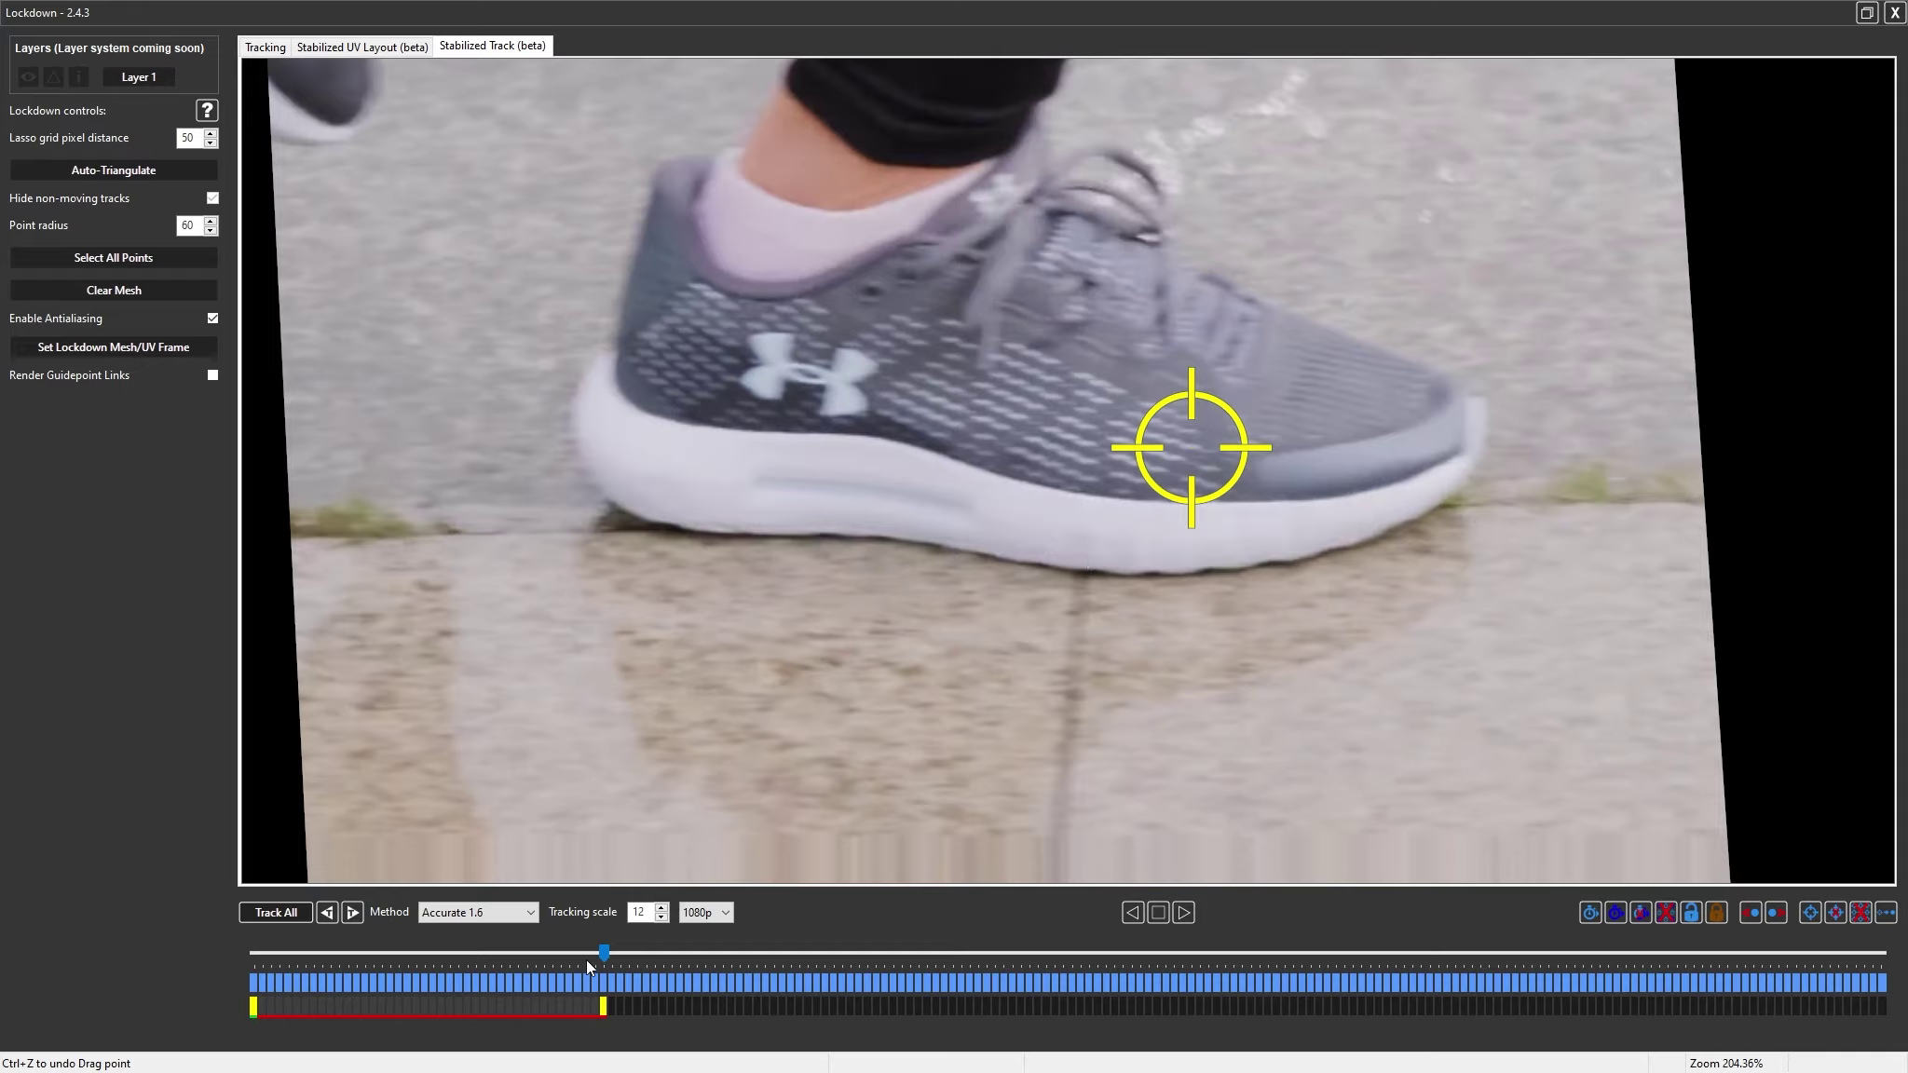
pyautogui.moveTo(602, 956); pyautogui.dragTo(408, 957)
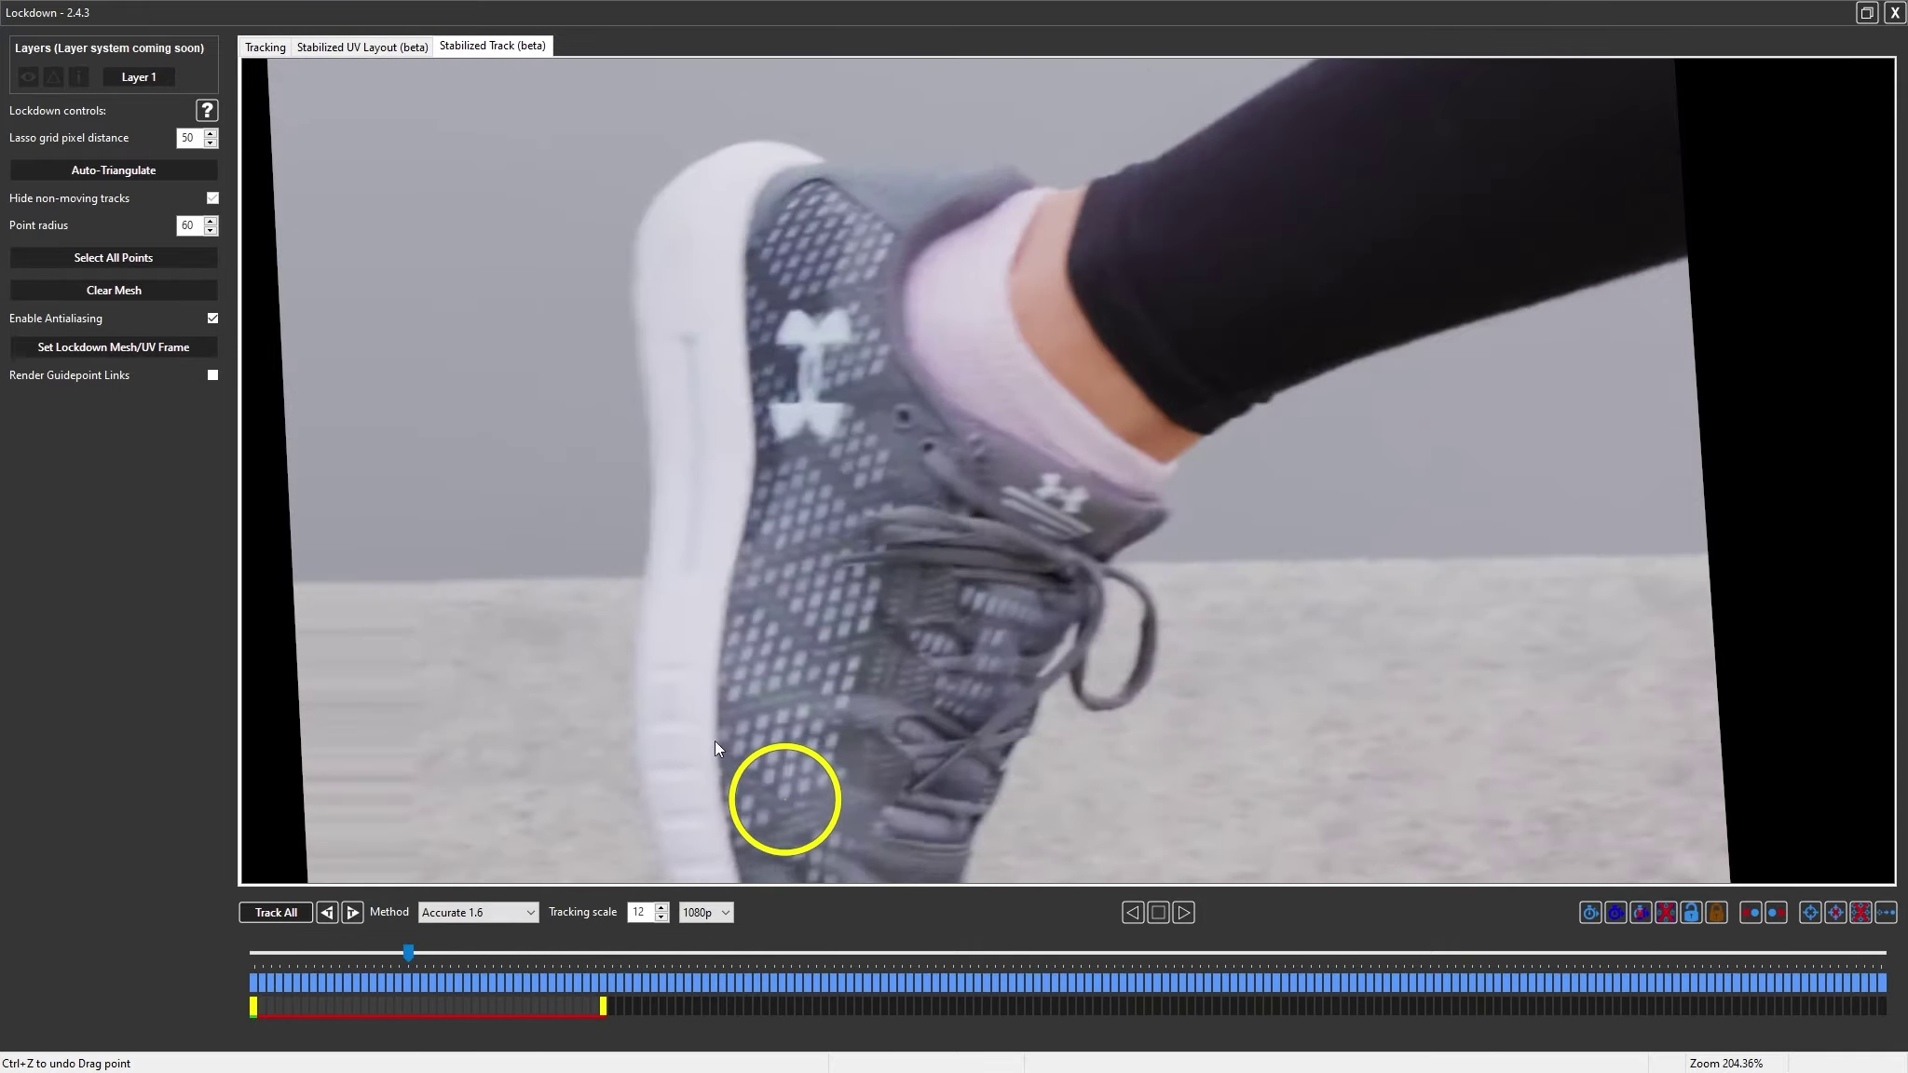
# Correct the toe point on the lifted-foot frame and resume forward tracking from the last corrected frame
pyautogui.moveTo(787, 807); pyautogui.dragTo(787, 795)
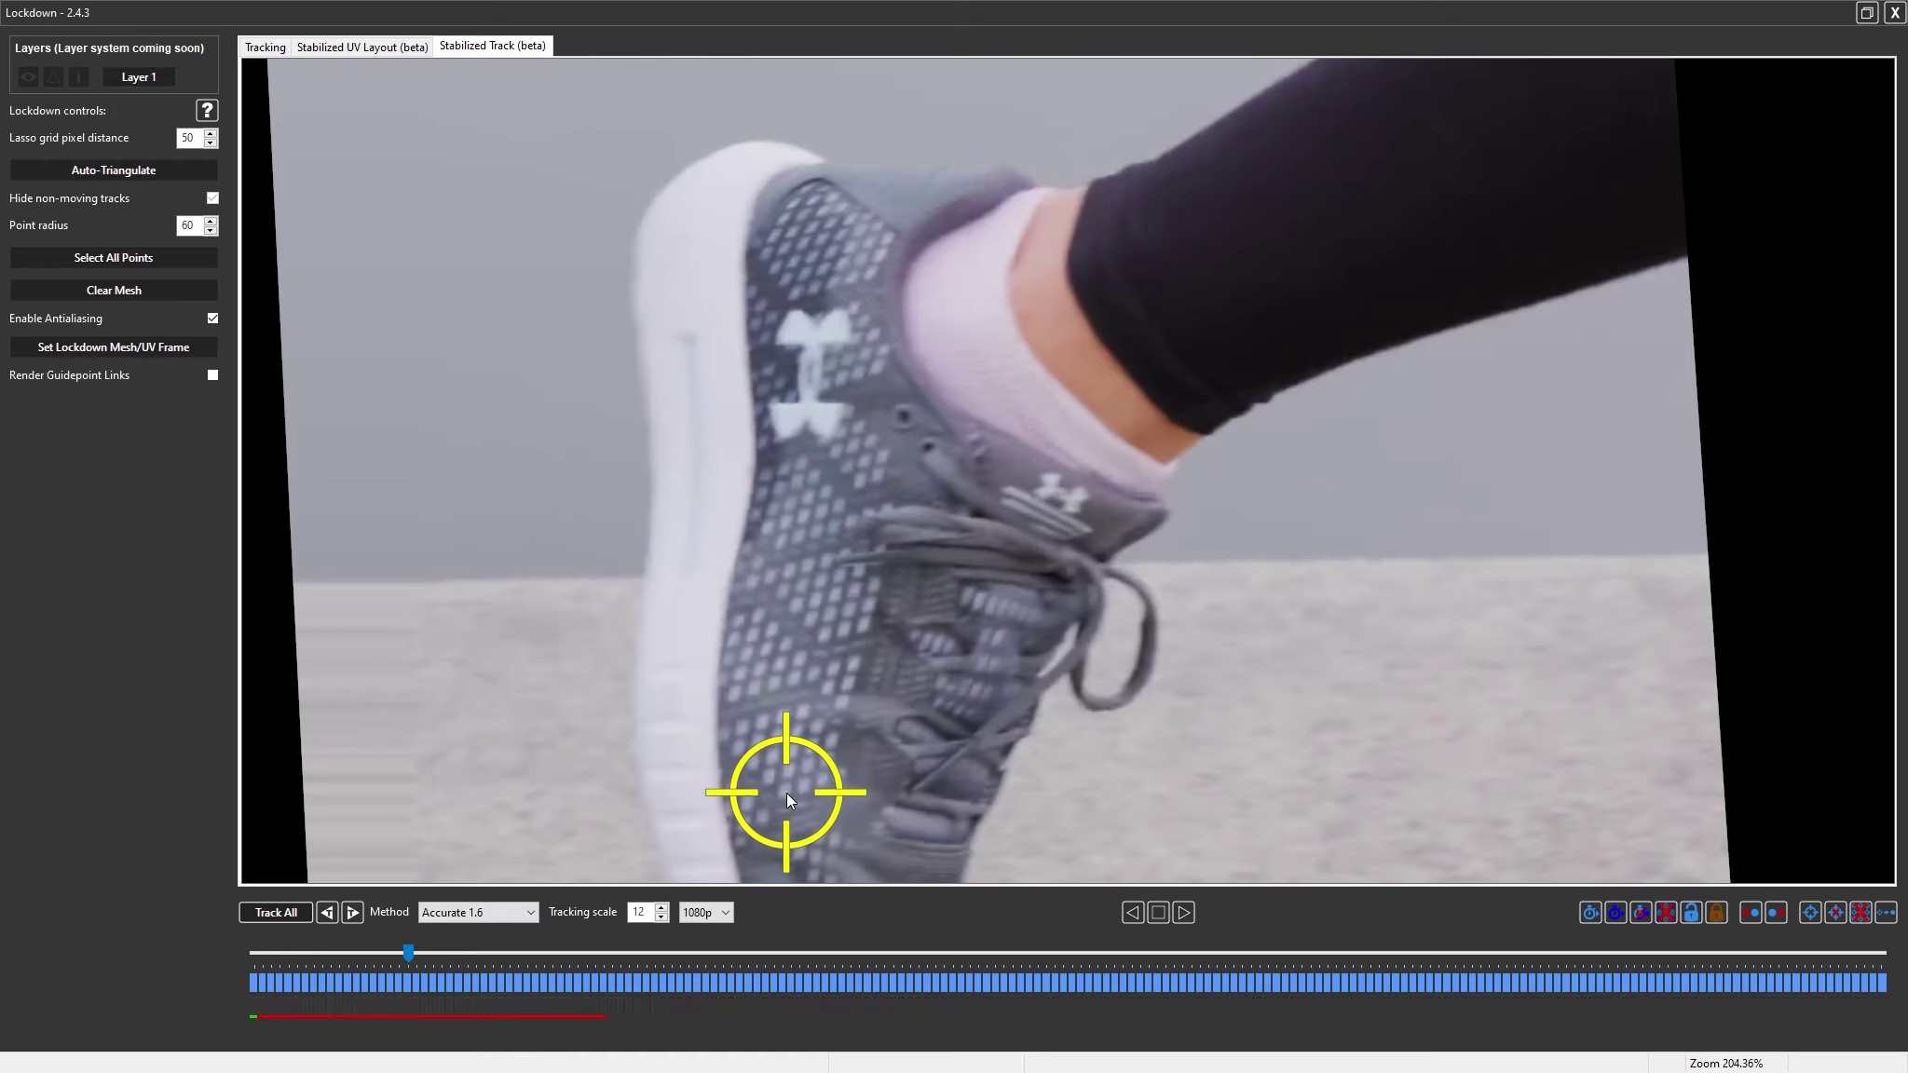
pyautogui.moveTo(409, 953); pyautogui.dragTo(602, 981)
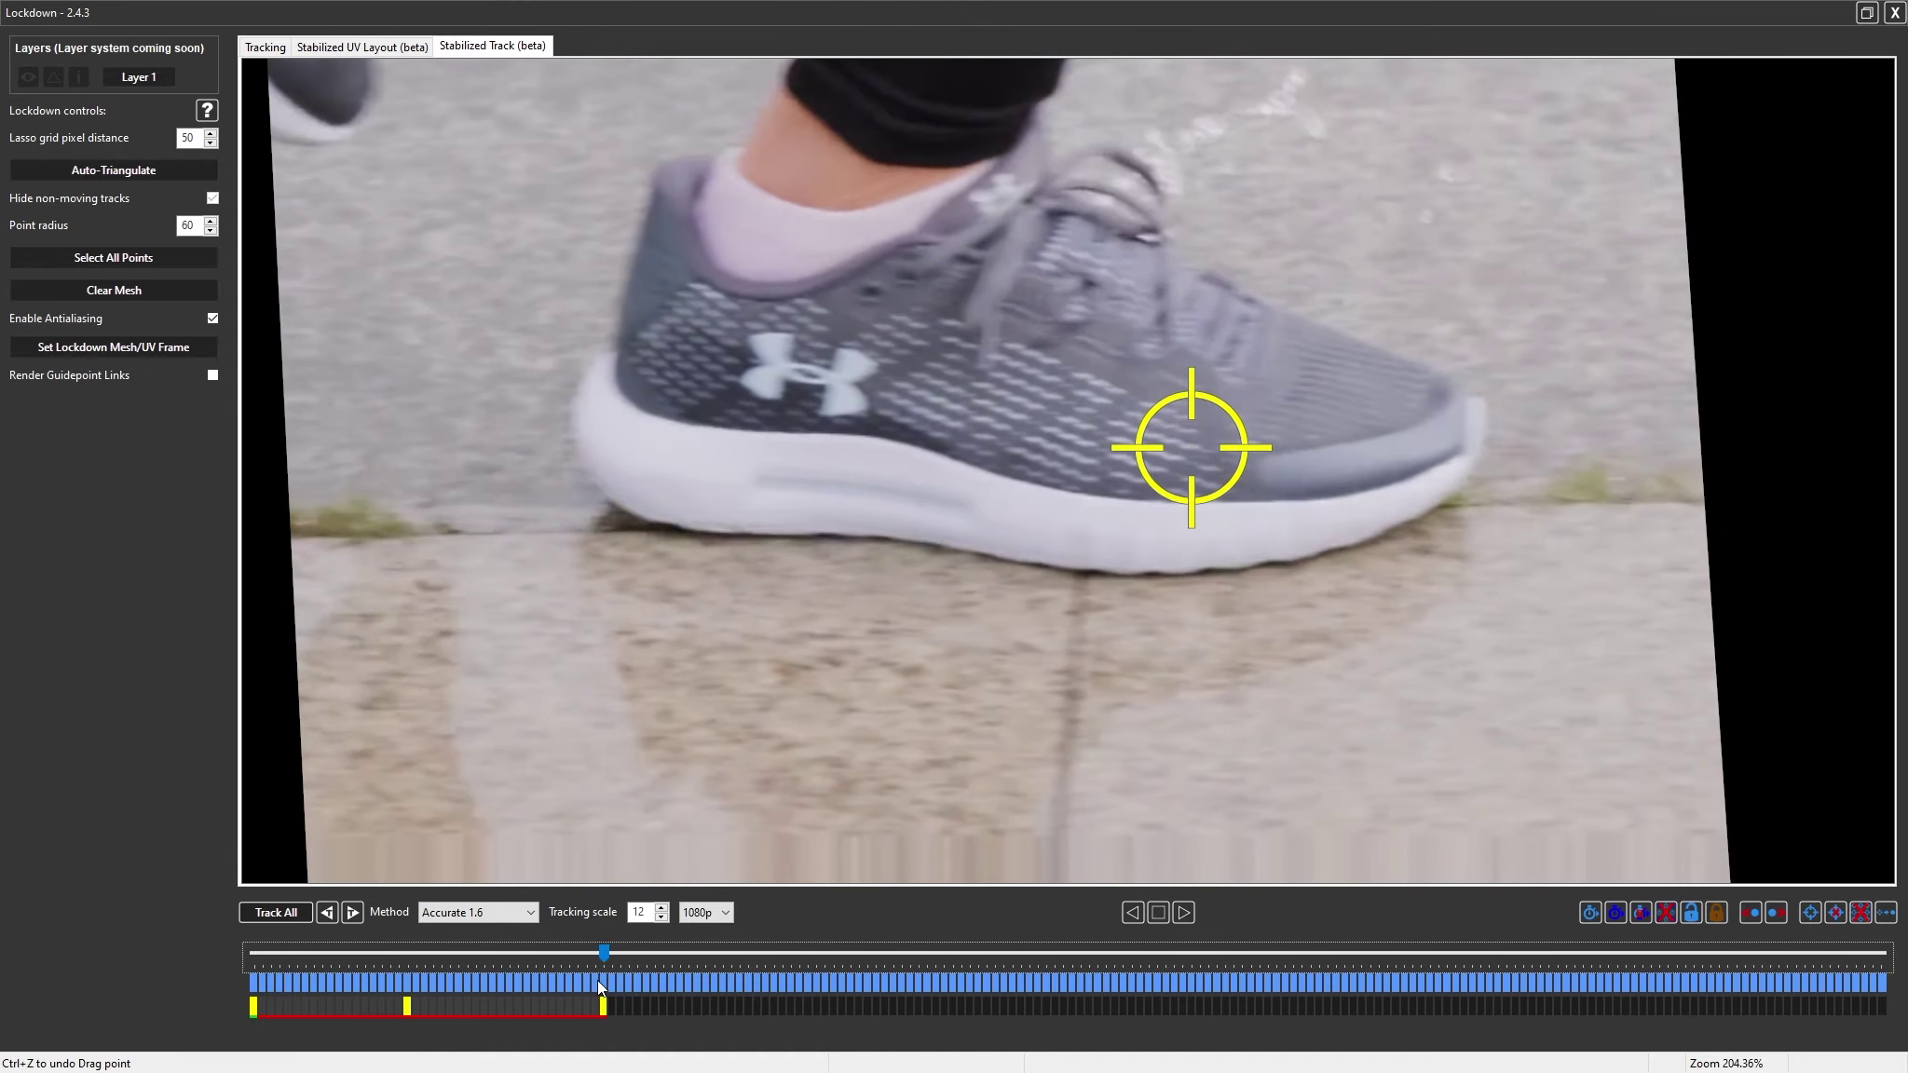
pyautogui.click(354, 913)
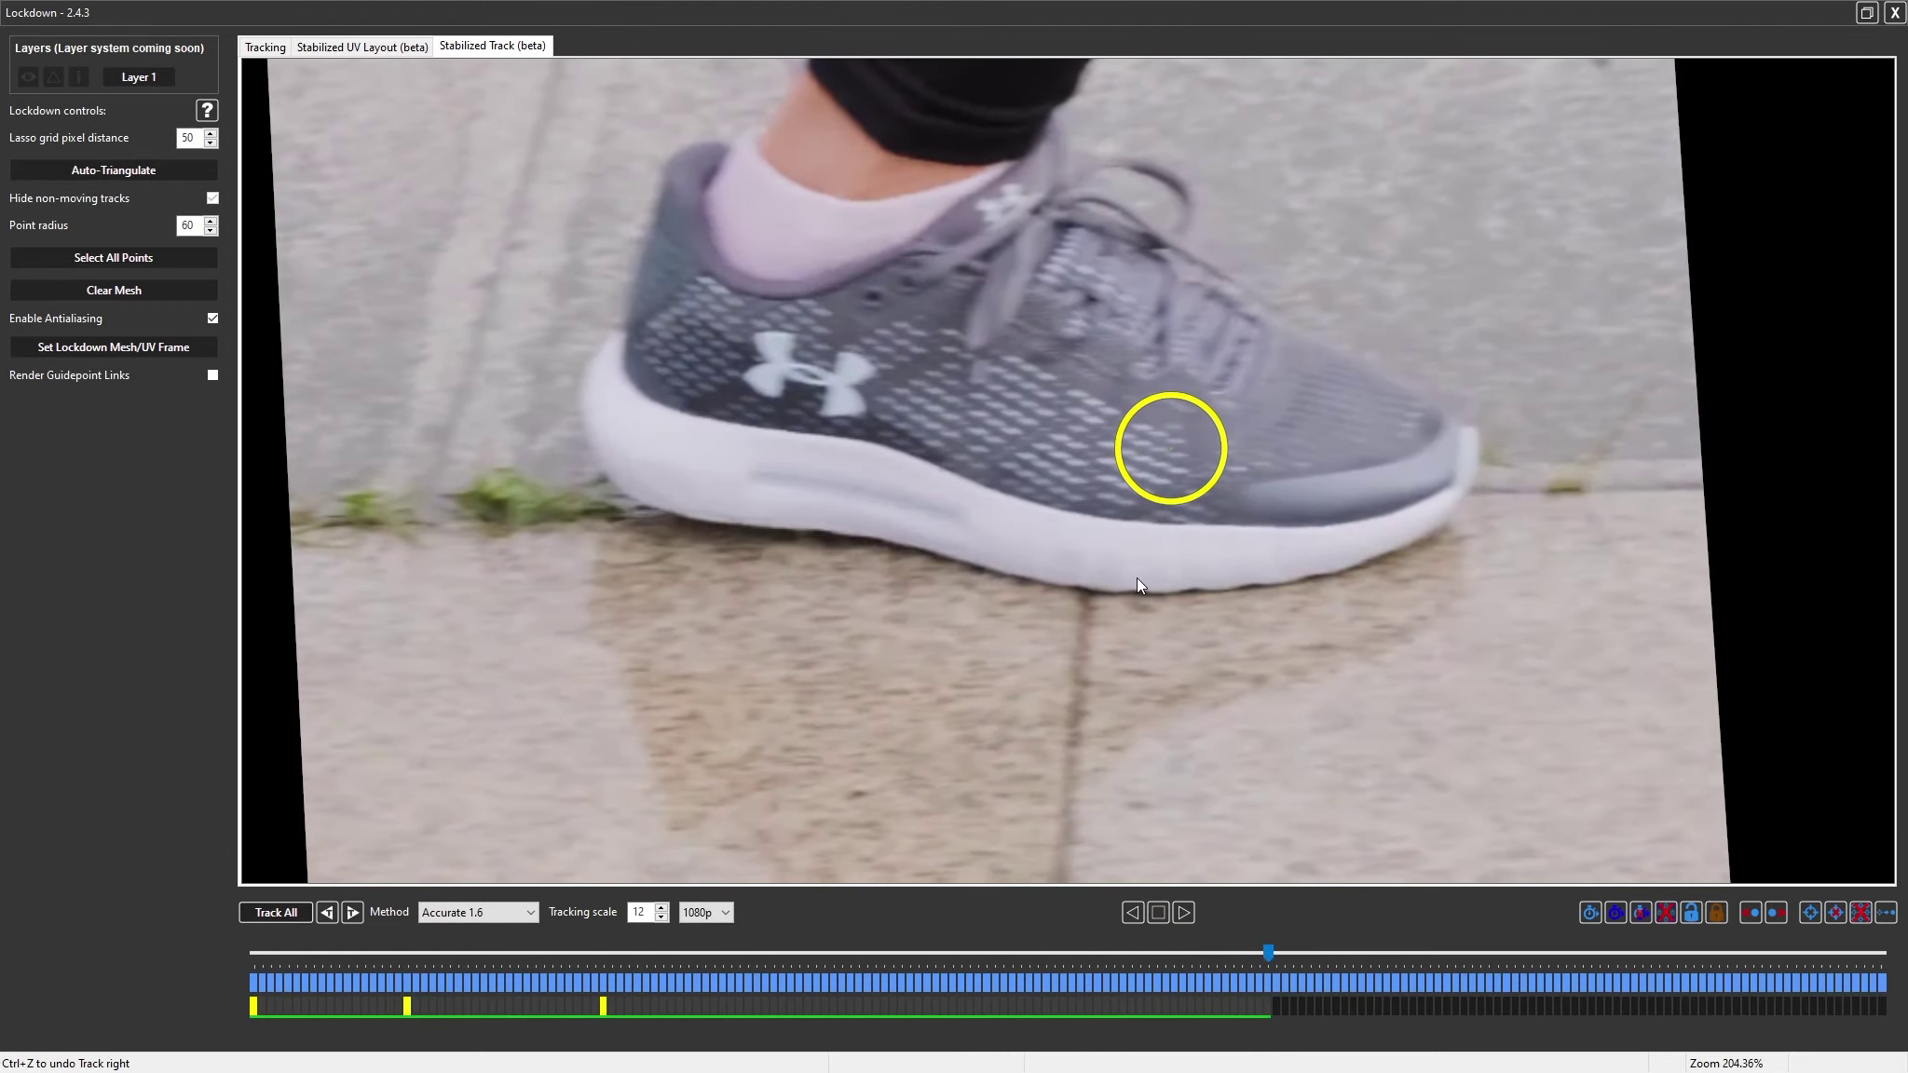
# Correct the toe point where tracking stopped, track it to the clip's end and adjust it on the last frame
pyautogui.moveTo(1172, 460); pyautogui.dragTo(1180, 473)
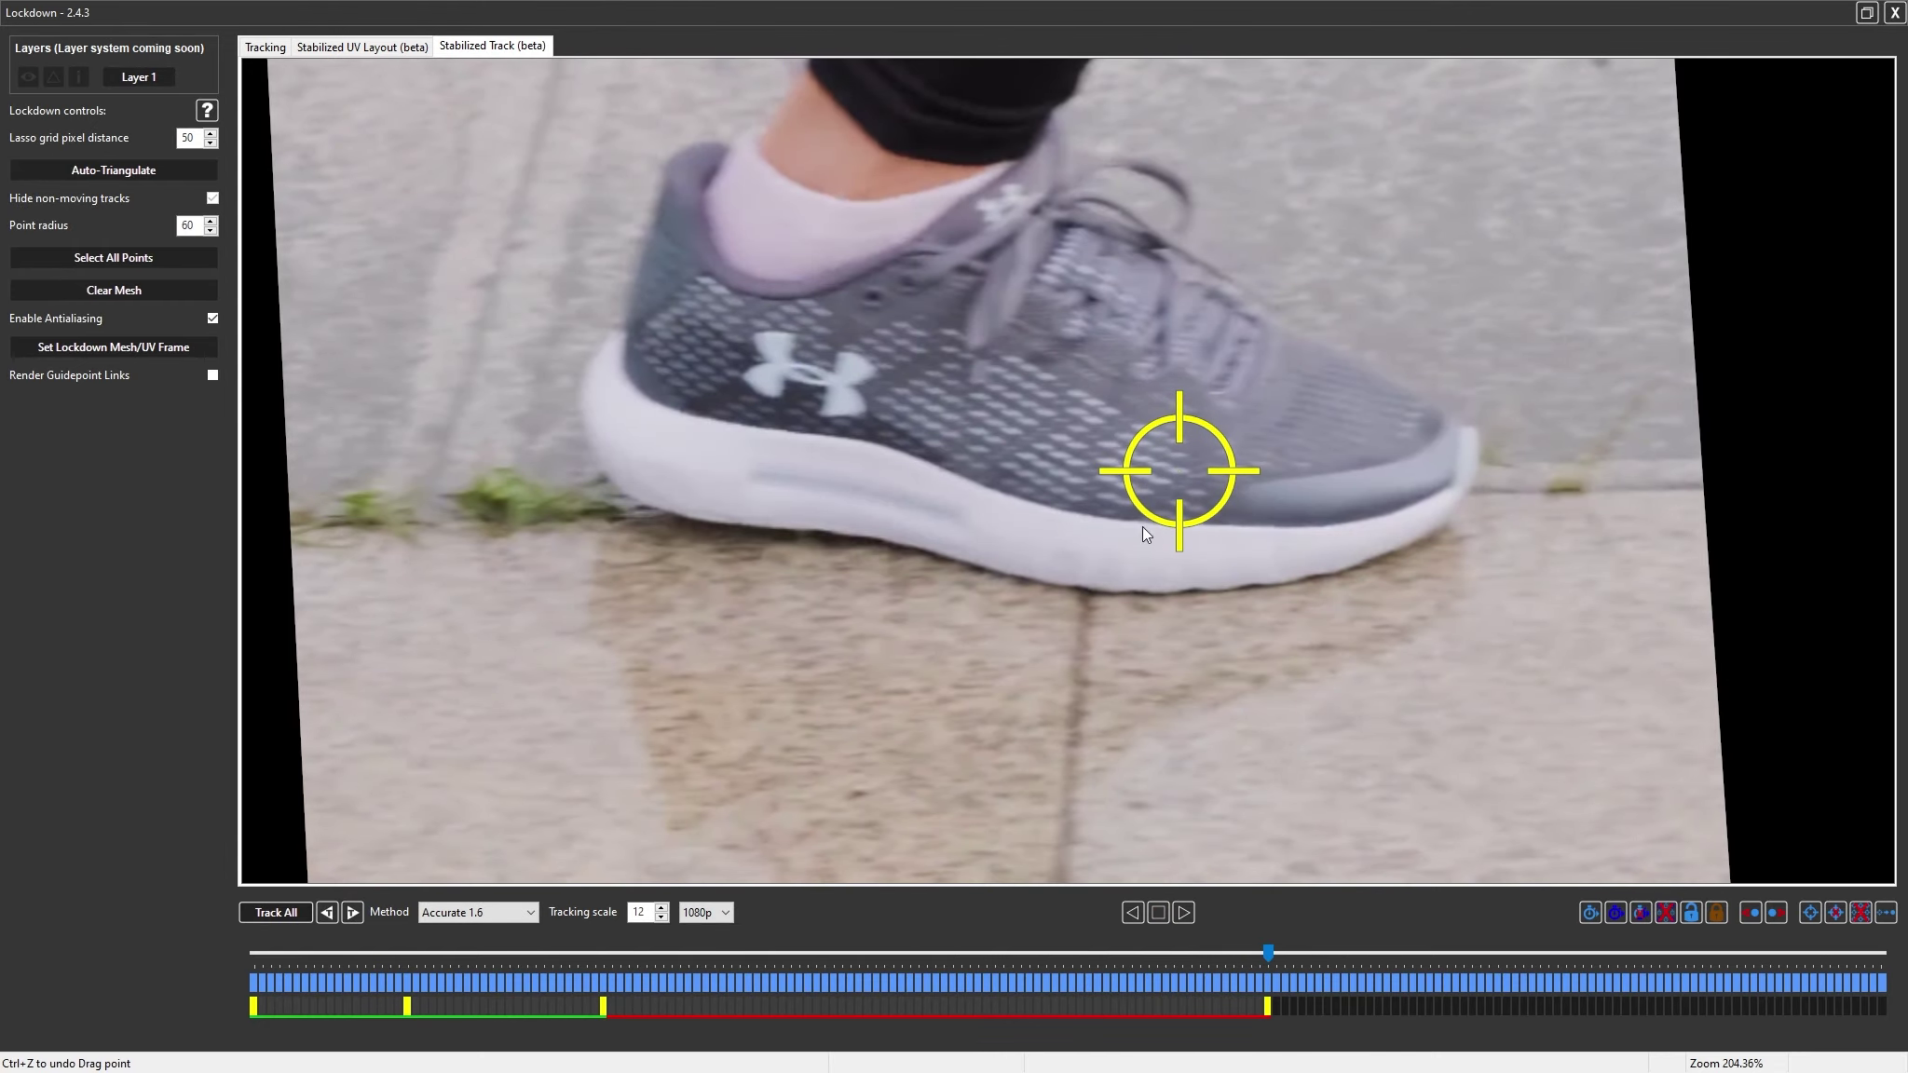
pyautogui.click(350, 914)
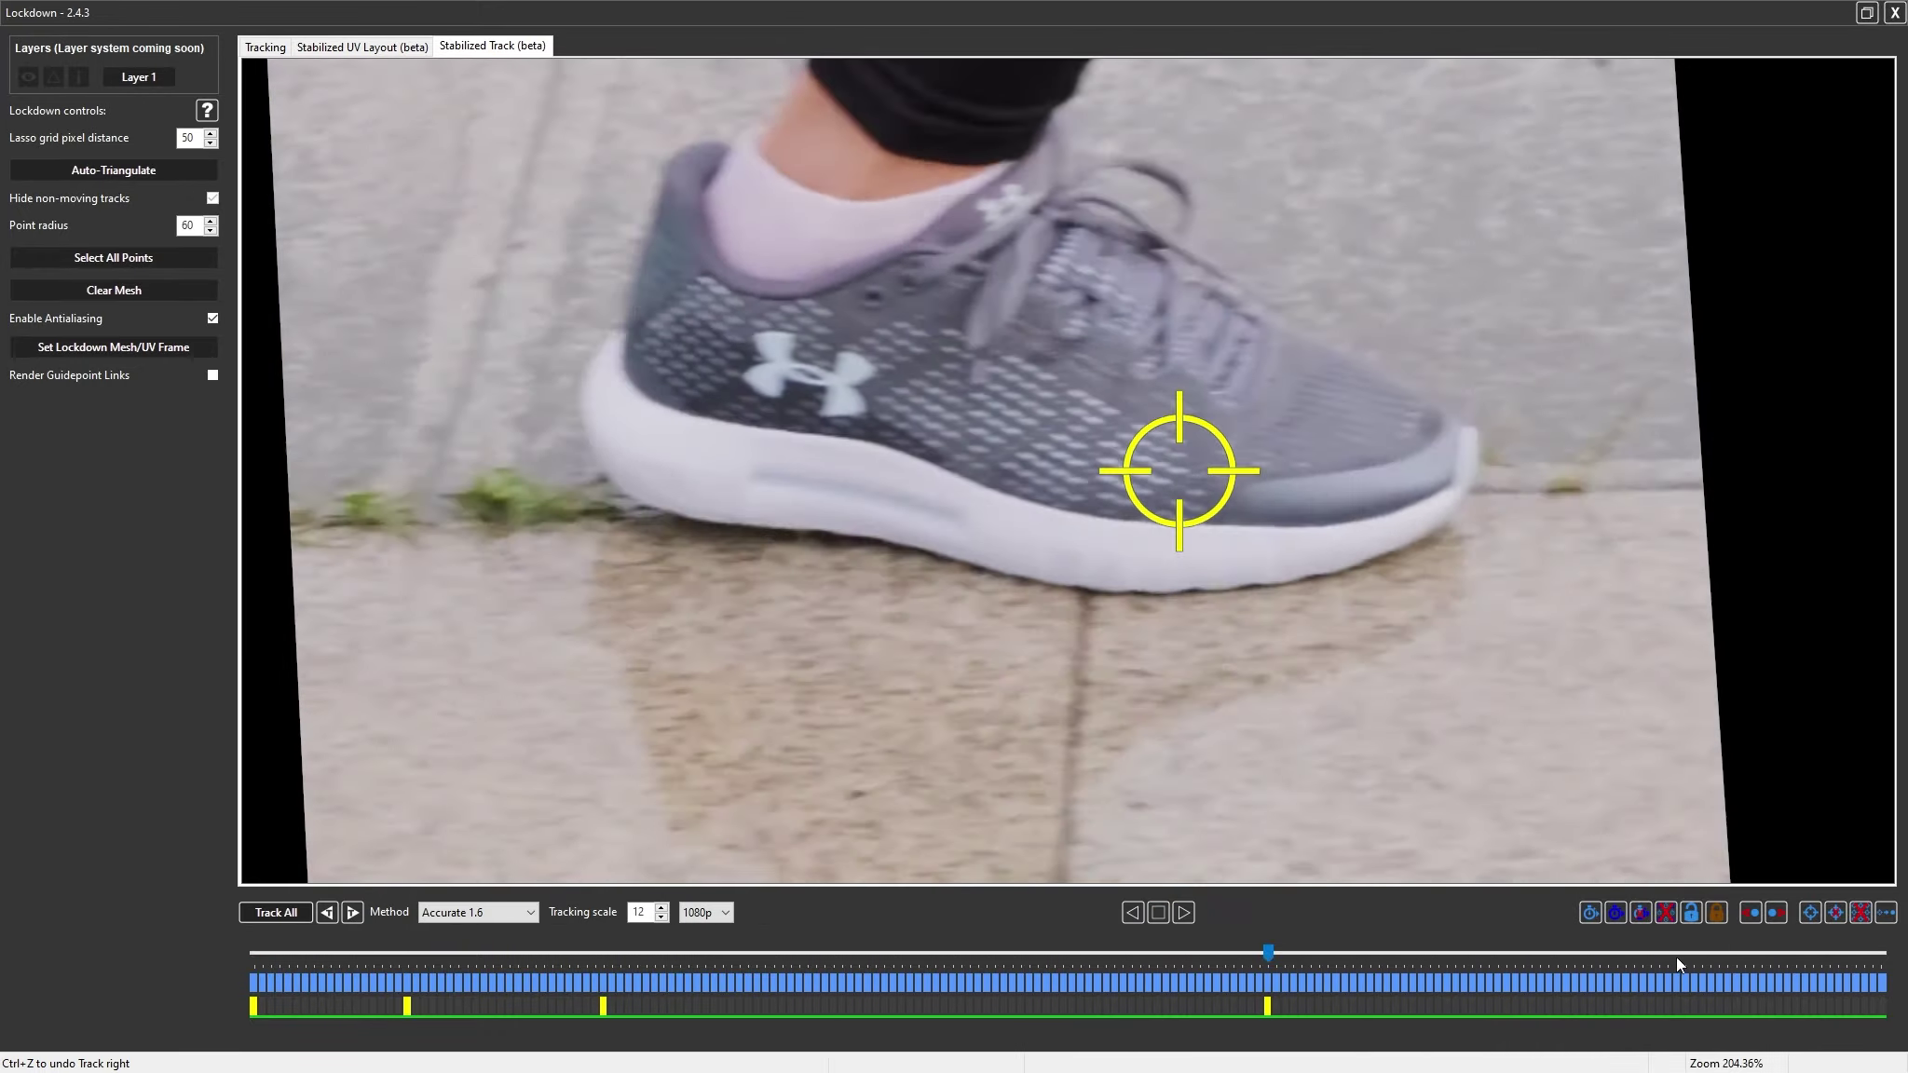
pyautogui.moveTo(1675, 957); pyautogui.dragTo(1906, 971)
pyautogui.moveTo(1224, 442); pyautogui.dragTo(1210, 450)
pyautogui.scroll(-5, 1108, 466)
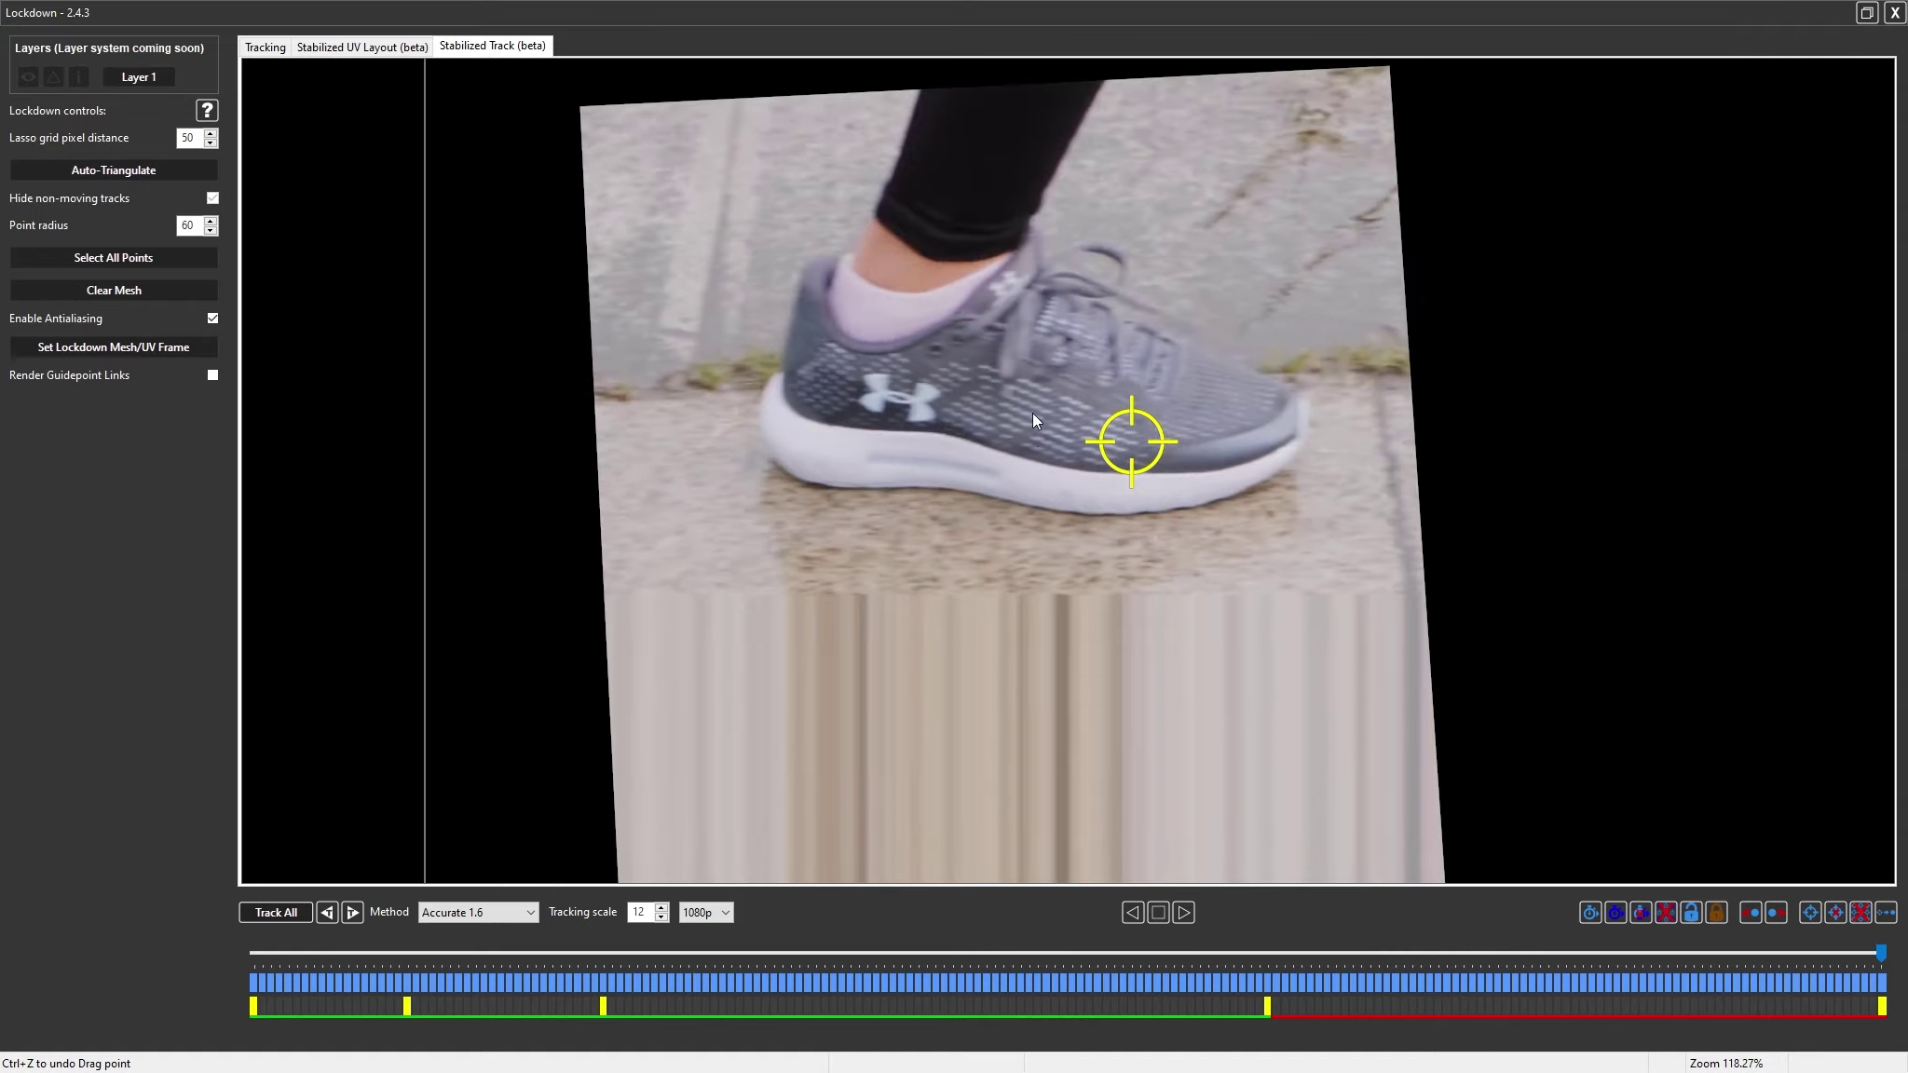
# Check the toe point in the tracking view and the stabilized track view, going back to the first frame
pyautogui.click(262, 47)
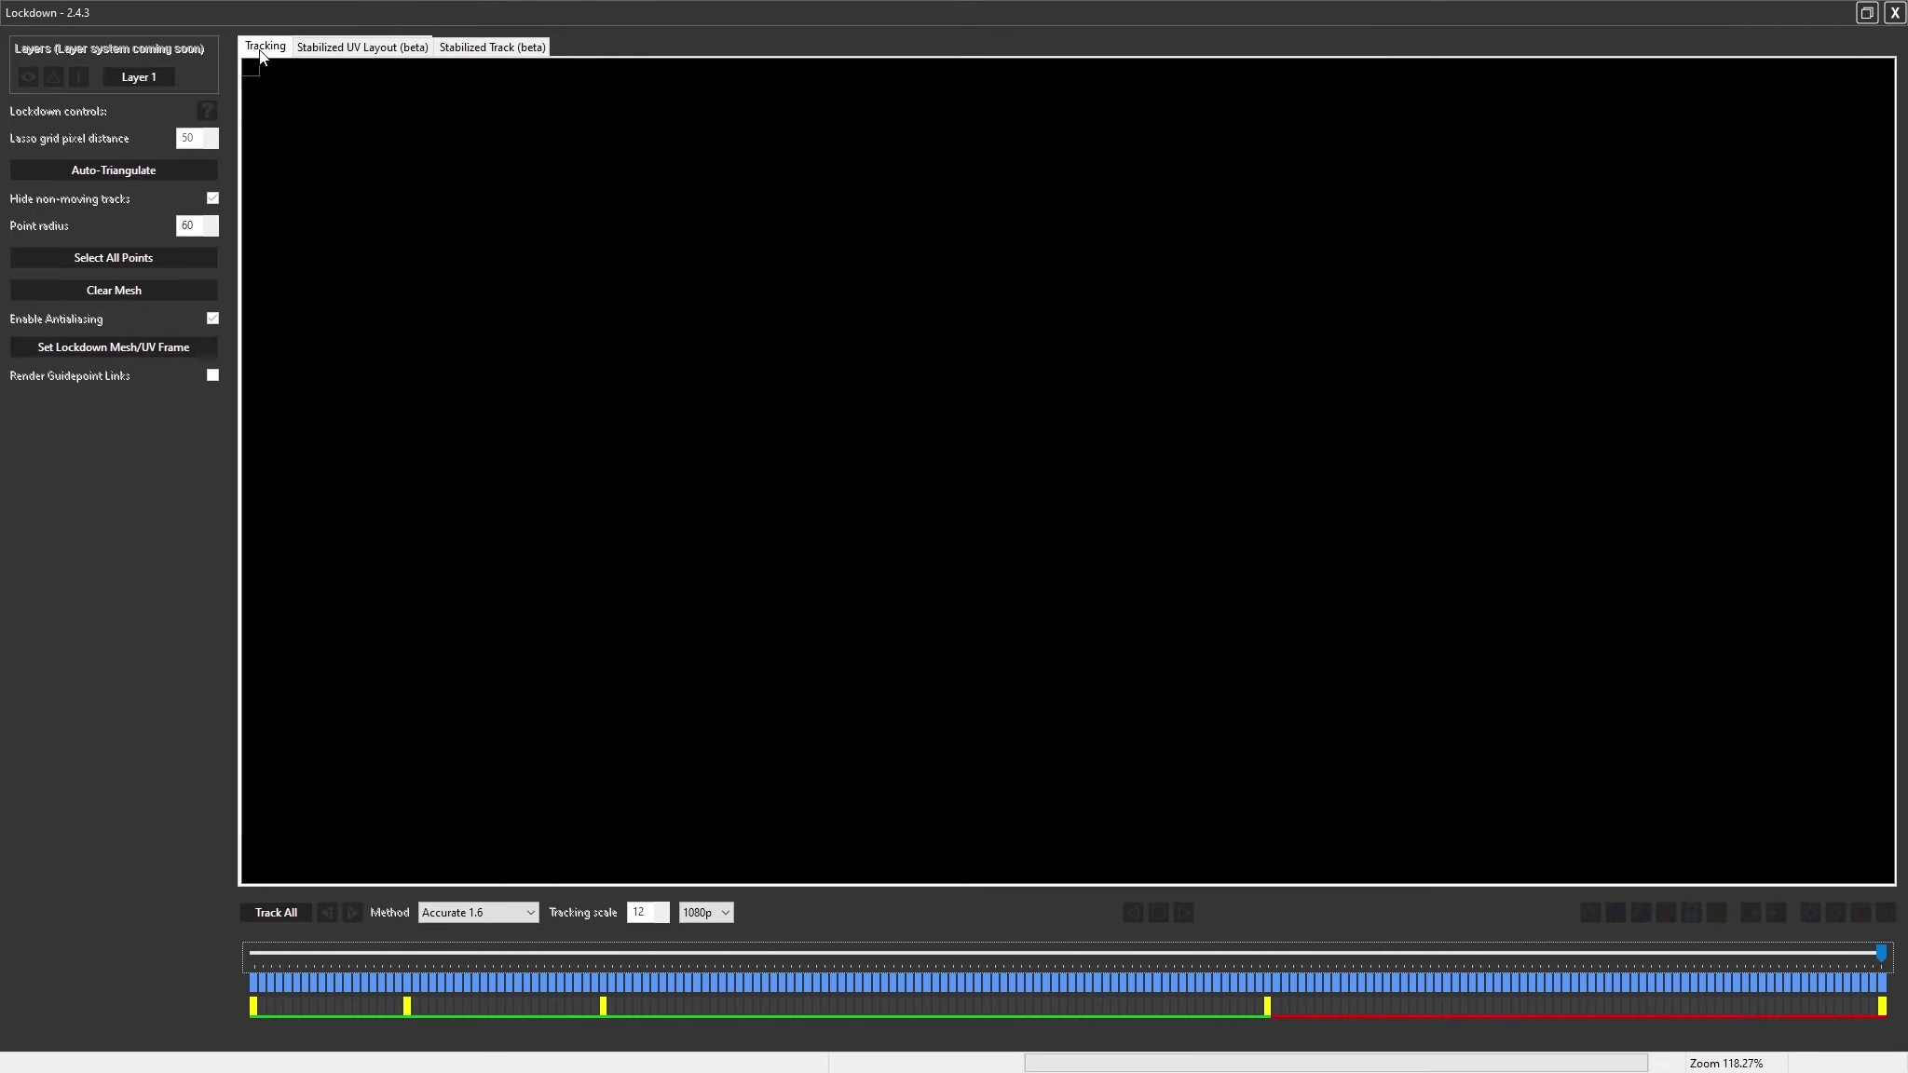
pyautogui.moveTo(1139, 513); pyautogui.dragTo(867, 472)
pyautogui.scroll(-5, 773, 270)
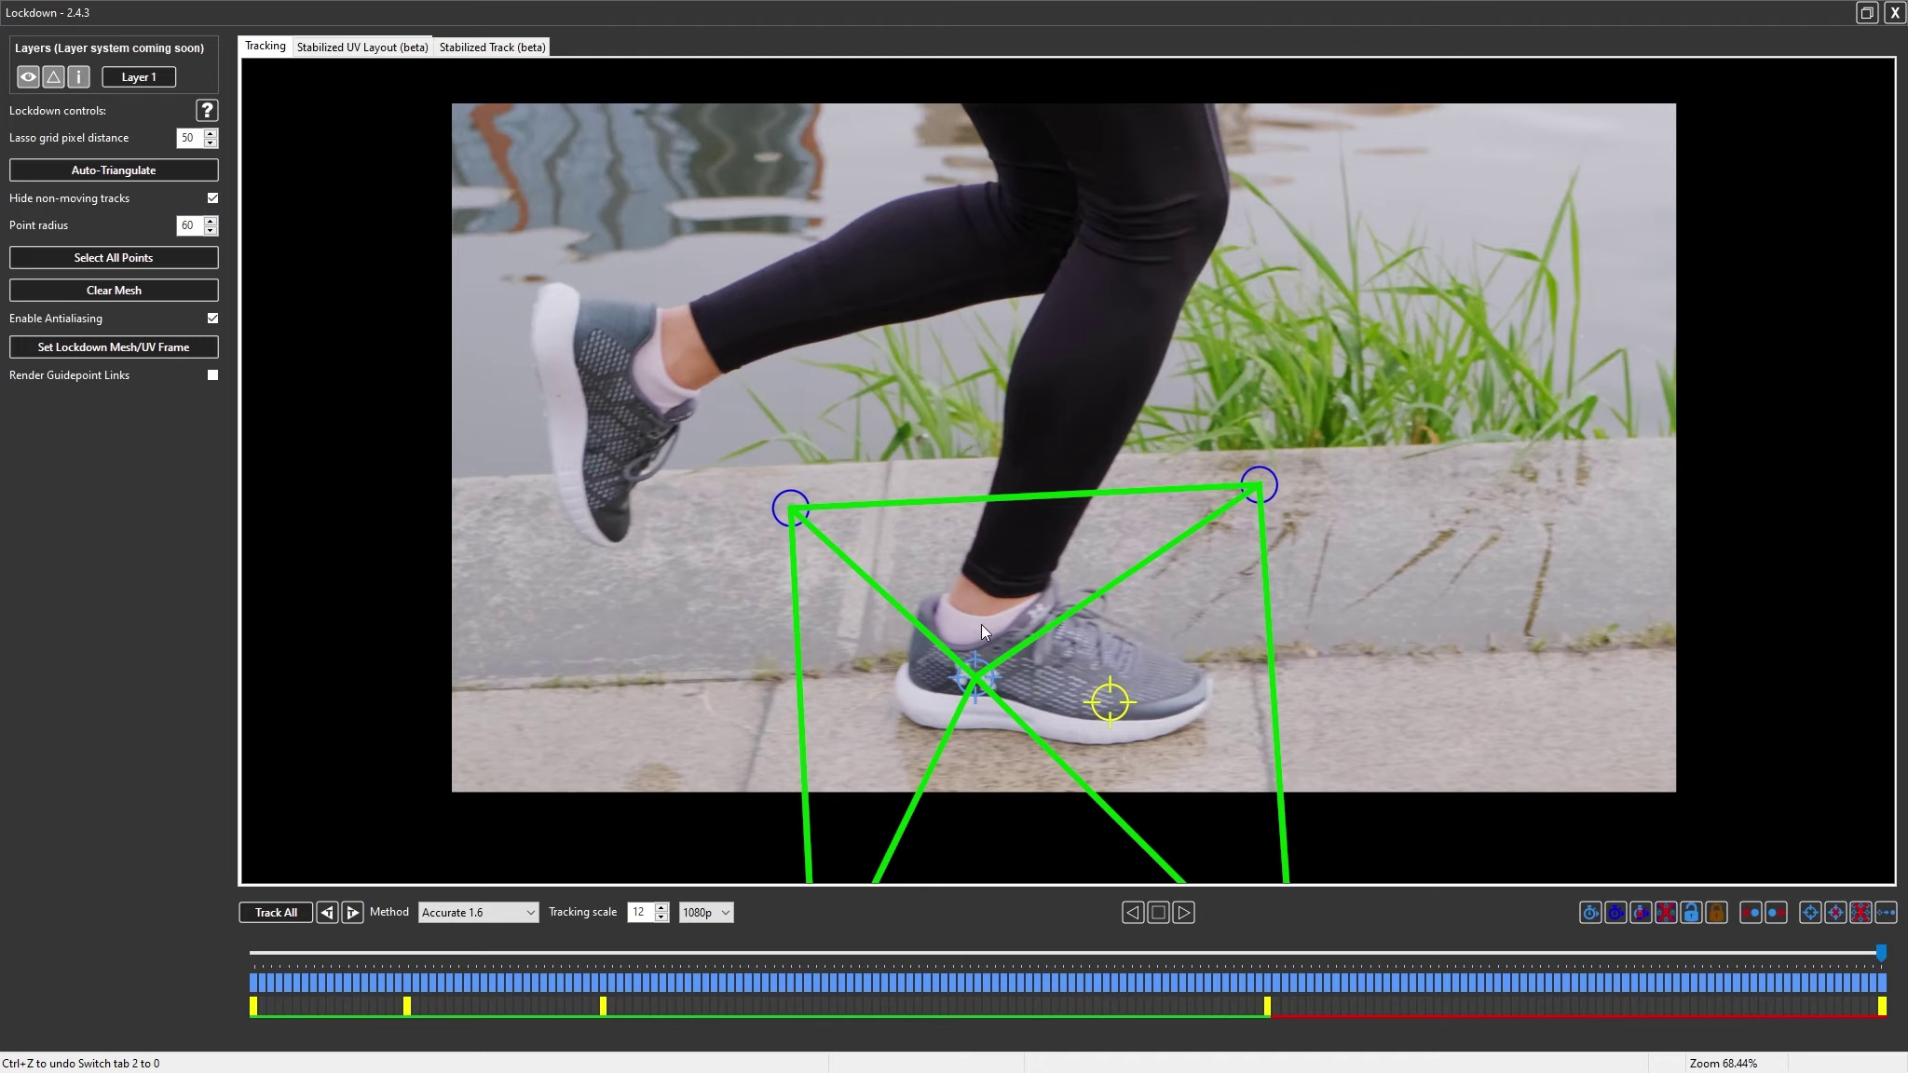
pyautogui.click(686, 477)
pyautogui.moveTo(283, 954); pyautogui.dragTo(101, 939)
pyautogui.click(472, 48)
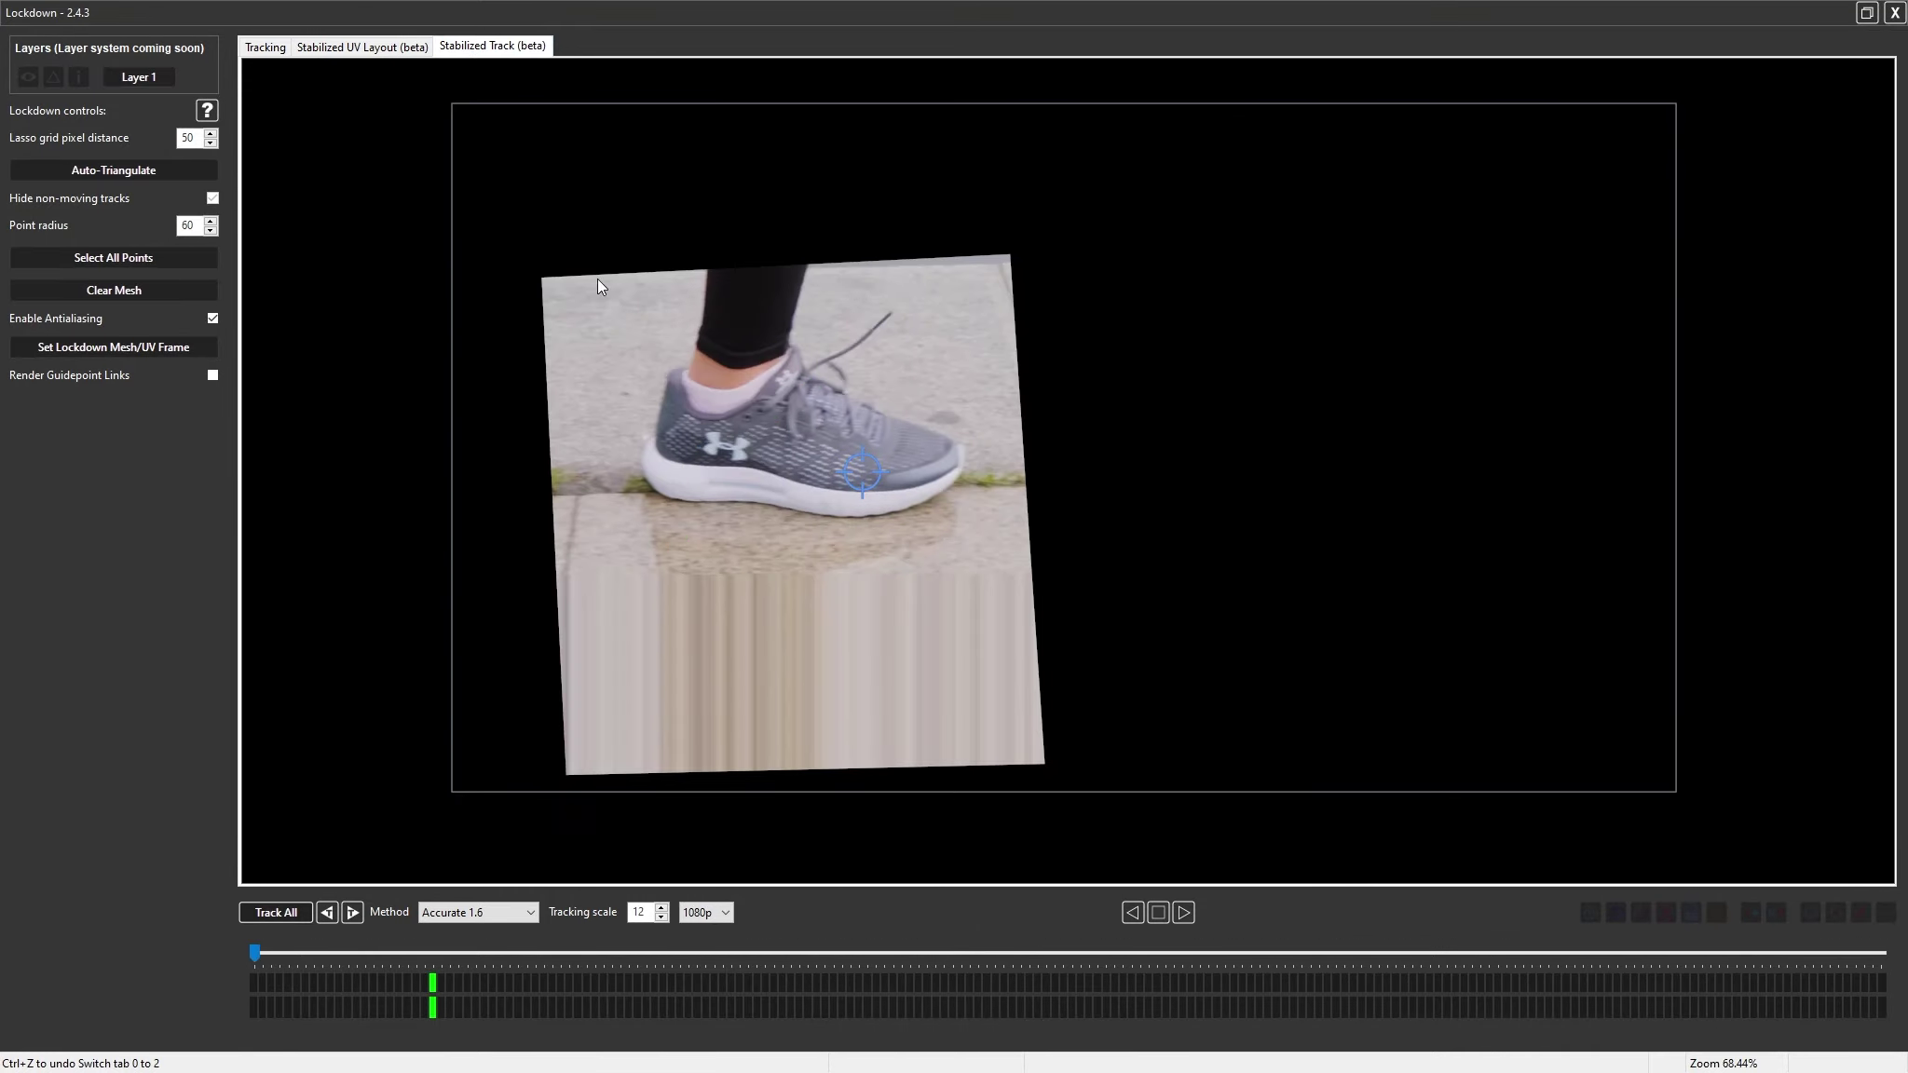
pyautogui.moveTo(250, 954)
pyautogui.mouseDown()
pyautogui.moveTo(1323, 975)
pyautogui.moveTo(1886, 959)
pyautogui.moveTo(1306, 986)
pyautogui.moveTo(757, 952)
pyautogui.moveTo(250, 953)
pyautogui.mouseUp()
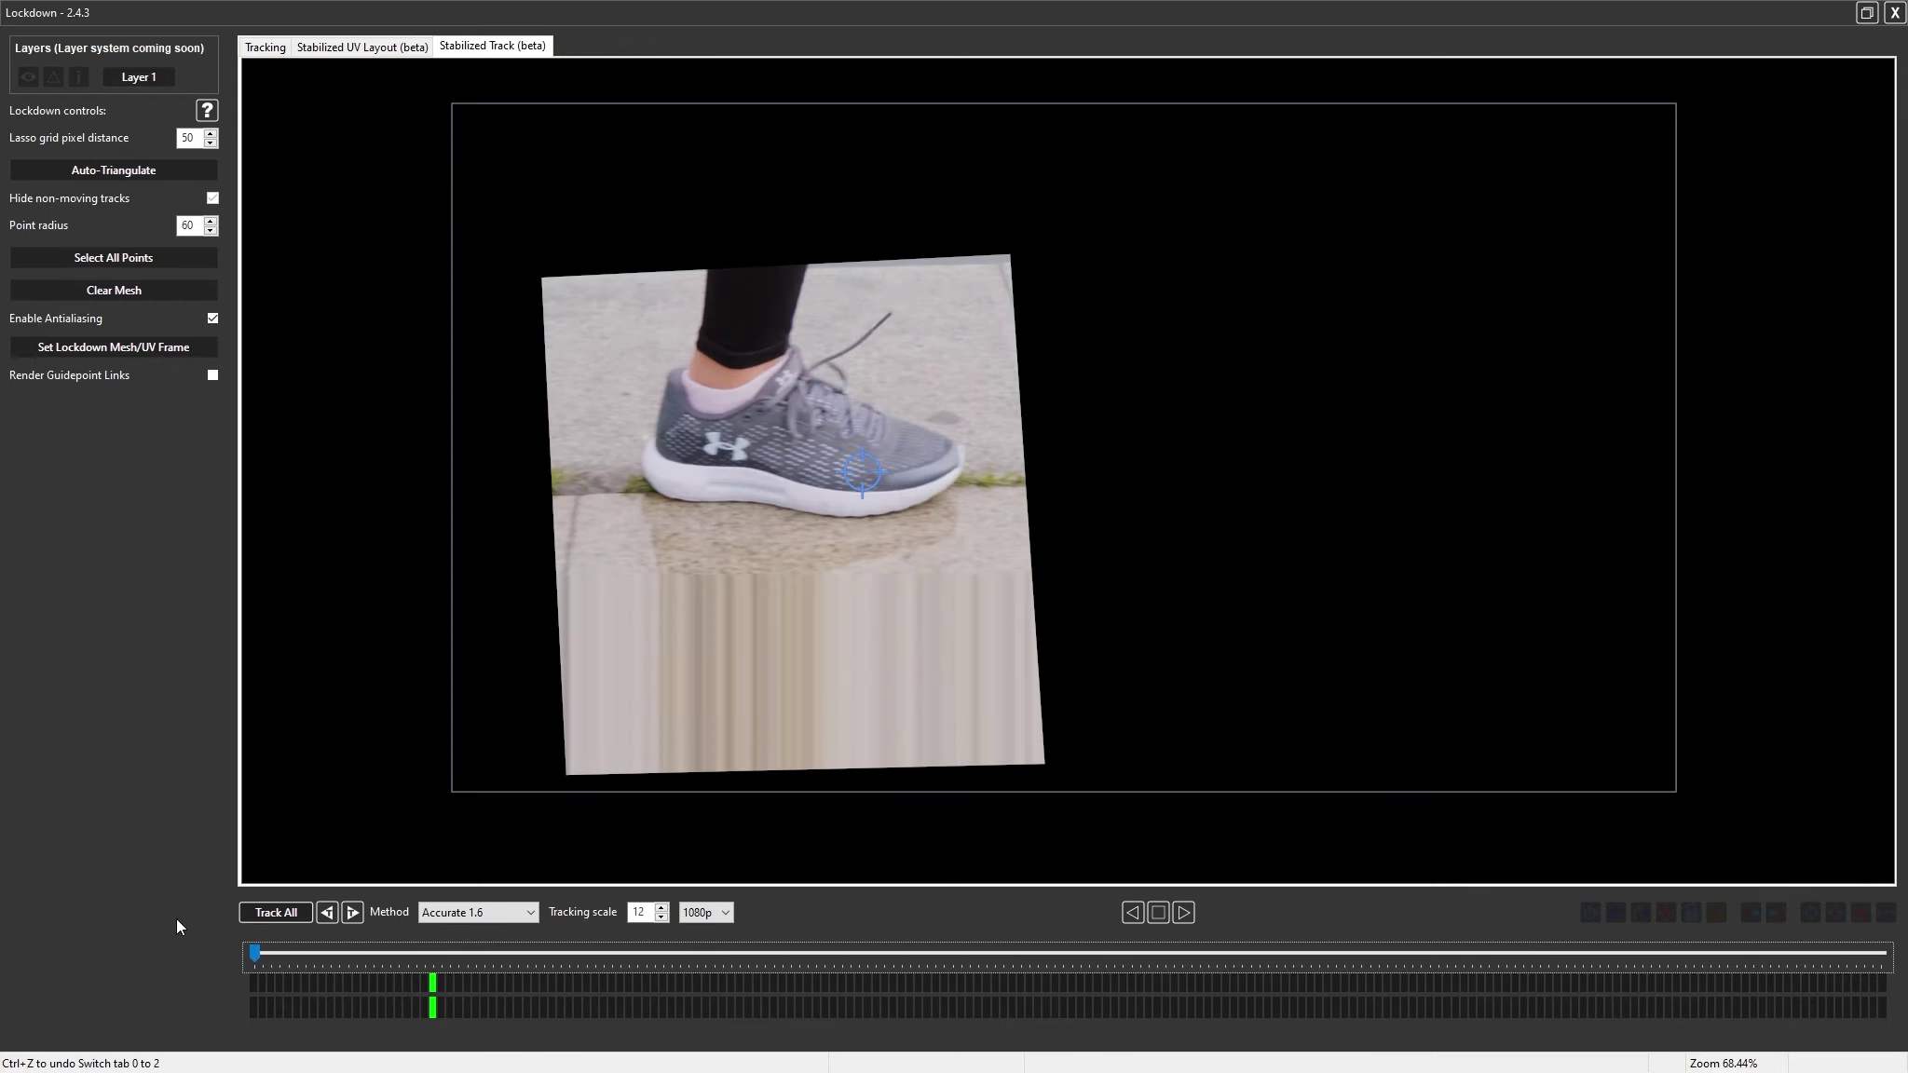
# Clear and auto-triangulate the mesh to include the toe point, and set the Lockdown mesh/UV frame on frame 21
pyautogui.click(265, 46)
pyautogui.moveTo(1190, 592); pyautogui.dragTo(1147, 455)
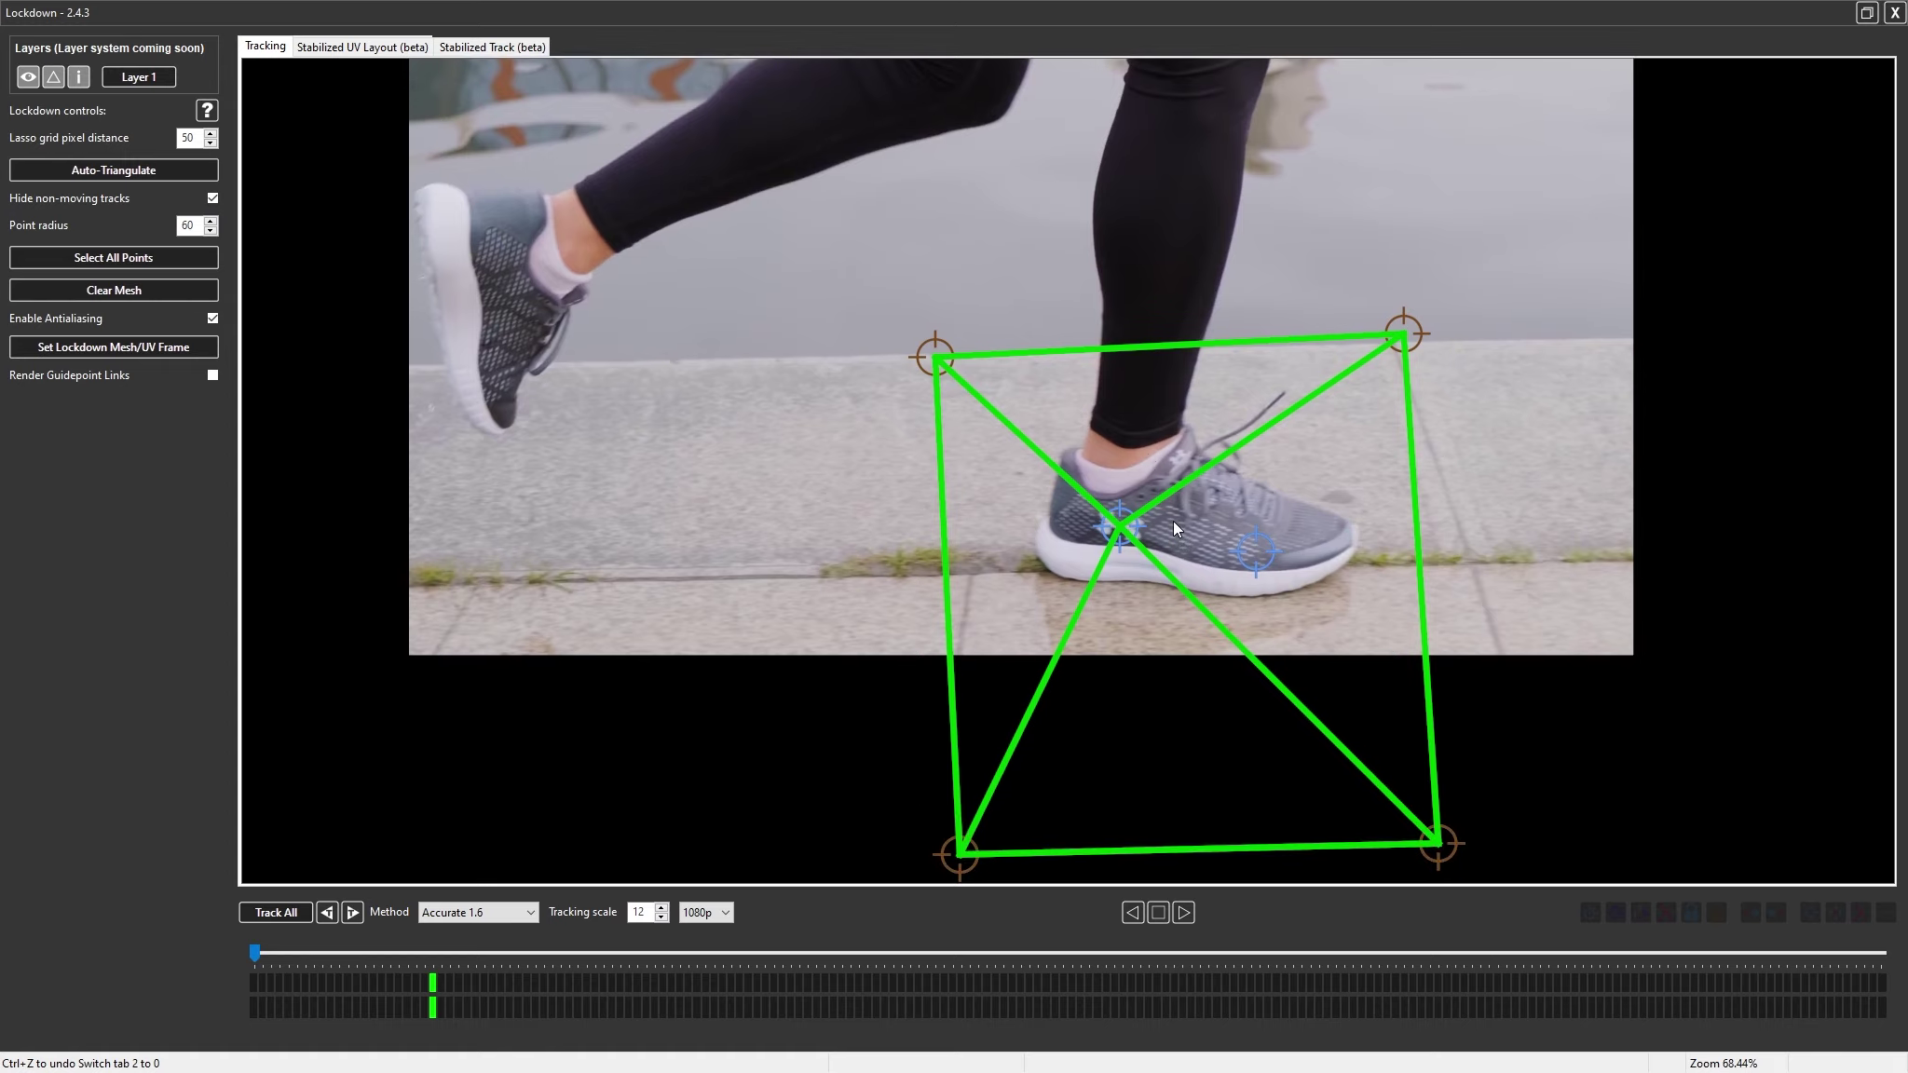
pyautogui.click(185, 297)
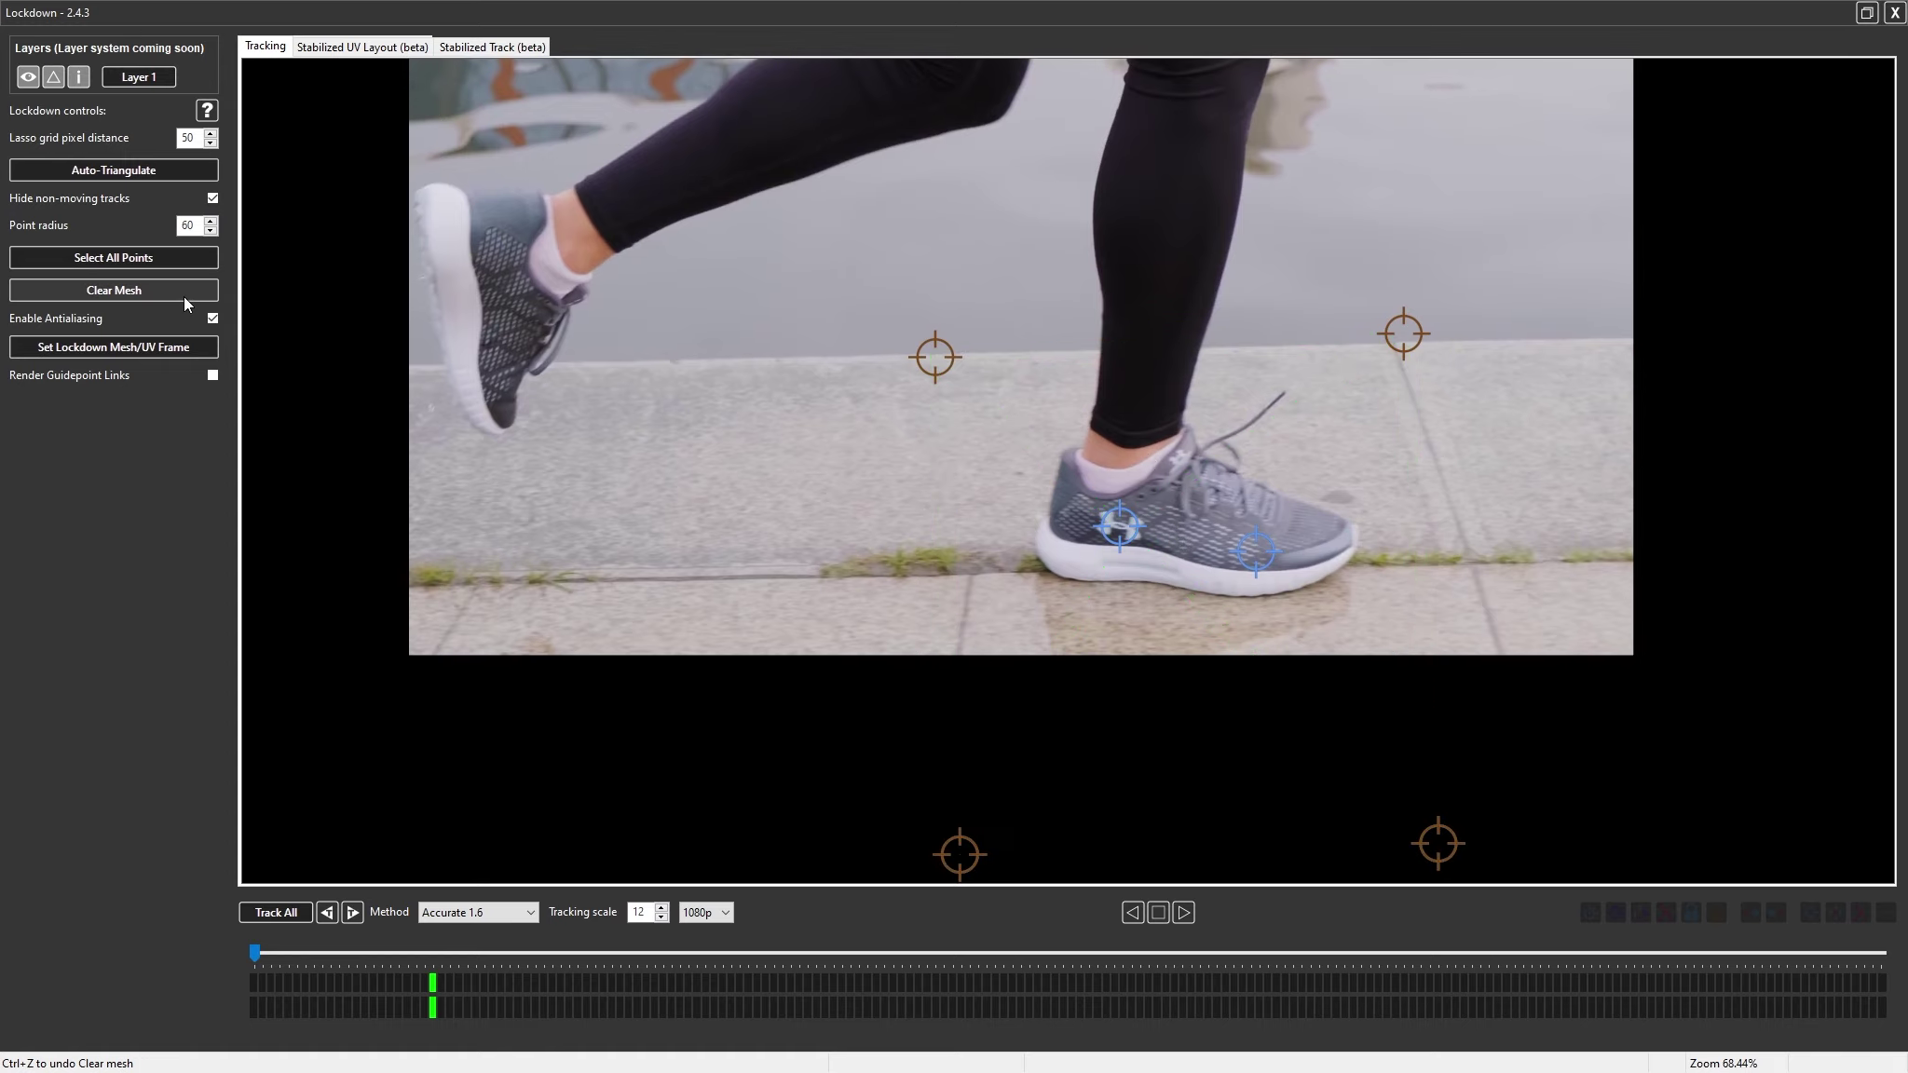
pyautogui.click(161, 170)
pyautogui.moveTo(257, 962); pyautogui.dragTo(434, 1006)
# Set the layer's expansion interpolation to (2) Position/scale/rotate and check the mesh between frame 21 and the first frame
pyautogui.click(78, 76)
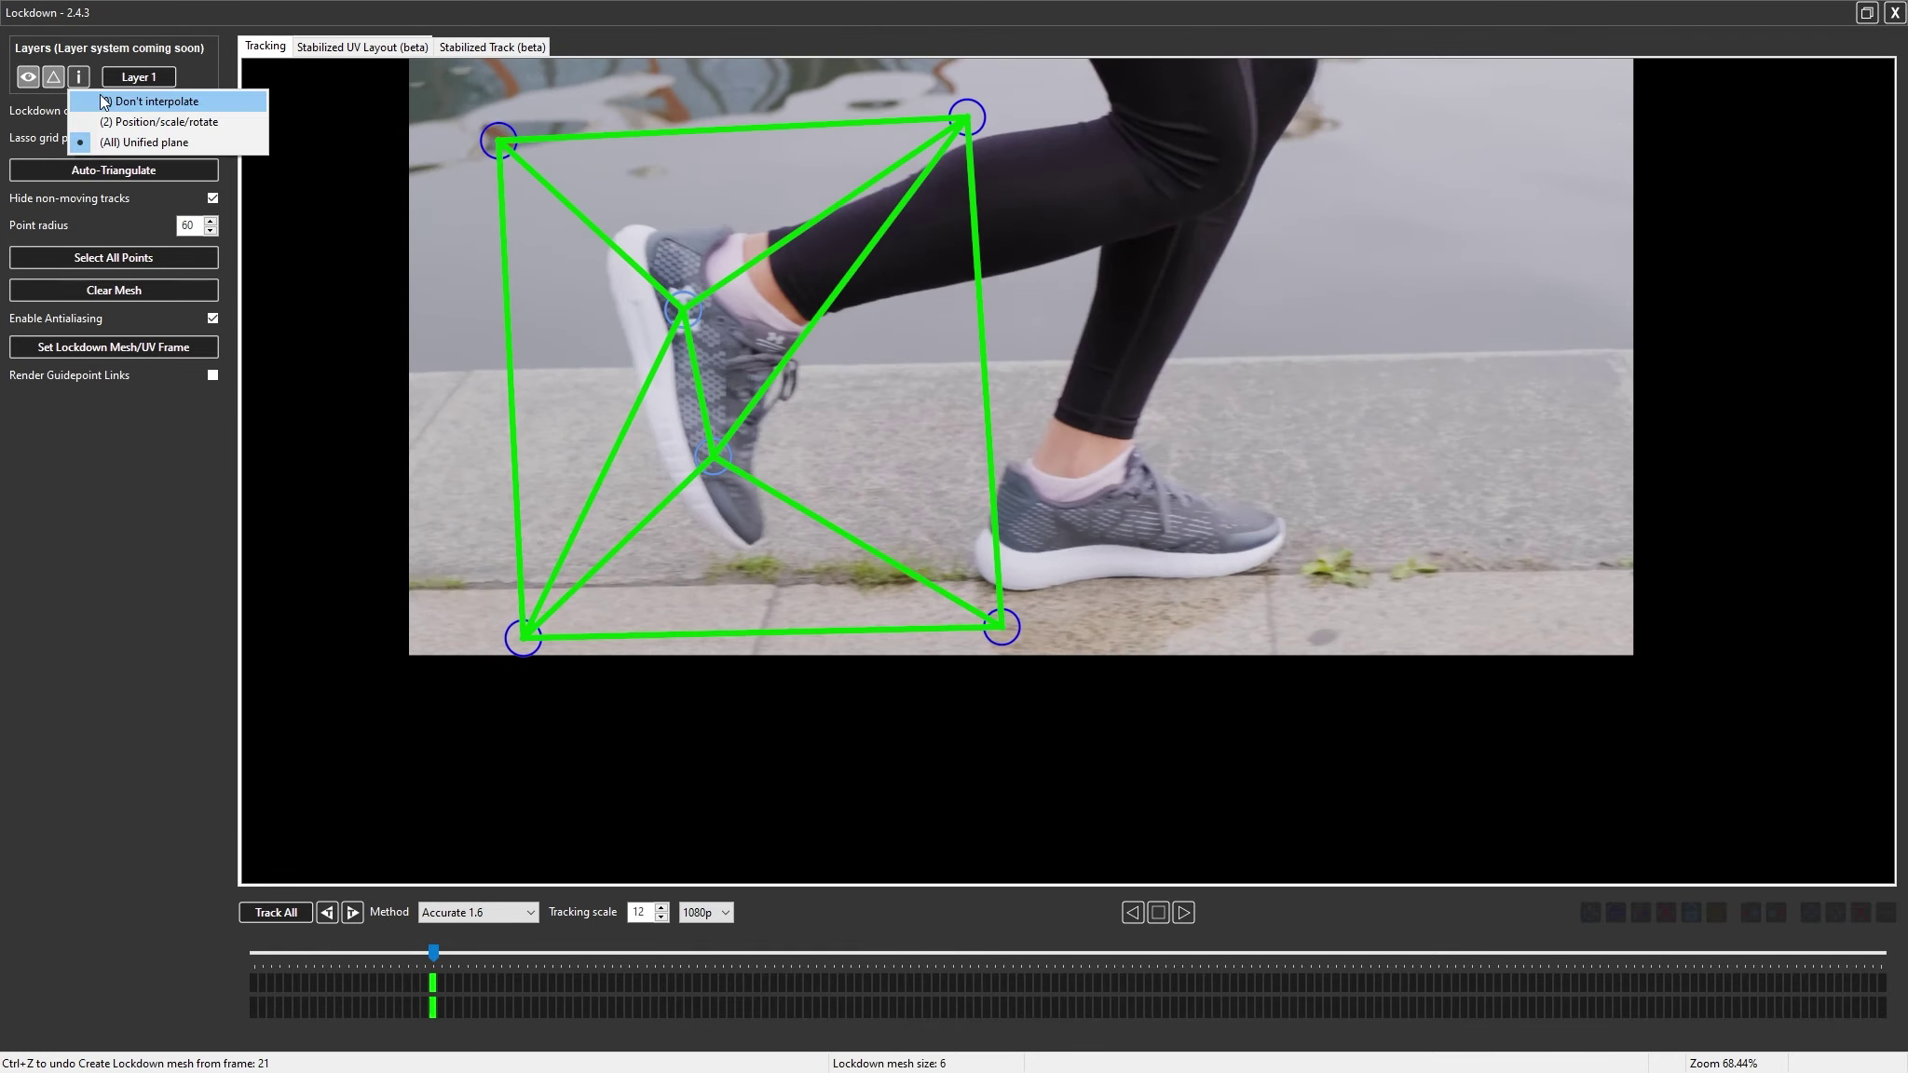
pyautogui.click(102, 100)
pyautogui.click(79, 76)
pyautogui.click(103, 121)
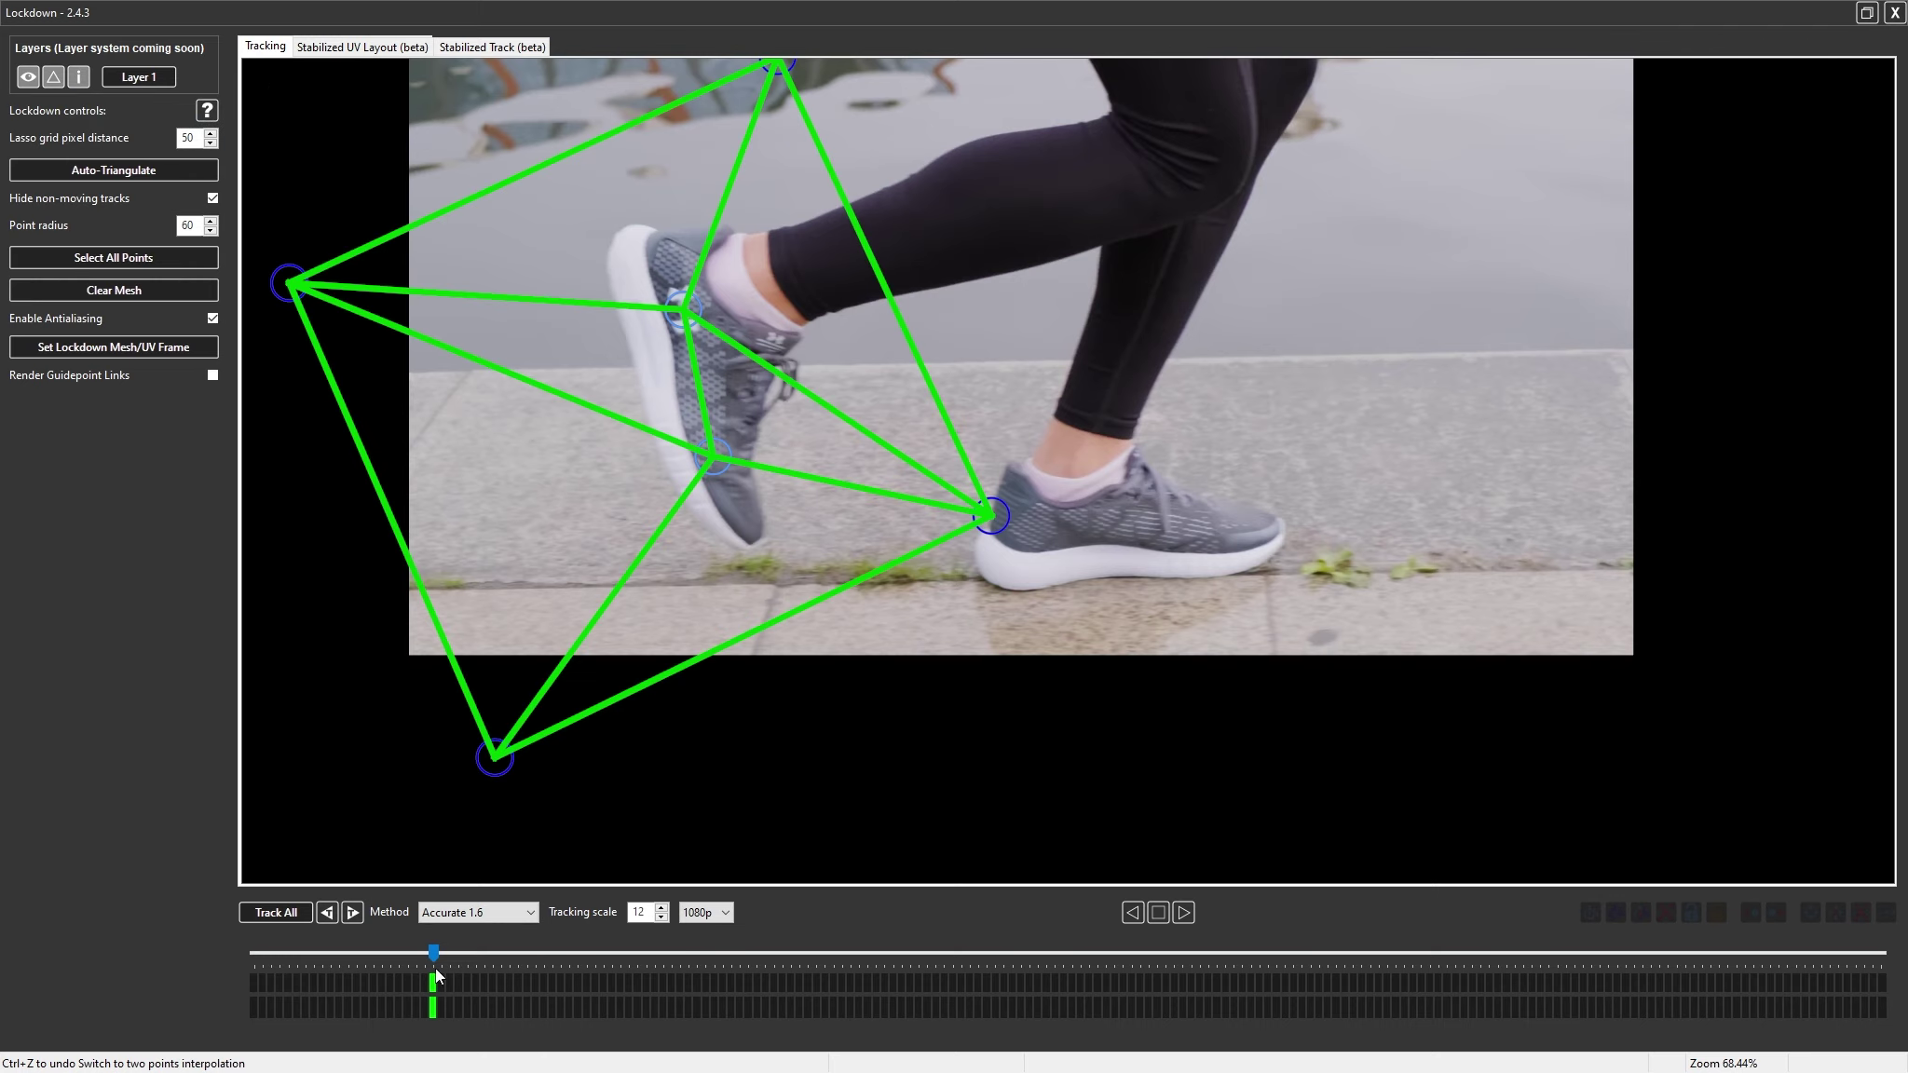
pyautogui.moveTo(433, 952); pyautogui.dragTo(188, 952)
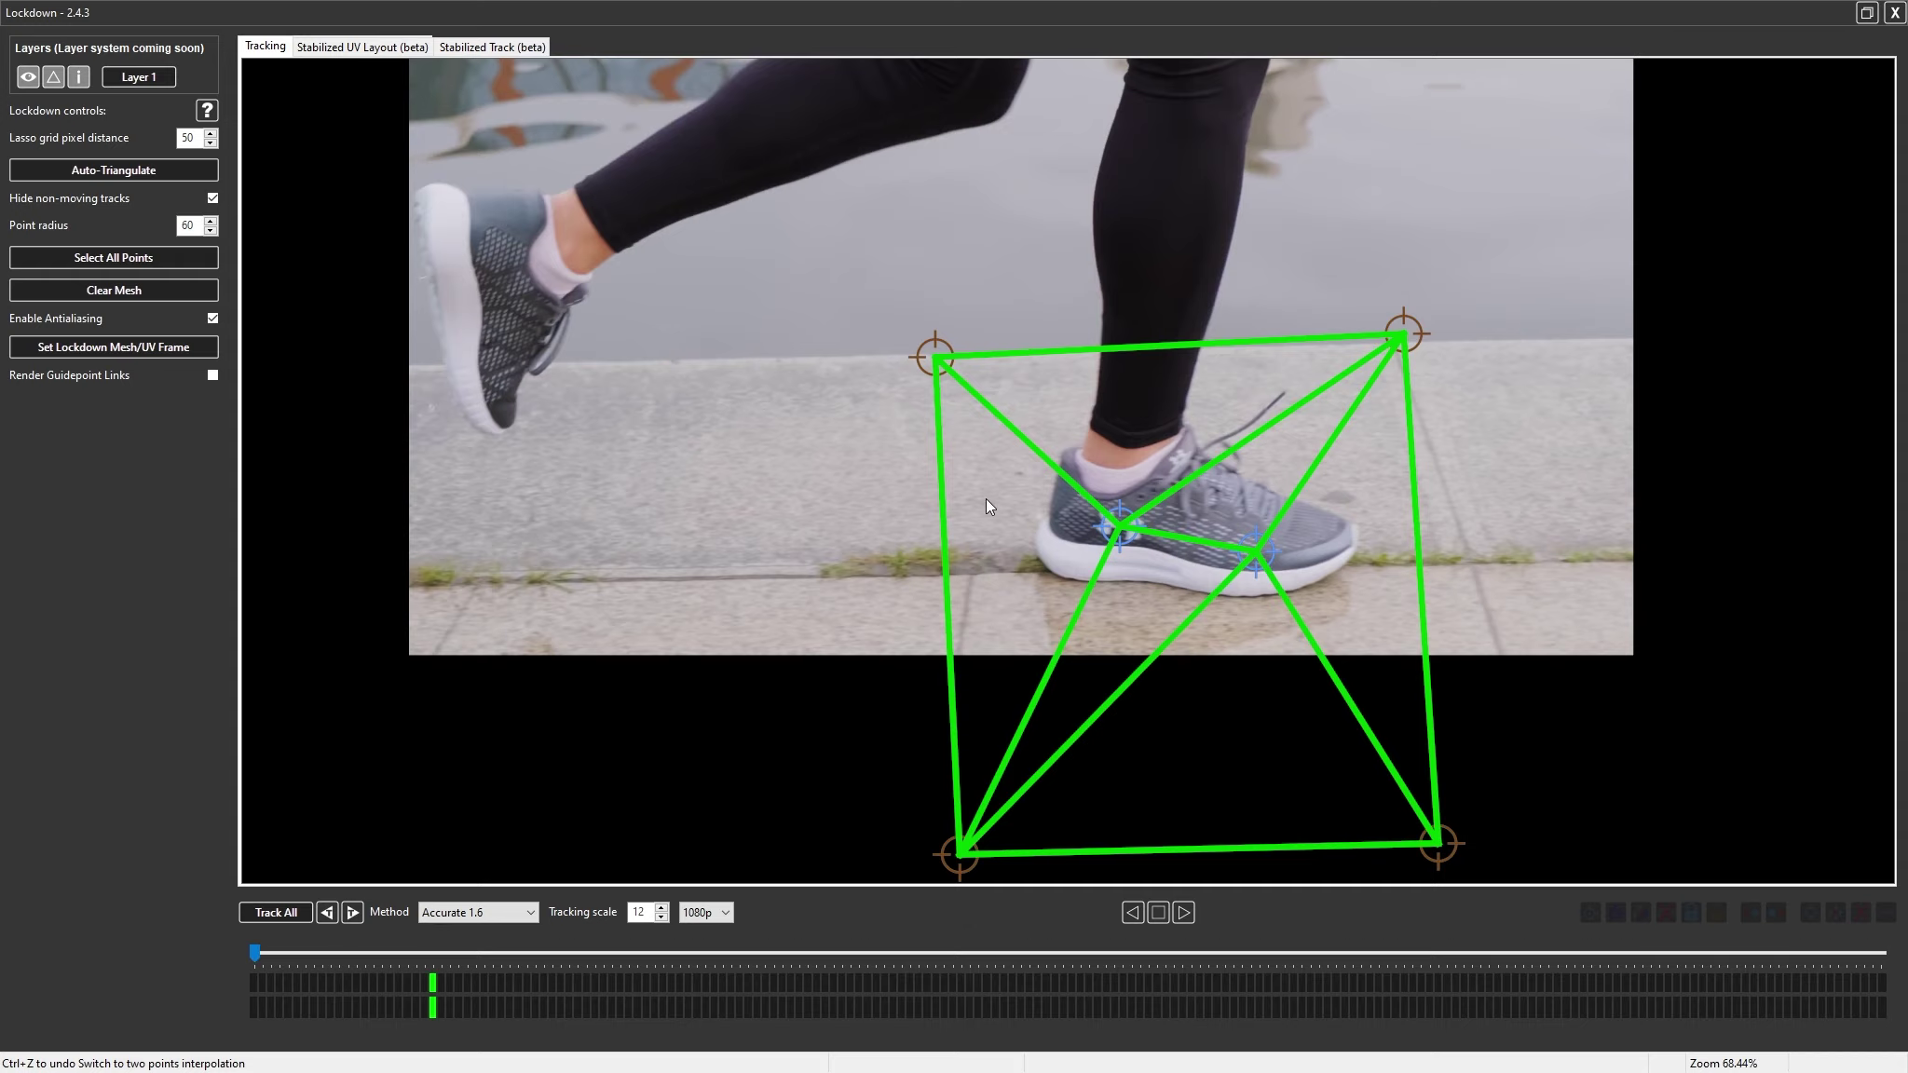
# Try the Don't interpolate option on the layer and examine the outer mesh points over the first frames
pyautogui.click(80, 77)
pyautogui.click(80, 97)
pyautogui.moveTo(255, 952); pyautogui.dragTo(270, 952)
pyautogui.moveTo(1020, 586)
pyautogui.mouseDown()
pyautogui.moveTo(1138, 427)
pyautogui.moveTo(1016, 419)
pyautogui.mouseUp()
pyautogui.click(1026, 404)
pyautogui.moveTo(272, 956); pyautogui.dragTo(119, 1012)
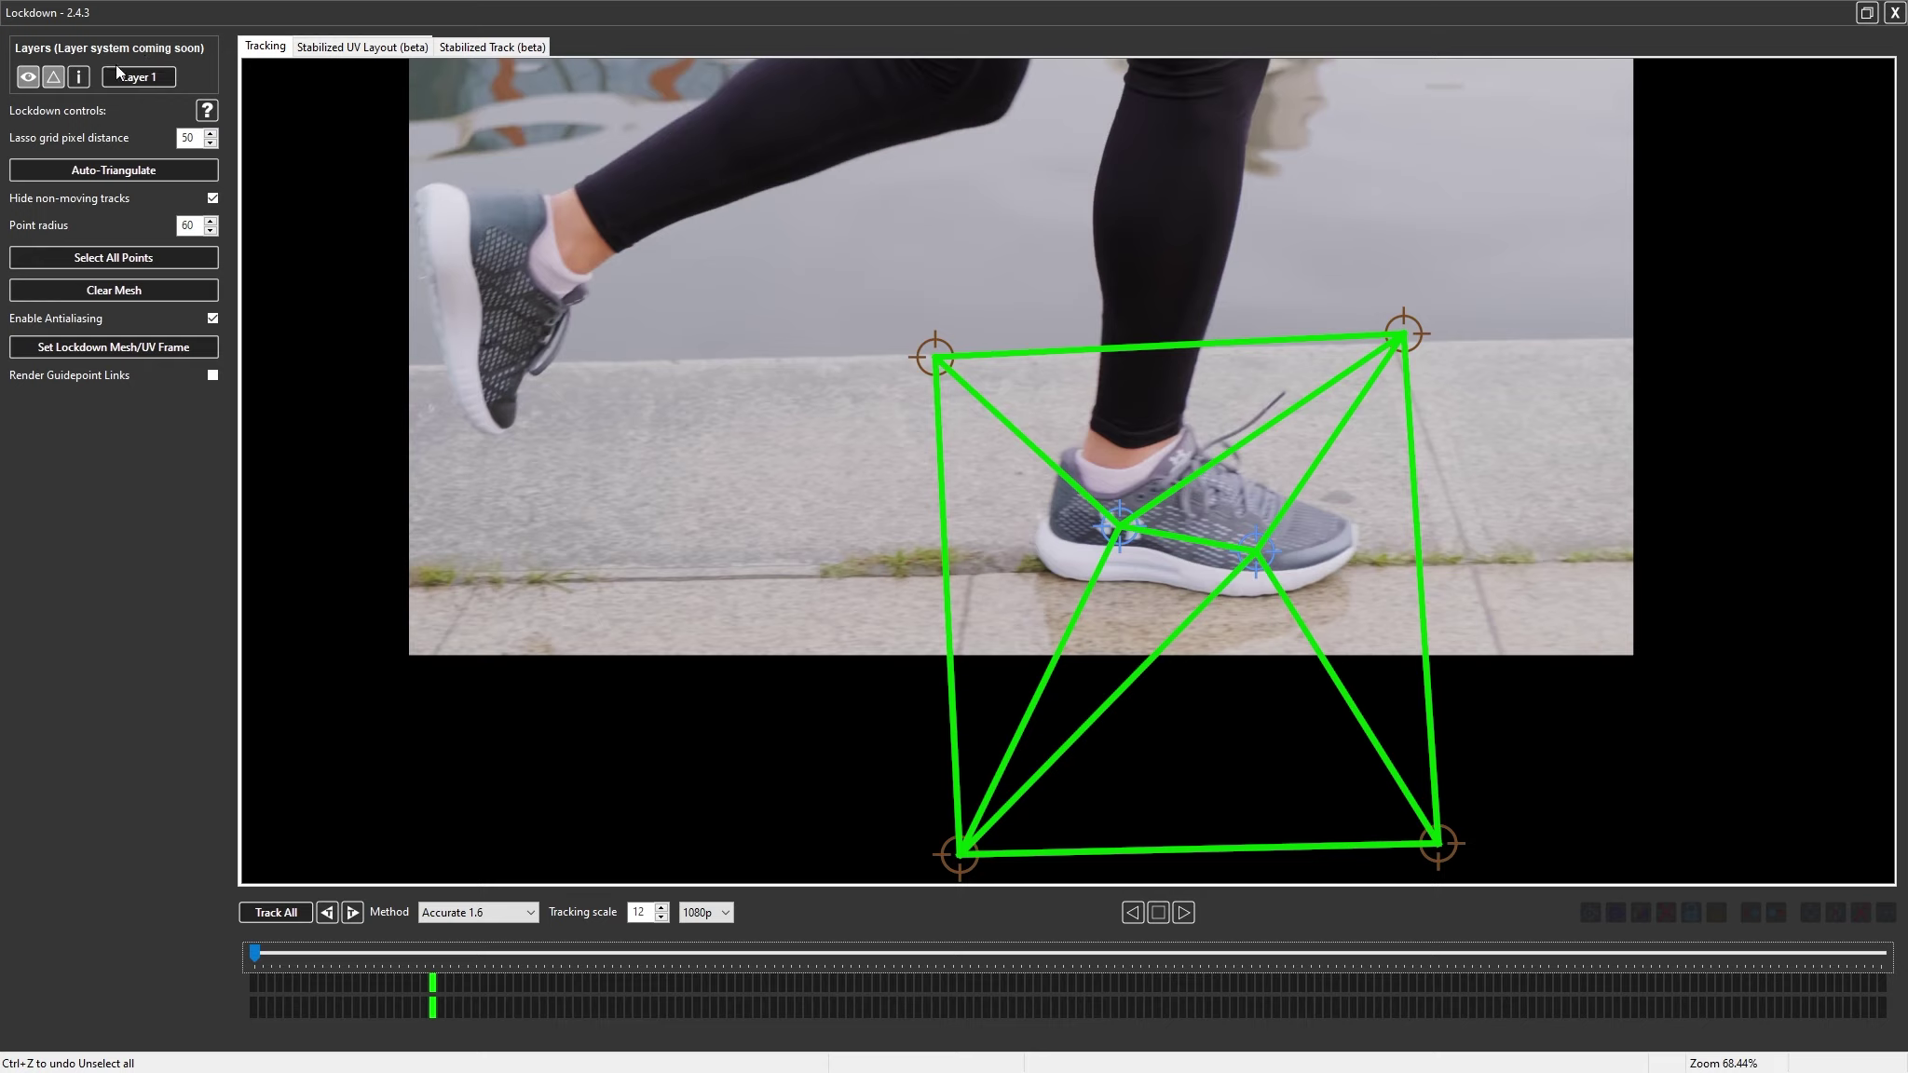
# Switch the layer back to (2) Position/scale/rotate interpolation and set the Lockdown mesh/UV frame on frame 21
pyautogui.click(82, 74)
pyautogui.click(95, 121)
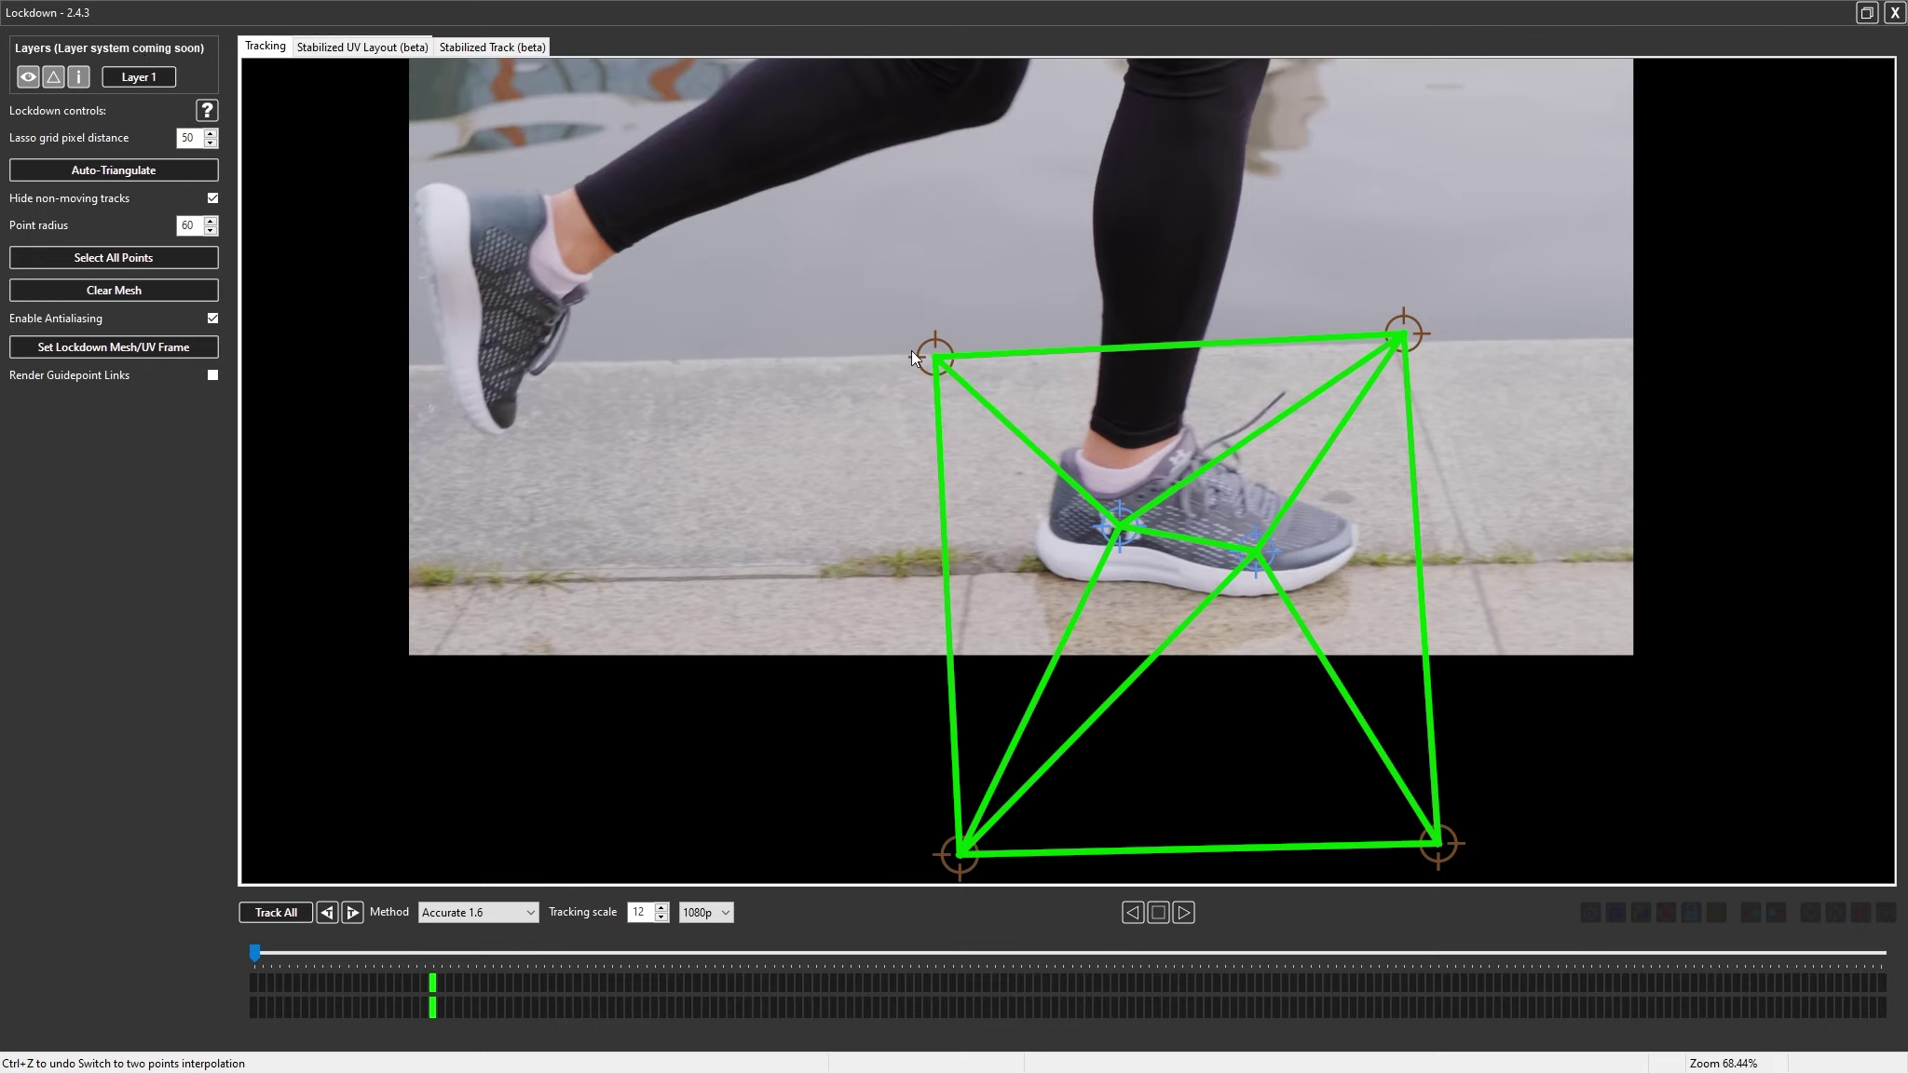
pyautogui.moveTo(259, 952); pyautogui.dragTo(435, 1036)
pyautogui.click(163, 344)
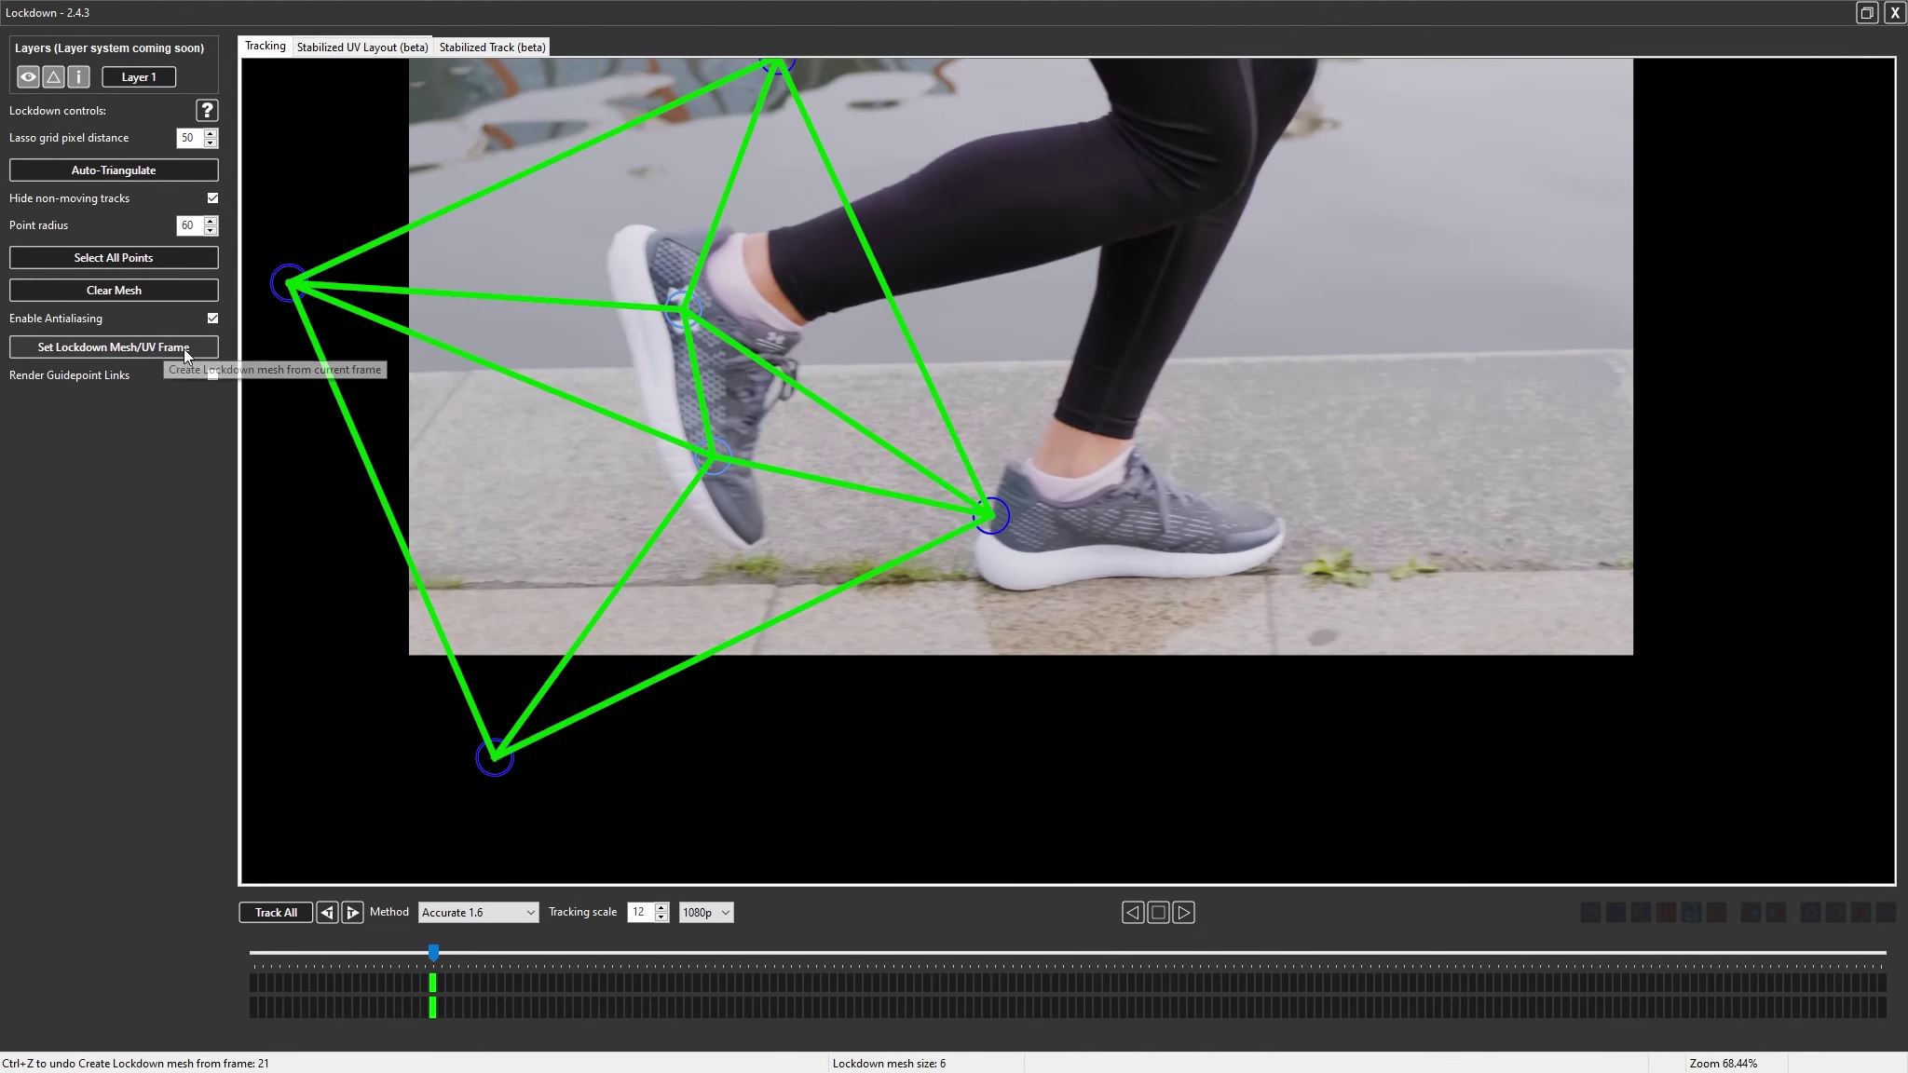
# Check the two-point-stabilized shoe in the stabilized track view from frame 21 back to the first frame
pyautogui.click(481, 48)
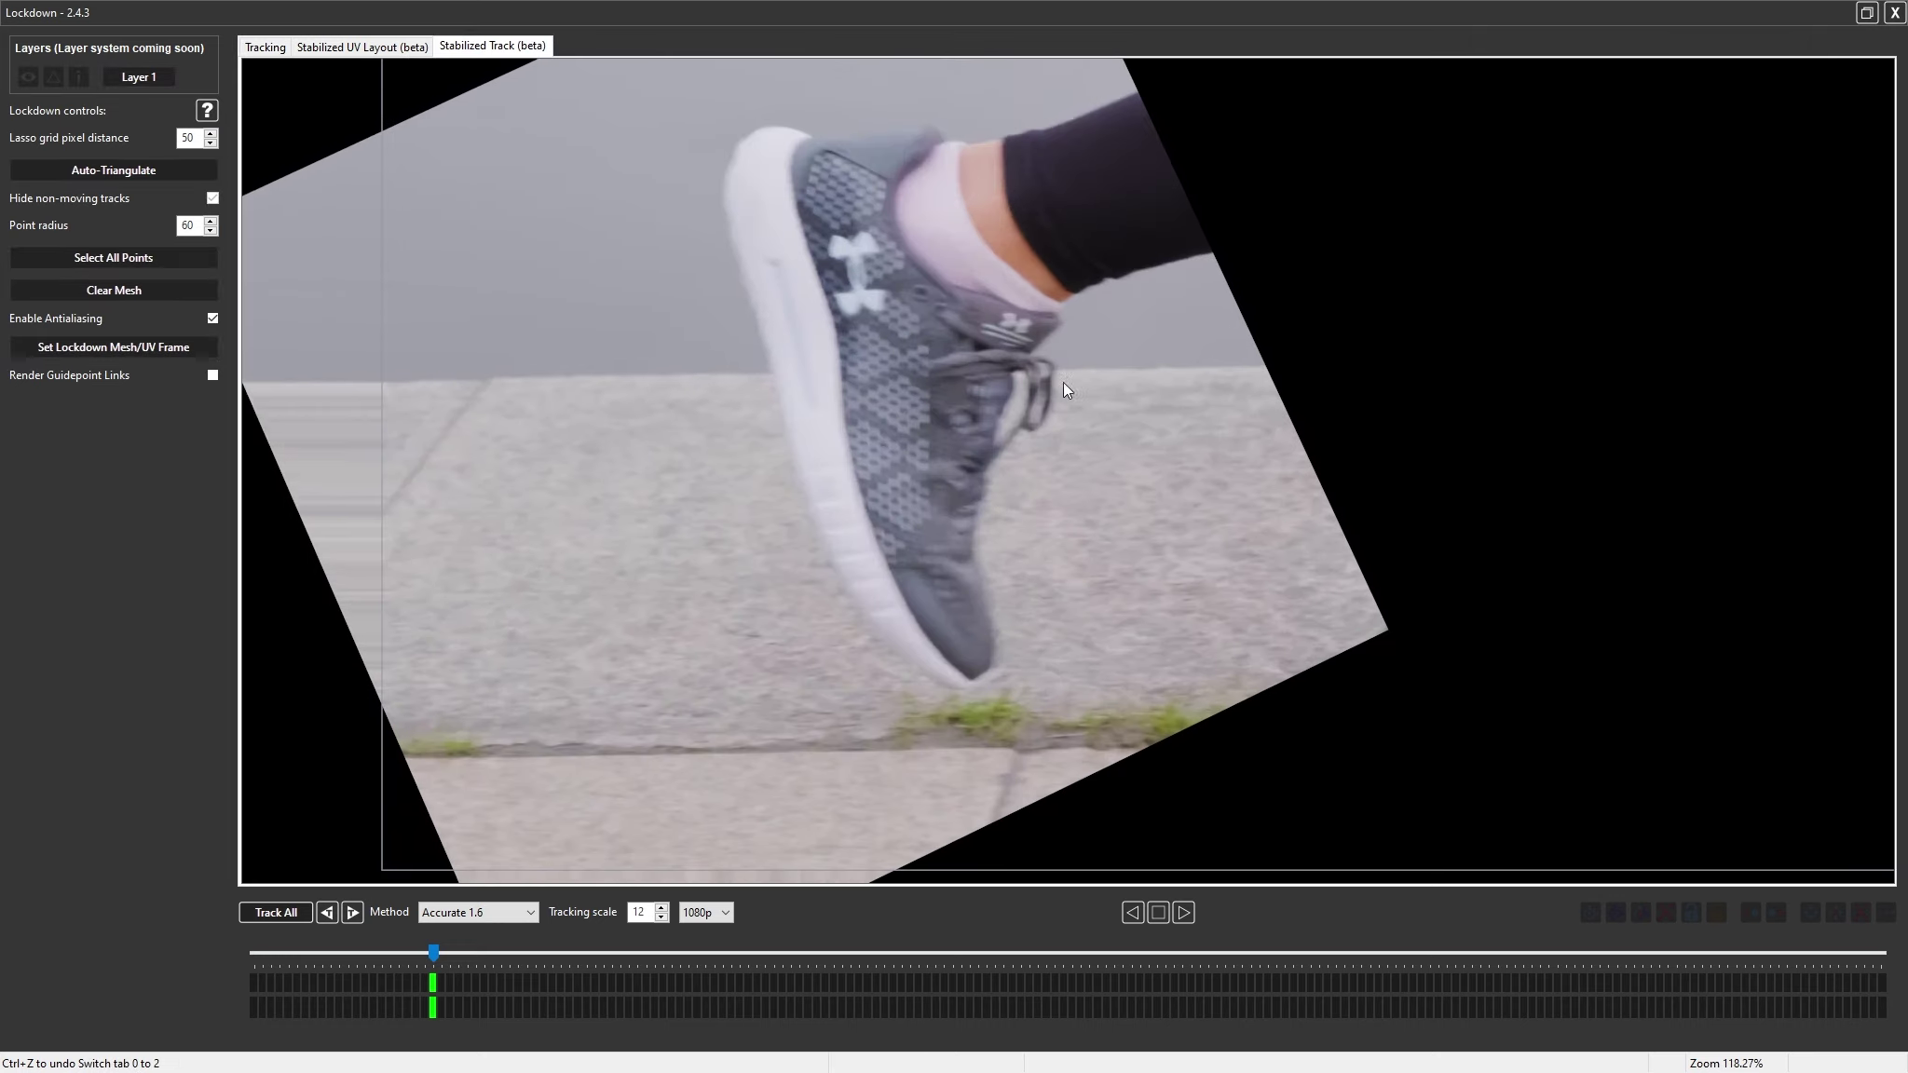
pyautogui.scroll(2, 1063, 389)
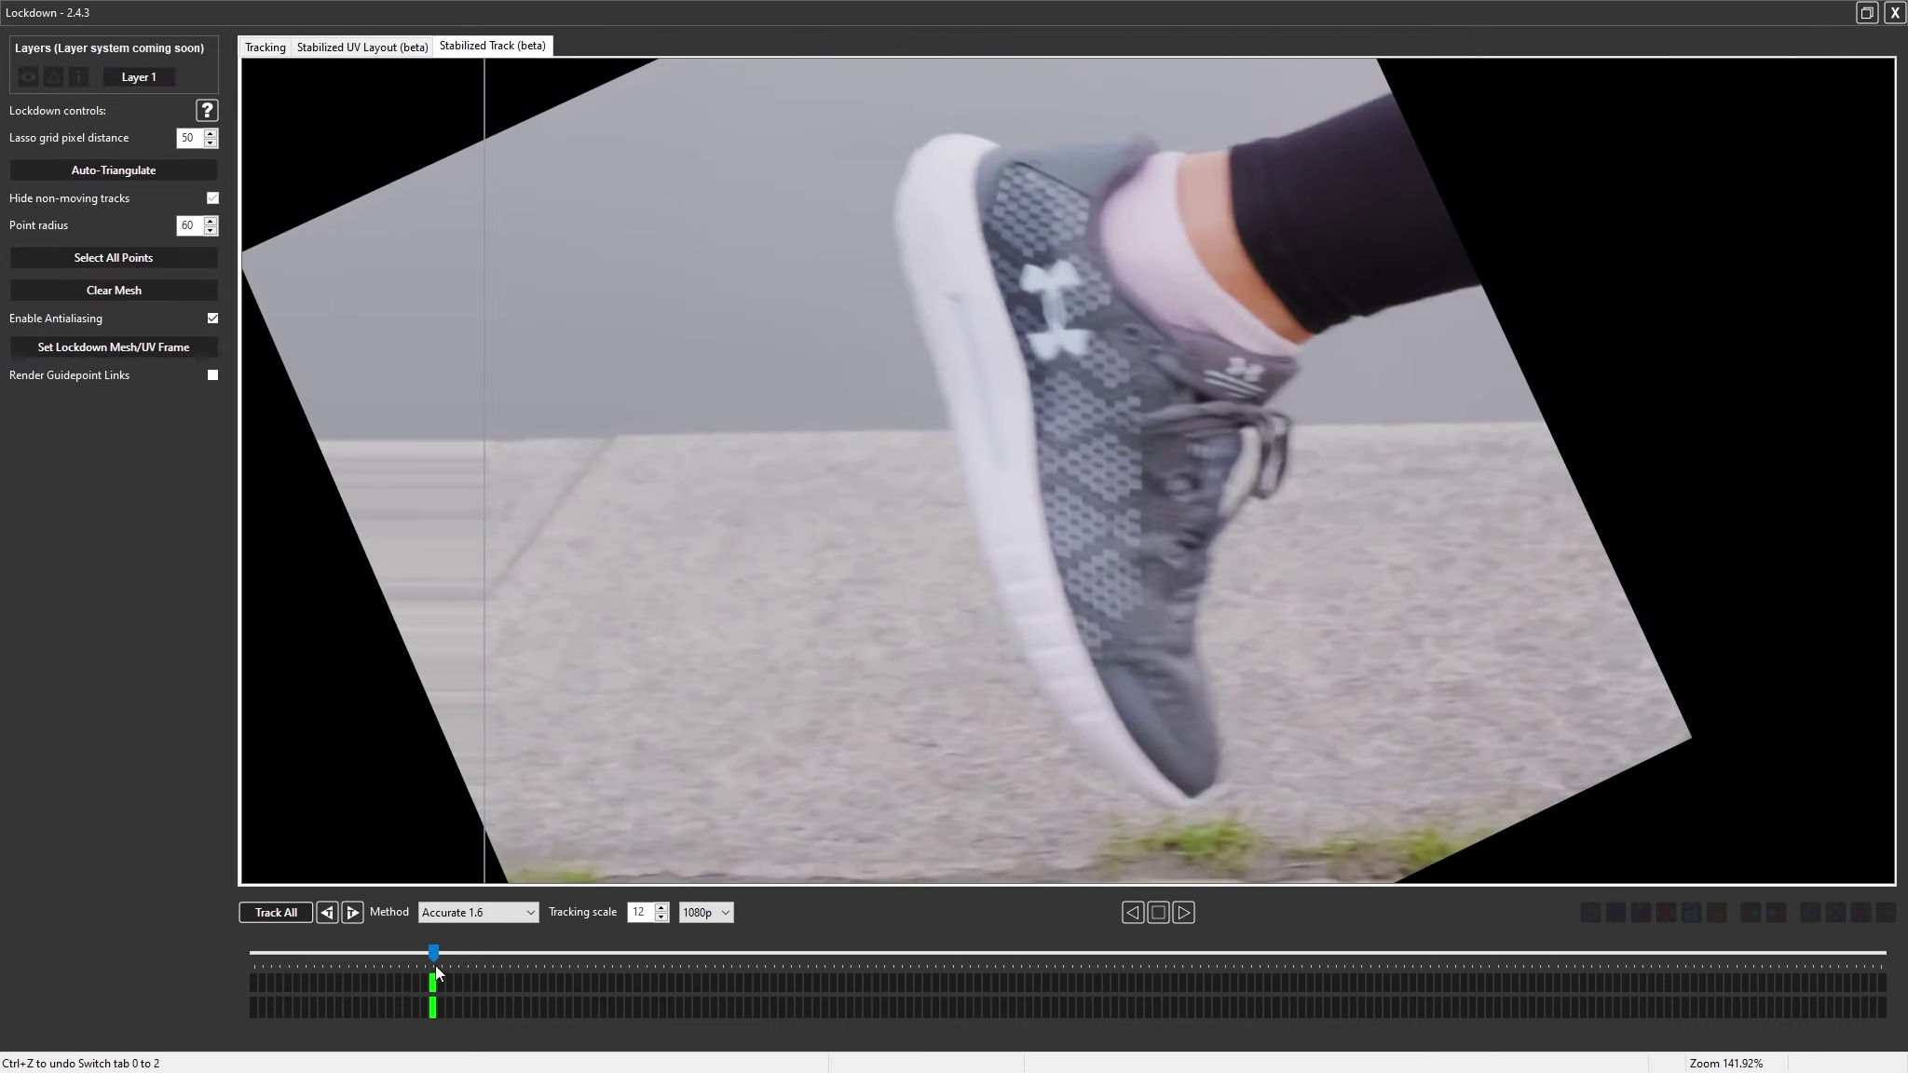
pyautogui.moveTo(434, 954); pyautogui.dragTo(255, 954)
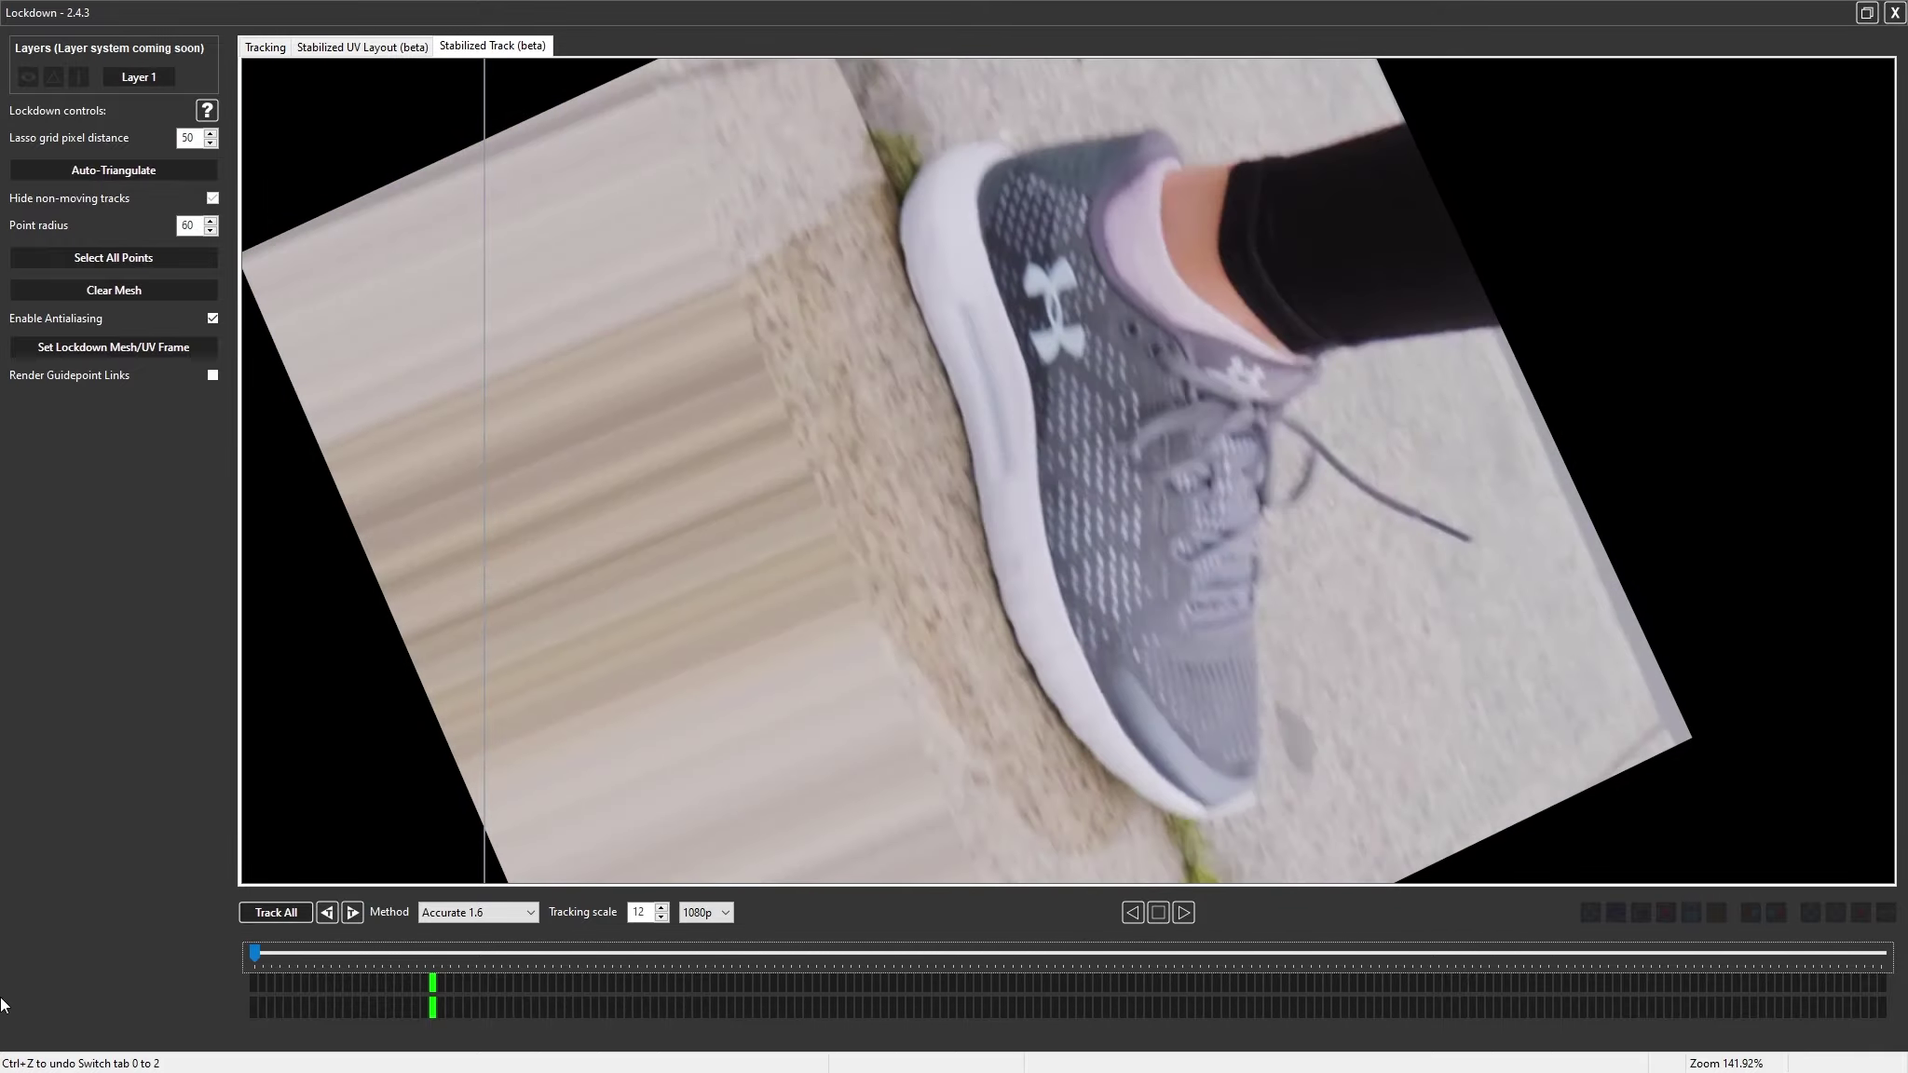
# Set the Lockdown mesh/UV frame on the first frame and check the shoe's stabilization in the stabilized track view
pyautogui.click(261, 48)
pyautogui.scroll(-5, 996, 558)
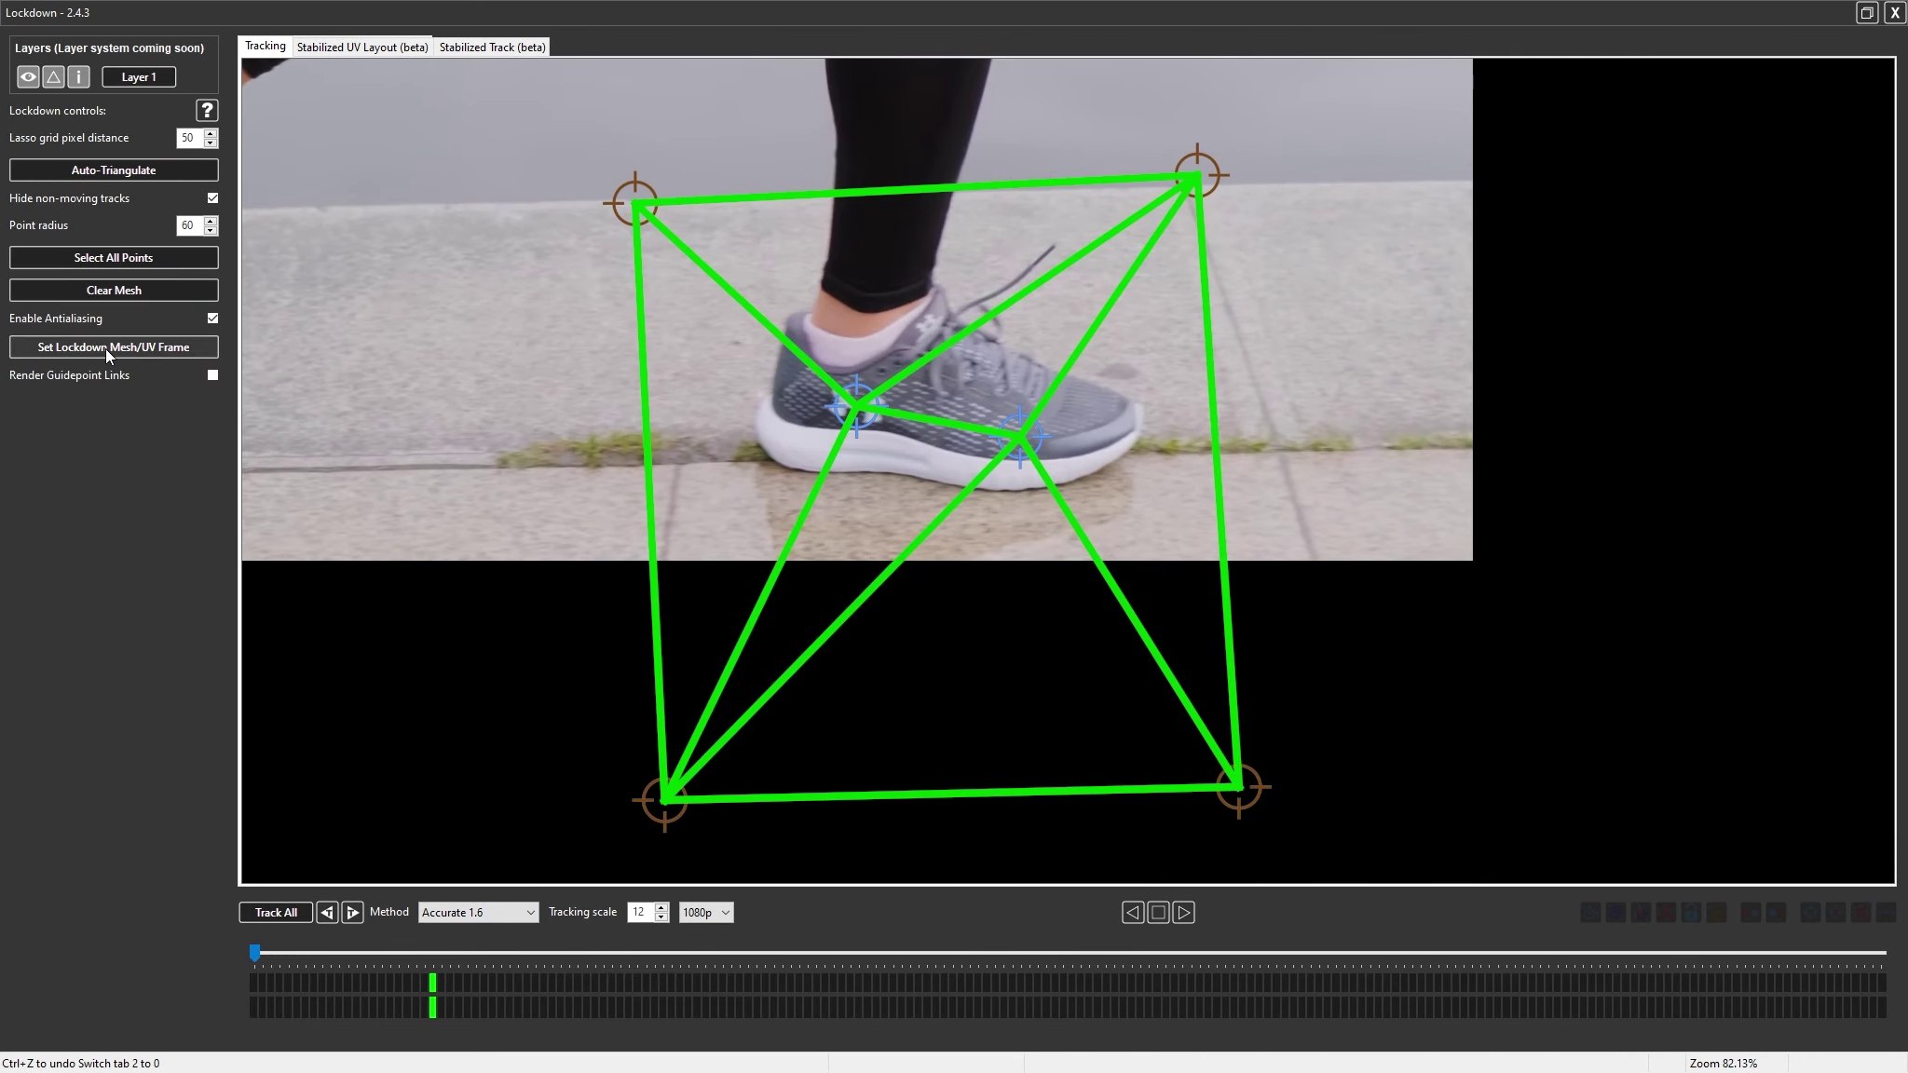
pyautogui.click(106, 349)
pyautogui.click(506, 45)
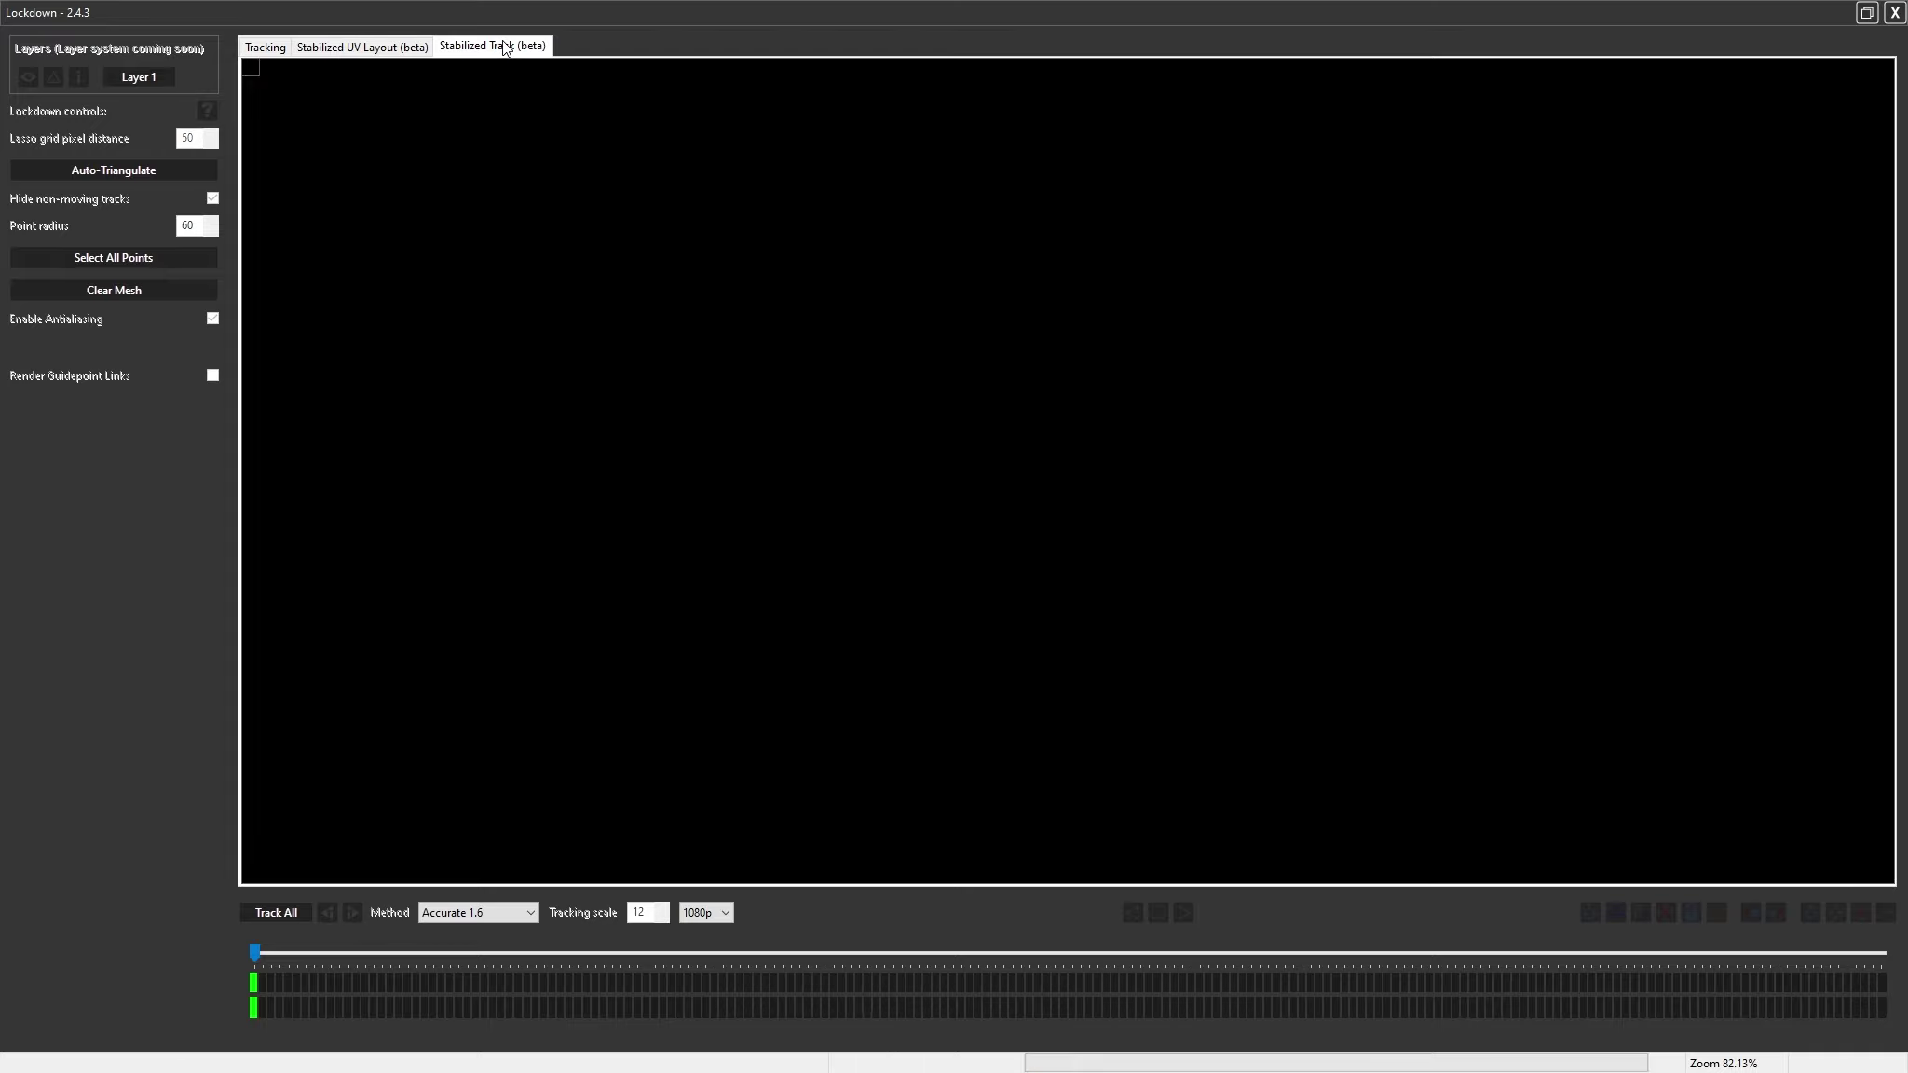
pyautogui.scroll(5, 720, 591)
pyautogui.scroll(1, 478, 854)
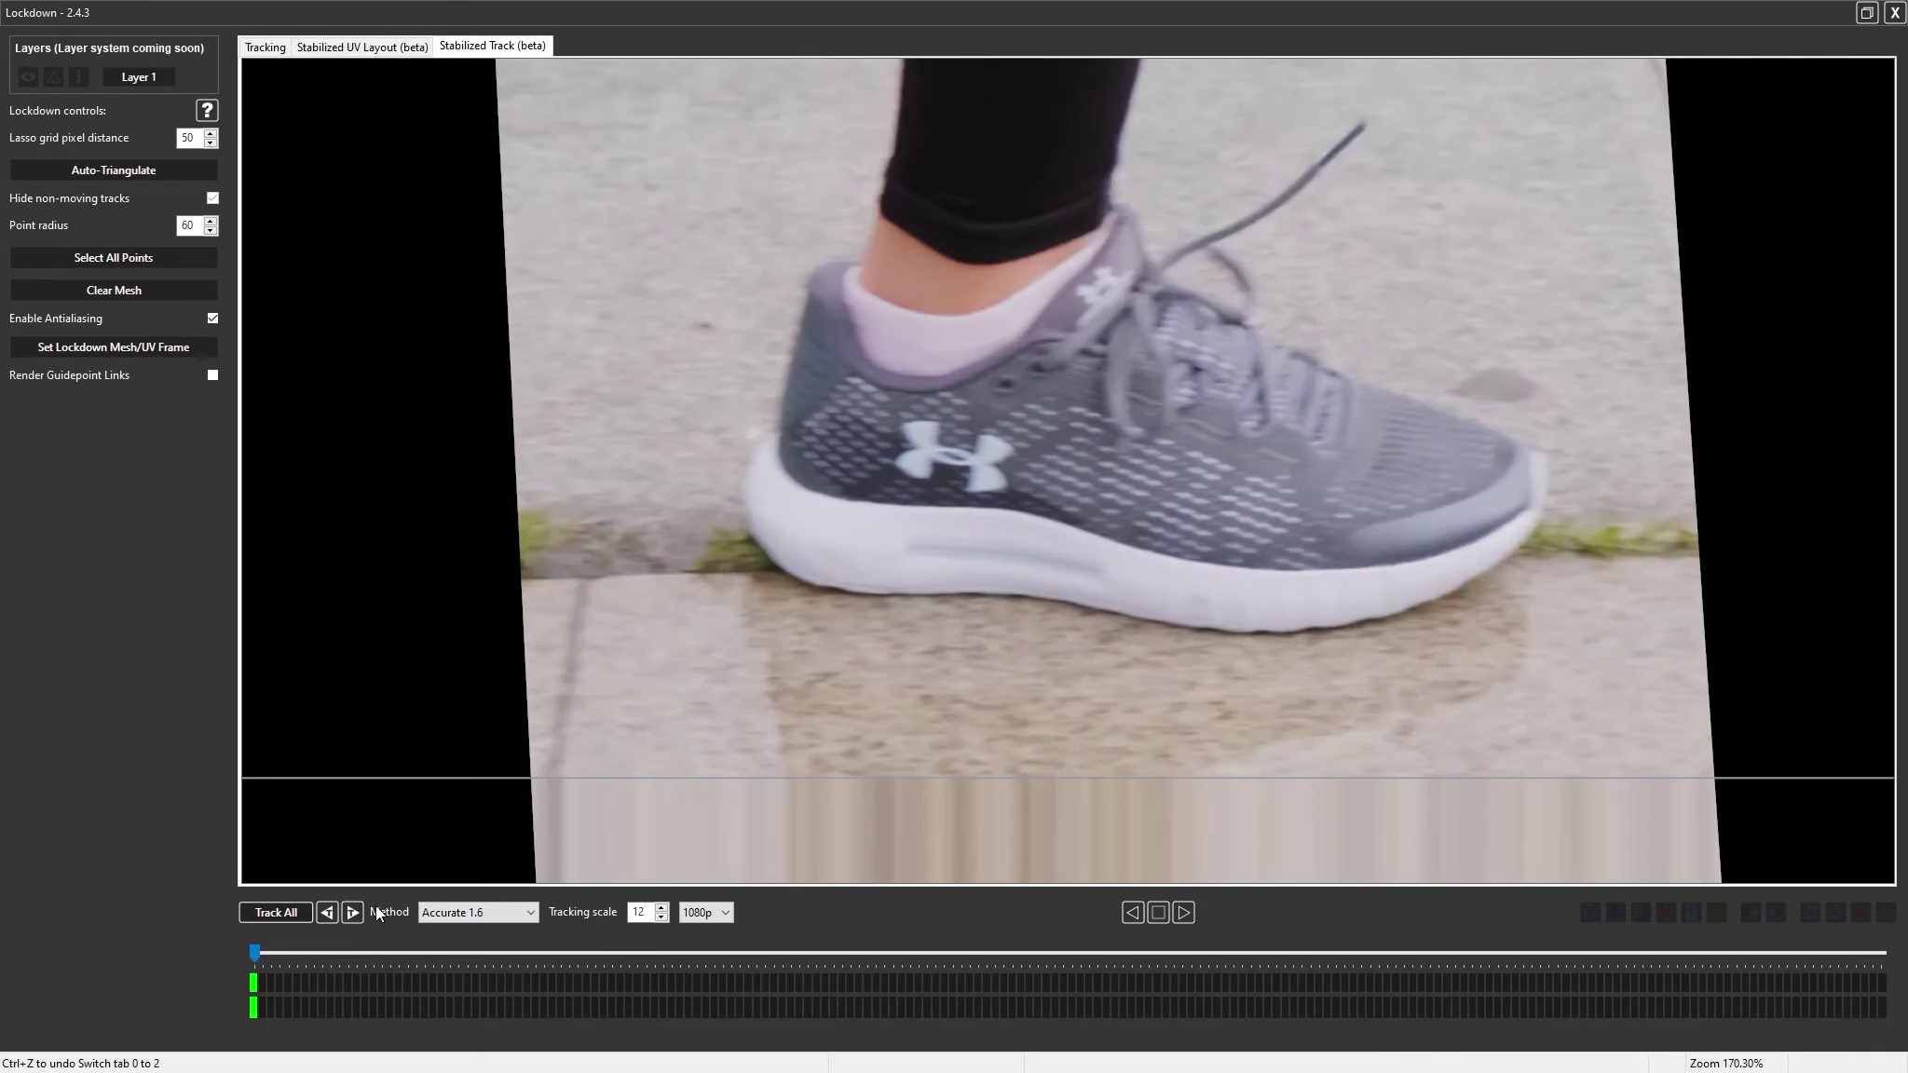
pyautogui.moveTo(272, 952); pyautogui.dragTo(9, 1004)
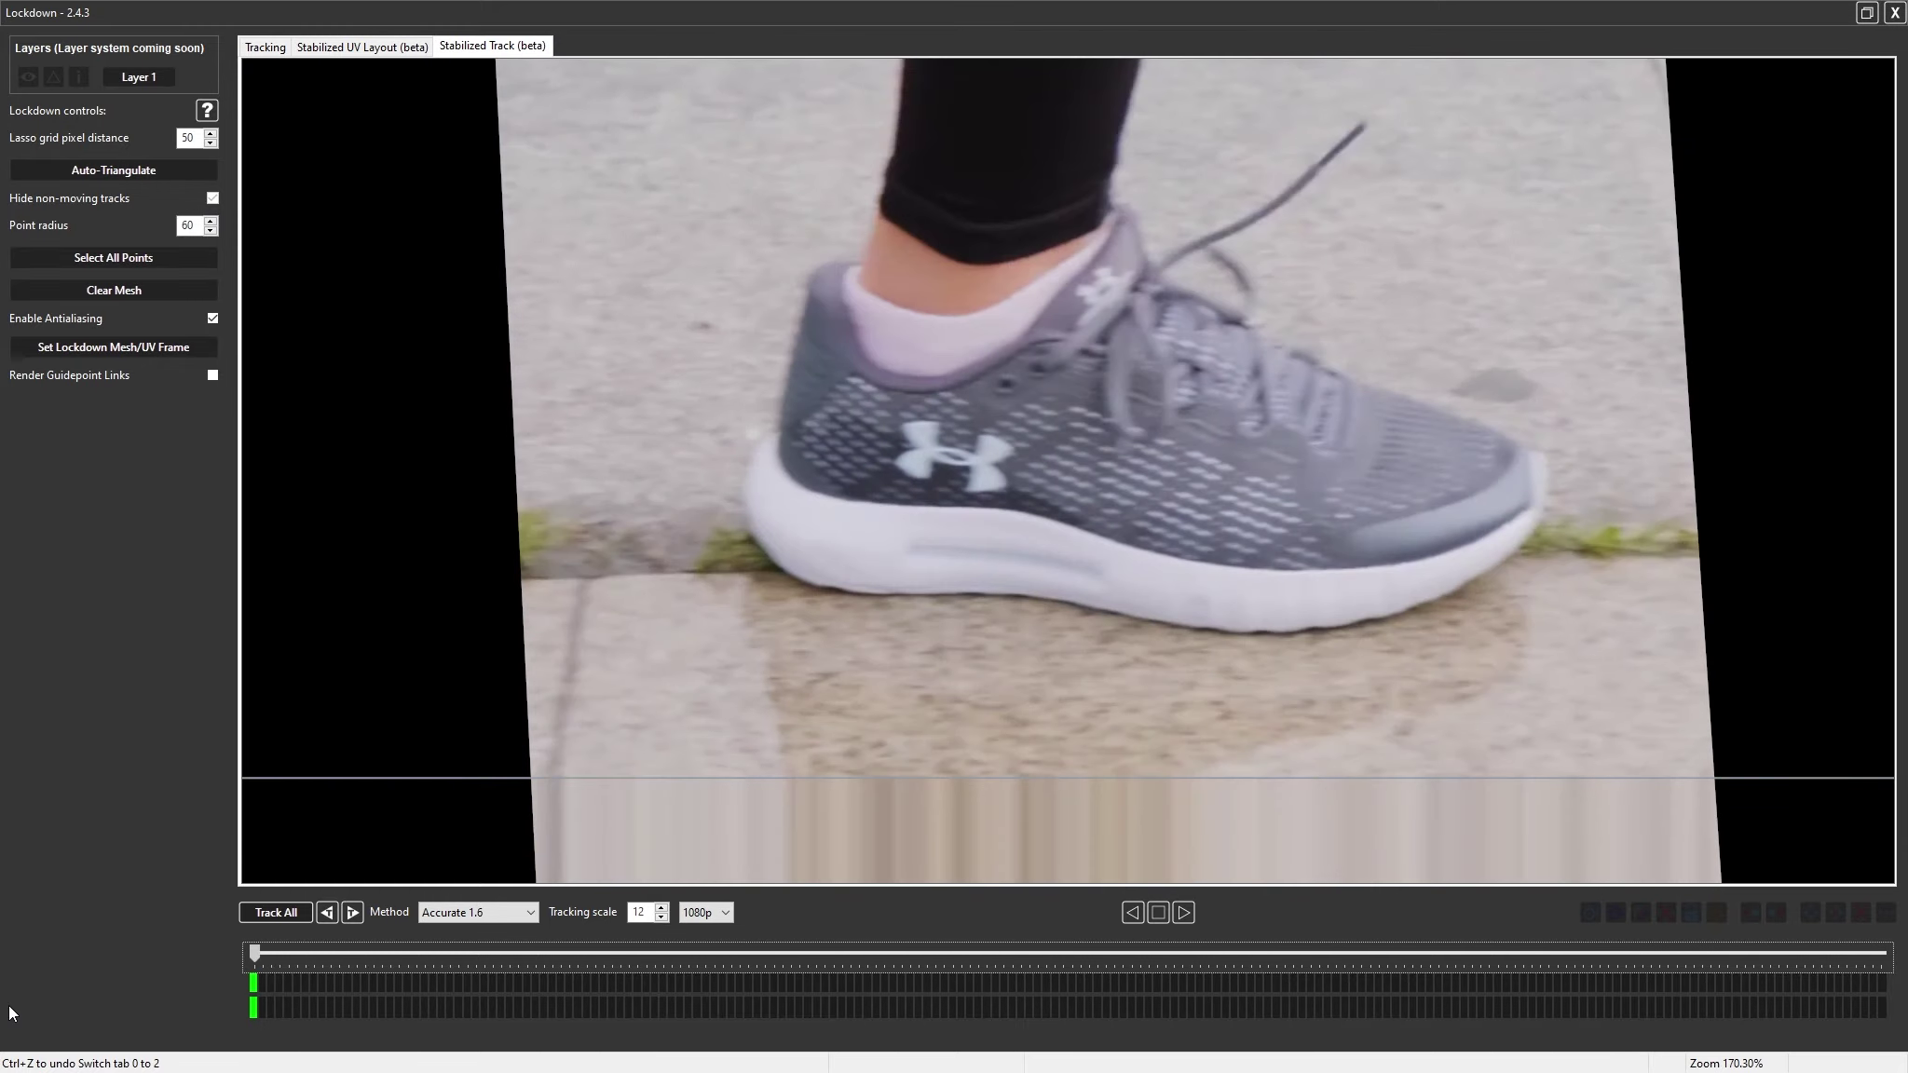
# Remove the four outer expansion points around the shoe in the tracking view
pyautogui.click(266, 47)
pyautogui.scroll(-3, 939, 440)
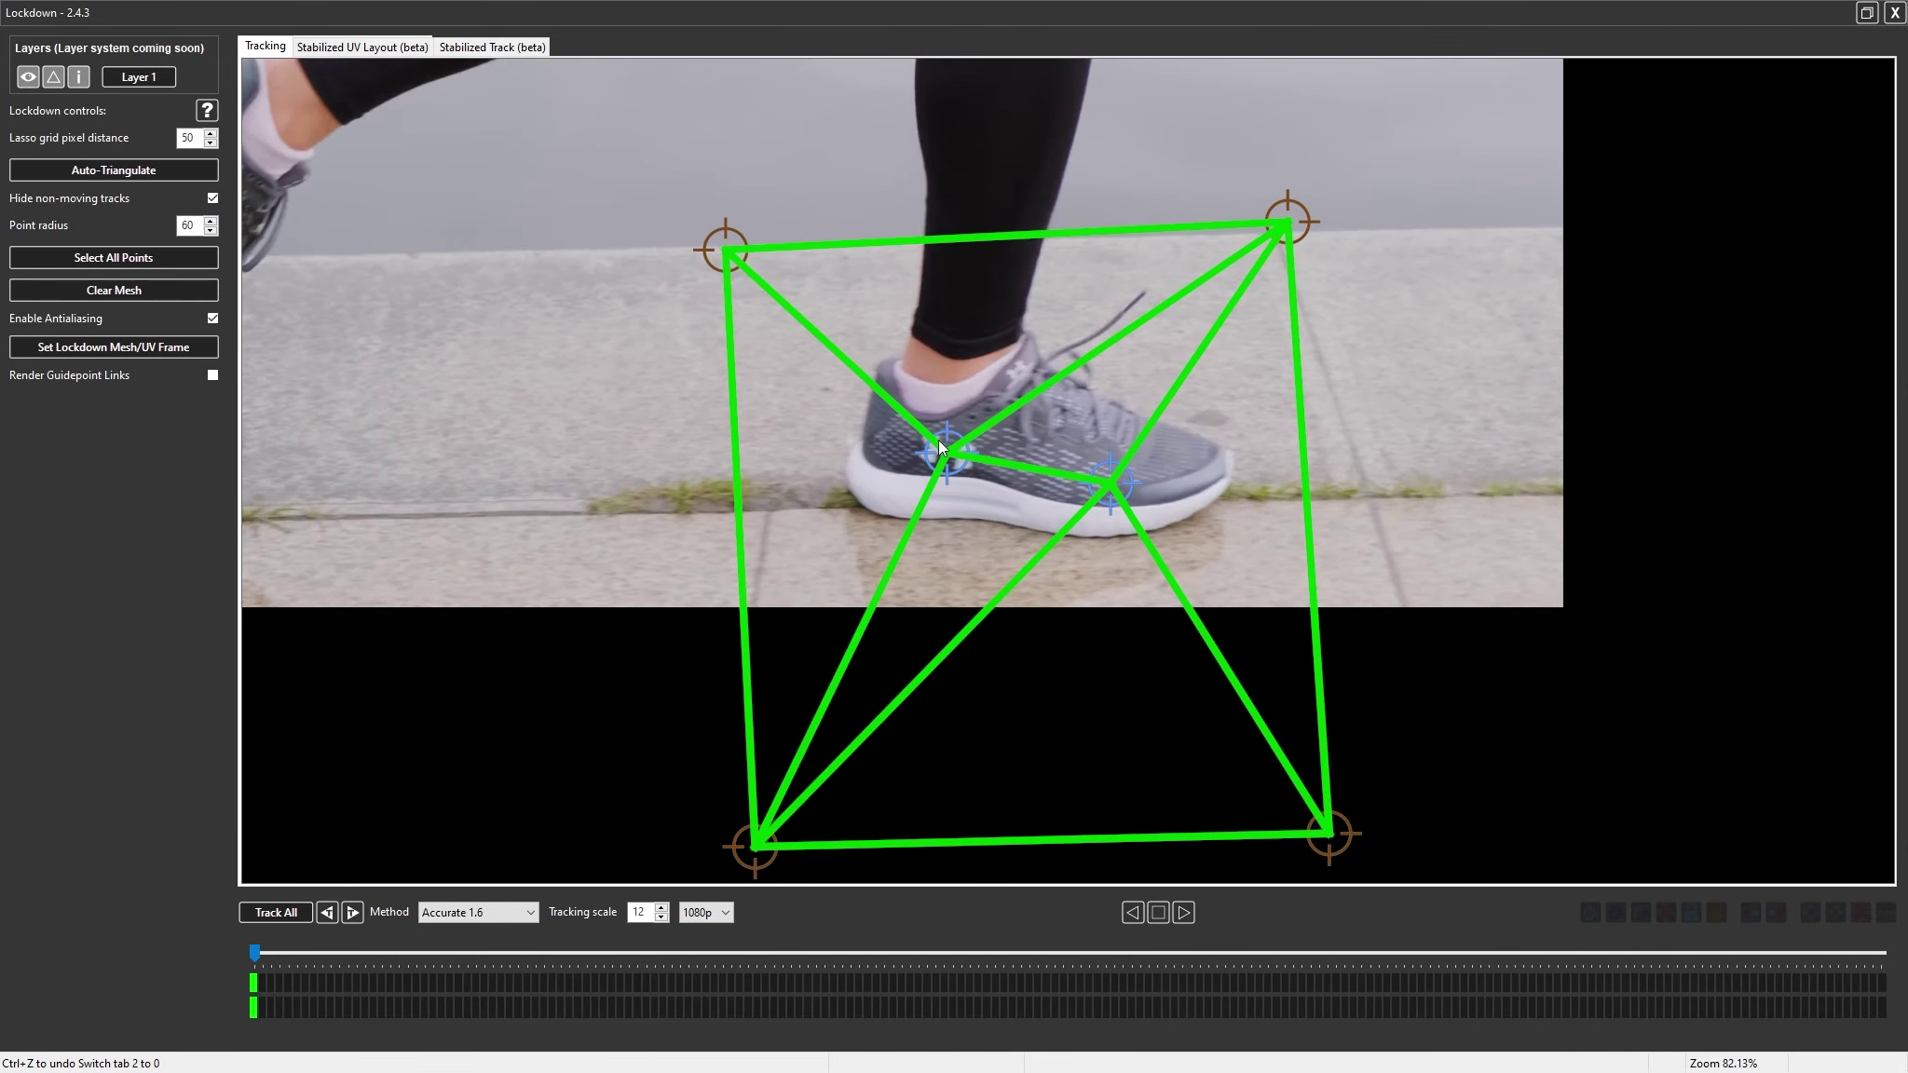
pyautogui.moveTo(681, 694)
pyautogui.mouseDown()
pyautogui.moveTo(844, 817)
pyautogui.moveTo(866, 676)
pyautogui.mouseUp()
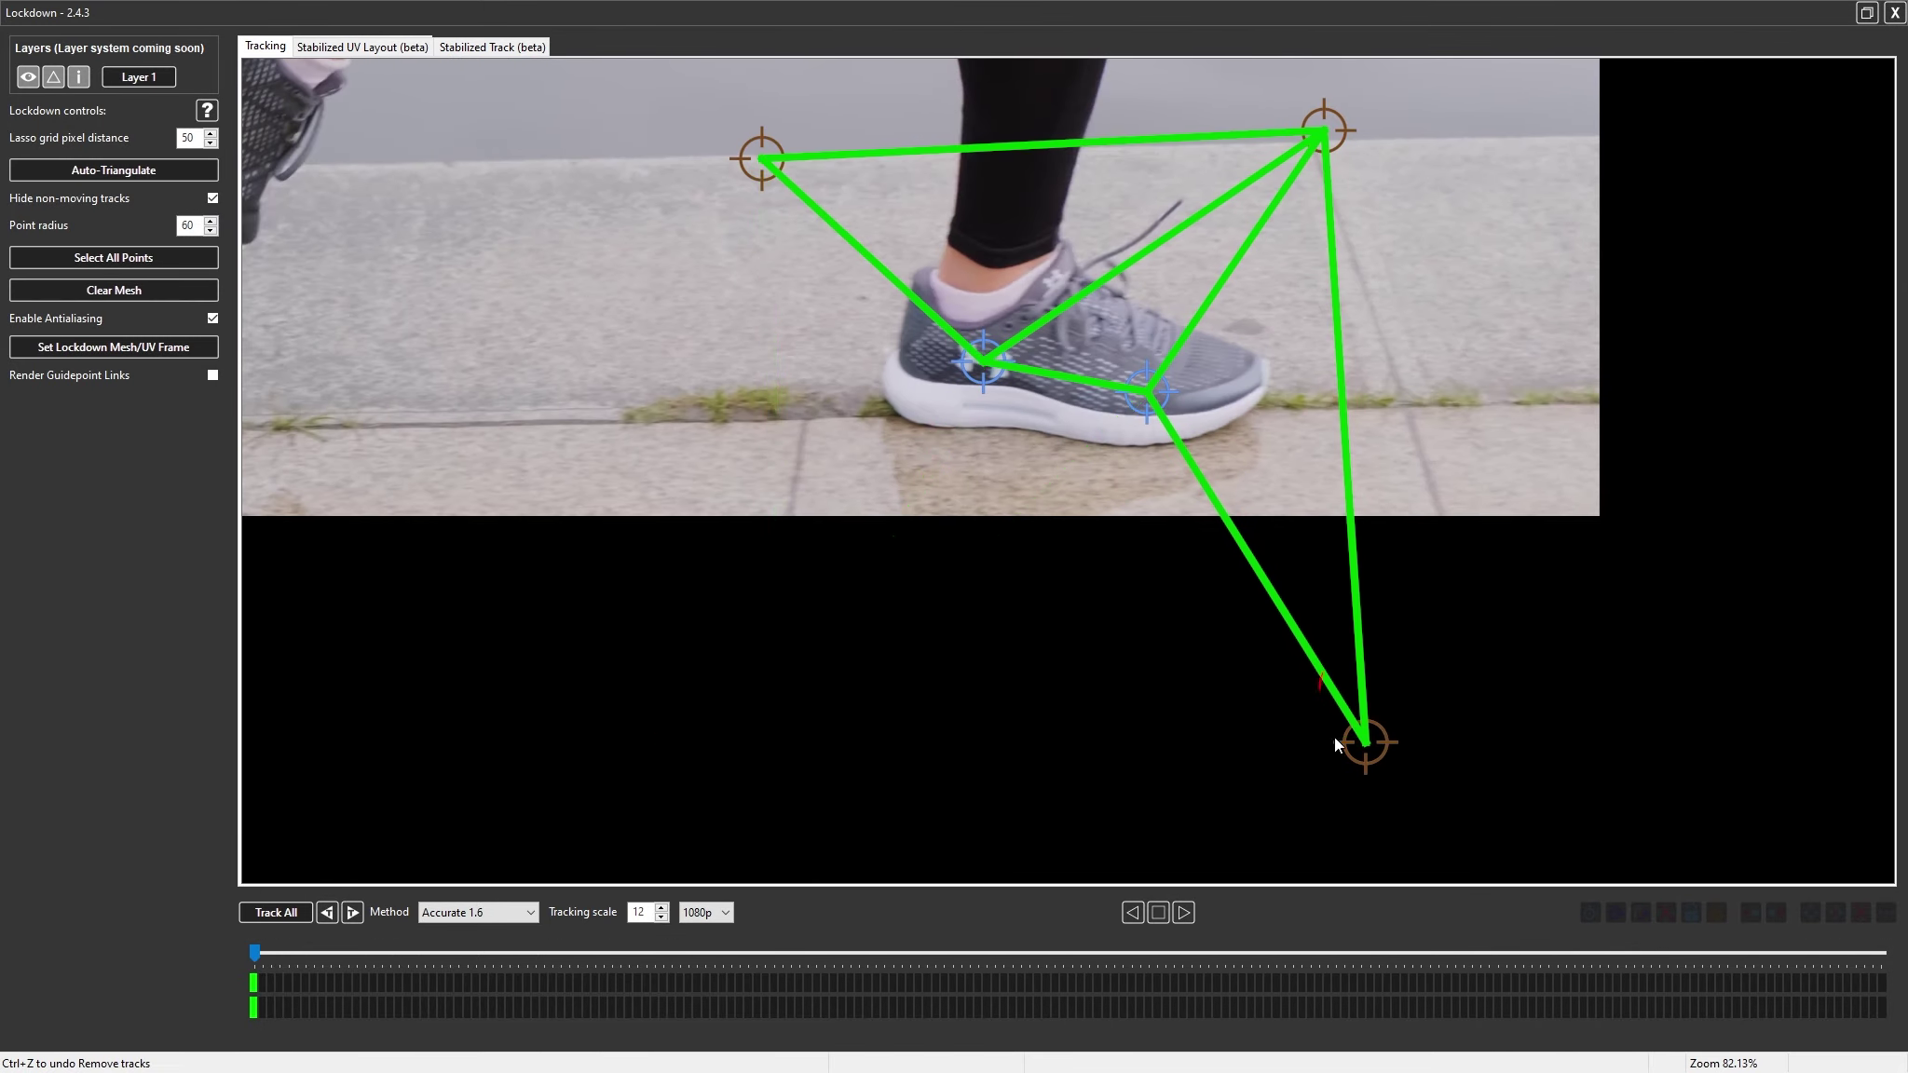
pyautogui.moveTo(1320, 710); pyautogui.dragTo(1489, 712)
pyautogui.moveTo(1240, 136); pyautogui.dragTo(1405, 112)
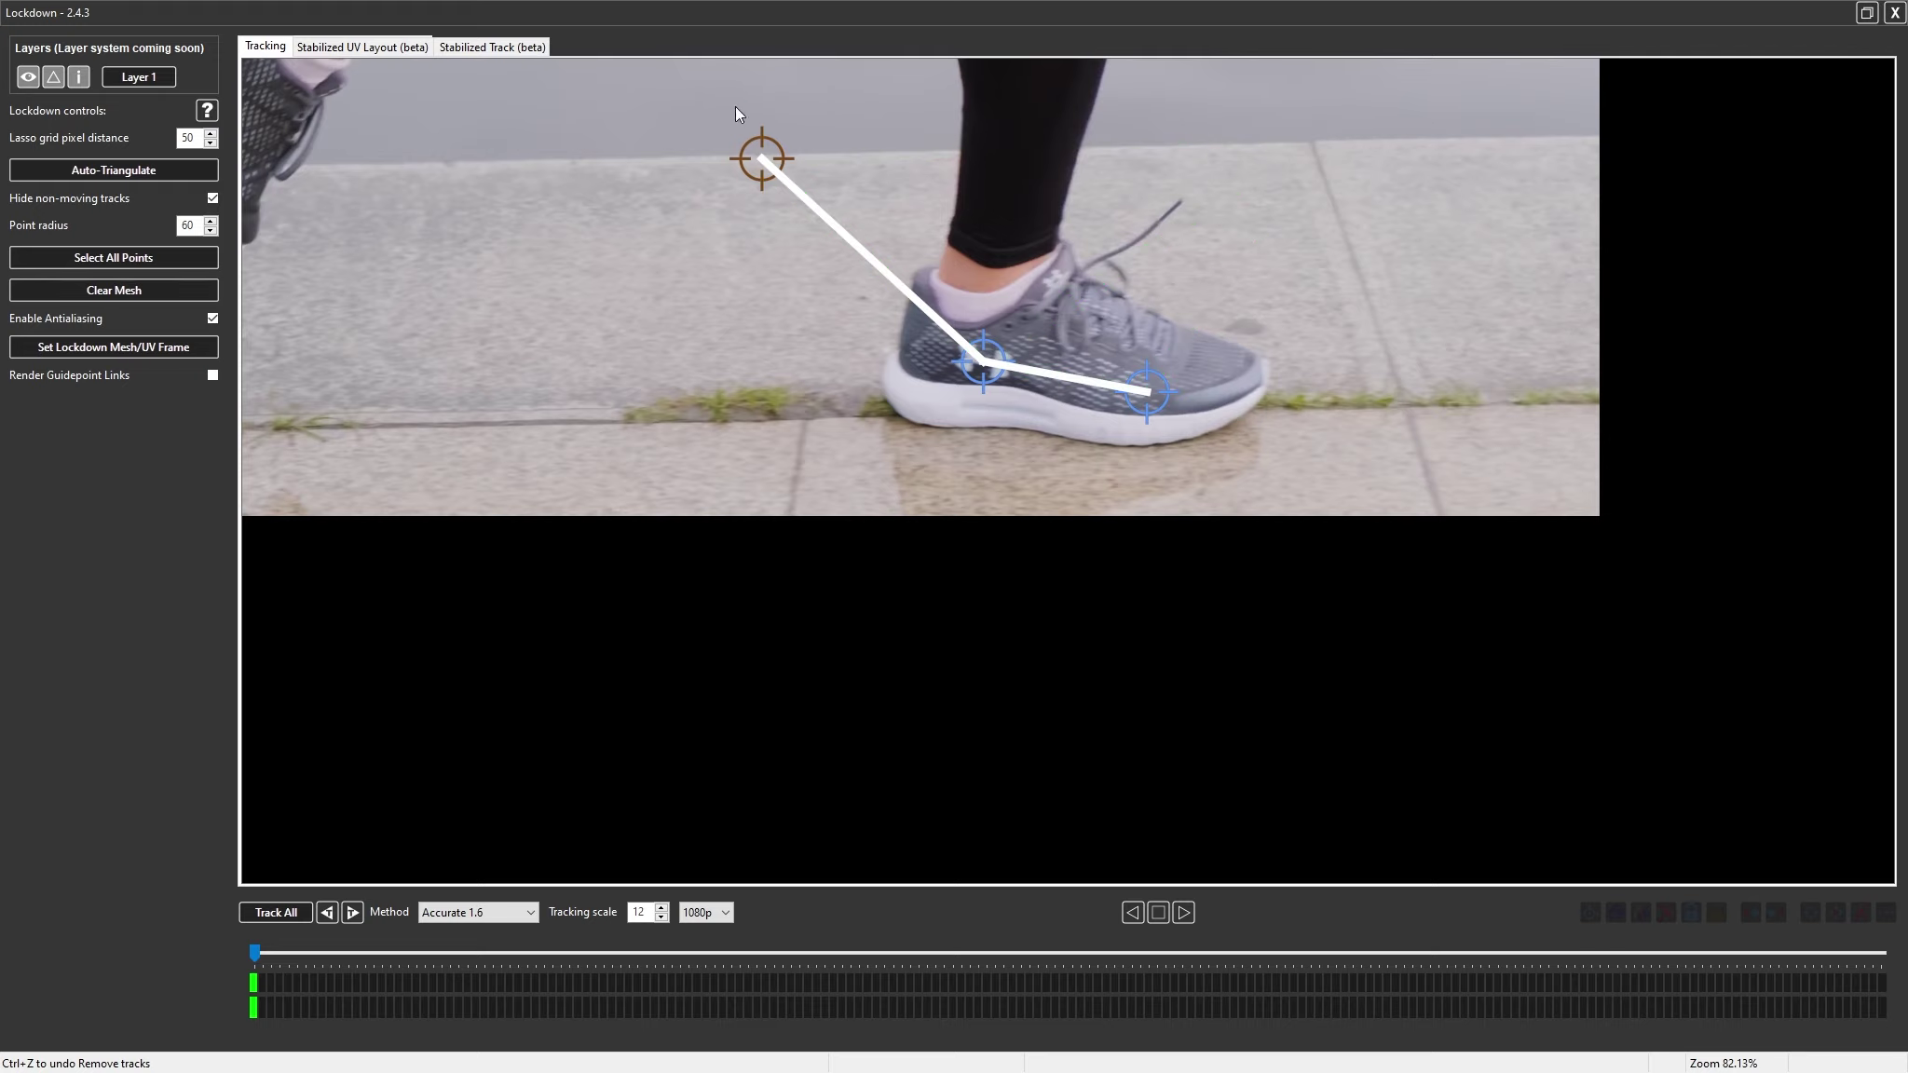
pyautogui.moveTo(751, 104); pyautogui.dragTo(888, 160)
# Place twelve expansion points around the shoe's outline on the first frame, from the heel over the laces and toe to the sole
pyautogui.scroll(4, 897, 280)
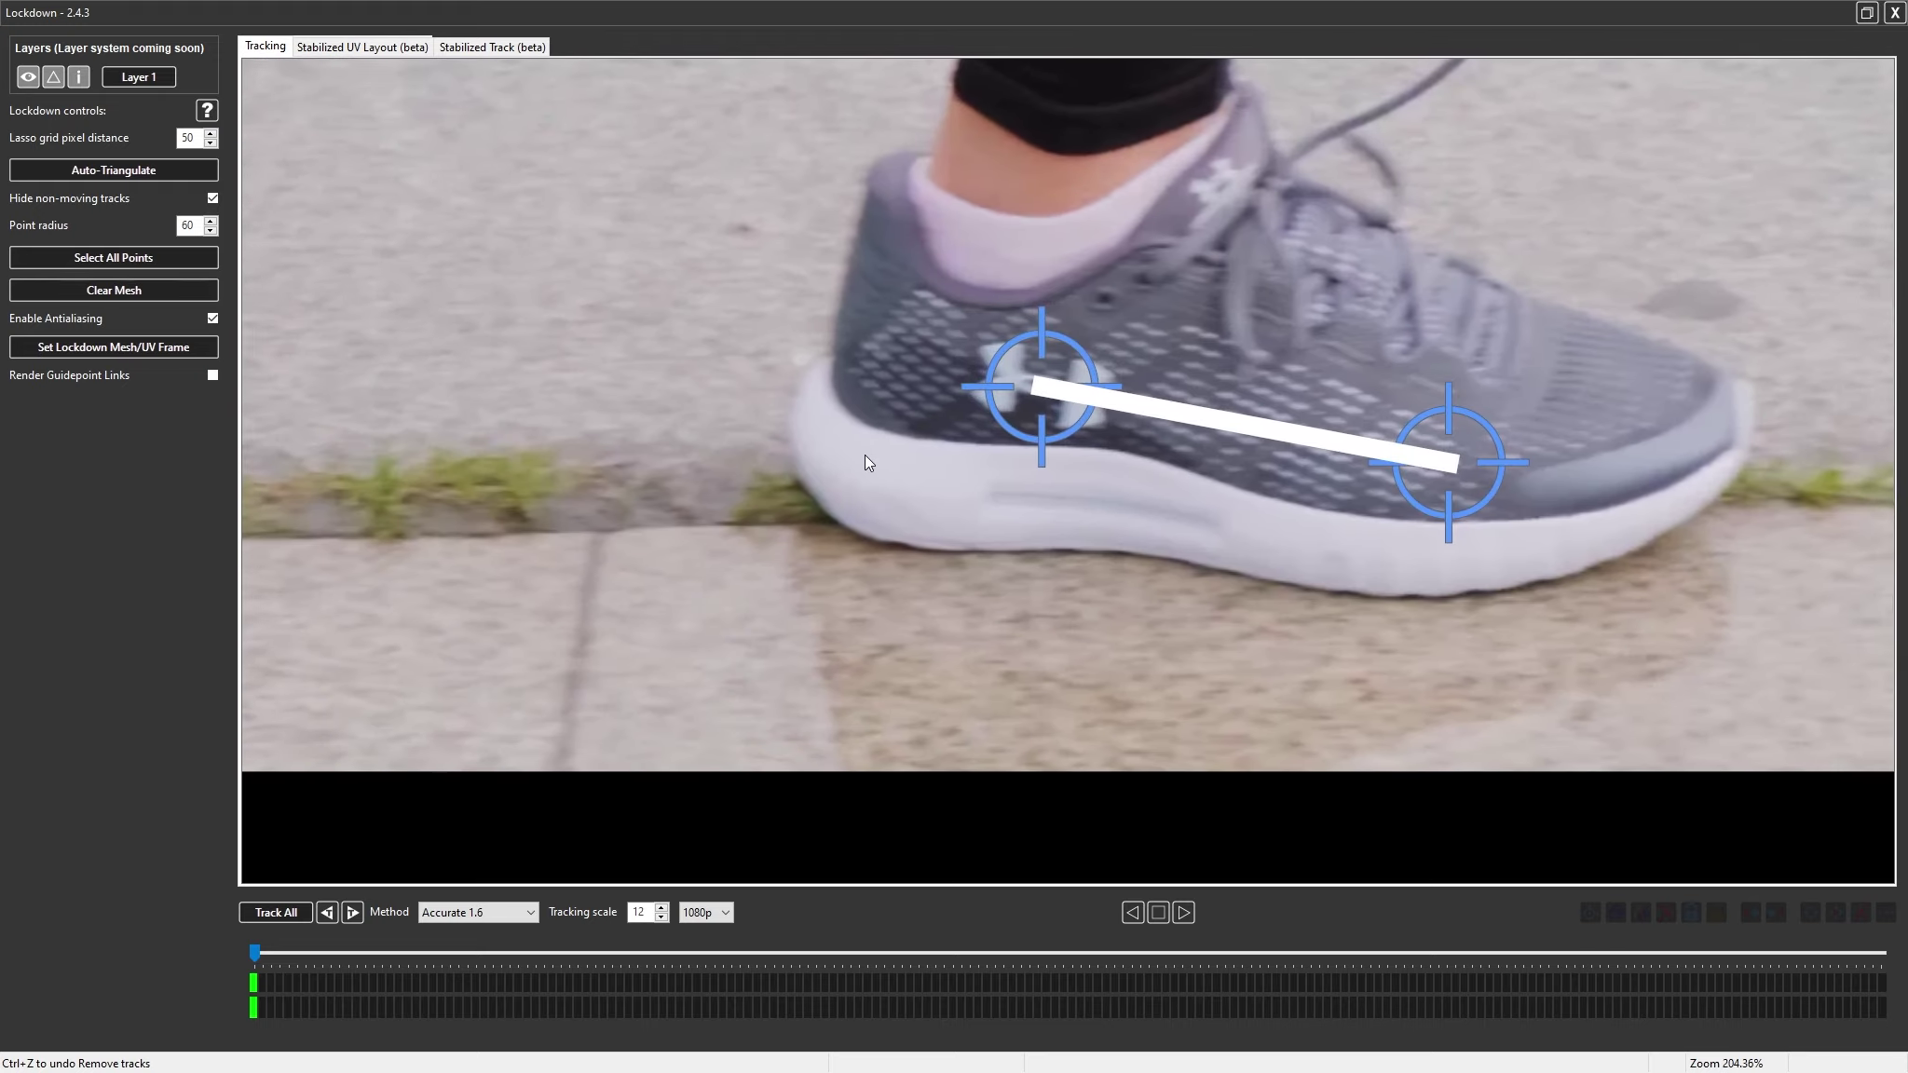
pyautogui.click(795, 491)
pyautogui.click(800, 319)
pyautogui.click(871, 147)
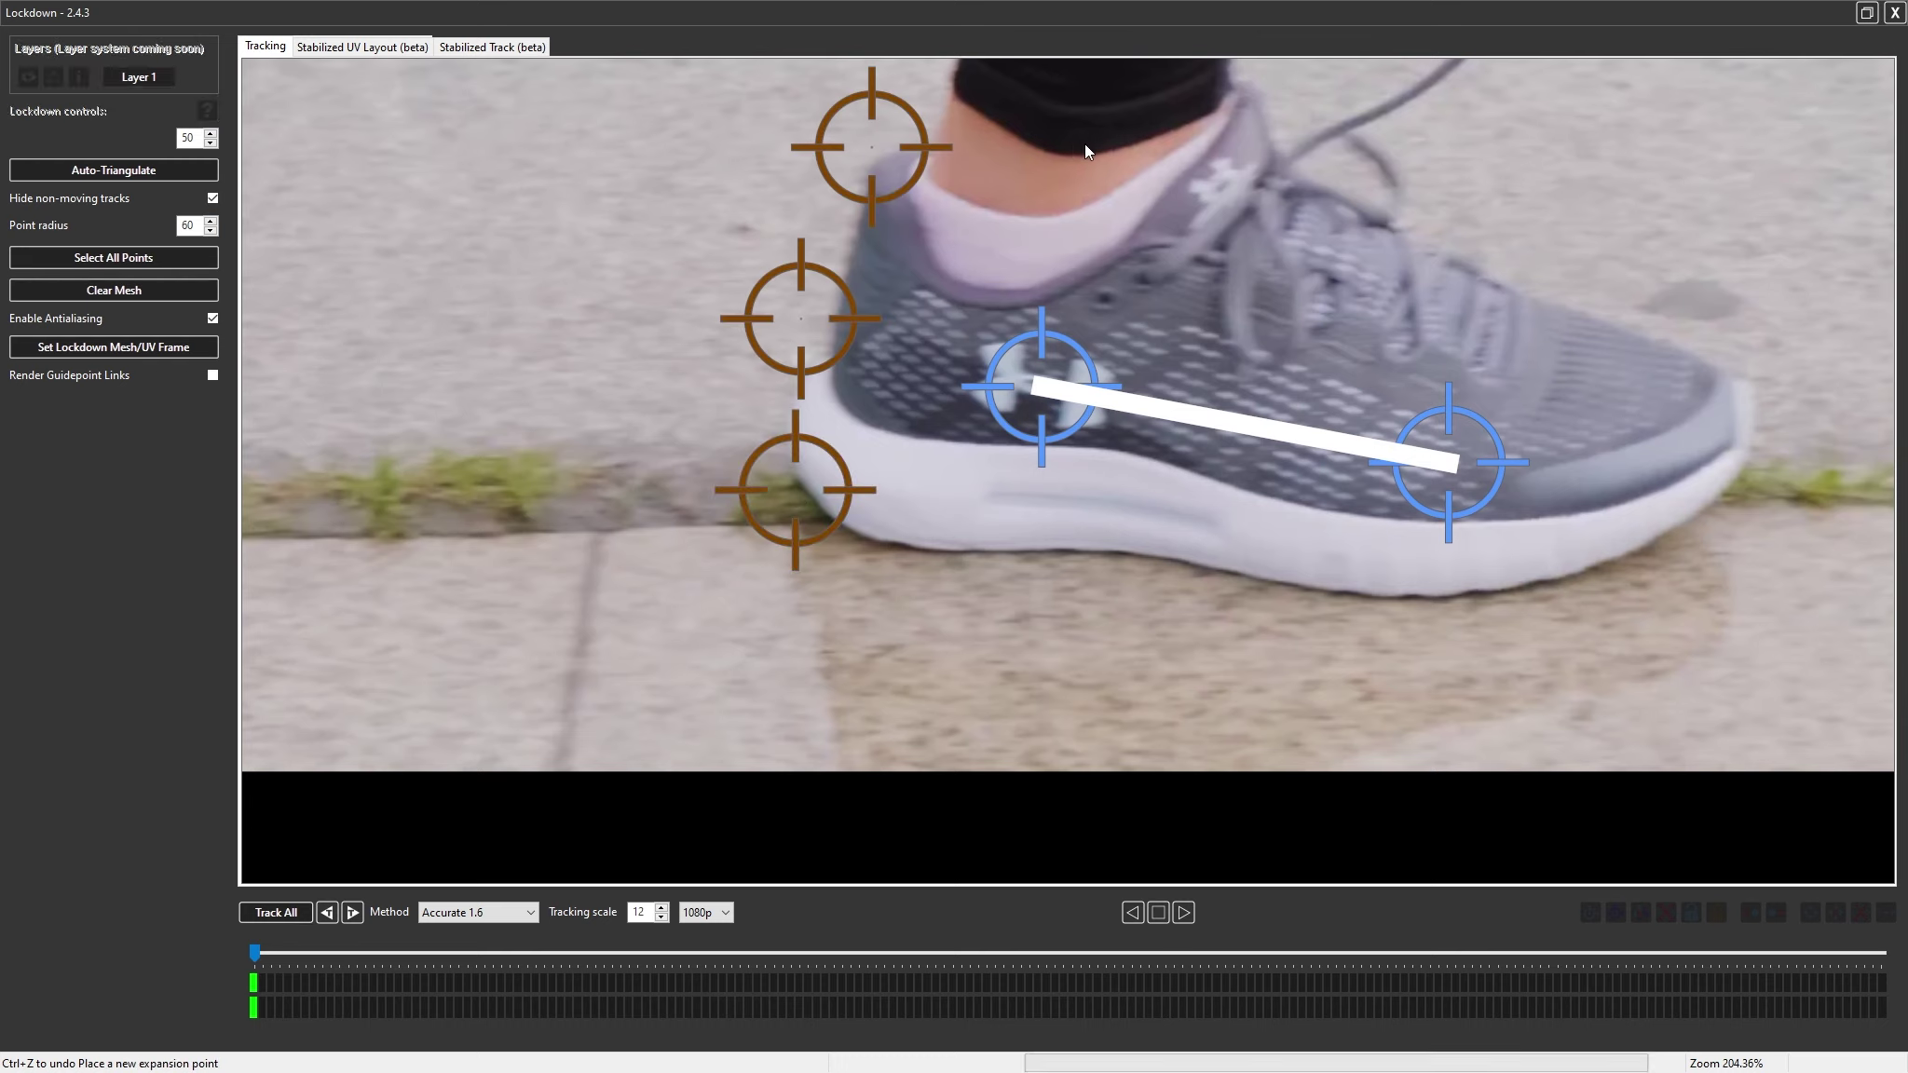
pyautogui.click(1074, 139)
pyautogui.click(1259, 206)
pyautogui.click(1429, 272)
pyautogui.click(1554, 342)
pyautogui.click(1672, 405)
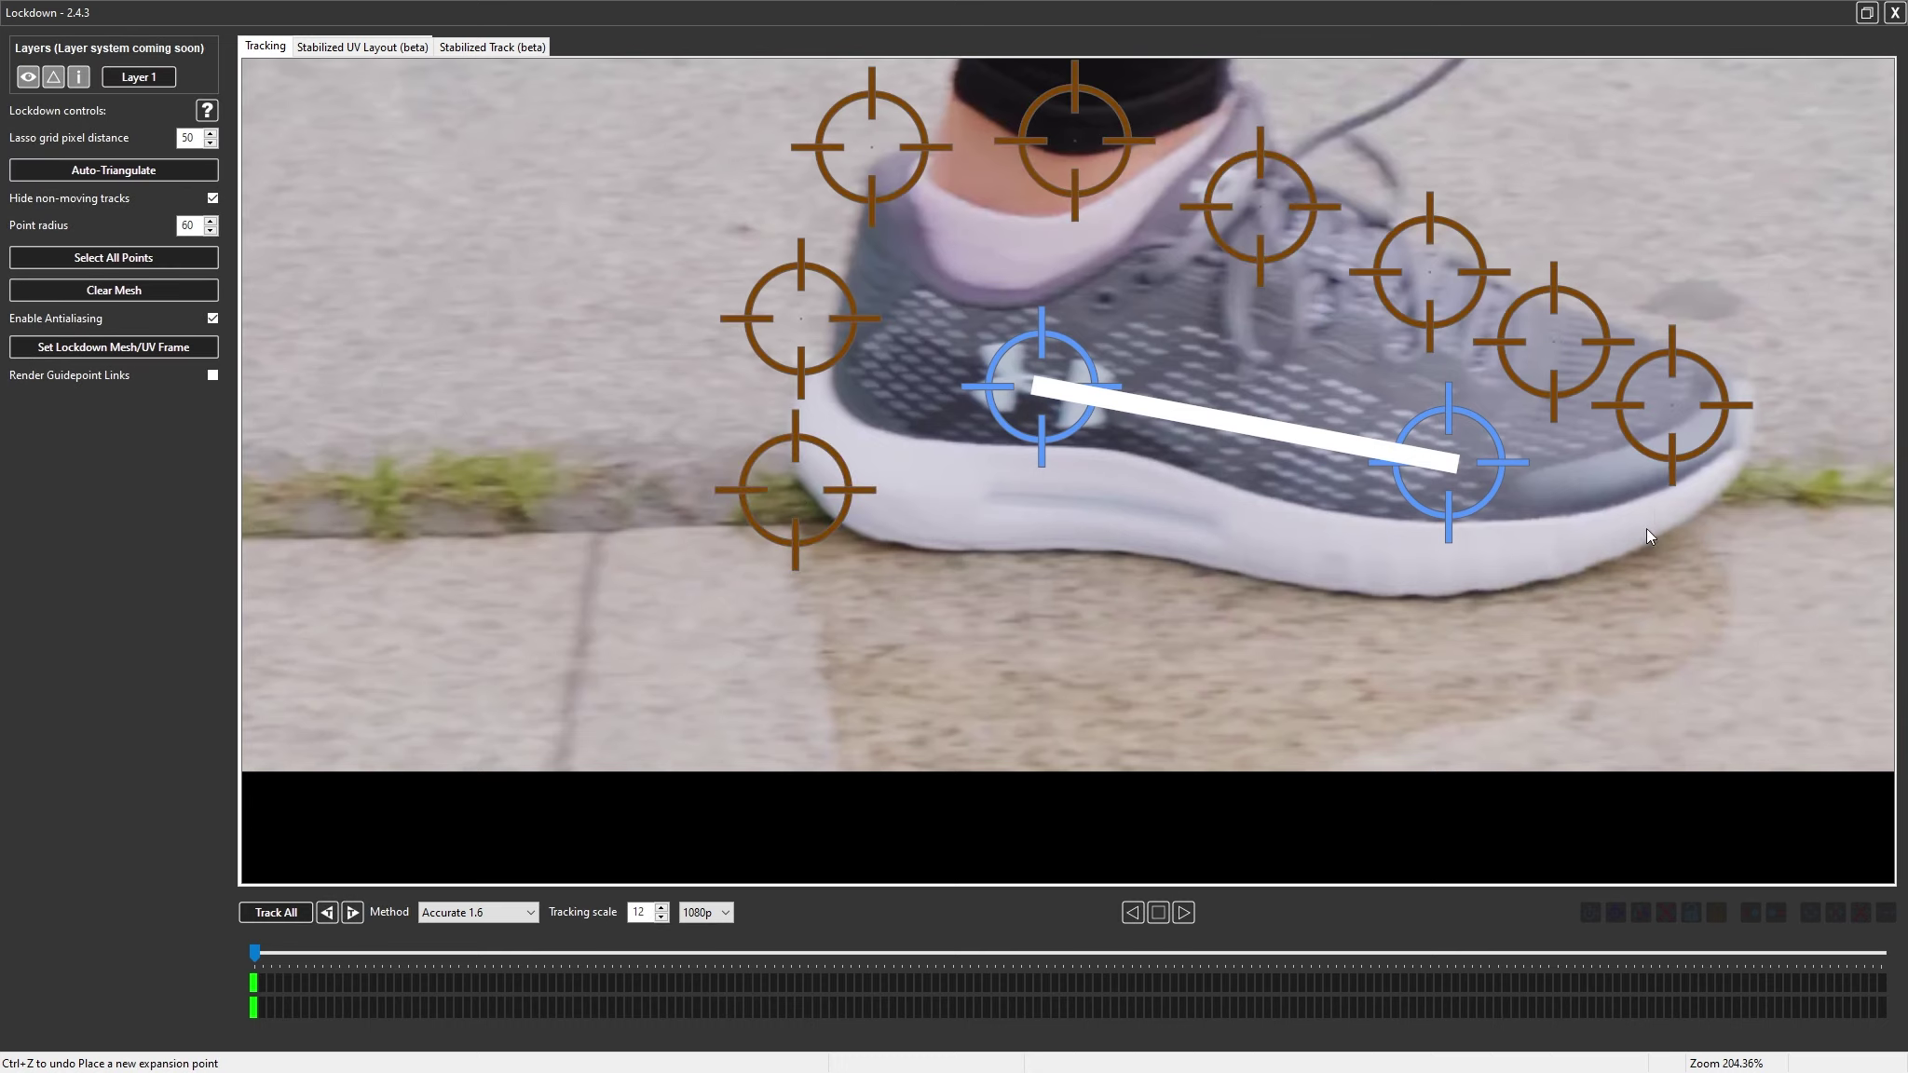
pyautogui.click(1638, 540)
pyautogui.click(1412, 604)
pyautogui.click(1237, 584)
pyautogui.click(999, 546)
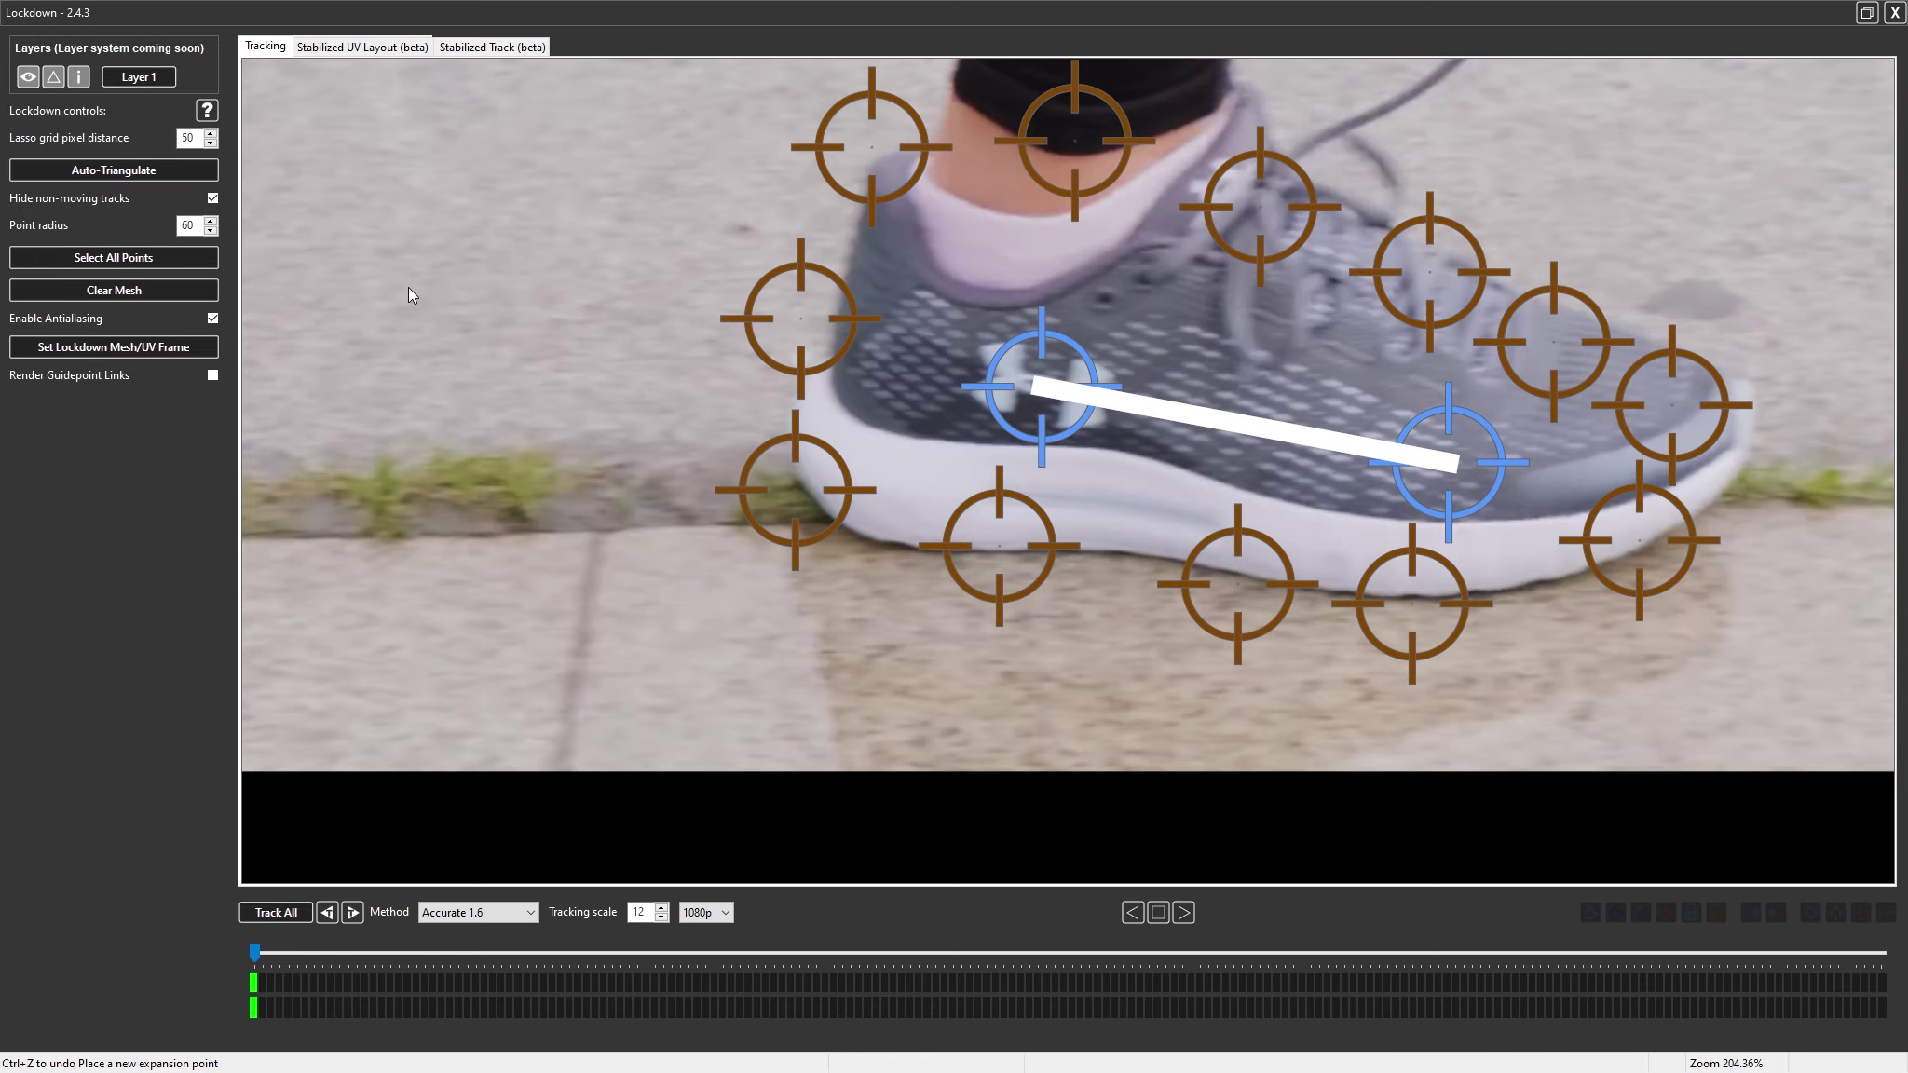
# Auto-triangulate the shoe mesh, set the Lockdown mesh/UV frame on the first frame and check the stabilized cutout
pyautogui.click(112, 170)
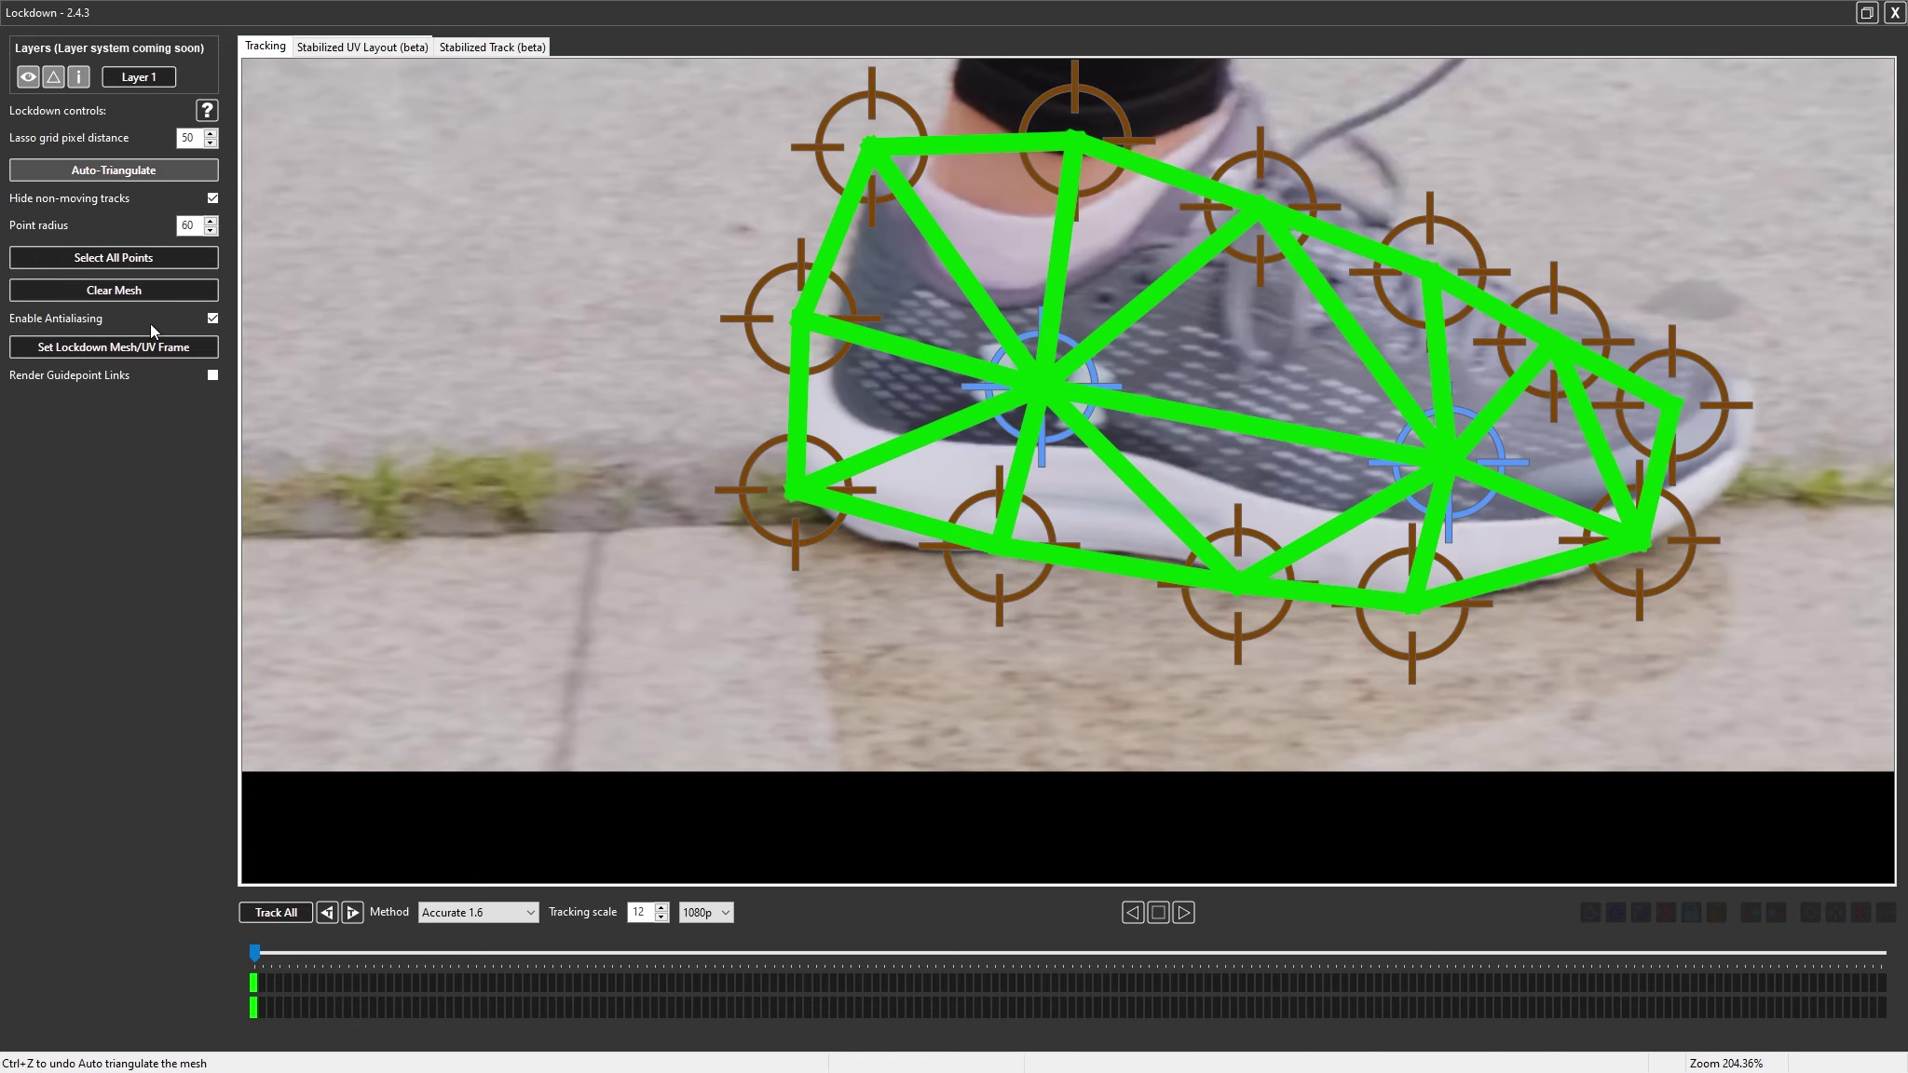
pyautogui.click(139, 349)
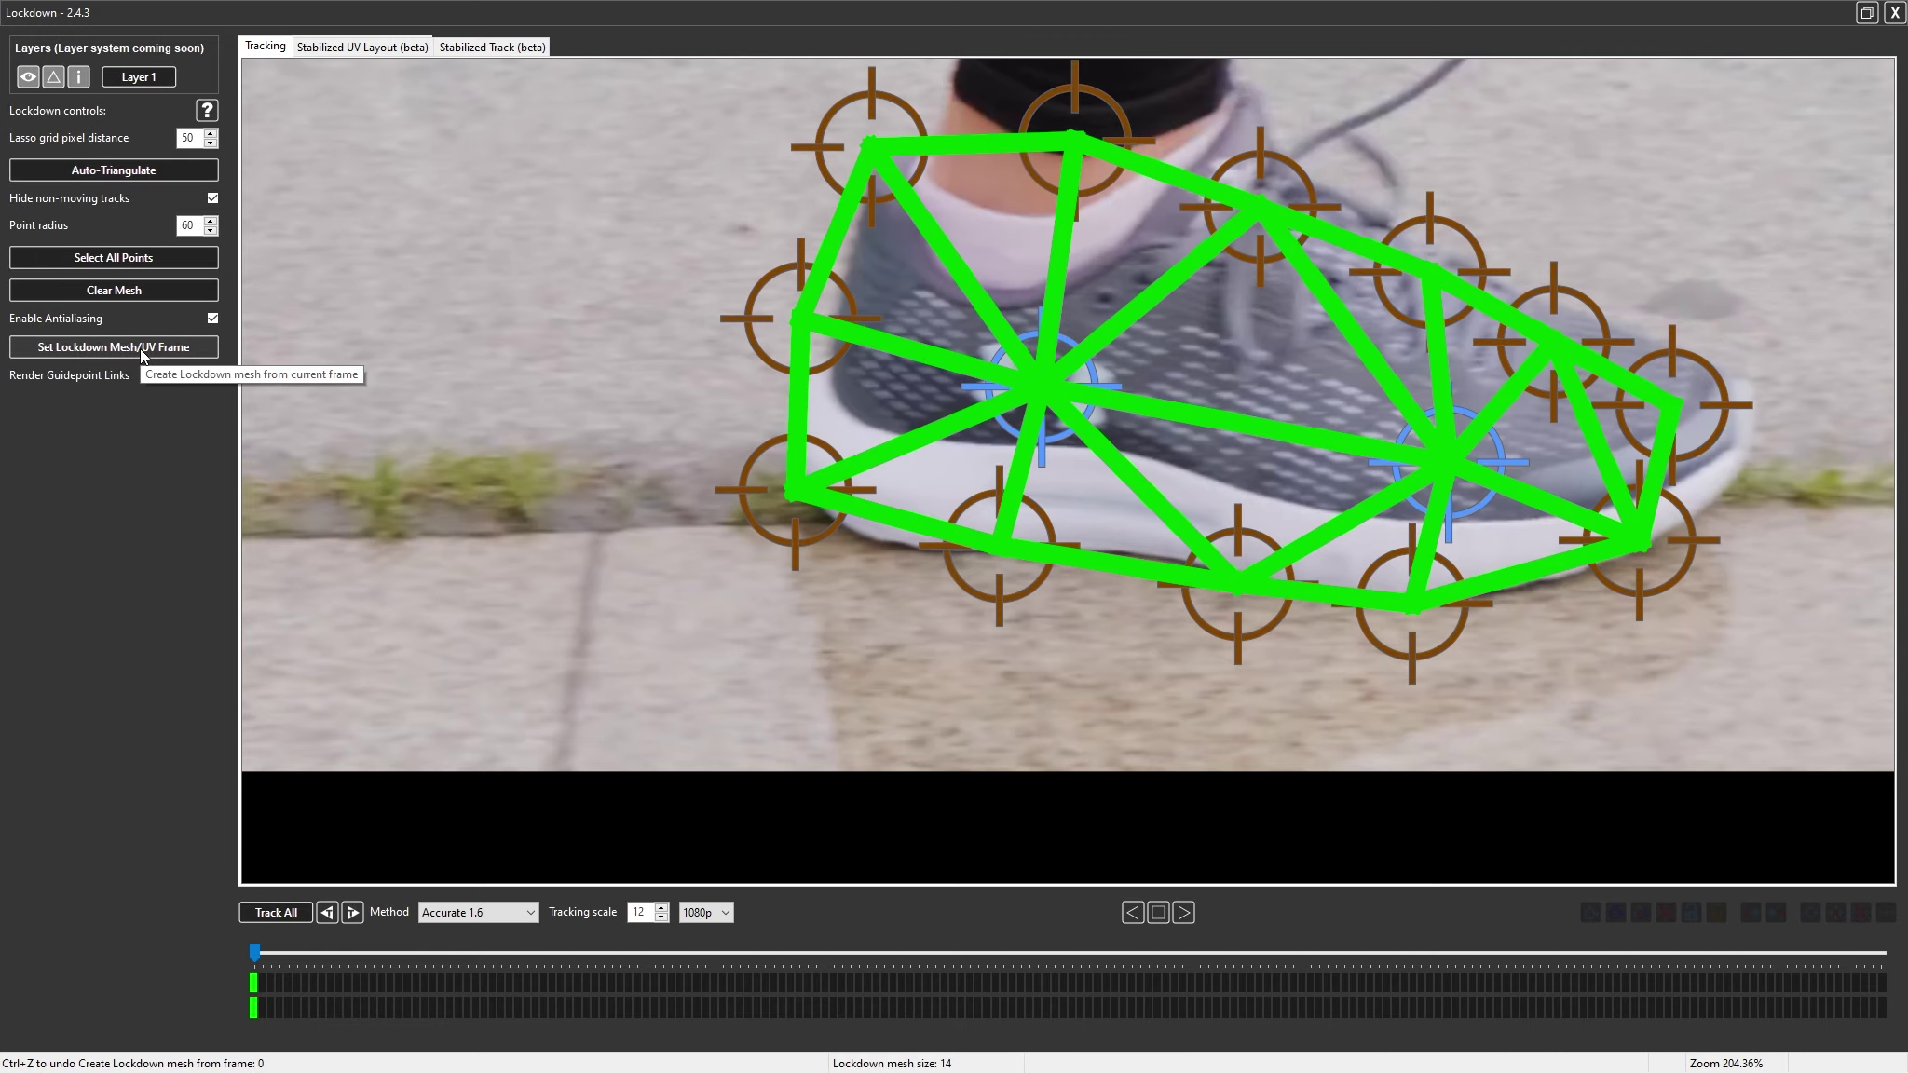
pyautogui.click(484, 46)
pyautogui.moveTo(264, 947); pyautogui.dragTo(140, 1034)
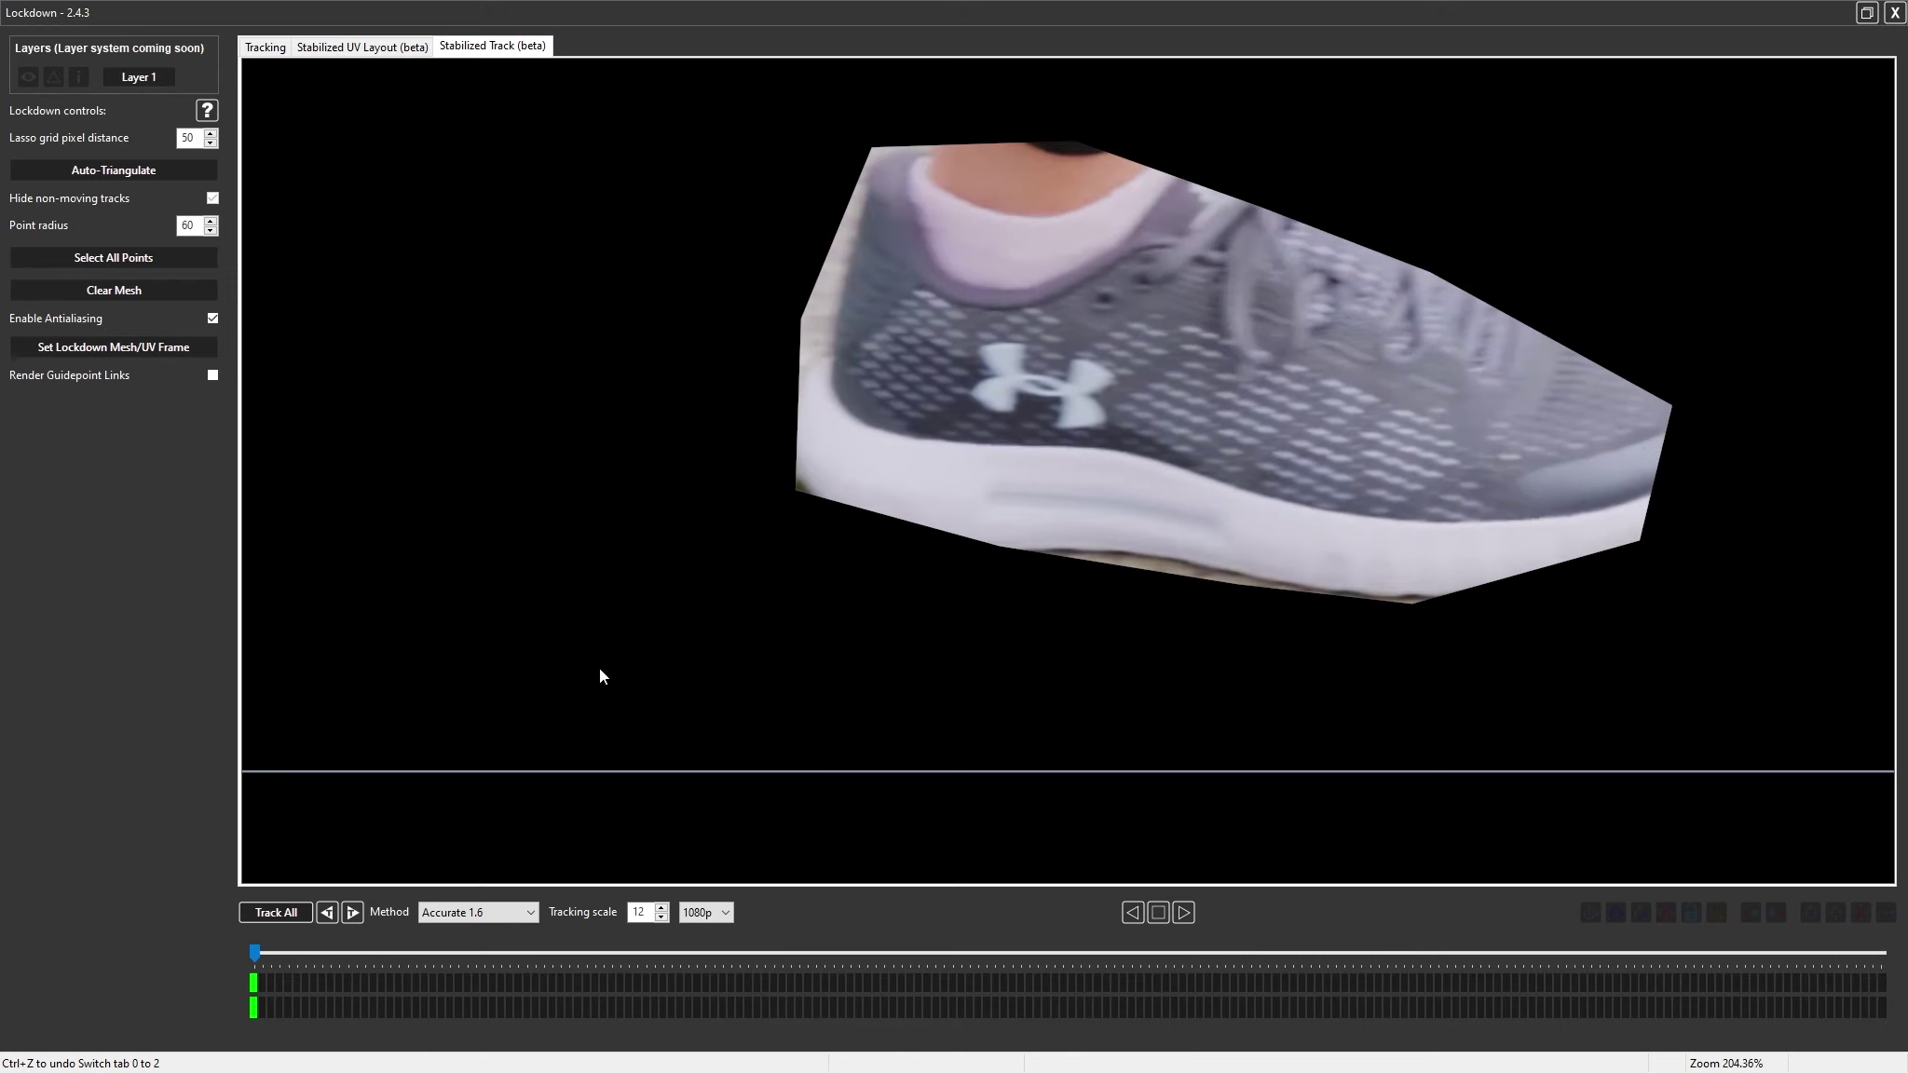
# Place five tracking points on the first frame's stabilized shoe: heel mesh, beside the logo, lace eyelet, forefoot mesh and forefoot sole edge
pyautogui.scroll(3, 852, 325)
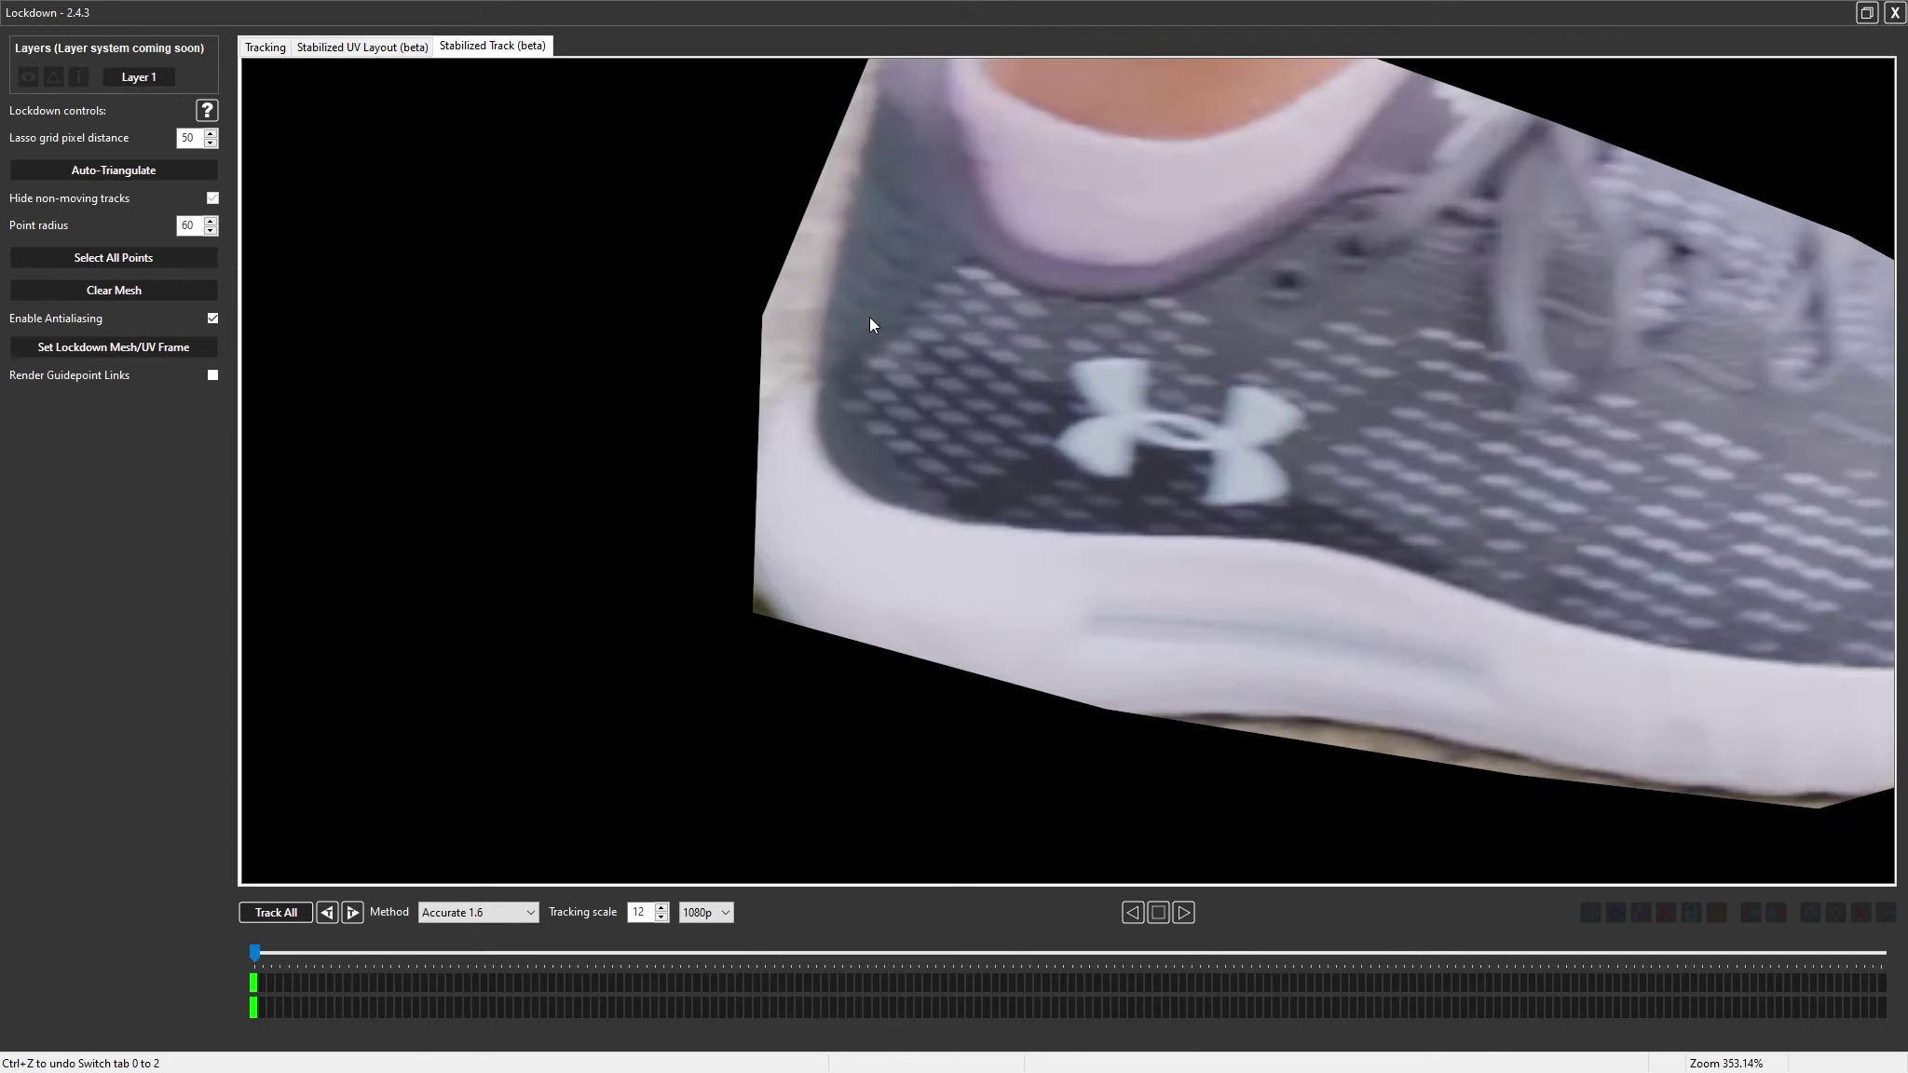
pyautogui.click(971, 273)
pyautogui.click(1054, 449)
pyautogui.click(1026, 260)
pyautogui.click(1342, 388)
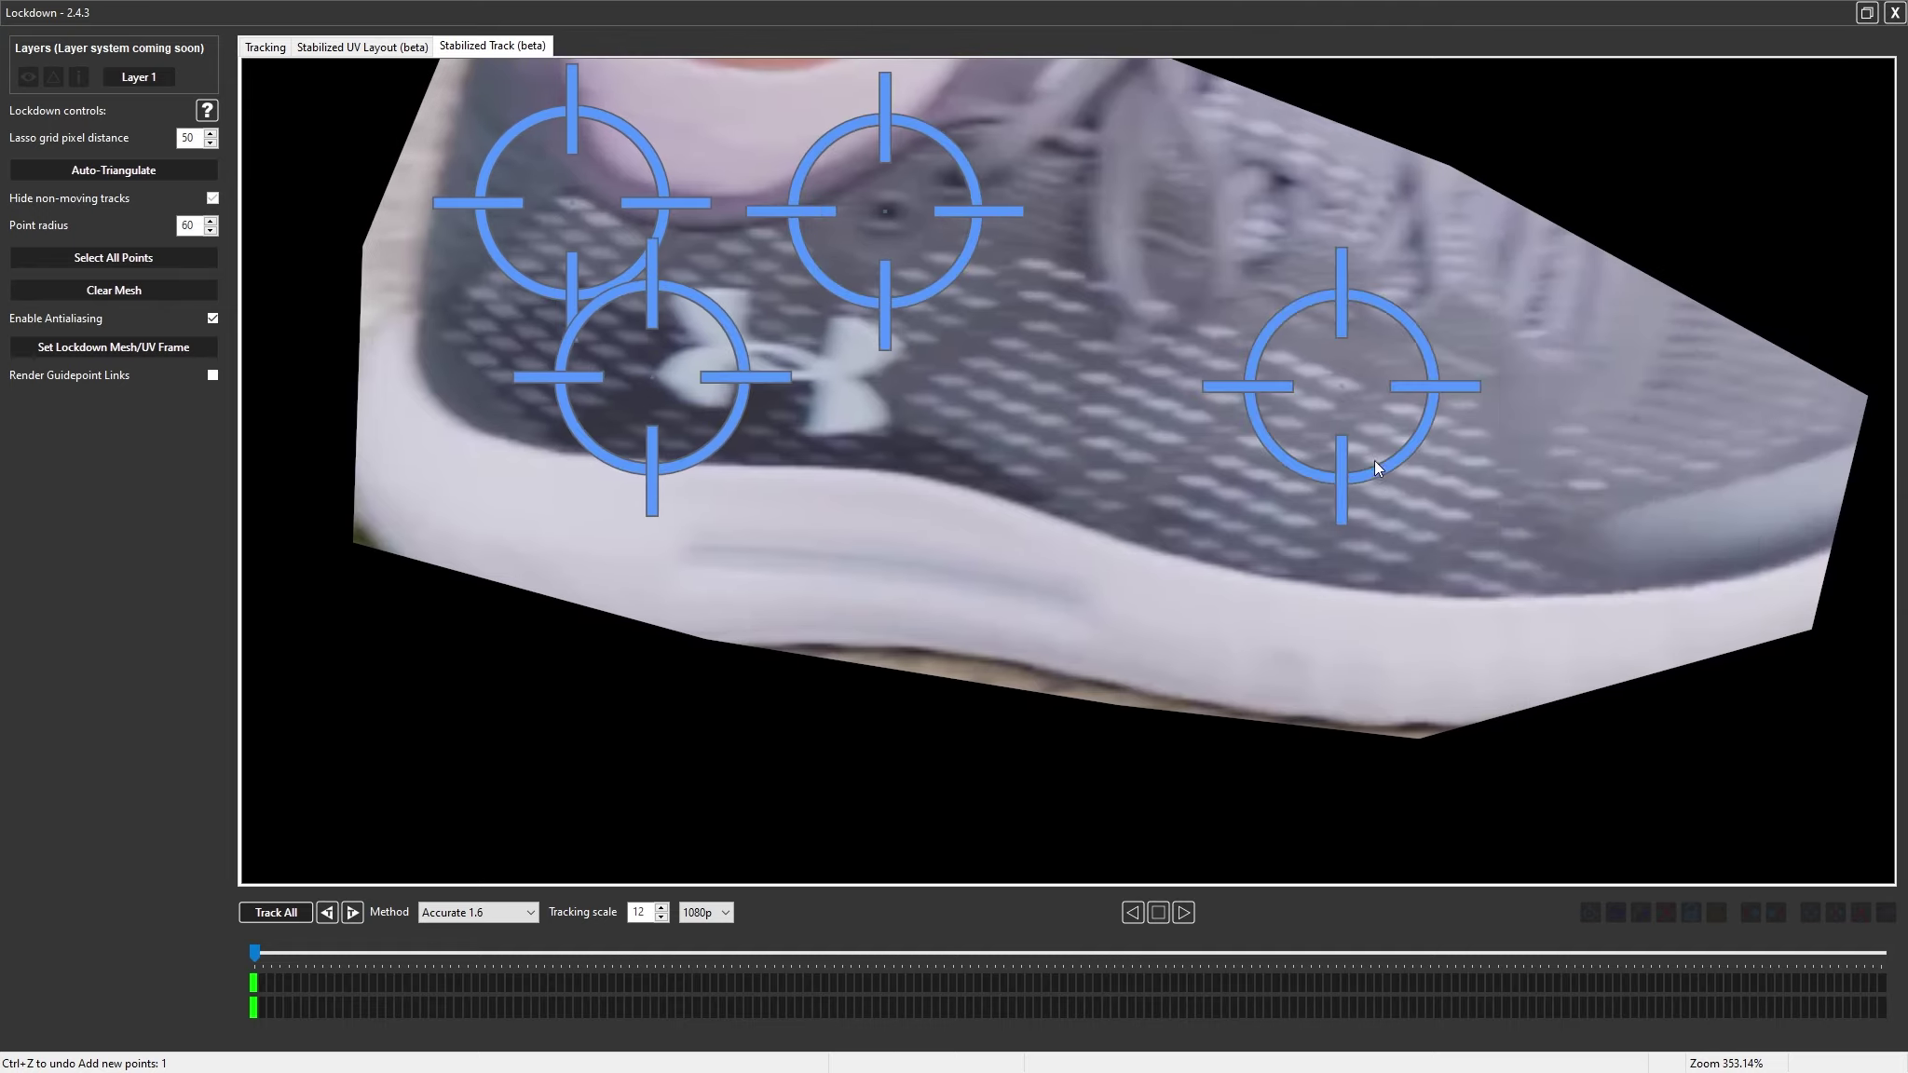
pyautogui.click(1364, 580)
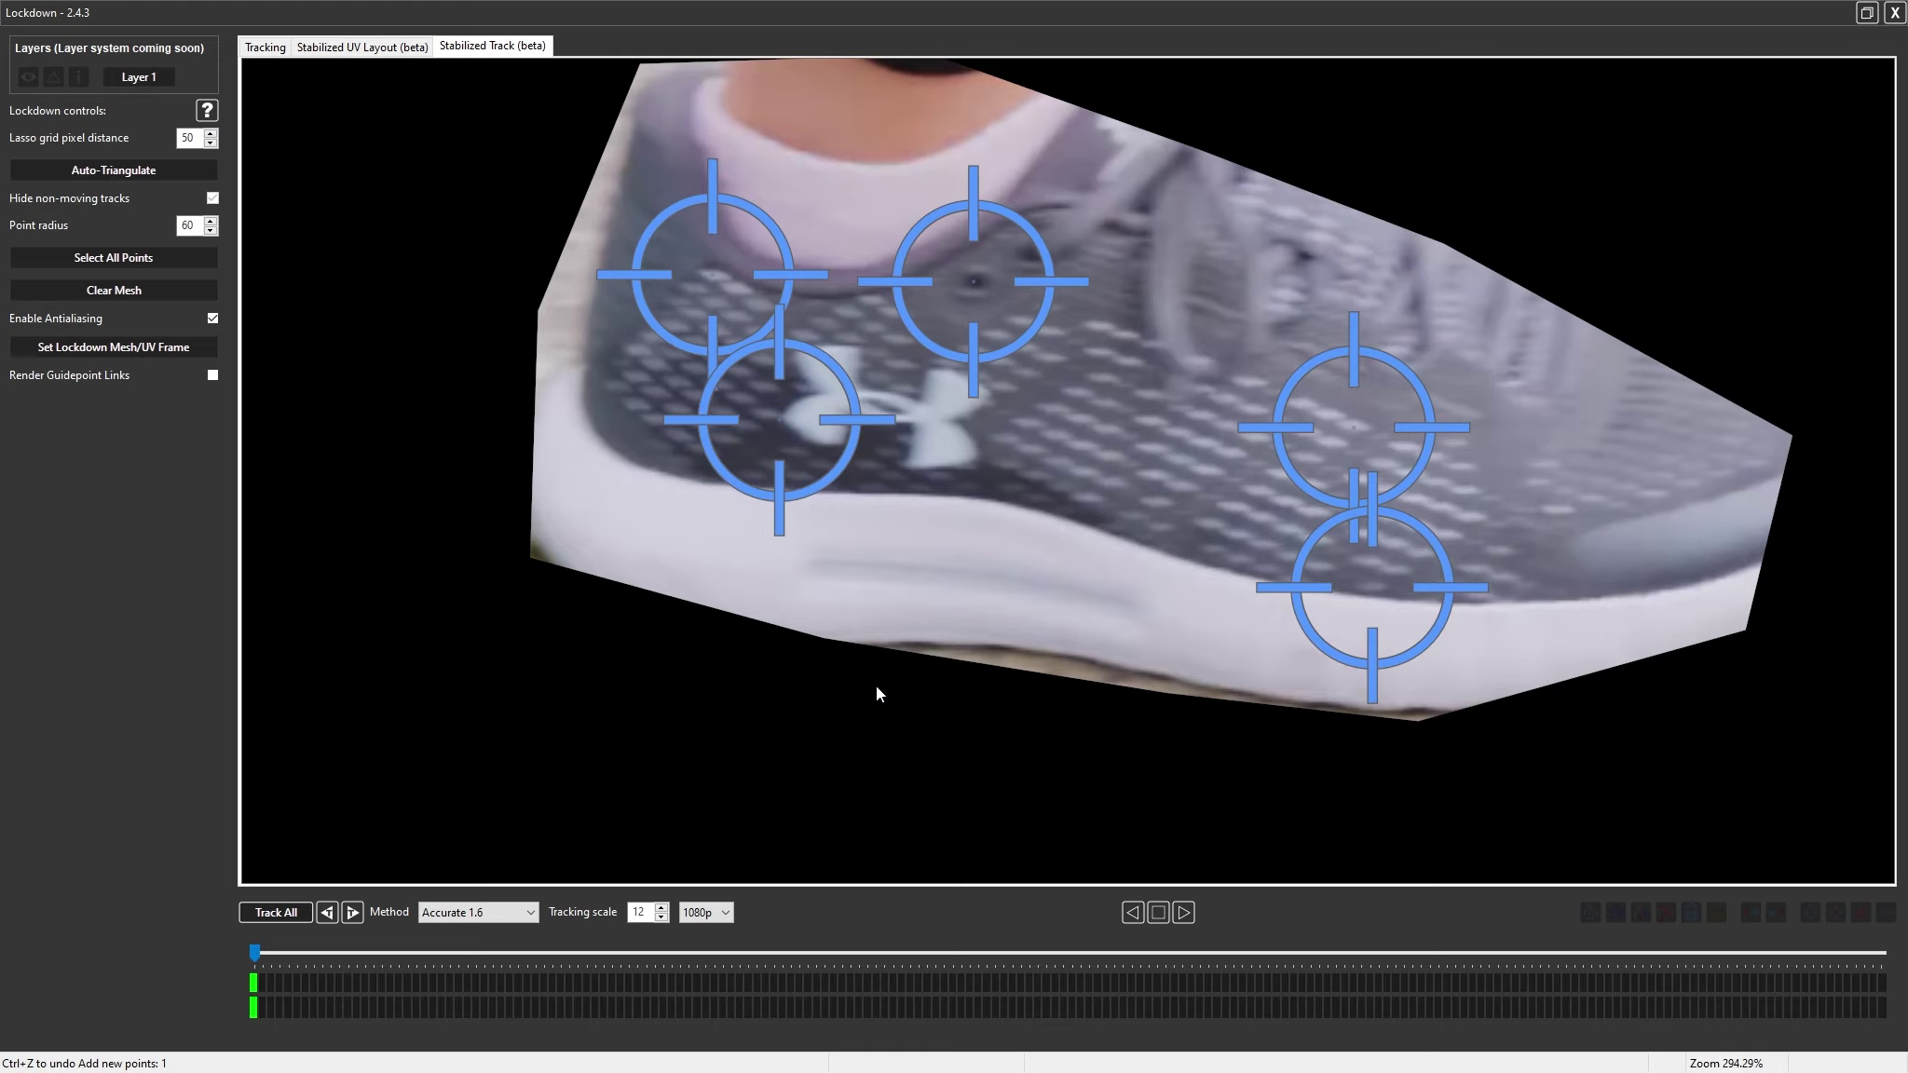
# Align the heel, logo, eyelet, forefoot and sole points with the same shoe details on the last frame, then deselect them
pyautogui.moveTo(623, 586)
pyautogui.mouseDown()
pyautogui.moveTo(1286, 806)
pyautogui.moveTo(1481, 380)
pyautogui.moveTo(927, 155)
pyautogui.moveTo(611, 152)
pyautogui.mouseUp()
pyautogui.press('space')
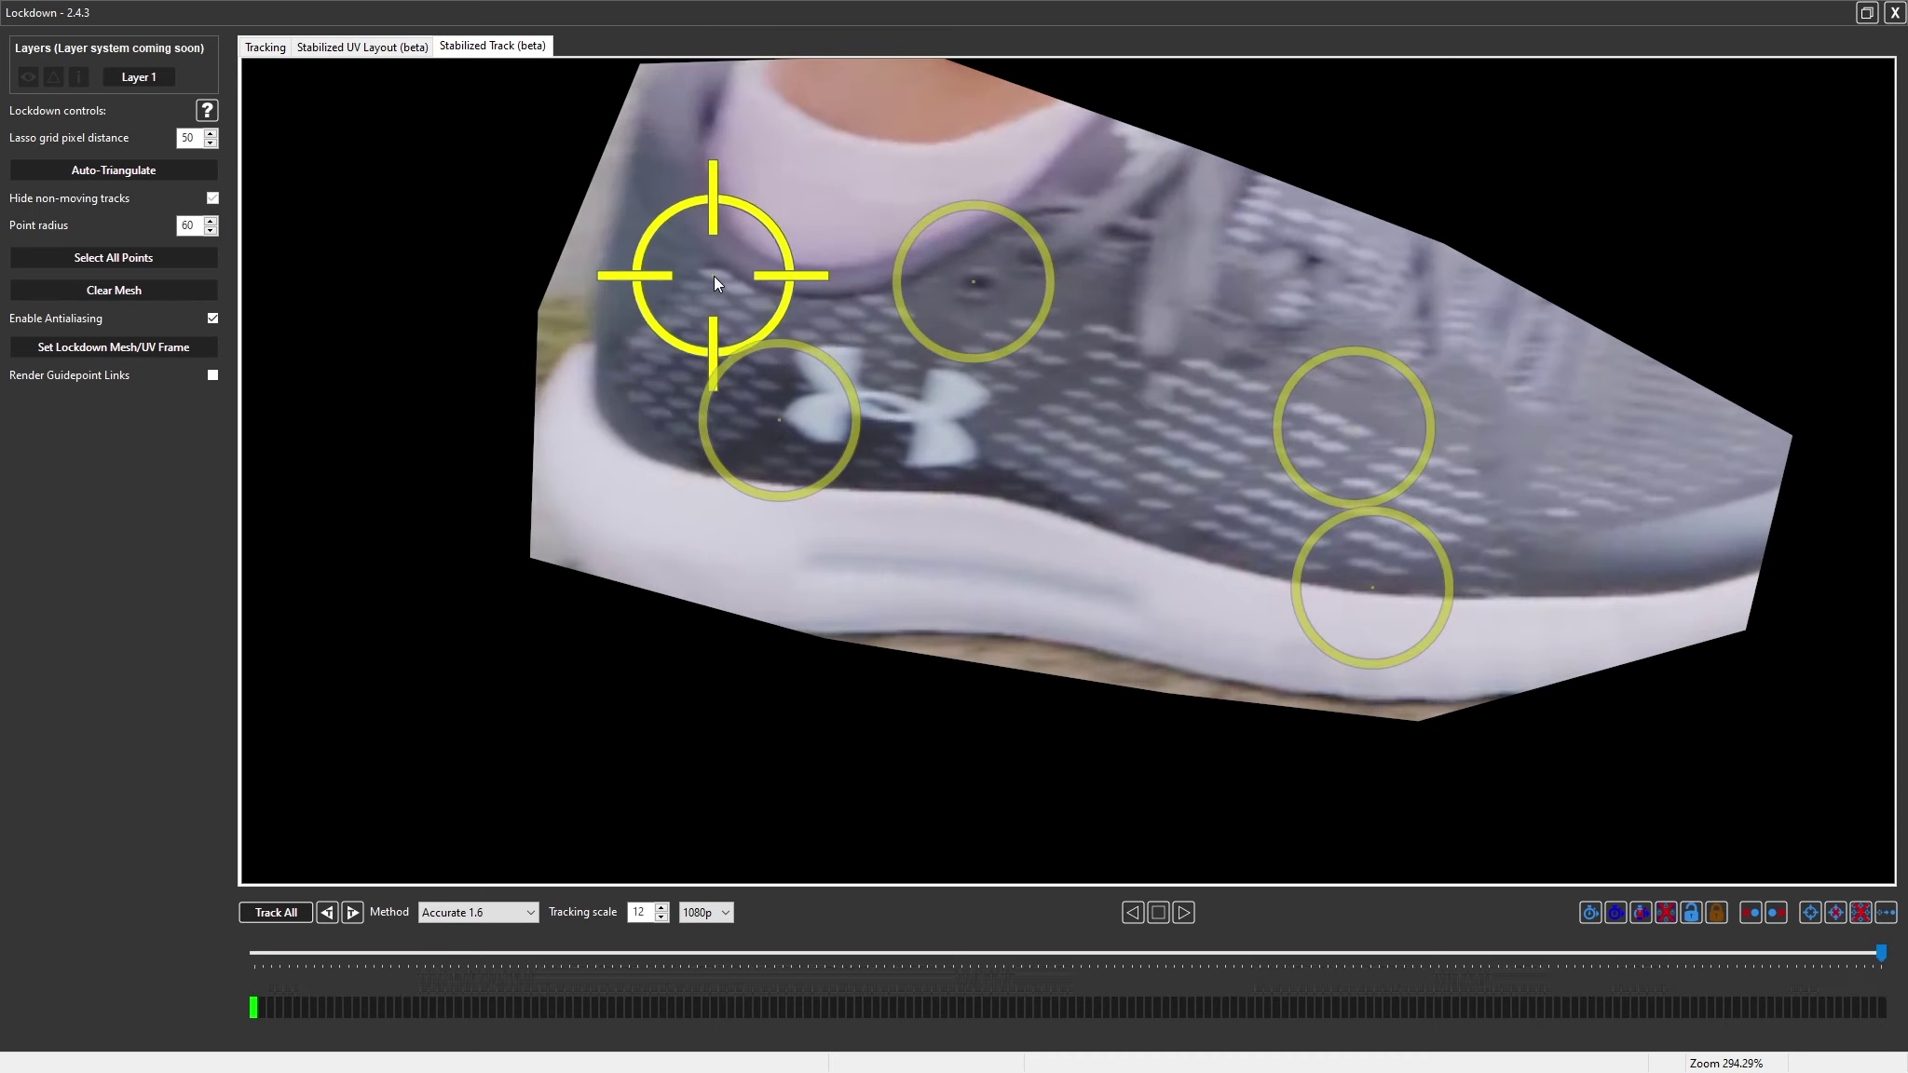
pyautogui.click(713, 278)
pyautogui.click(976, 286)
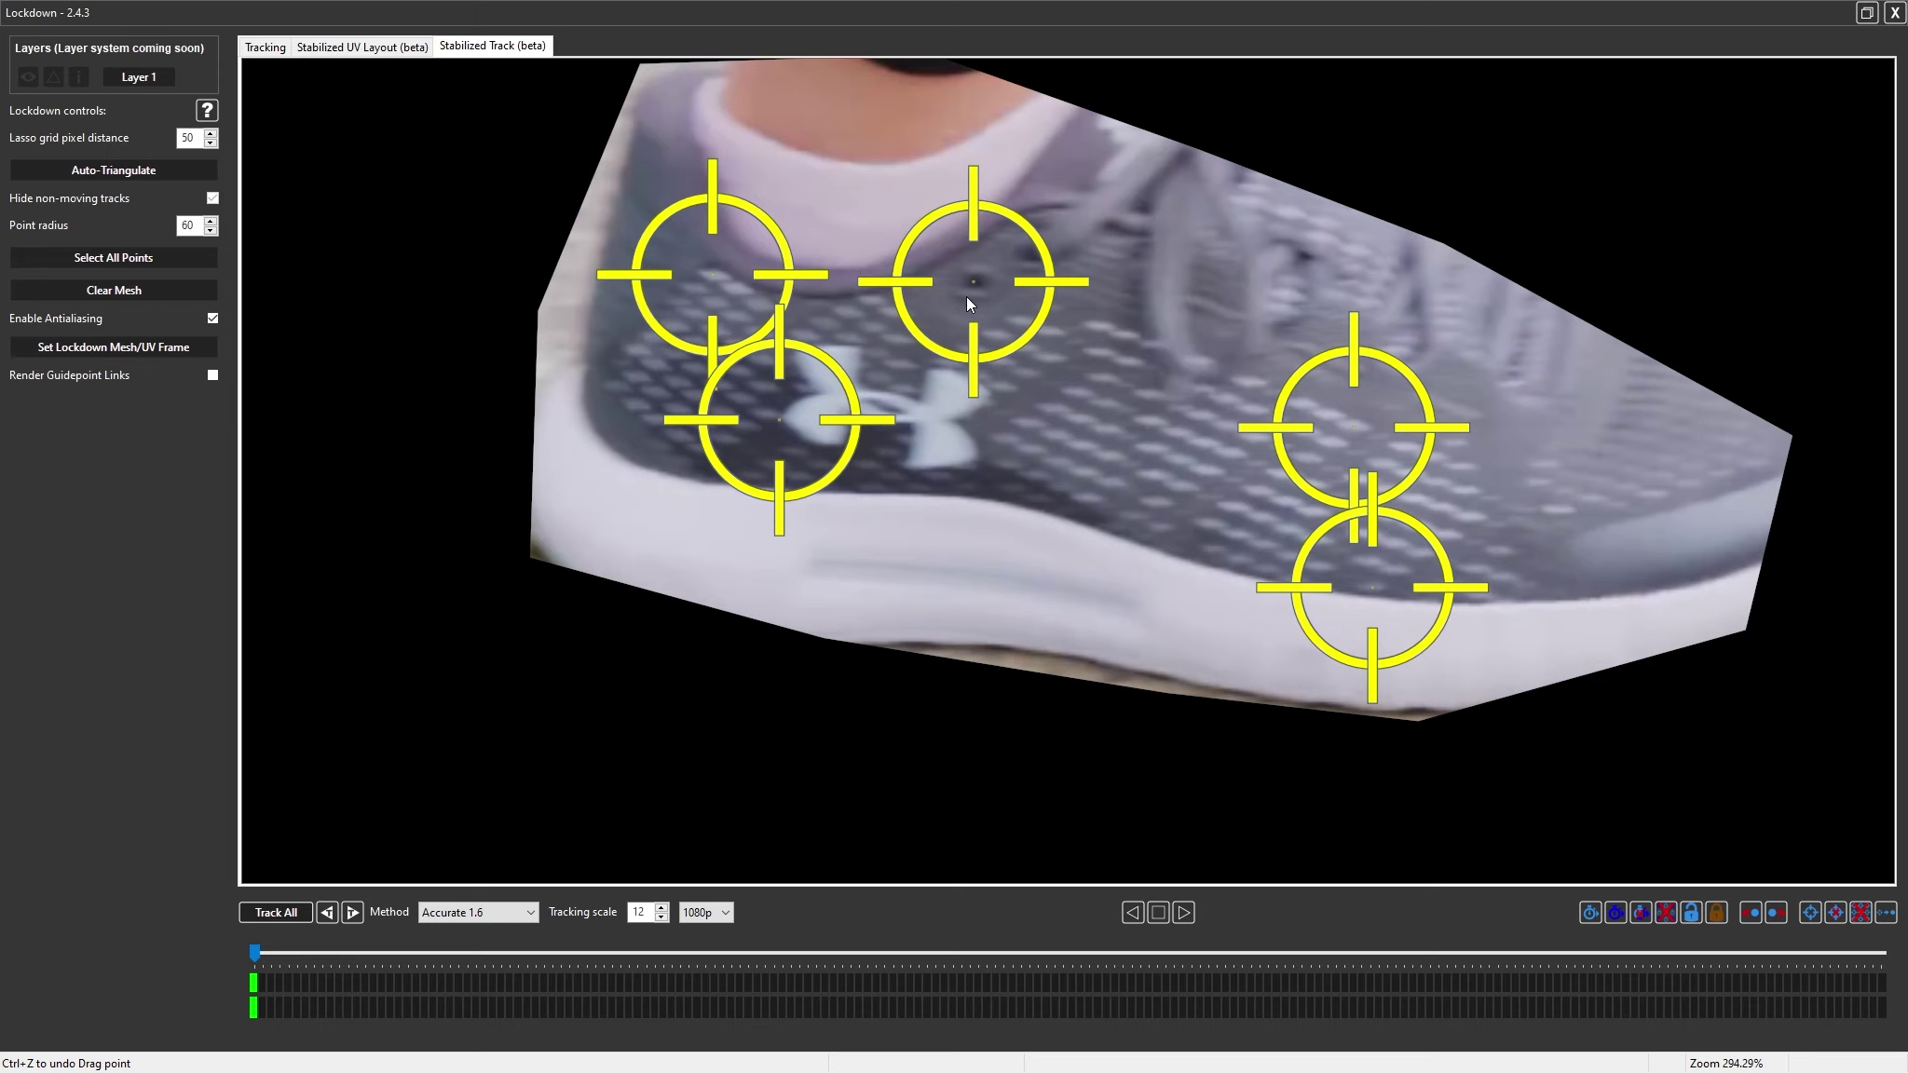
pyautogui.click(779, 420)
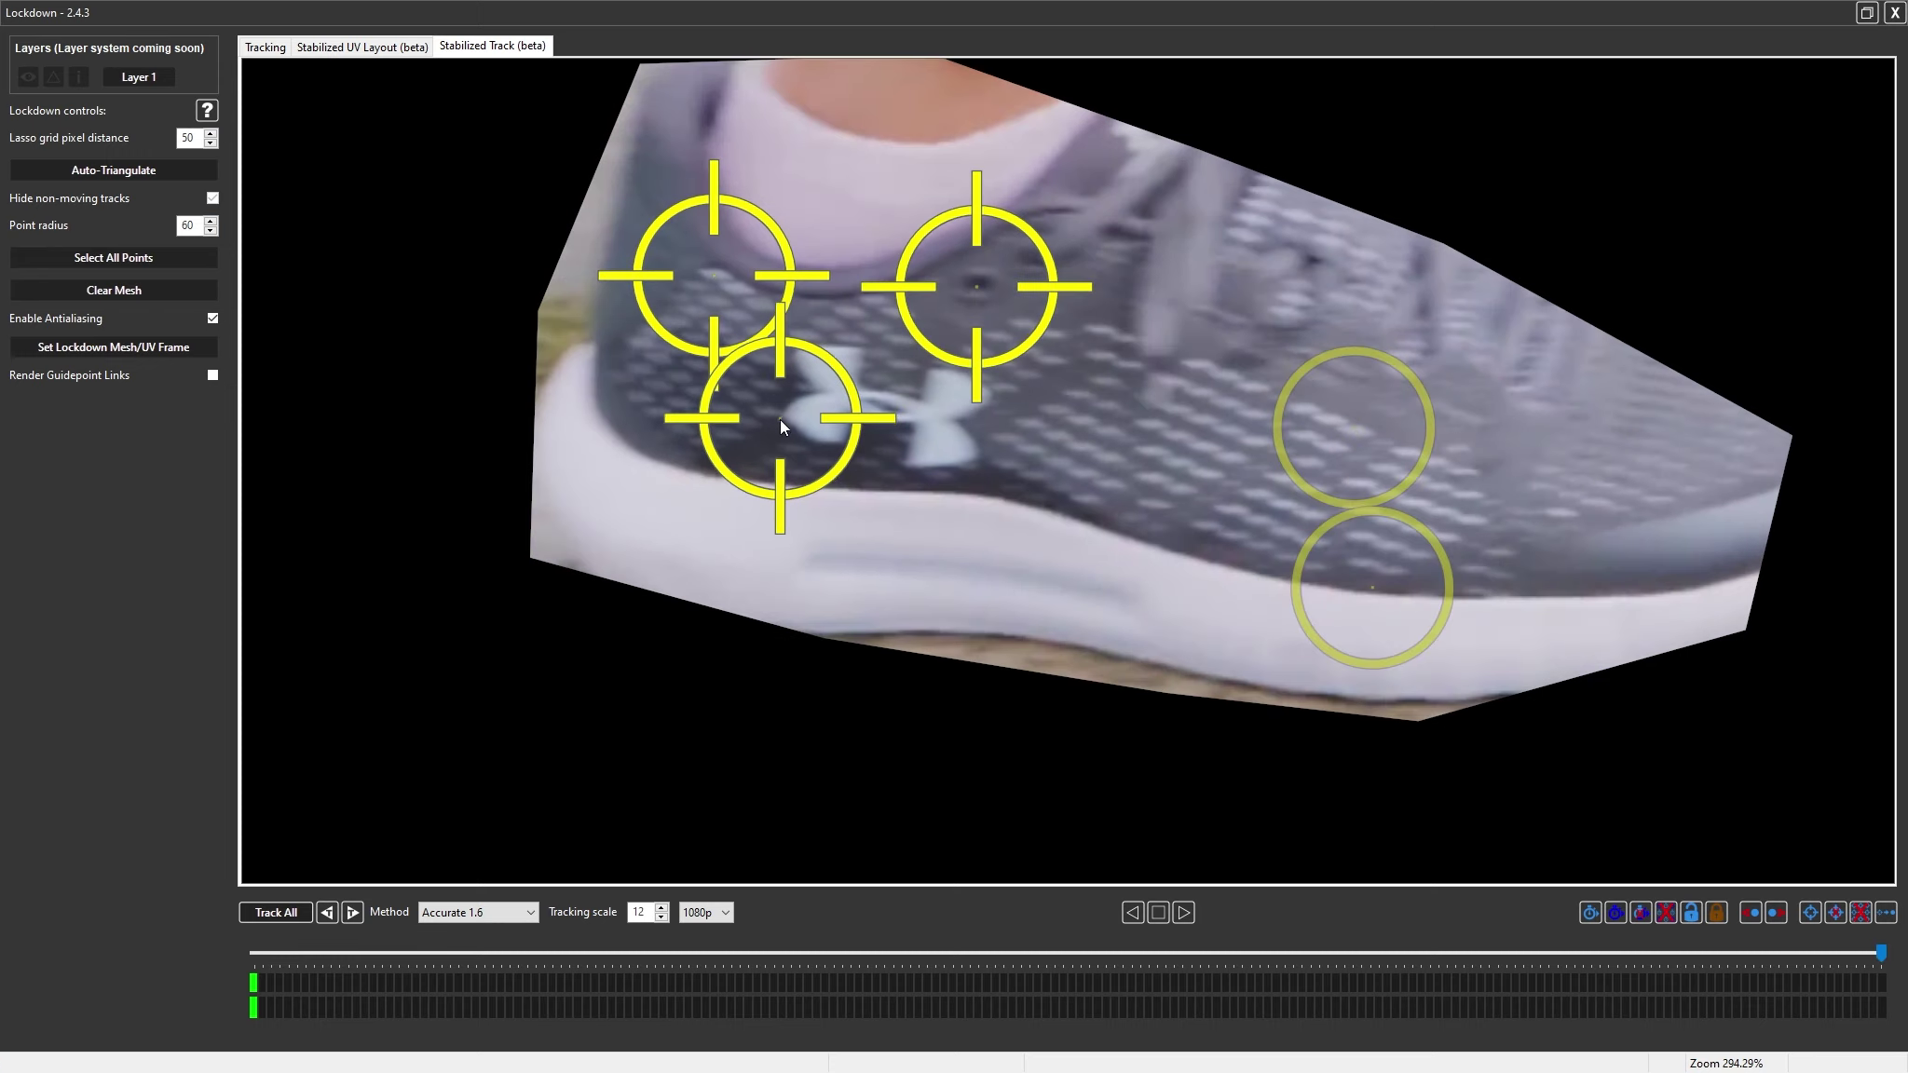
pyautogui.click(783, 420)
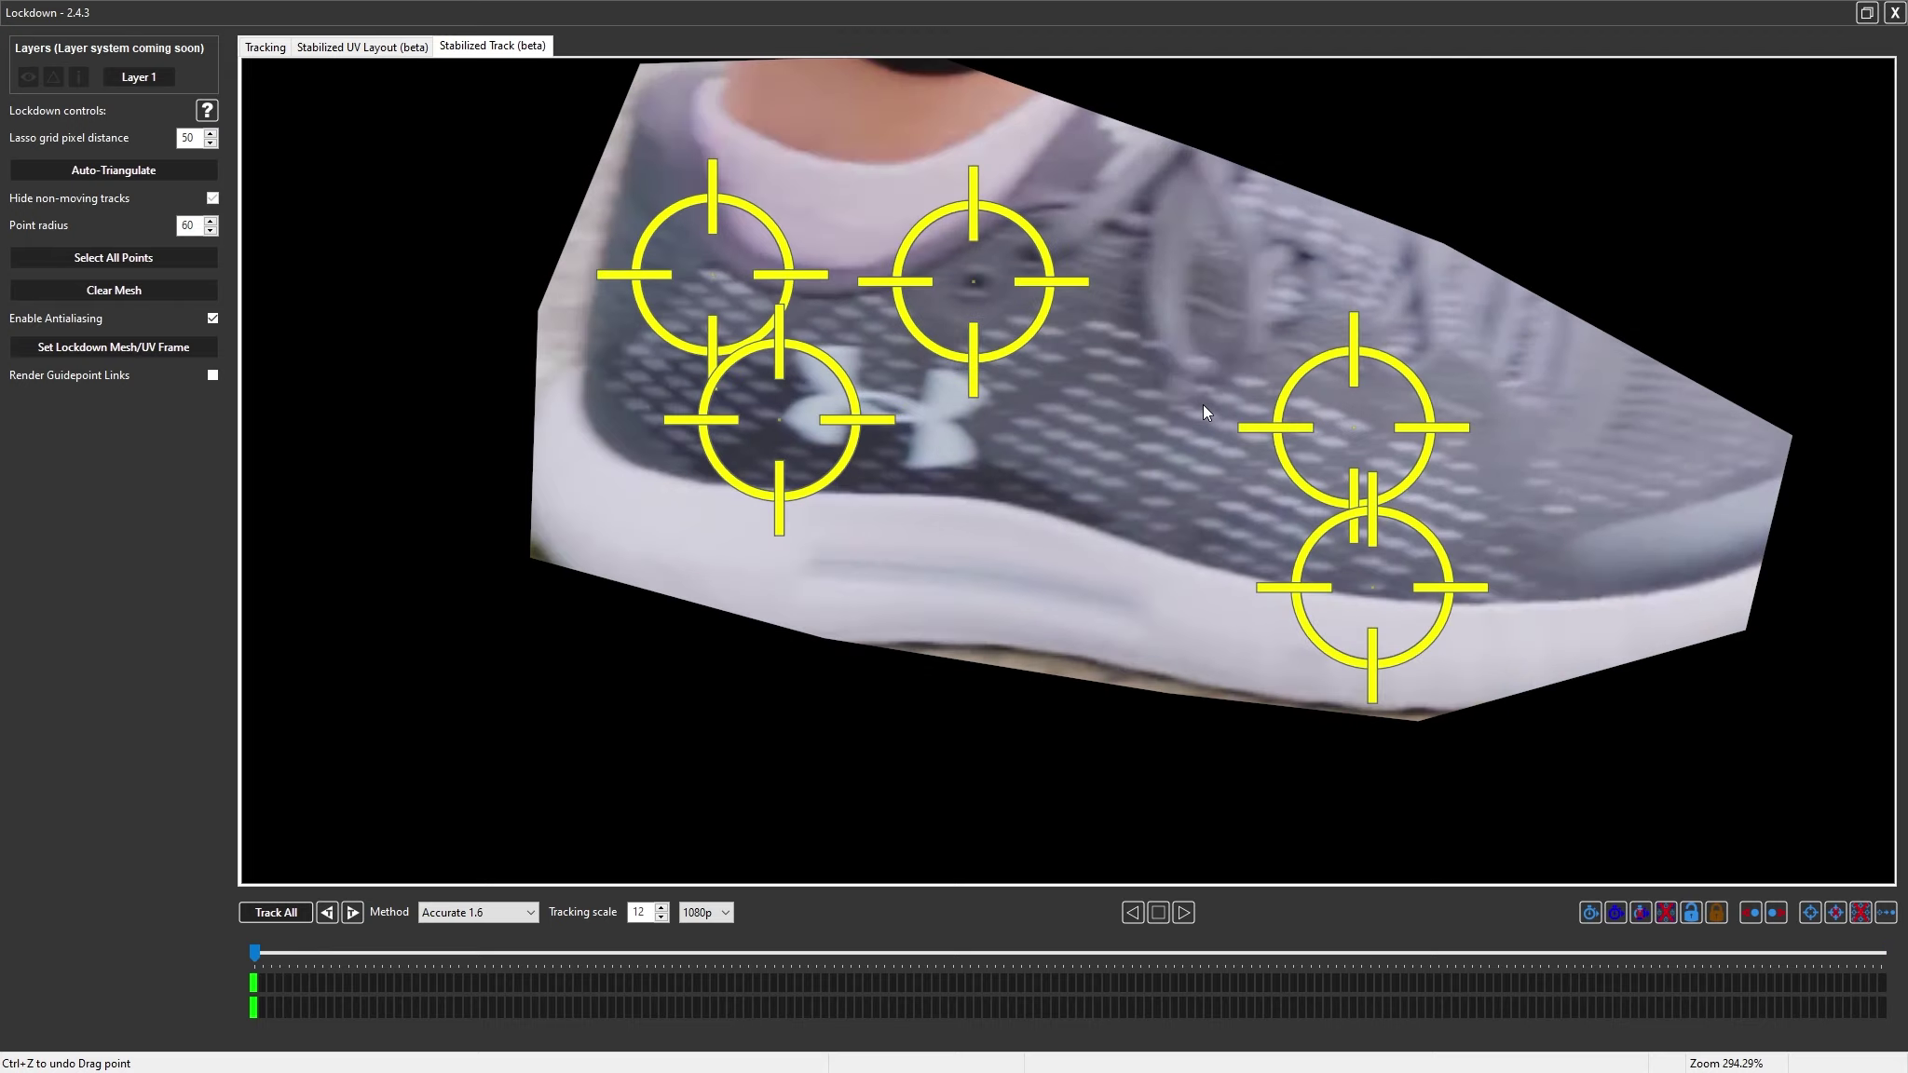
pyautogui.keyDown('shift'); pyautogui.click(1372, 586); pyautogui.keyUp('shift')
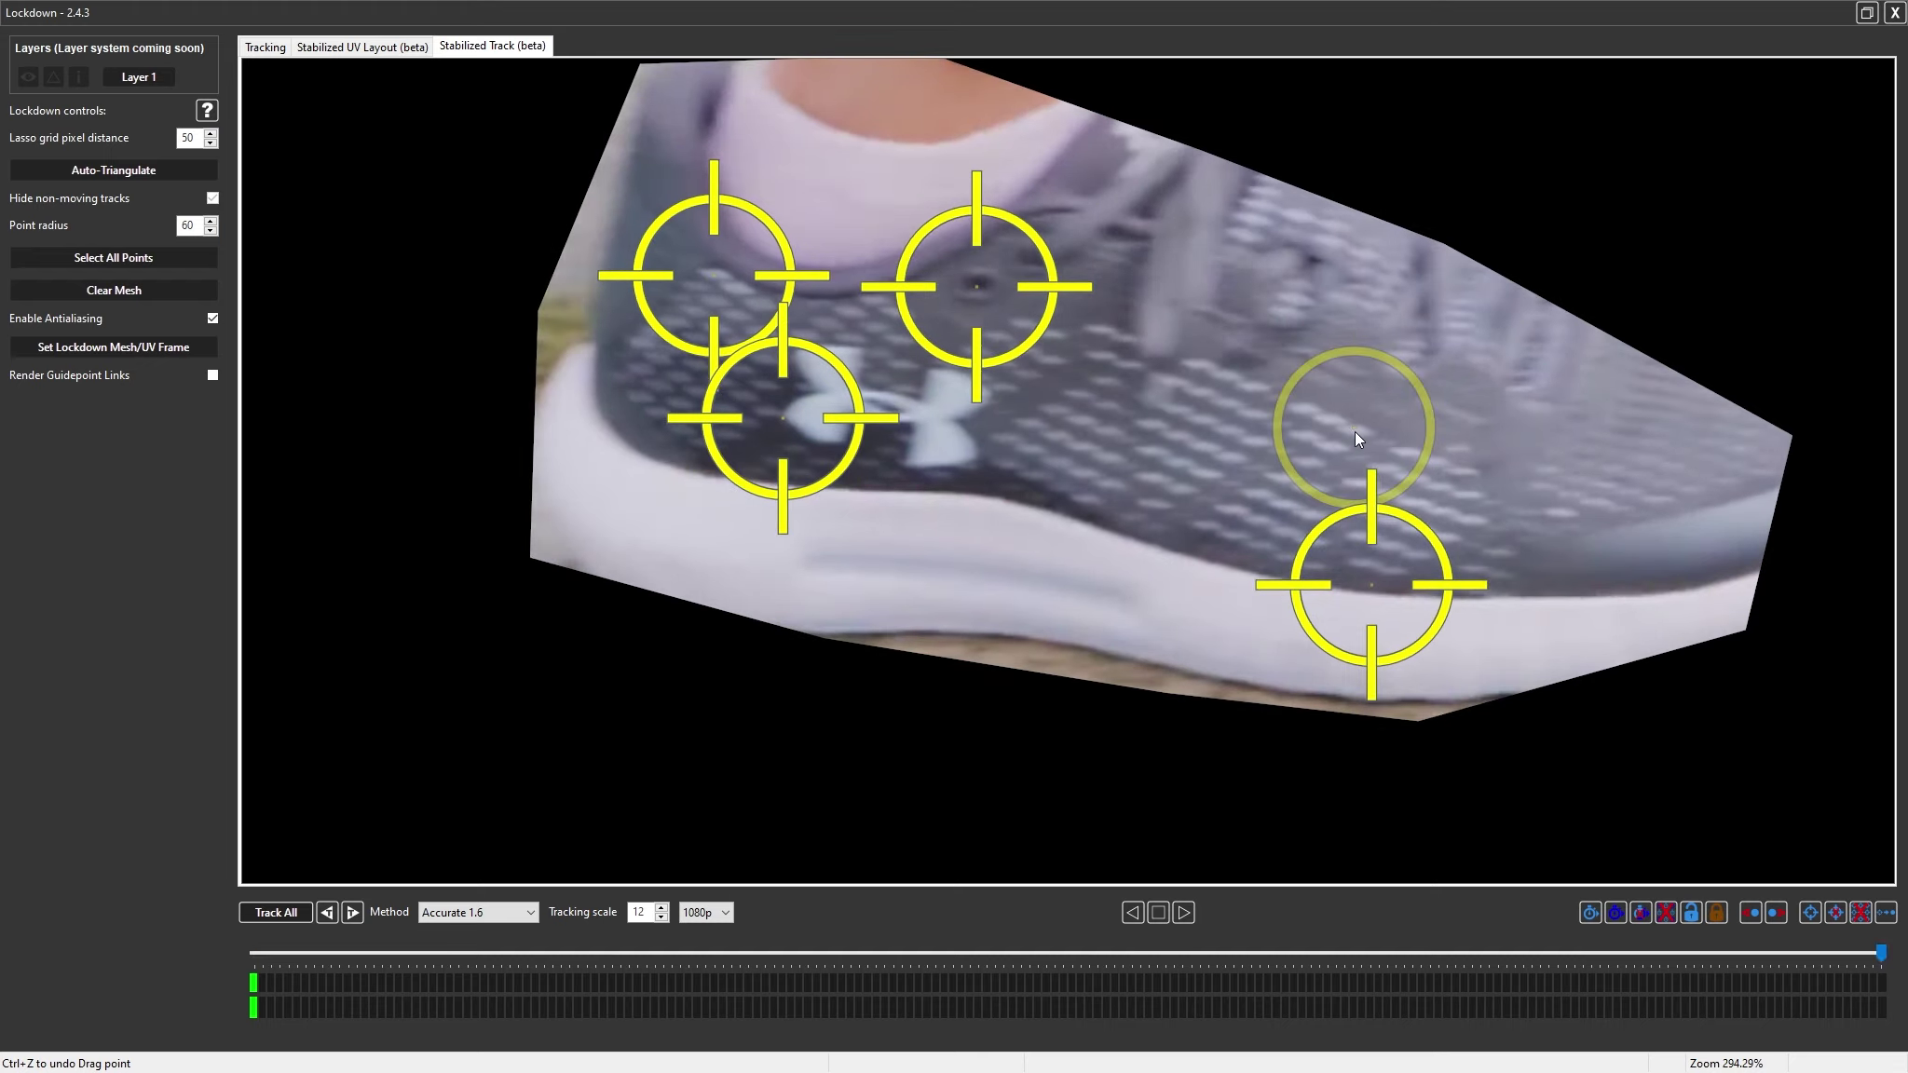
pyautogui.keyDown('shift'); pyautogui.click(1354, 430); pyautogui.keyUp('shift')
pyautogui.click(1145, 362)
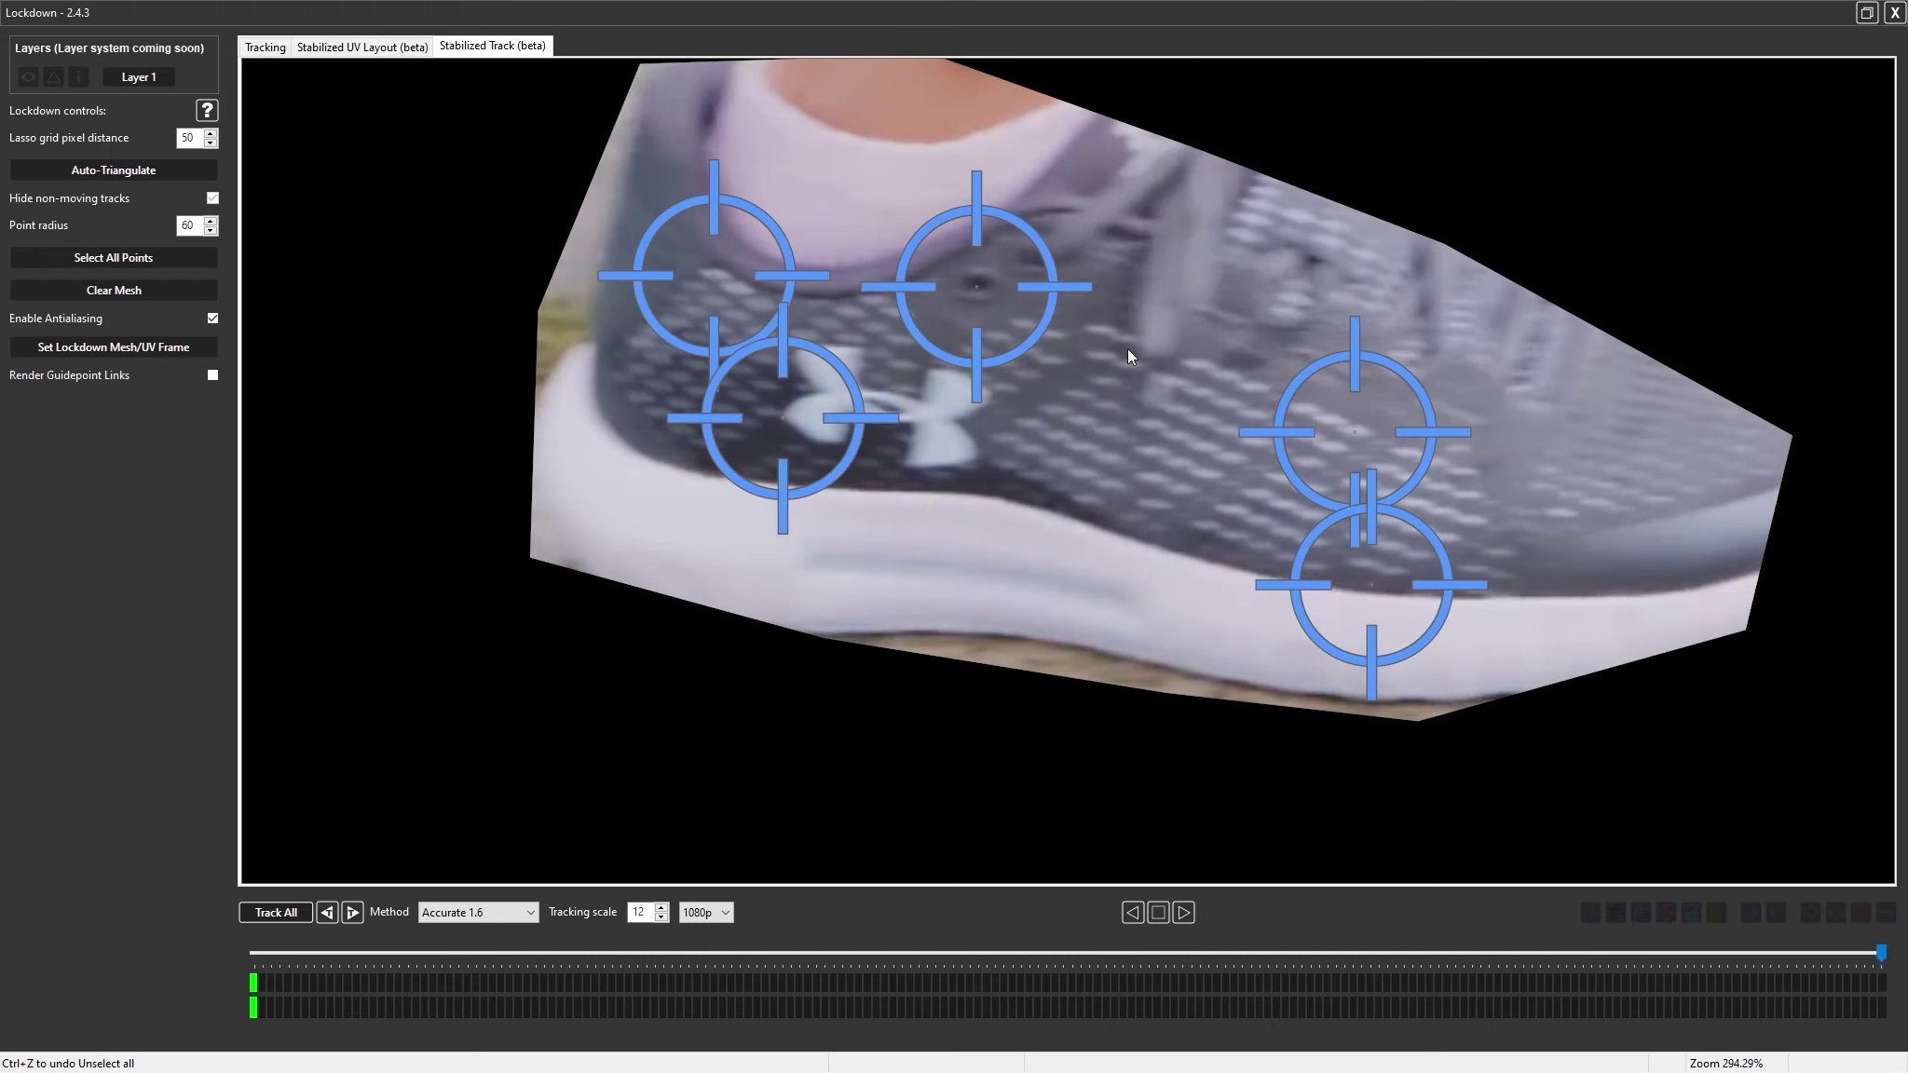
# Compare the lace eyelet point's position on the first and last frames of the stabilized track
pyautogui.moveTo(1884, 957); pyautogui.dragTo(223, 855)
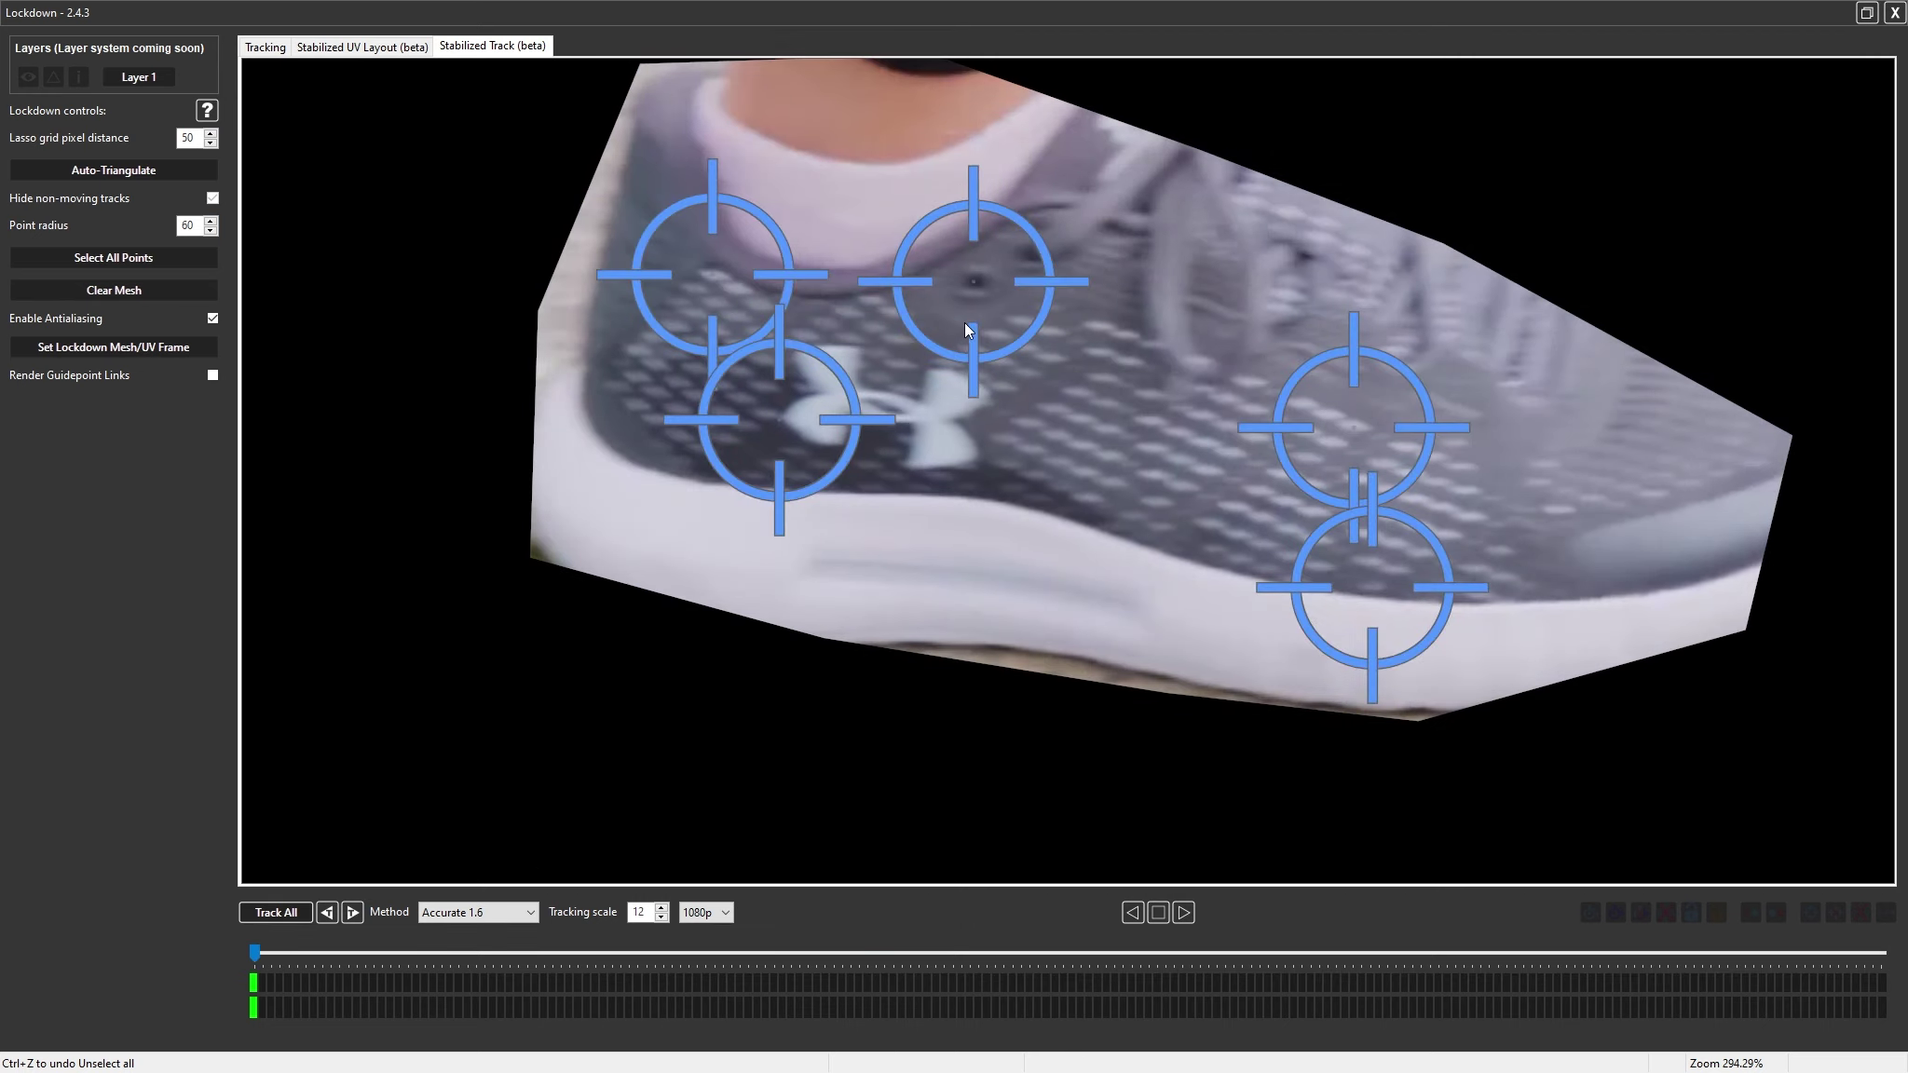
pyautogui.click(977, 300)
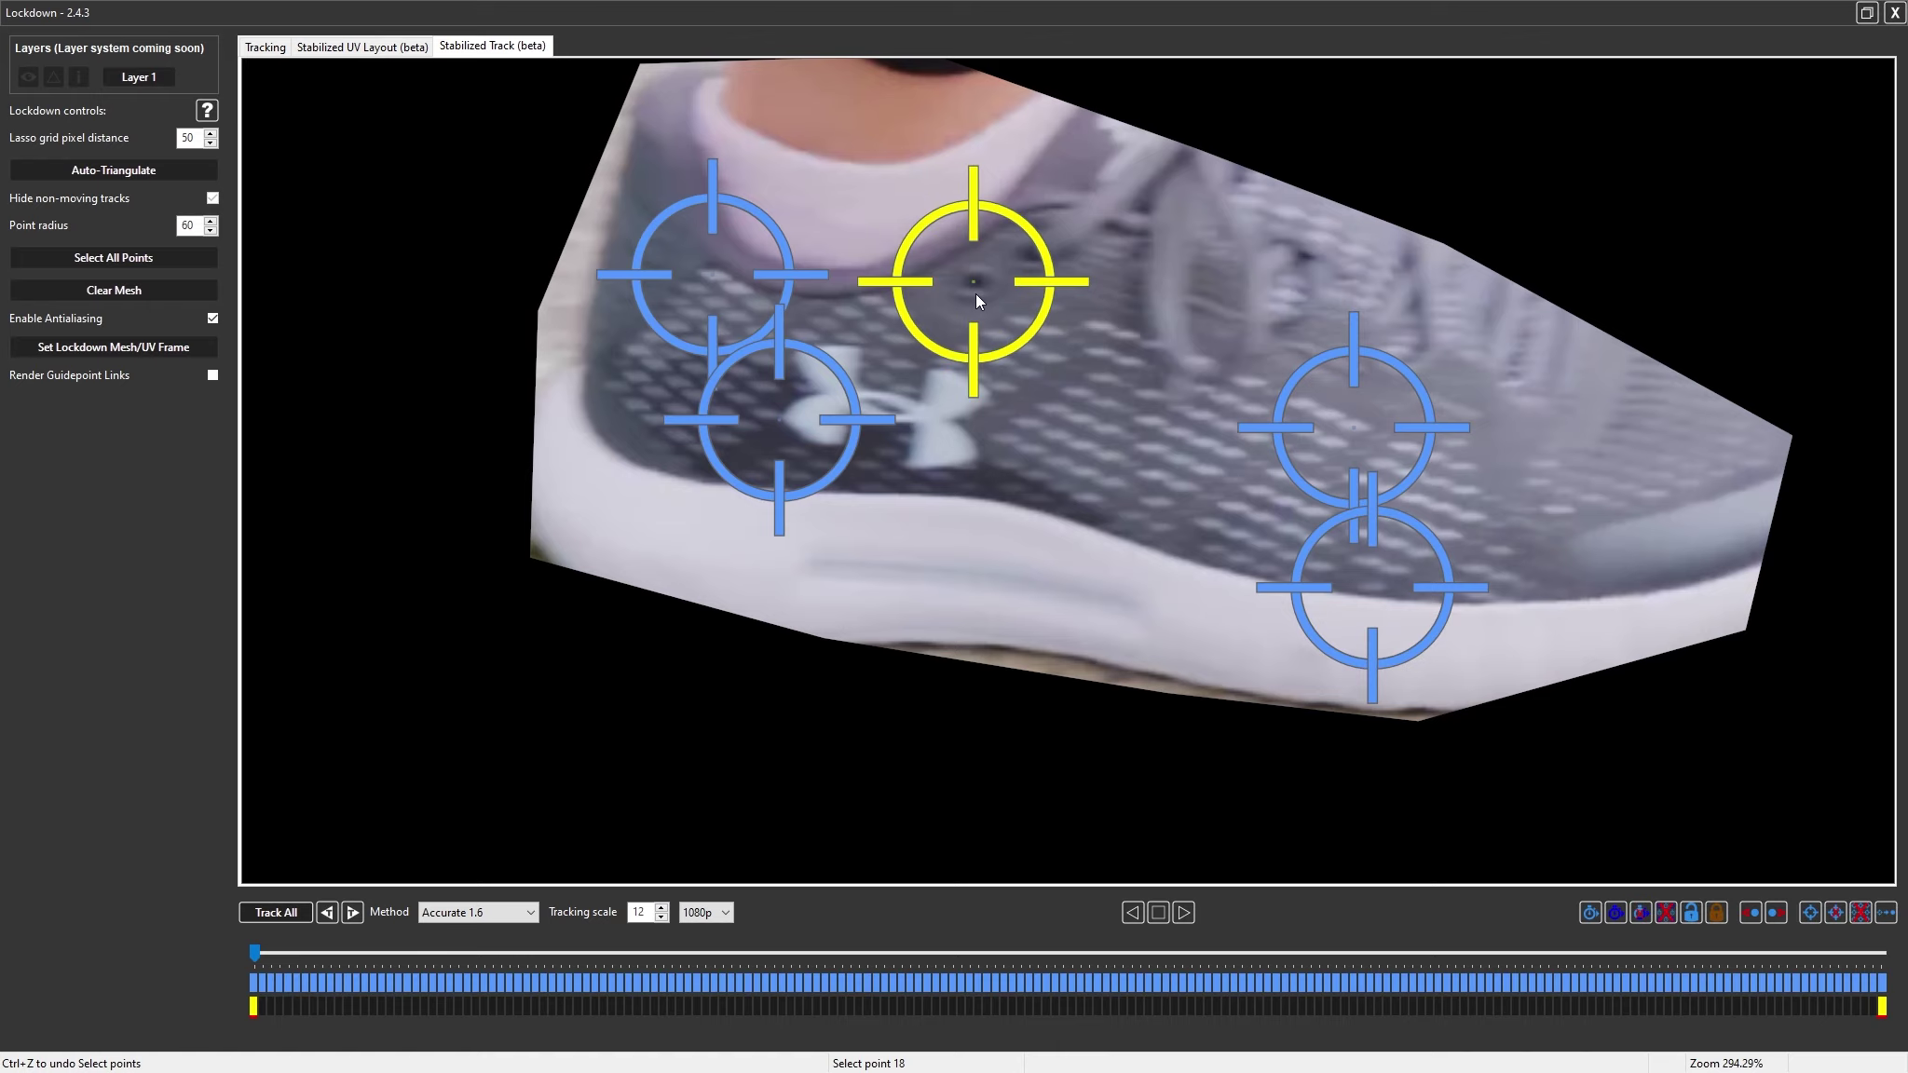
pyautogui.moveTo(258, 956); pyautogui.dragTo(1882, 954)
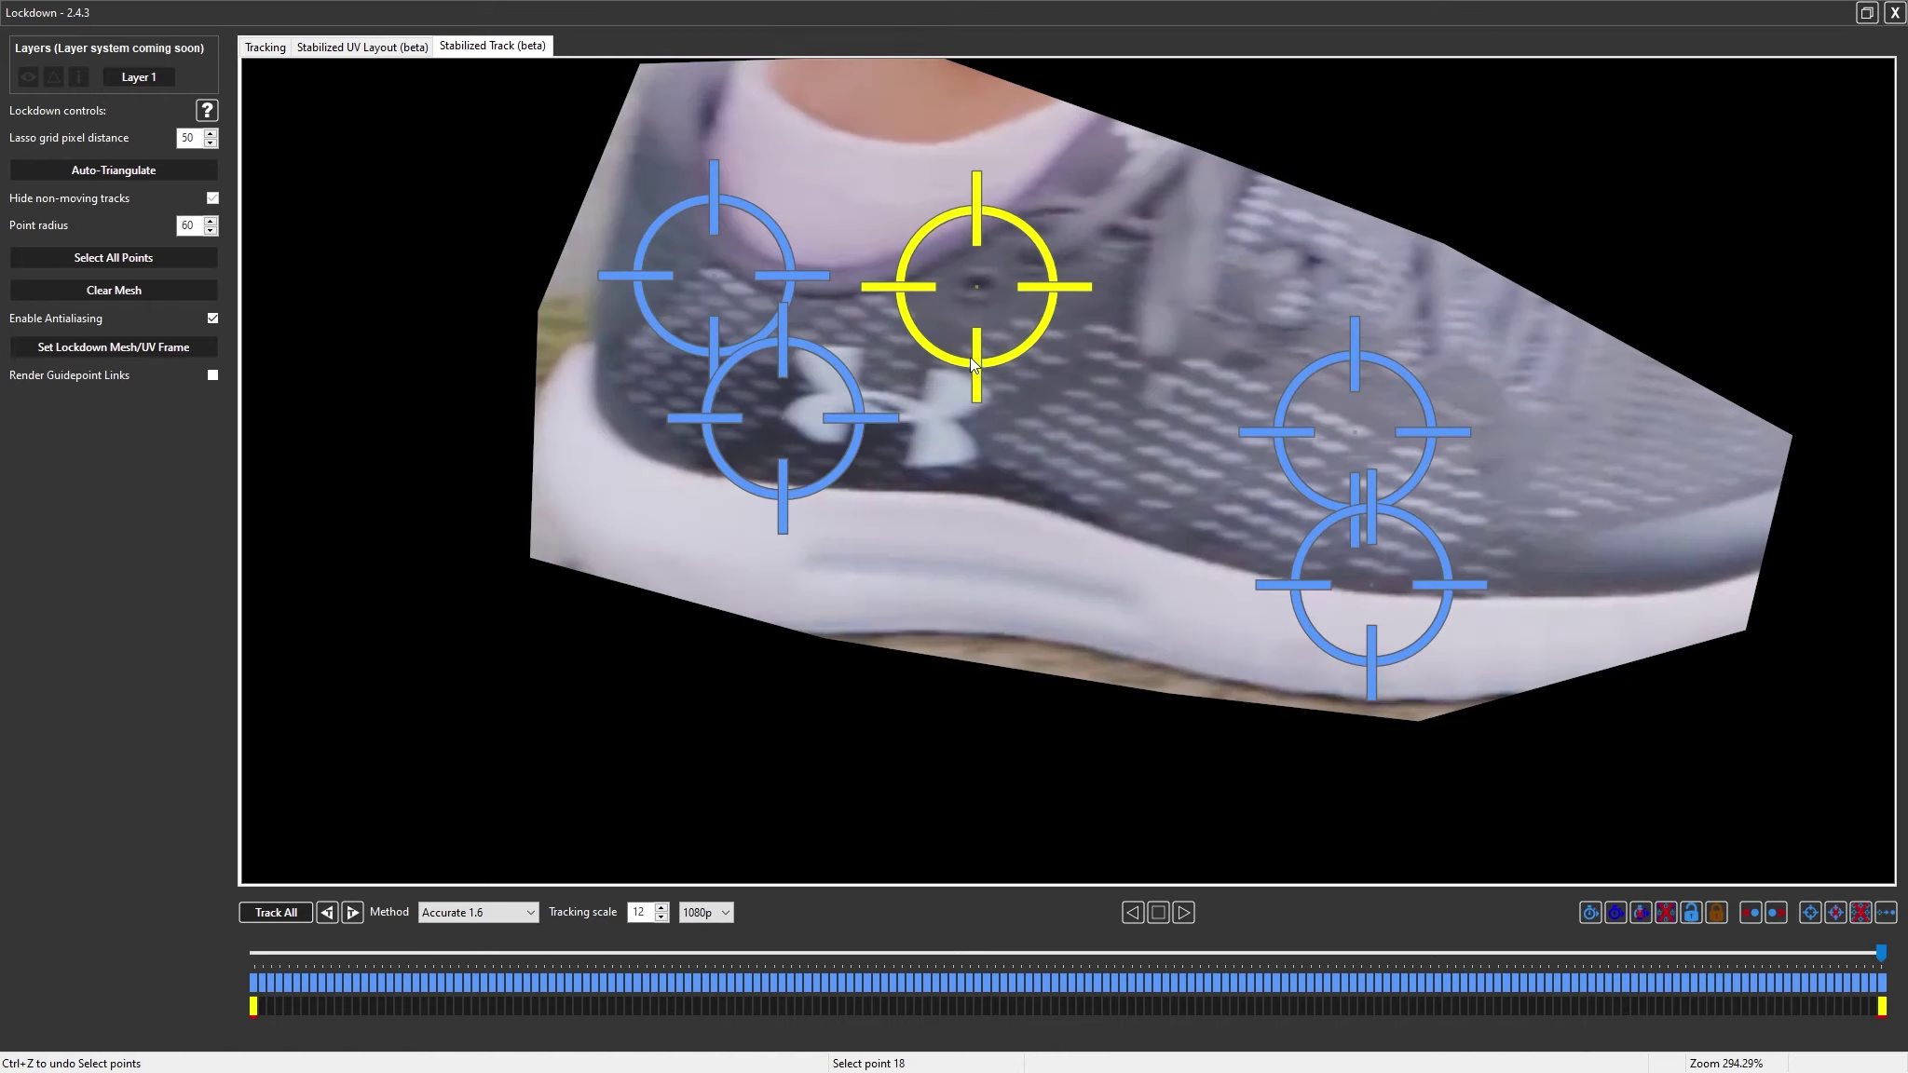
pyautogui.click(1082, 427)
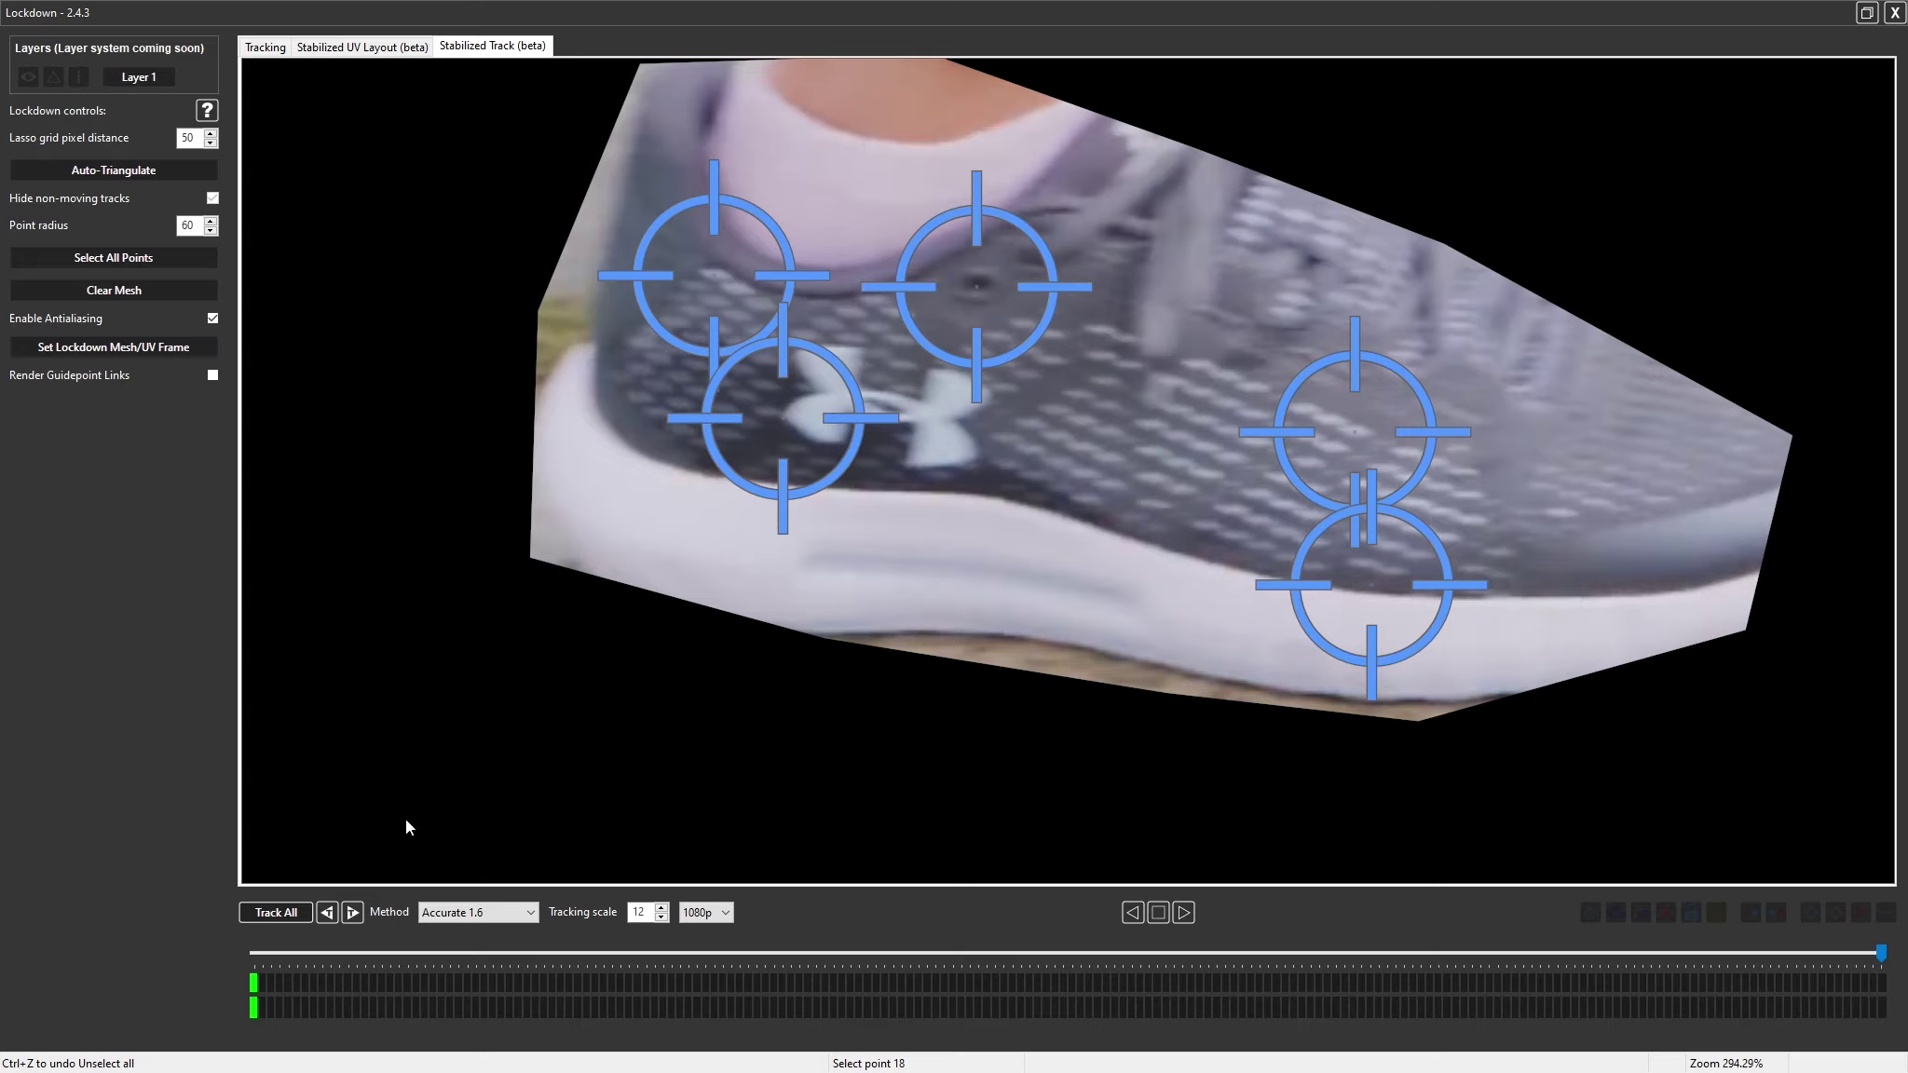
# Track all points with the Accurate 1.6 method and return to the first frame
pyautogui.click(265, 913)
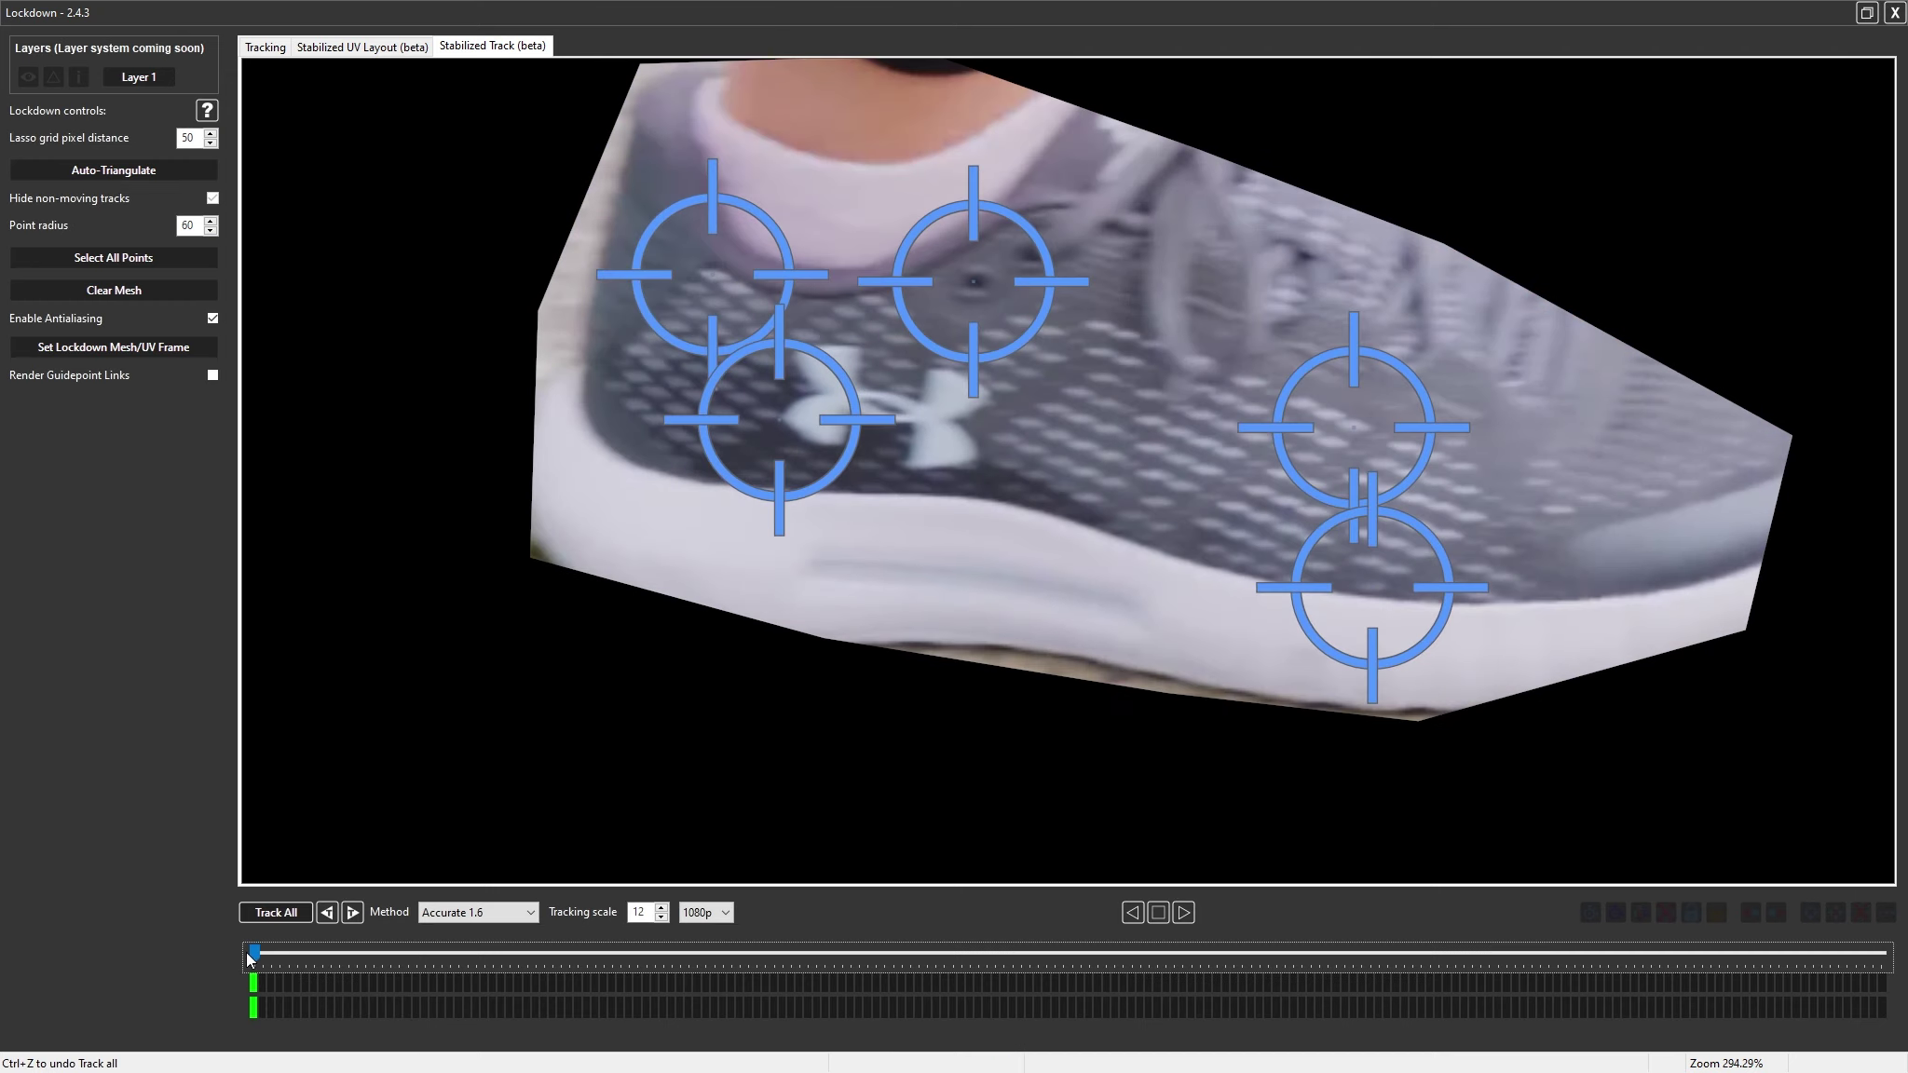
pyautogui.moveTo(252, 952); pyautogui.dragTo(124, 956)
pyautogui.moveTo(691, 540)
pyautogui.mouseDown()
pyautogui.moveTo(979, 438)
pyautogui.moveTo(792, 168)
pyautogui.moveTo(623, 151)
pyautogui.mouseUp()
pyautogui.click(414, 825)
pyautogui.click(265, 949)
# Correct the logo, heel and lace eyelet points on a frame slightly past the middle of the clip
pyautogui.moveTo(255, 952); pyautogui.dragTo(1158, 989)
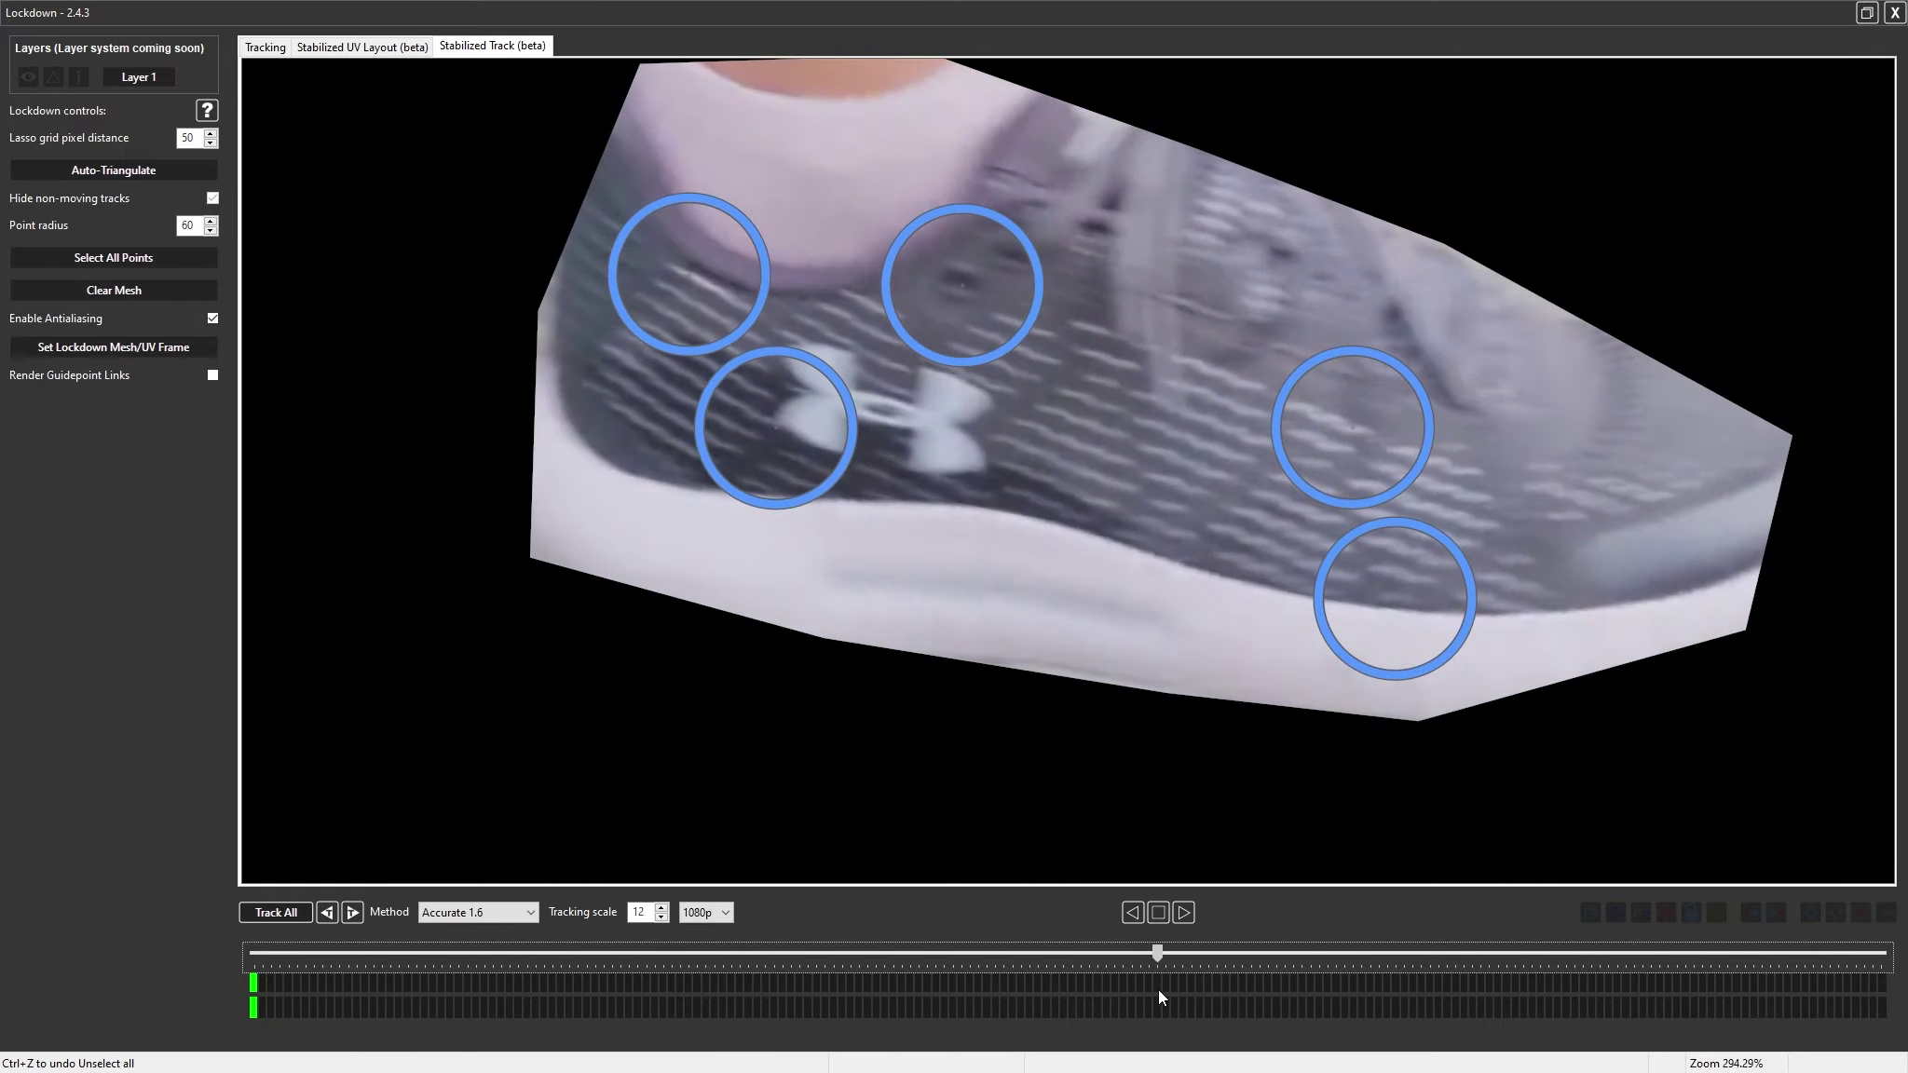
pyautogui.click(774, 428)
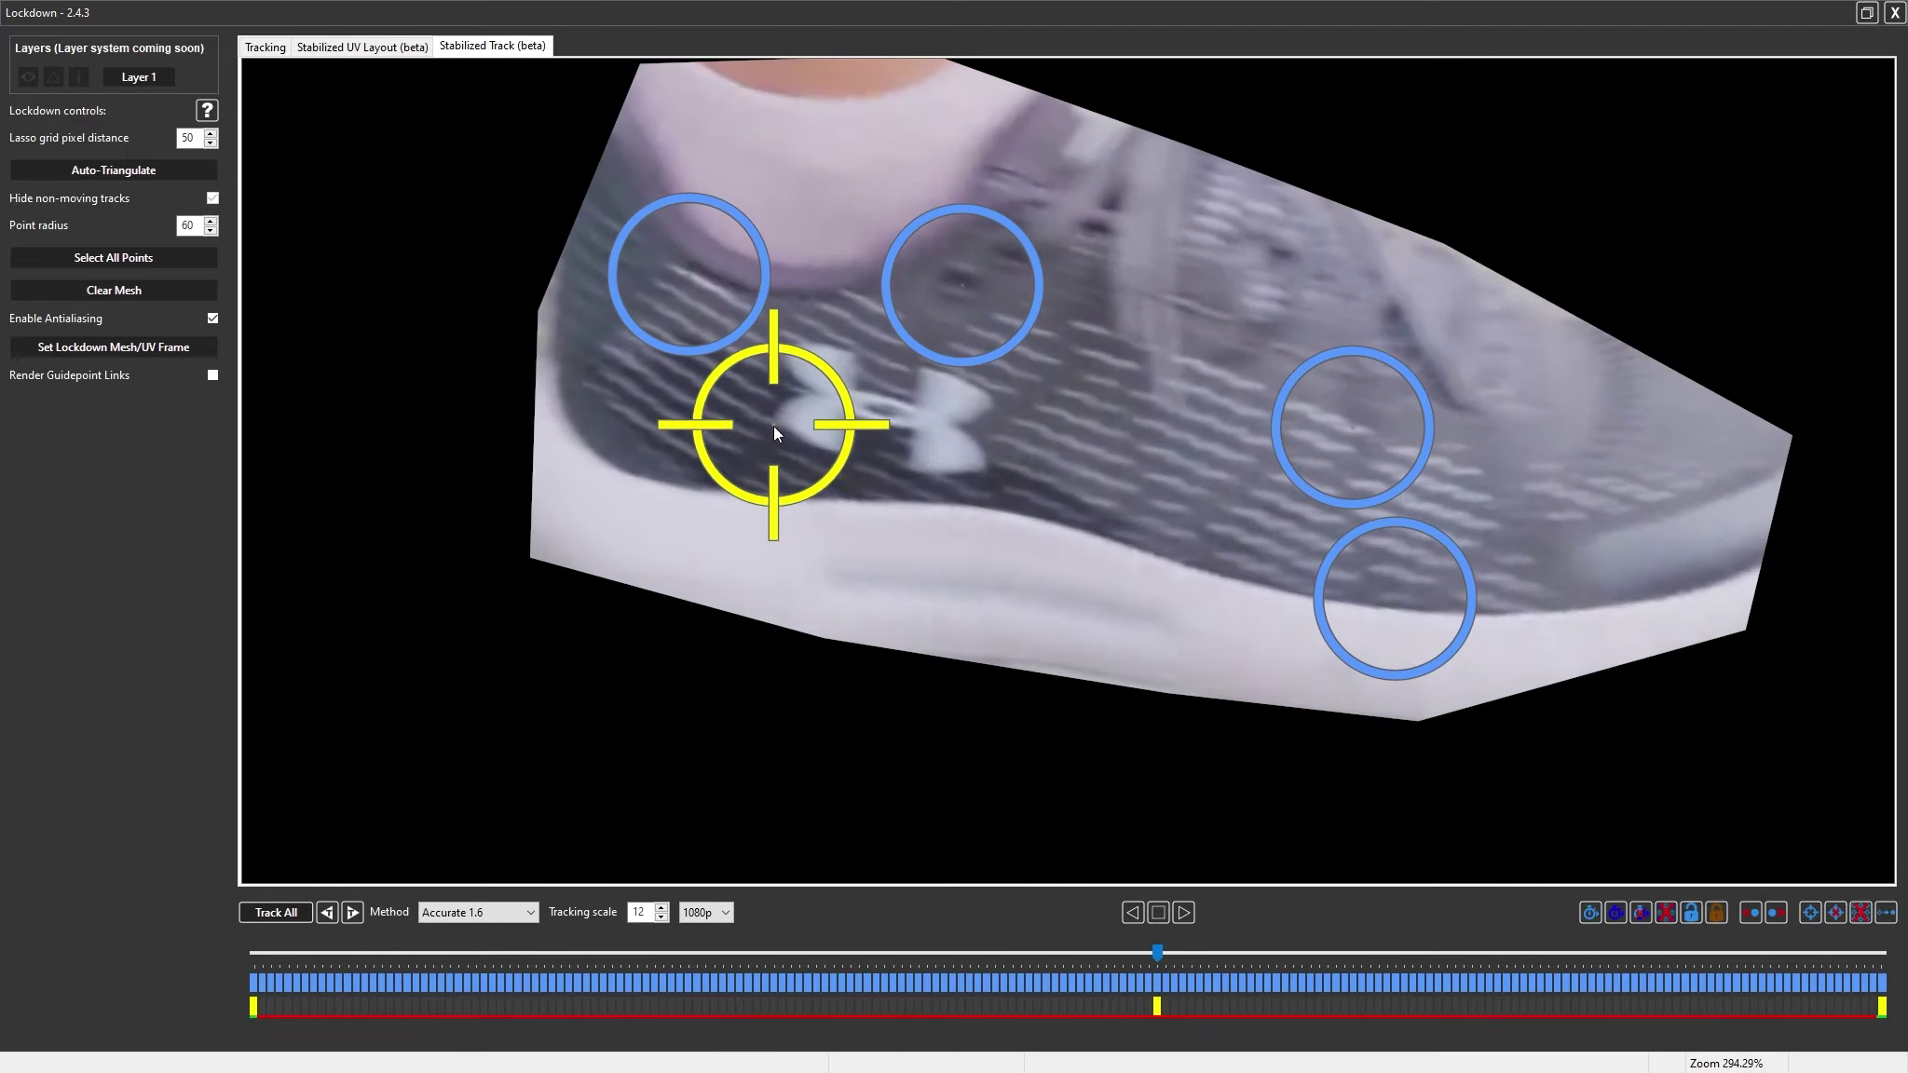
pyautogui.click(680, 271)
pyautogui.moveTo(968, 286); pyautogui.dragTo(957, 281)
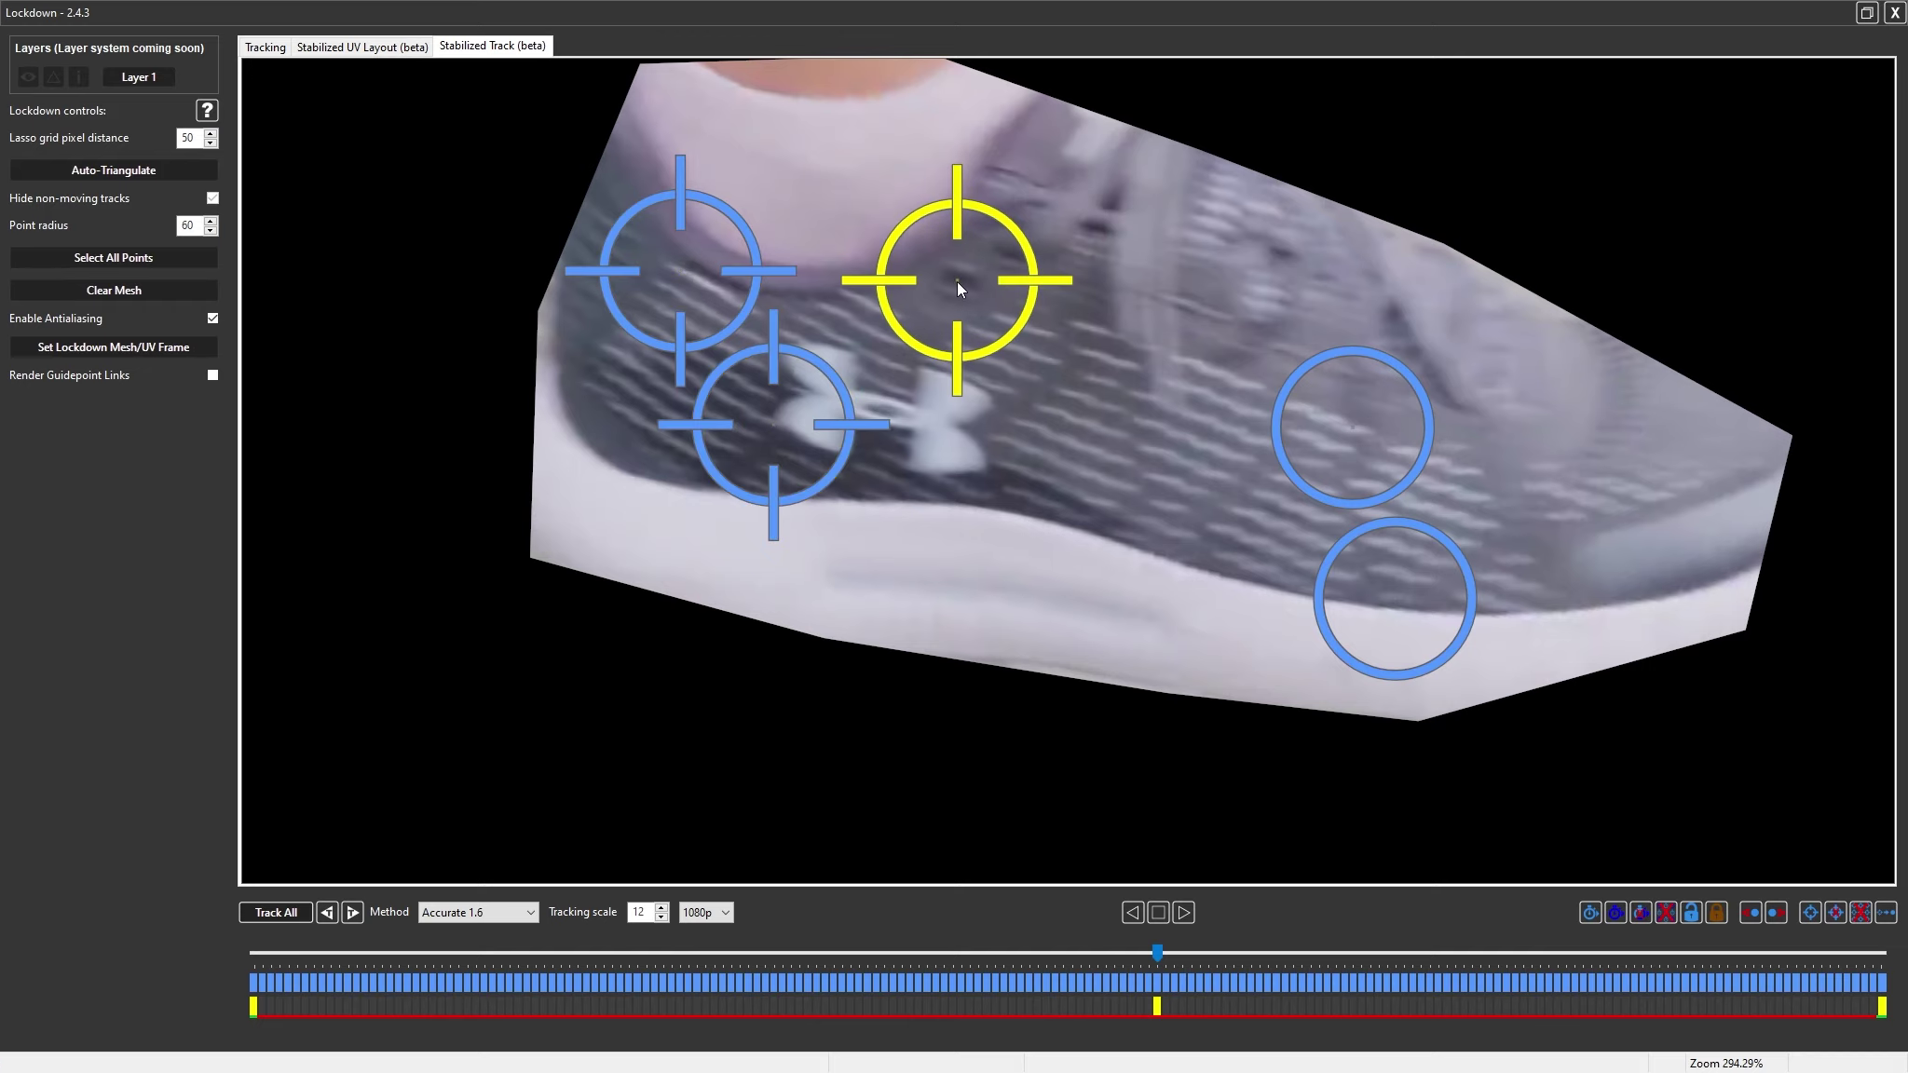
# Correct the heel, lace eyelet and logo points on a frame about six-sevenths of the way through the clip
pyautogui.moveTo(1157, 951); pyautogui.dragTo(1649, 972)
pyautogui.moveTo(699, 278); pyautogui.dragTo(703, 277)
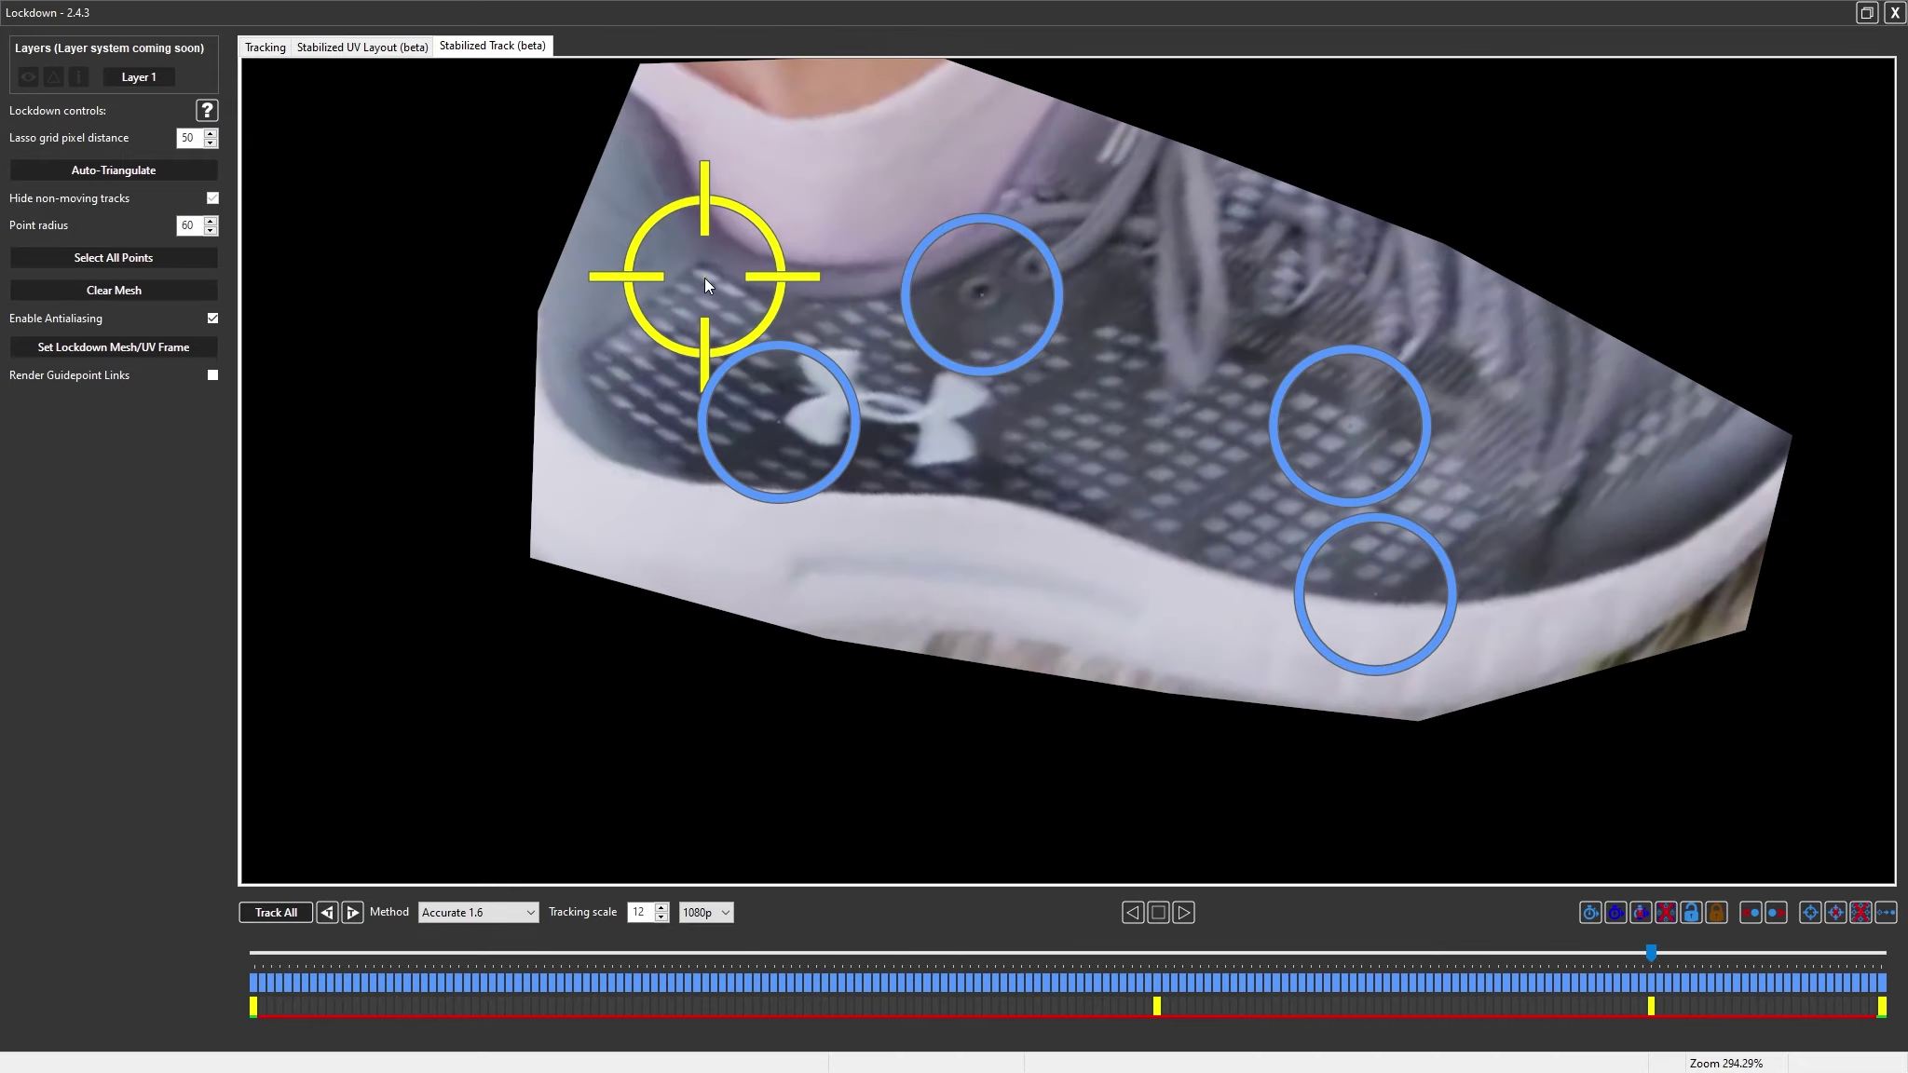
pyautogui.click(982, 295)
pyautogui.moveTo(780, 422); pyautogui.dragTo(785, 423)
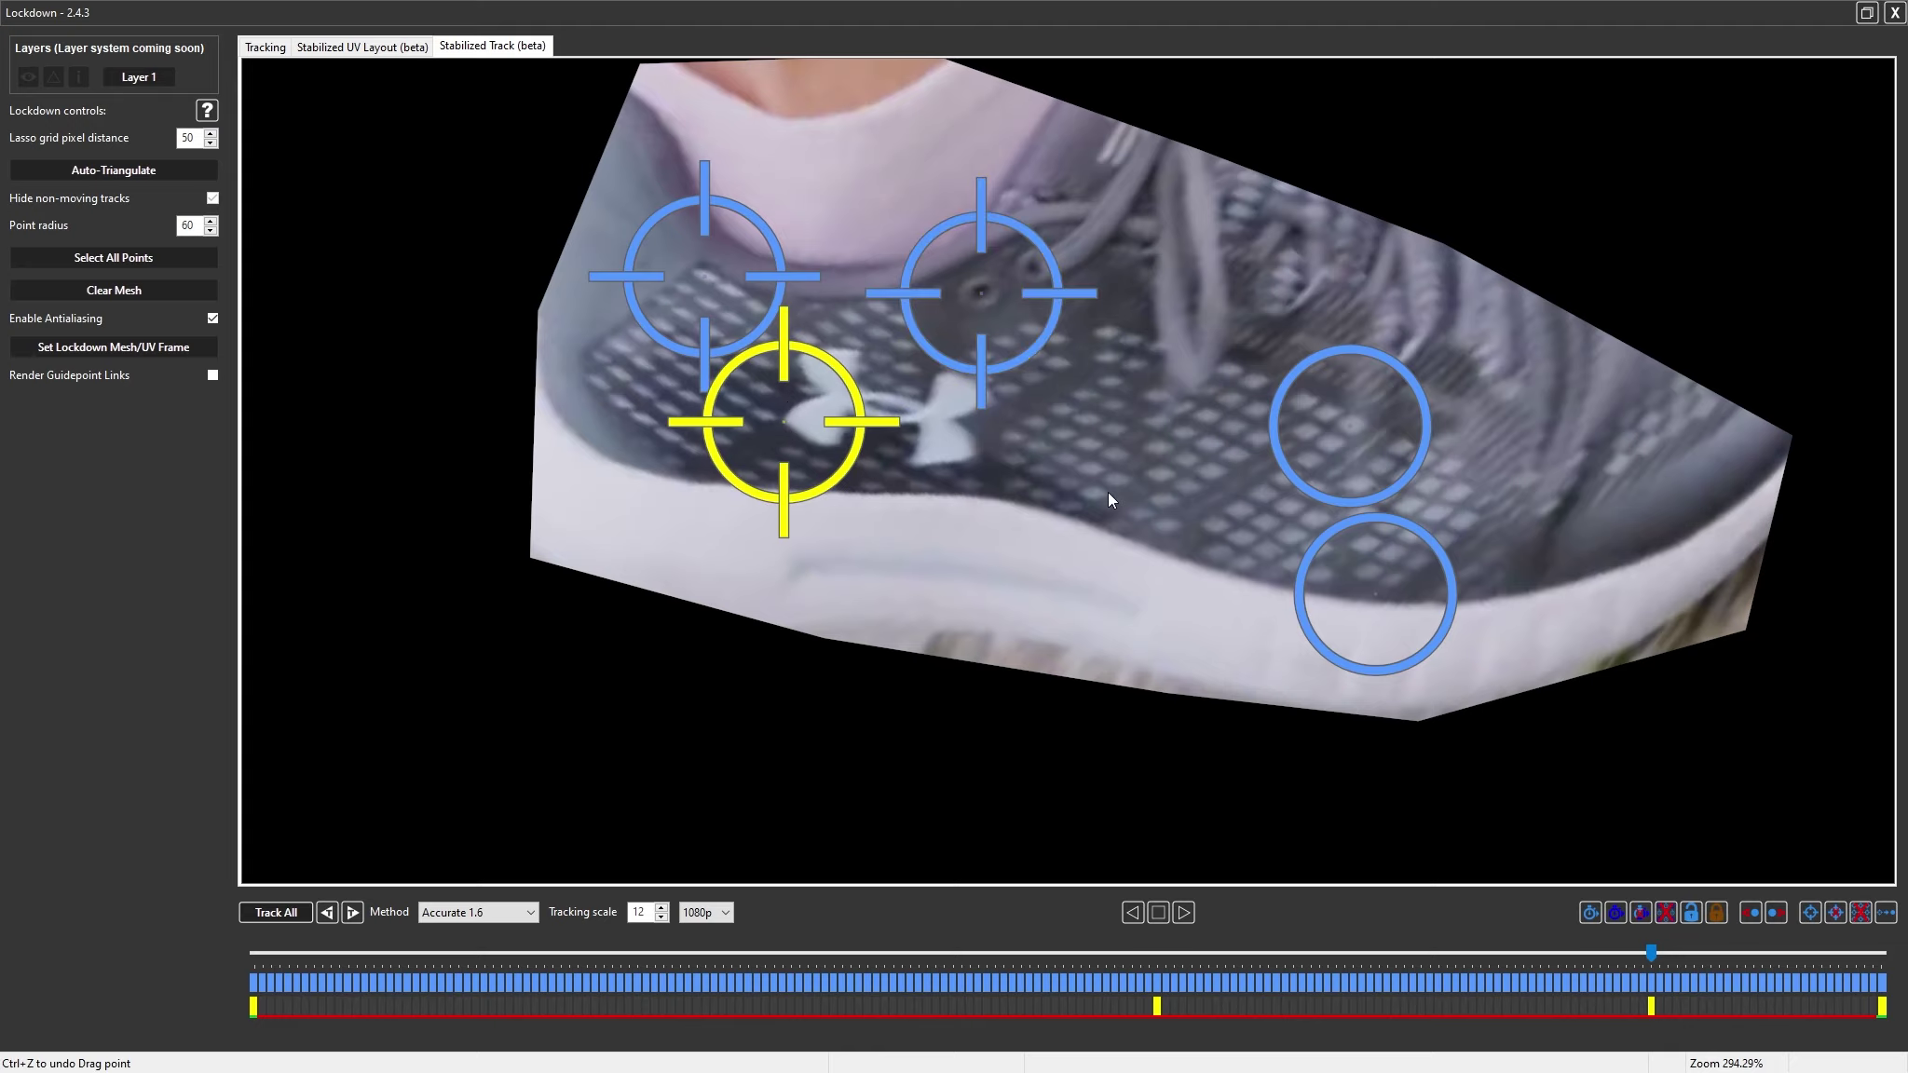
# Review the stabilized shoe from the first frame and step through the frames near mid-clip where the sole runs outside the picture
pyautogui.press('f')
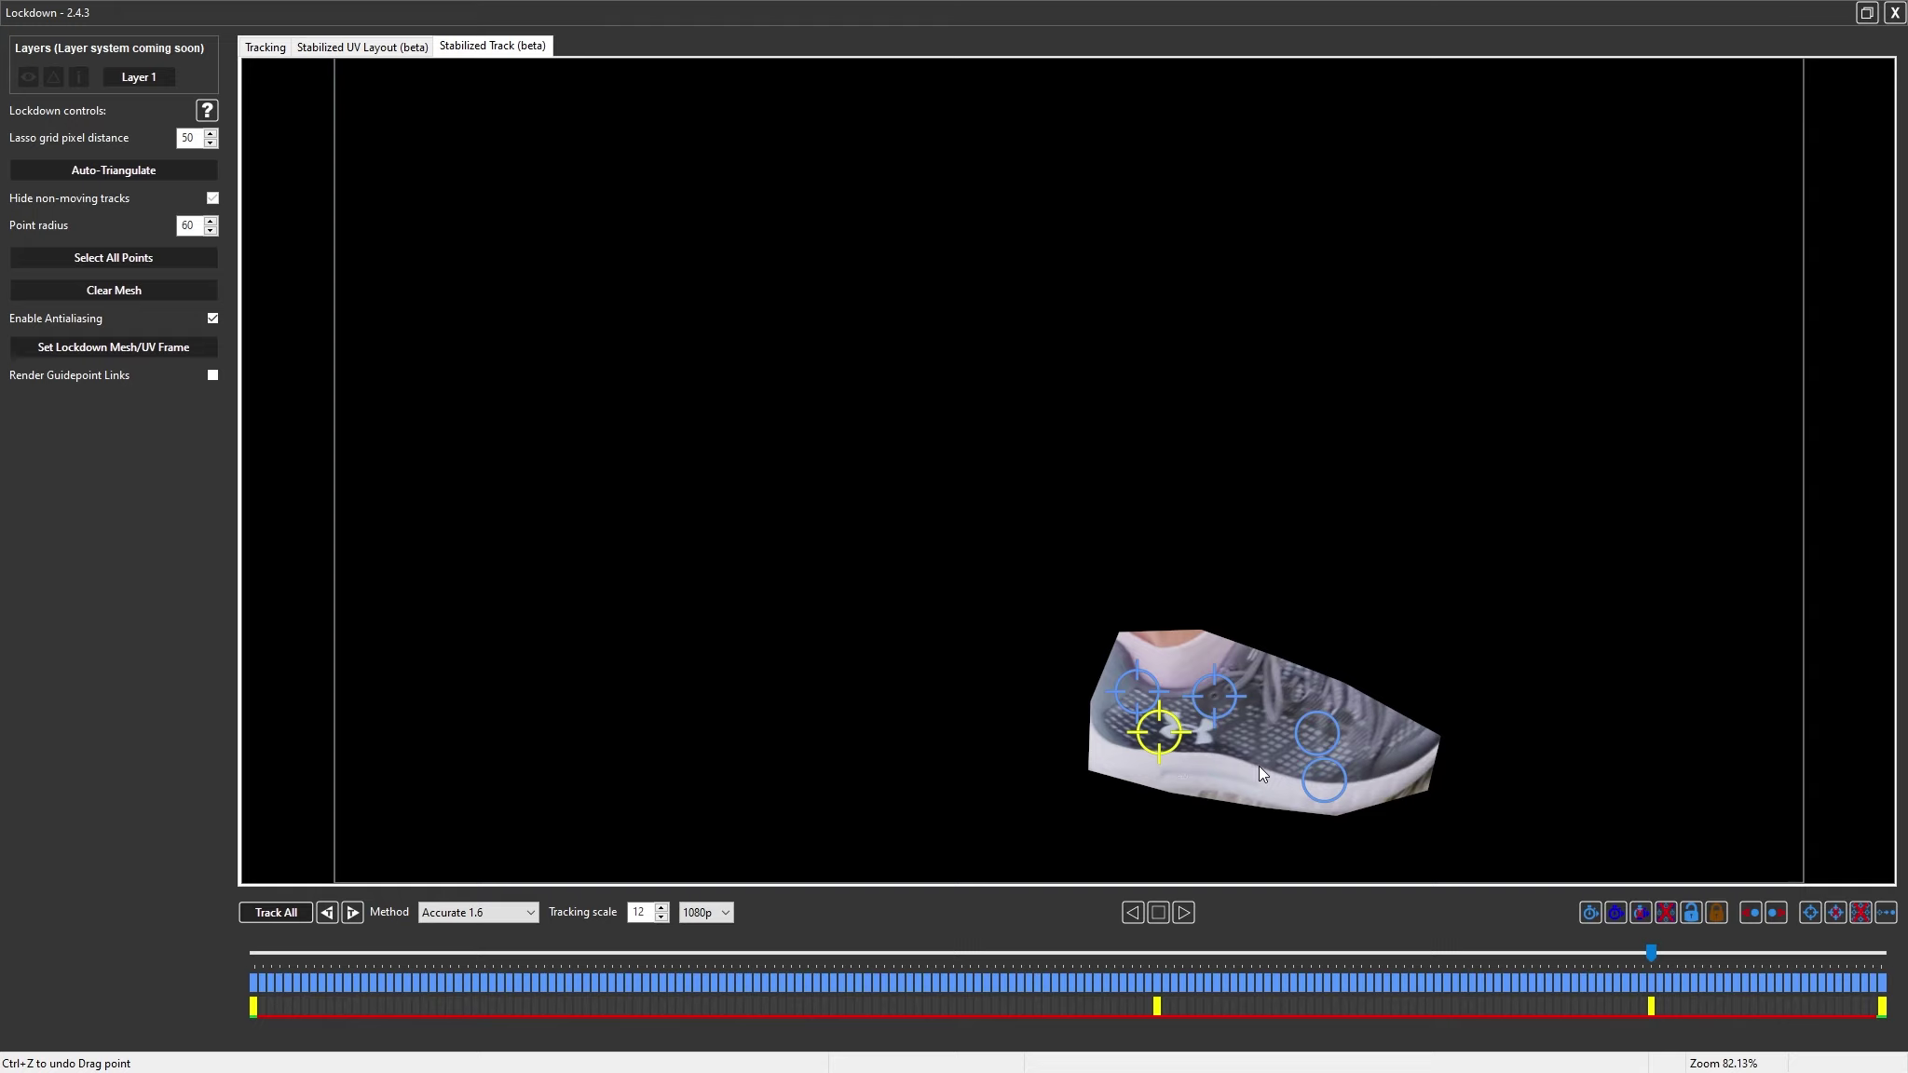
pyautogui.moveTo(1649, 951); pyautogui.dragTo(110, 867)
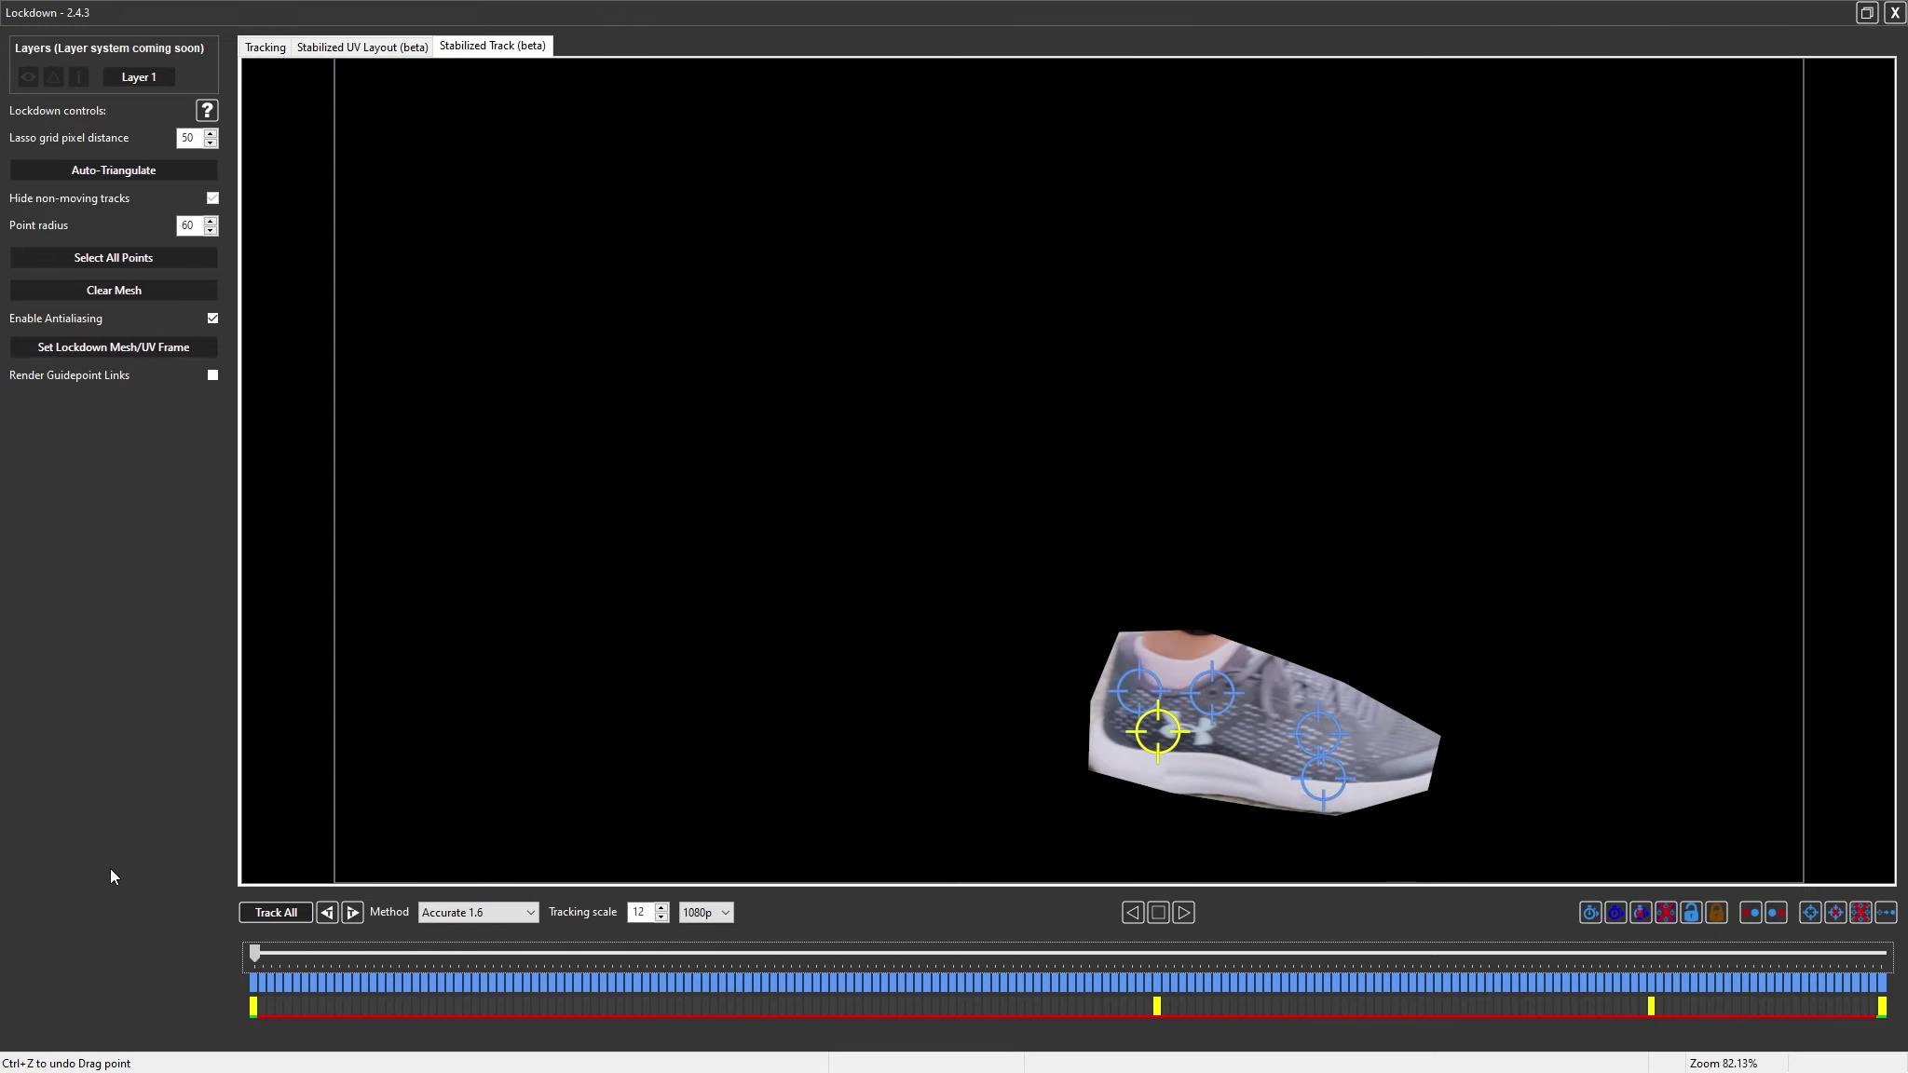
pyautogui.scroll(8, 1162, 562)
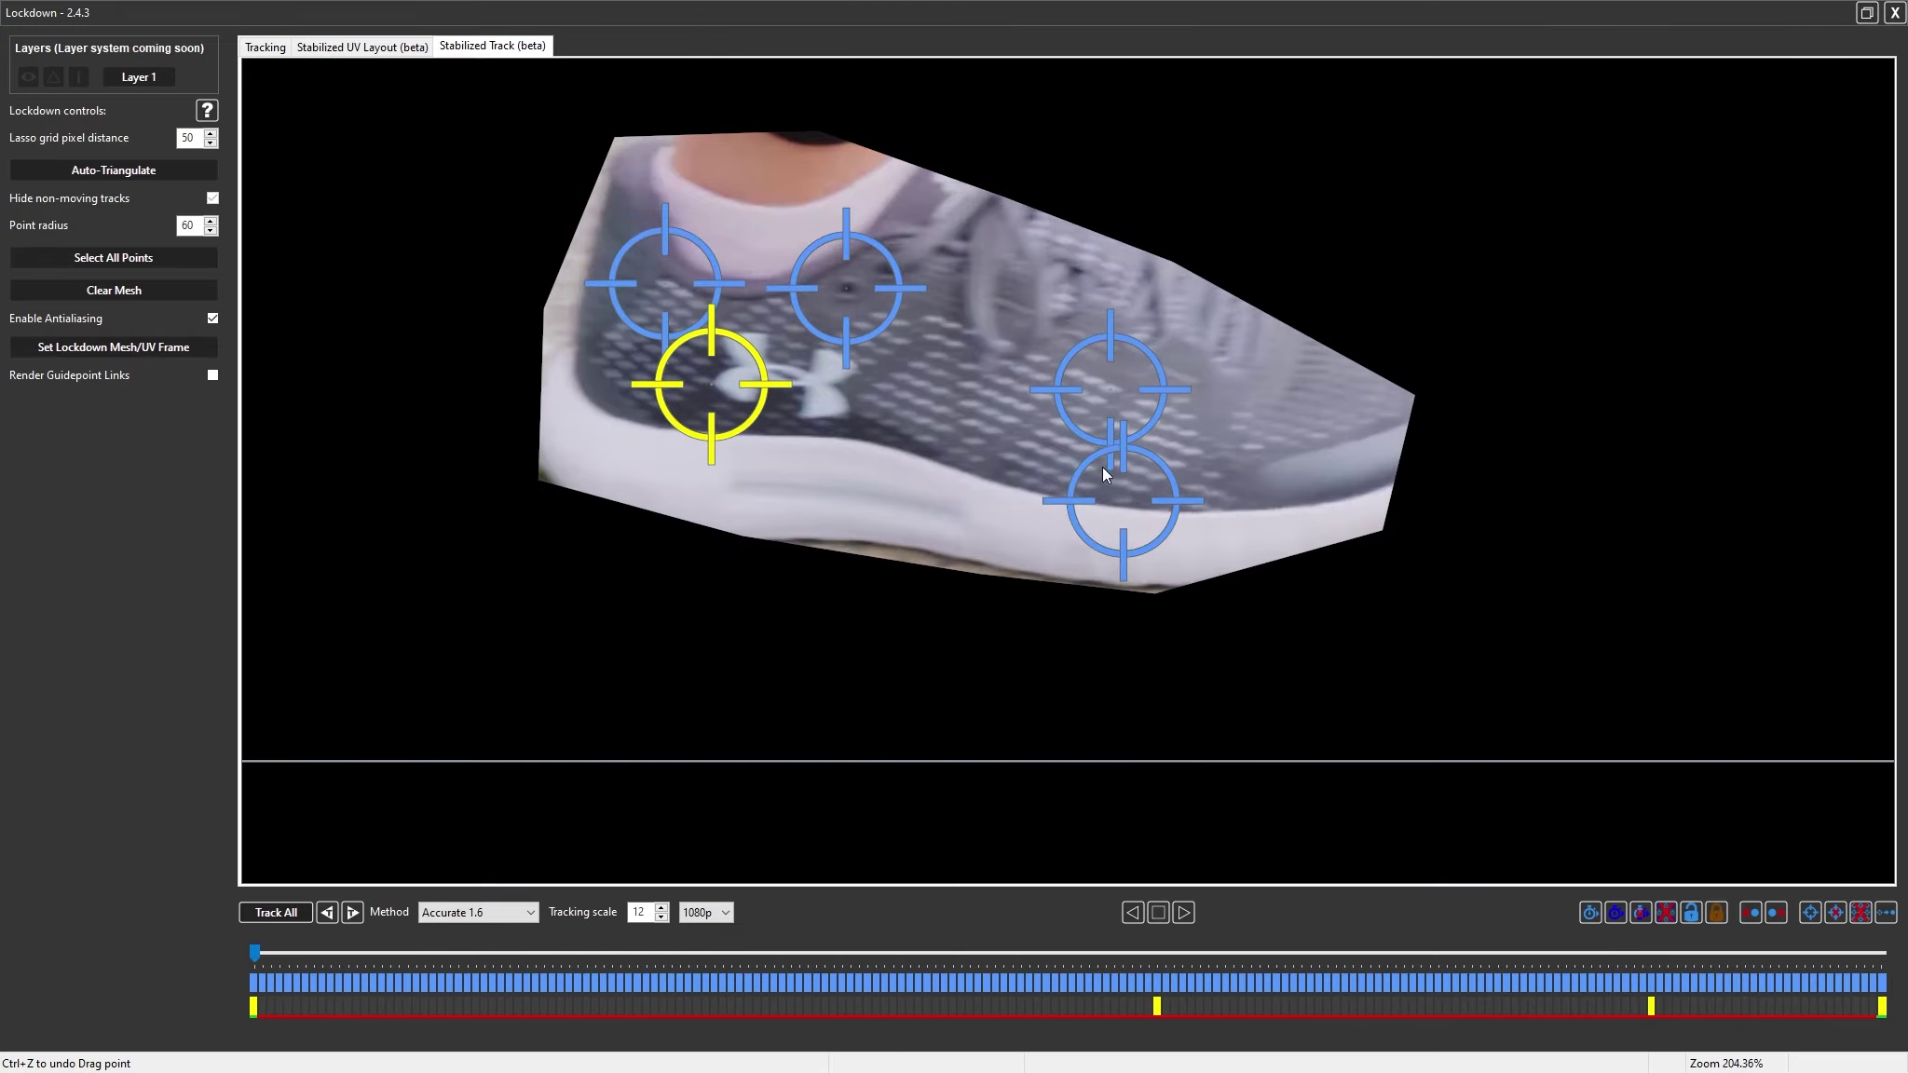
pyautogui.click(243, 957)
pyautogui.moveTo(253, 956); pyautogui.dragTo(1038, 972)
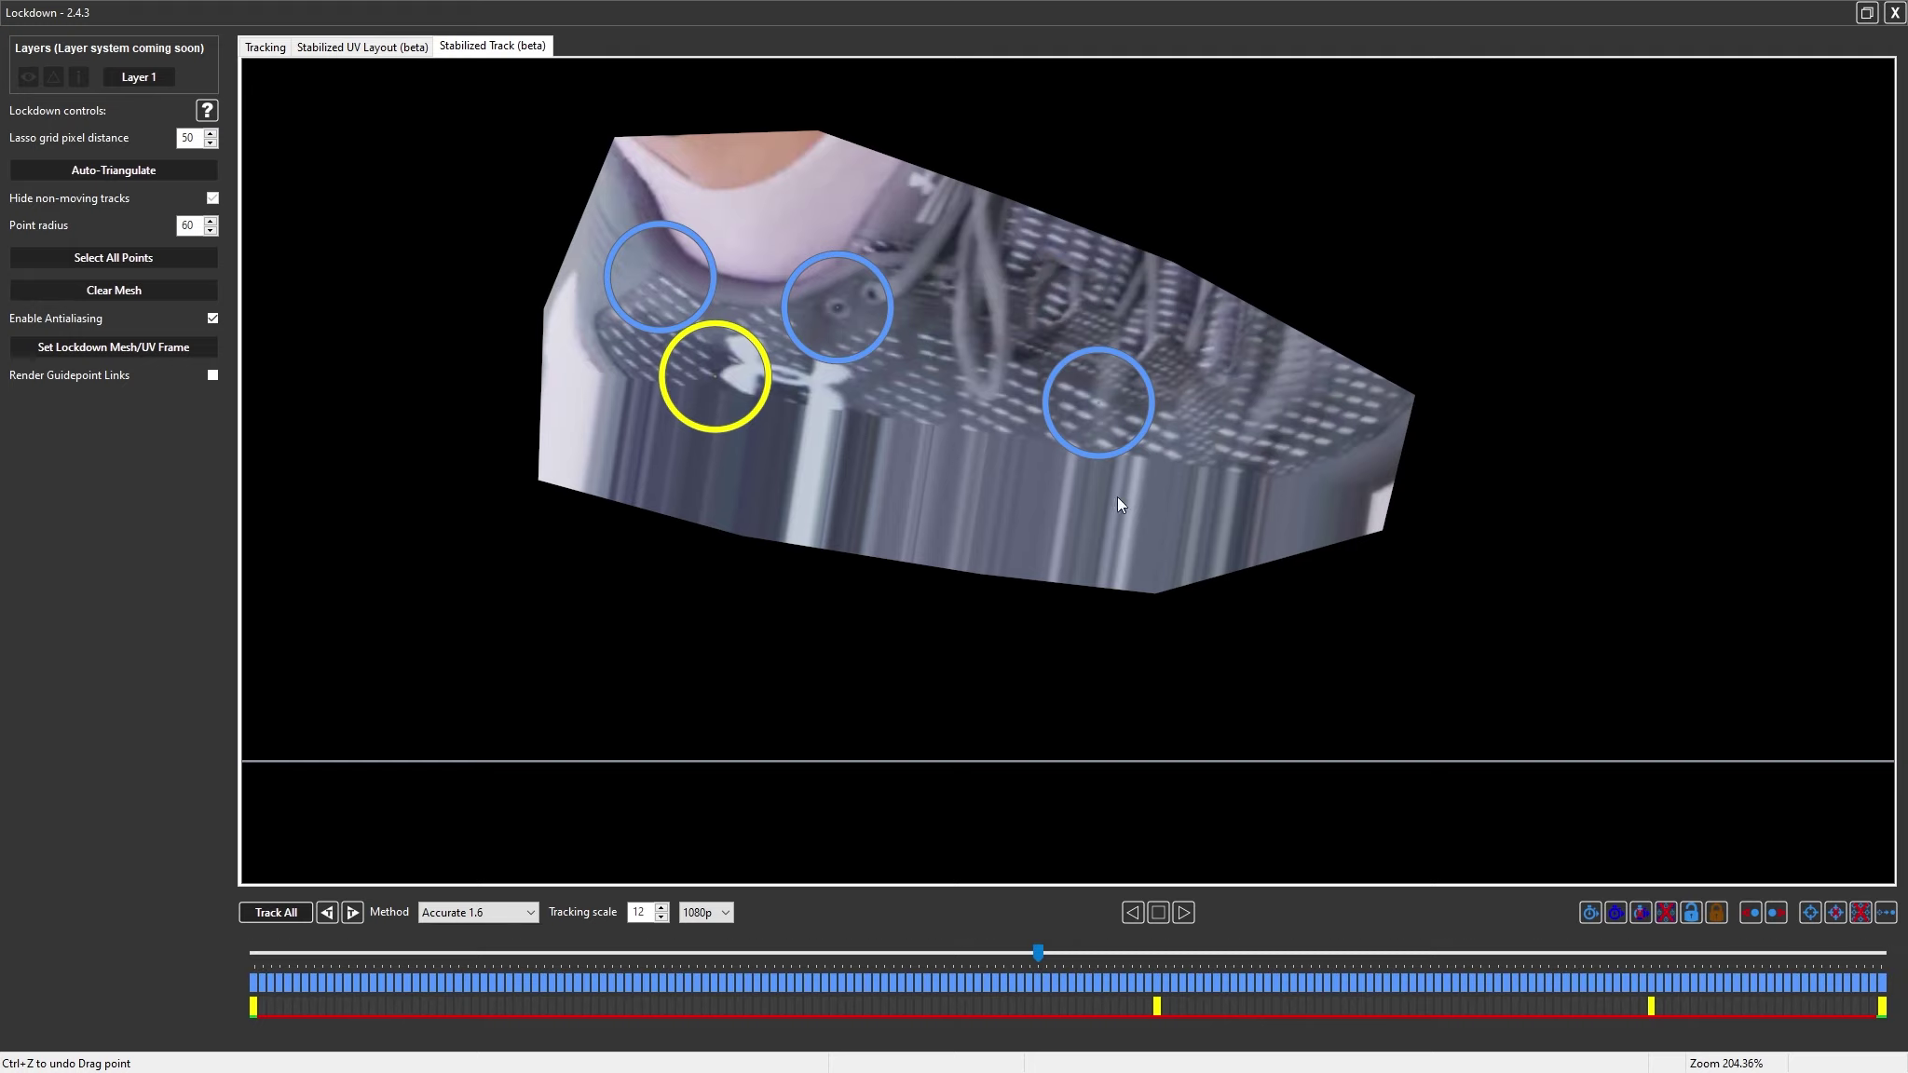
pyautogui.press('Right')
pyautogui.press('Right')
pyautogui.press('Right')
pyautogui.press('Left')
pyautogui.press('Left')
pyautogui.press('Left')
pyautogui.press('Right')
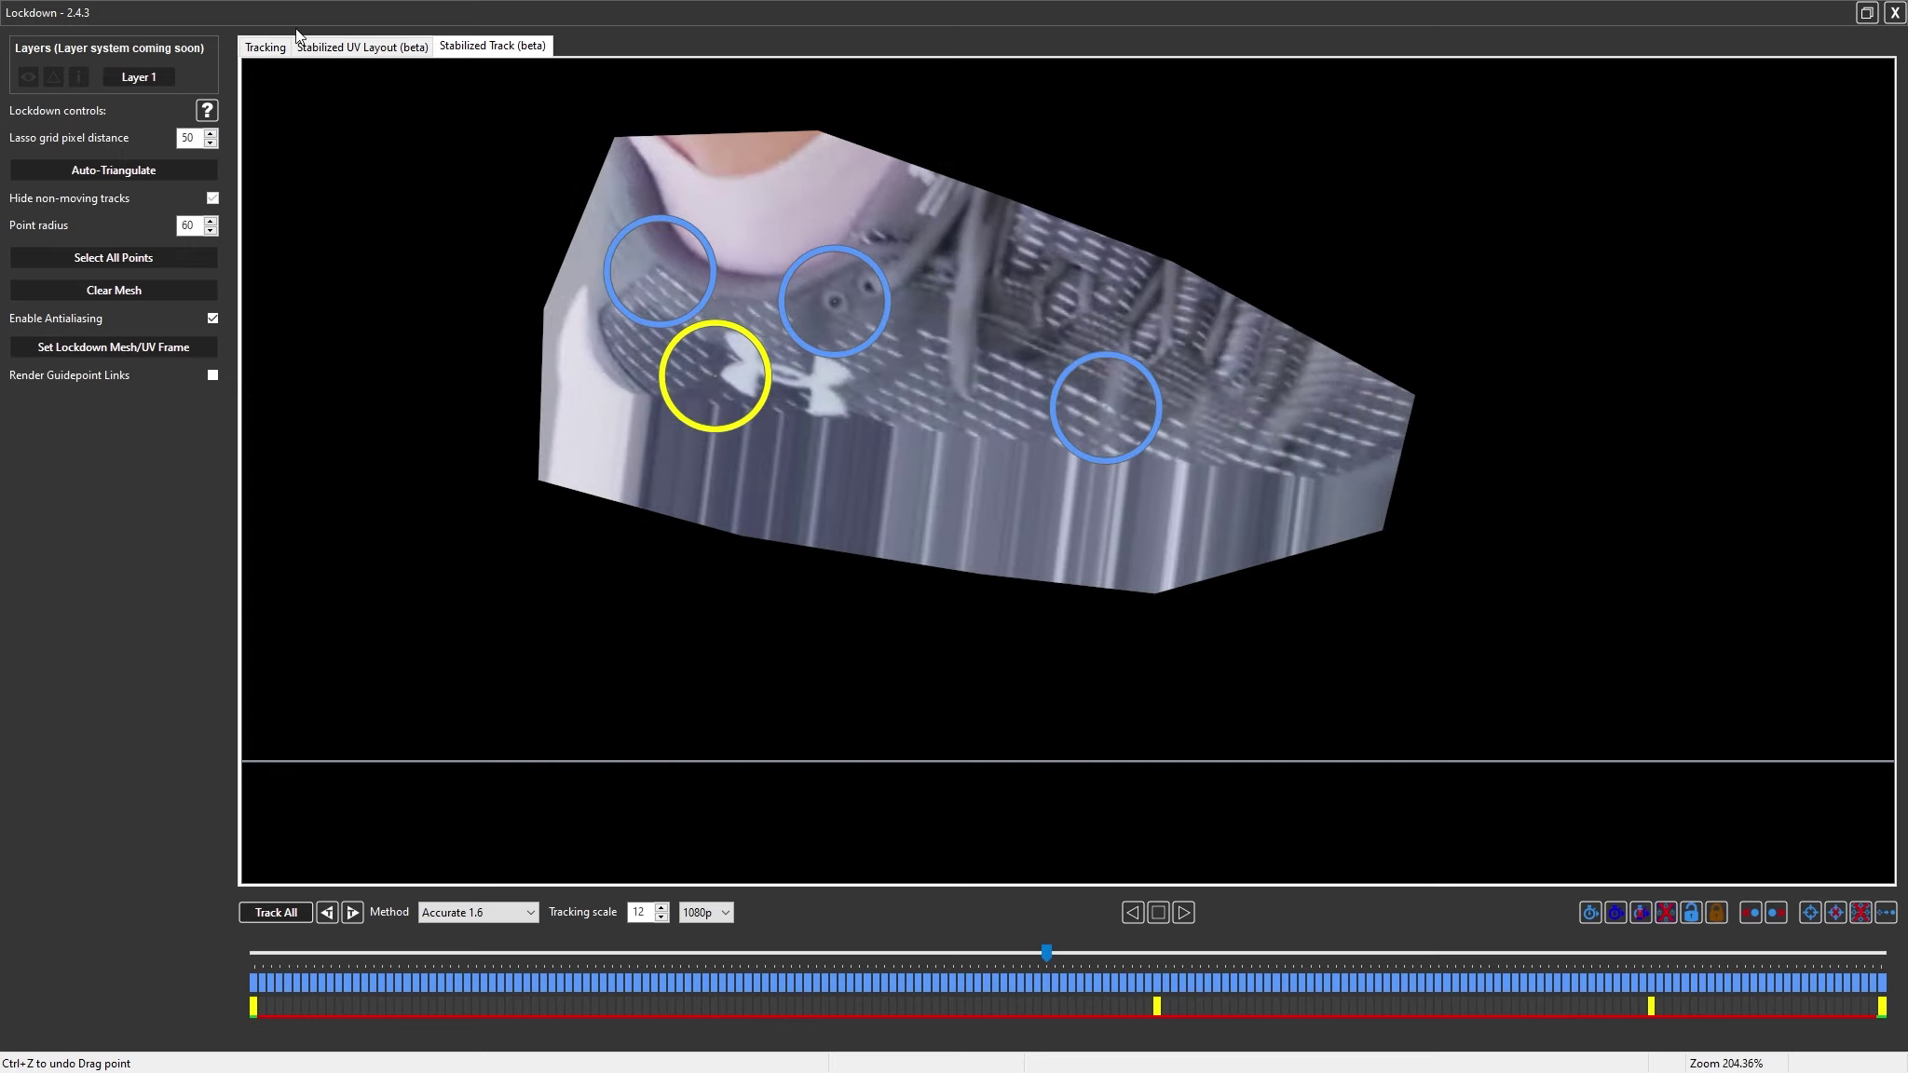
# Show the shoe mesh in the tracking view, deselect all points and set the point radius to 20
pyautogui.click(266, 48)
pyautogui.scroll(-5, 1239, 554)
pyautogui.moveTo(386, 261); pyautogui.dragTo(1225, 323)
pyautogui.scroll(2, 1171, 350)
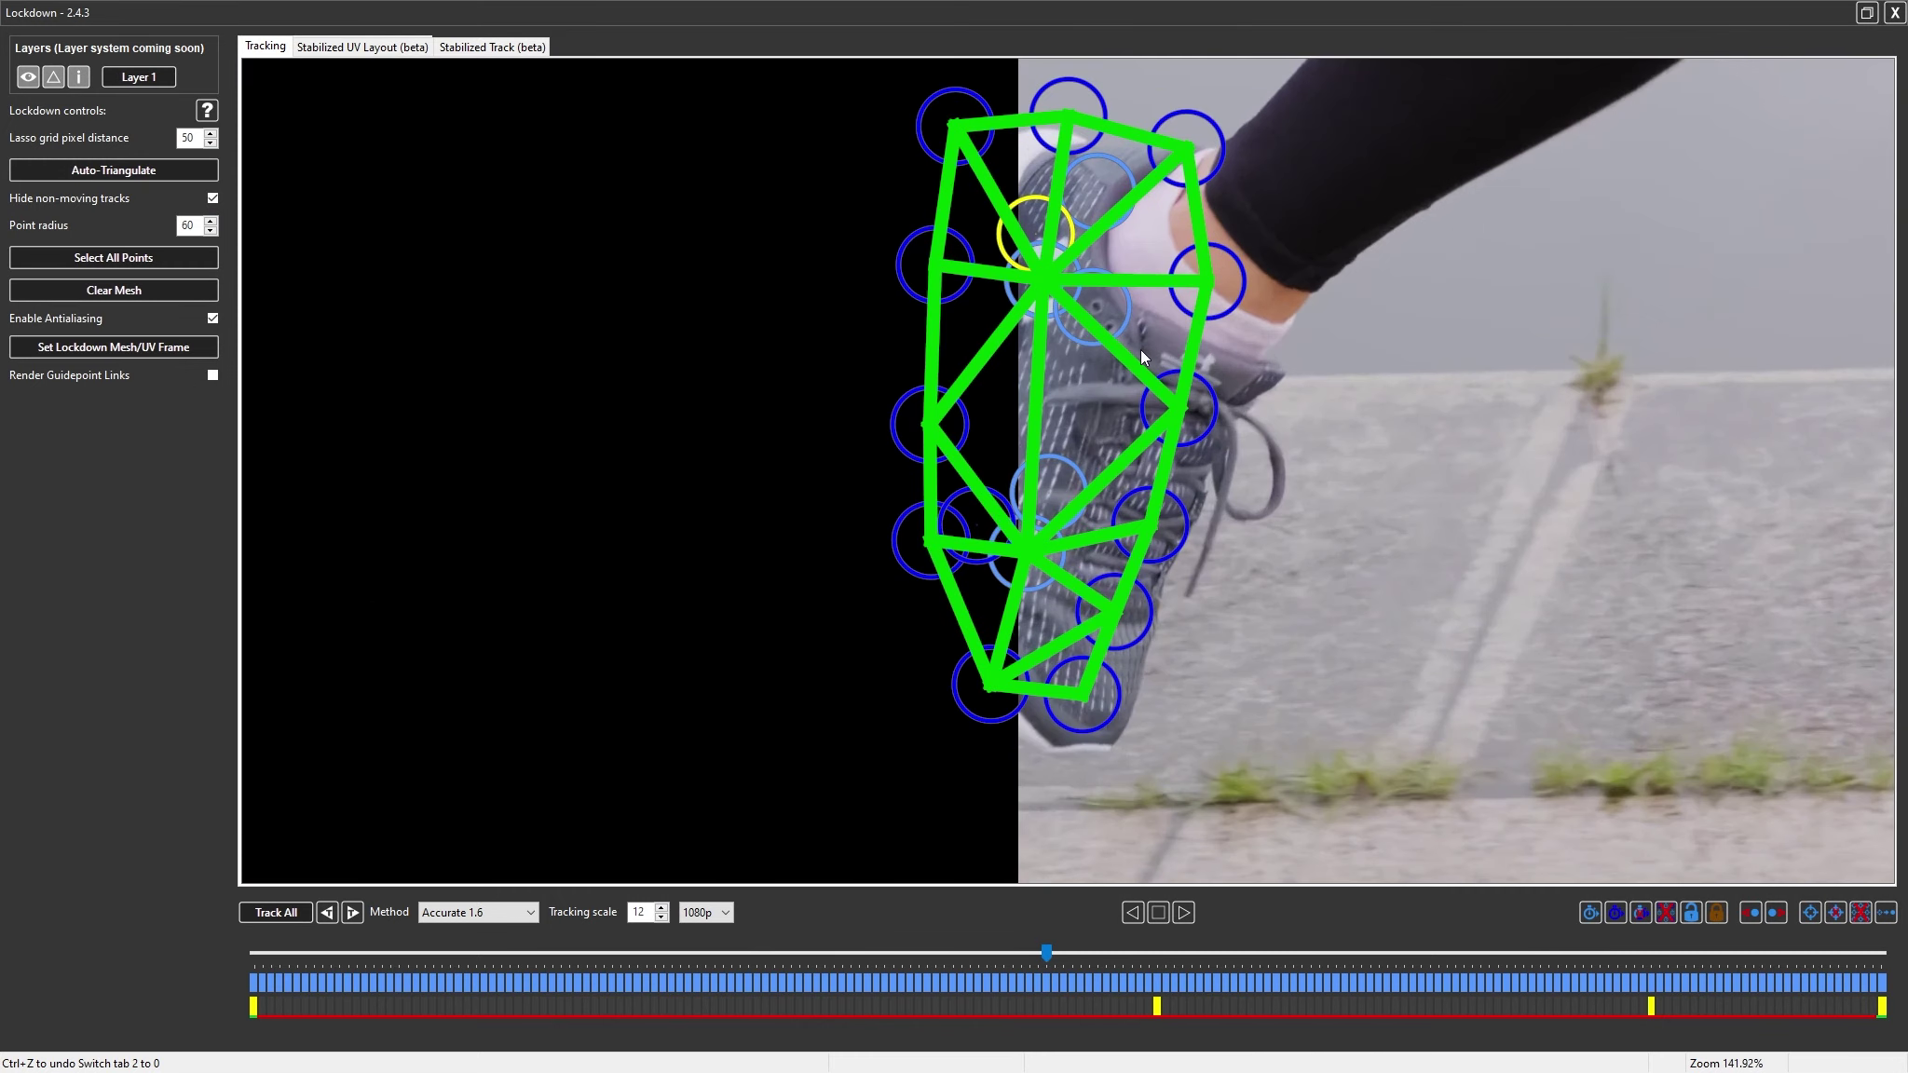
pyautogui.click(727, 343)
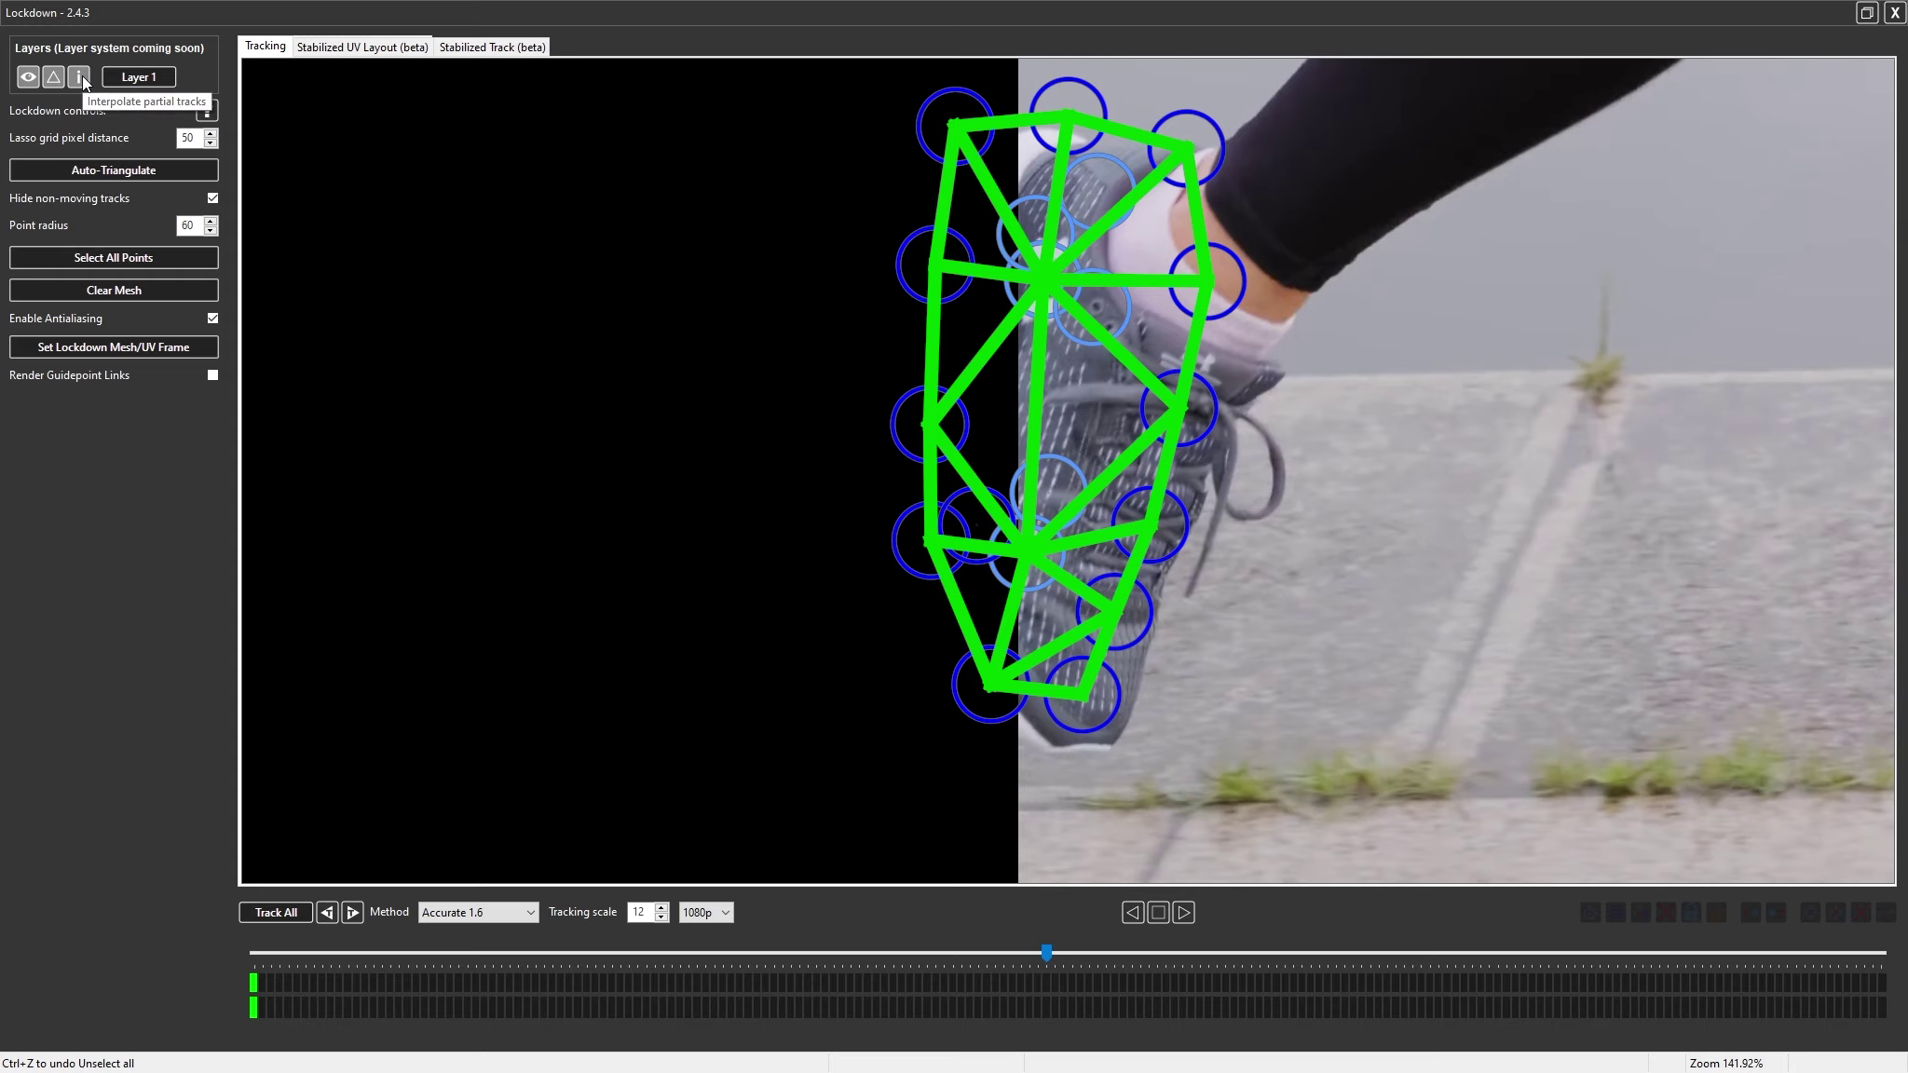
pyautogui.doubleClick(193, 226)
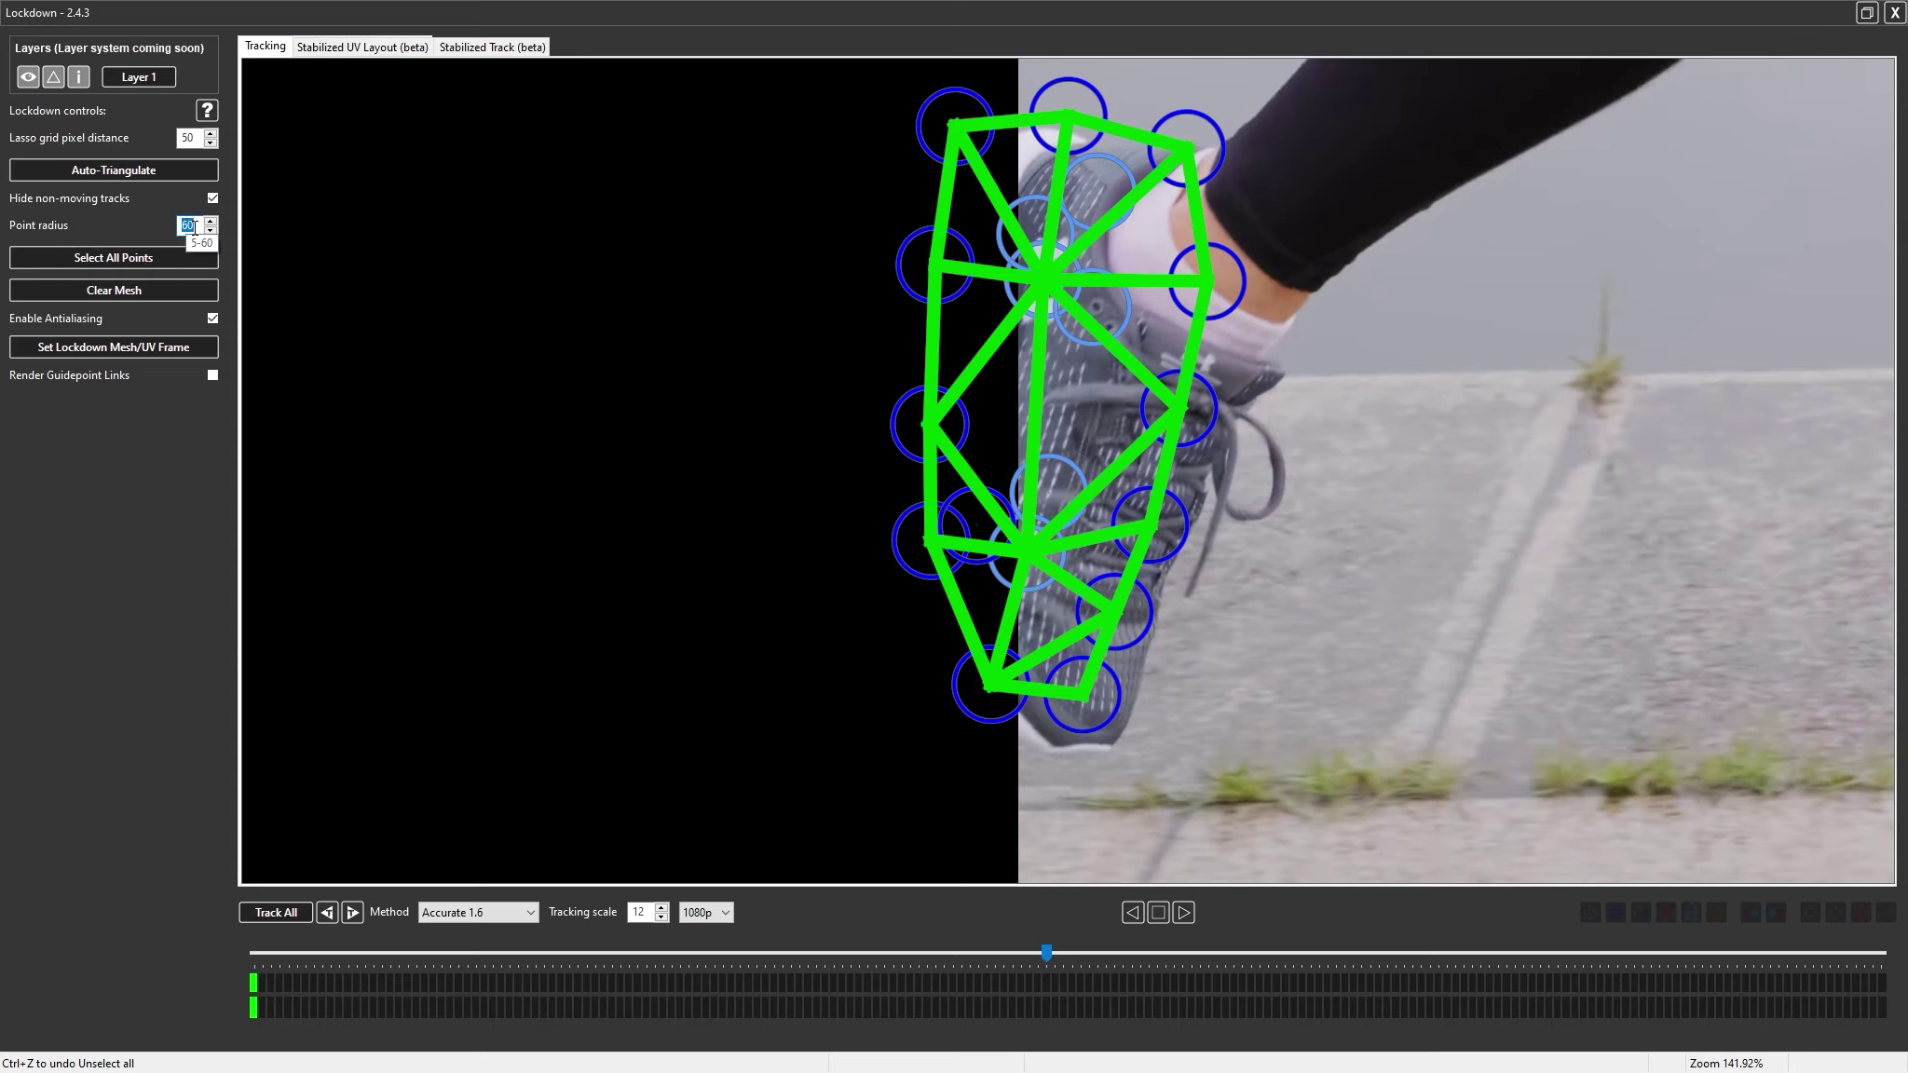
pyautogui.write('20')
pyautogui.press('Return')
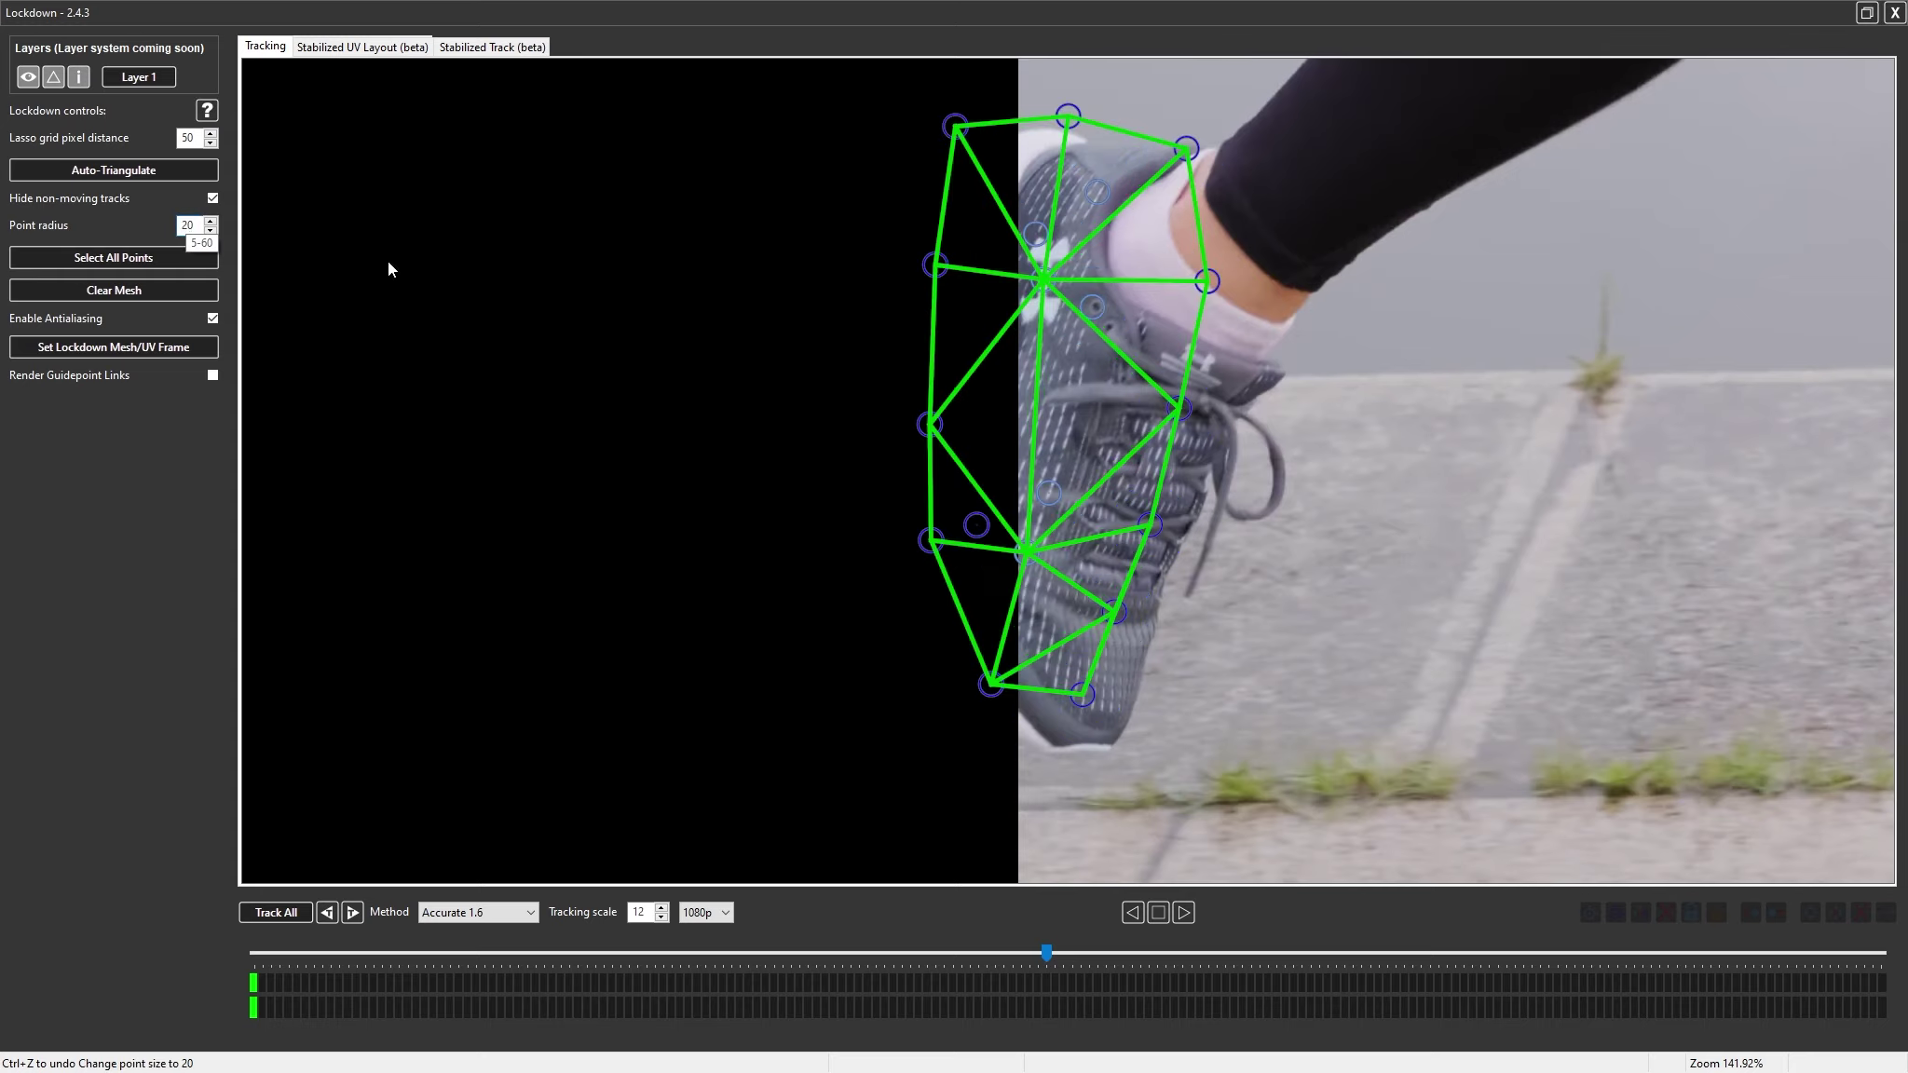
# Select the forefoot sole point and examine its track frame by frame where the shoe crosses the picture's edge
pyautogui.press('Left')
pyautogui.press('Left')
pyautogui.press('Left')
pyautogui.press('Left')
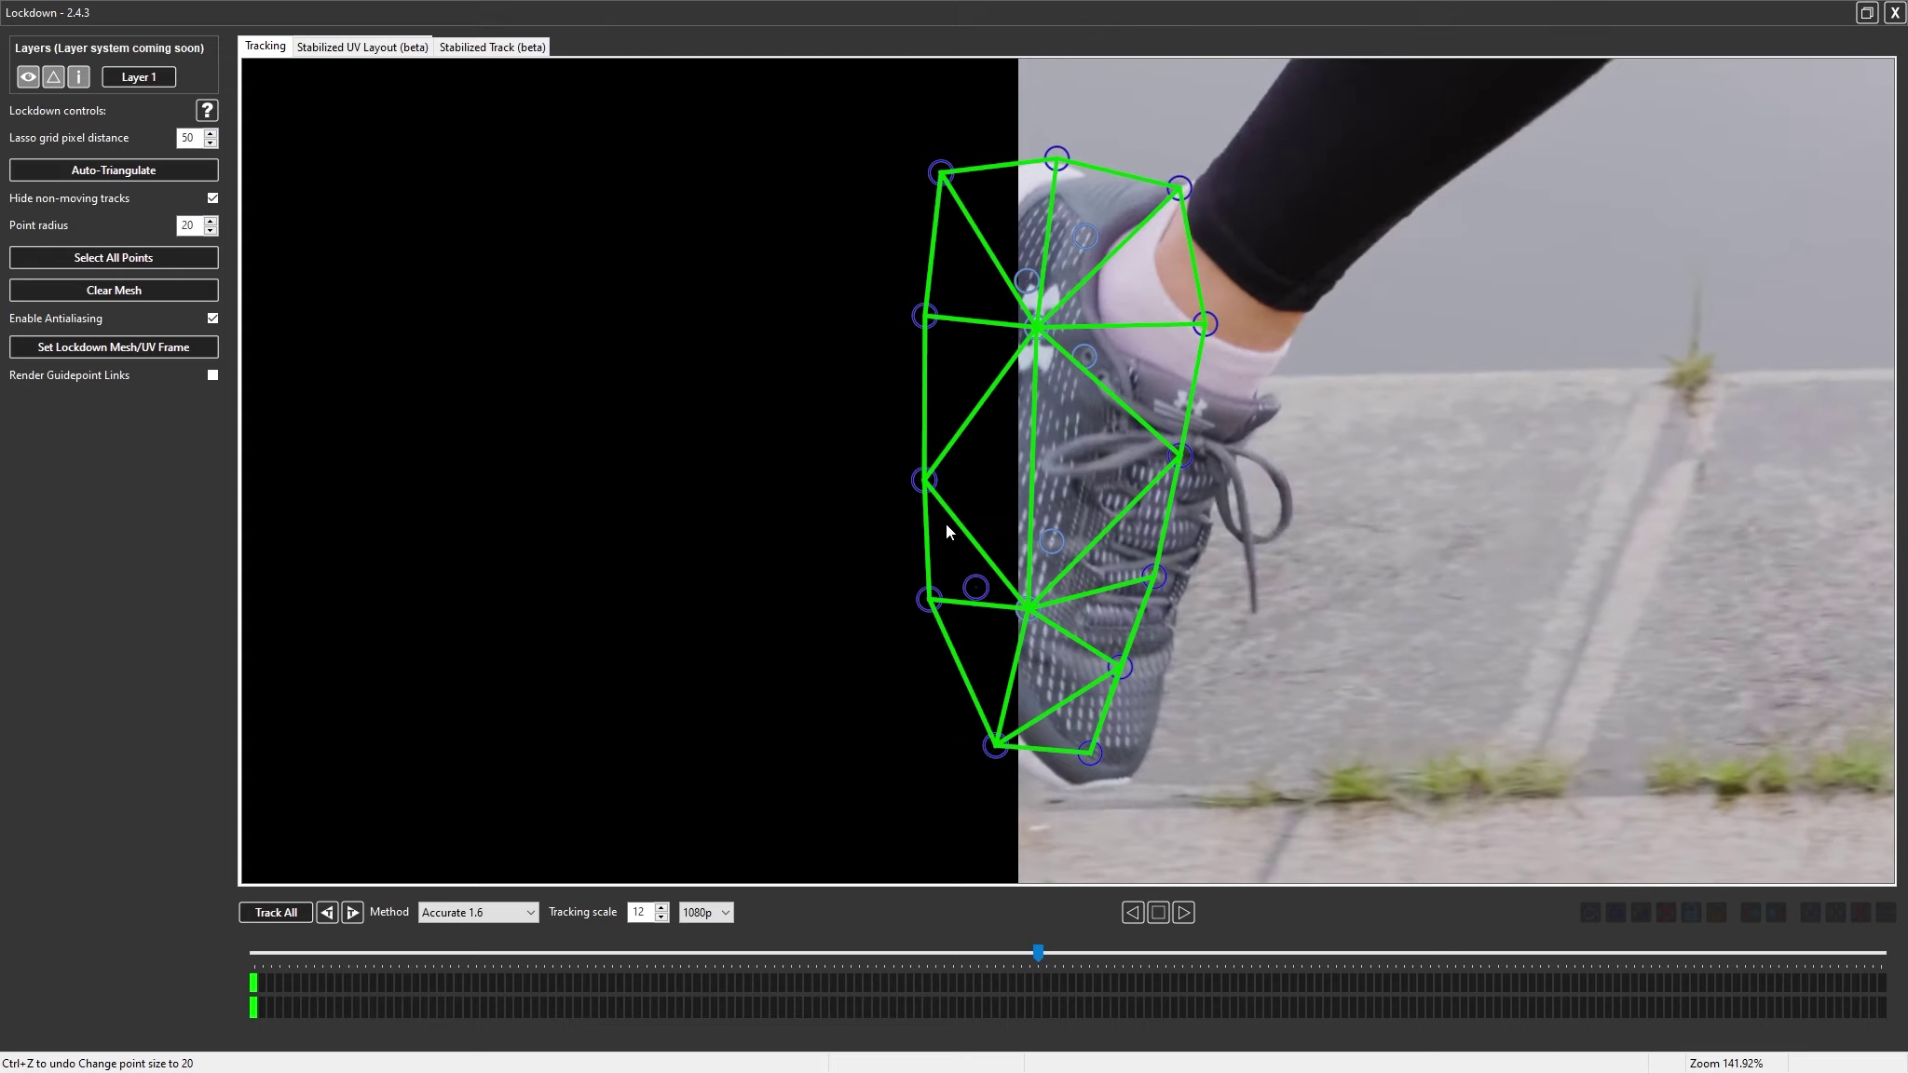
pyautogui.moveTo(1142, 741)
pyautogui.mouseDown()
pyautogui.moveTo(1043, 538)
pyautogui.moveTo(1054, 522)
pyautogui.mouseUp()
pyautogui.scroll(2, 1054, 522)
pyautogui.press('Right')
pyautogui.press('Right')
pyautogui.press('Right')
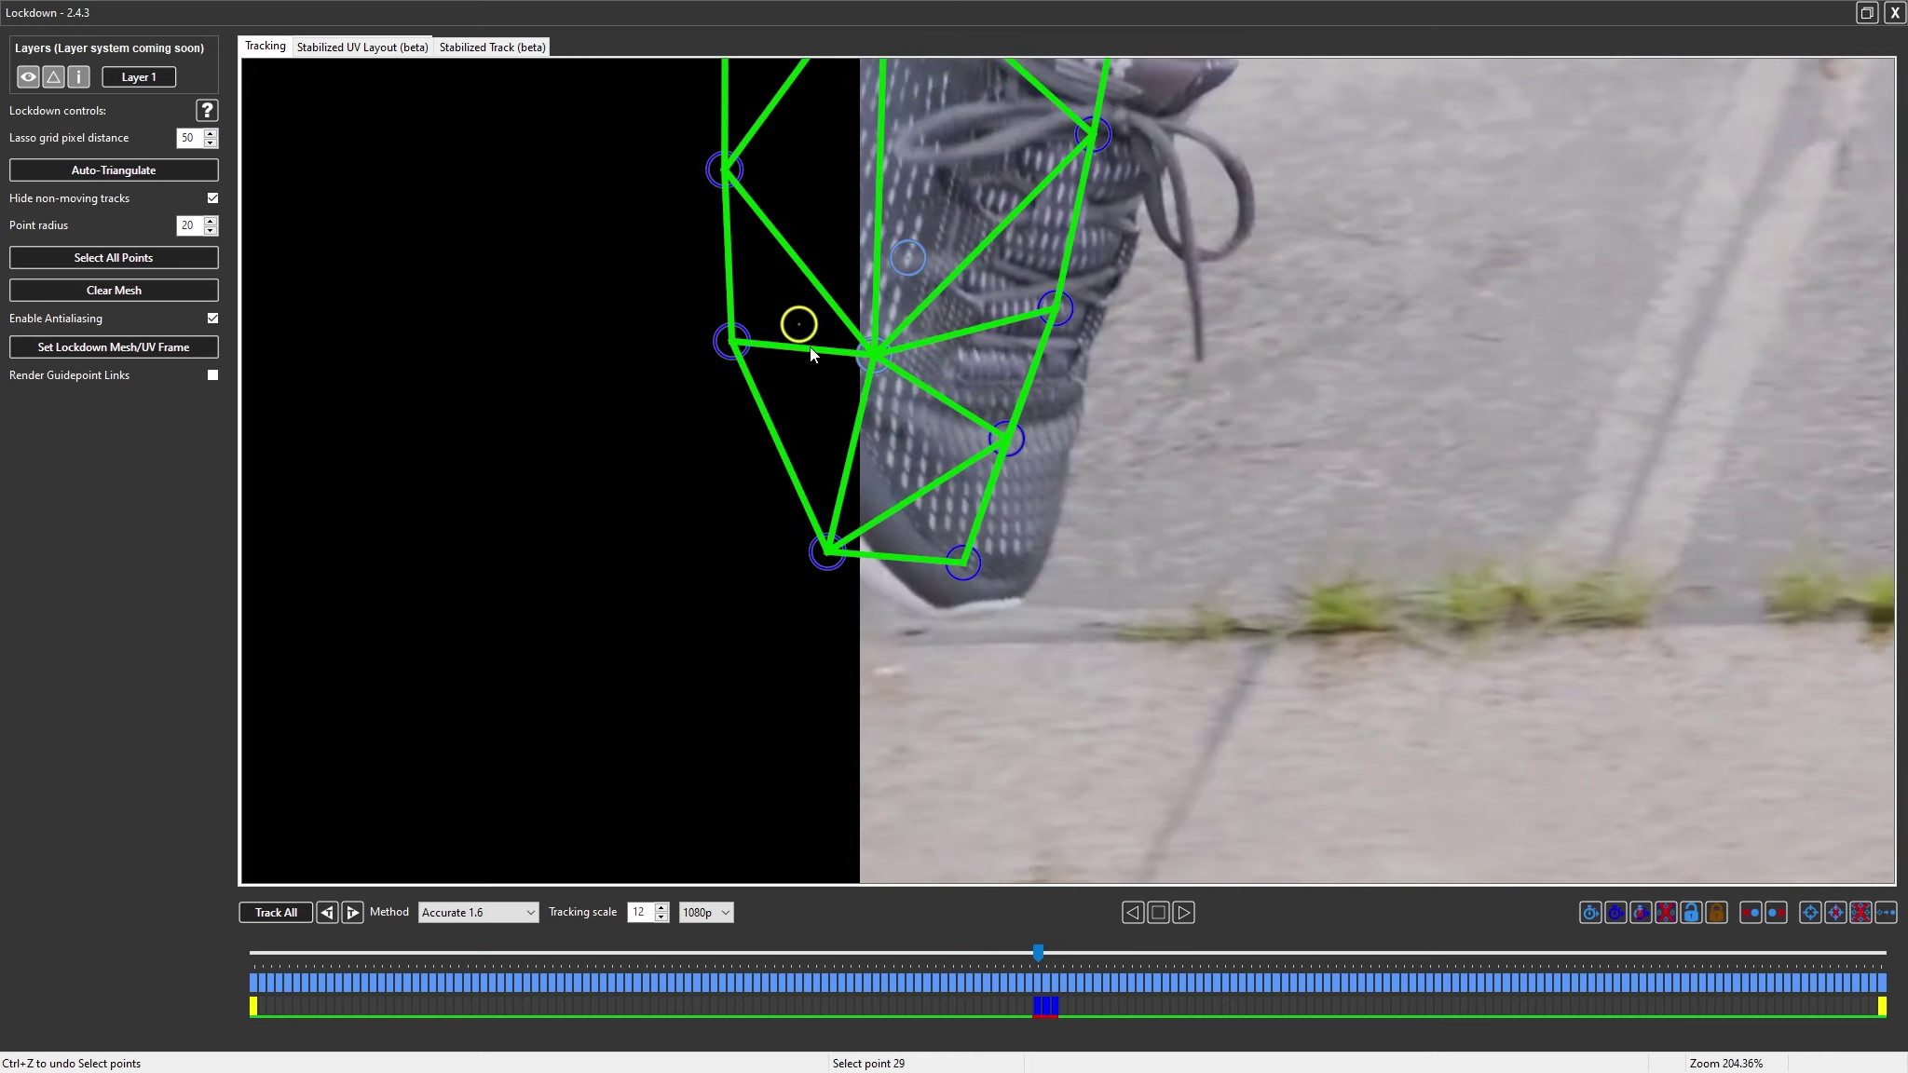
pyautogui.press('Right')
pyautogui.press('Right')
pyautogui.press('Right')
pyautogui.press('Right')
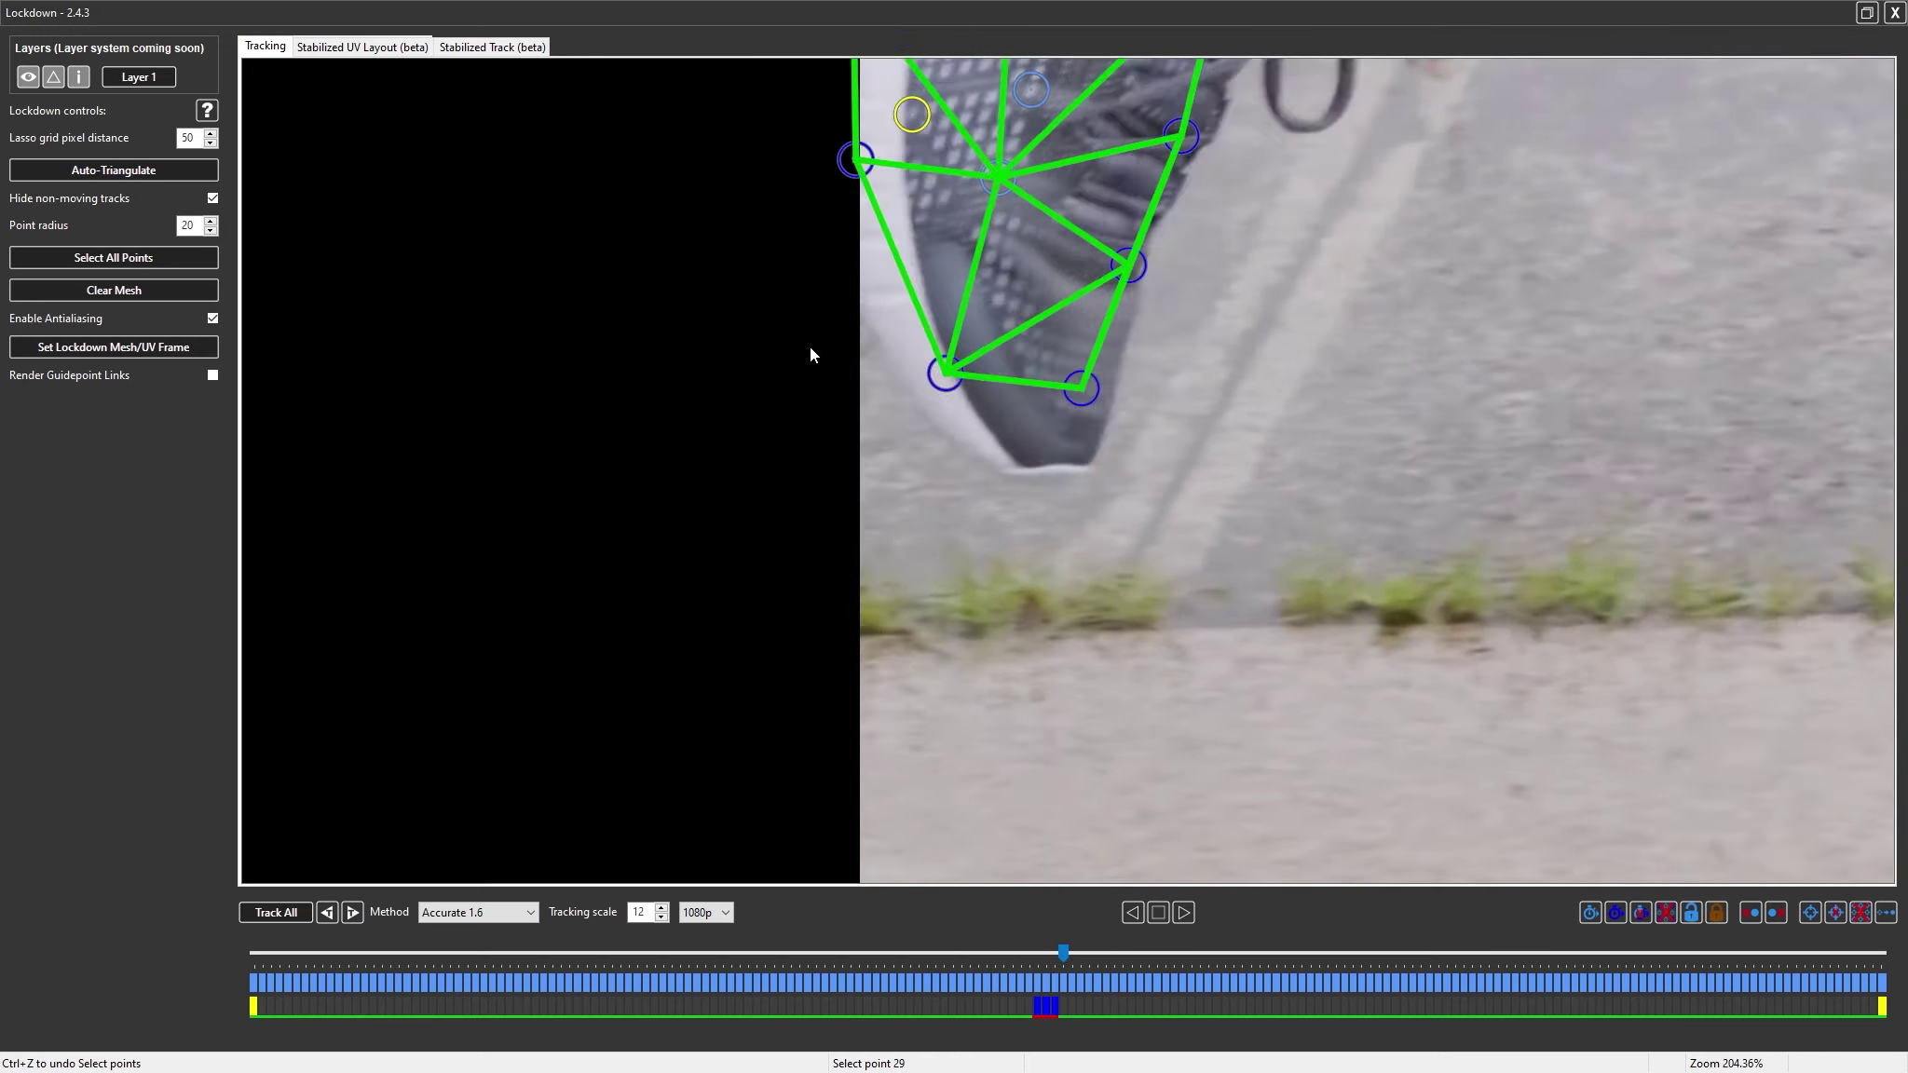
pyautogui.scroll(-2, 760, 473)
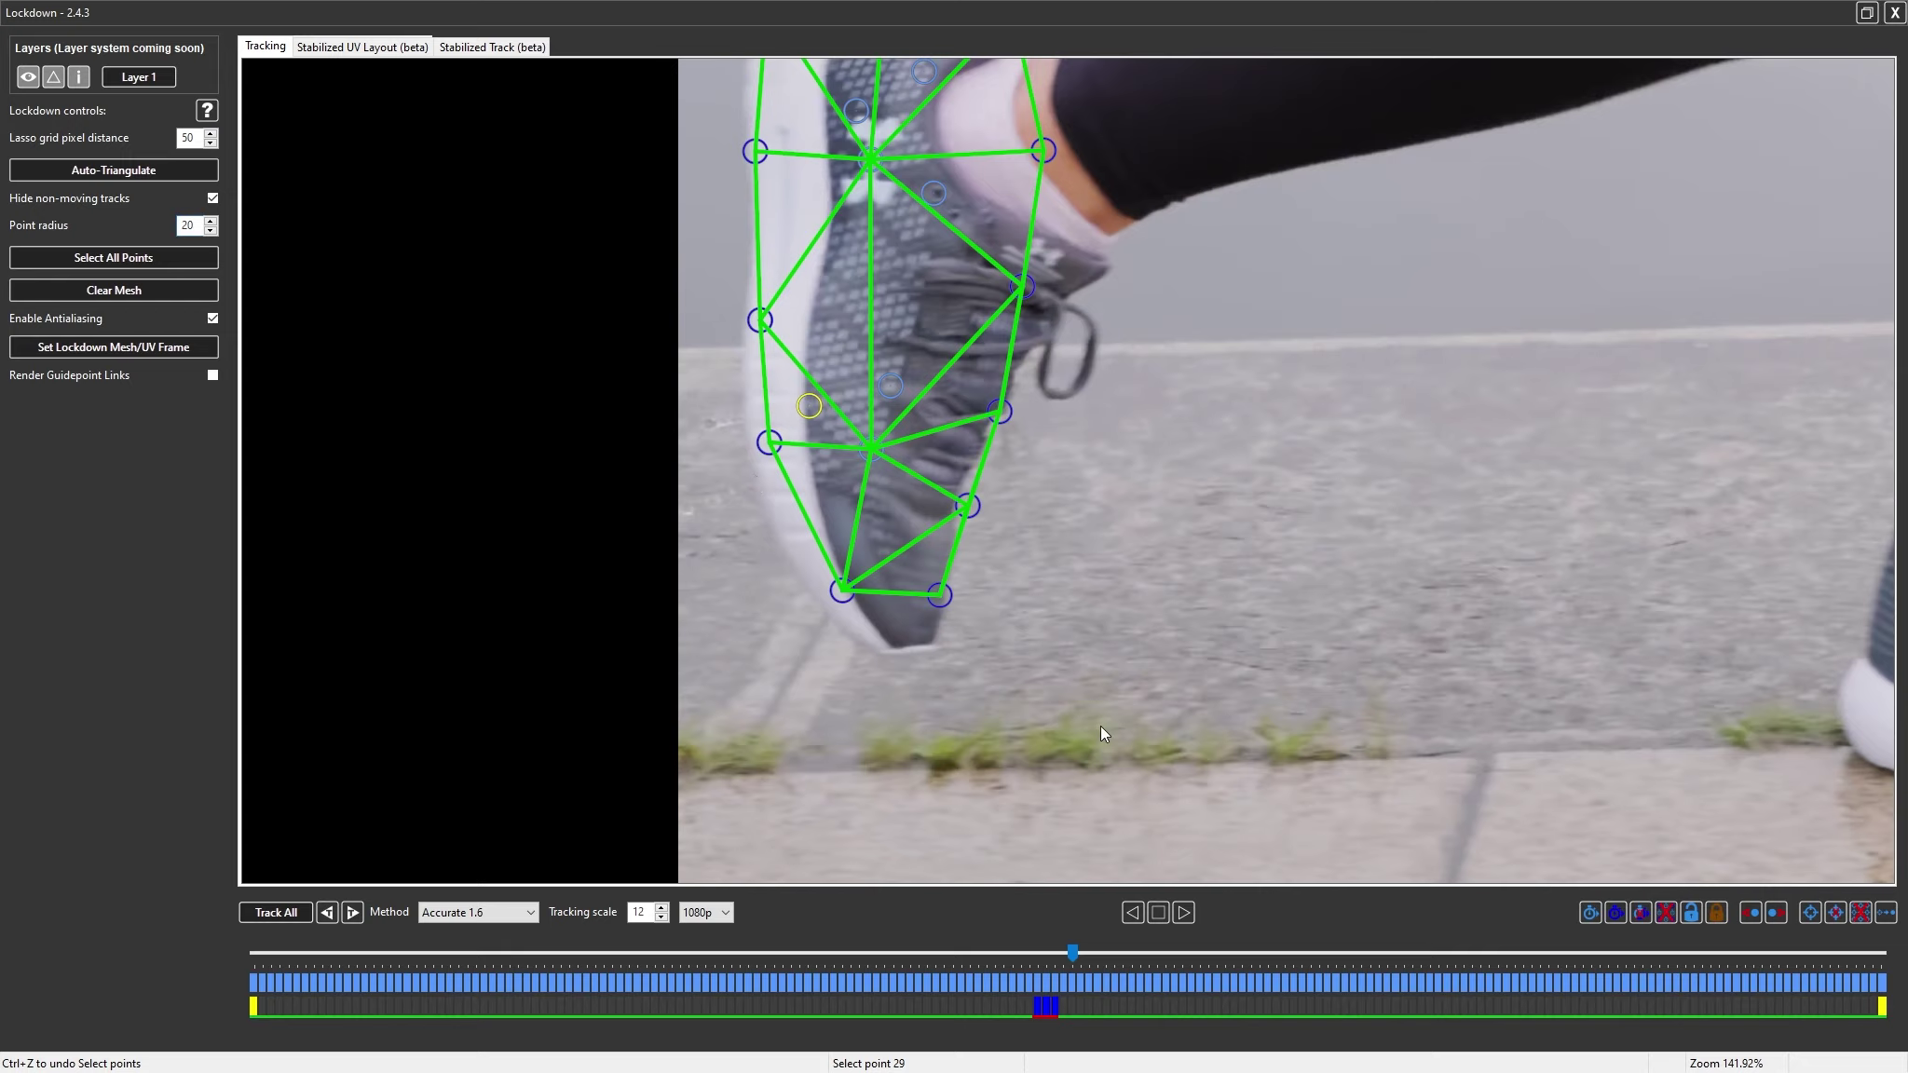
# Scrub from the first to the last frame and inspect how the mesh follows the shoe
pyautogui.click(263, 952)
pyautogui.moveTo(252, 959); pyautogui.dragTo(1896, 984)
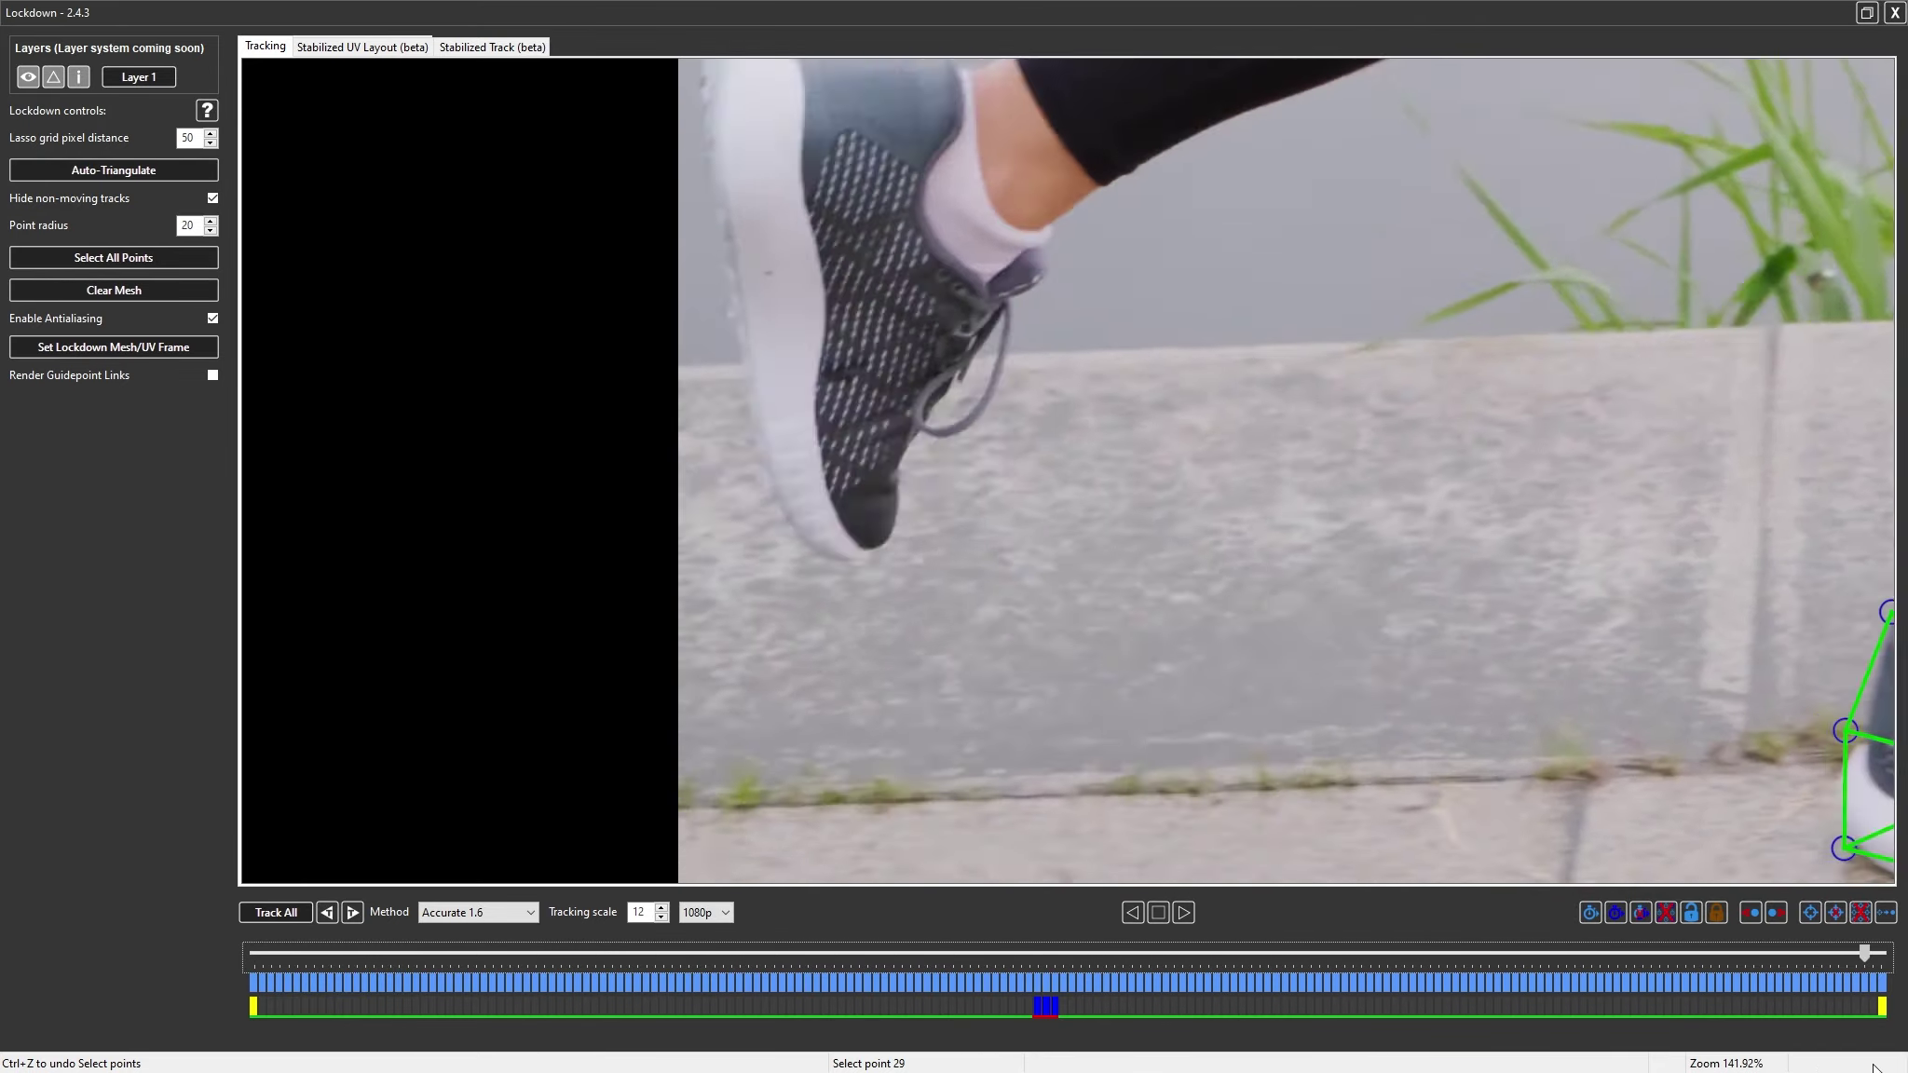
pyautogui.moveTo(1672, 709); pyautogui.dragTo(1258, 626)
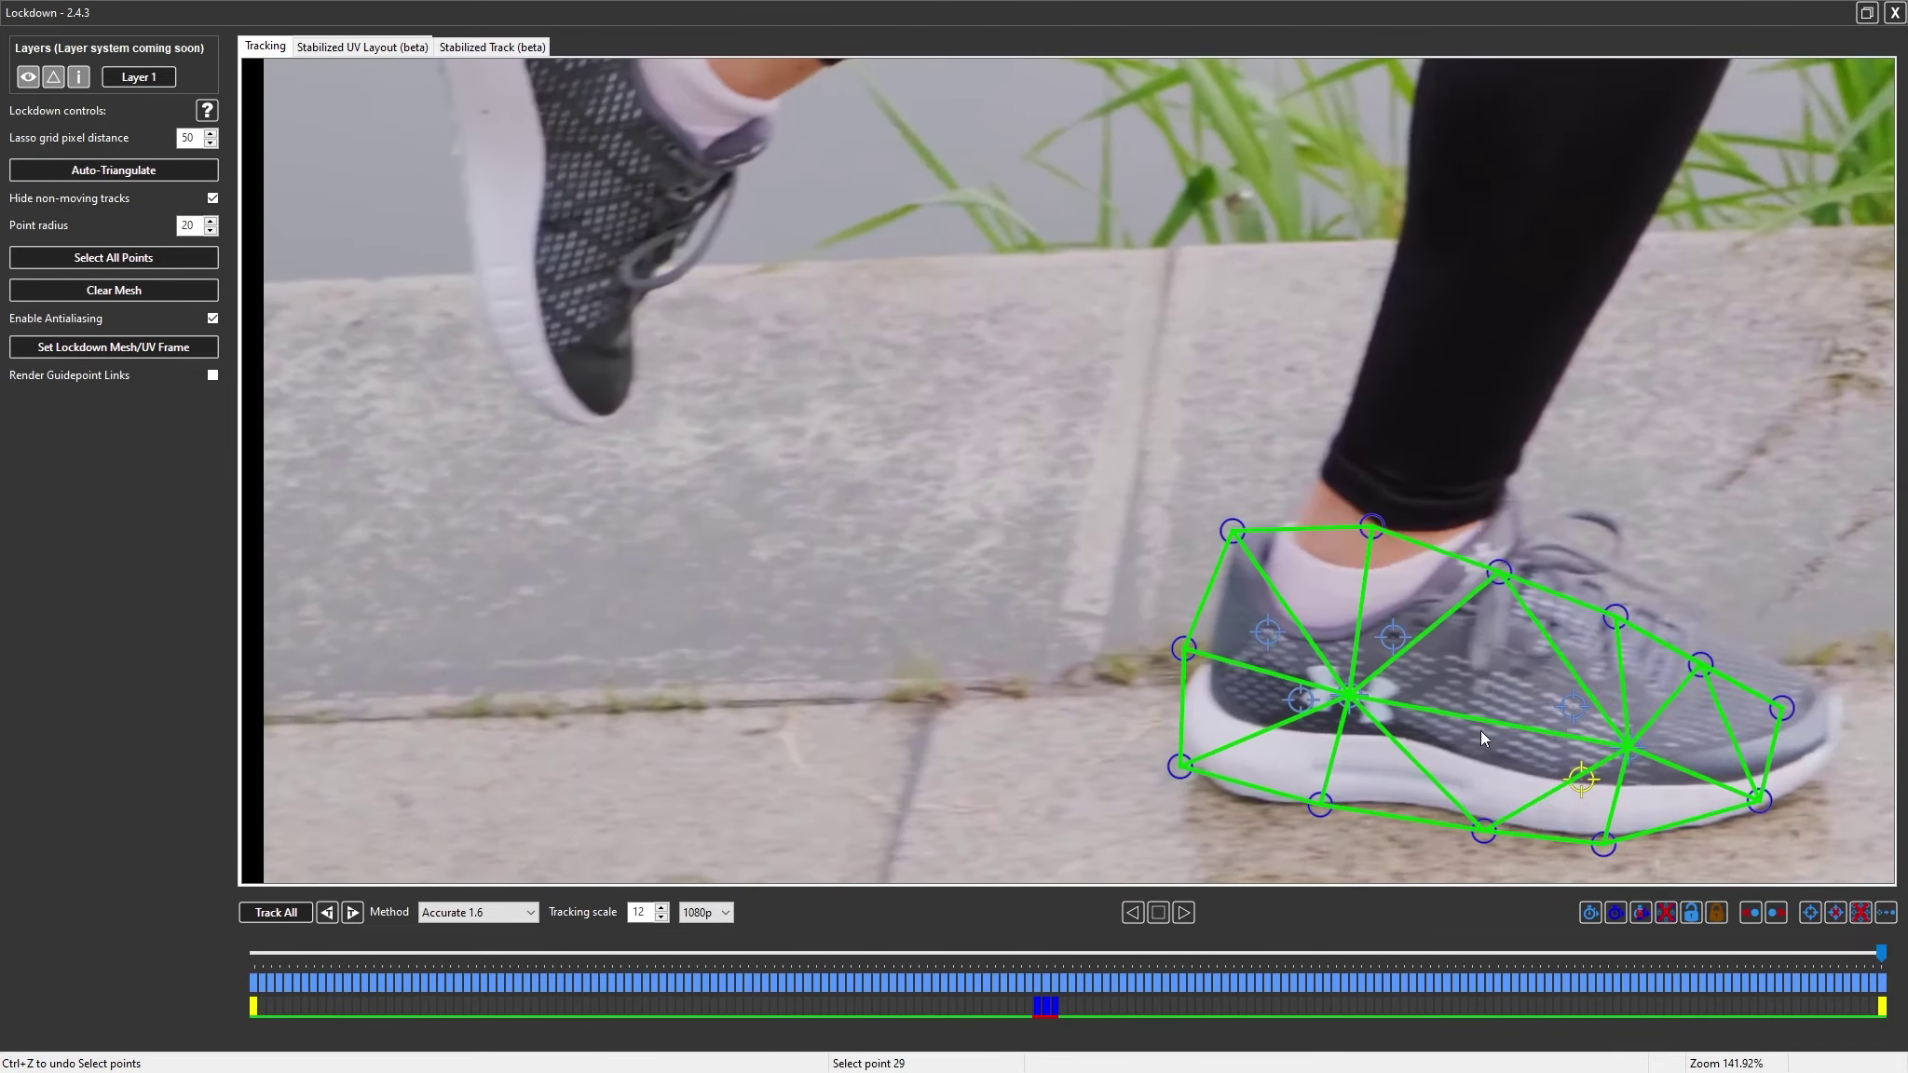
pyautogui.scroll(-4, 1587, 785)
pyautogui.scroll(2, 1216, 562)
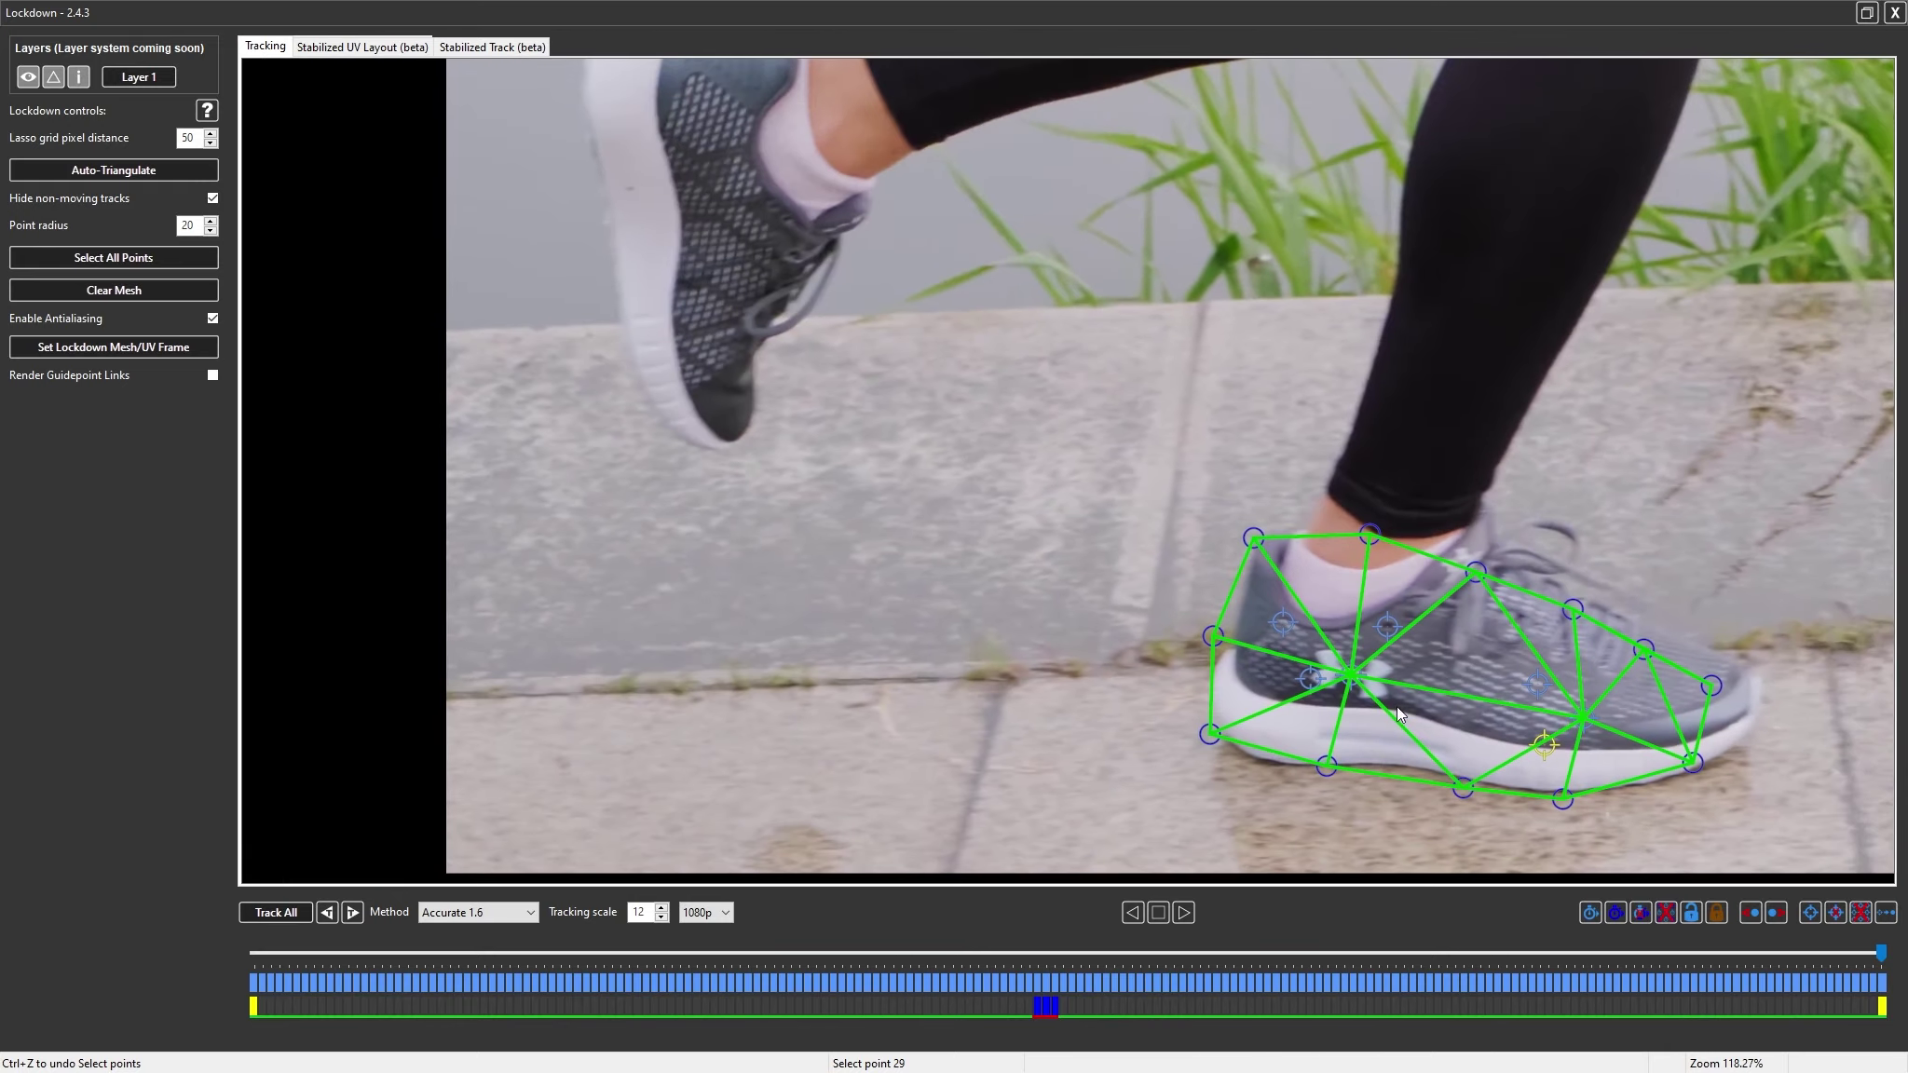
# Keyframe the forefoot sole point in the stabilized track view on the mid-clip frame where the sole re-enters the picture
pyautogui.click(1879, 957)
pyautogui.moveTo(1880, 957); pyautogui.dragTo(1066, 942)
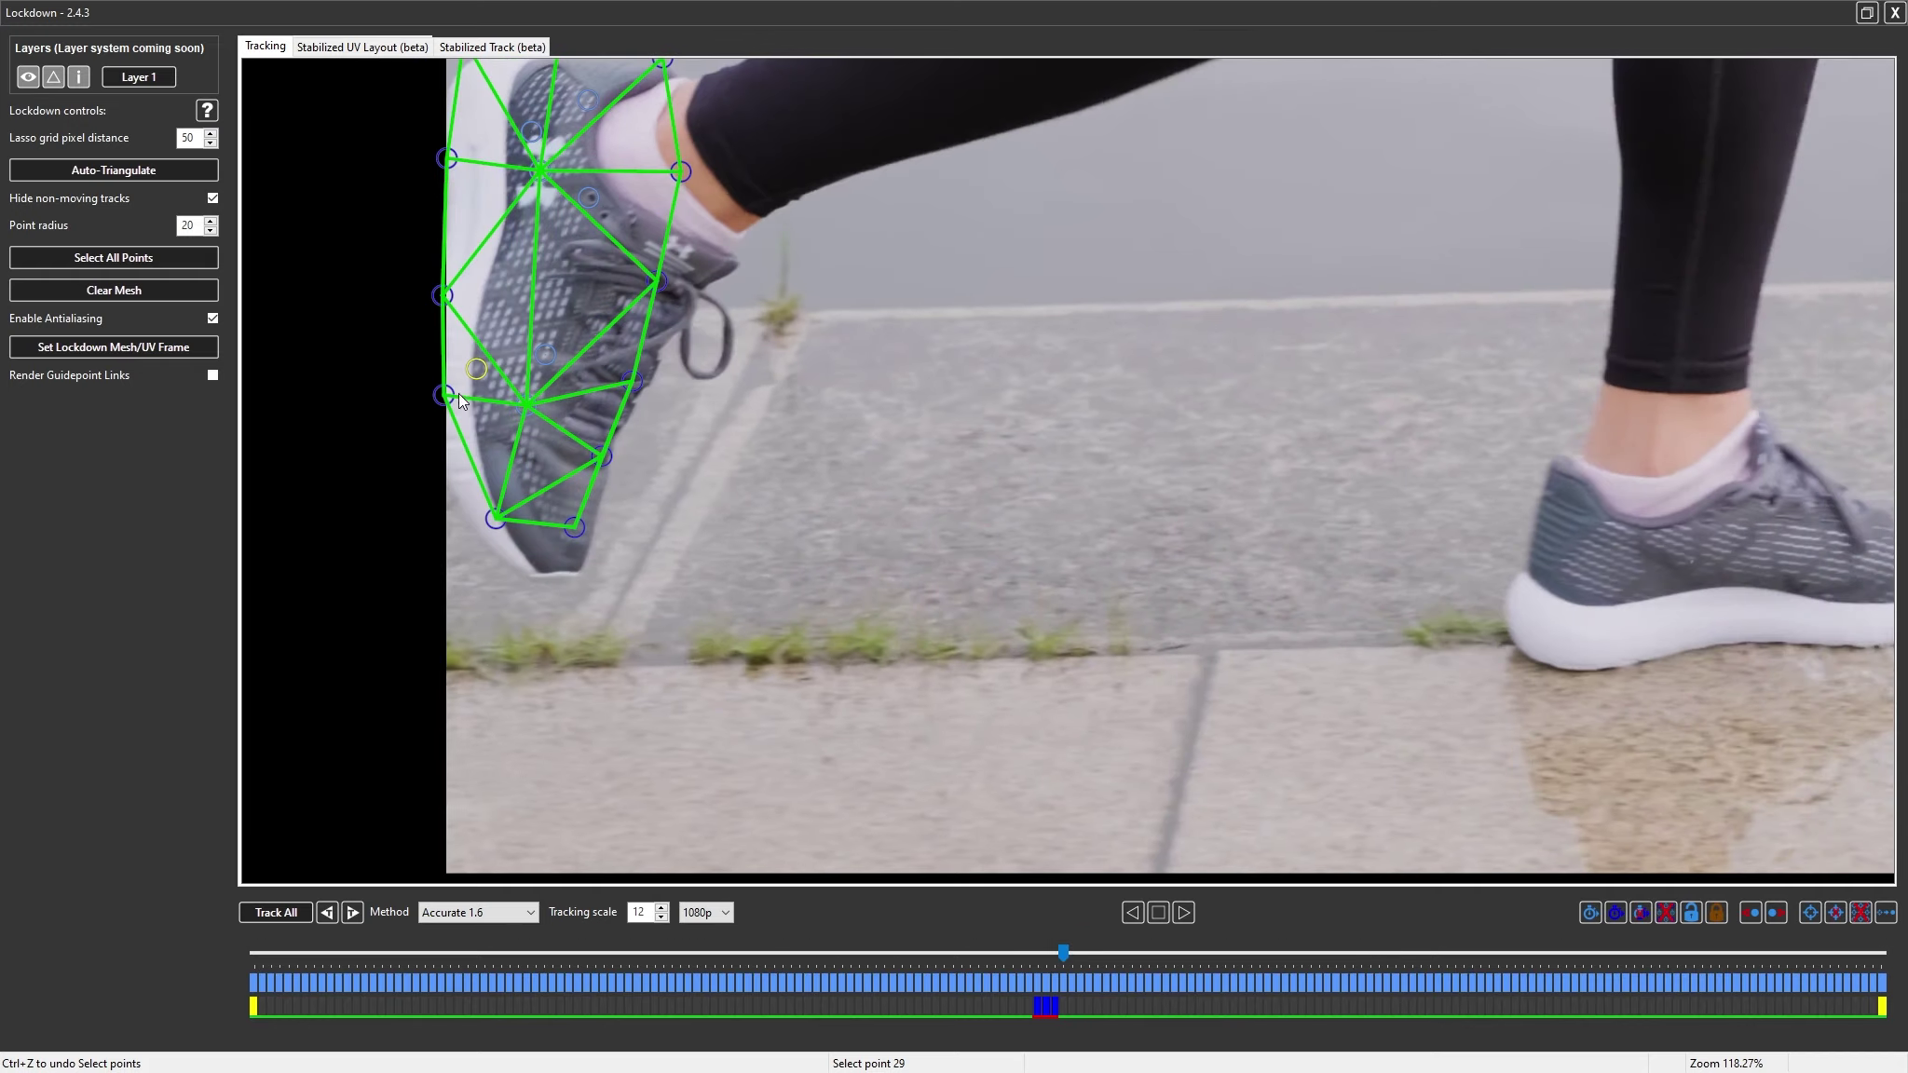
pyautogui.click(492, 46)
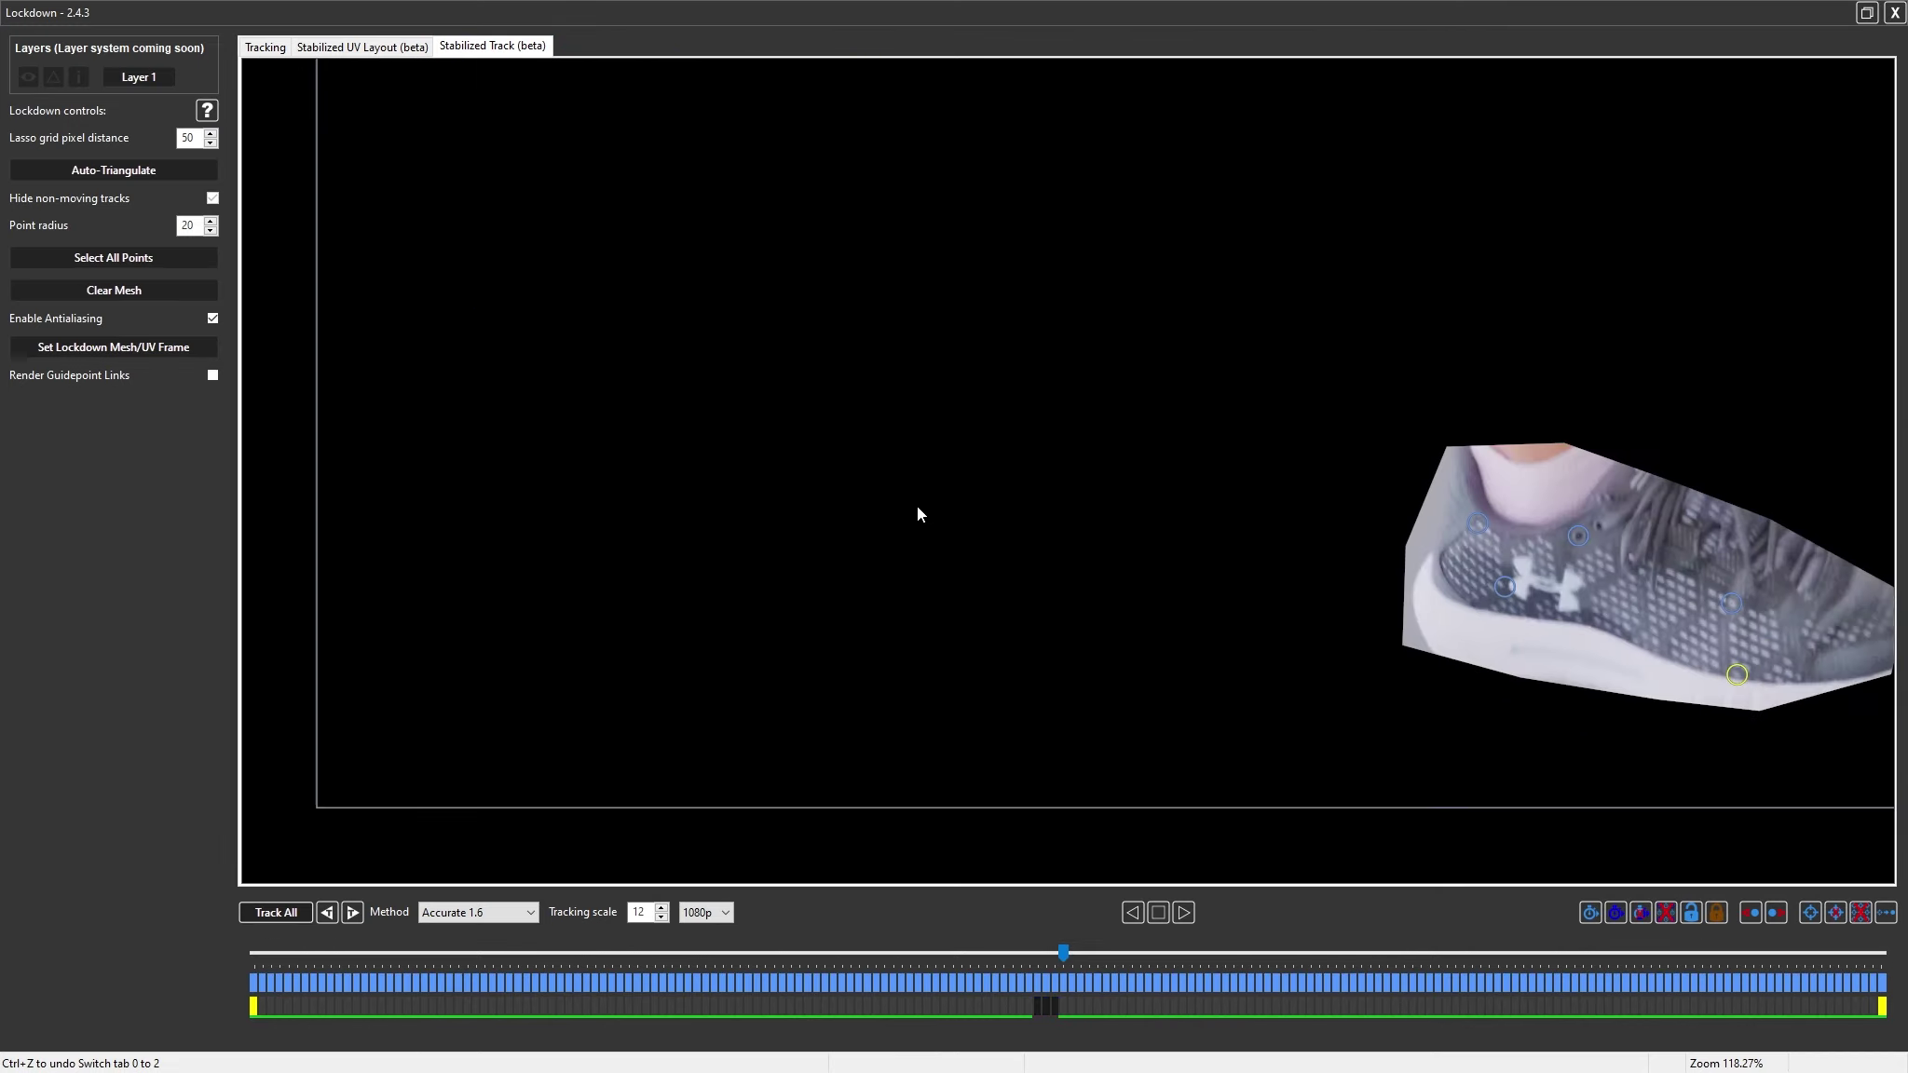
pyautogui.scroll(6, 987, 534)
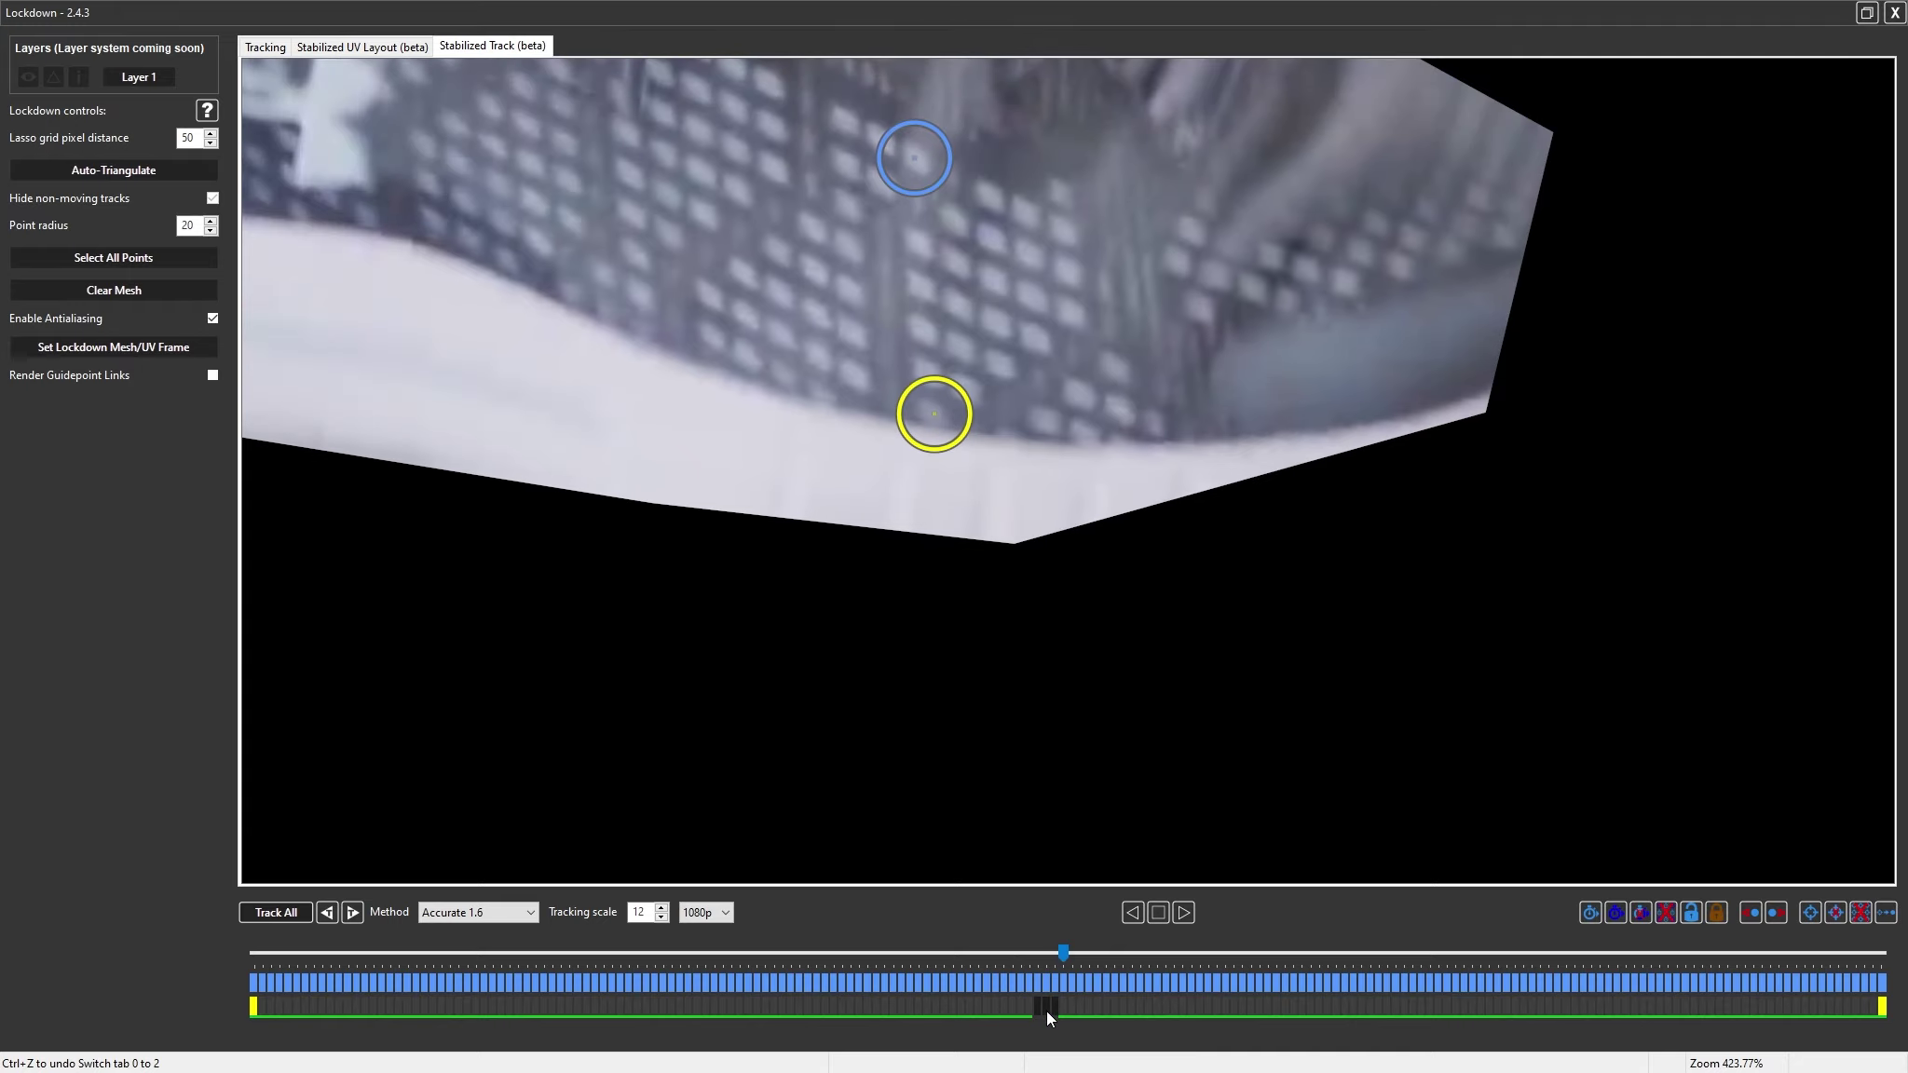
pyautogui.click(935, 416)
# Add another keyframe to the forefoot sole point around the frame where the sole leaves the picture
pyautogui.moveTo(1064, 954); pyautogui.dragTo(1028, 954)
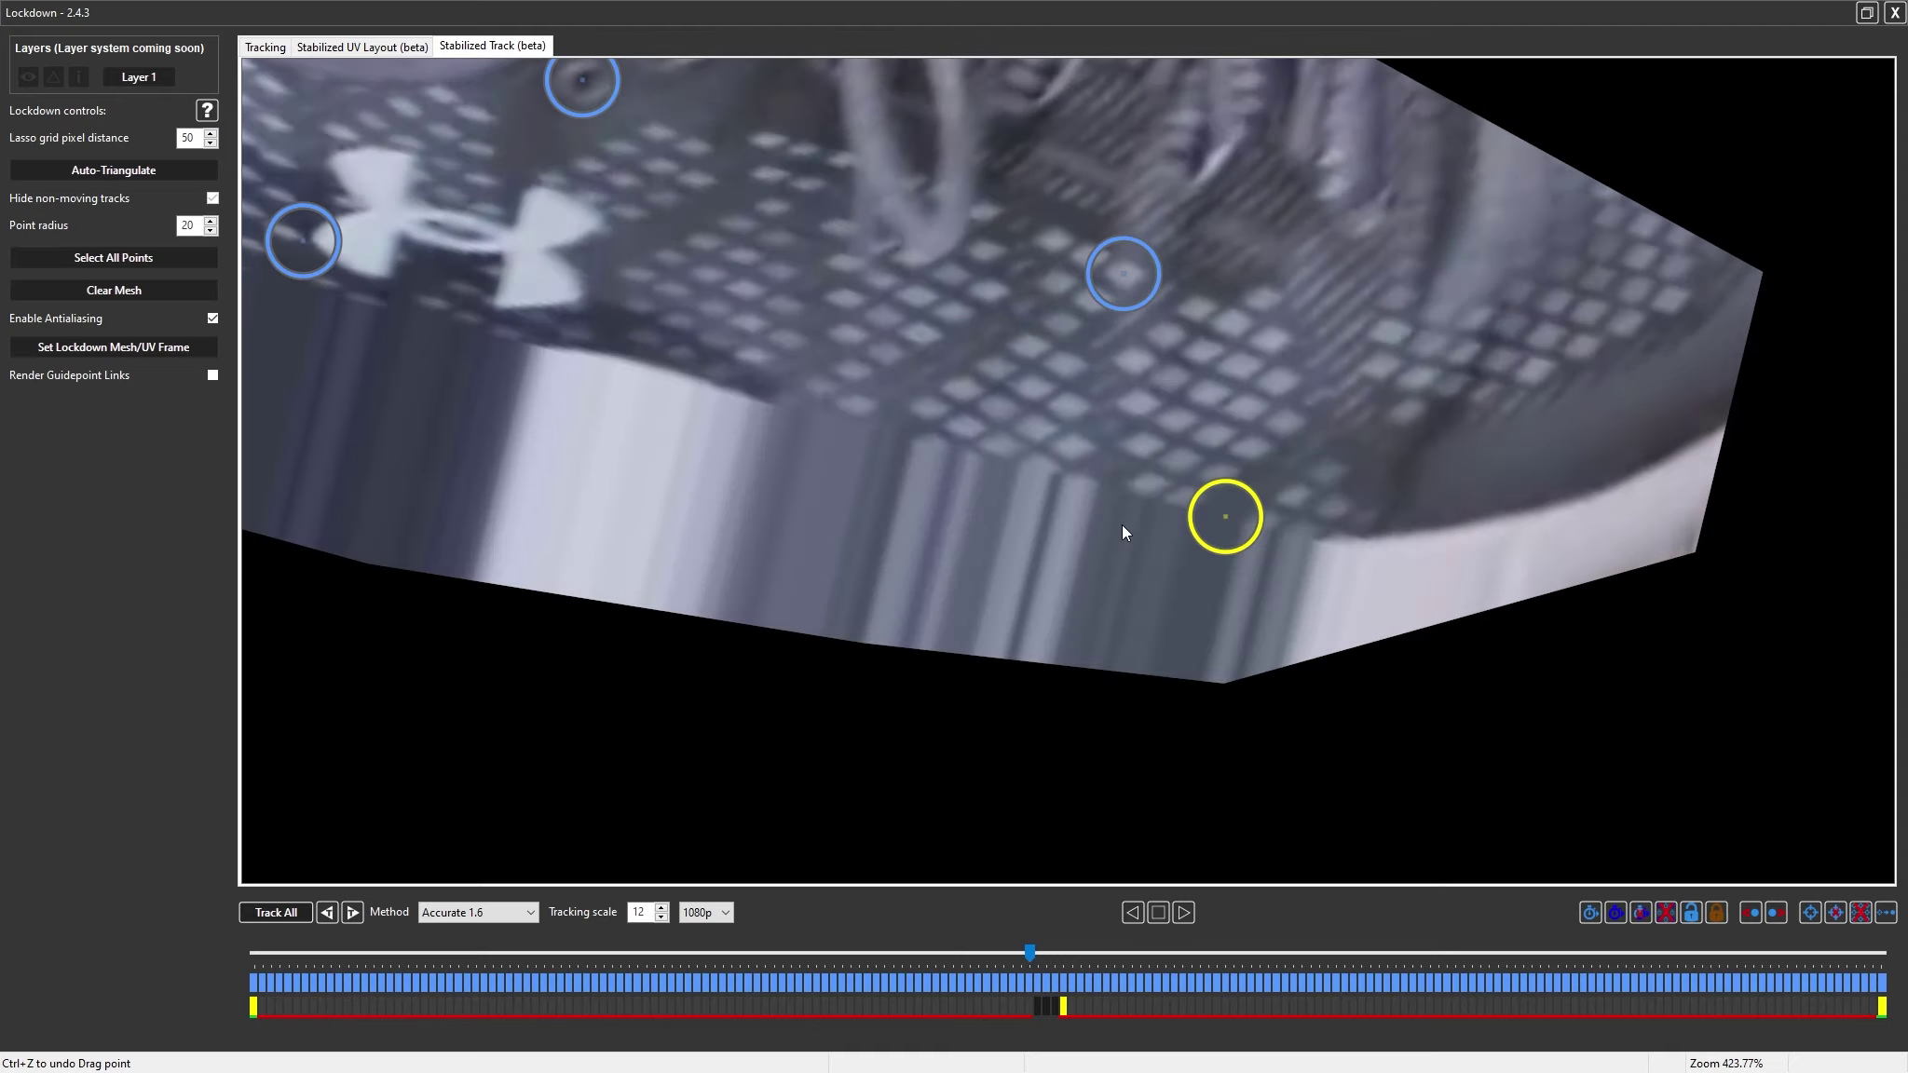
pyautogui.moveTo(1165, 518)
pyautogui.mouseDown()
pyautogui.moveTo(1187, 514)
pyautogui.moveTo(1160, 520)
pyautogui.mouseUp()
pyautogui.press('Right')
pyautogui.press('Left')
pyautogui.press('Right')
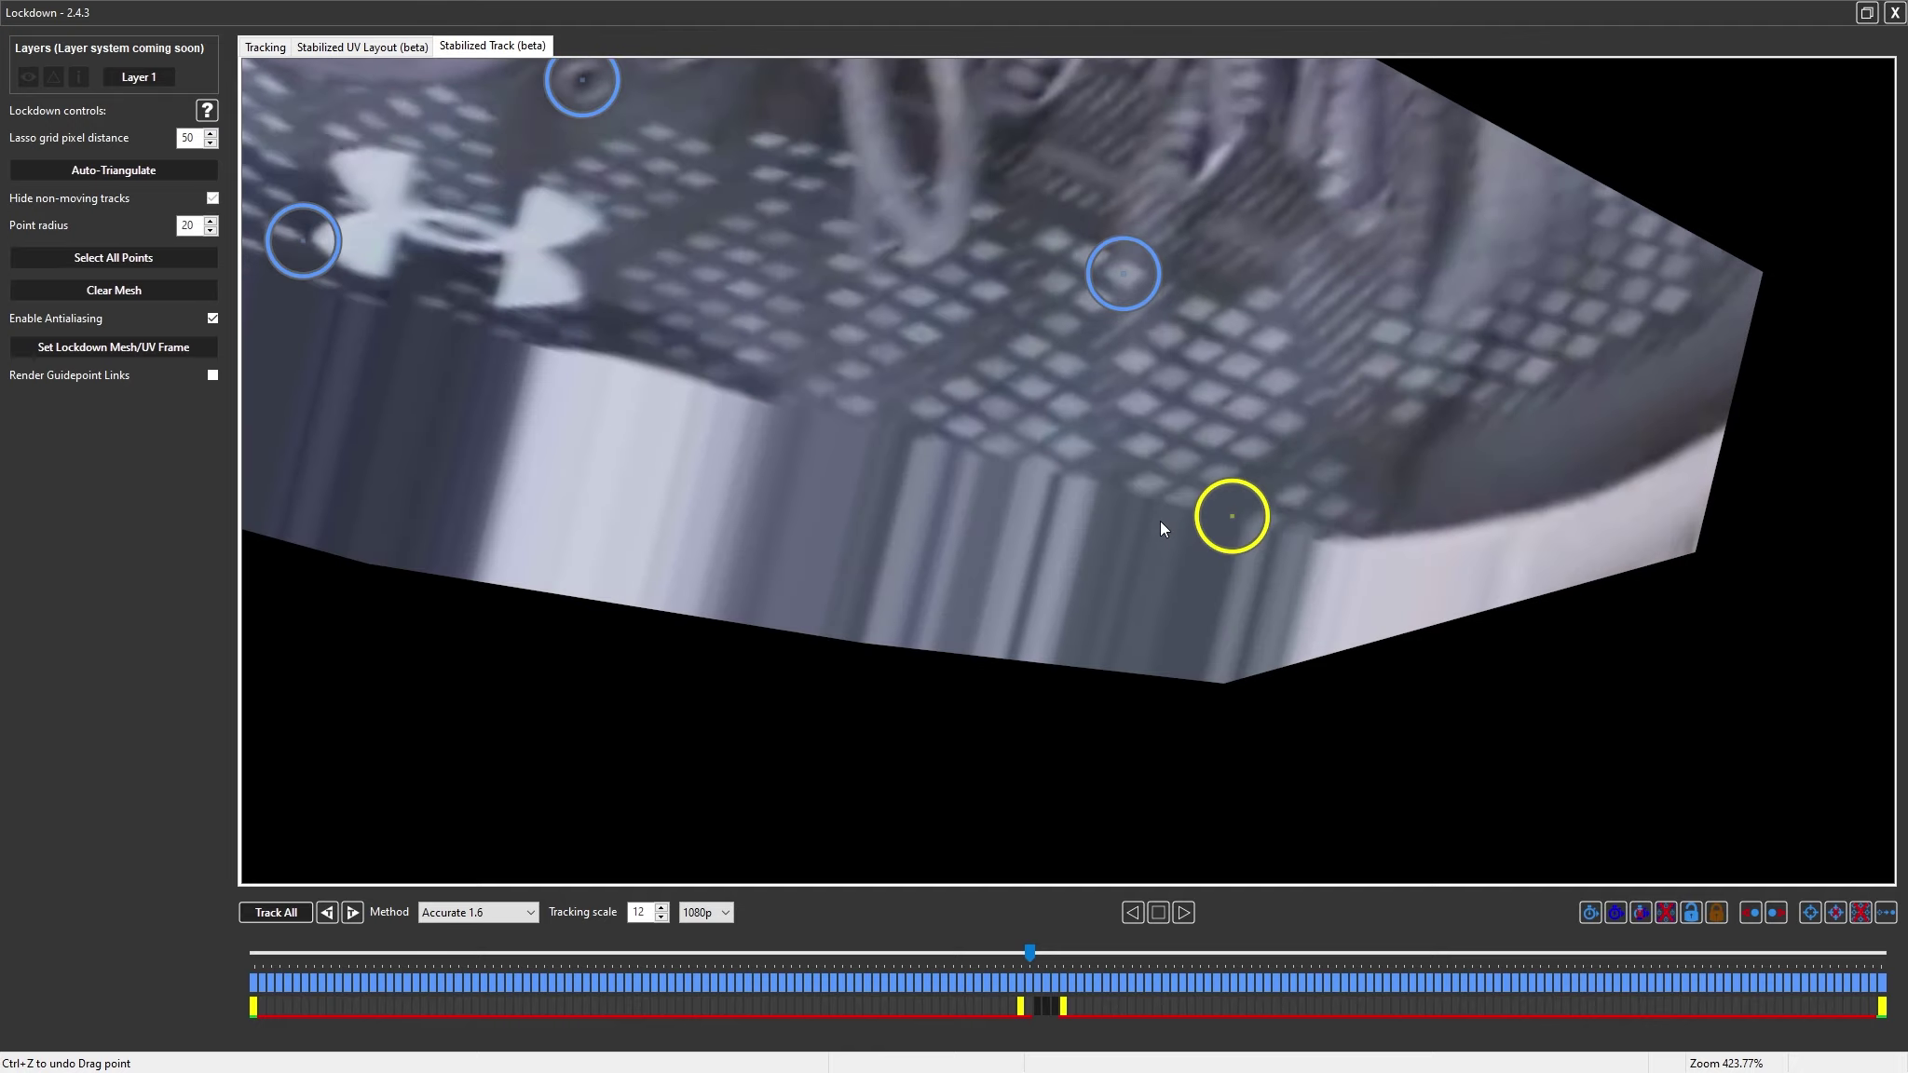
# Set the forefoot sole point to not track from the frame where it leaves the picture onward
pyautogui.click(1614, 912)
pyautogui.press('Left')
pyautogui.moveTo(1092, 572); pyautogui.dragTo(1168, 515)
pyautogui.press('Right')
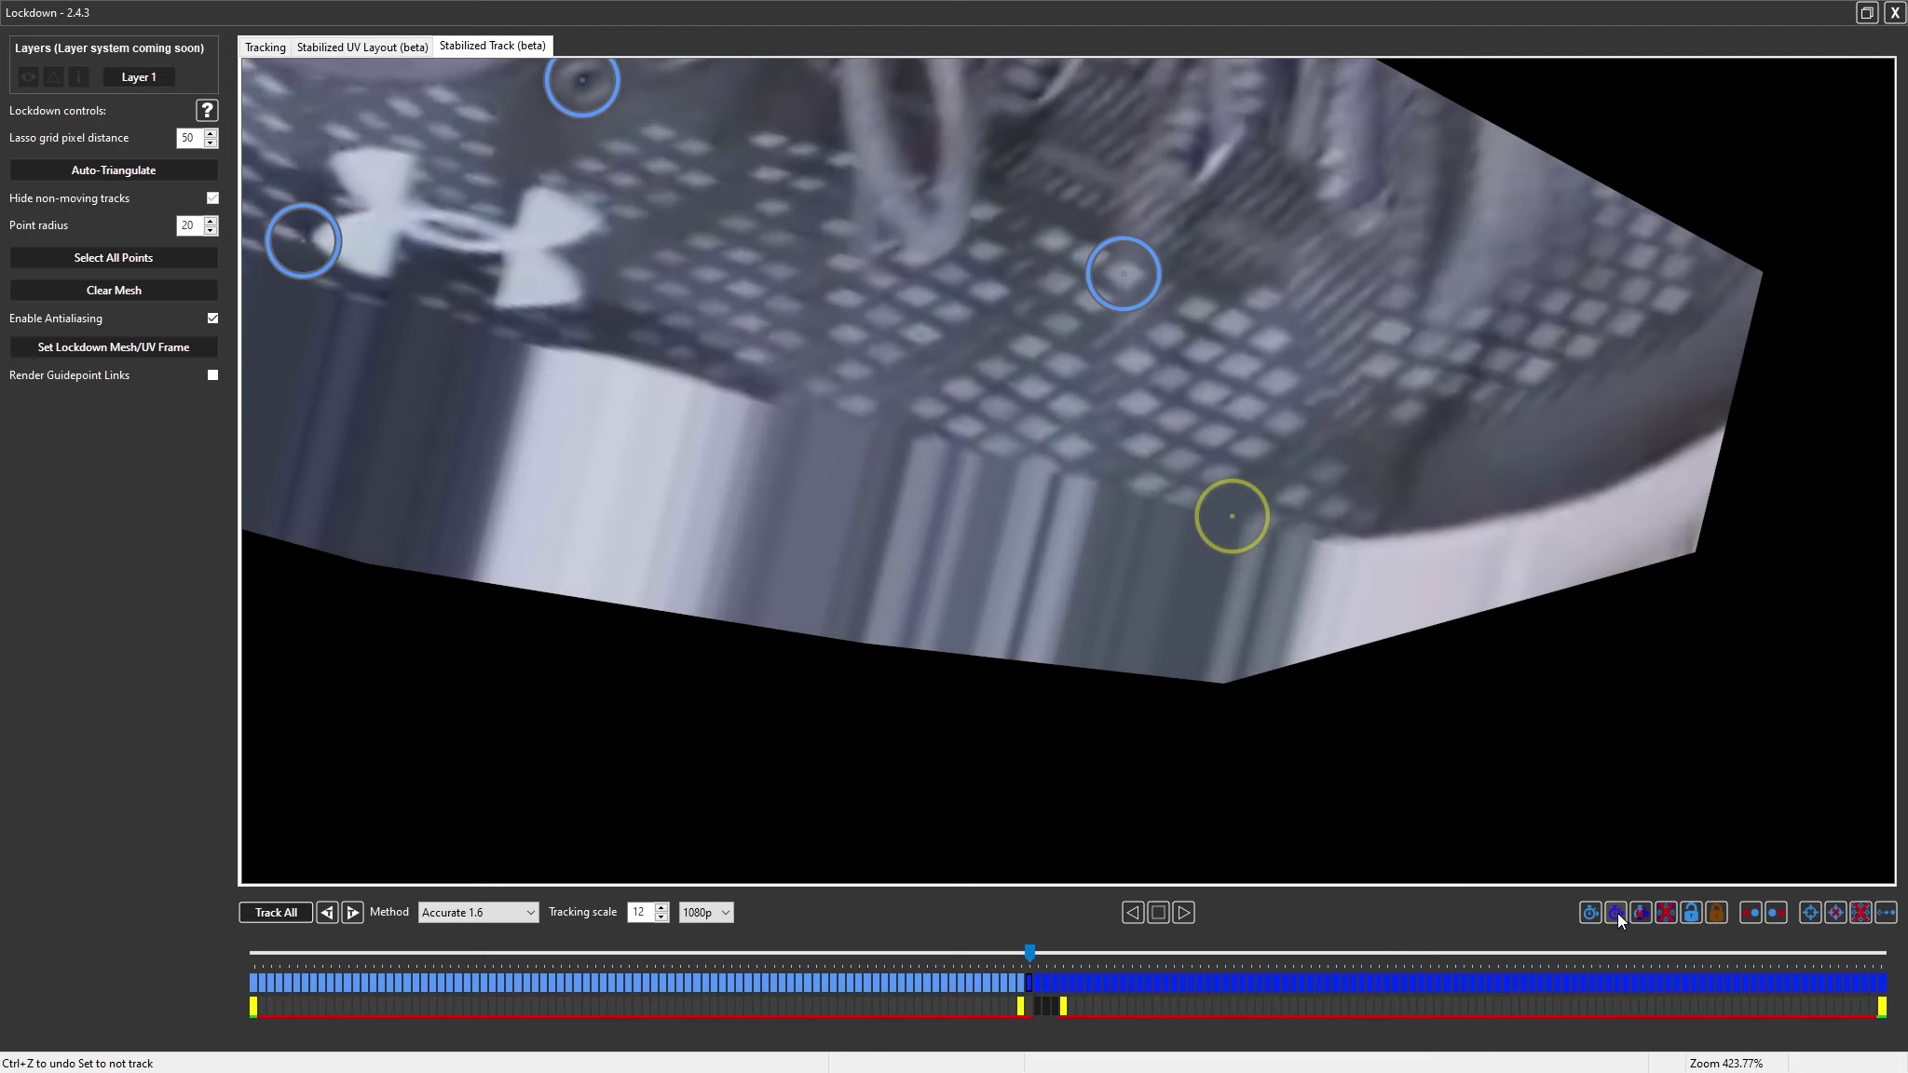
# Set the forefoot sole point to track again from its re-entry keyframe, and scrub the stabilized shoe back to the first frame
pyautogui.press('Right')
pyautogui.press('Right')
pyautogui.press('Right')
pyautogui.press('Right')
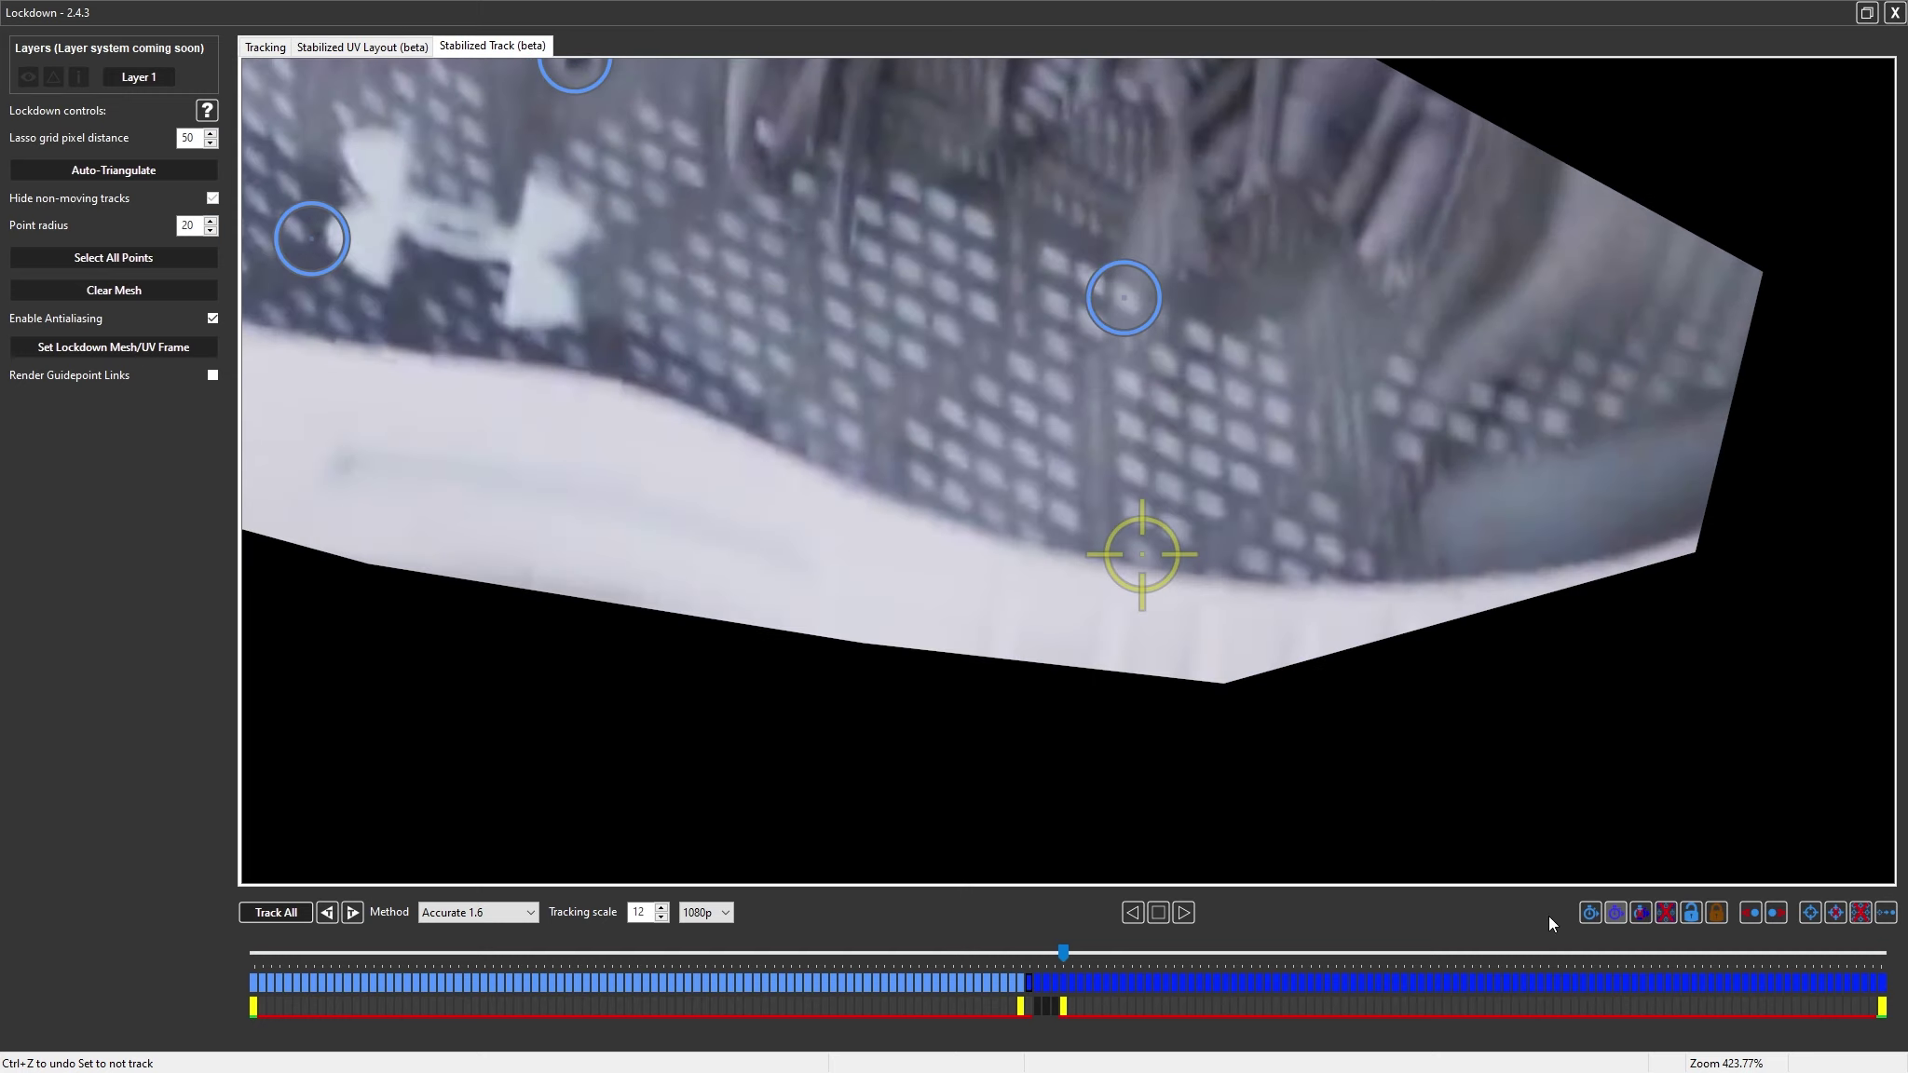
pyautogui.click(1590, 914)
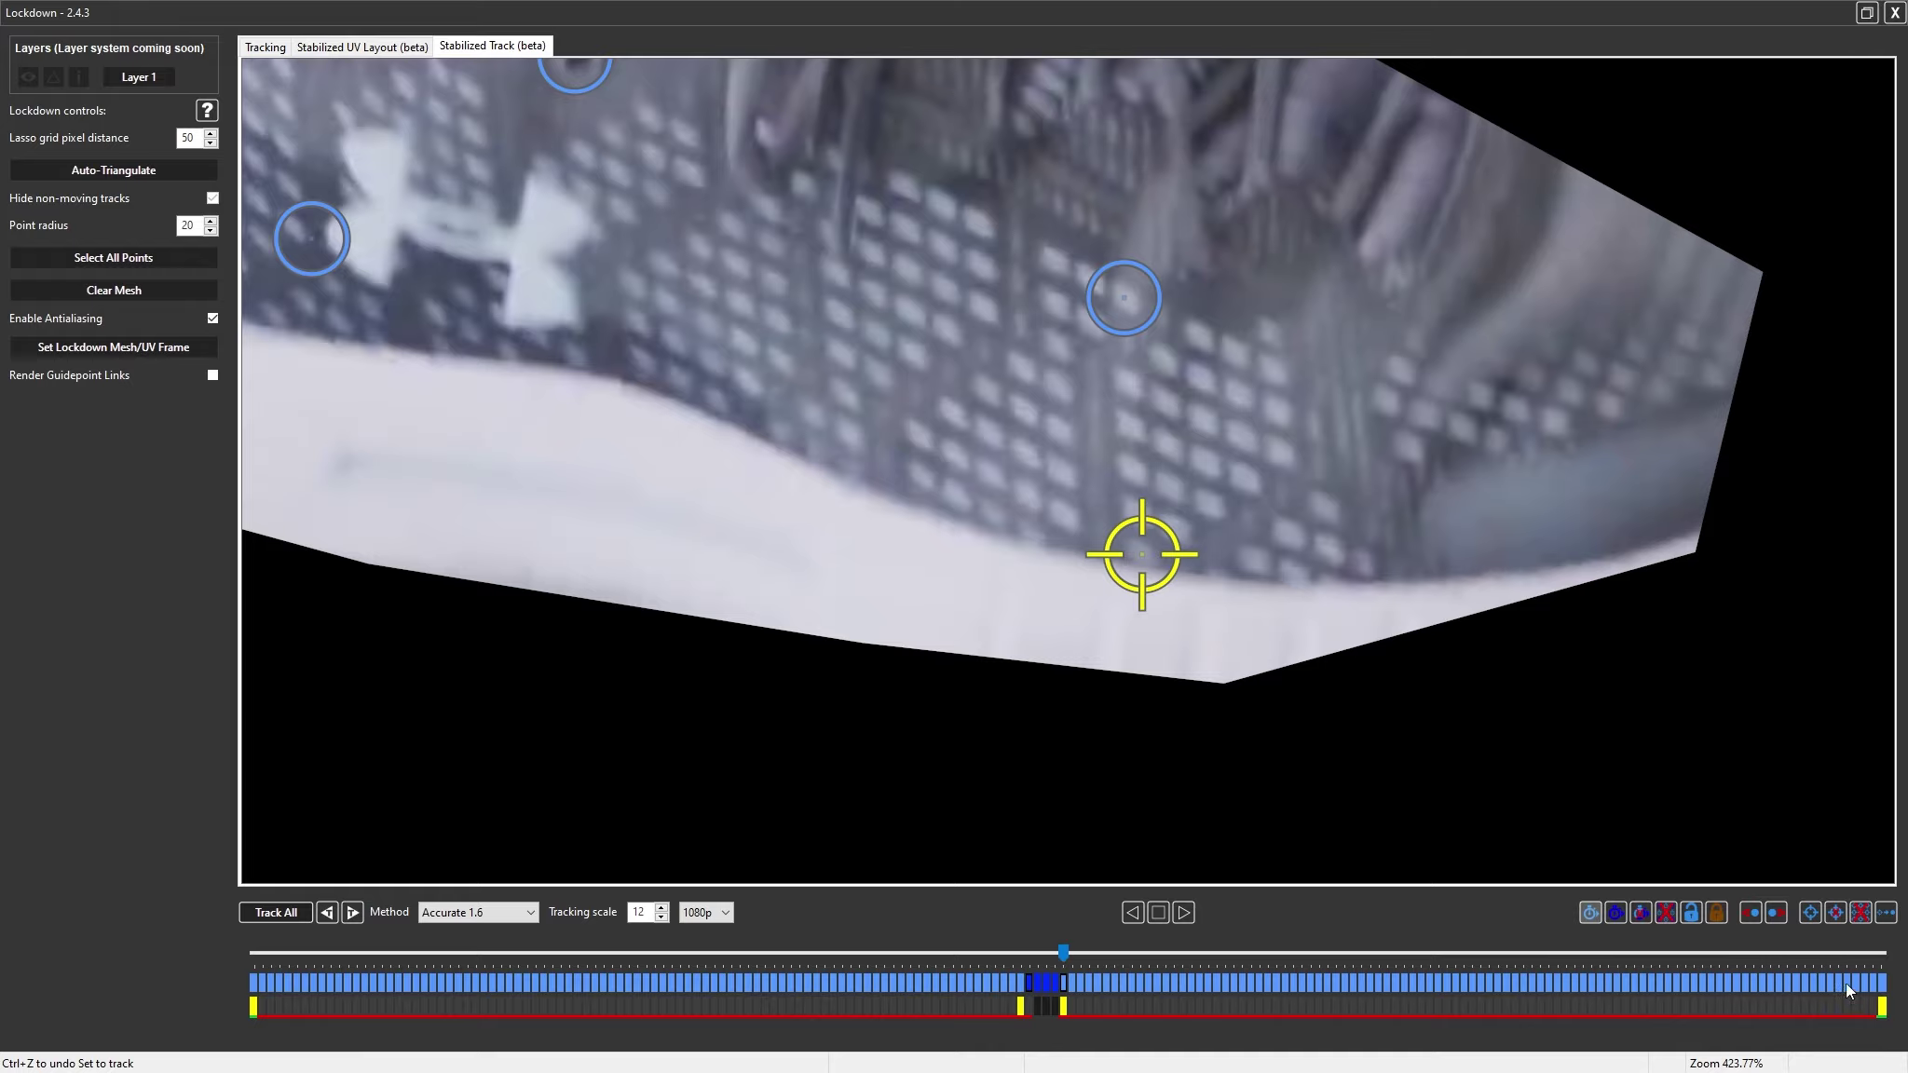
pyautogui.moveTo(1072, 959); pyautogui.dragTo(5, 996)
pyautogui.scroll(-5, 826, 382)
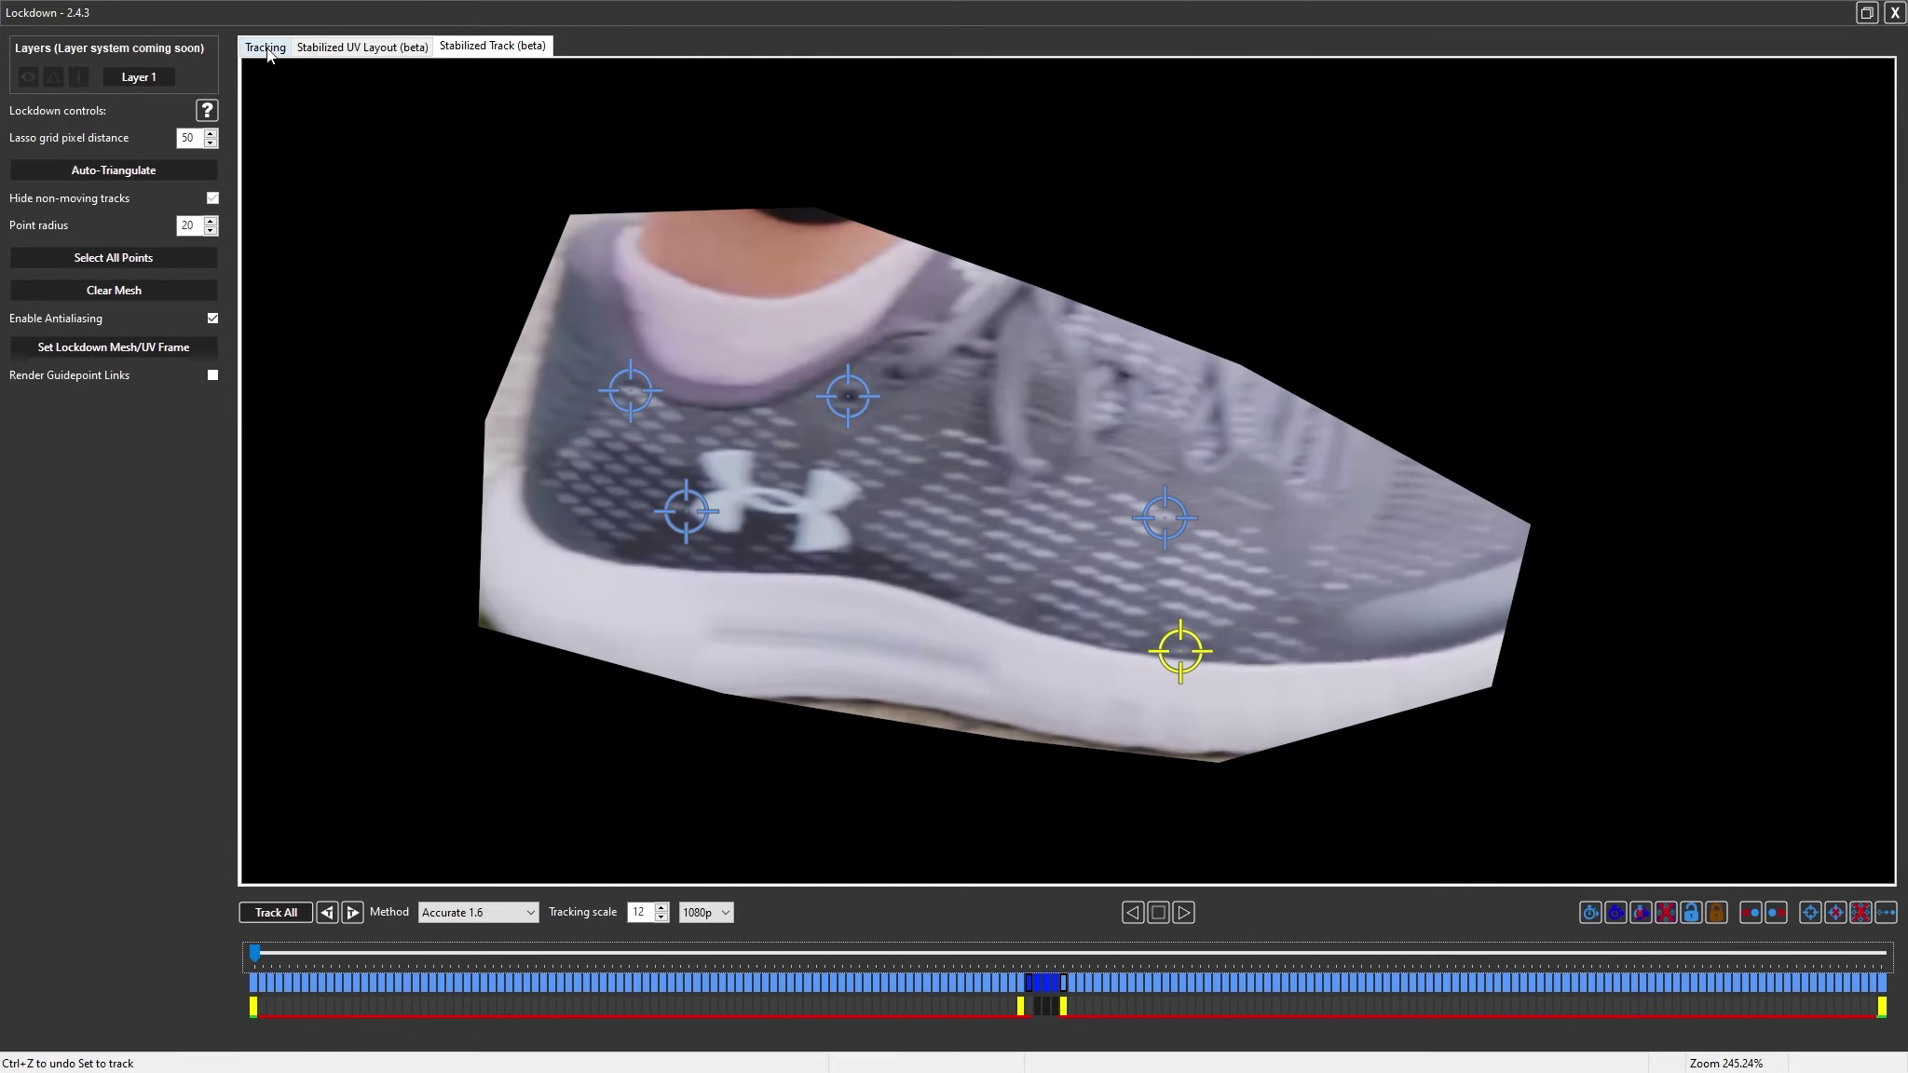
# Clear the shoe mesh in the tracking view and auto-triangulate it again with the detail points included
pyautogui.click(266, 48)
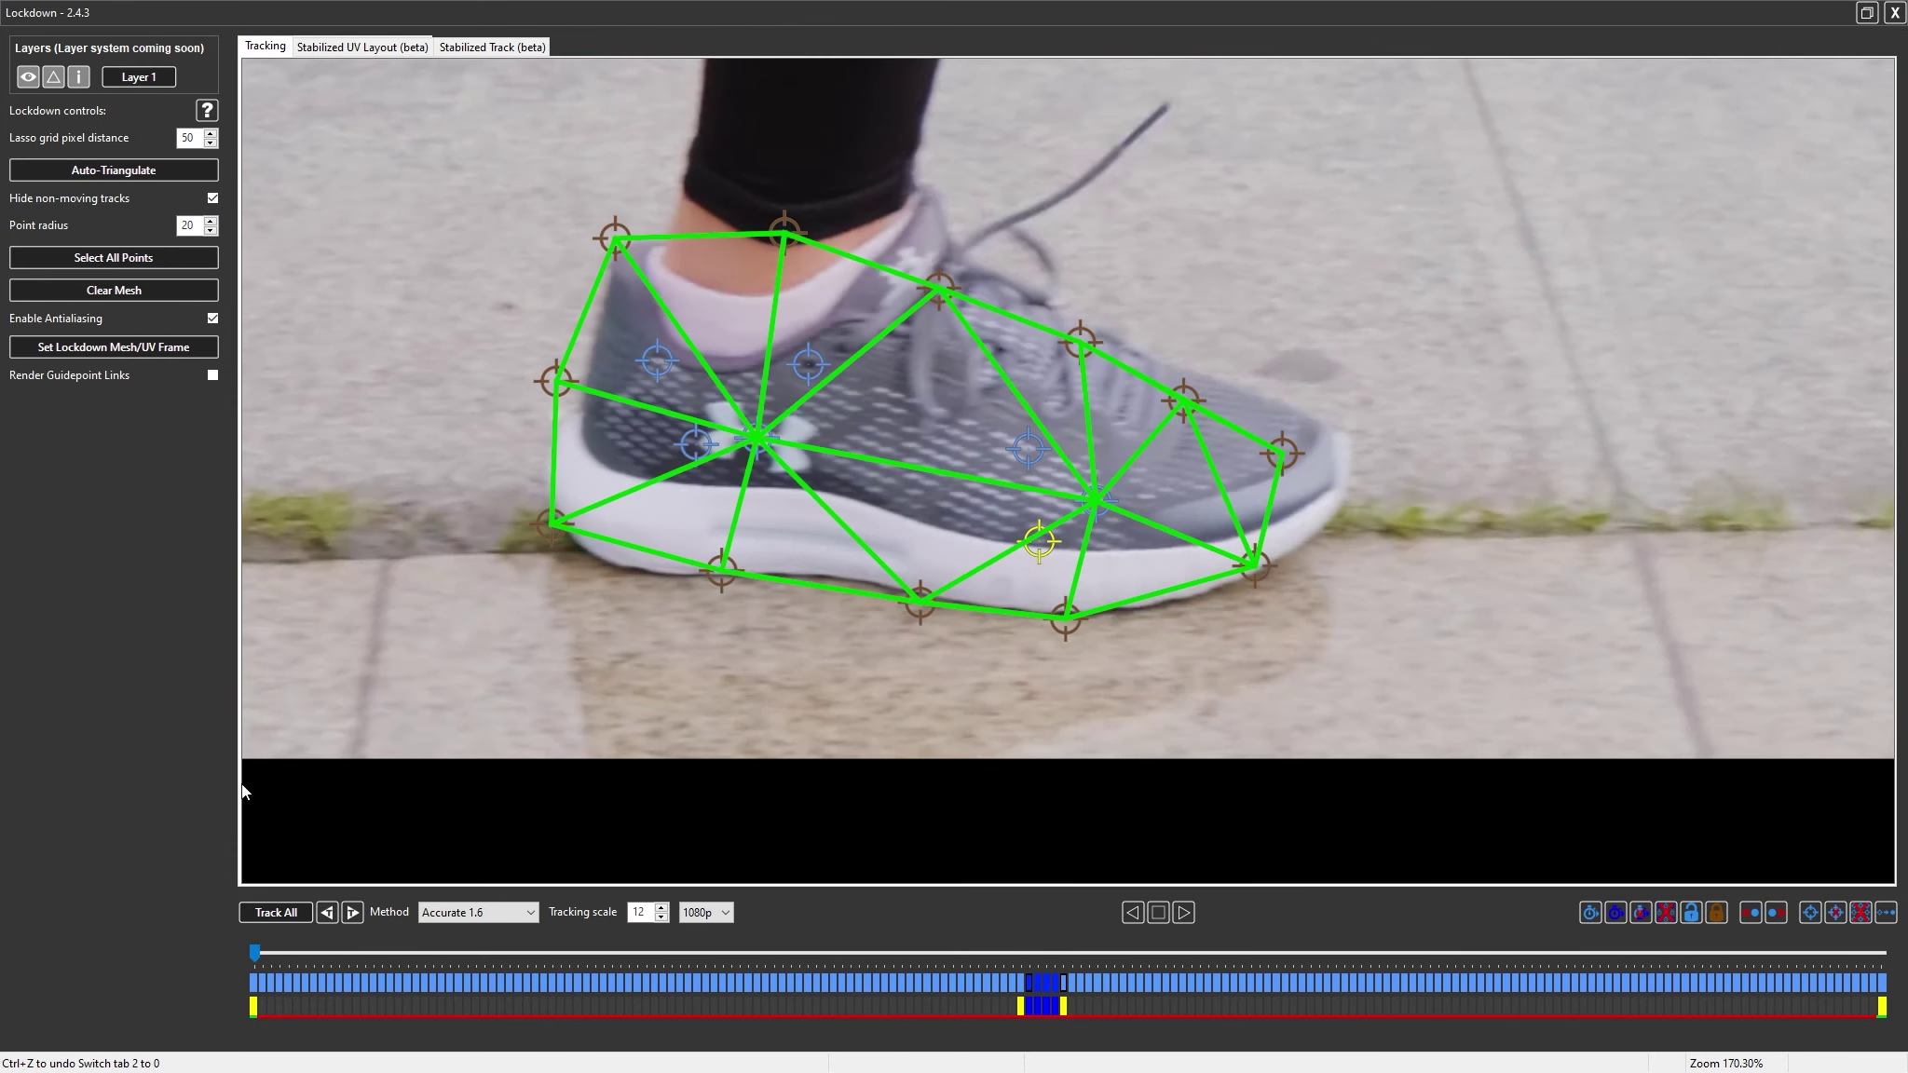
pyautogui.moveTo(255, 948); pyautogui.dragTo(235, 941)
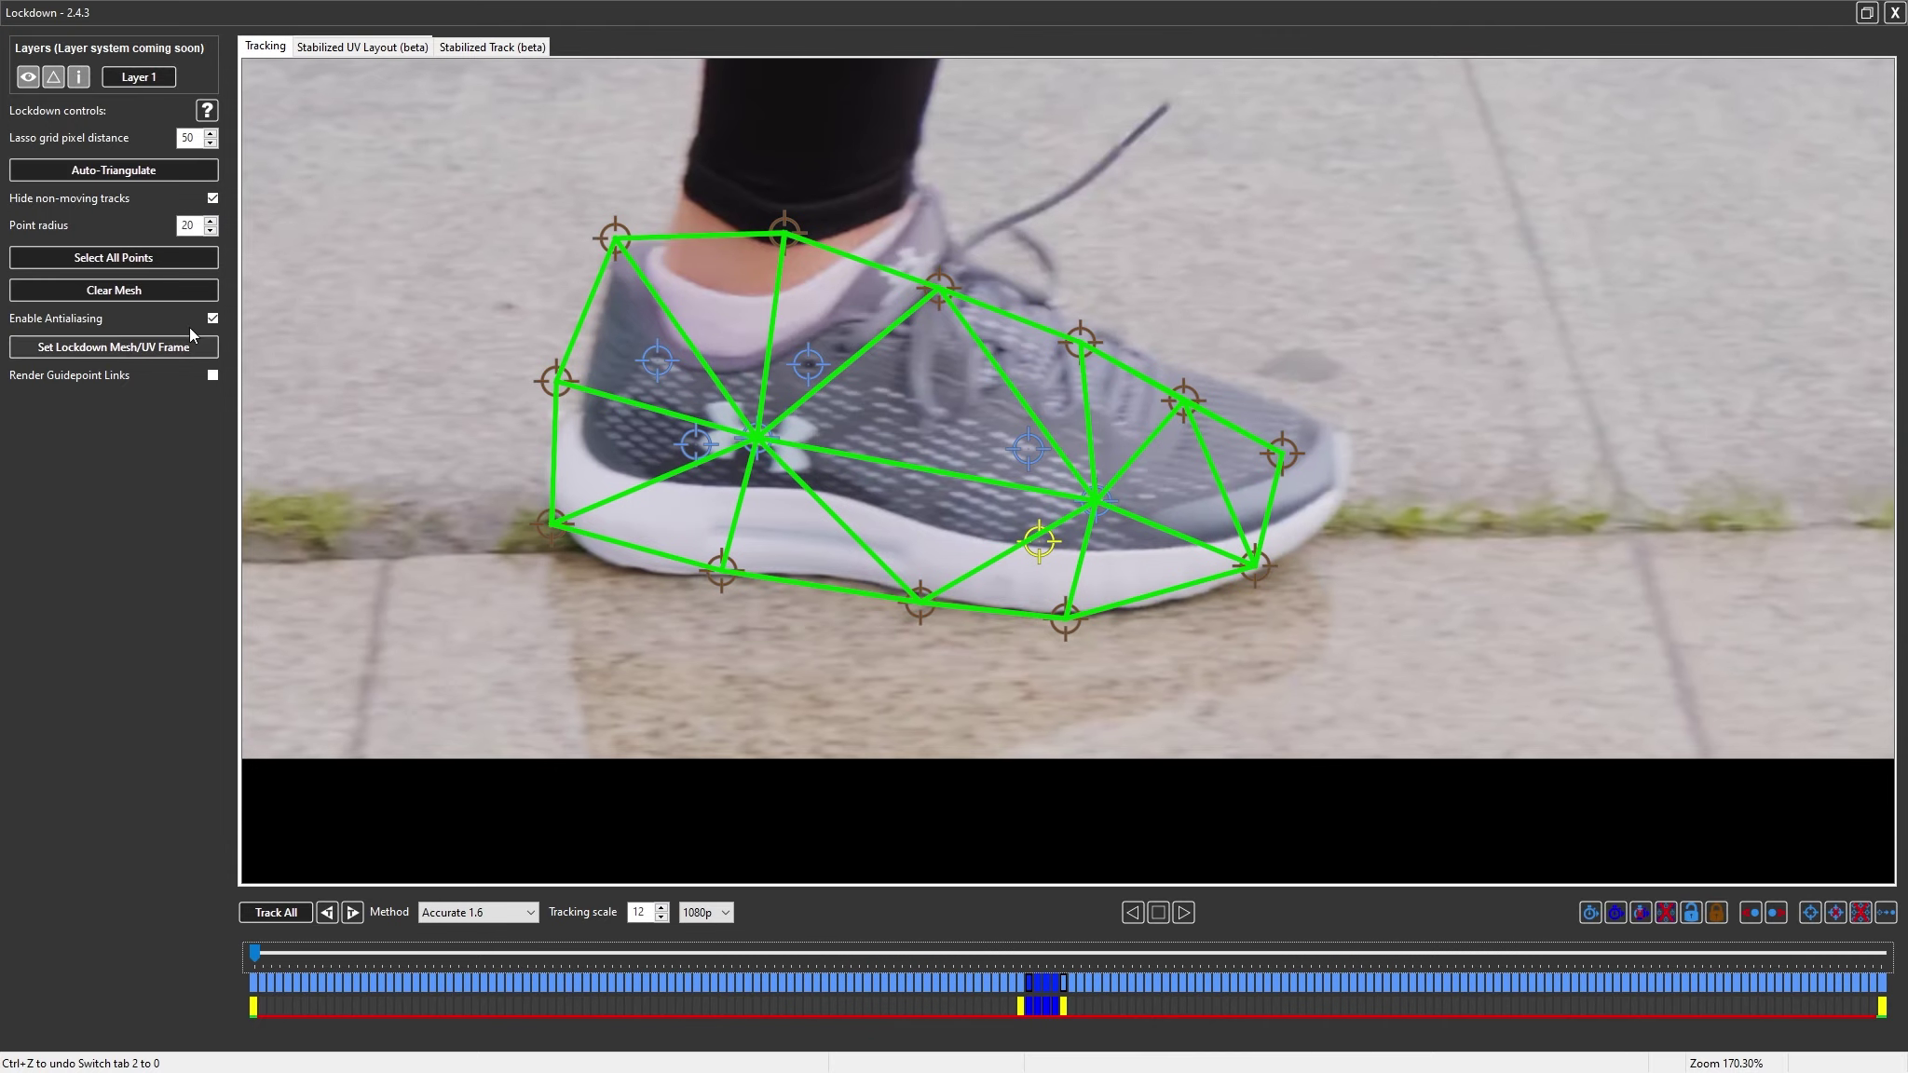
pyautogui.click(147, 296)
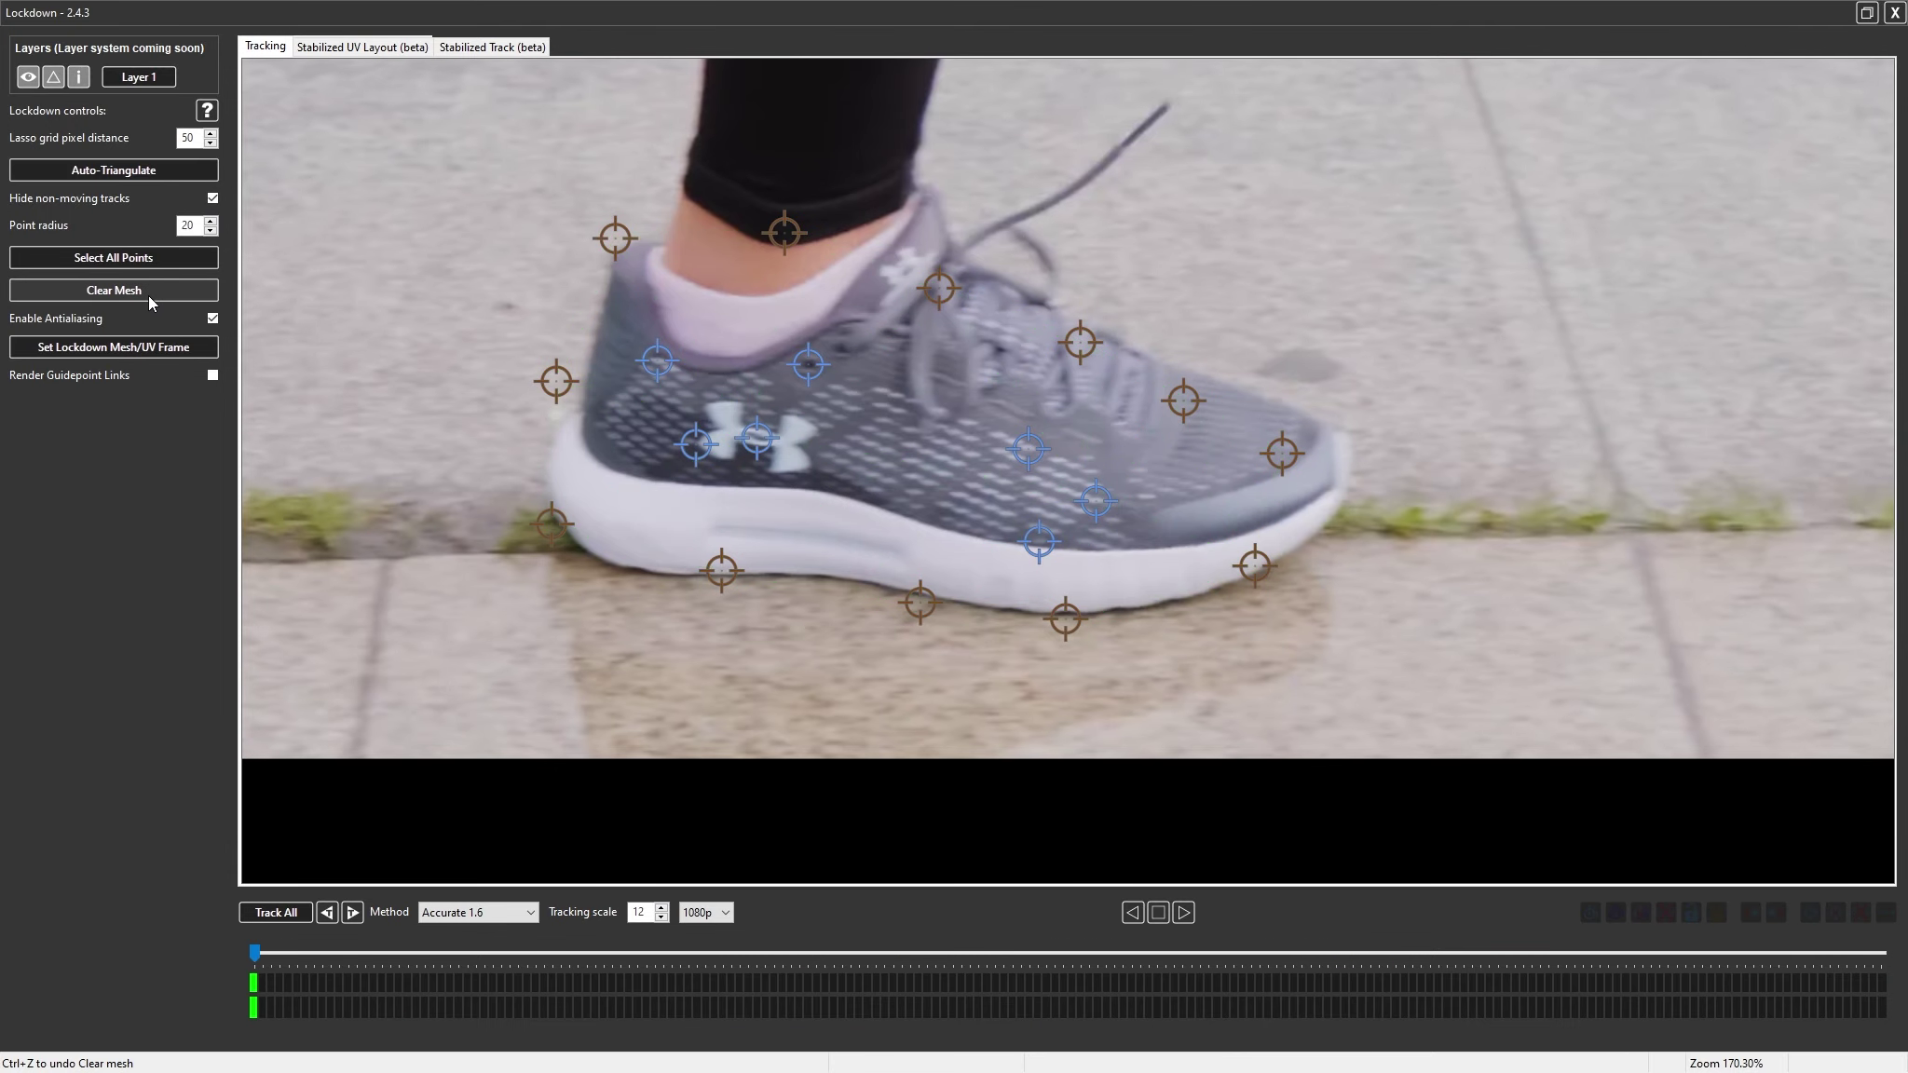
pyautogui.click(144, 175)
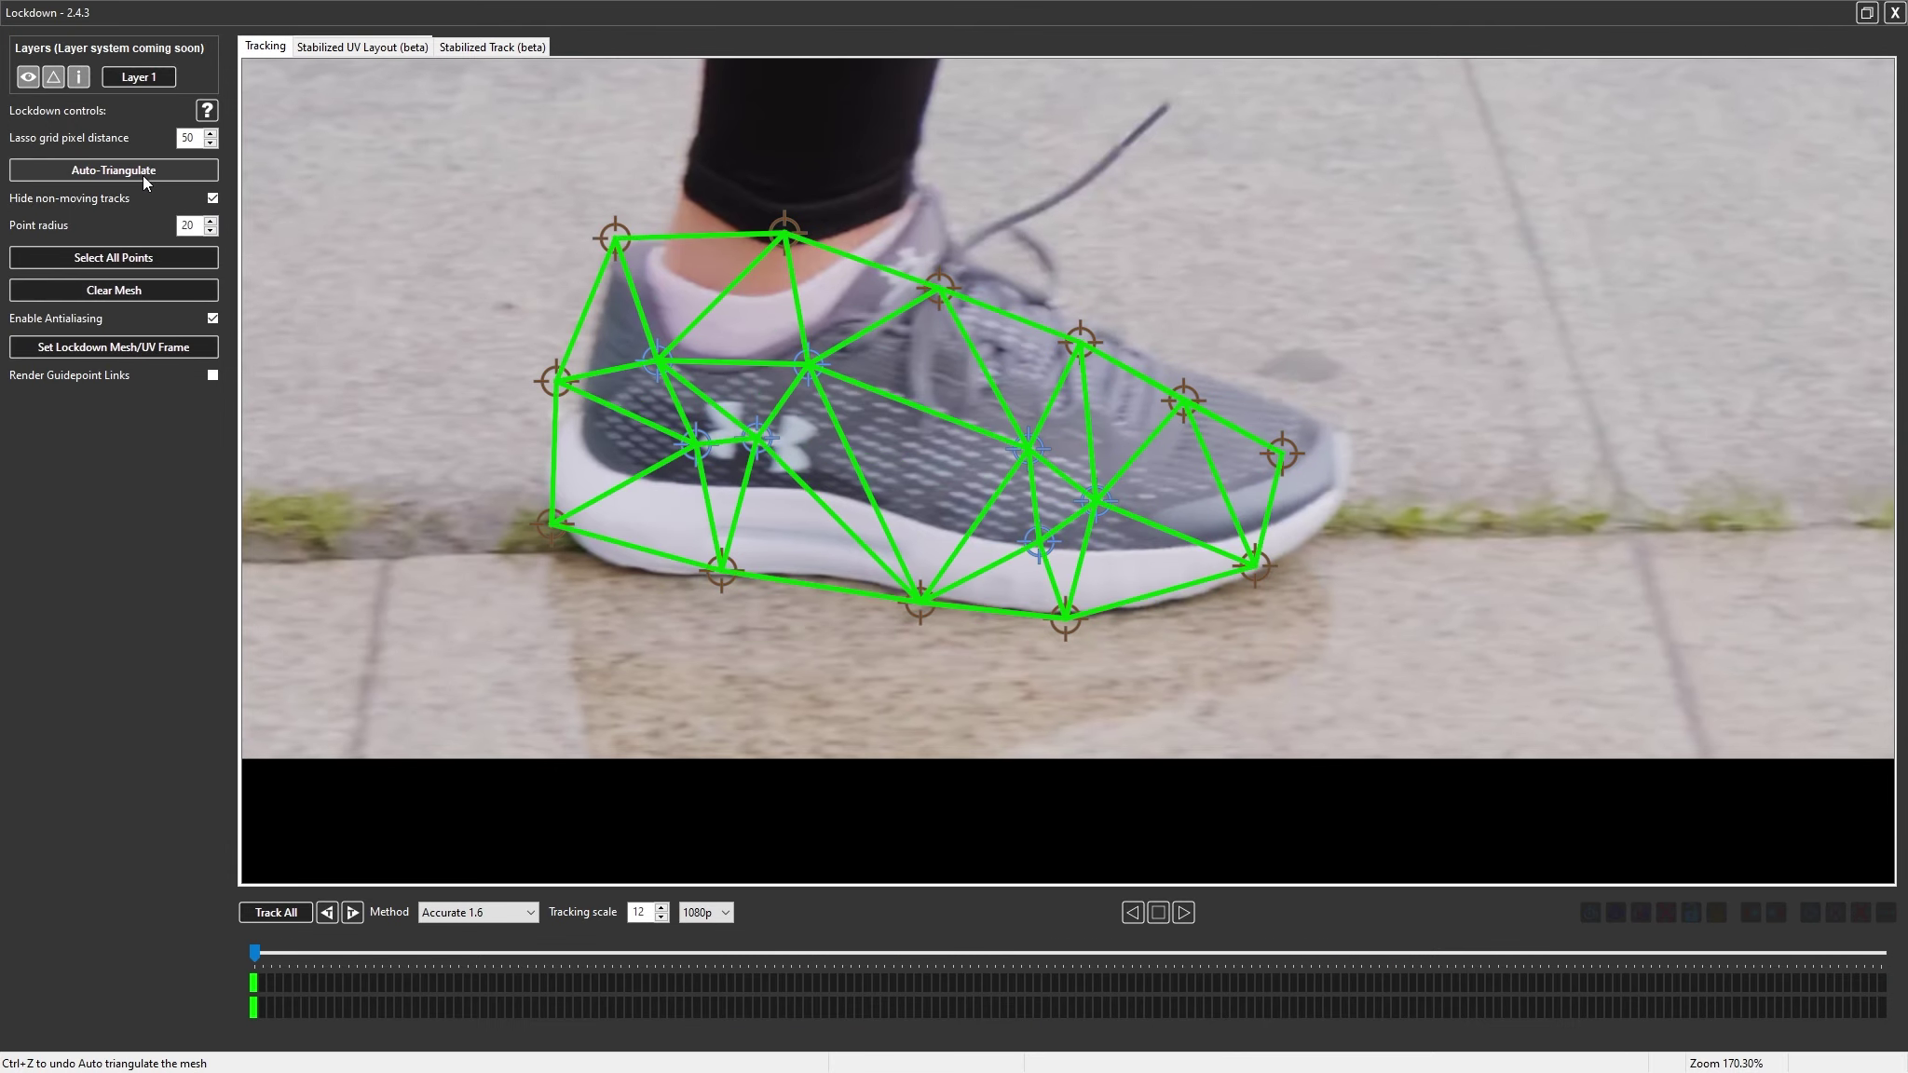
# Switch Layer 1's interpolation off and back on
pyautogui.click(76, 78)
pyautogui.click(102, 95)
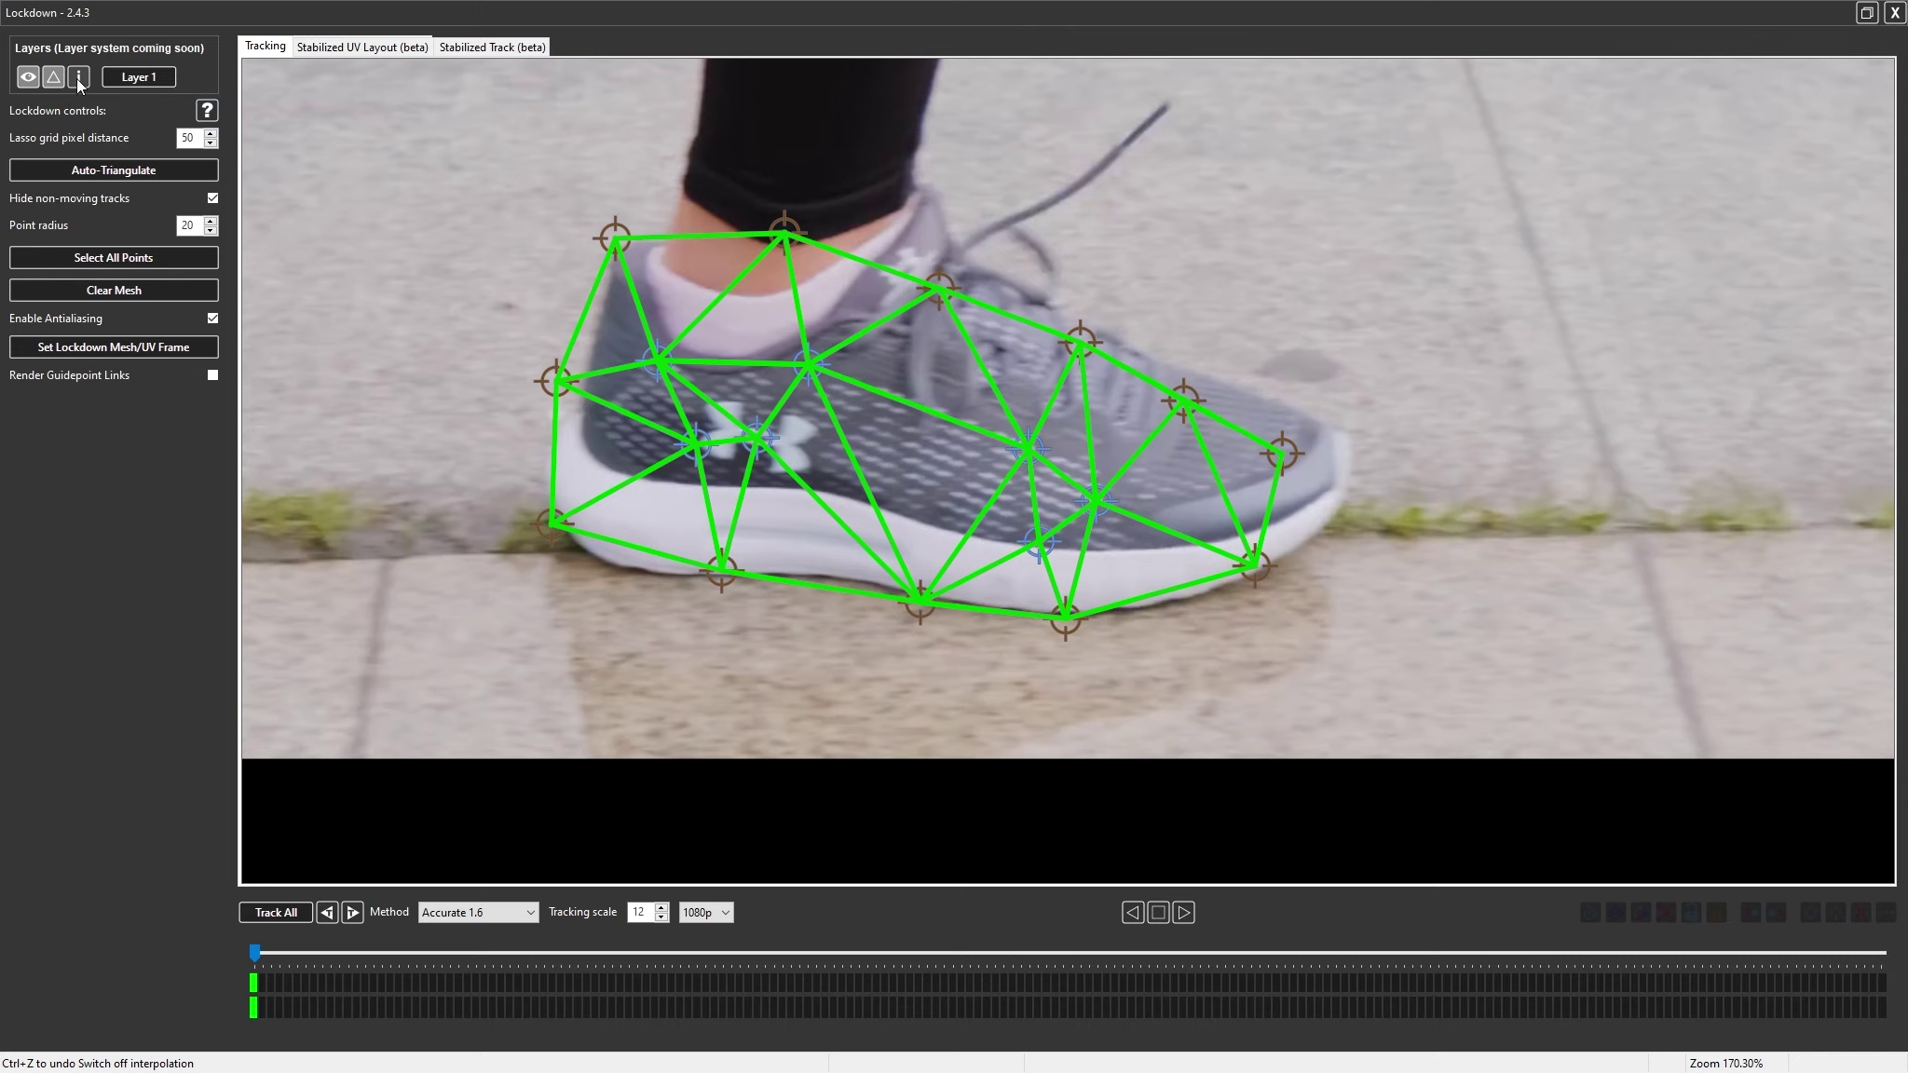
pyautogui.click(77, 77)
pyautogui.click(102, 140)
# Select the boundary point beneath the midsole and scrub the clip to inspect how the retriangulated mesh follows the shoe
pyautogui.click(921, 603)
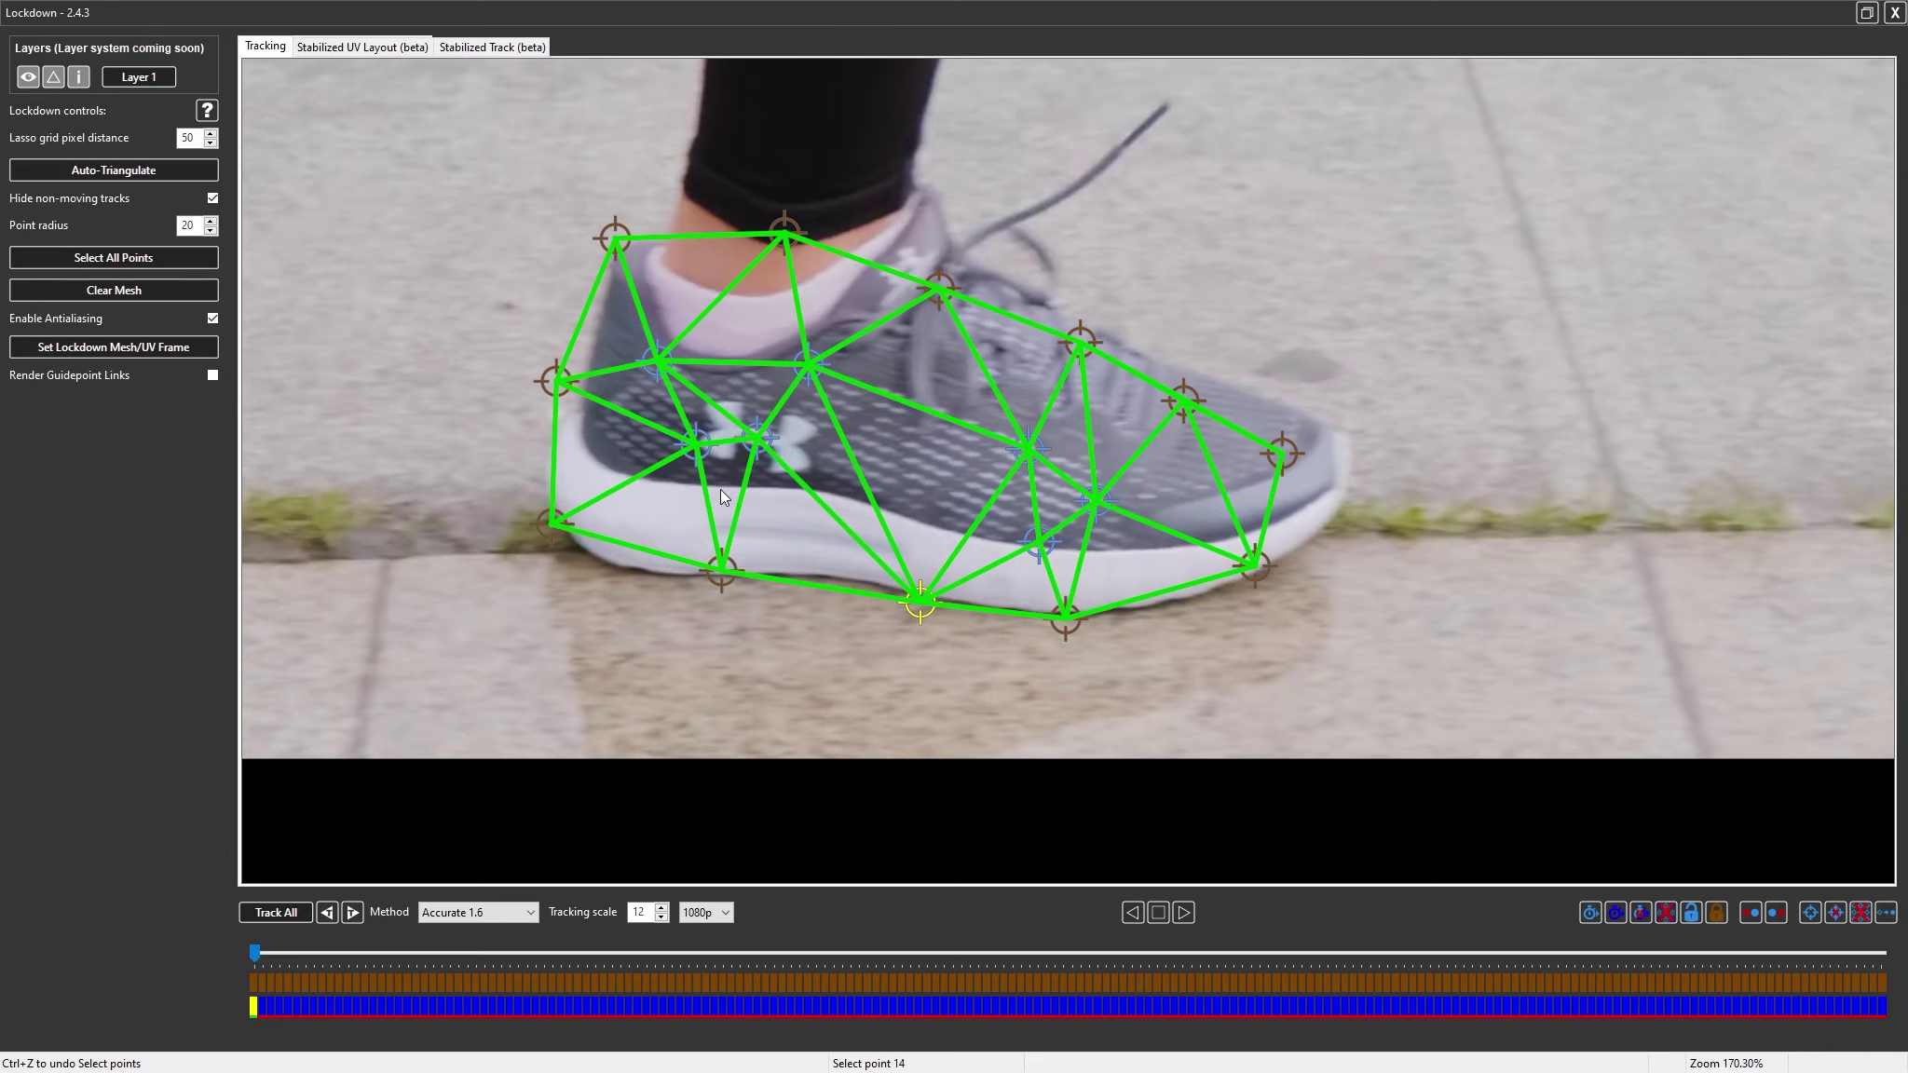
pyautogui.scroll(-6, 885, 589)
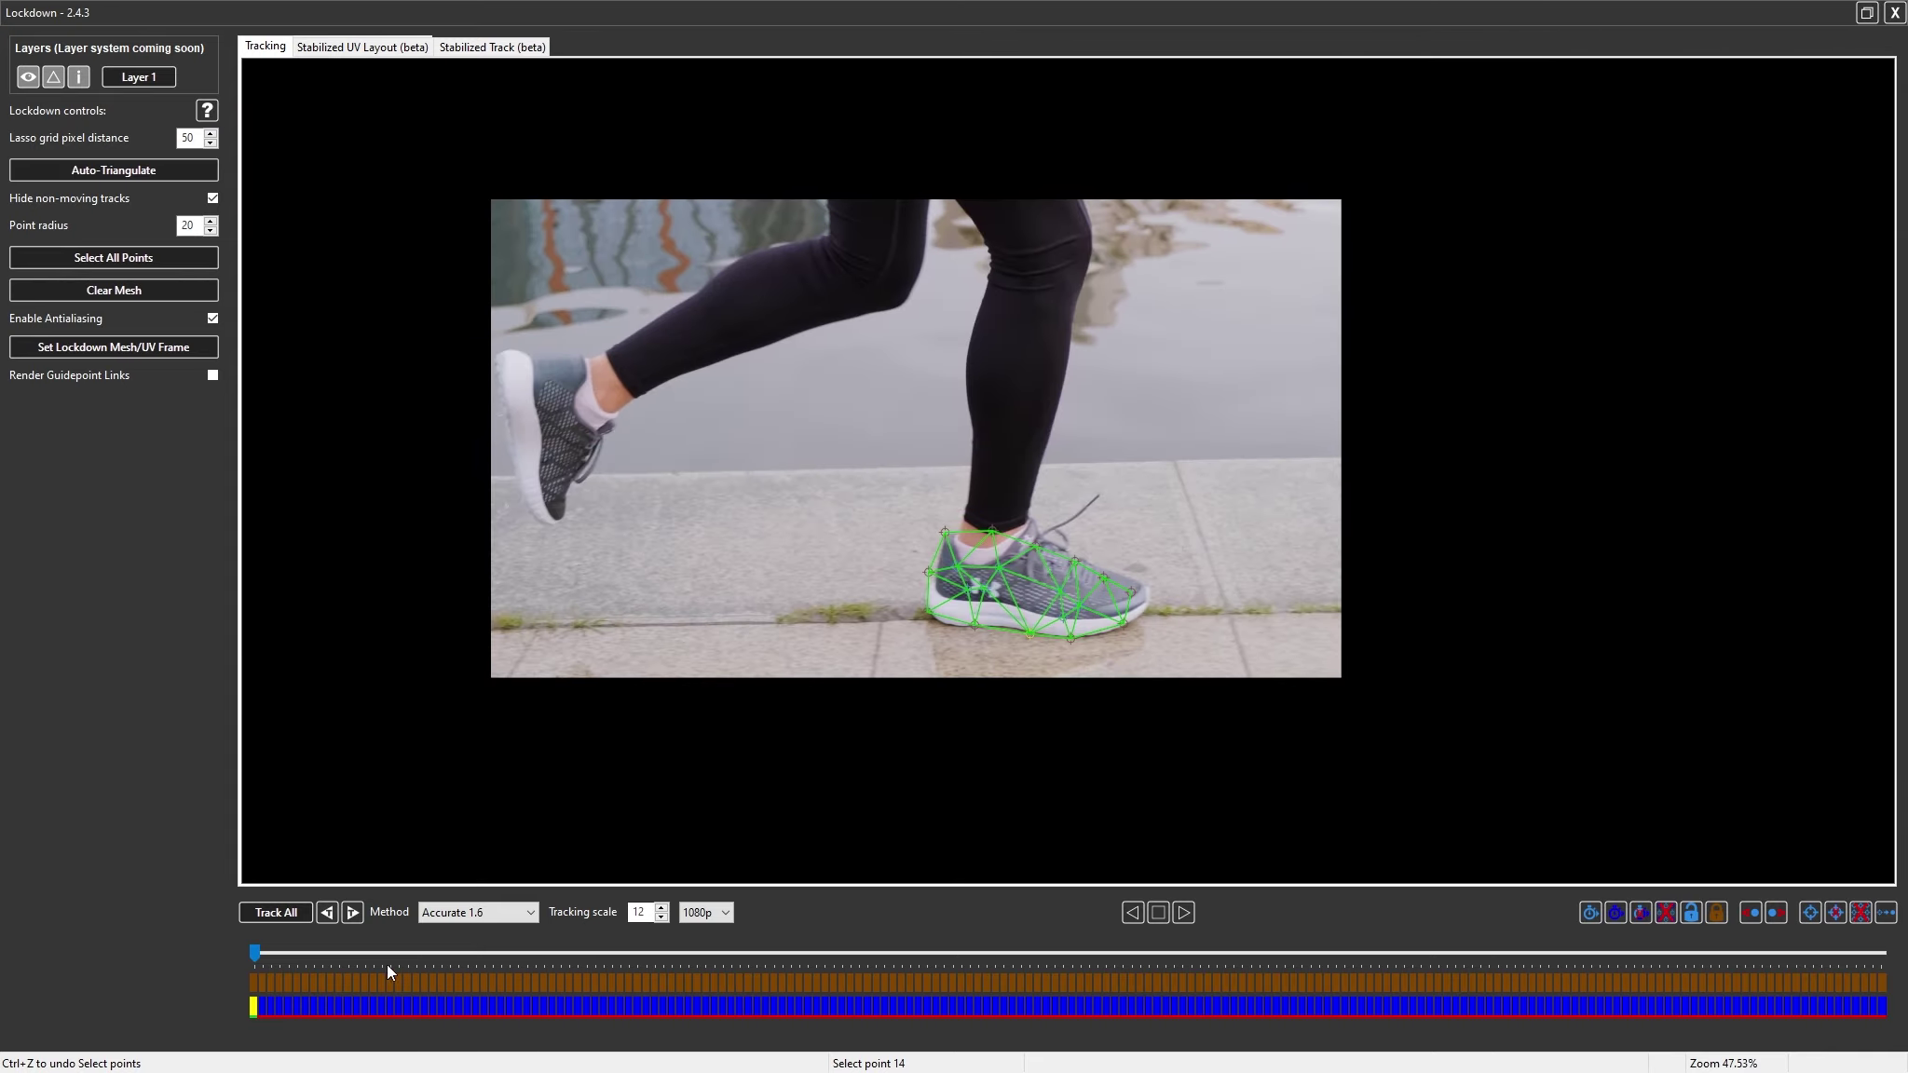
pyautogui.moveTo(268, 953)
pyautogui.mouseDown()
pyautogui.moveTo(345, 954)
pyautogui.moveTo(251, 983)
pyautogui.mouseUp()
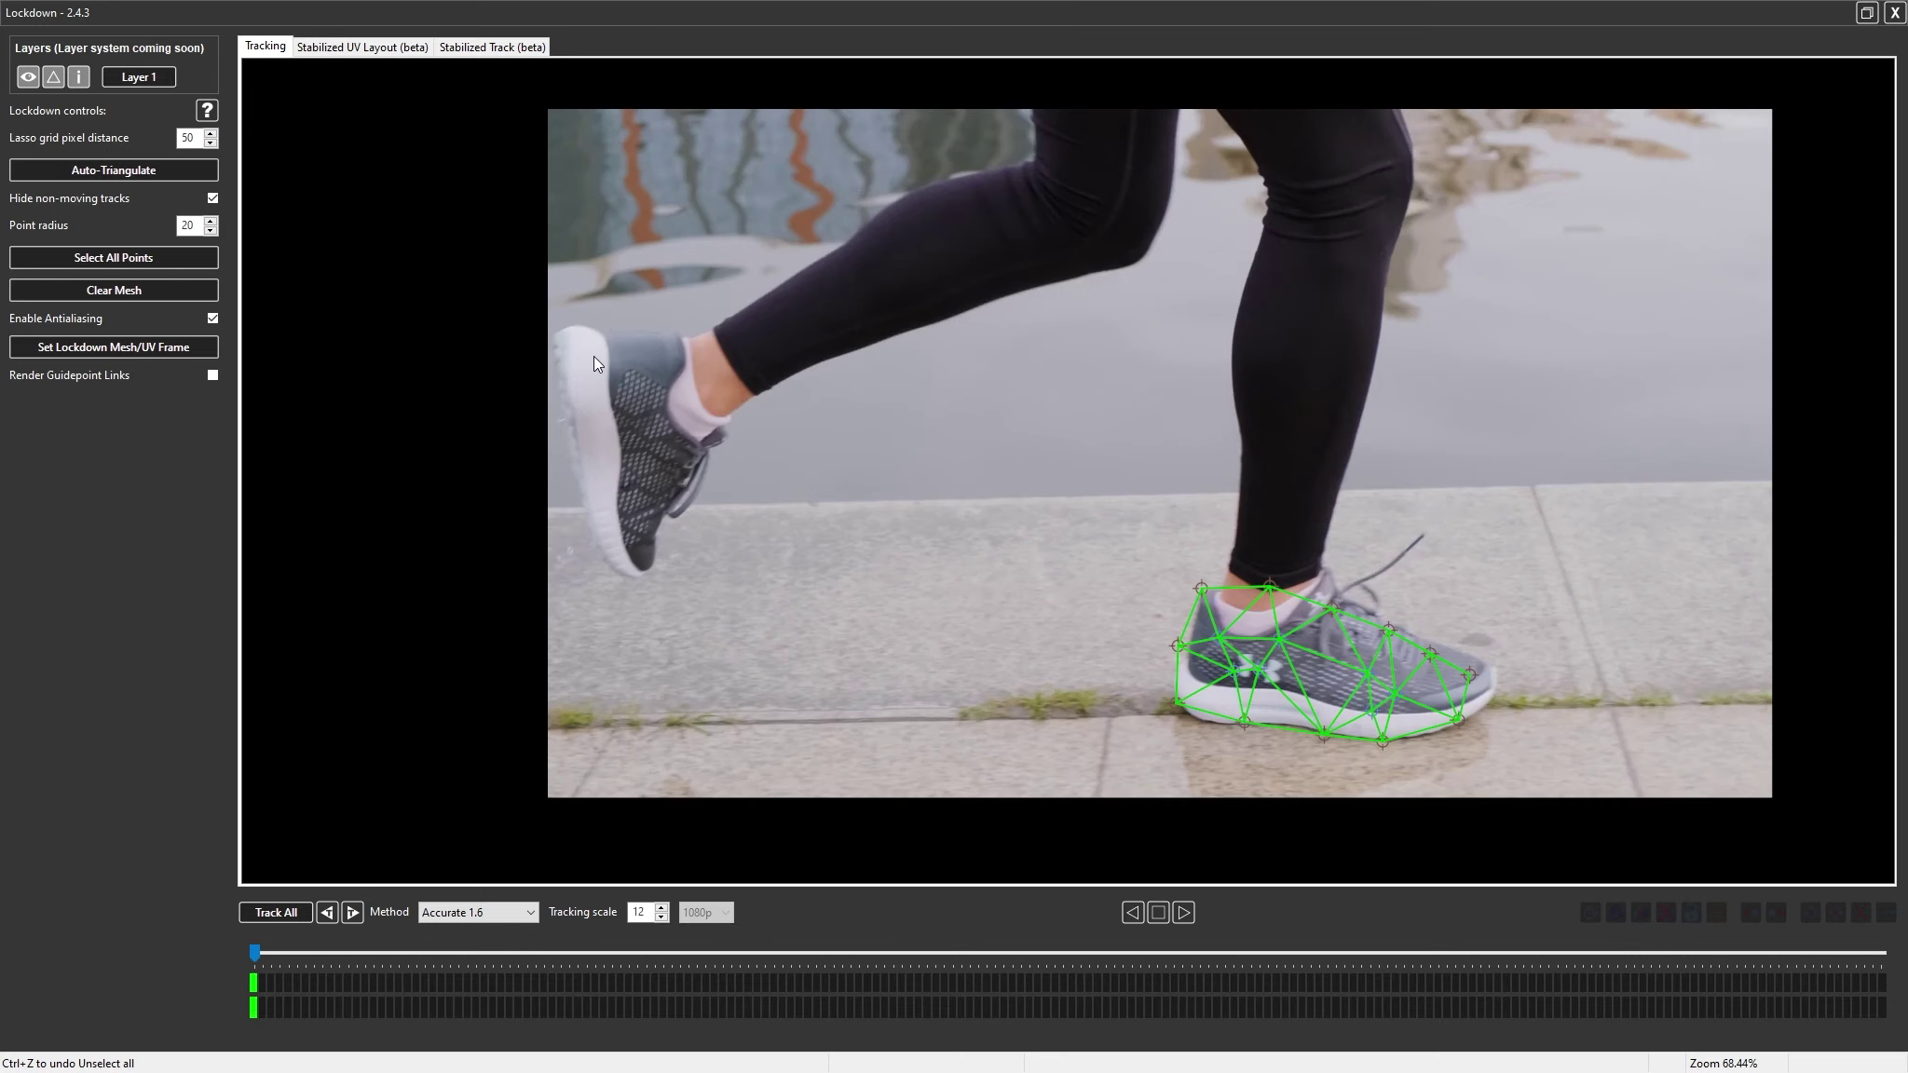
# Inspect the shoe mesh in the stabilized UV layout while scrubbing the clip
pyautogui.click(338, 47)
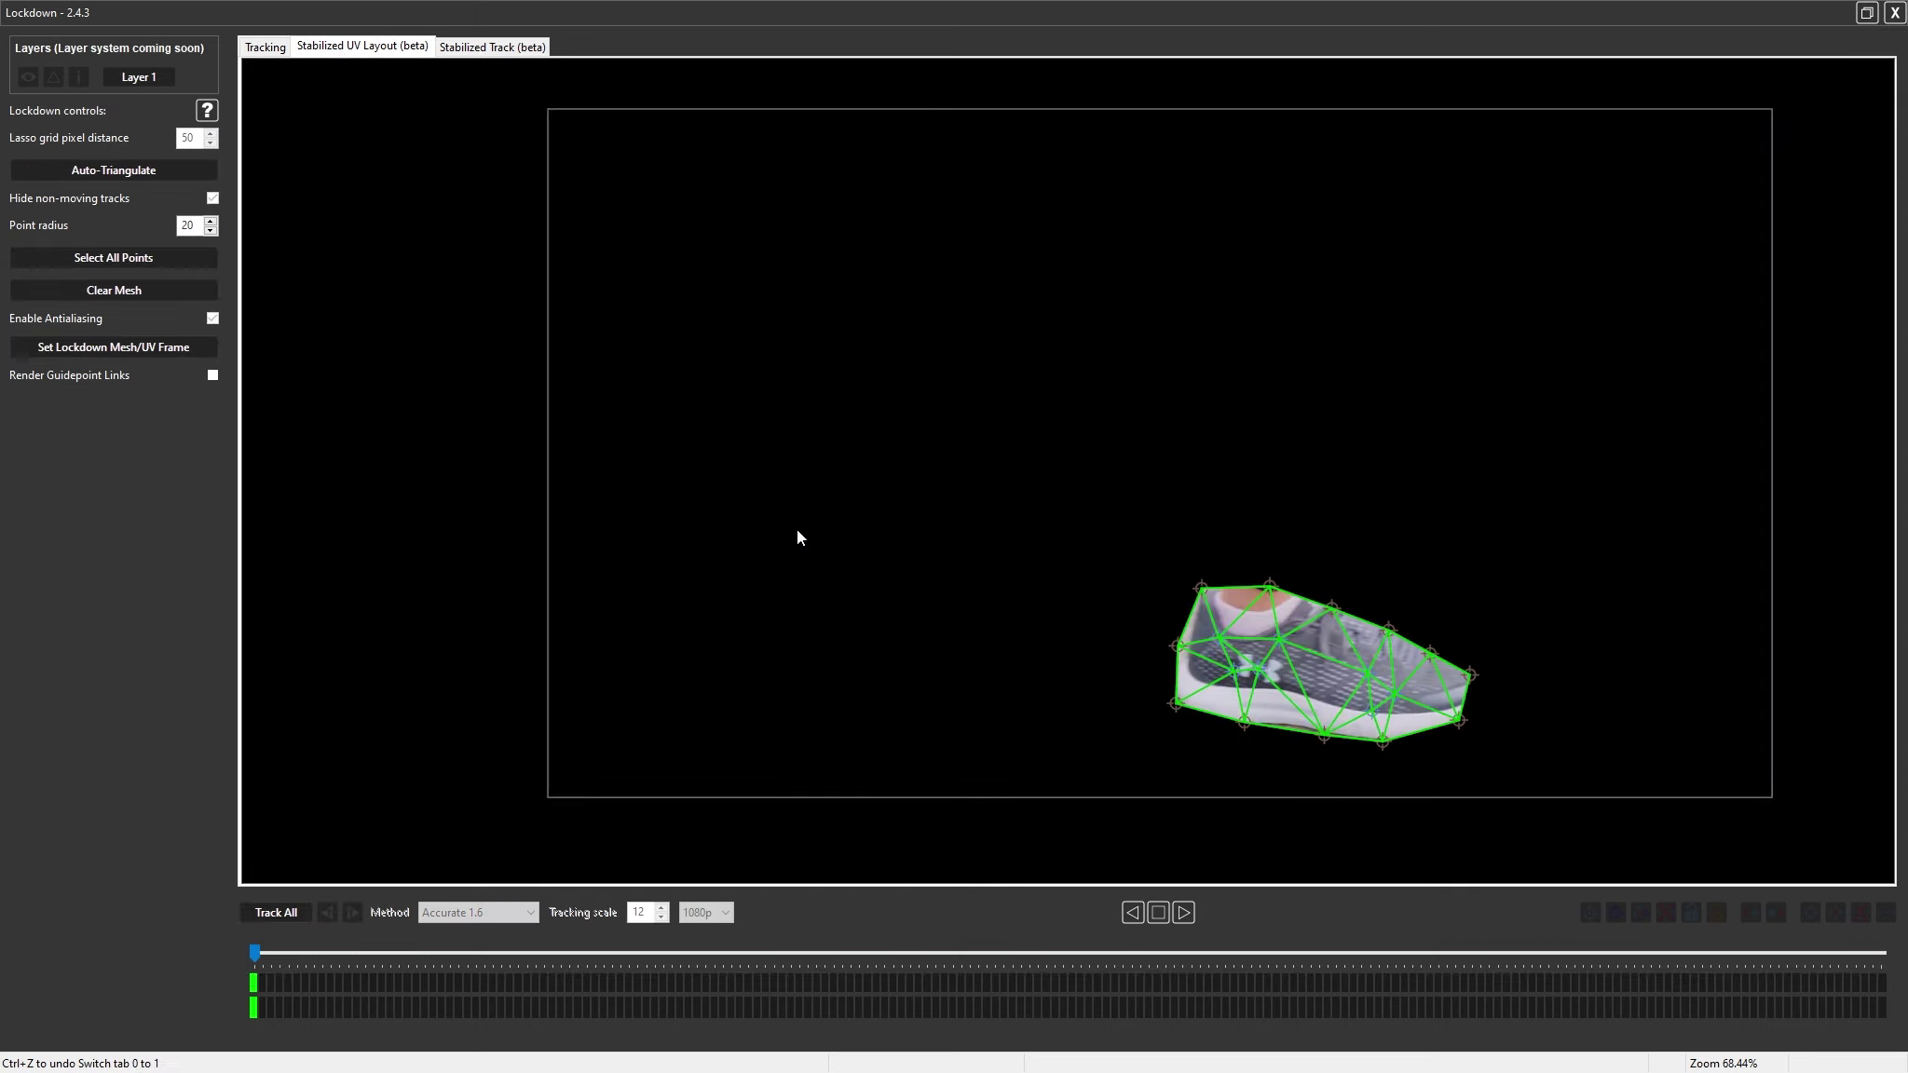
pyautogui.moveTo(255, 952); pyautogui.dragTo(117, 972)
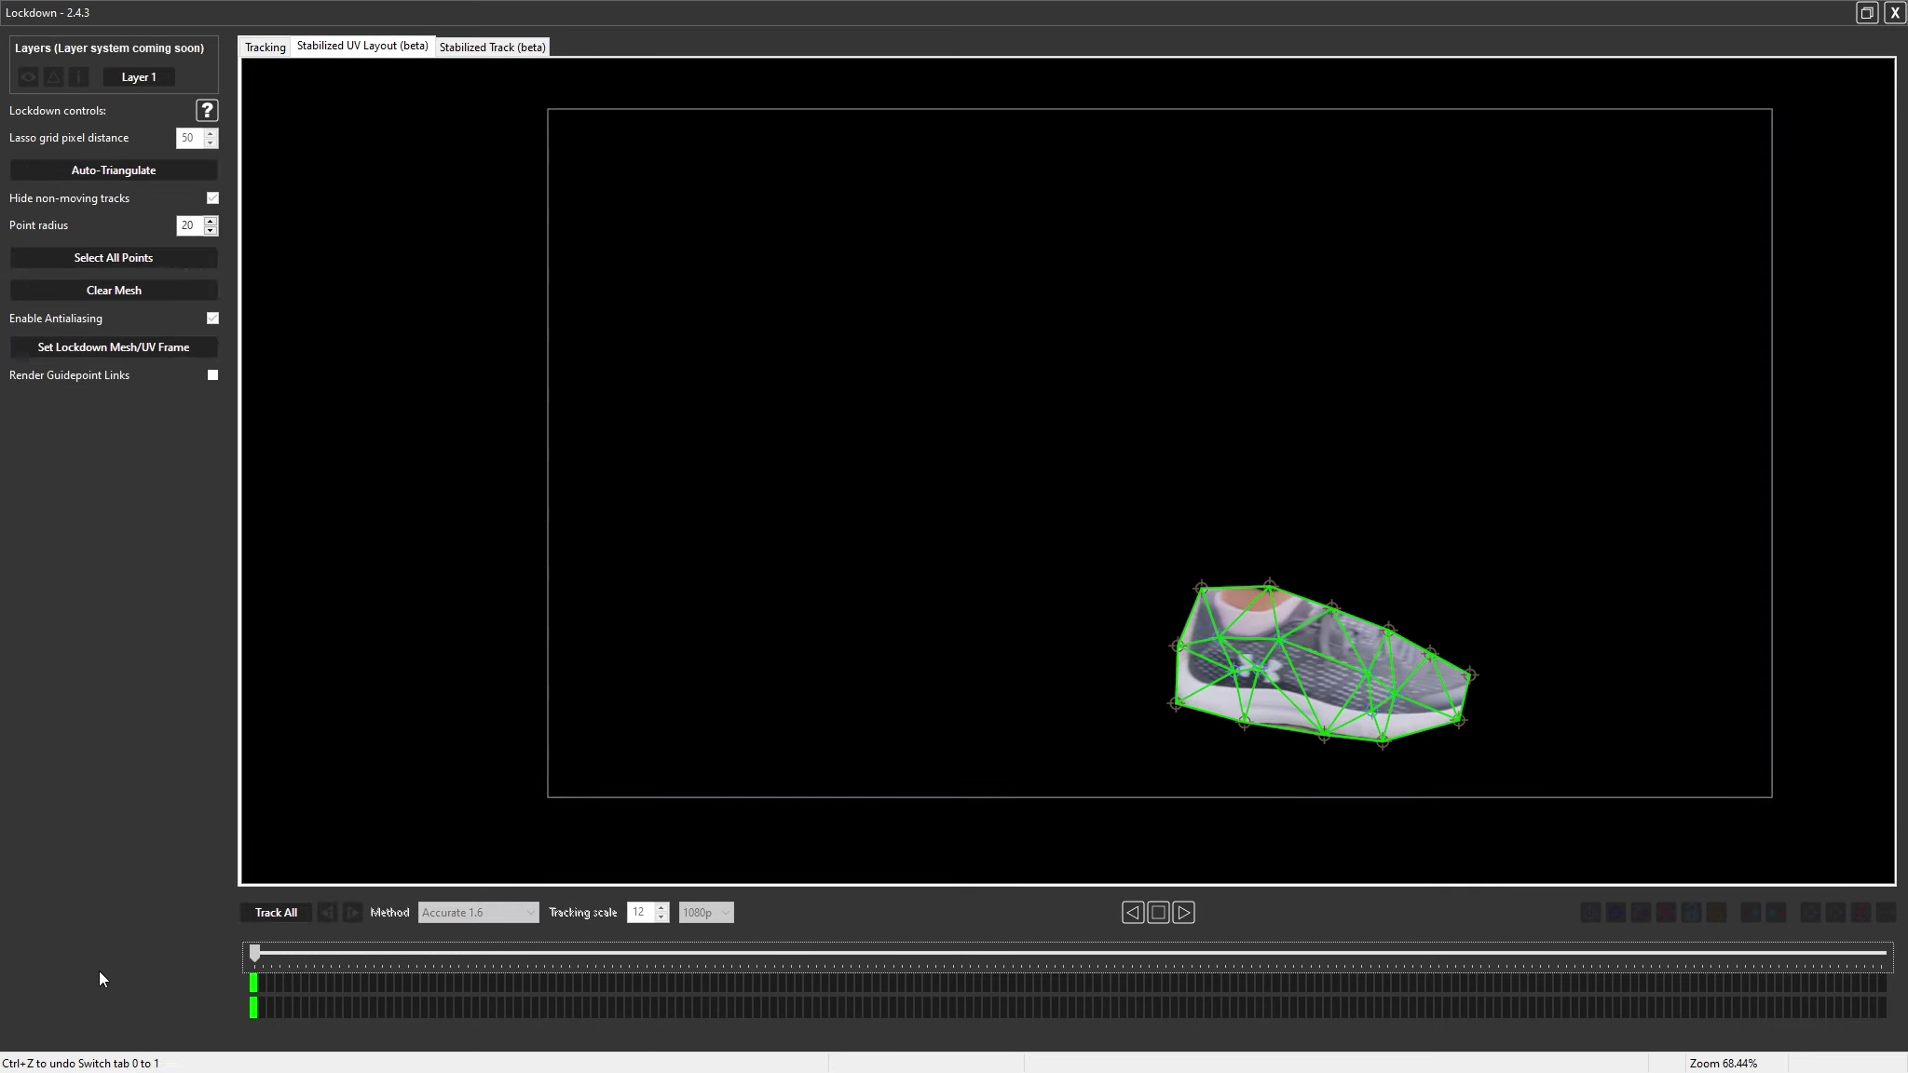
# Set the Lockdown mesh/UV frame from the first frame in the tracking view and scrub the clip to check the mesh
pyautogui.click(265, 47)
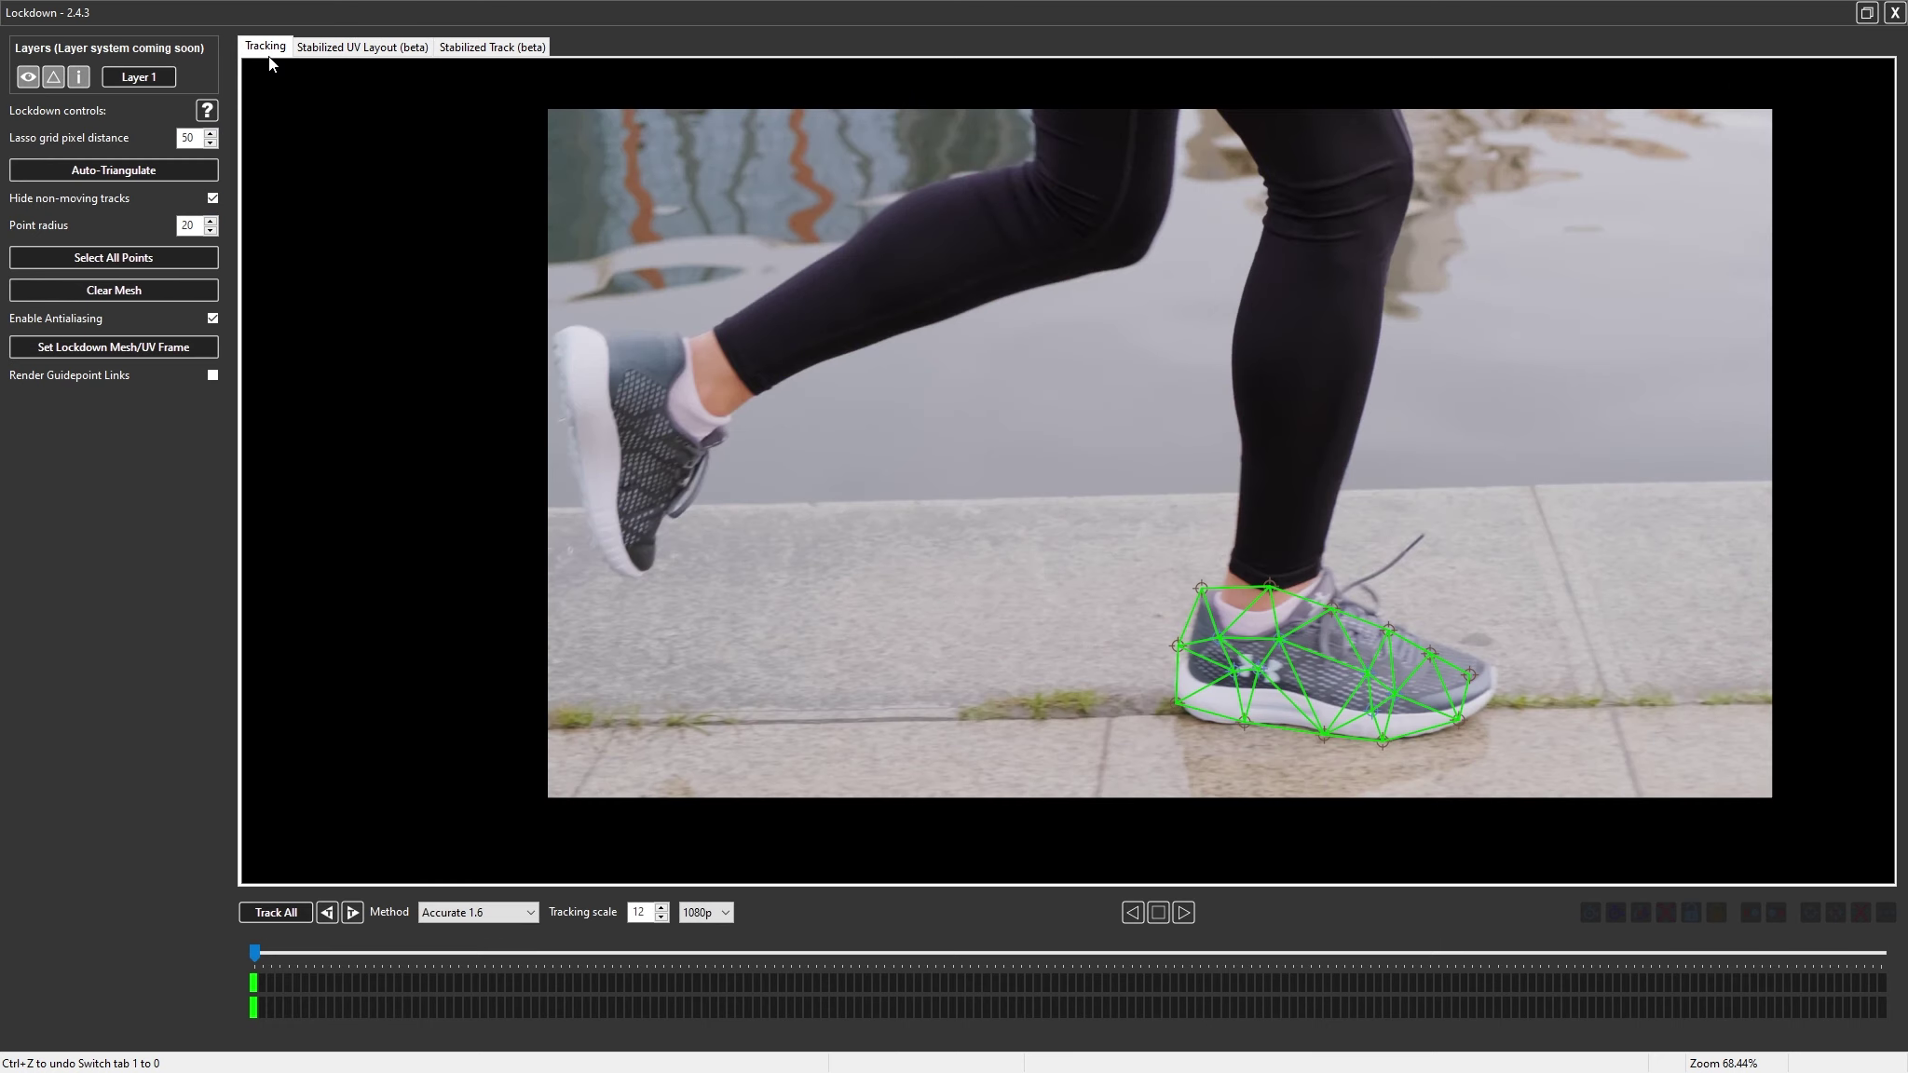
pyautogui.click(145, 348)
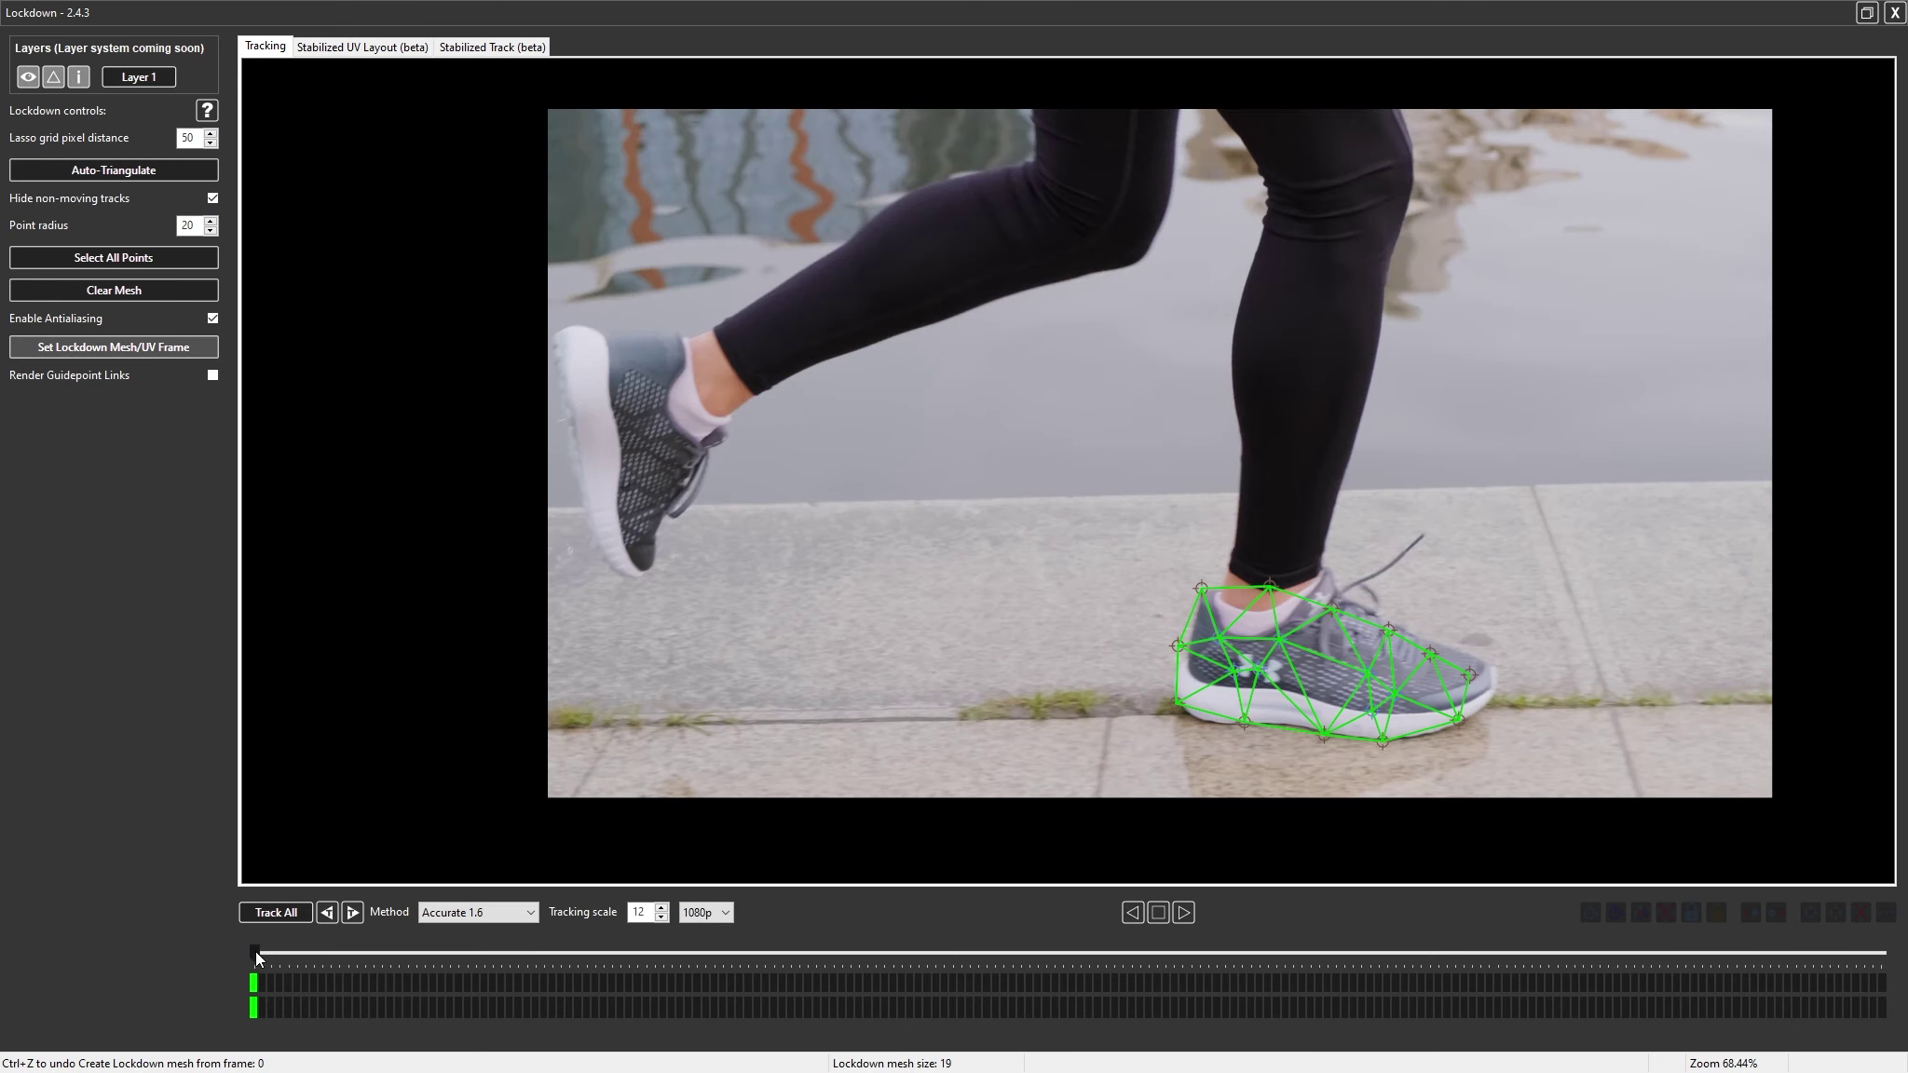
pyautogui.moveTo(257, 957); pyautogui.dragTo(170, 957)
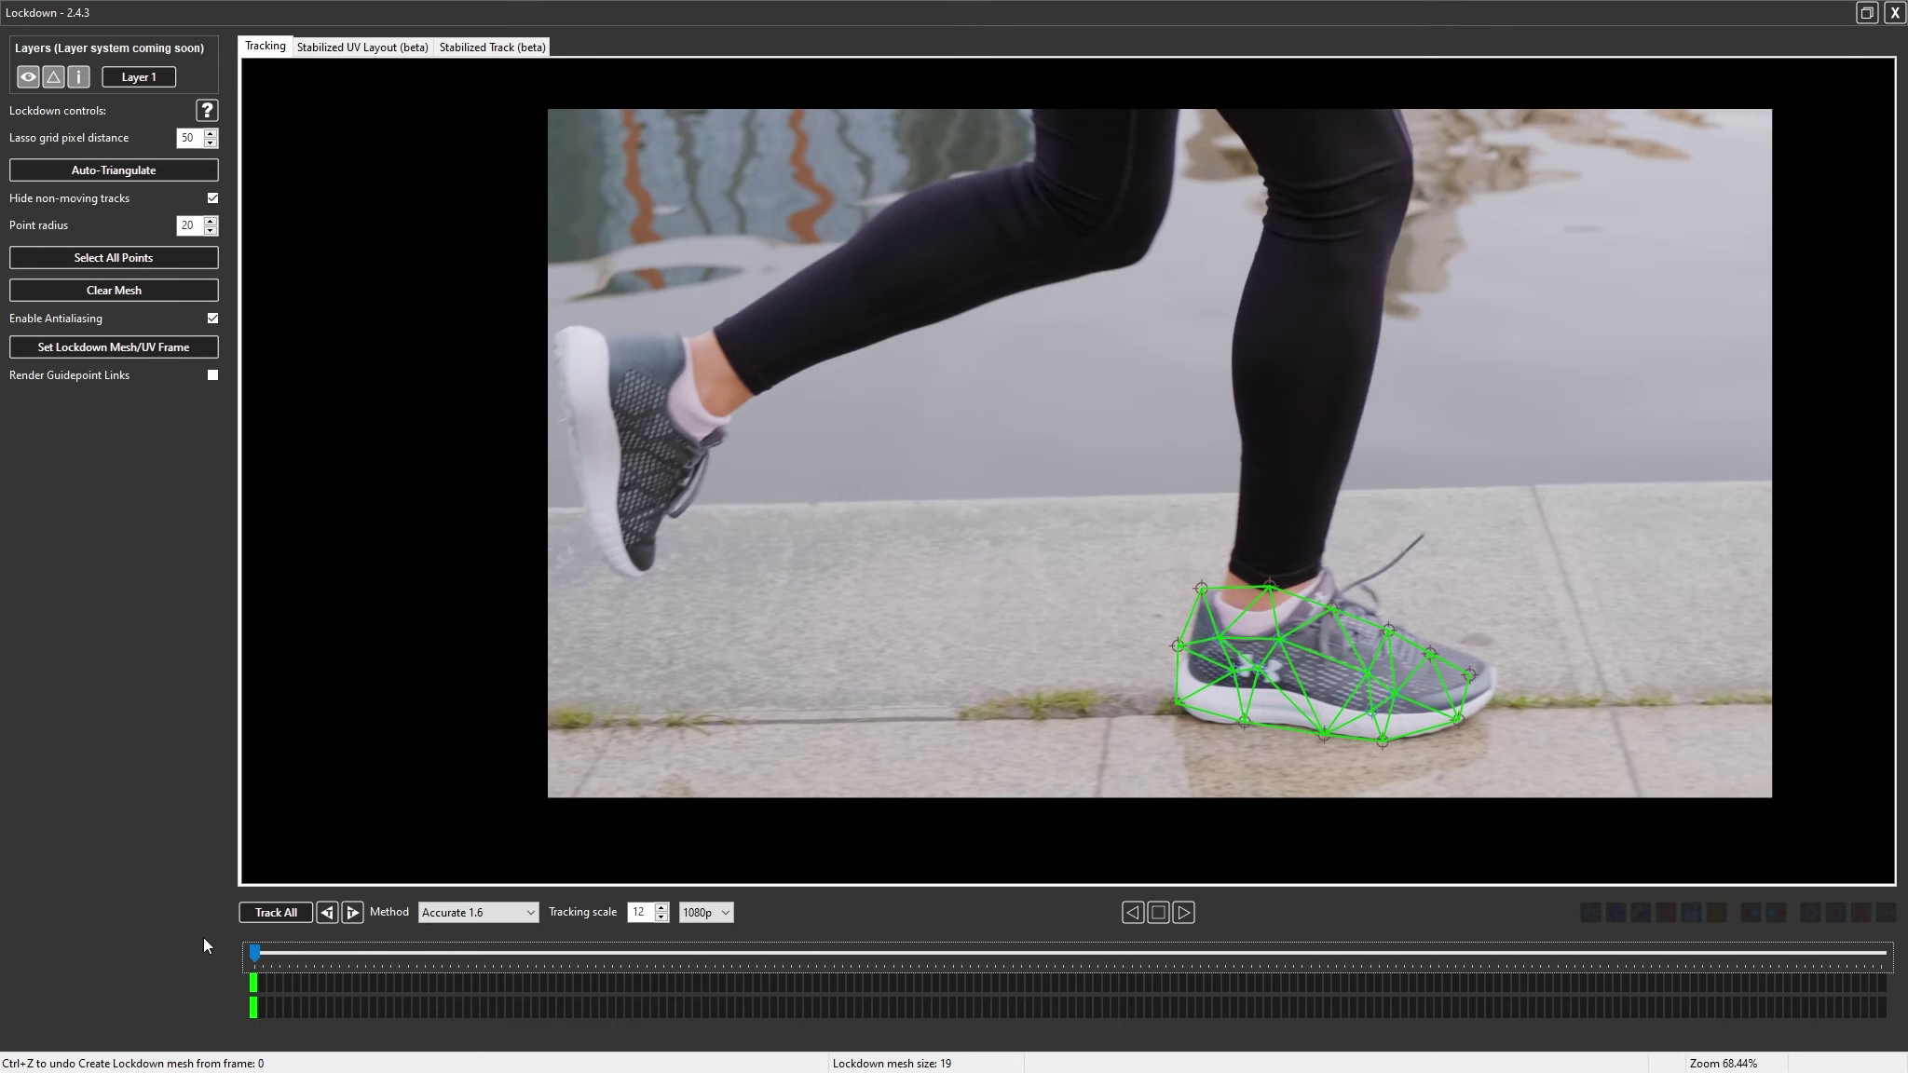
# Examine the stabilized track of the shoe up close across the clip, around the logo and midsole
pyautogui.click(494, 48)
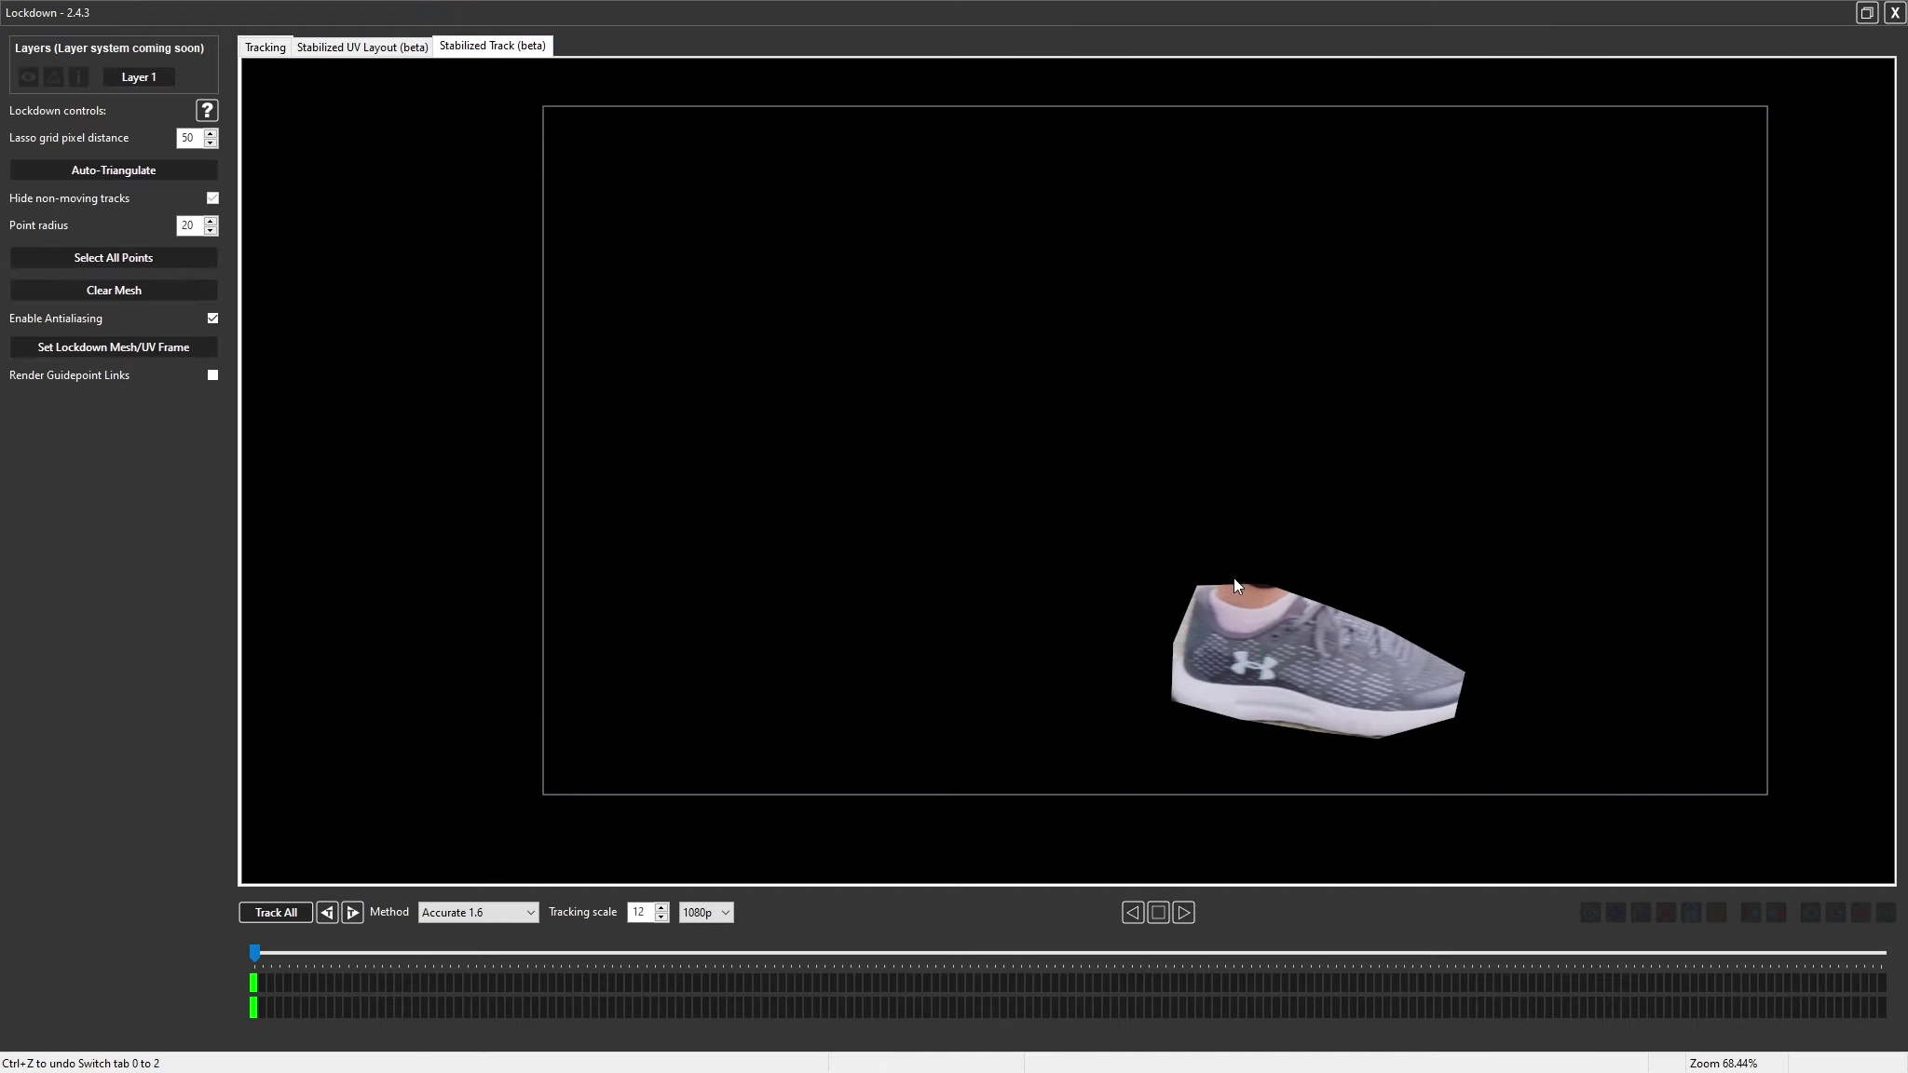
pyautogui.scroll(5, 1033, 375)
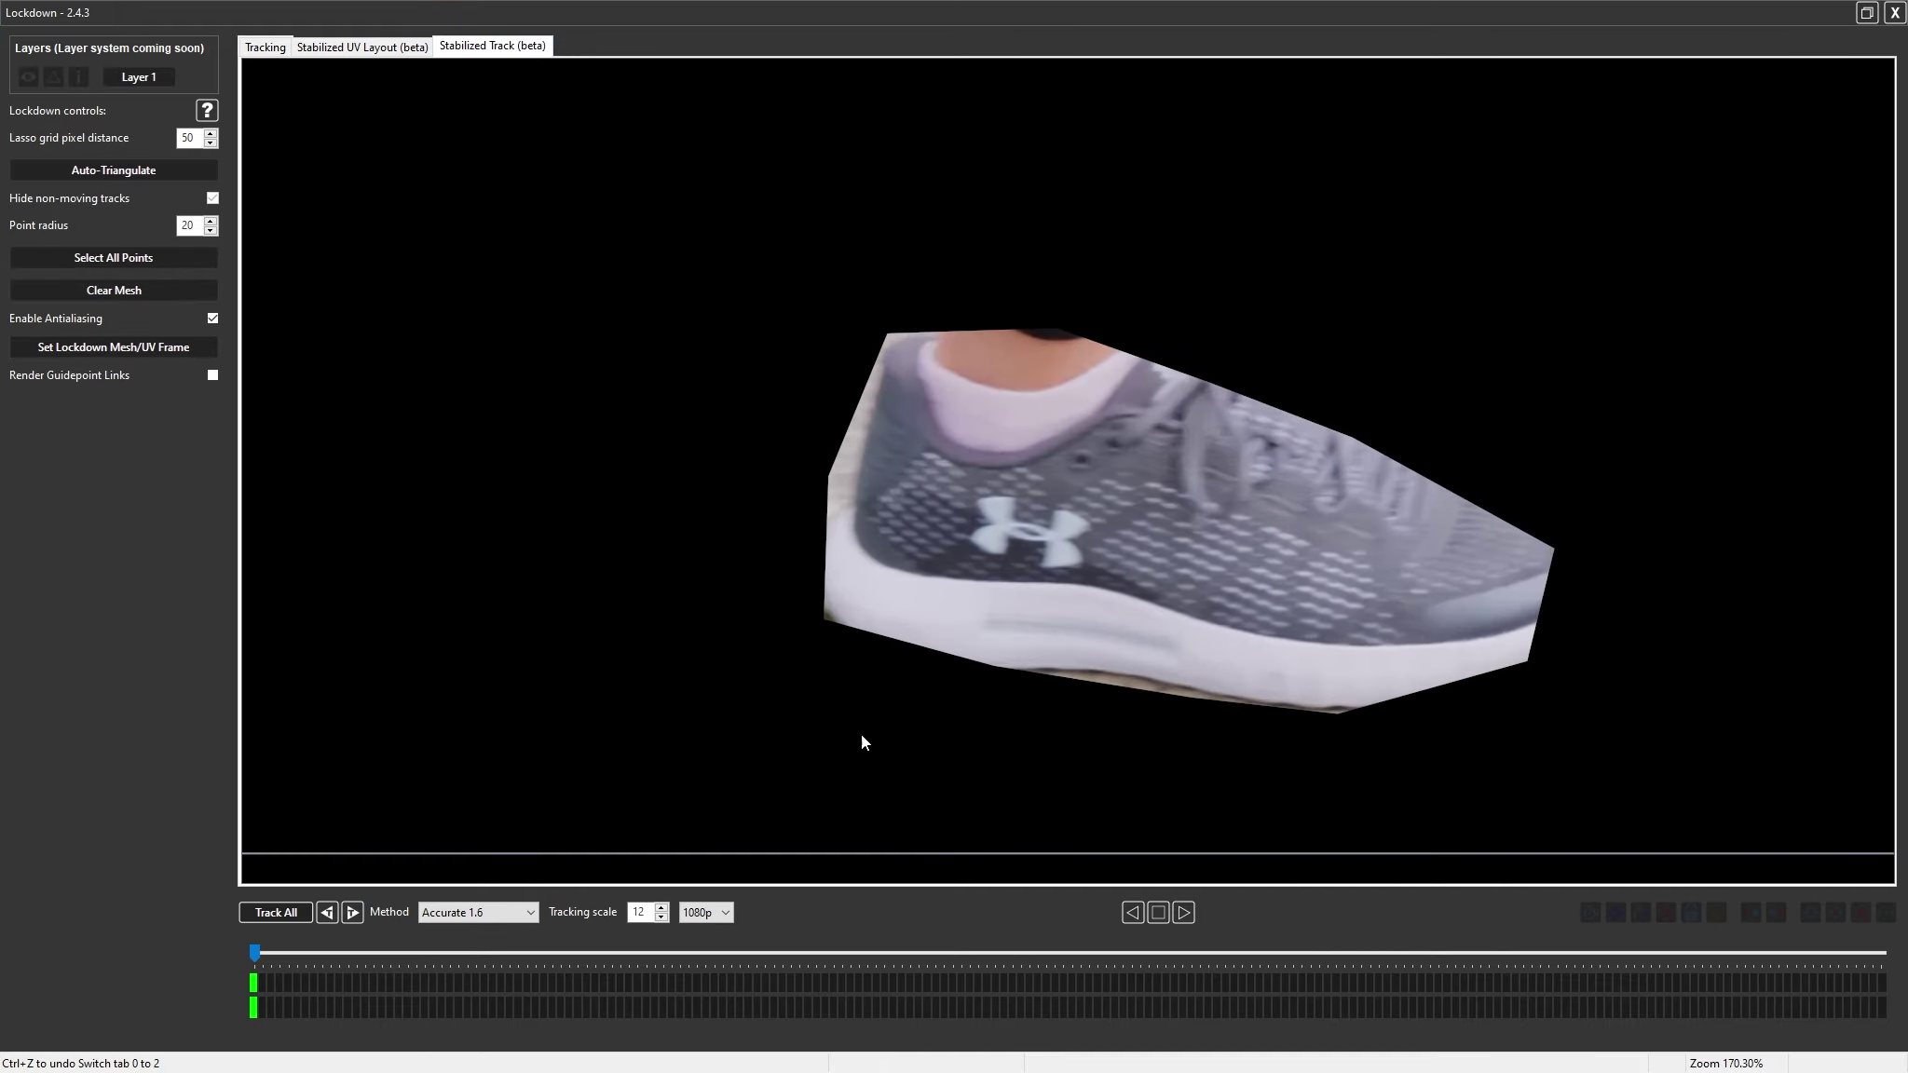
pyautogui.moveTo(271, 956); pyautogui.dragTo(161, 1032)
pyautogui.scroll(5, 956, 696)
pyautogui.scroll(3, 1517, 477)
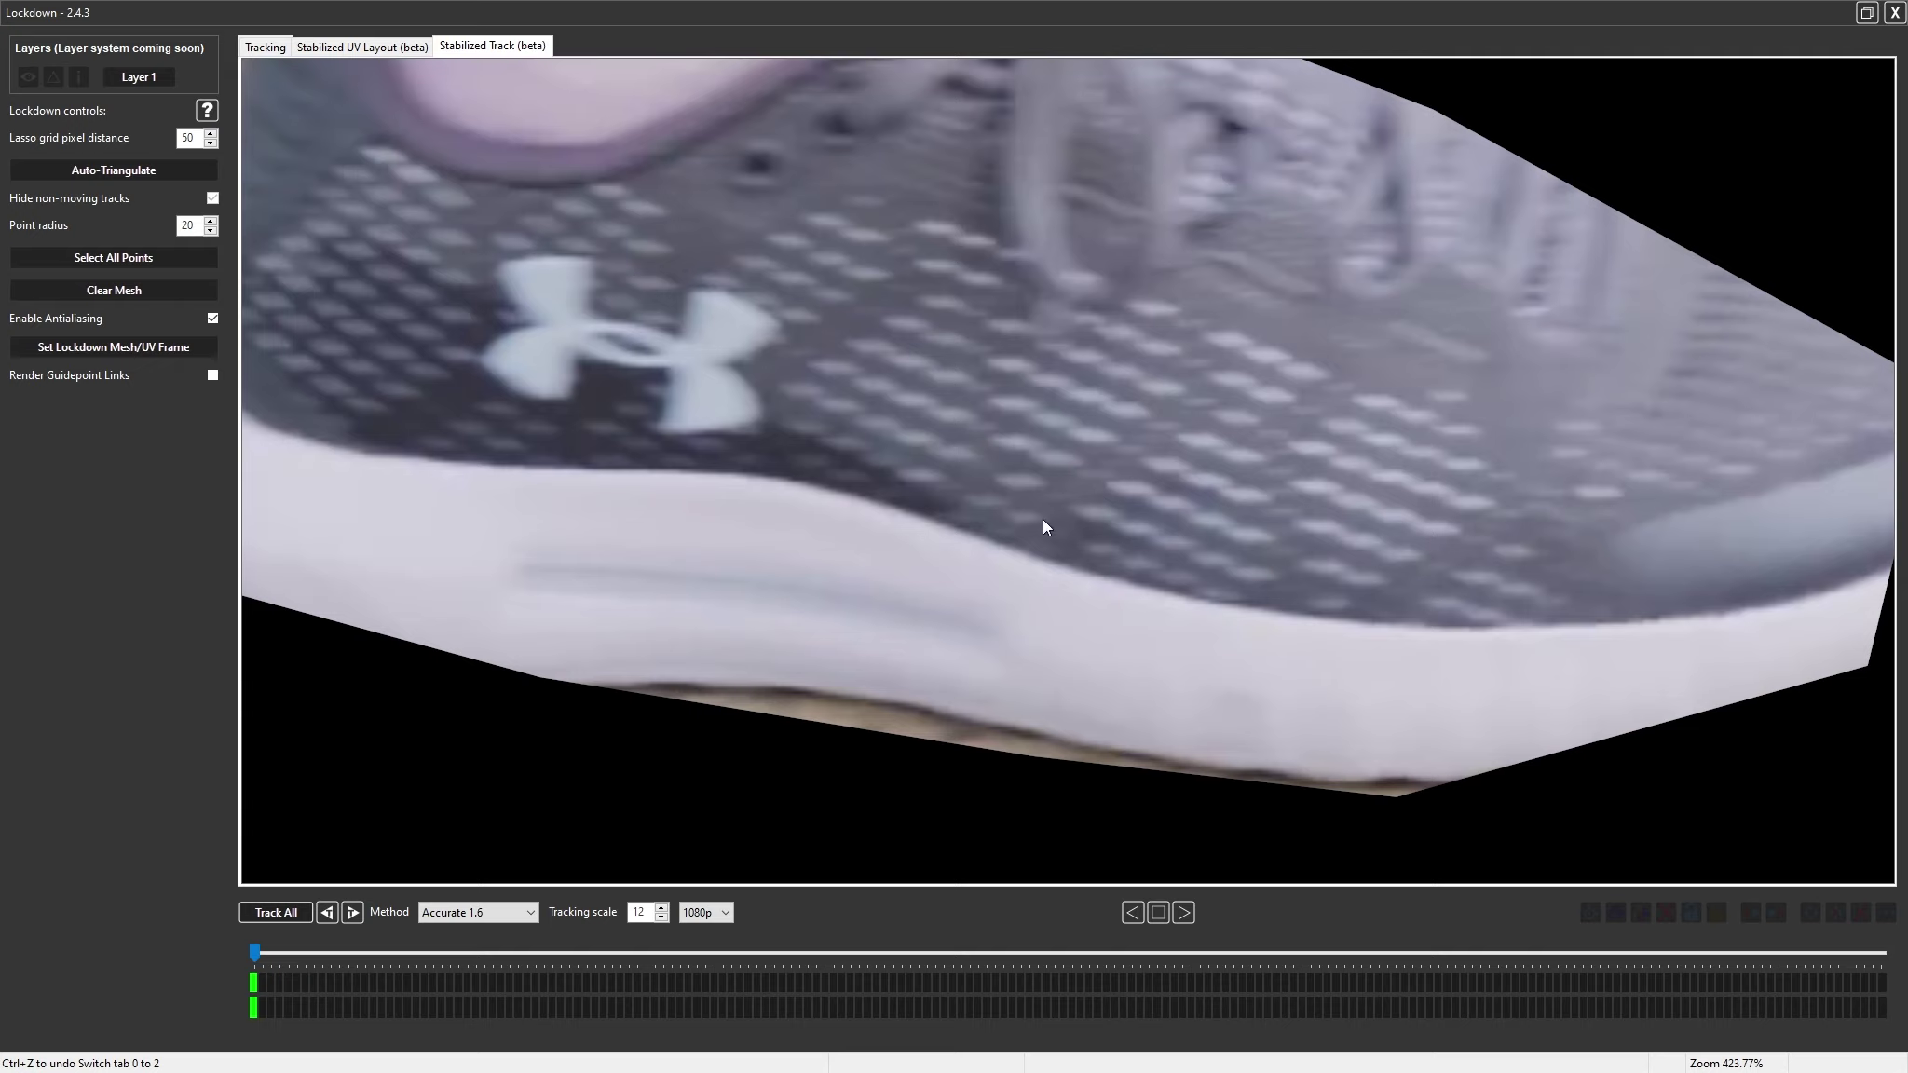
# Place a detail point on the fabric just above the midsole edge on the first frame and scrub to check it
pyautogui.click(1024, 519)
pyautogui.click(1028, 528)
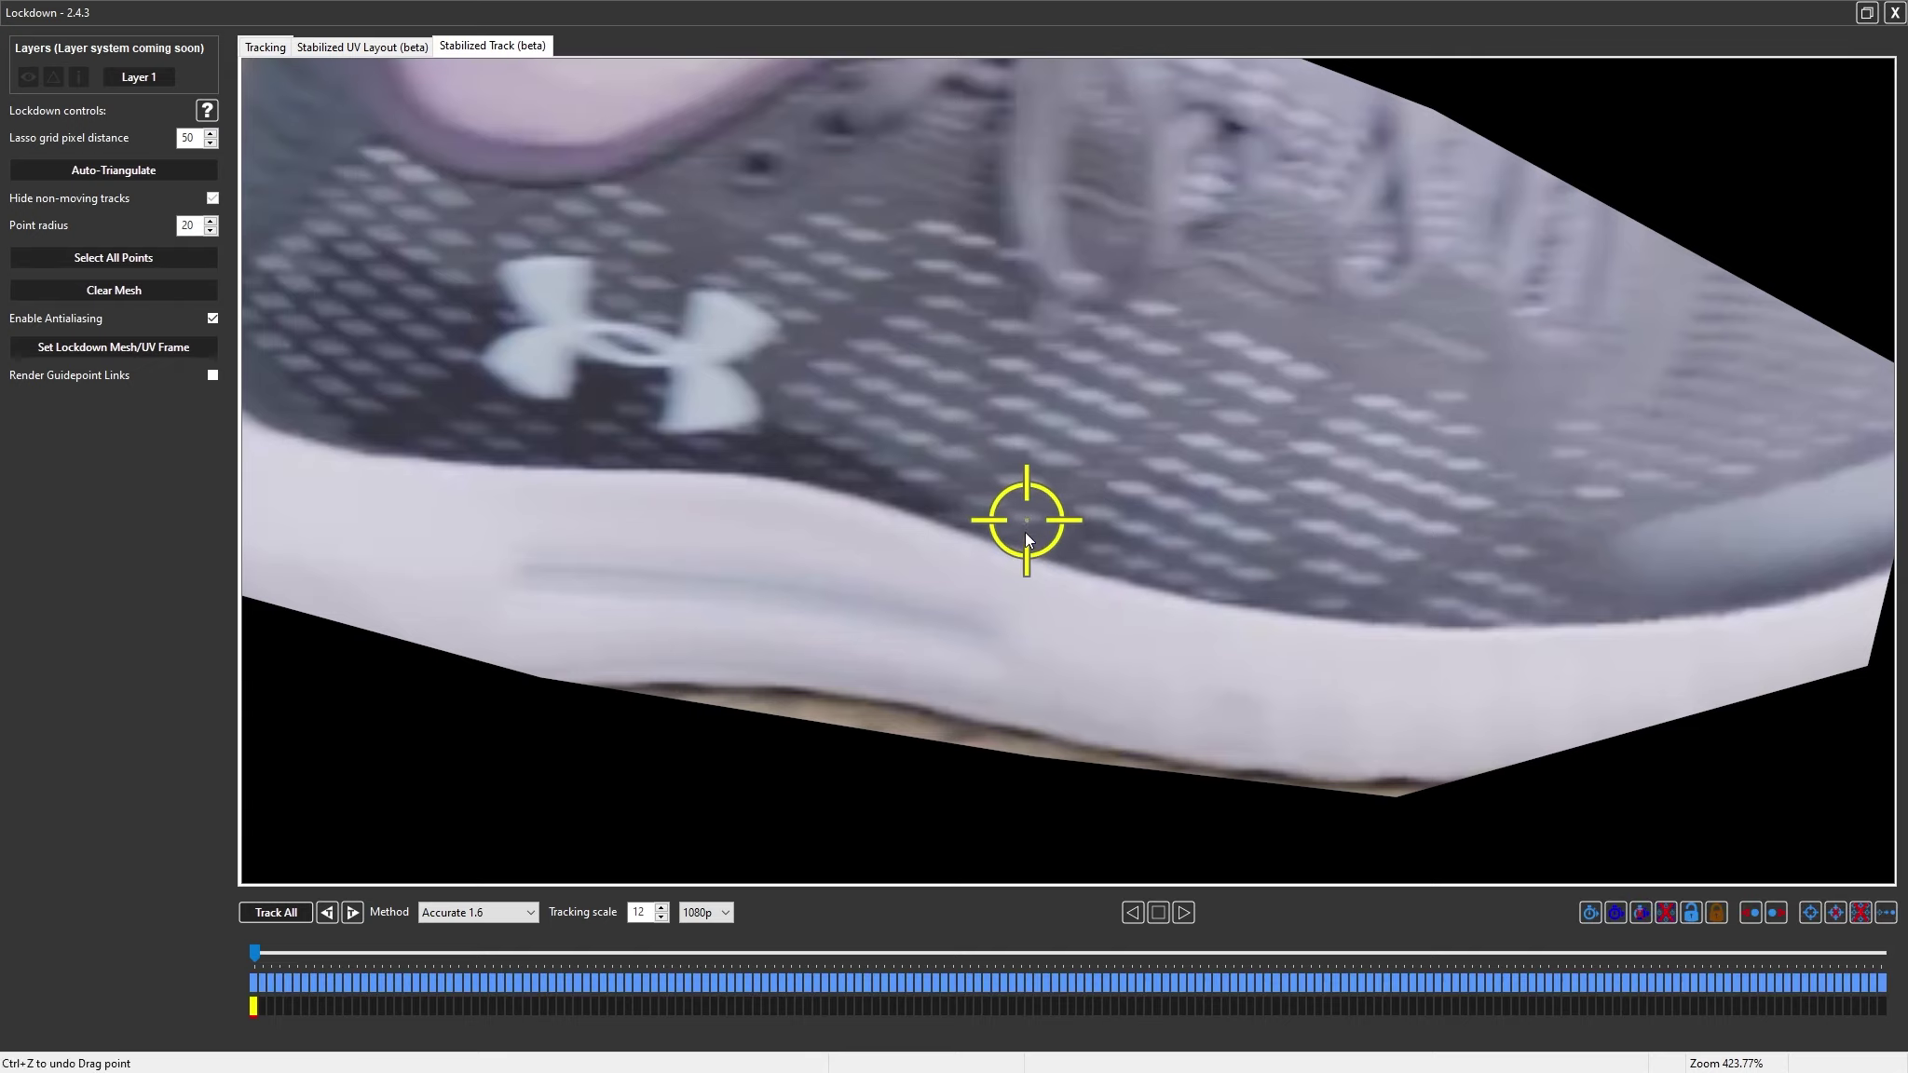
pyautogui.moveTo(256, 951); pyautogui.dragTo(187, 997)
# Try the detail point at the centre of the shoe's logo across the clip and undo the move
pyautogui.moveTo(1032, 530); pyautogui.dragTo(630, 354)
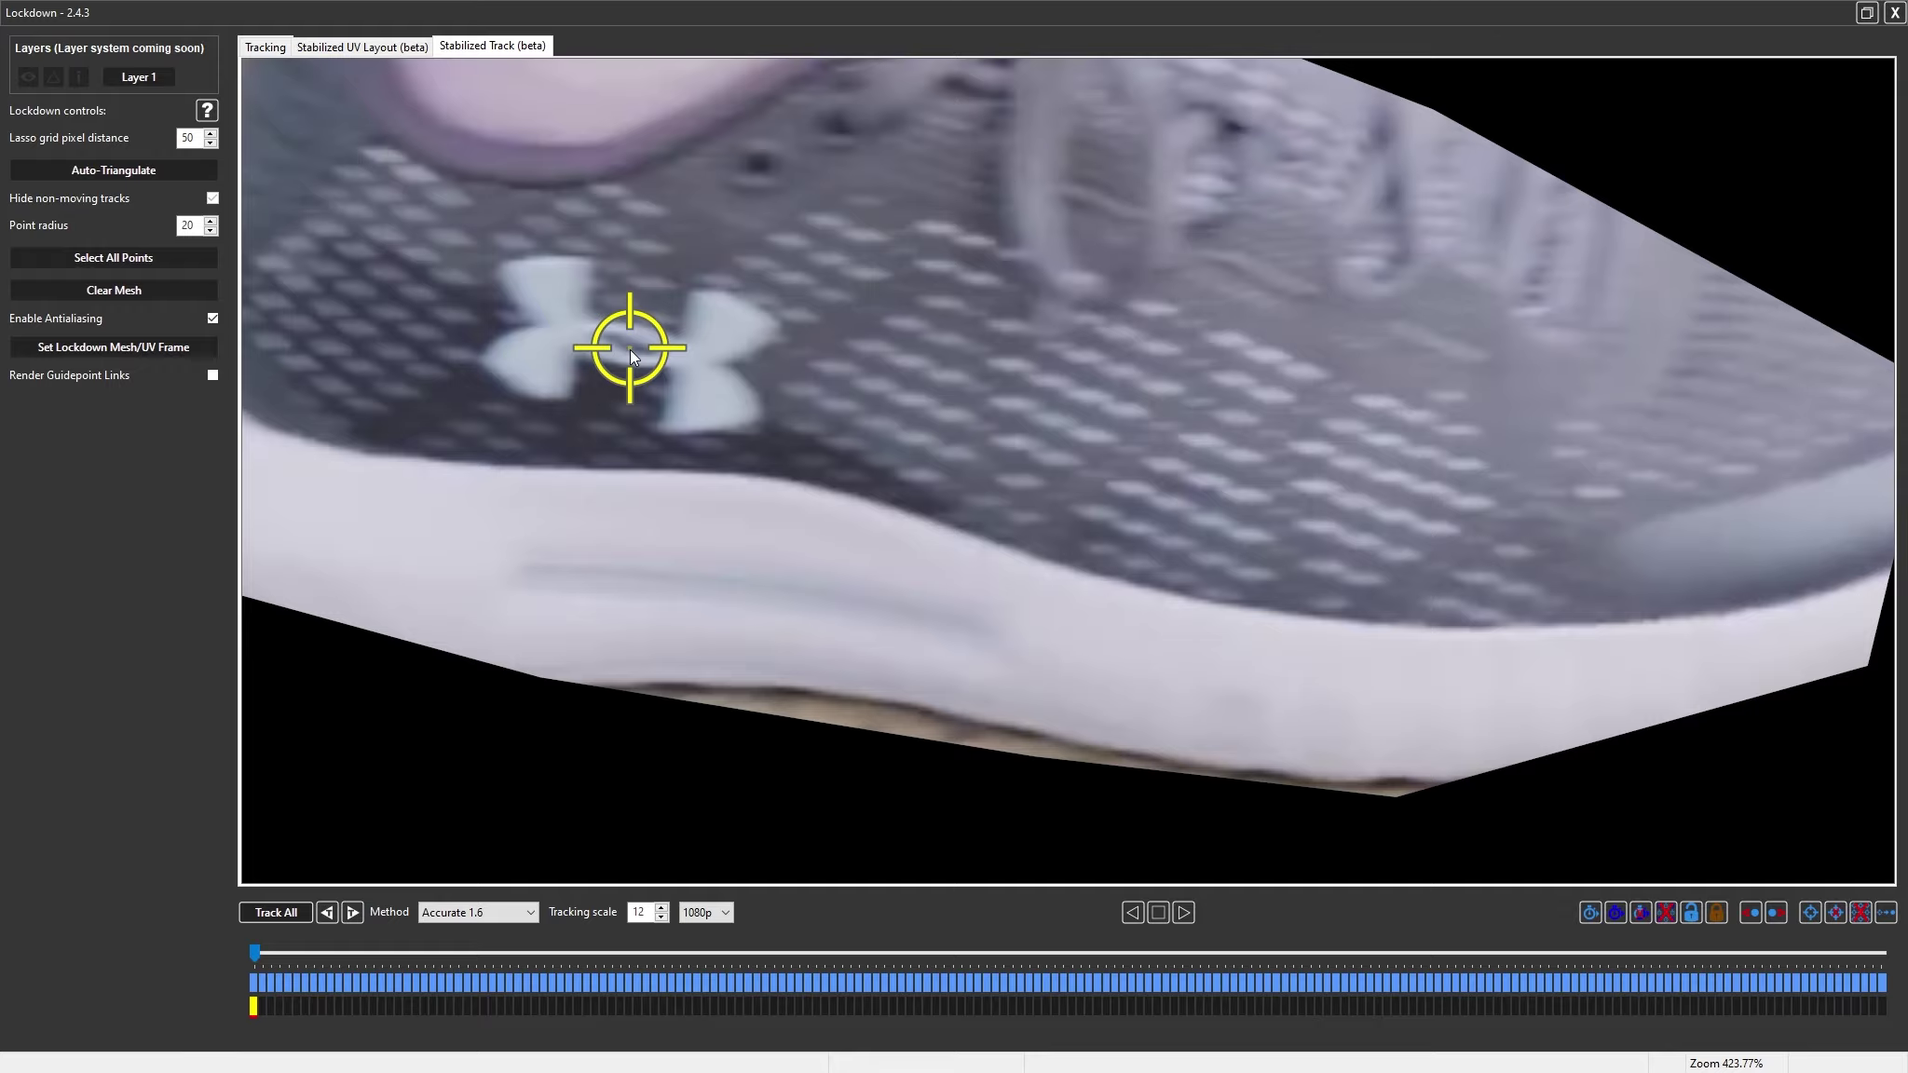
pyautogui.moveTo(260, 953); pyautogui.dragTo(1320, 1001)
pyautogui.moveTo(1163, 1018); pyautogui.dragTo(236, 1016)
pyautogui.hotkey('ctrl', 'z')
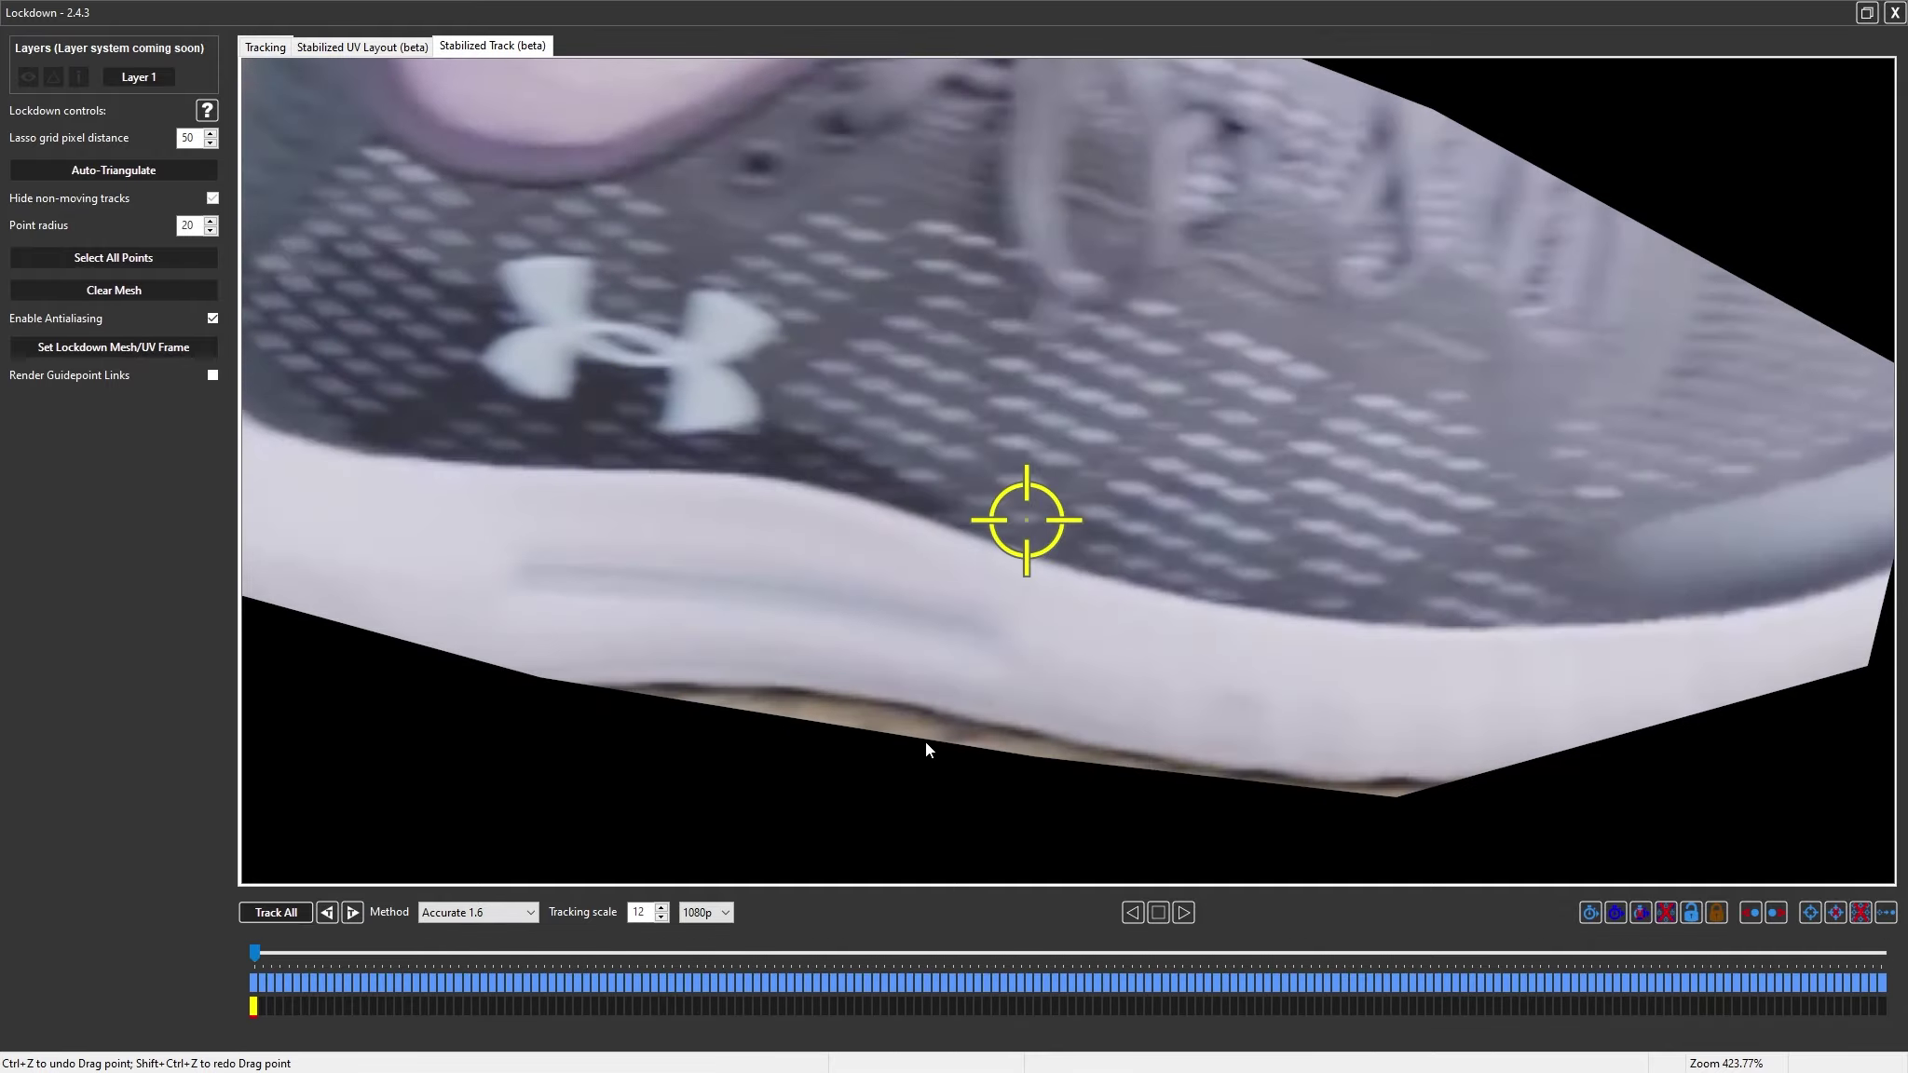
# Keyframe the detail point above the midsole on a frame about a fifth of the way through the clip
pyautogui.click(1029, 529)
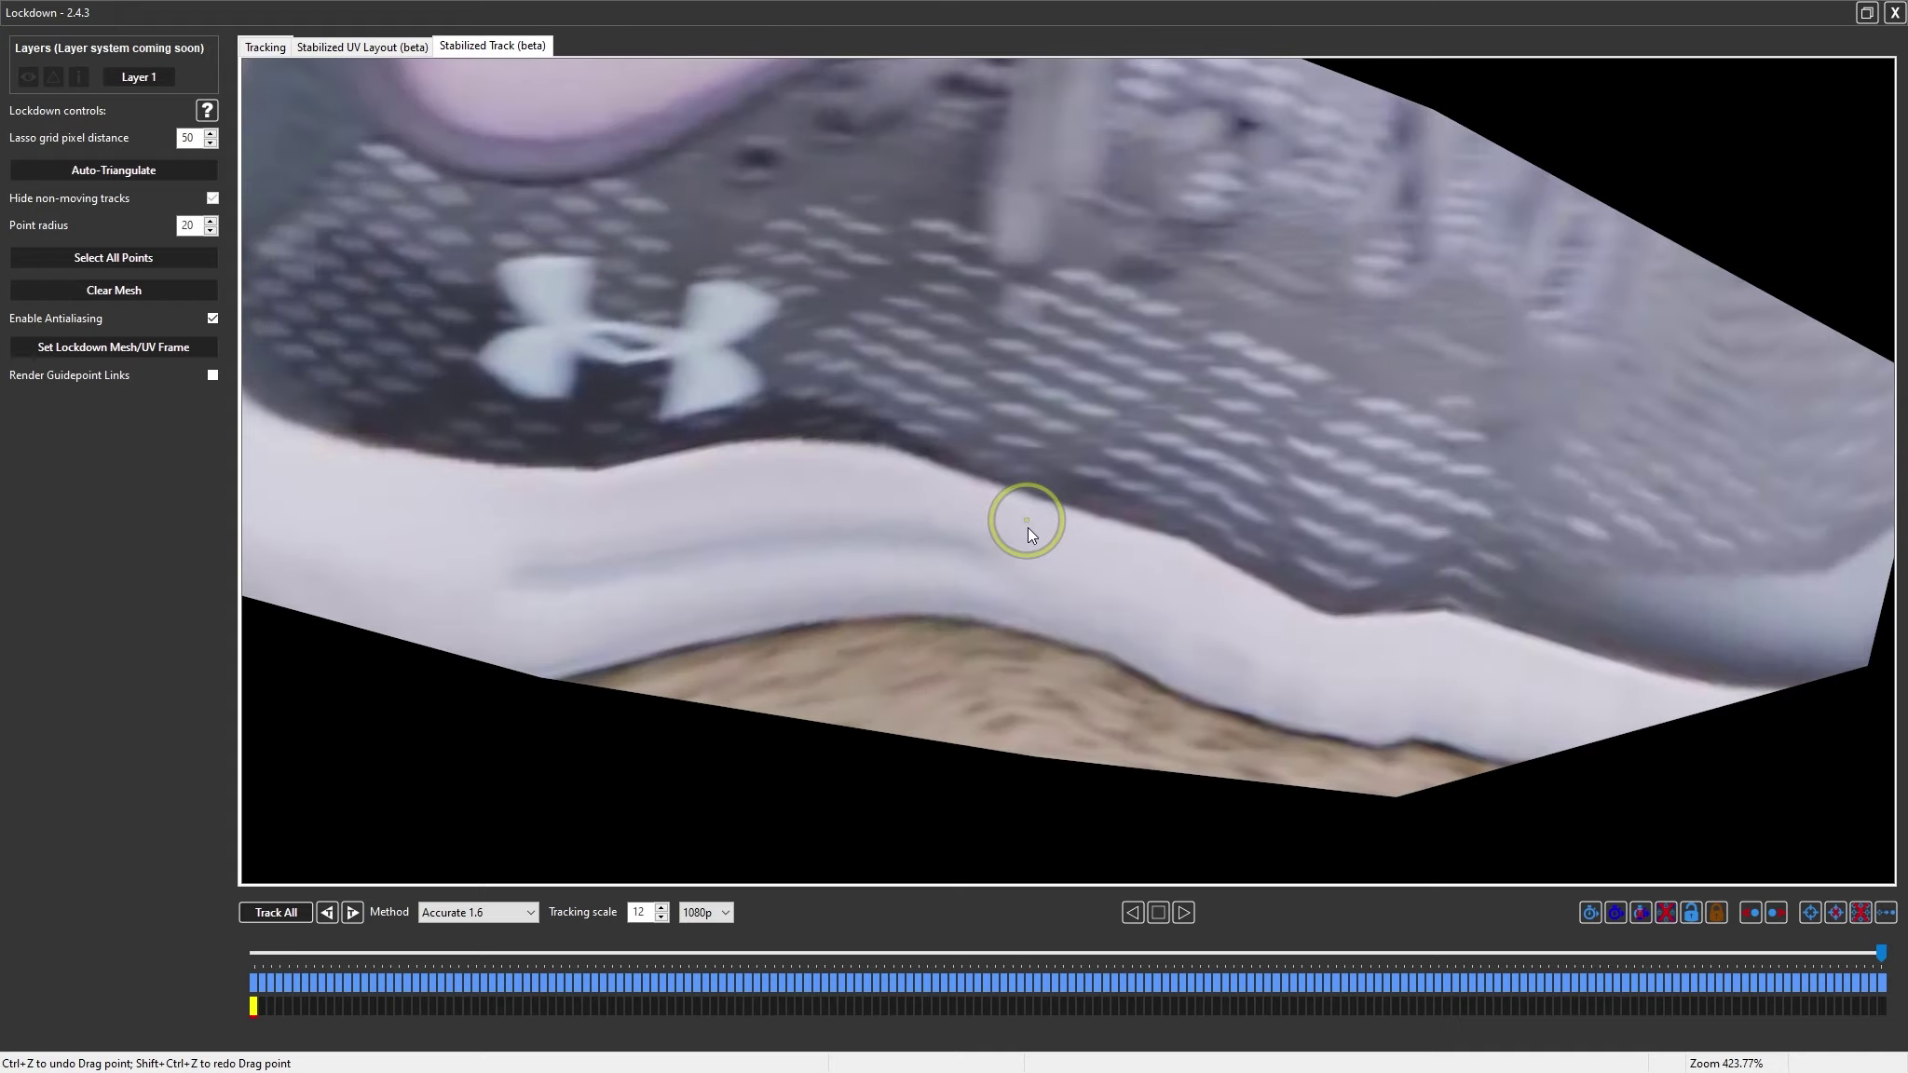
pyautogui.moveTo(251, 956); pyautogui.dragTo(584, 967)
pyautogui.click(1027, 520)
# Correct the detail point onto the same fabric spot above the midsole on two frames in the last quarter of the clip
pyautogui.moveTo(585, 952); pyautogui.dragTo(1430, 1034)
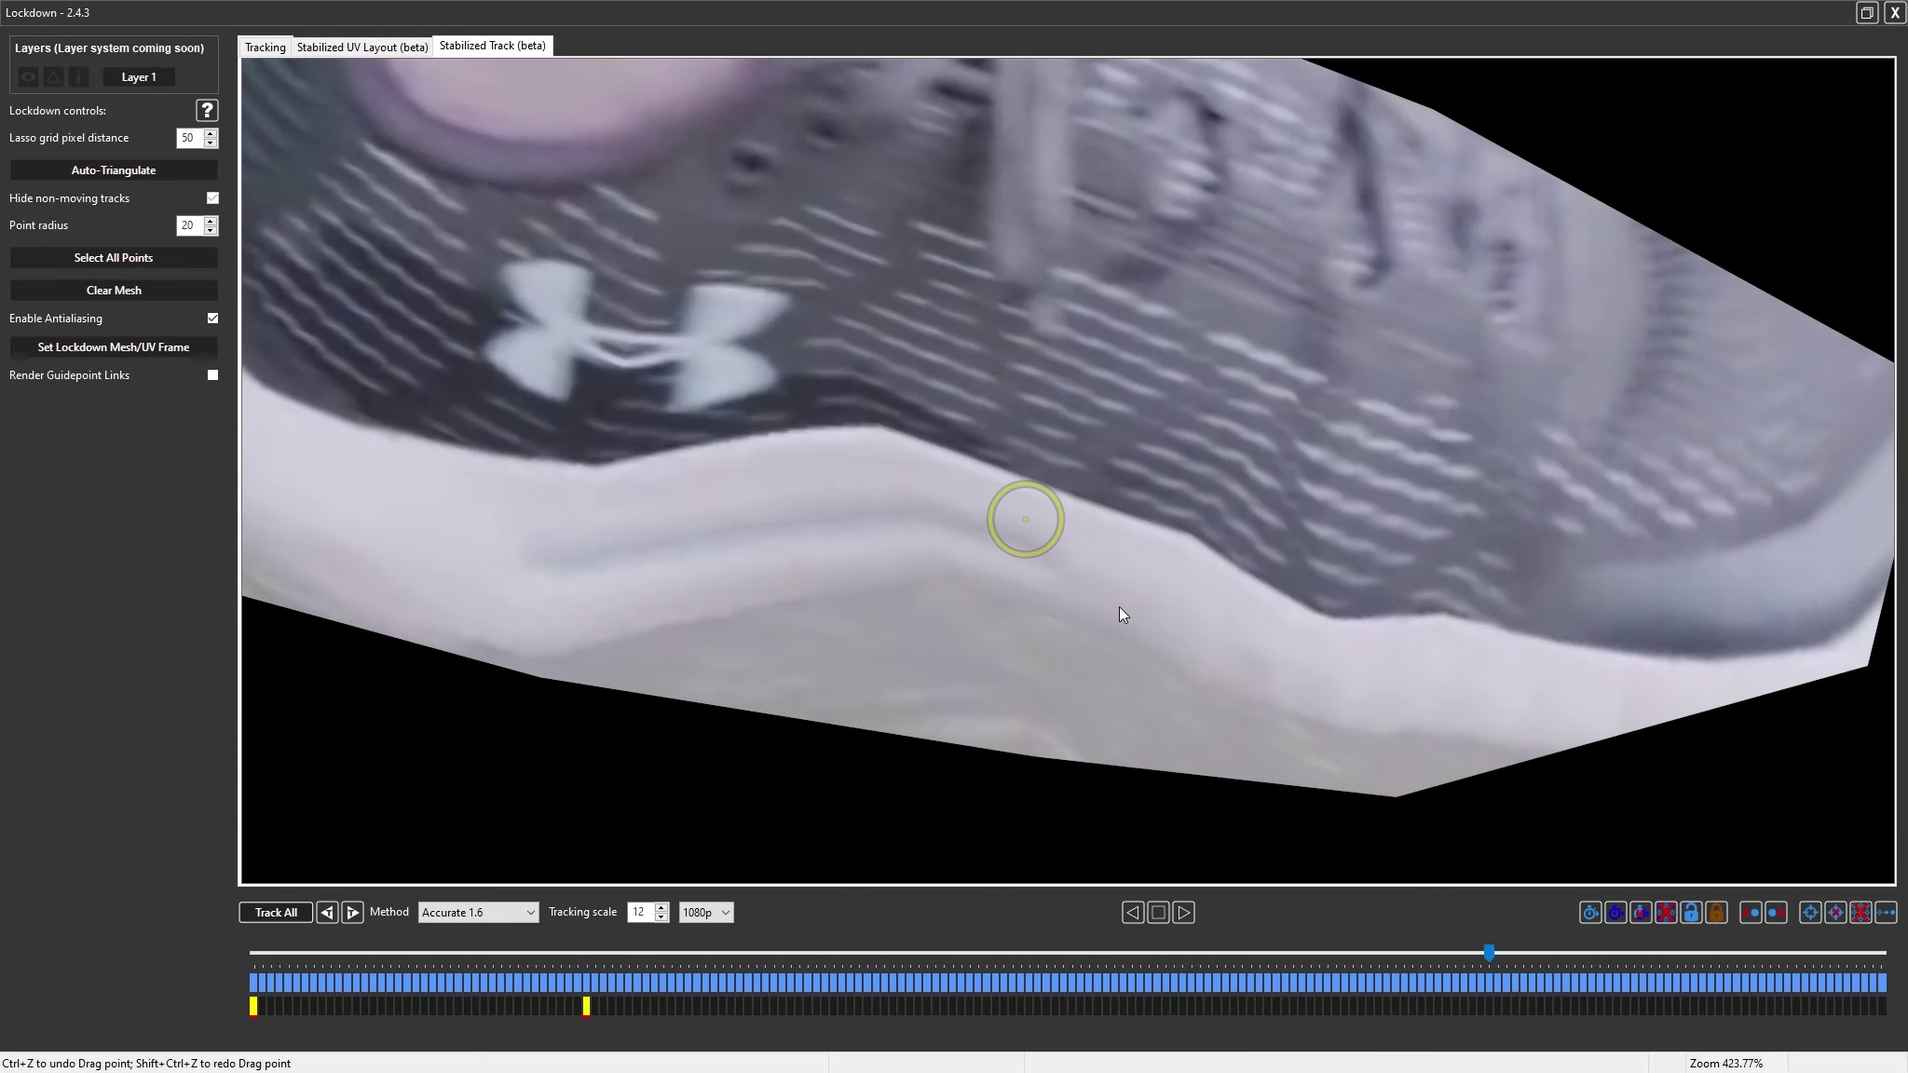
pyautogui.click(1052, 473)
pyautogui.moveTo(1054, 472); pyautogui.dragTo(1056, 467)
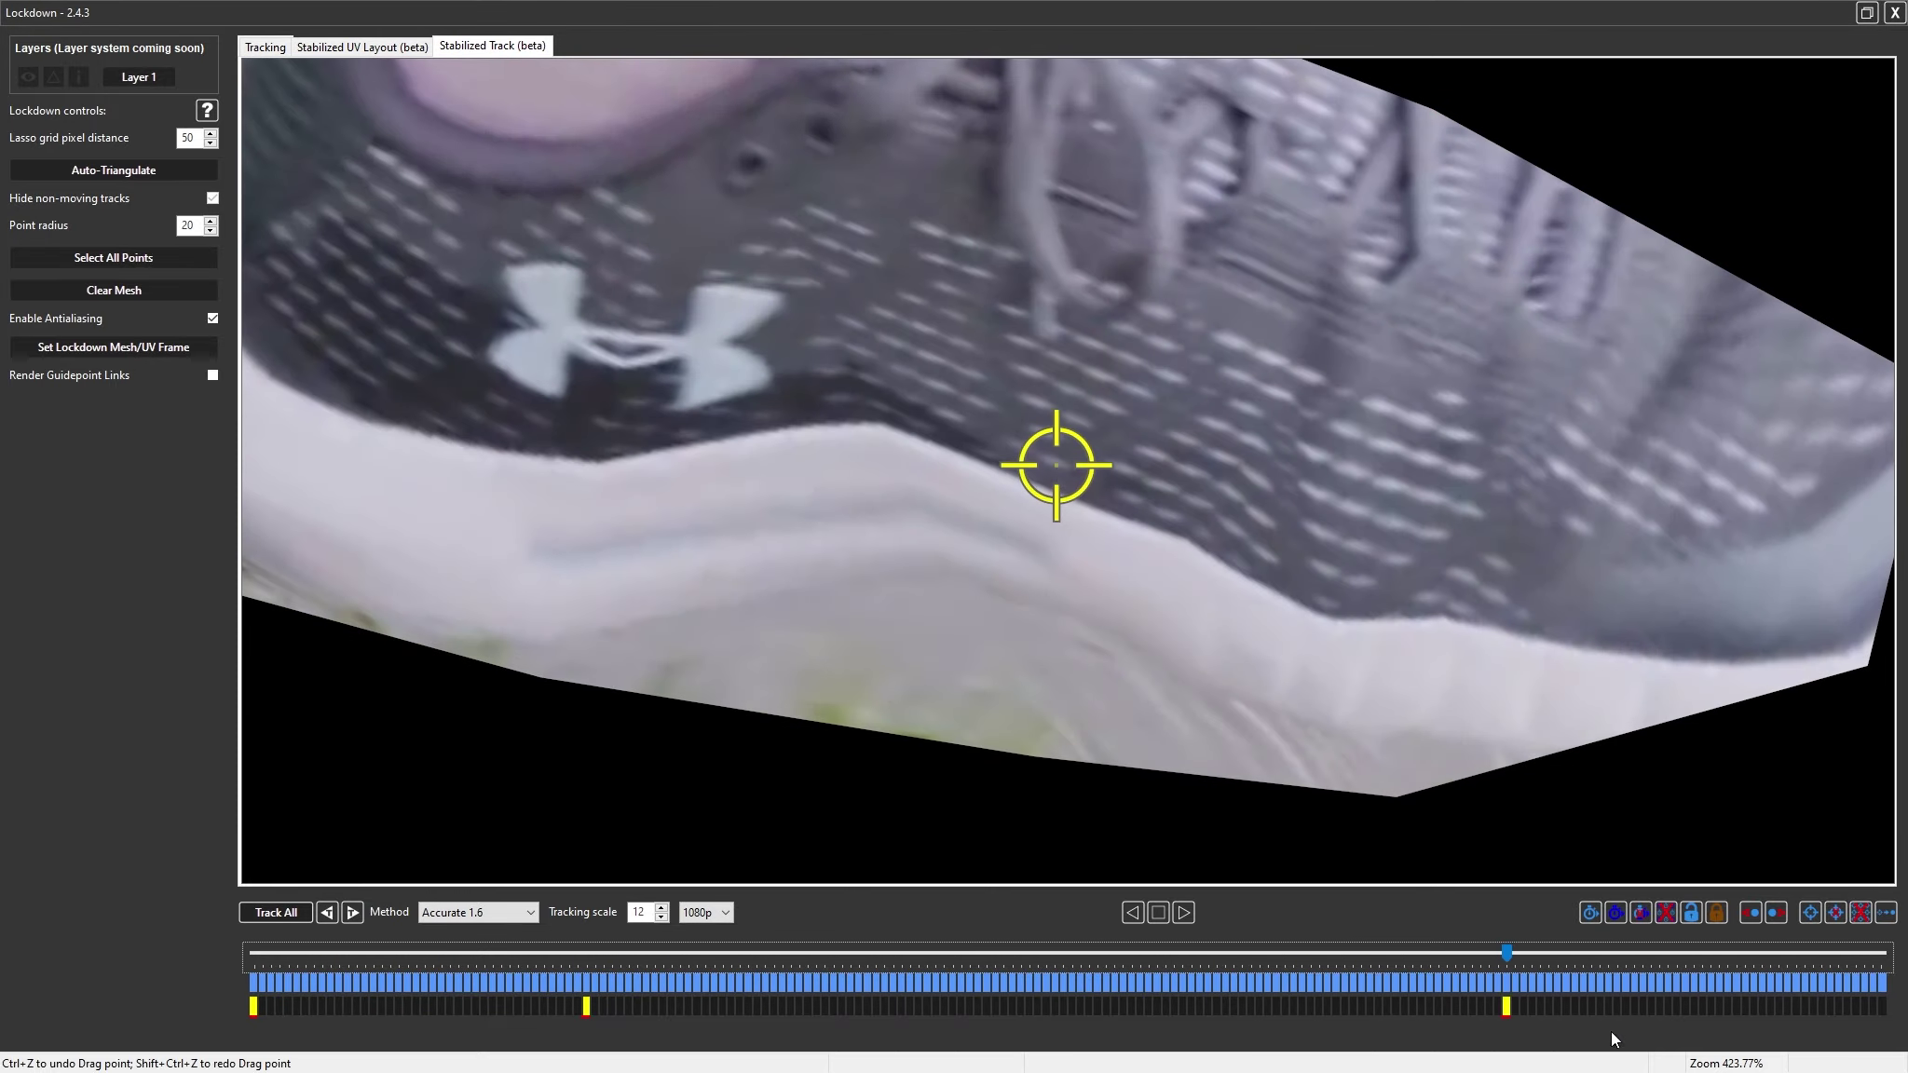
pyautogui.moveTo(1506, 954); pyautogui.dragTo(1821, 1027)
pyautogui.moveTo(1054, 468); pyautogui.dragTo(1042, 467)
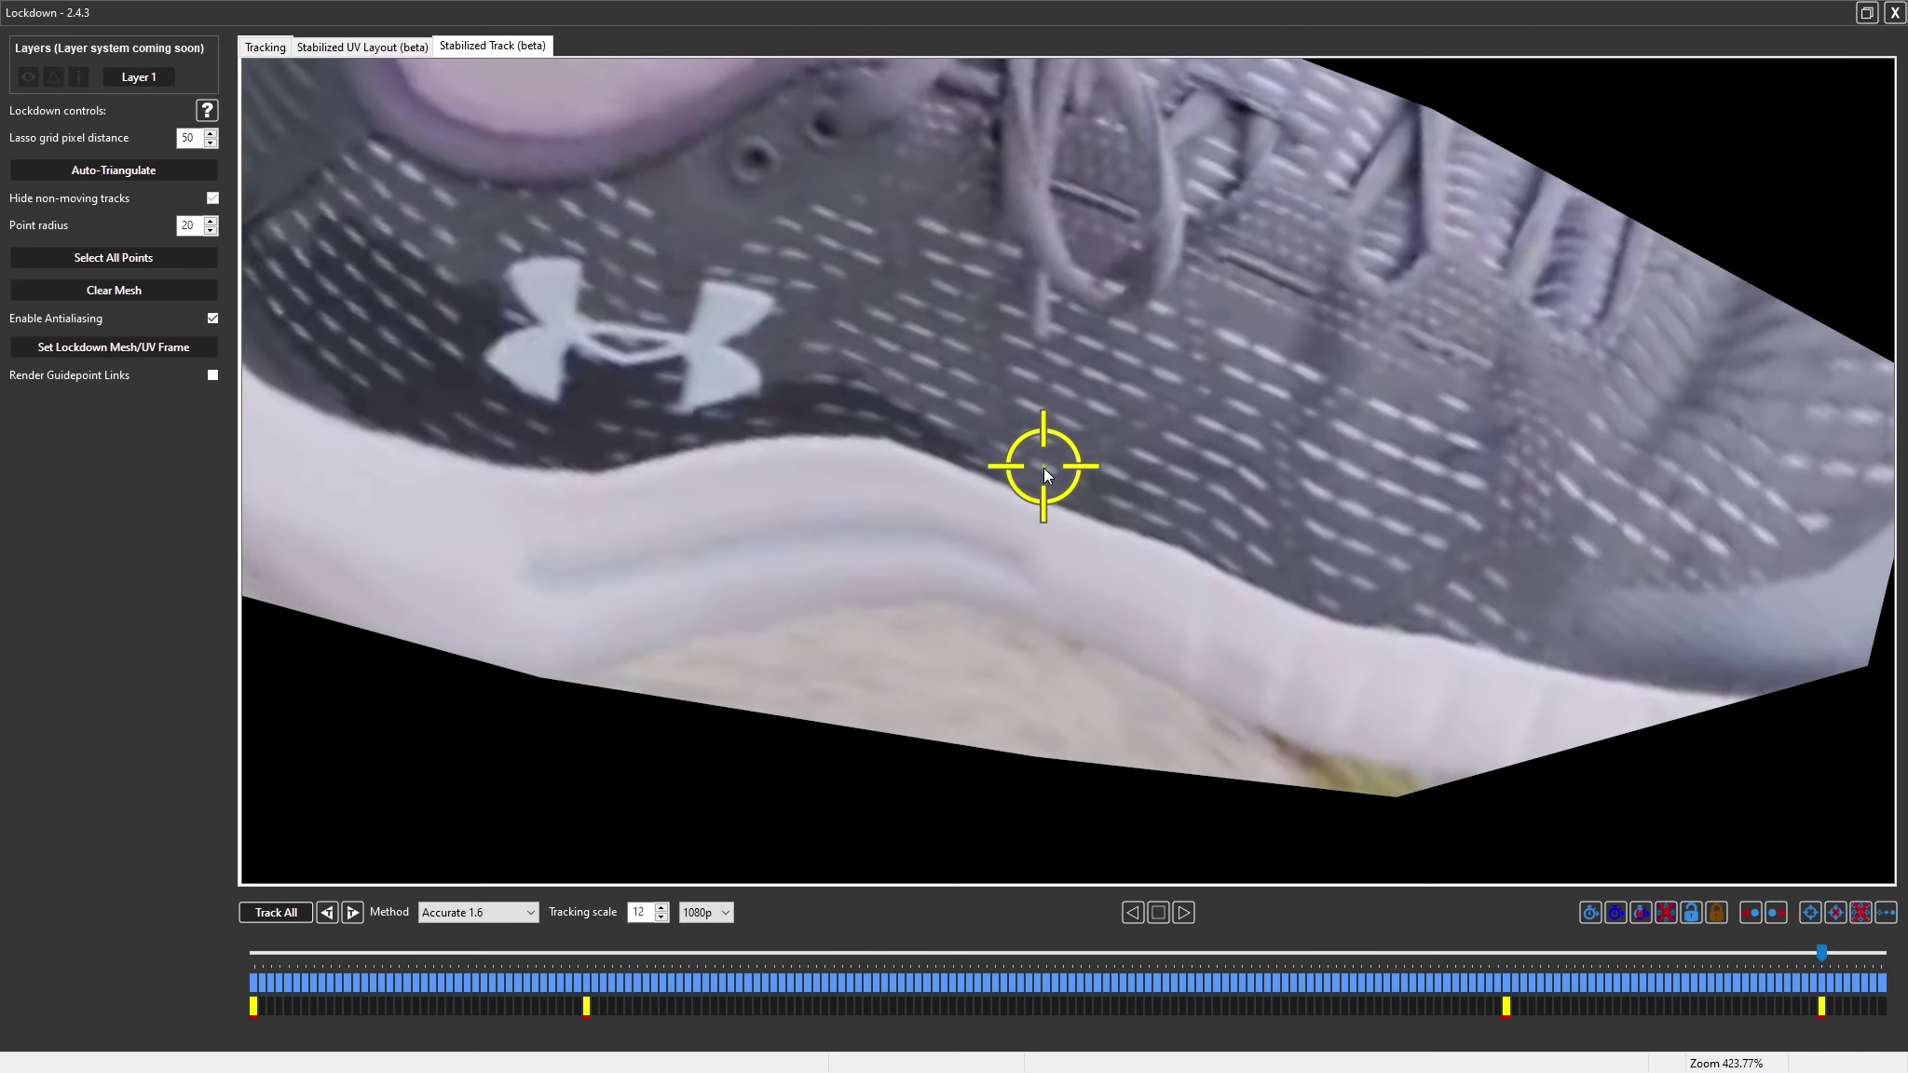
# Track all points in the stabilized track view and scrub the result back to the first frame
pyautogui.scroll(-4, 1011, 643)
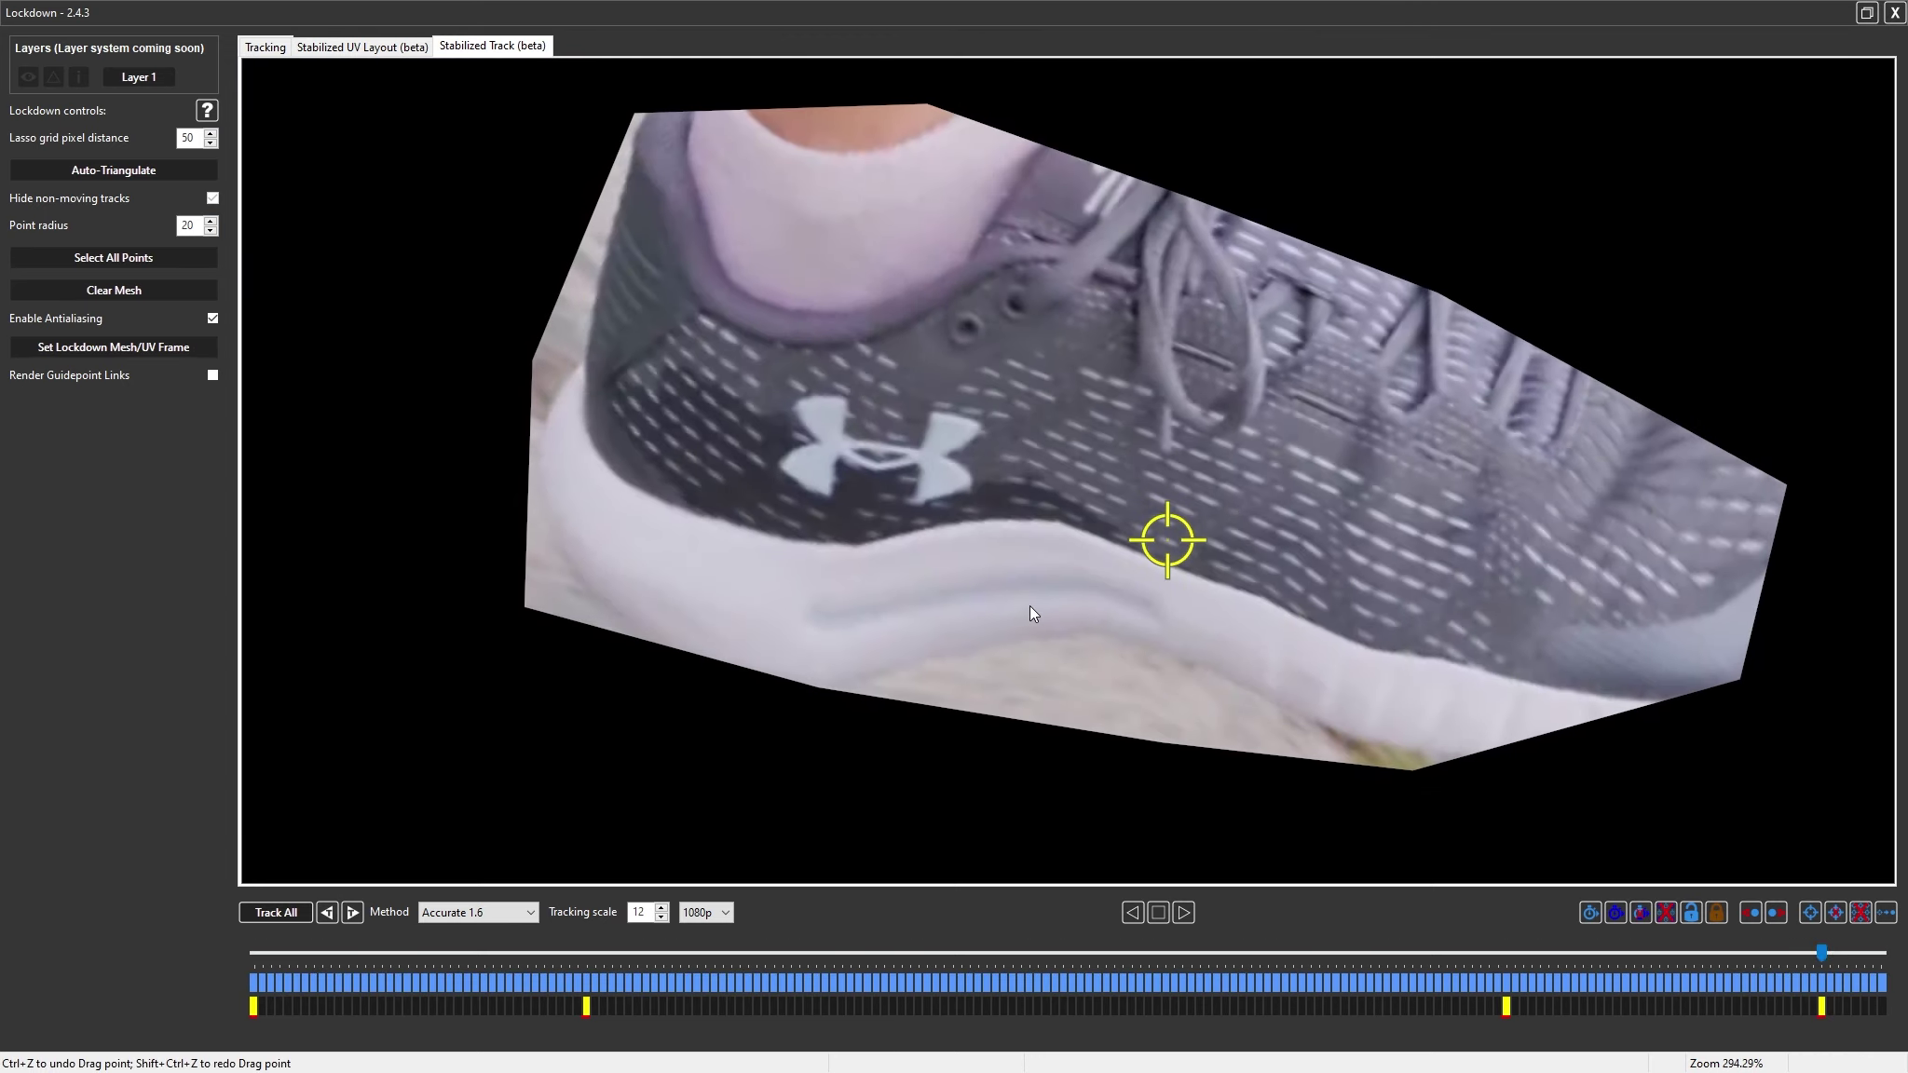
pyautogui.click(1031, 634)
pyautogui.click(1822, 974)
pyautogui.moveTo(1821, 957); pyautogui.dragTo(1907, 1057)
pyautogui.click(266, 914)
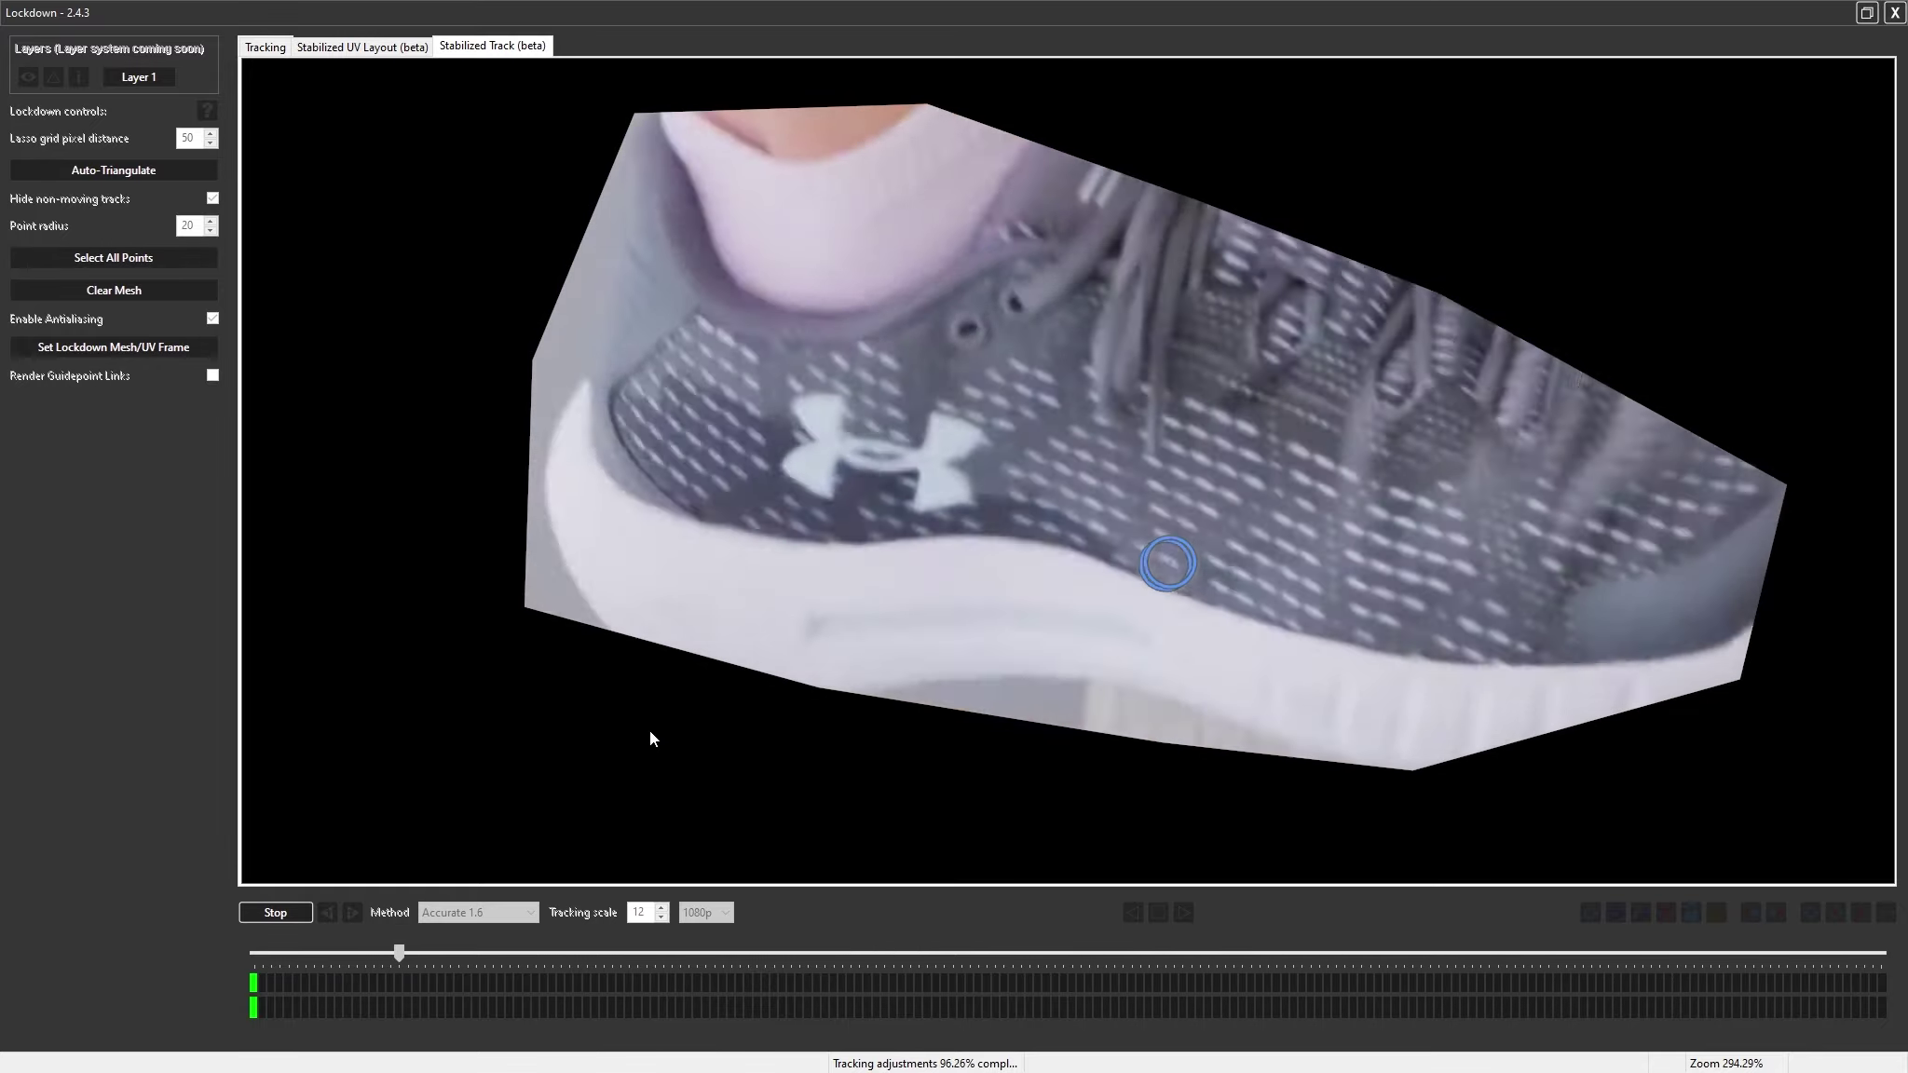
pyautogui.moveTo(252, 952); pyautogui.dragTo(1, 1041)
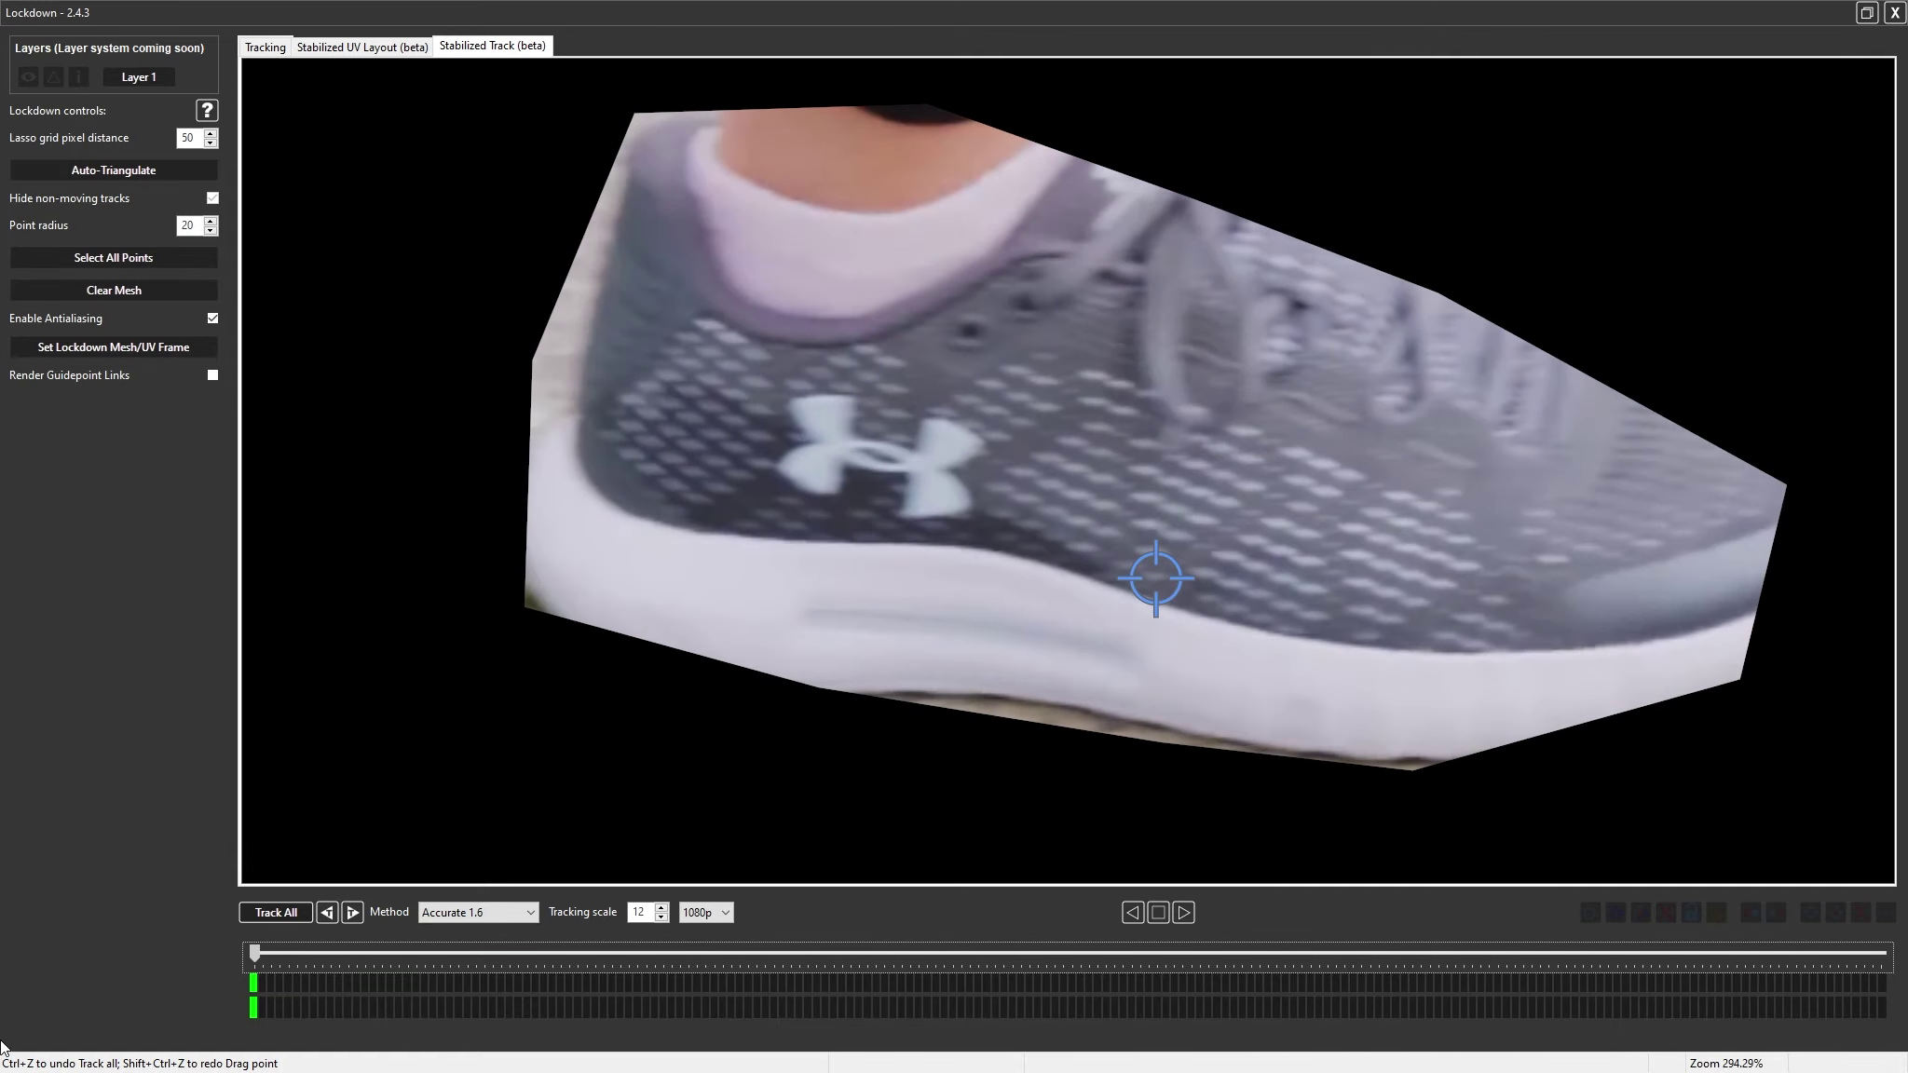
# Clear and auto-triangulate the mesh on the first frame to include the midsole detail point, and set it as the Lockdown mesh/UV frame
pyautogui.click(265, 47)
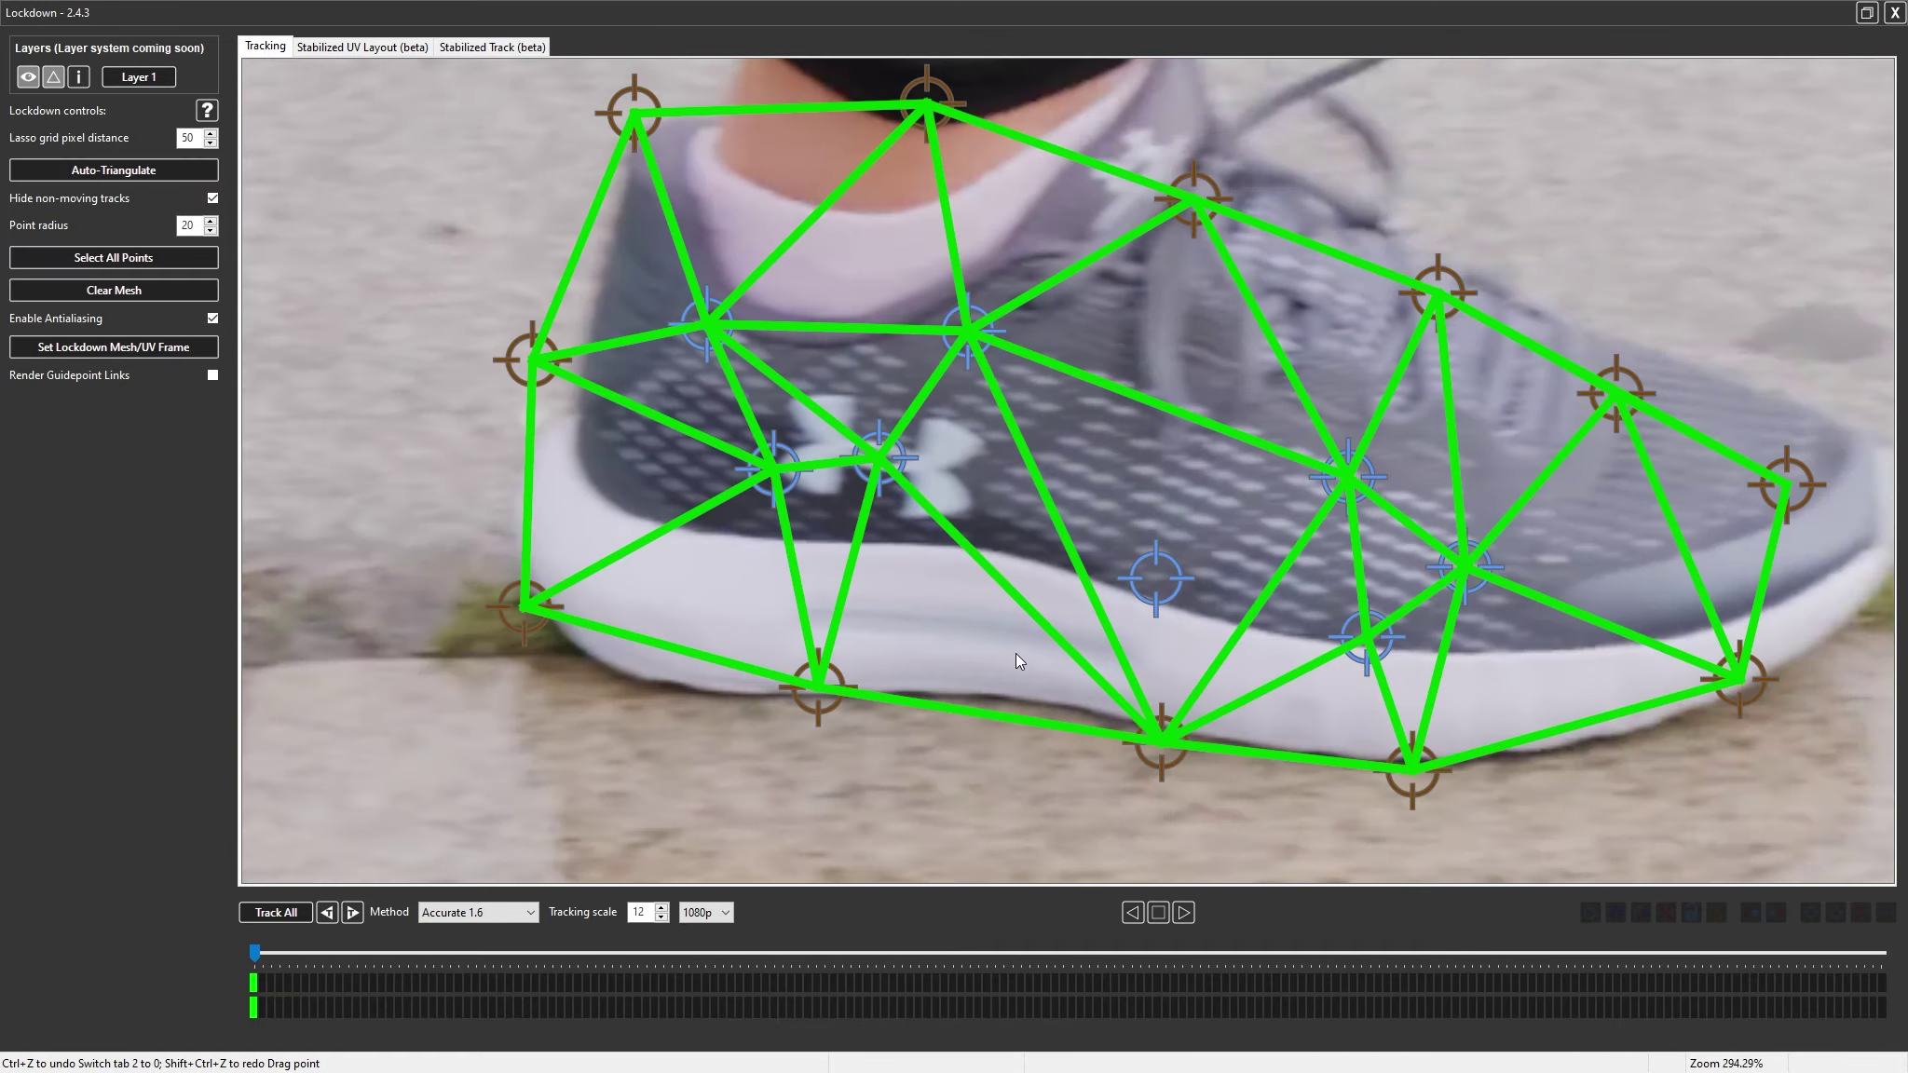
pyautogui.click(161, 296)
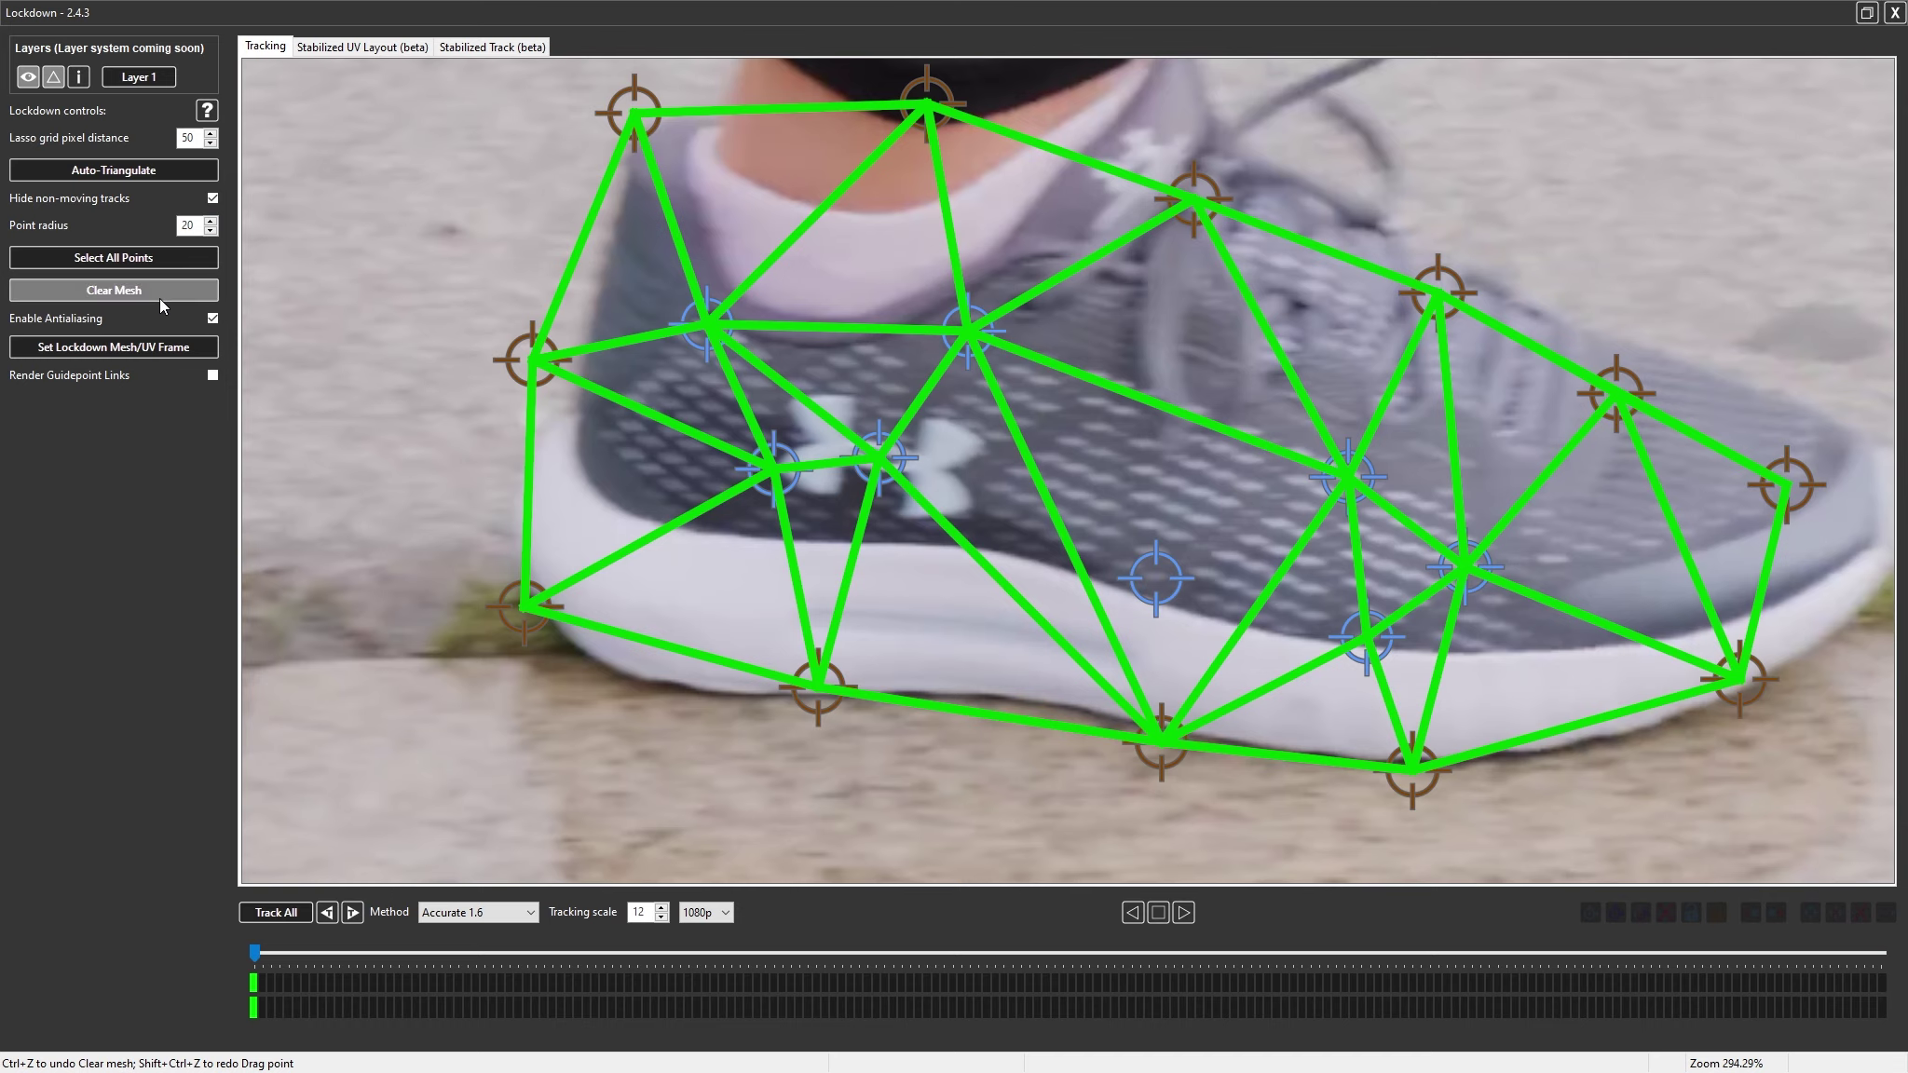
pyautogui.click(122, 170)
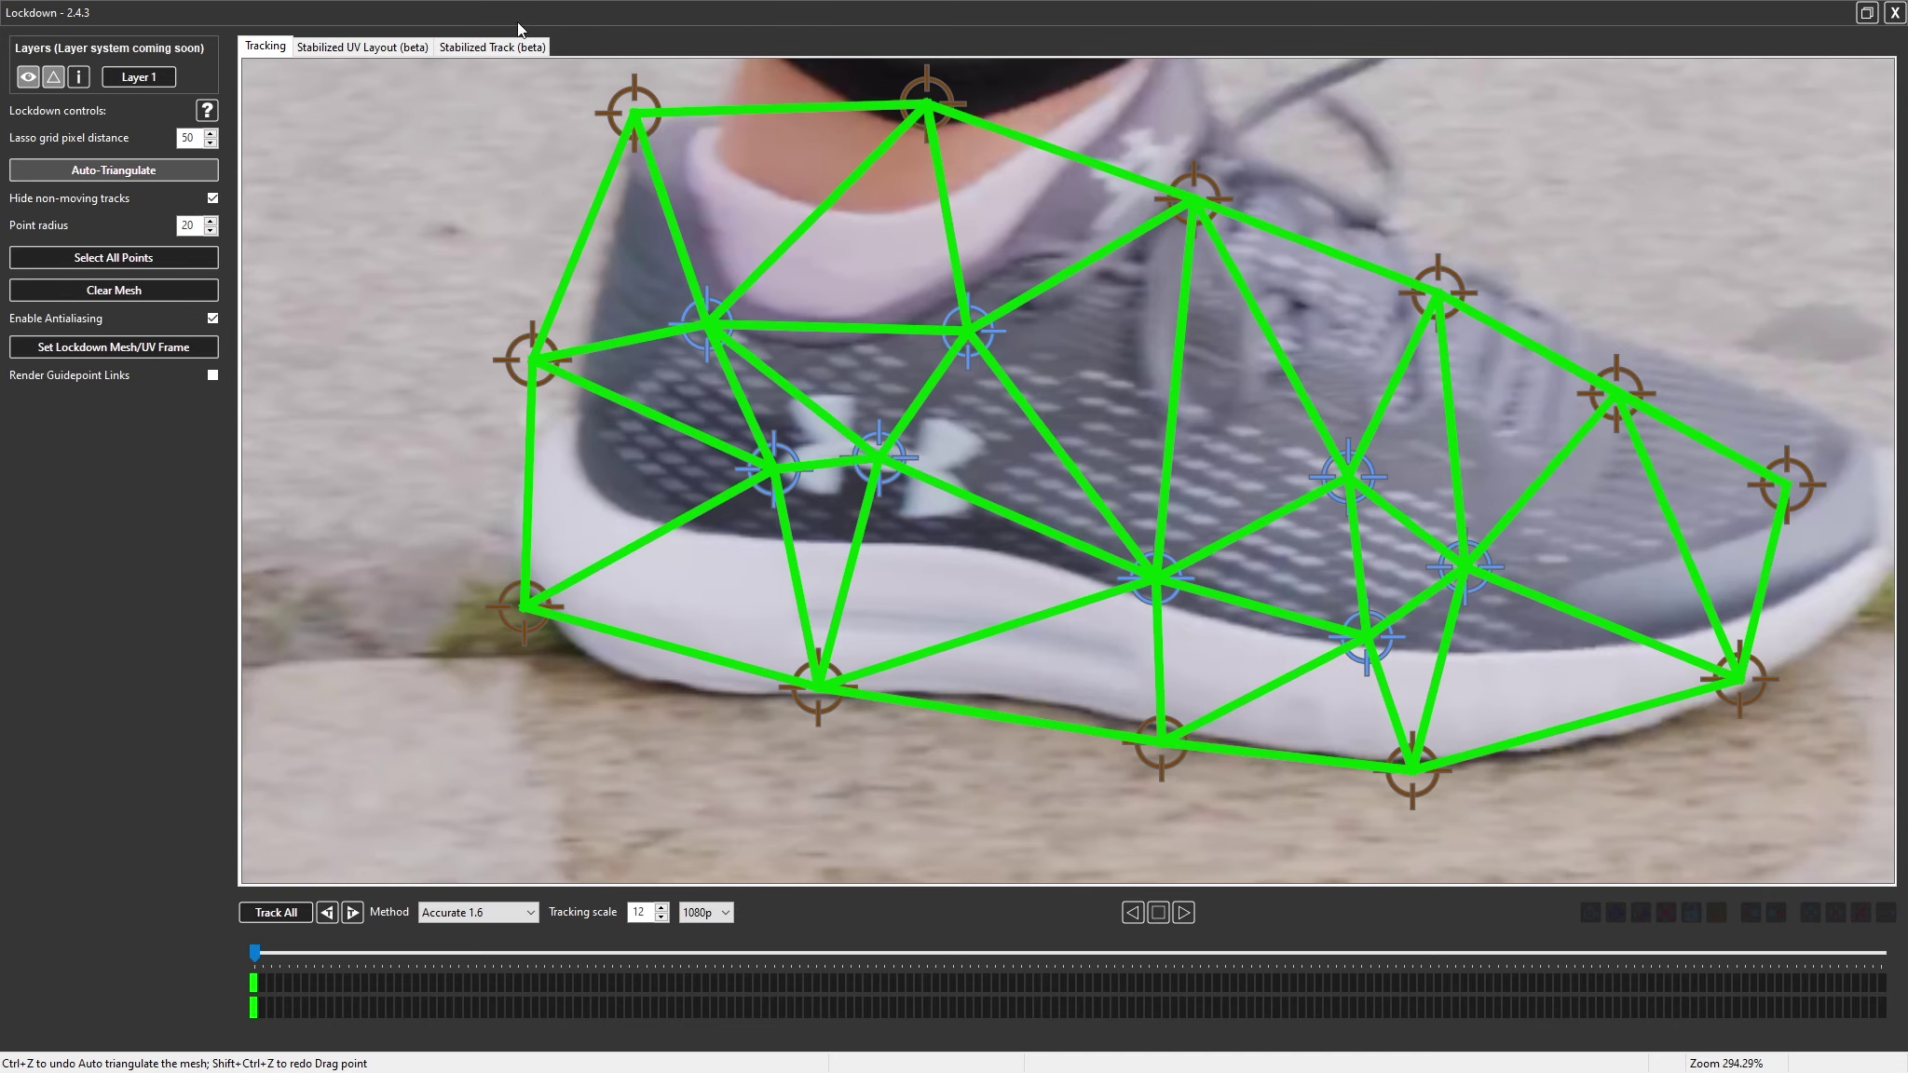
pyautogui.click(165, 353)
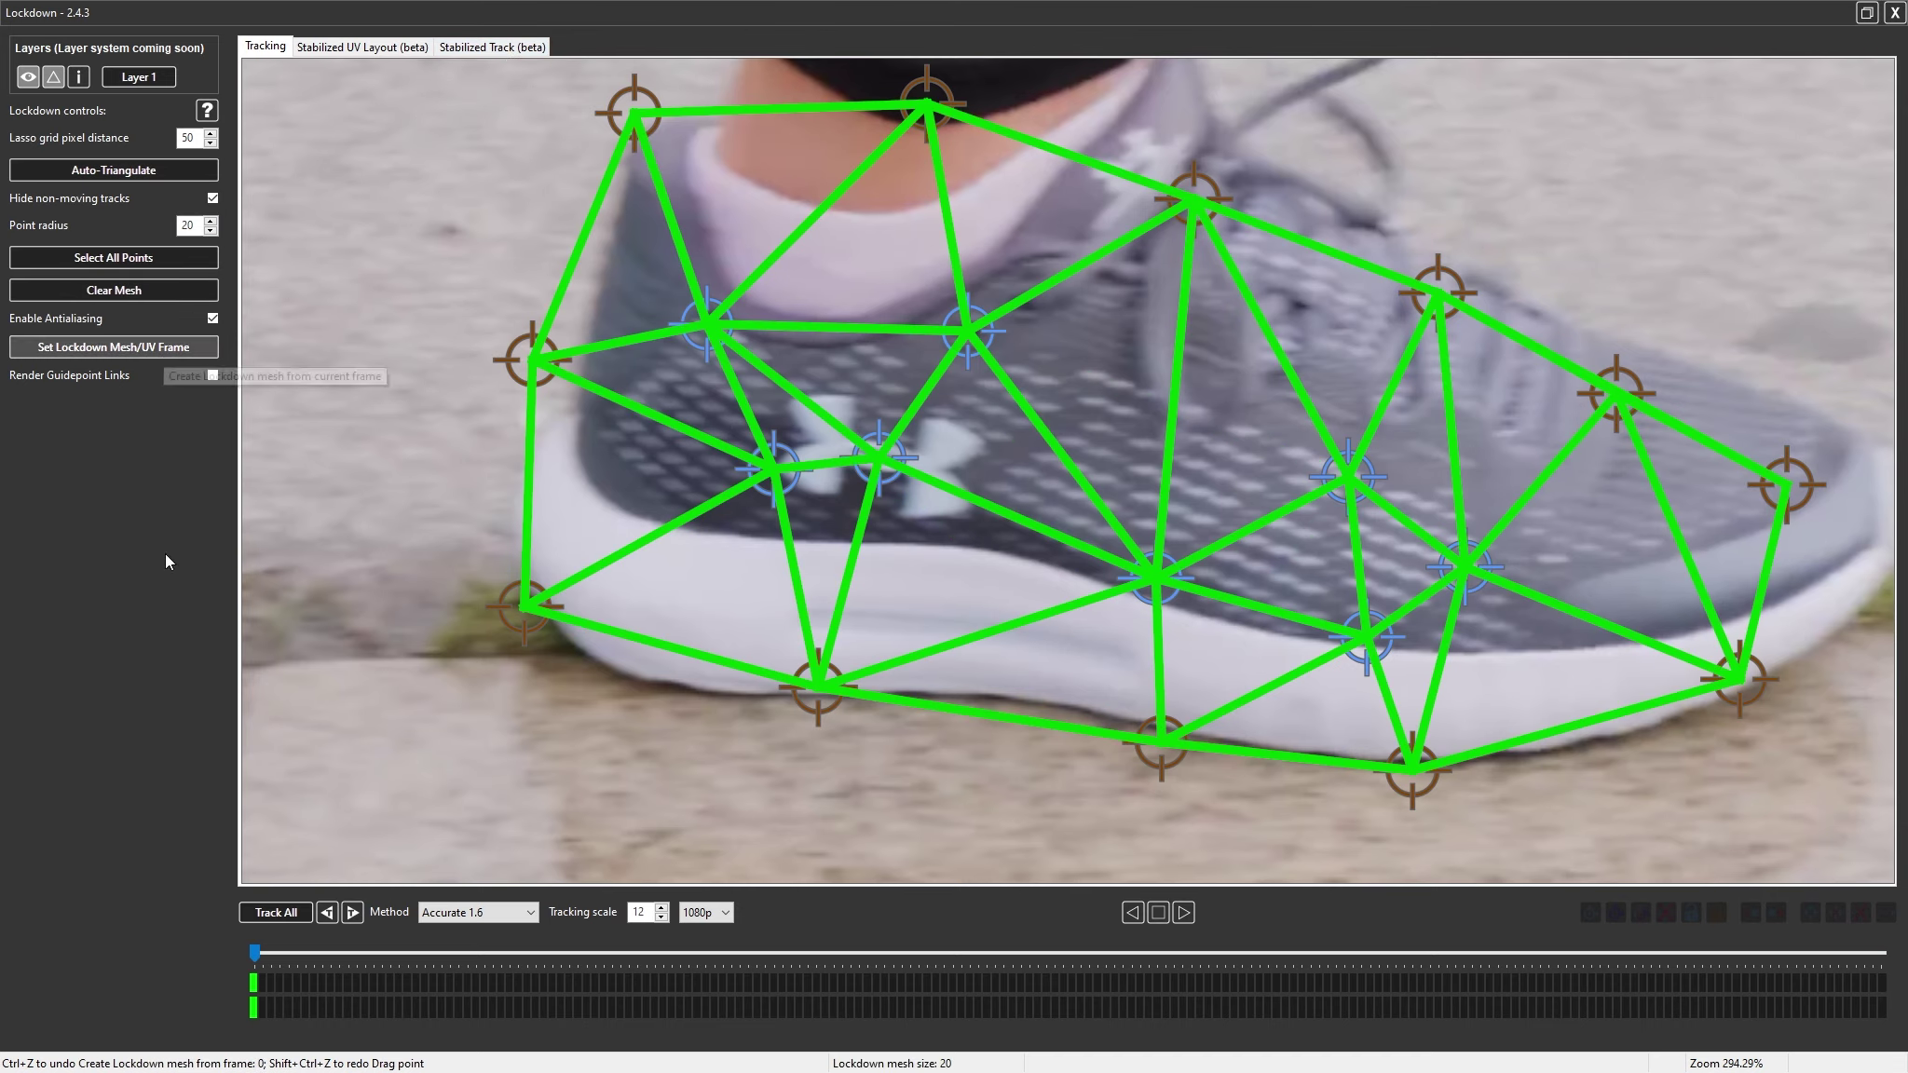
# Place a detail point on the fabric near the heel in the stabilized track view and keyframe it on the last frame
pyautogui.click(500, 48)
pyautogui.moveTo(258, 956); pyautogui.dragTo(215, 977)
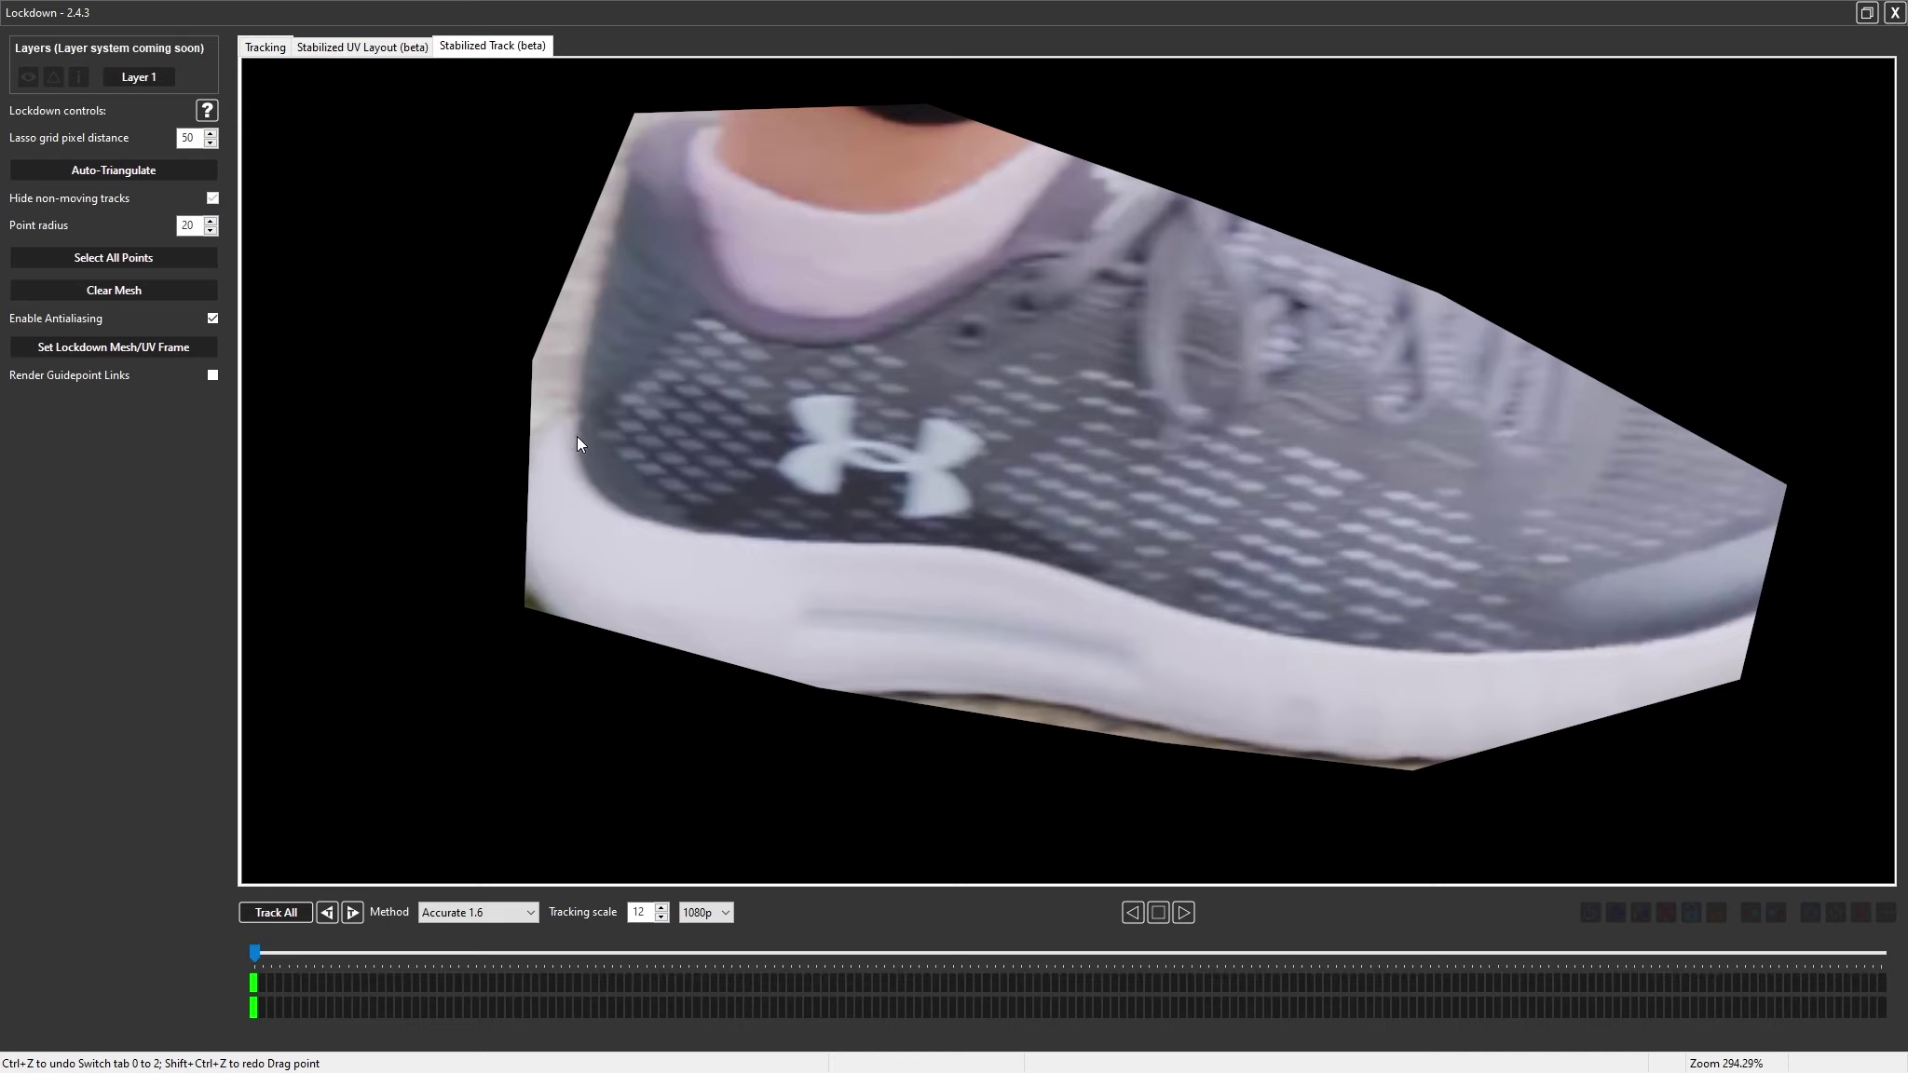
pyautogui.click(616, 416)
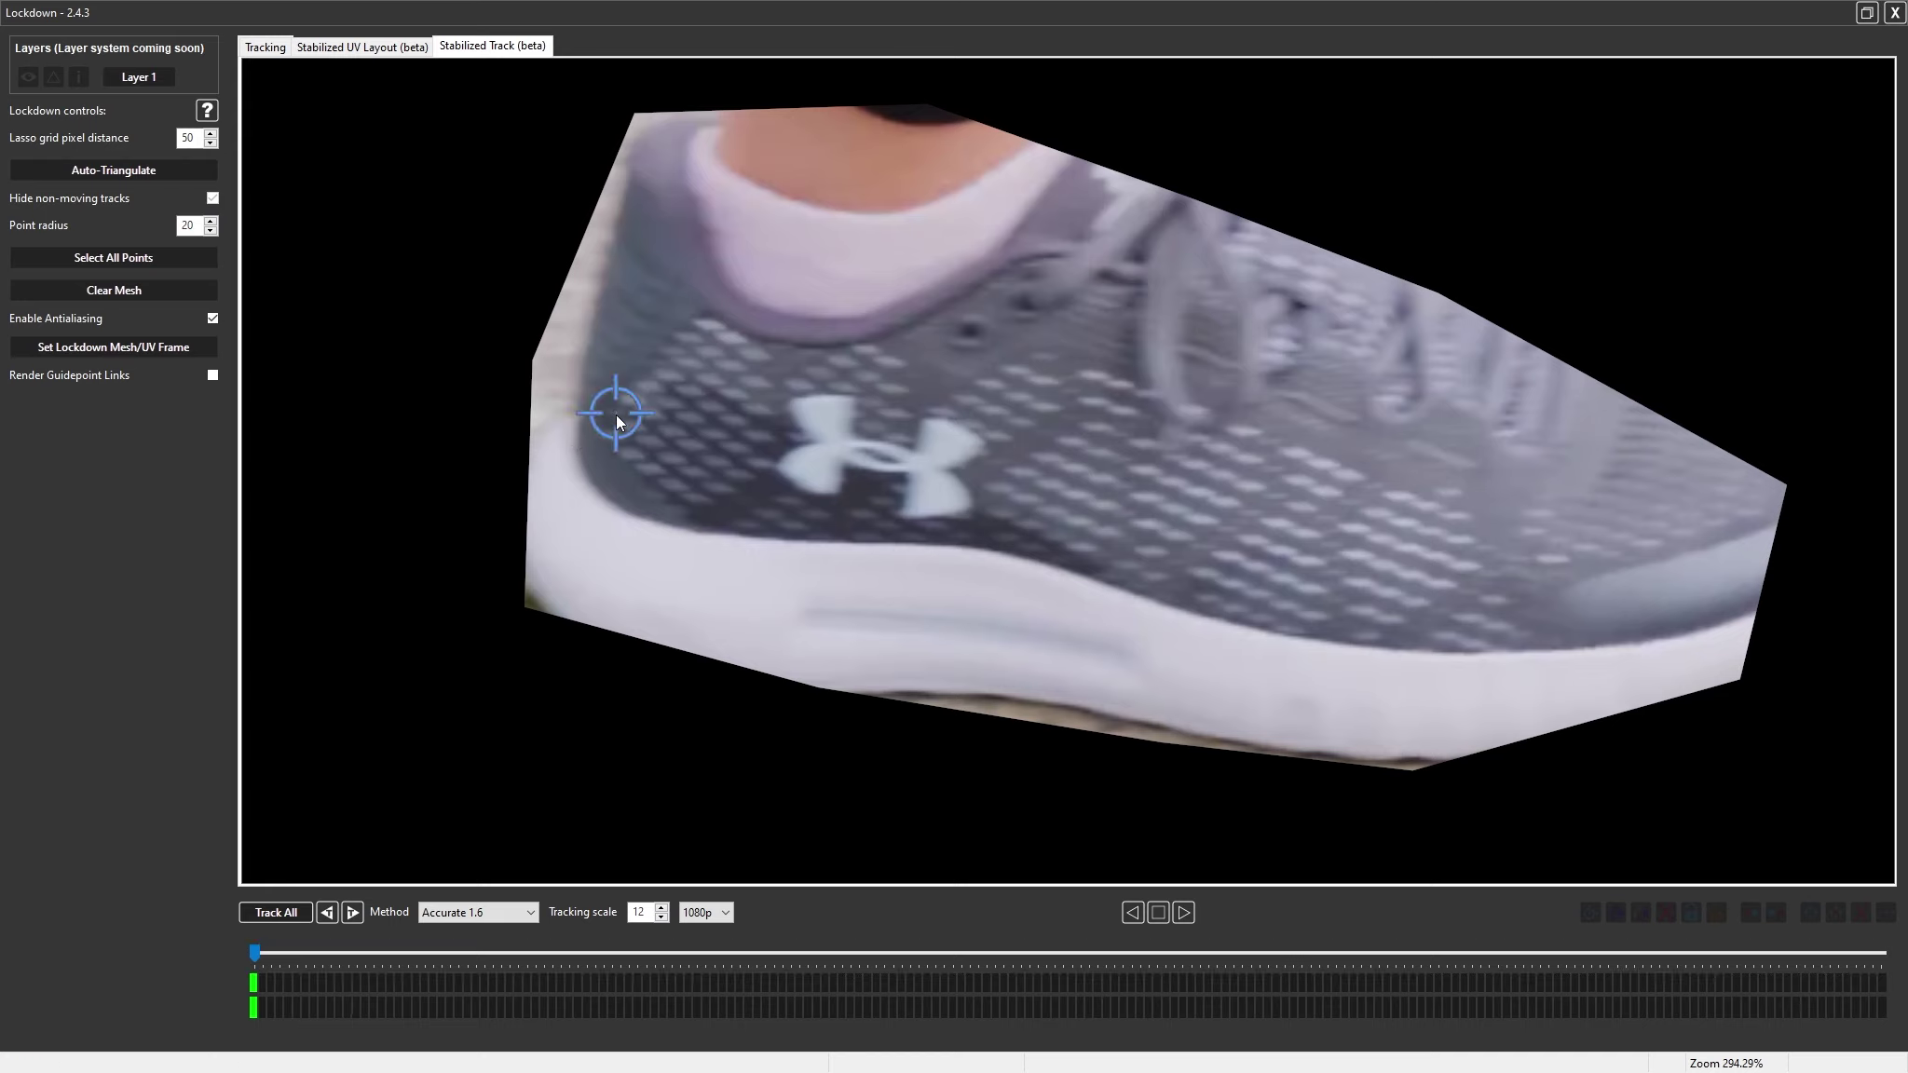
pyautogui.click(616, 416)
pyautogui.click(616, 417)
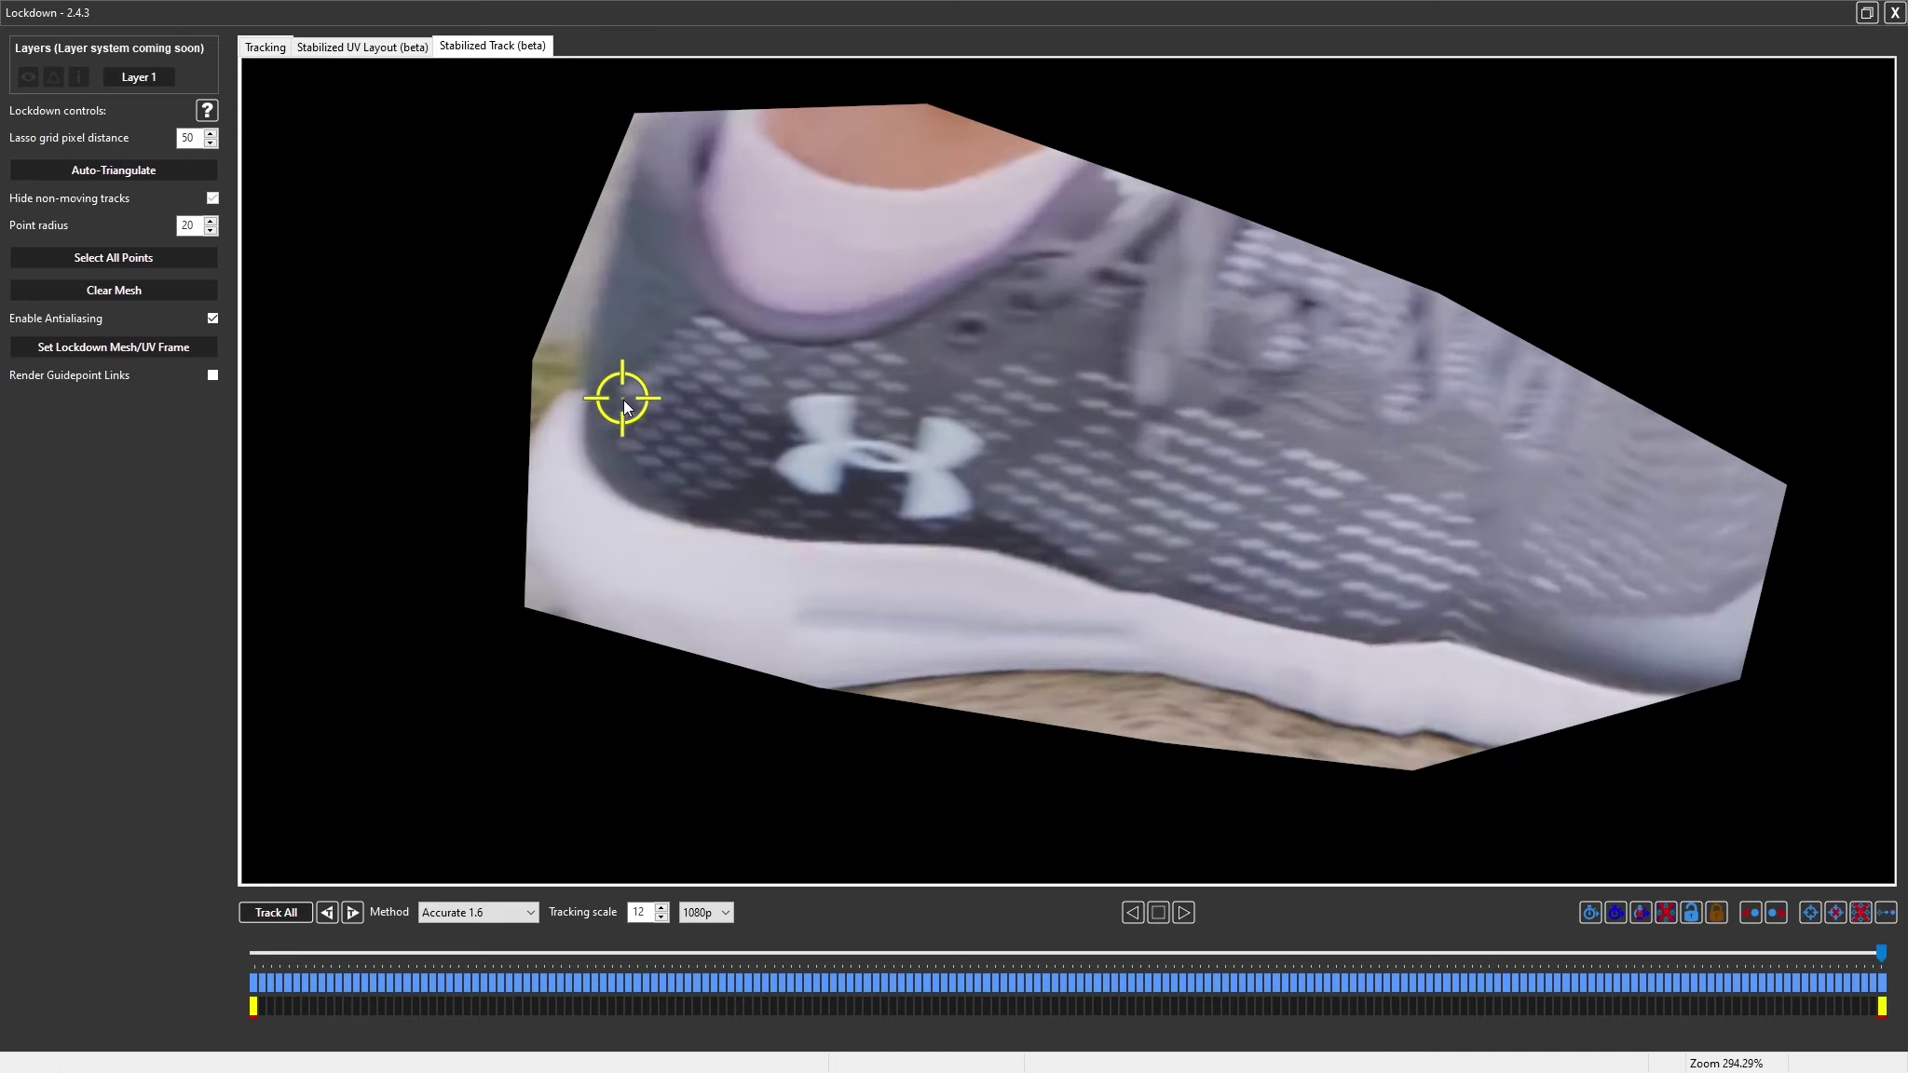
# Track all points and correct the heel detail point onto the same fabric spot near the middle of the clip
pyautogui.click(275, 912)
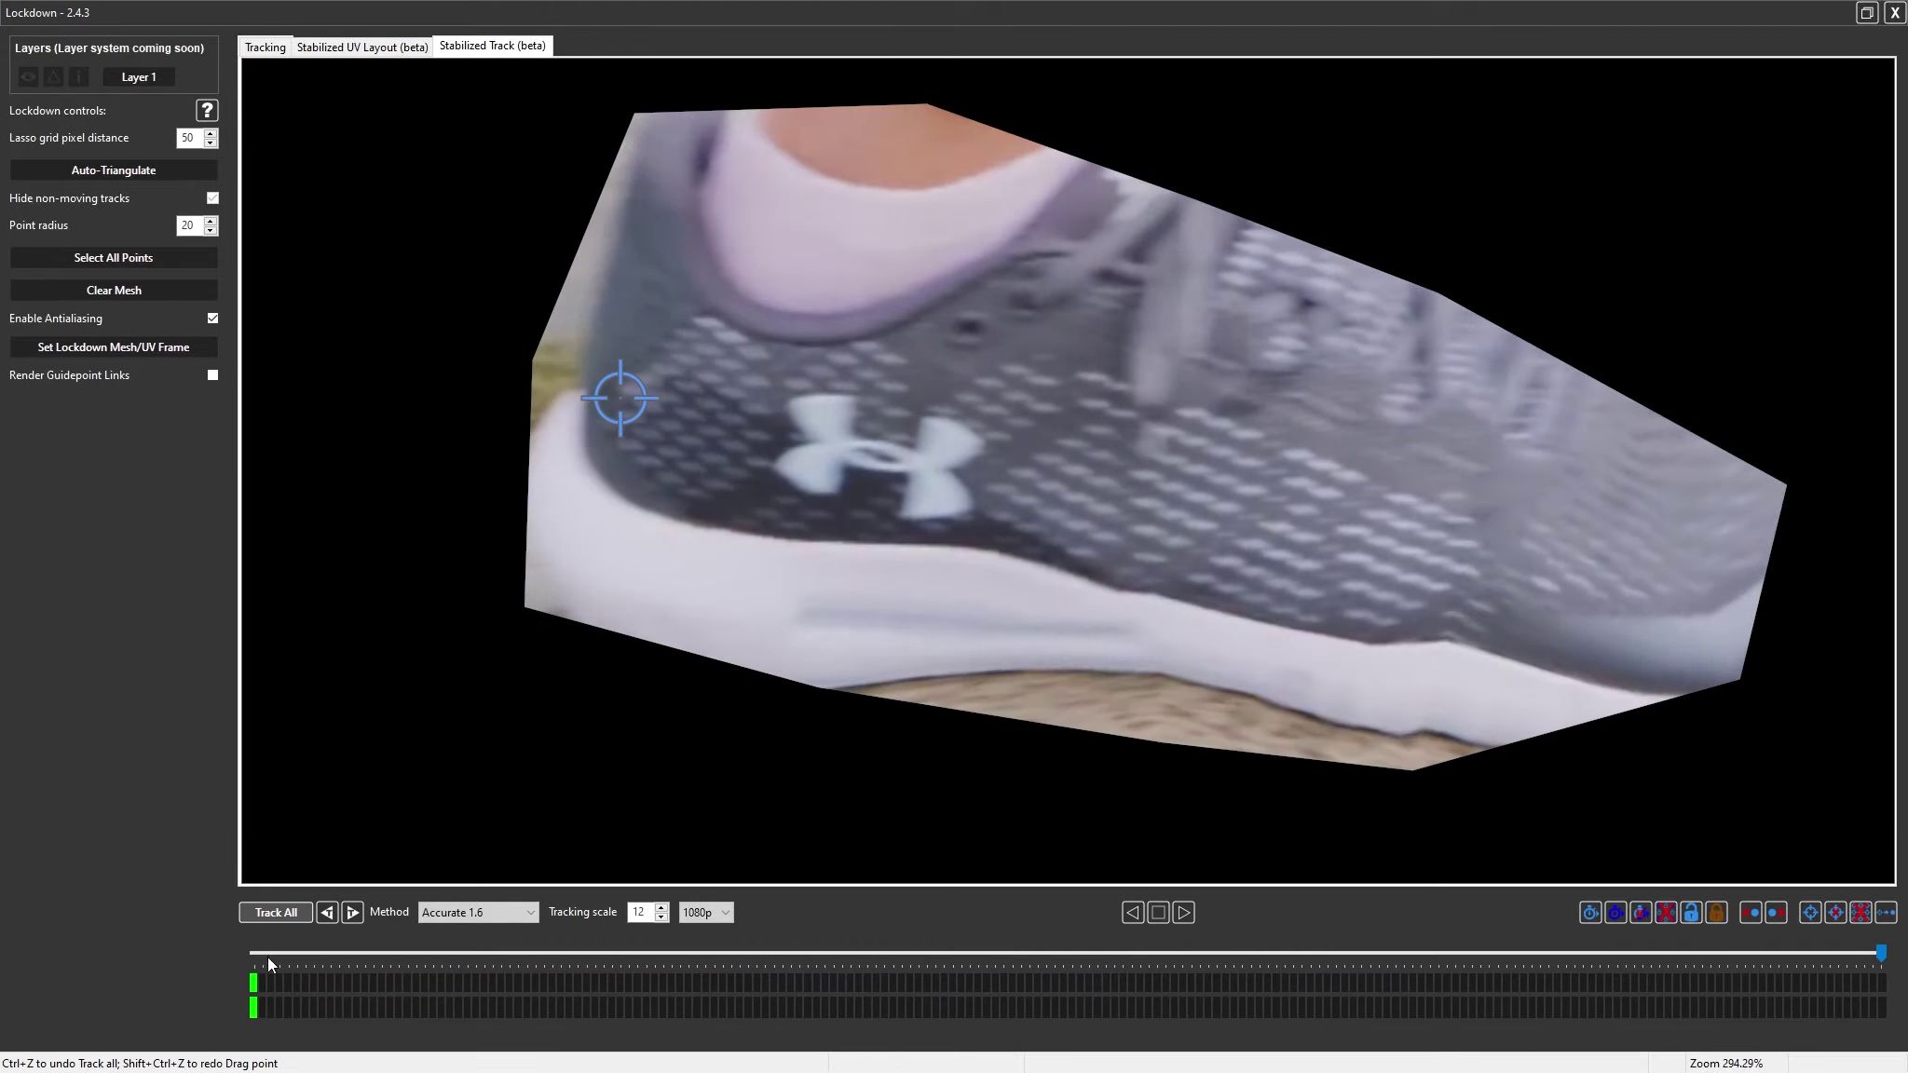
pyautogui.moveTo(249, 952); pyautogui.dragTo(1012, 993)
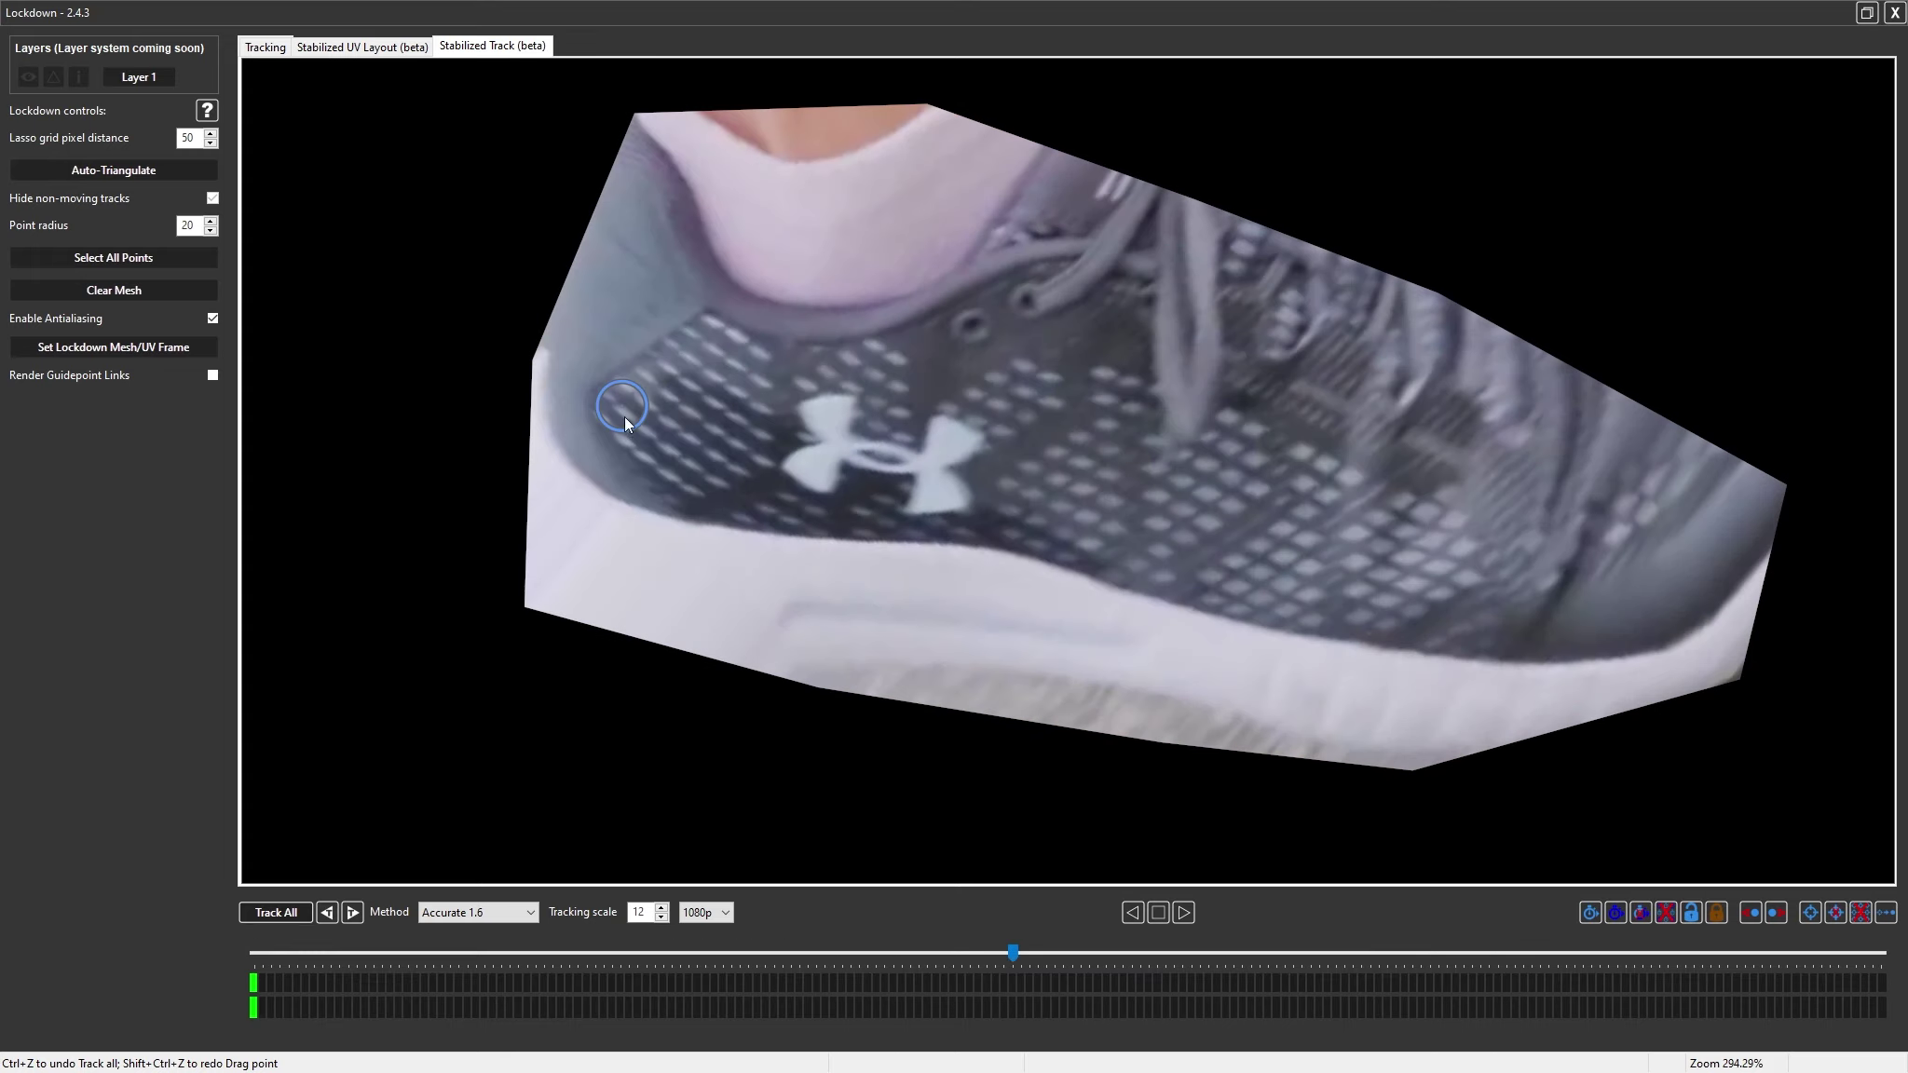
pyautogui.moveTo(622, 415); pyautogui.dragTo(606, 398)
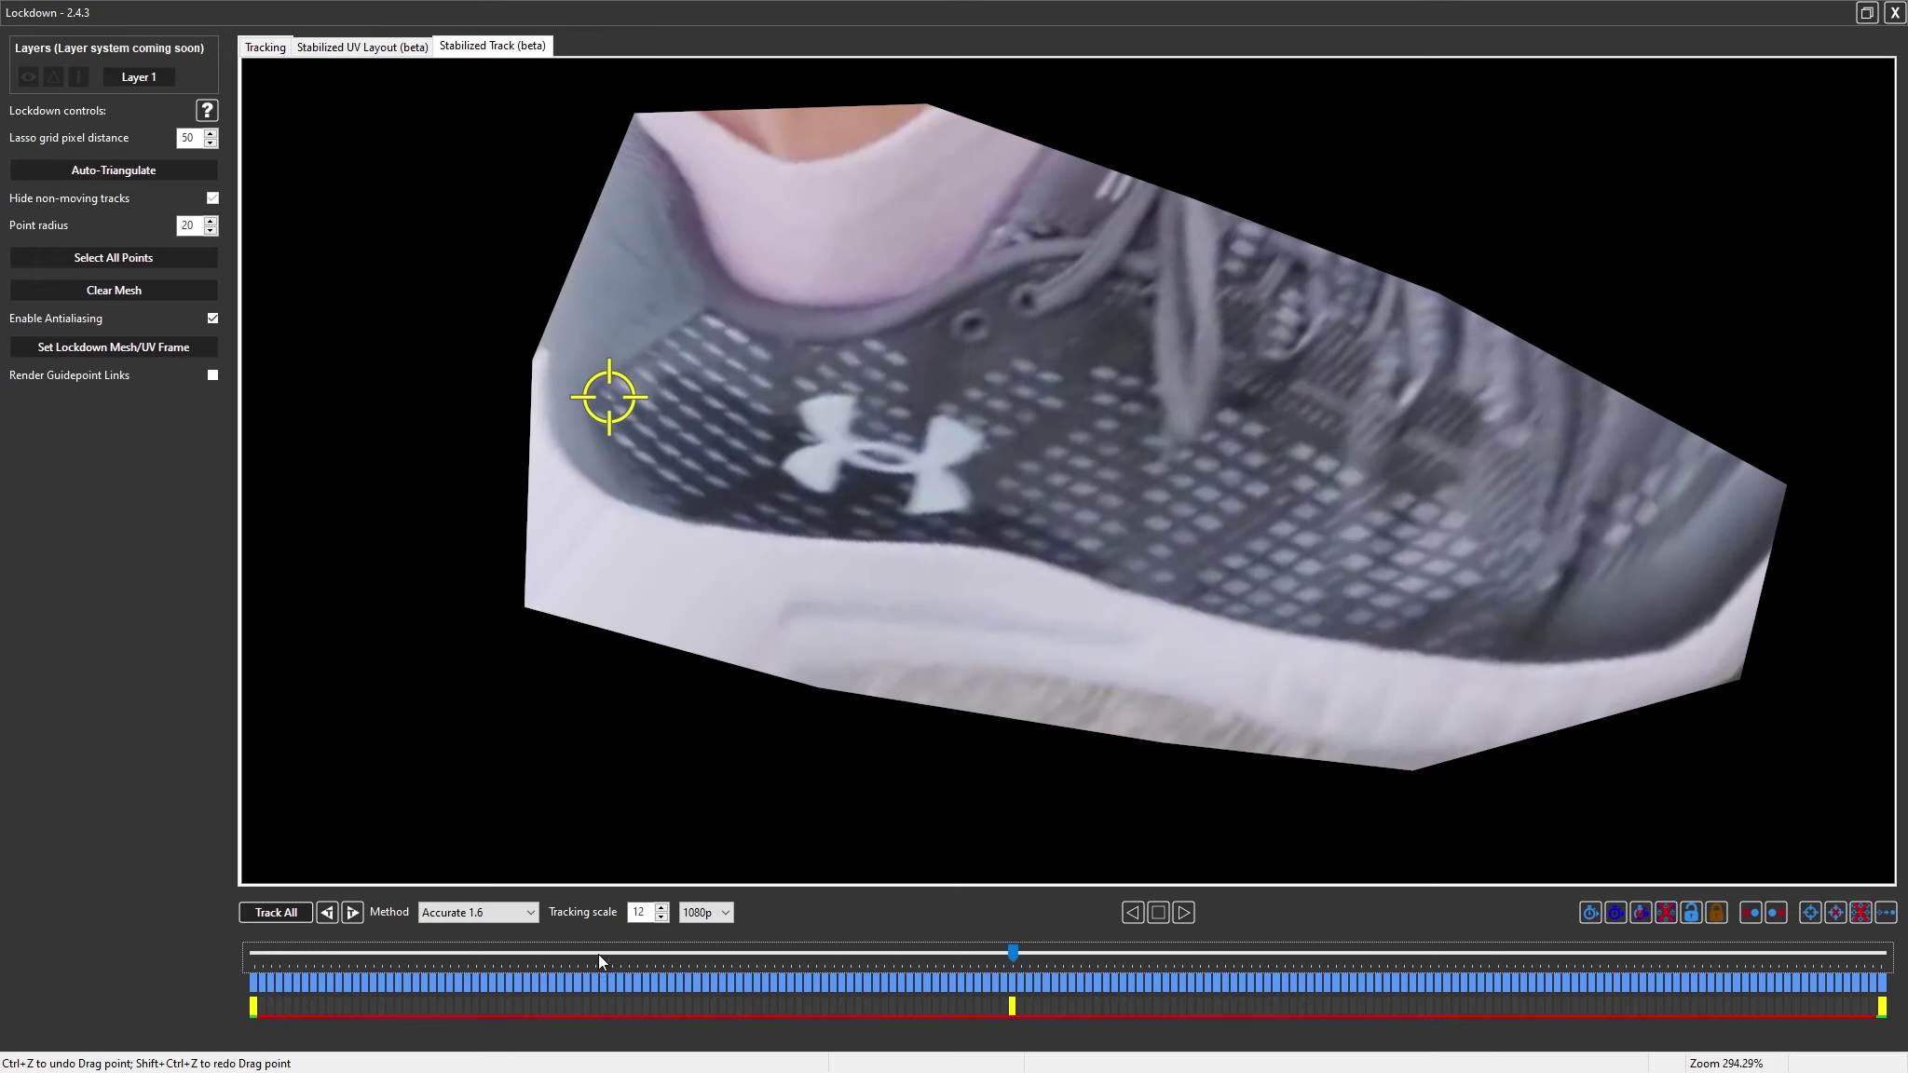
# Correct the heel detail point on frames about a fifth and nine-tenths of the way through the clip, and deselect it
pyautogui.click(611, 950)
pyautogui.moveTo(627, 422); pyautogui.dragTo(617, 394)
pyautogui.click(1463, 953)
pyautogui.moveTo(1466, 953); pyautogui.dragTo(1720, 954)
pyautogui.moveTo(611, 411); pyautogui.dragTo(617, 406)
pyautogui.click(417, 953)
pyautogui.click(1217, 953)
pyautogui.click(763, 466)
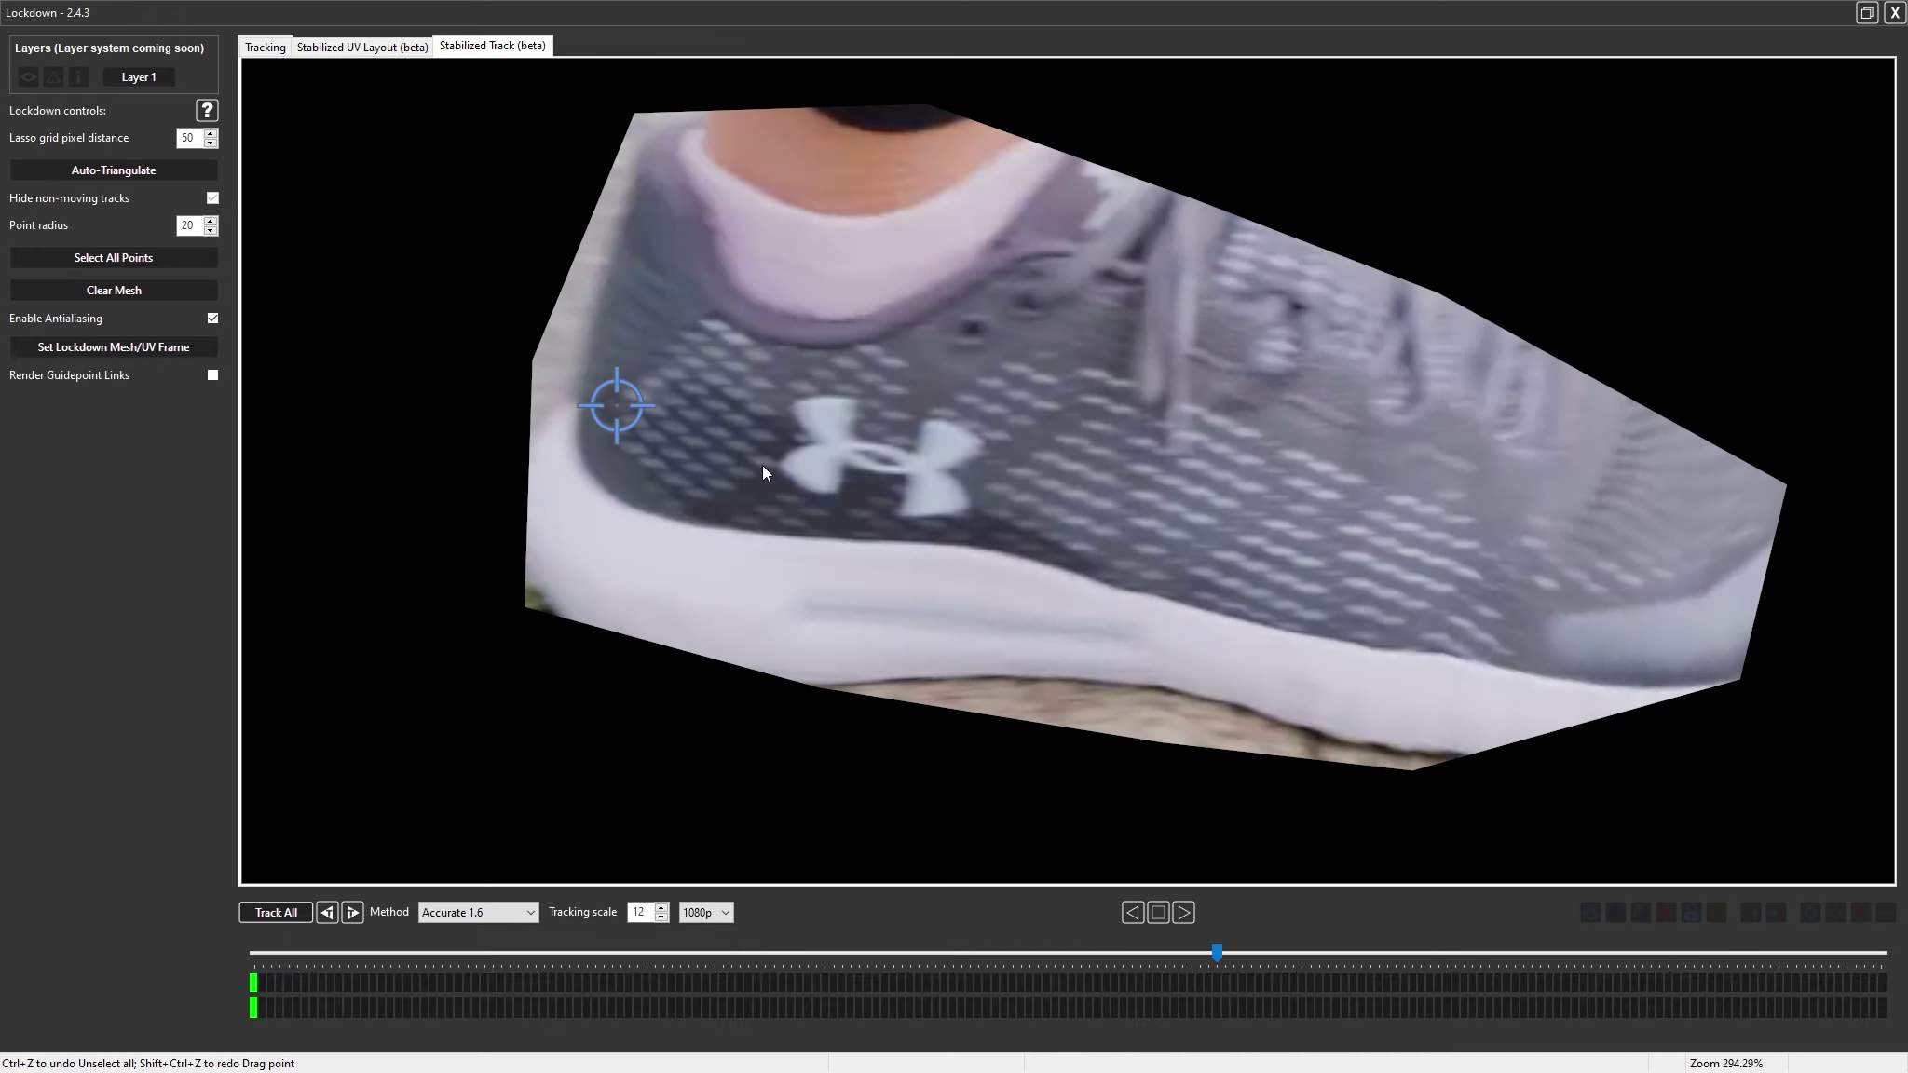
# Clear and auto-triangulate the mesh on the first frame in the tracking view so it includes the heel detail point
pyautogui.click(259, 45)
pyautogui.scroll(-3, 405, 395)
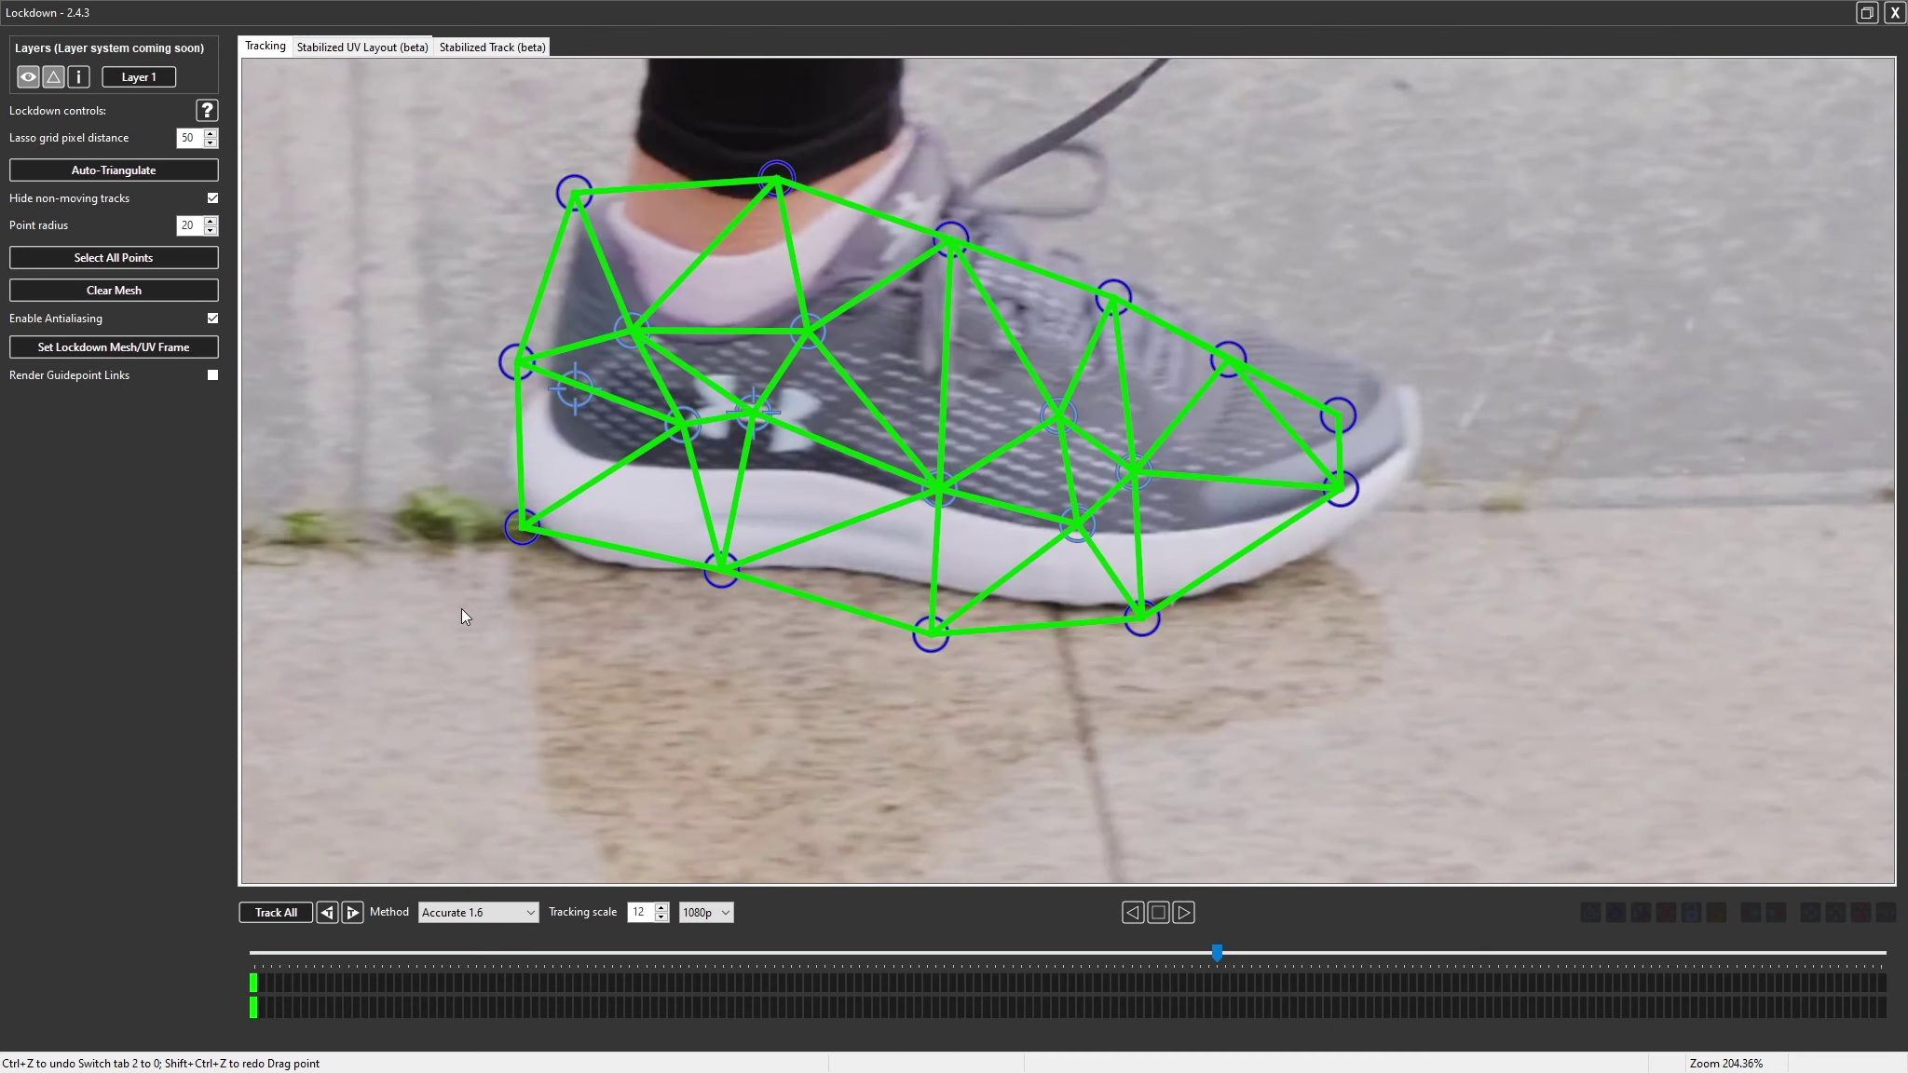
pyautogui.click(251, 953)
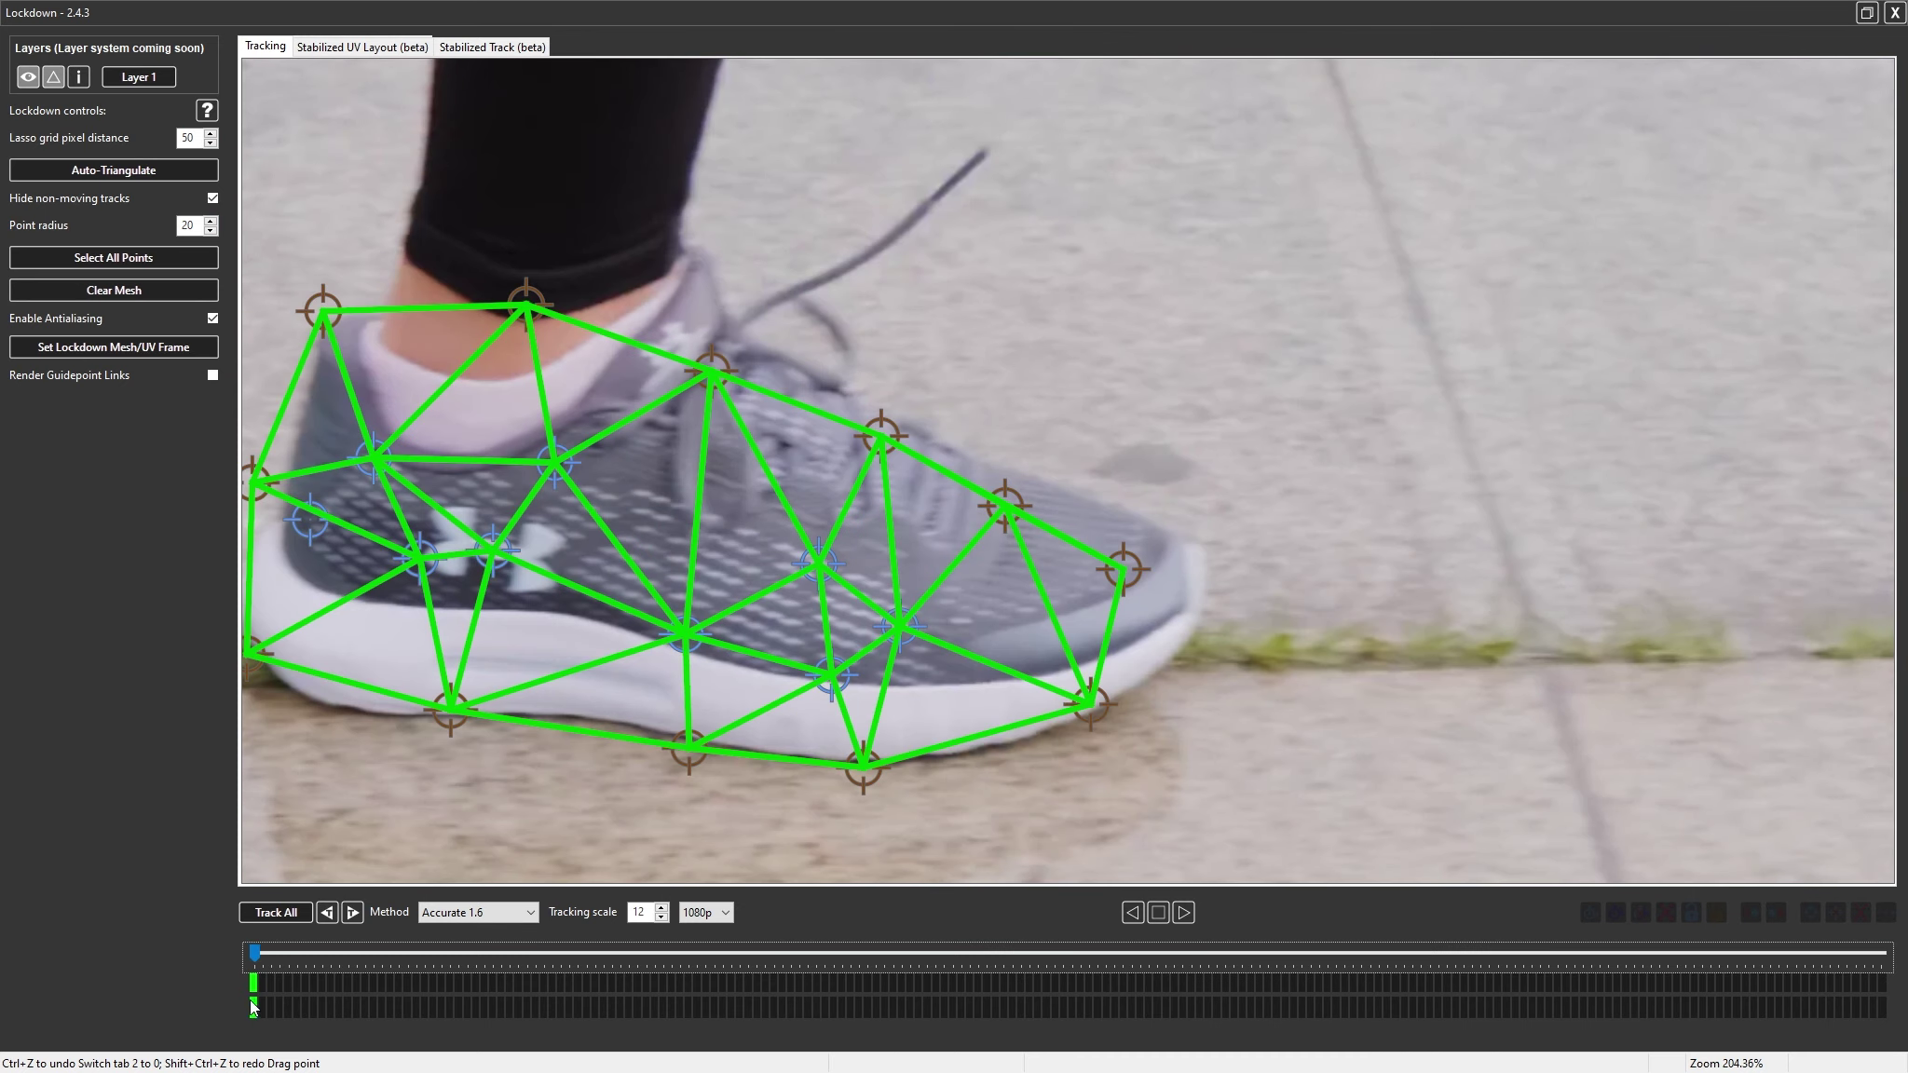
pyautogui.moveTo(467, 557); pyautogui.dragTo(838, 501)
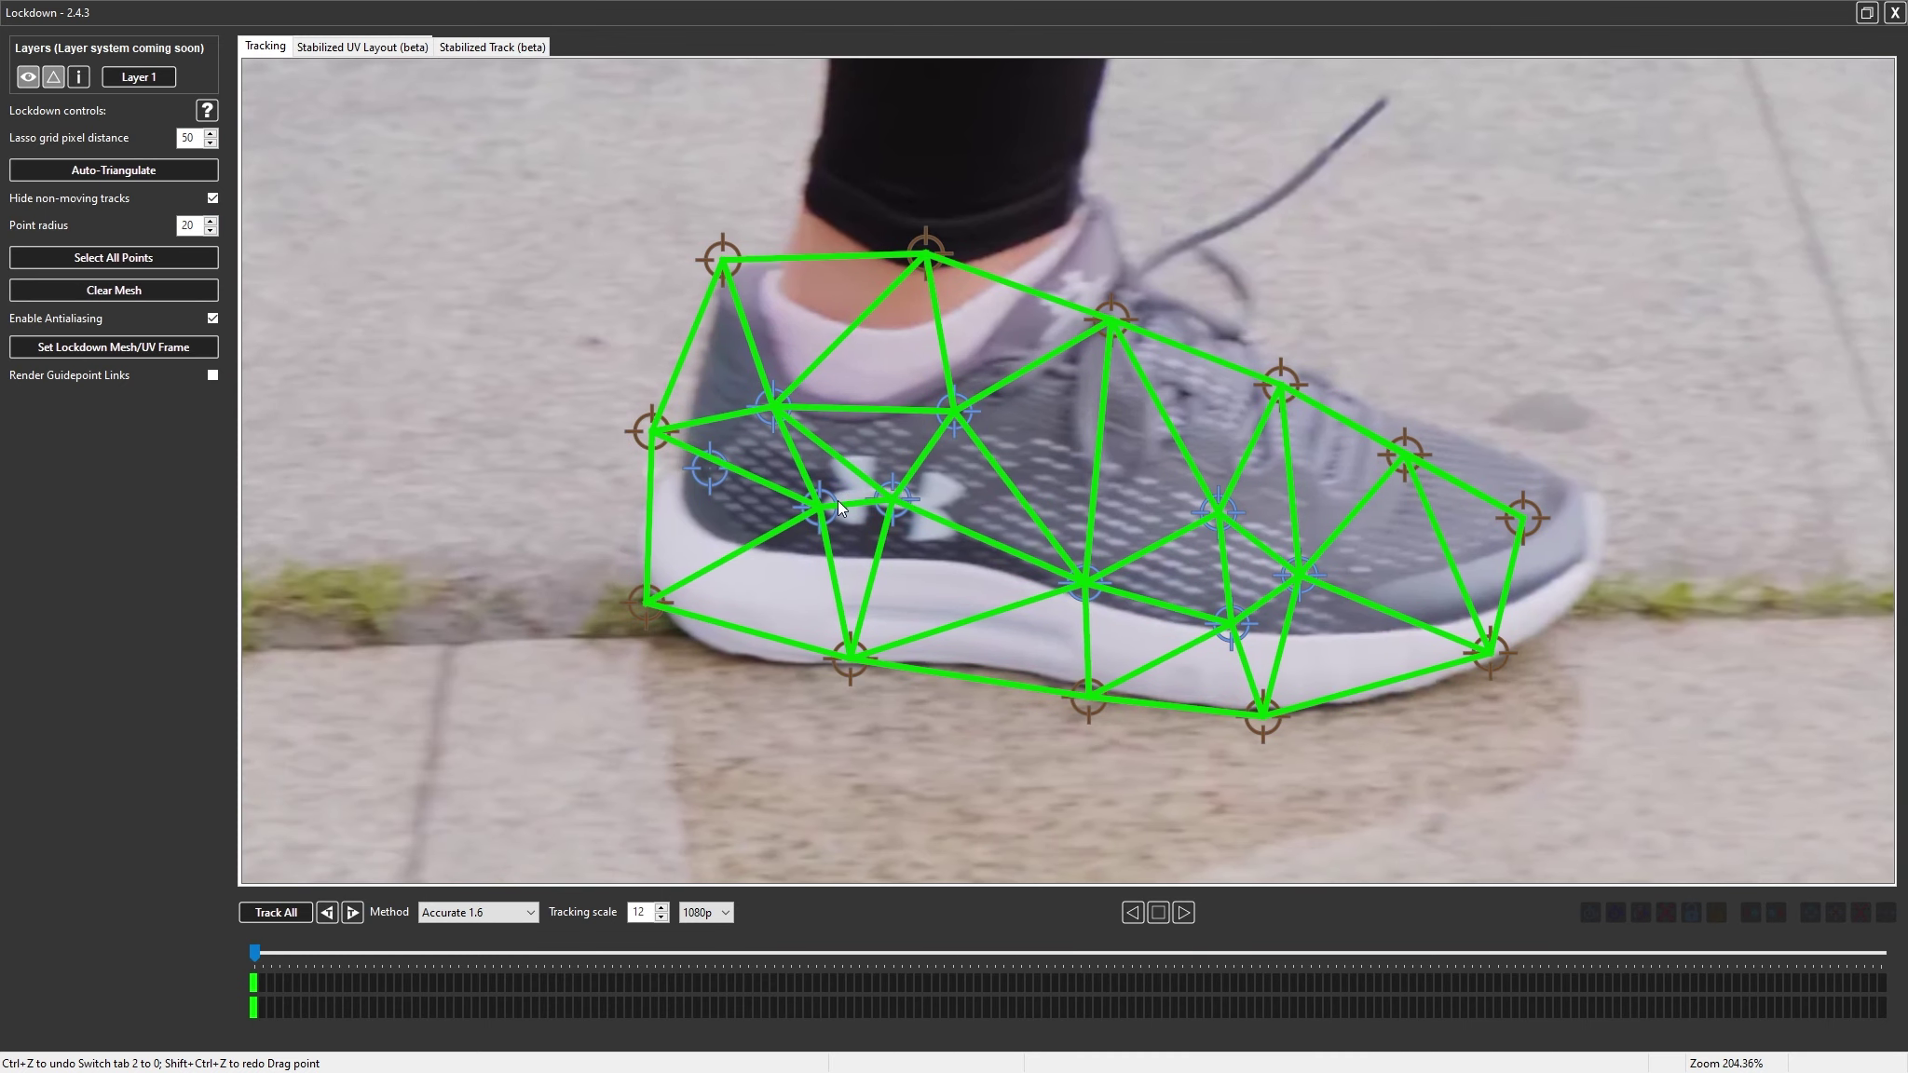
pyautogui.click(116, 291)
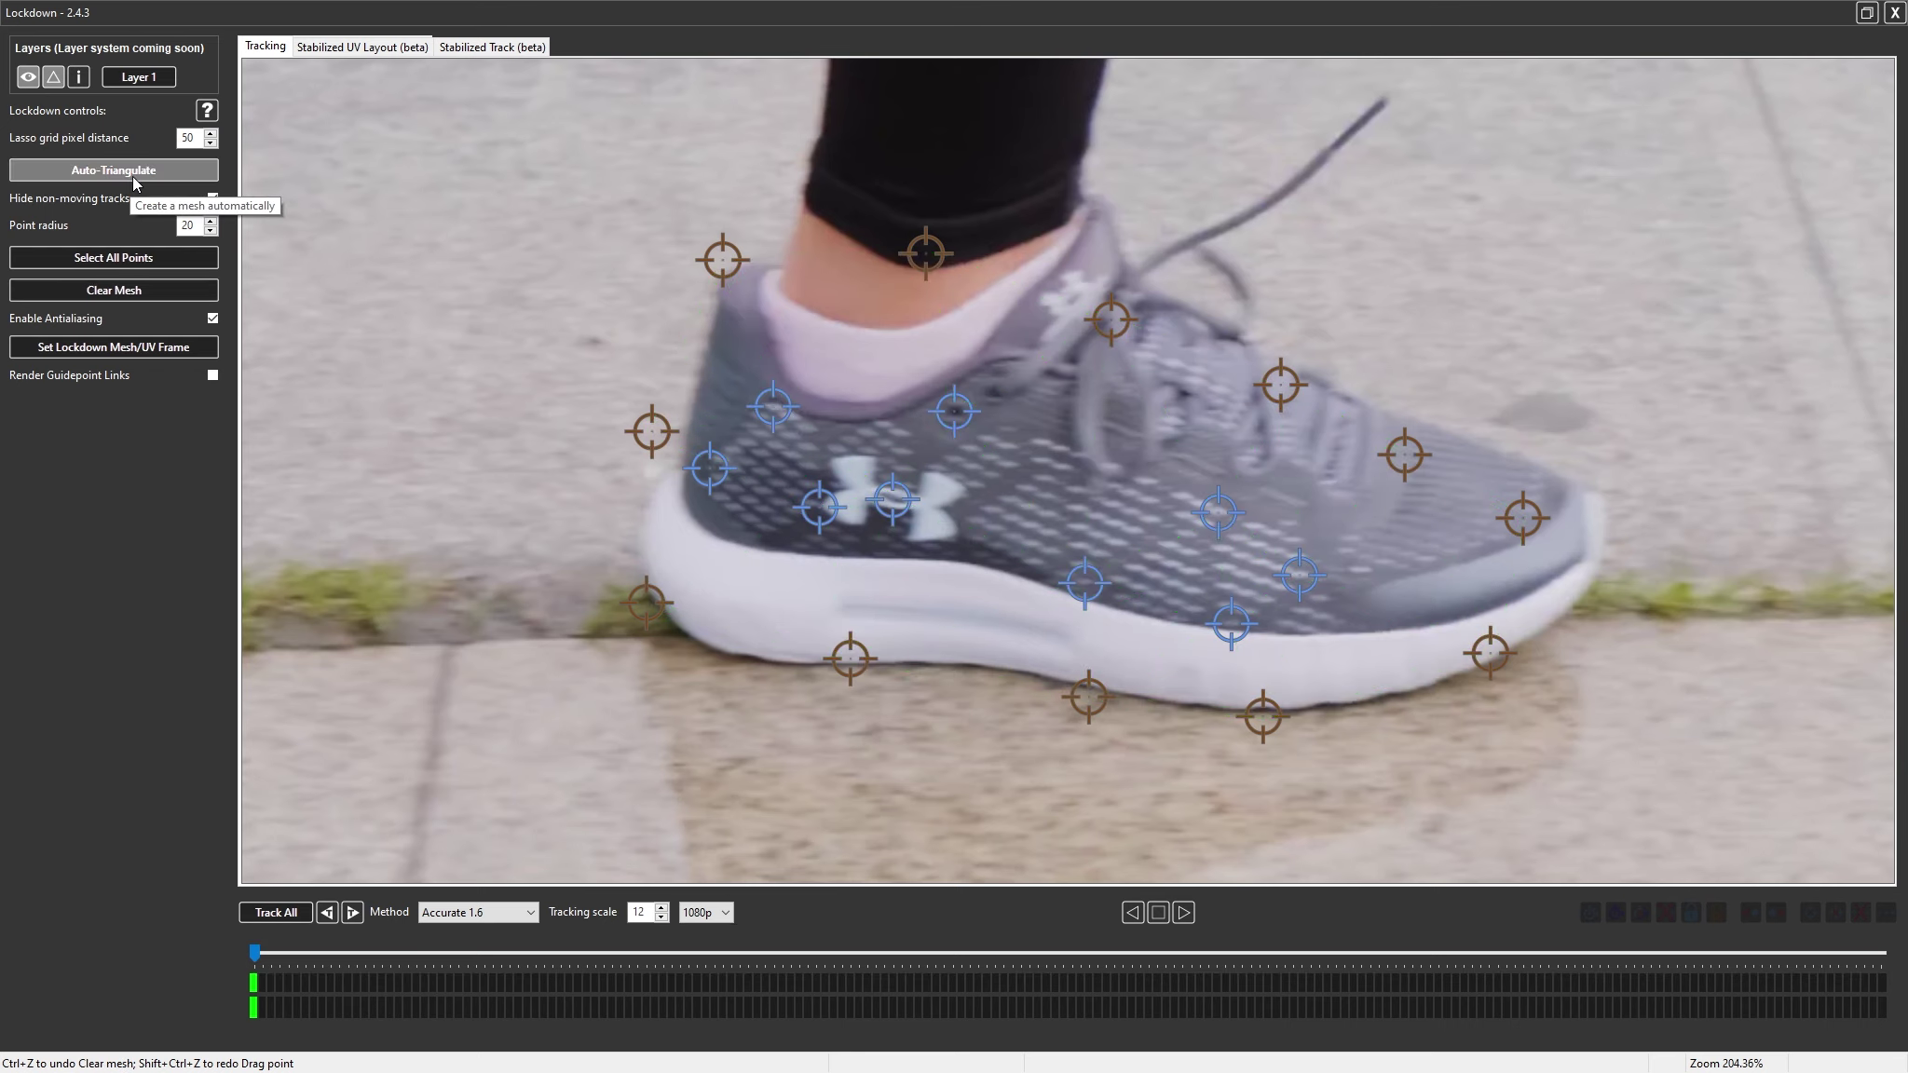
pyautogui.click(132, 176)
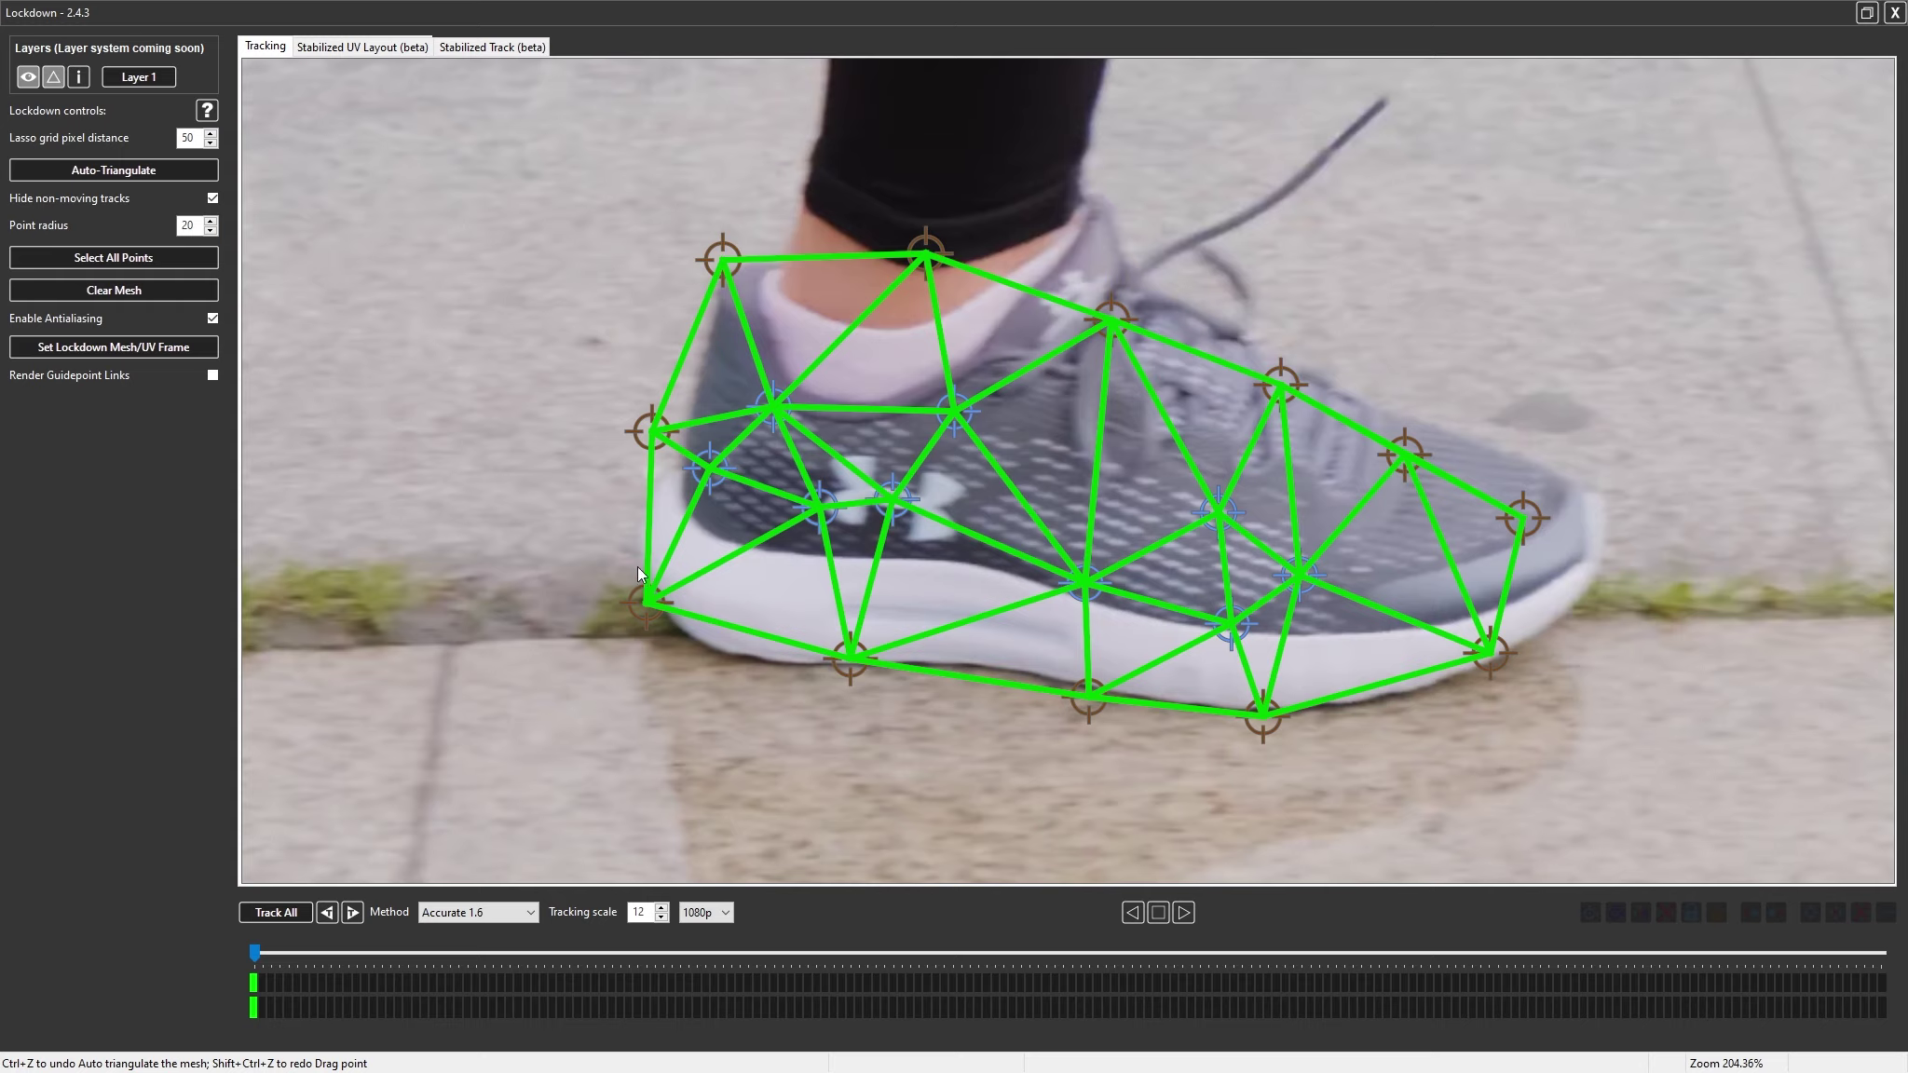
# Delete the outer expansion points around the shoe and connect the detail points below the eyelets and the laces with a mesh edge
pyautogui.moveTo(638, 567)
pyautogui.mouseDown()
pyautogui.moveTo(1237, 666)
pyautogui.moveTo(1408, 634)
pyautogui.moveTo(1137, 860)
pyautogui.moveTo(464, 683)
pyautogui.mouseUp()
pyautogui.moveTo(745, 378)
pyautogui.mouseDown()
pyautogui.moveTo(806, 272)
pyautogui.moveTo(615, 214)
pyautogui.mouseUp()
pyautogui.moveTo(827, 234)
pyautogui.mouseDown()
pyautogui.moveTo(1612, 552)
pyautogui.moveTo(792, 162)
pyautogui.moveTo(851, 200)
pyautogui.mouseUp()
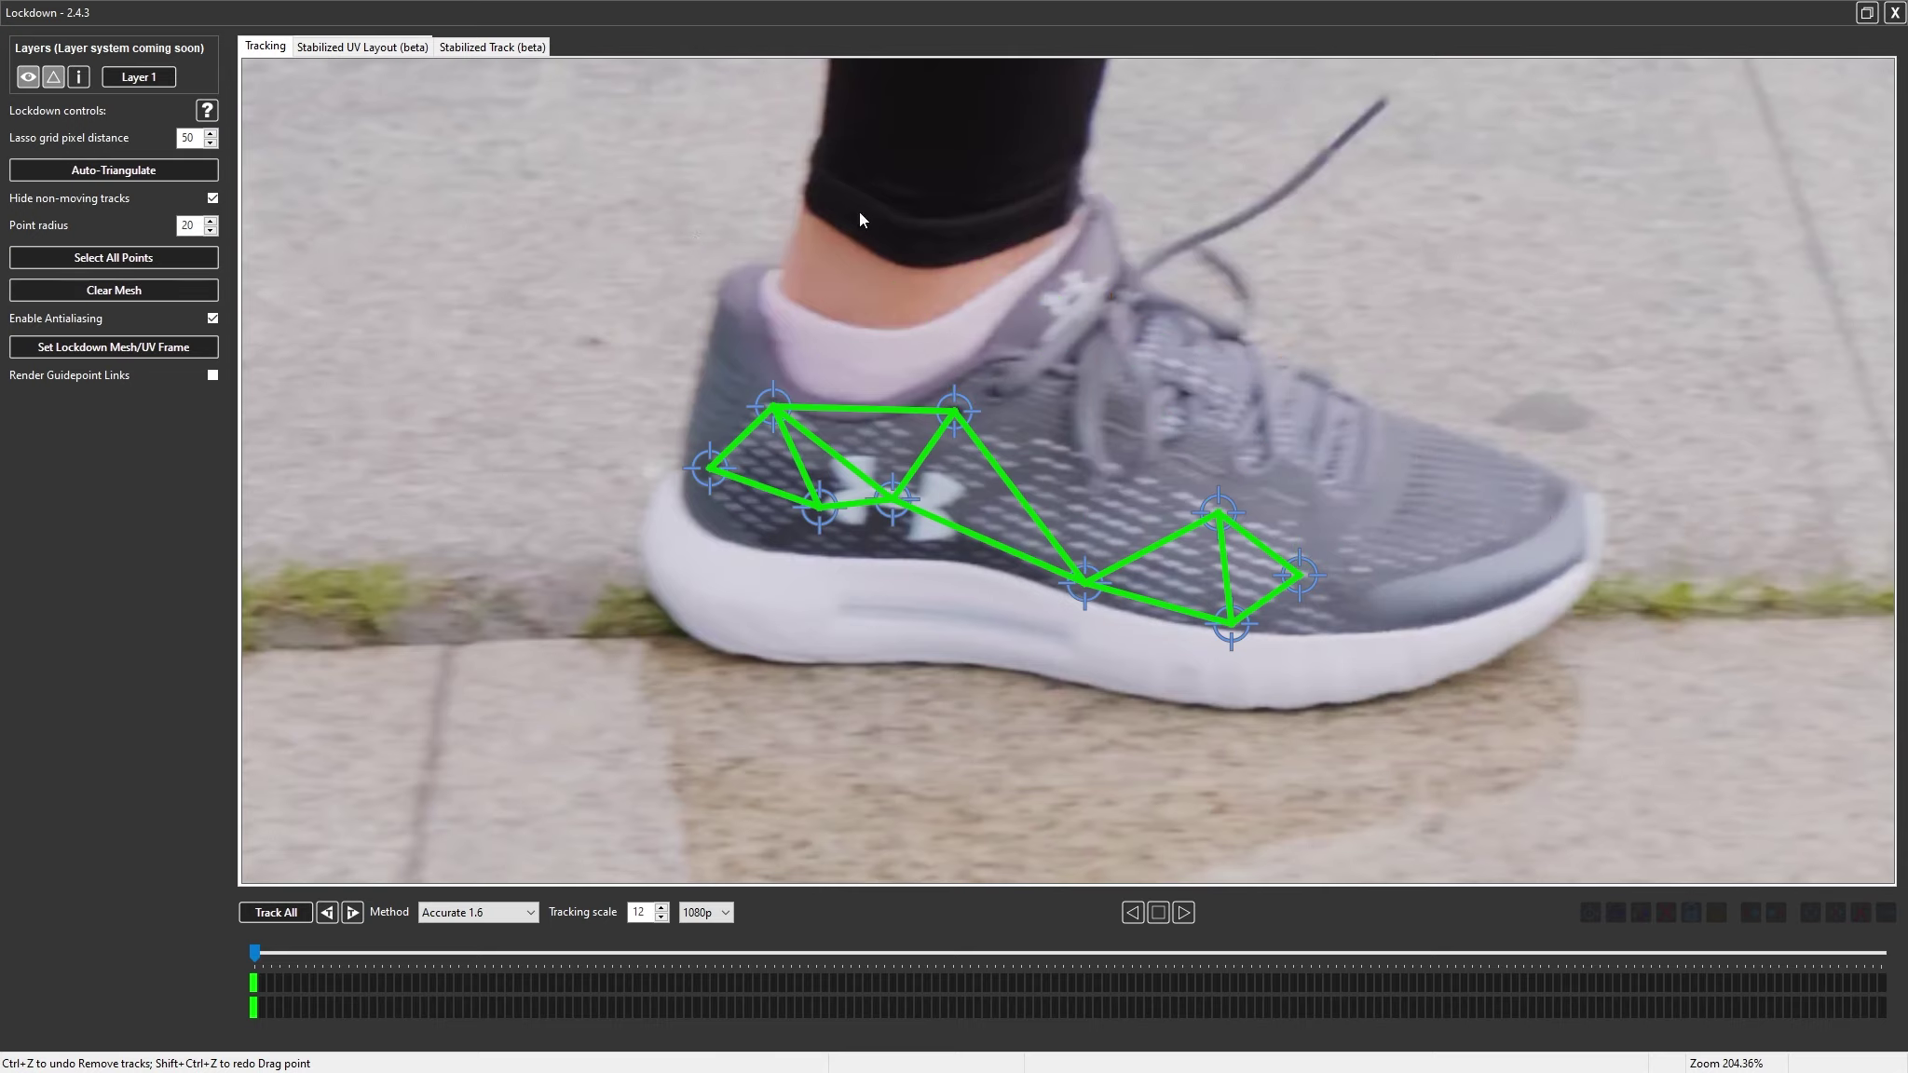
pyautogui.click(1218, 512)
pyautogui.click(956, 412)
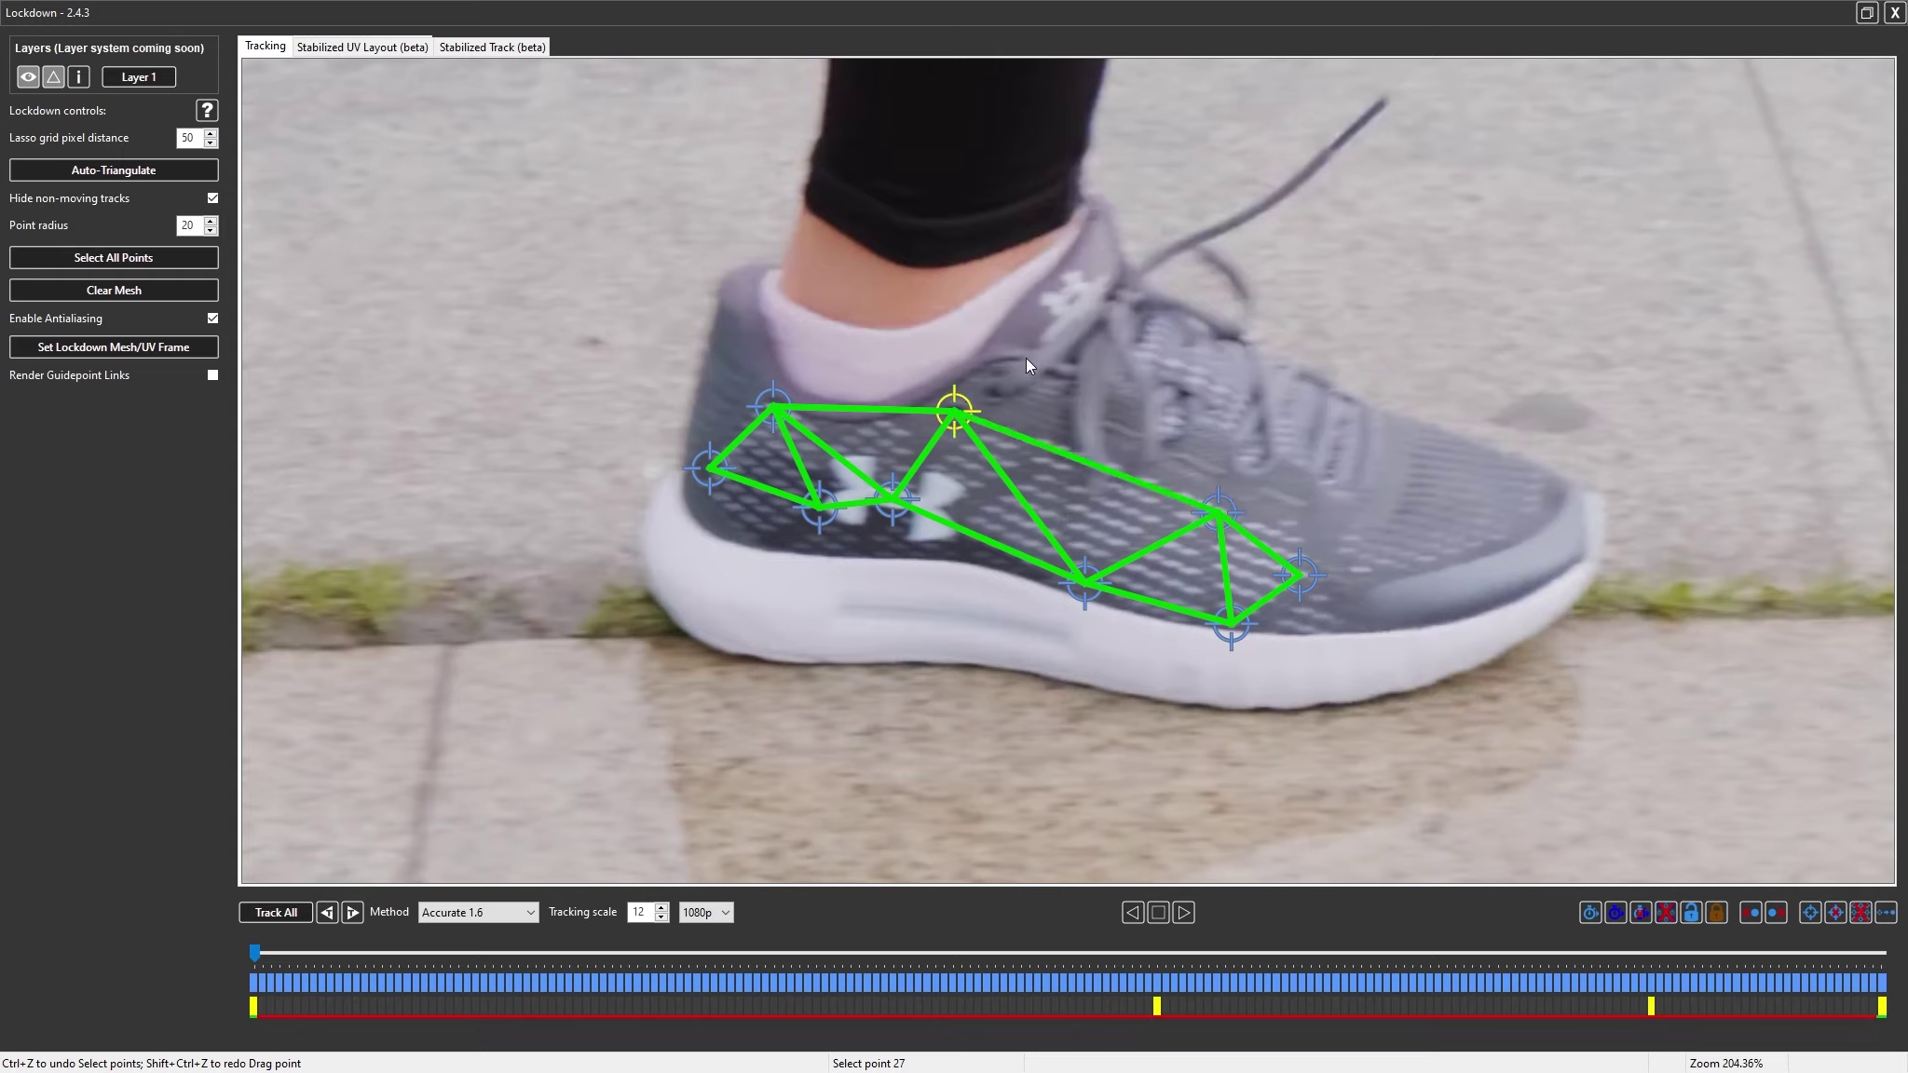
pyautogui.click(1026, 364)
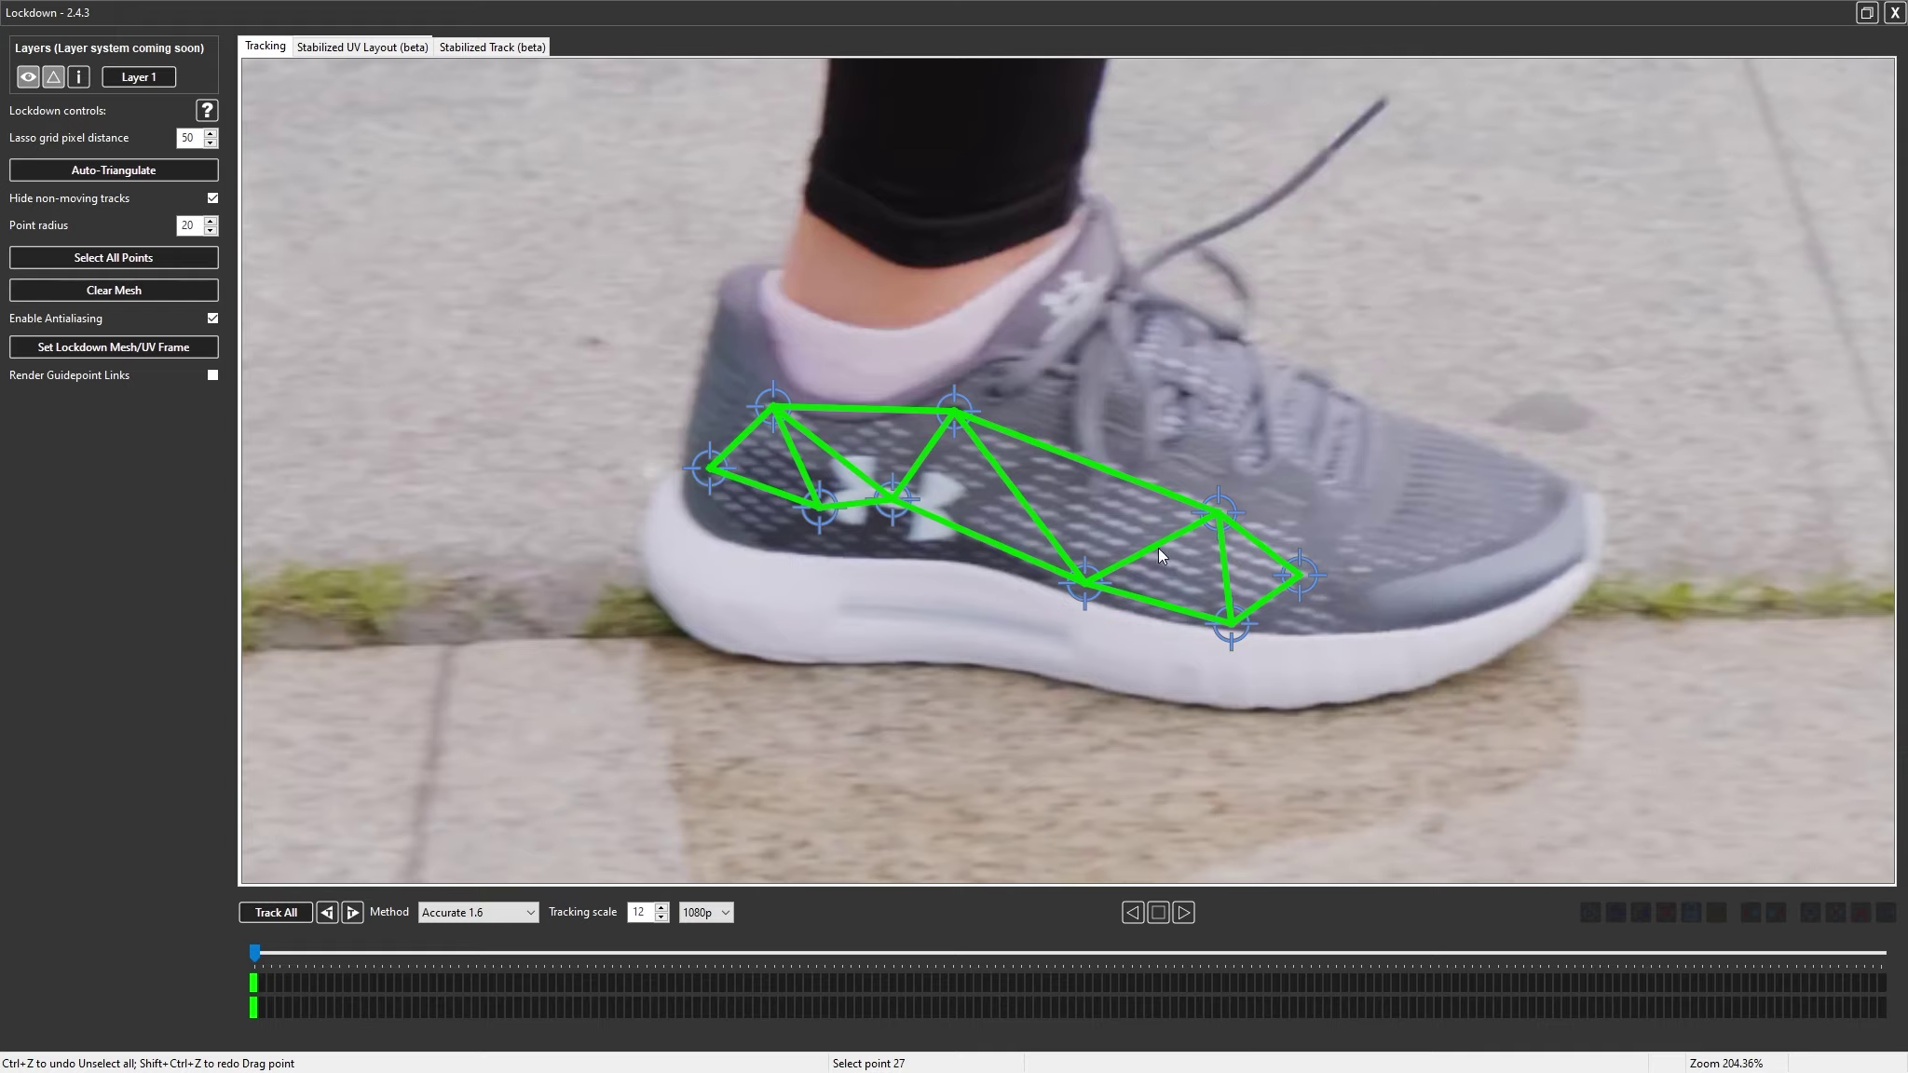
# Examine the reduced mesh in the stabilized track view by scrubbing the clip, and return to the tracking view
pyautogui.click(509, 51)
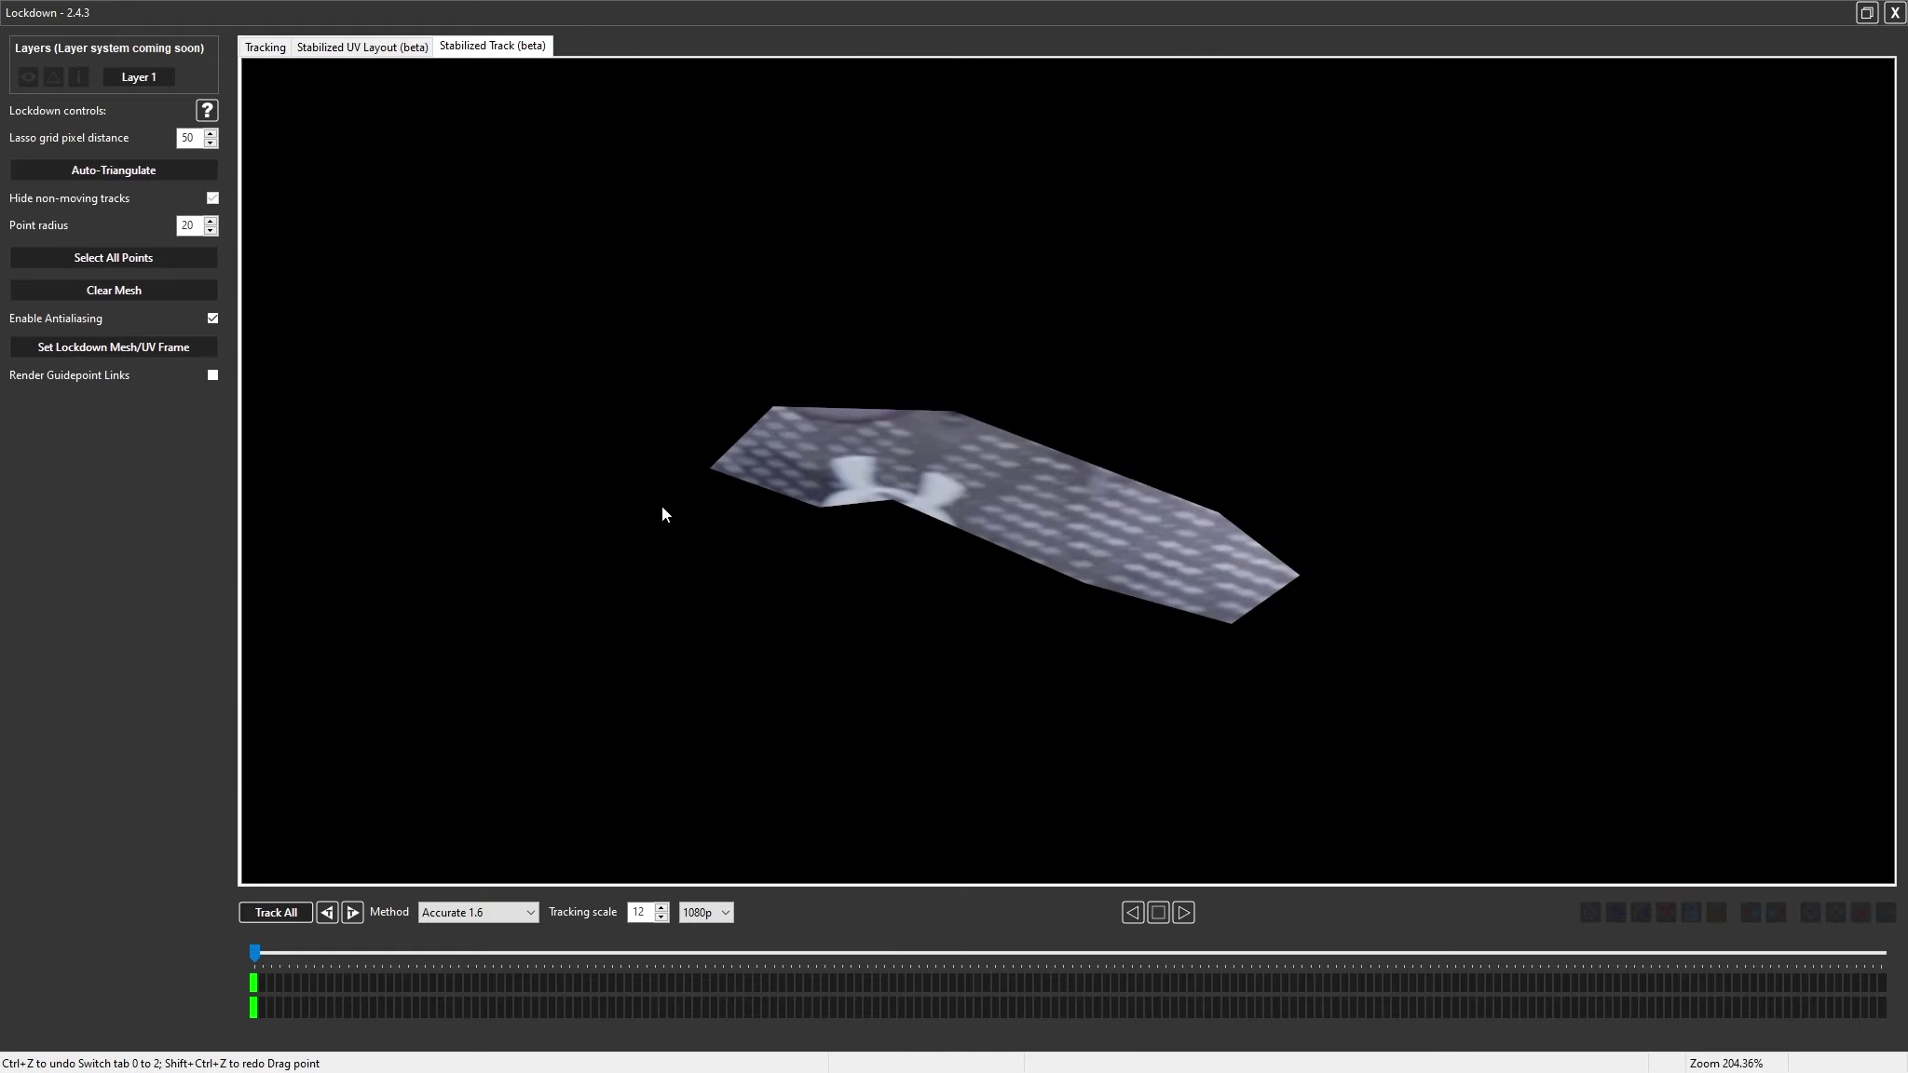
pyautogui.moveTo(258, 954); pyautogui.dragTo(176, 923)
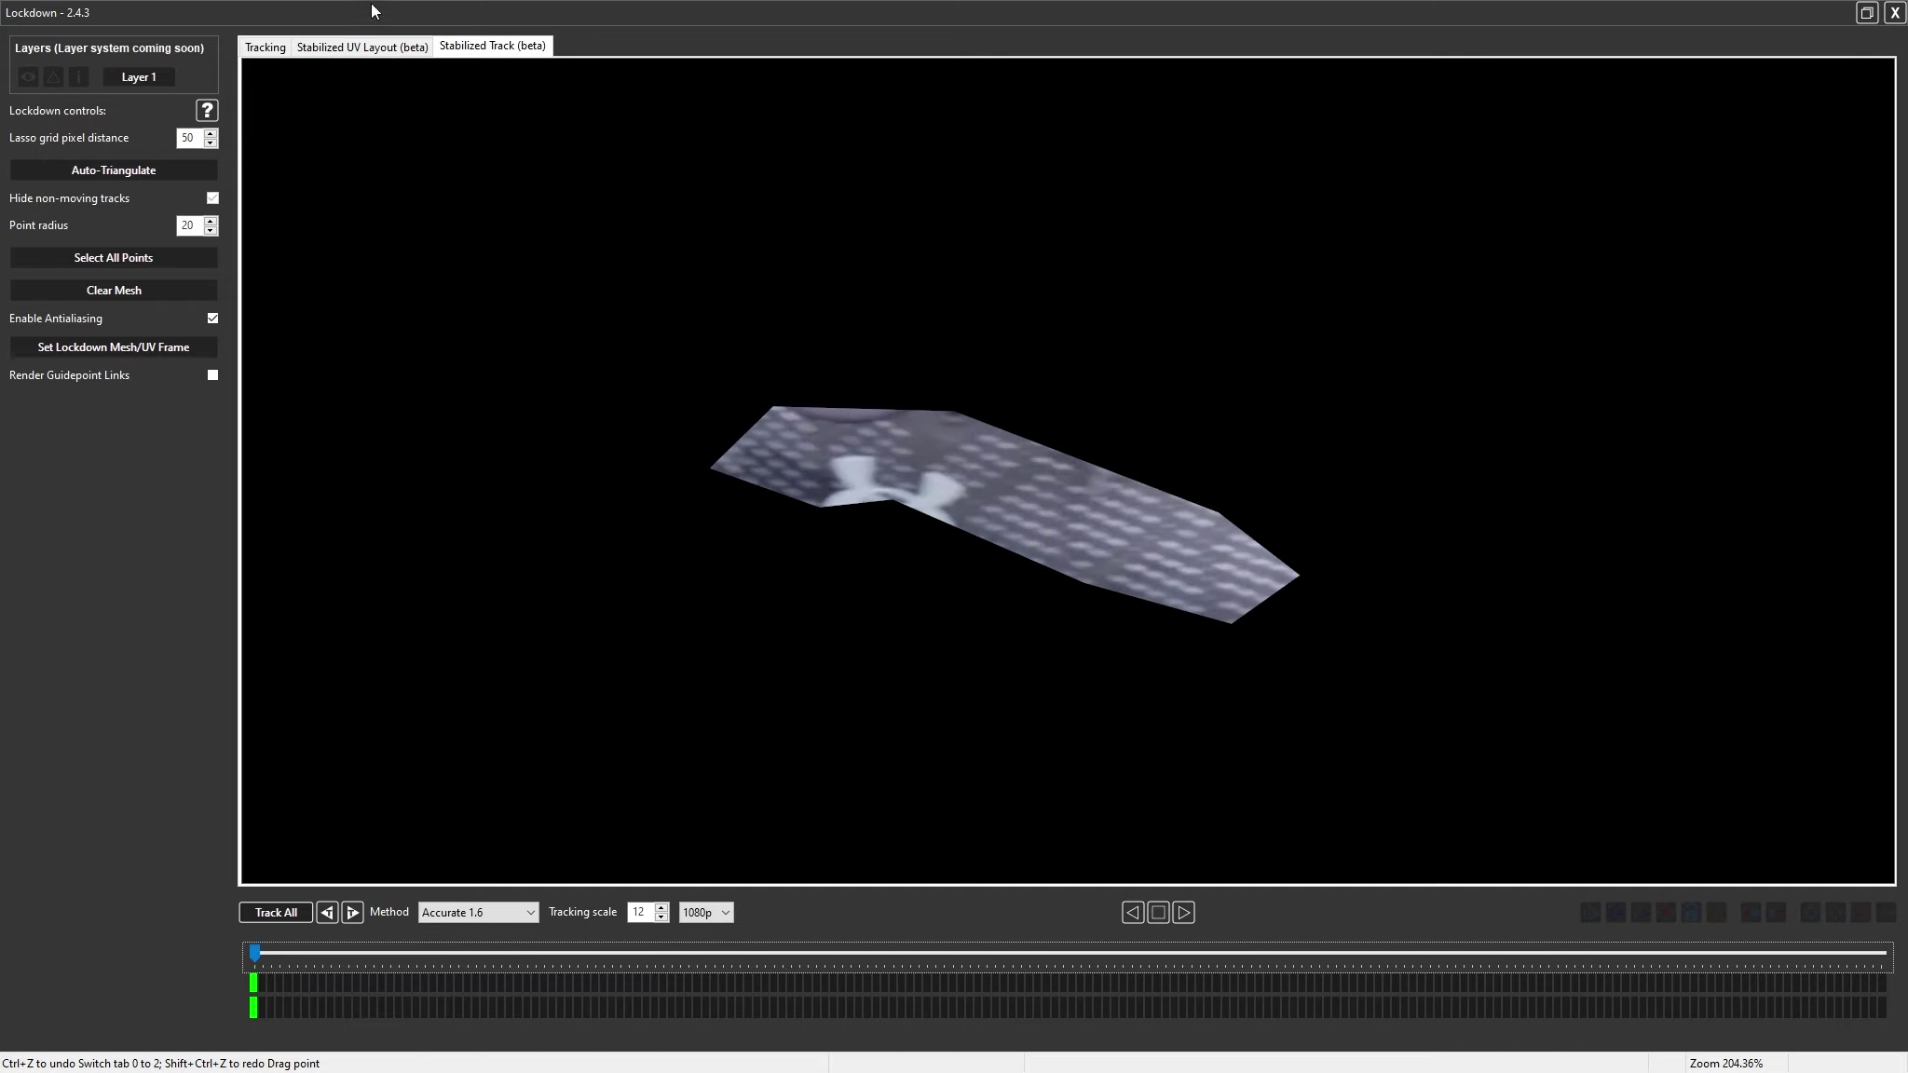
pyautogui.click(271, 46)
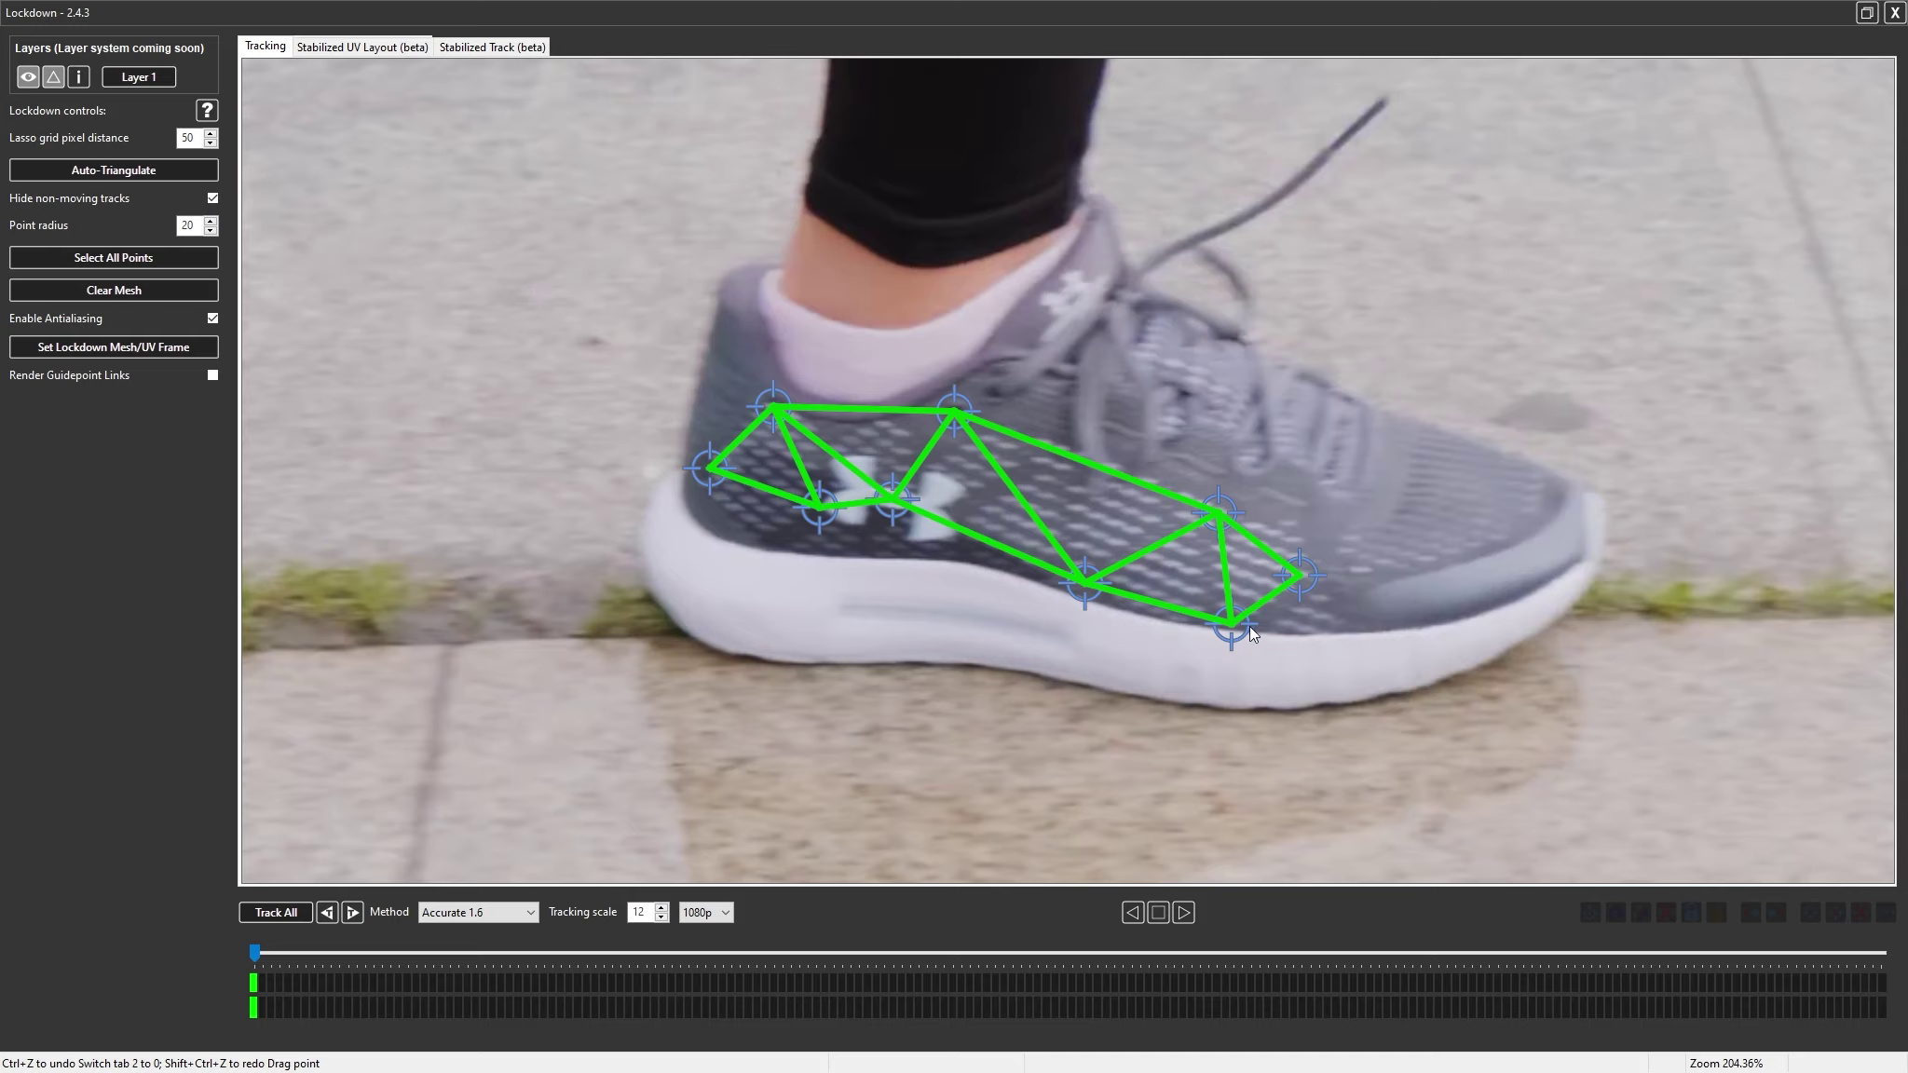
# Place a ring of expansion points closely around the detail points on the shoe and switch to two points interpolation
pyautogui.click(1374, 629)
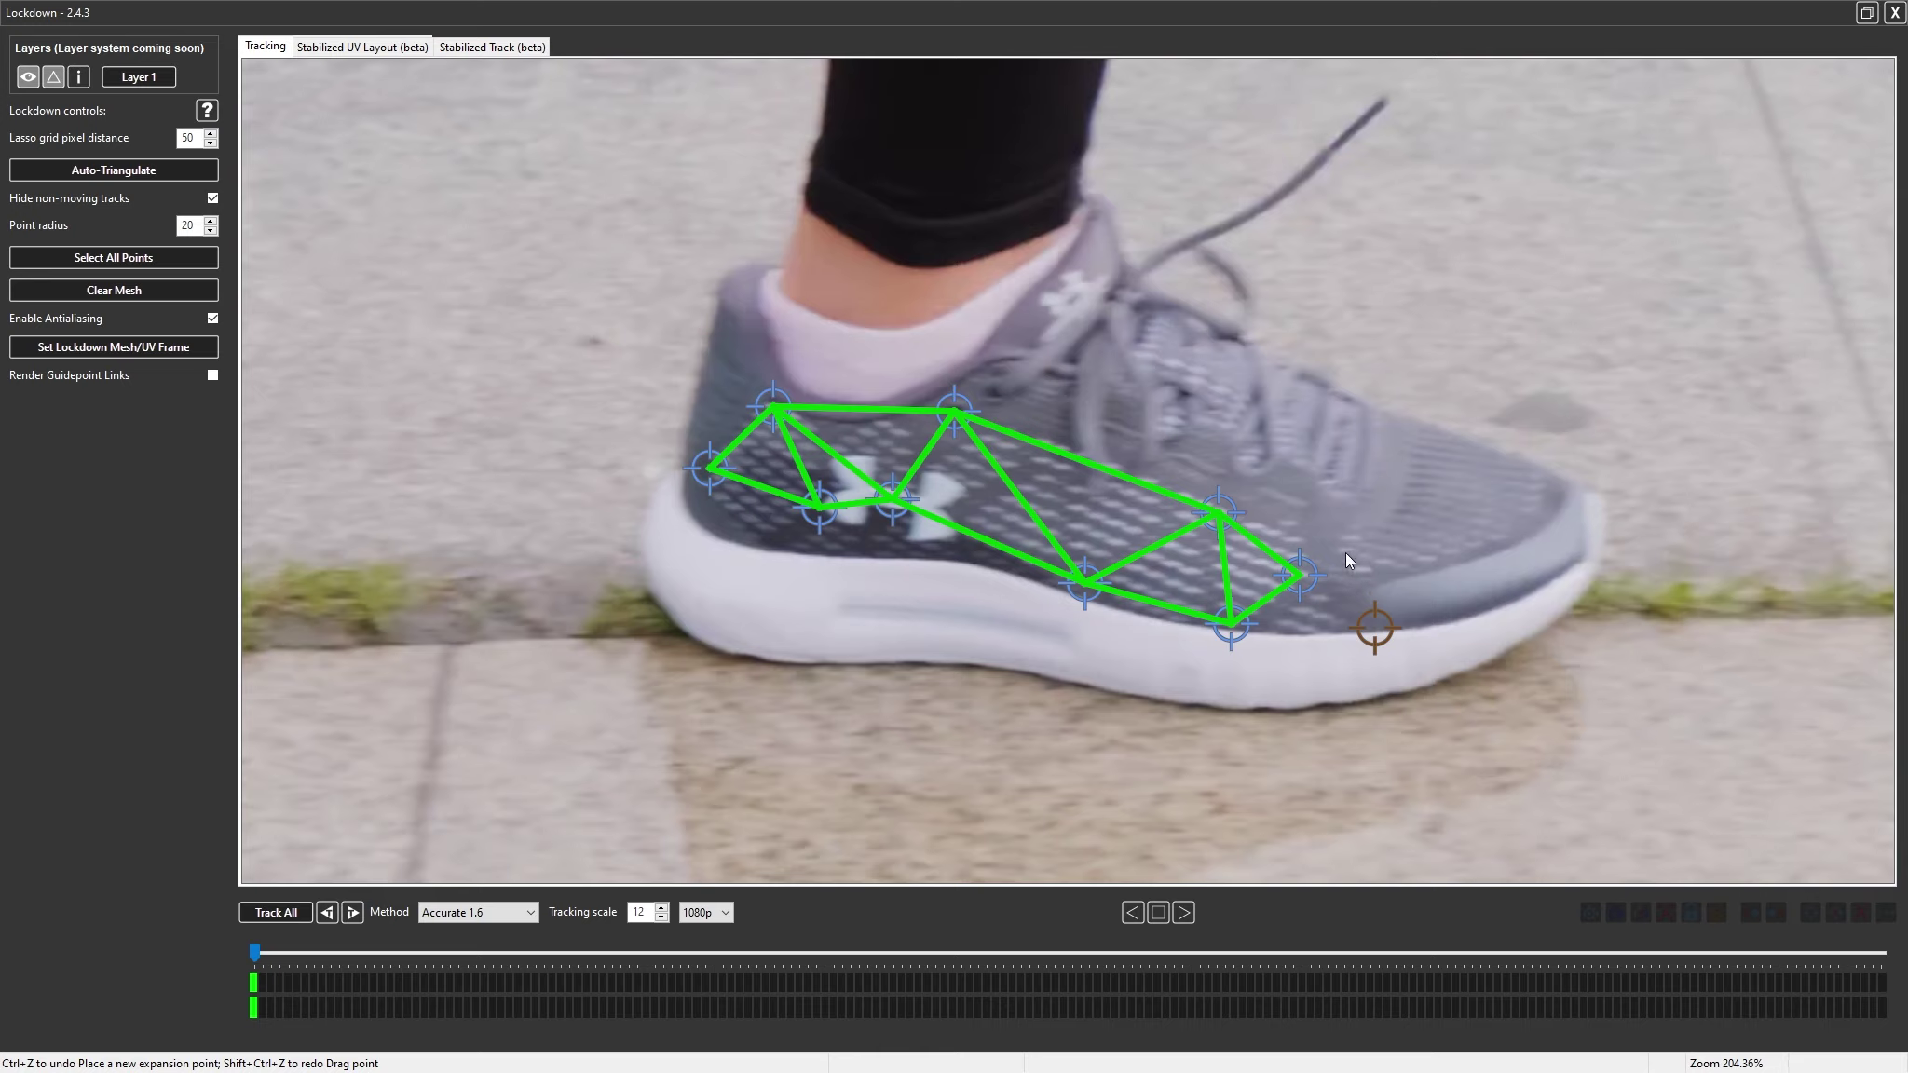
pyautogui.click(1165, 442)
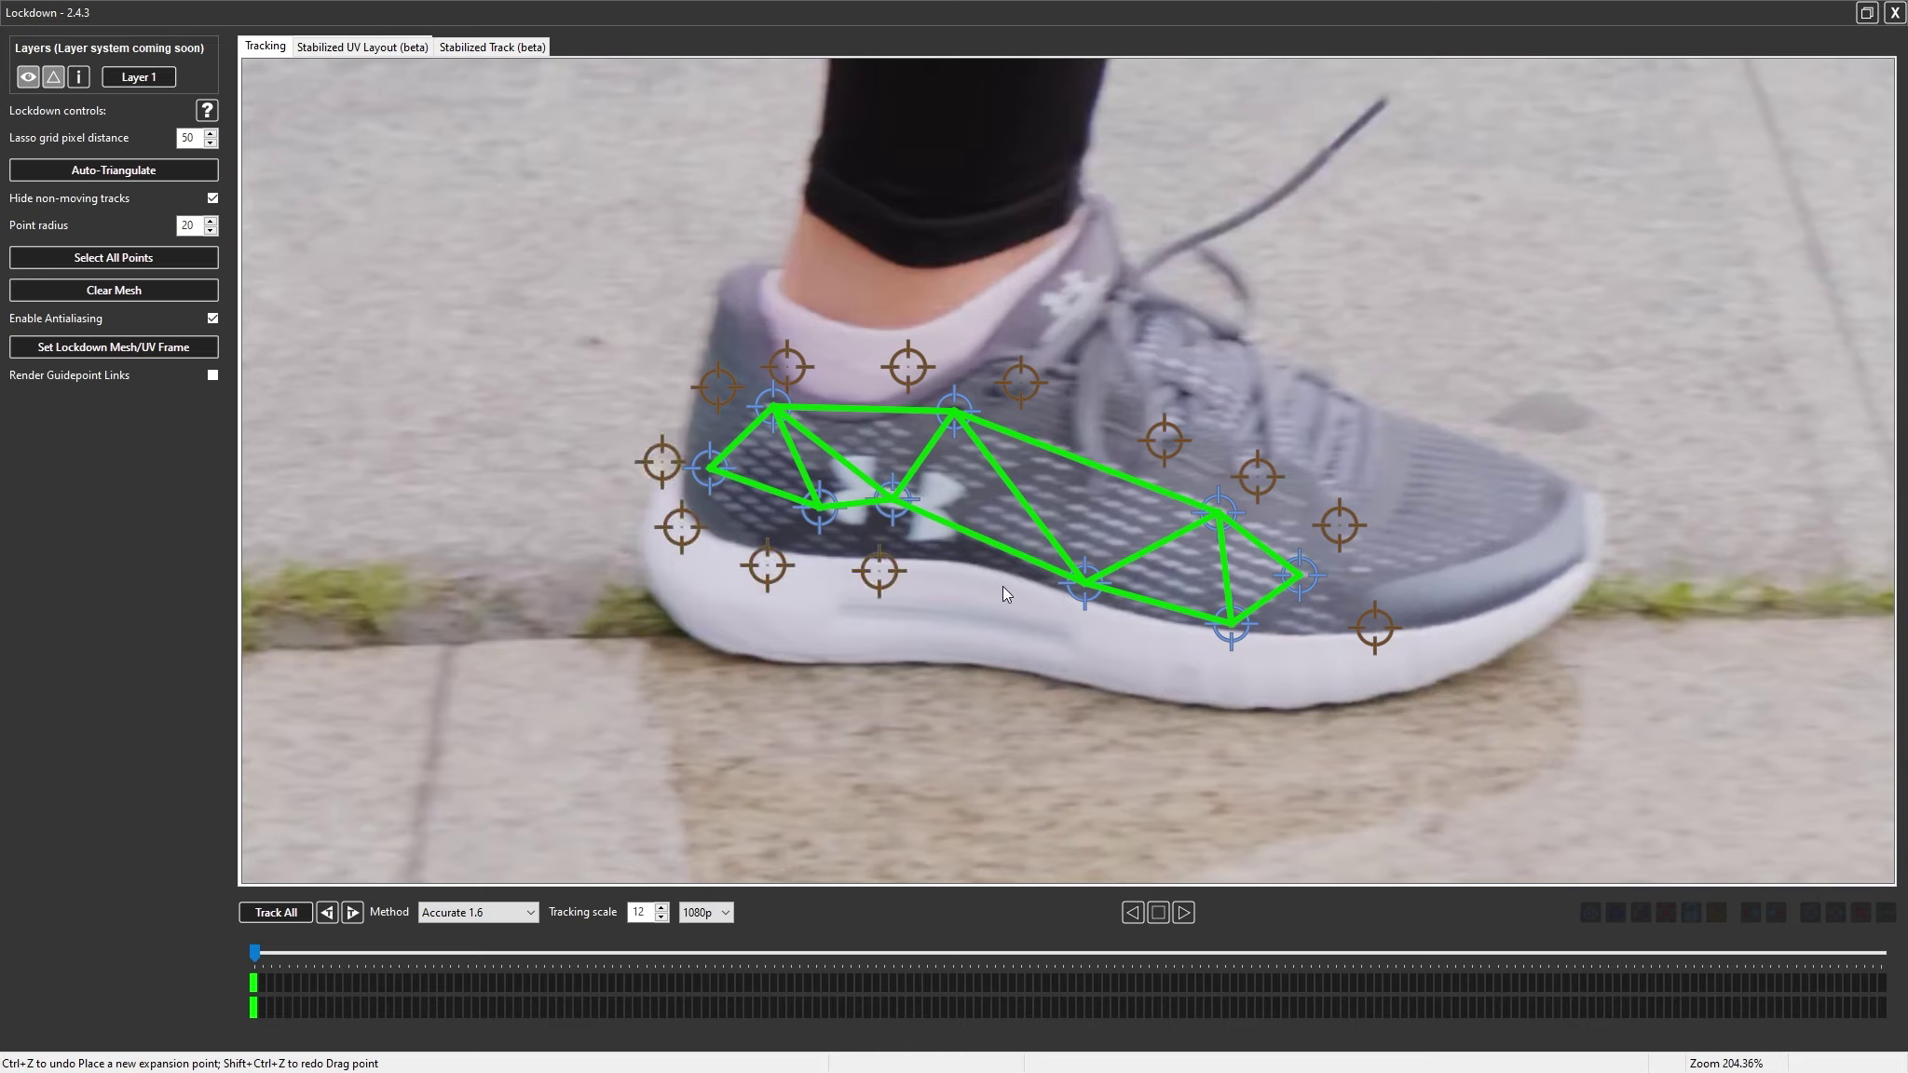
pyautogui.click(1255, 665)
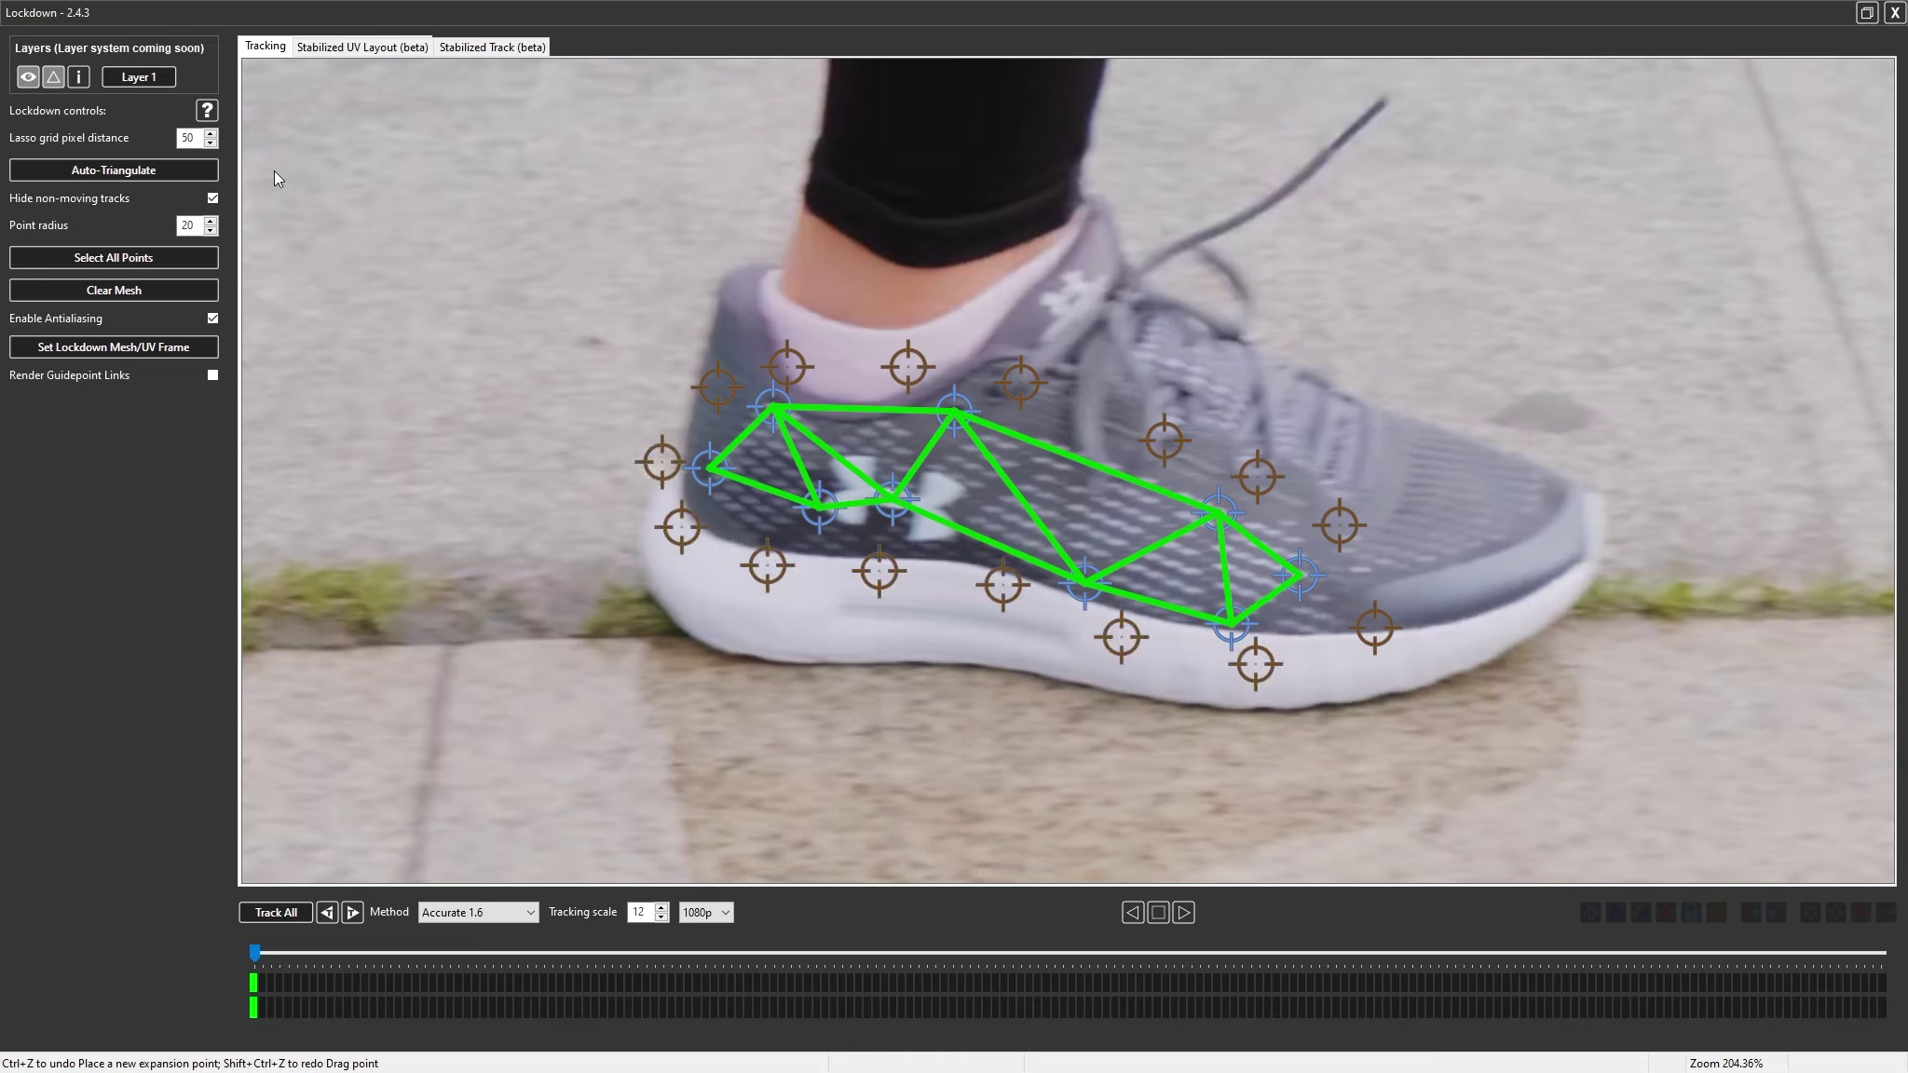
pyautogui.click(78, 77)
pyautogui.click(131, 122)
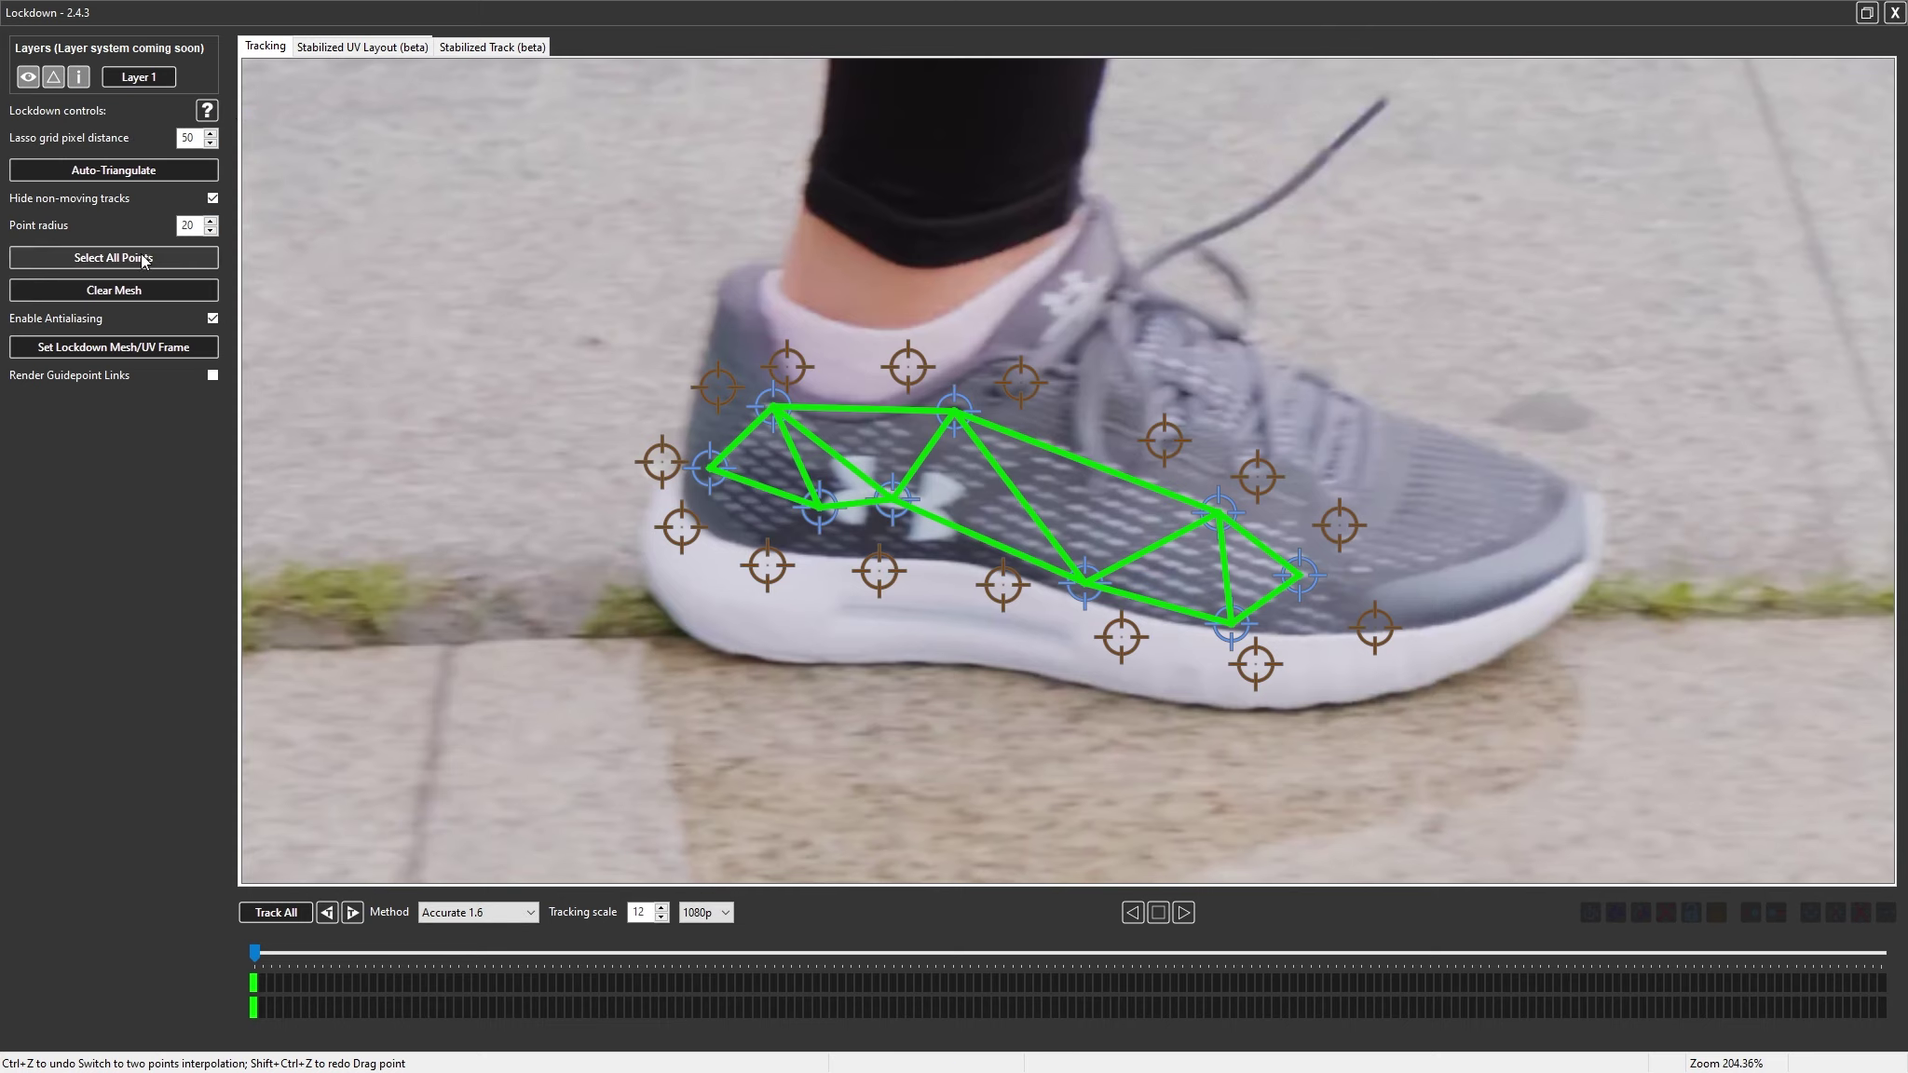
# Auto-triangulate the mesh, connect the gap in its upper outline below the laces and remove the long outer edge along the midsole
pyautogui.click(139, 177)
pyautogui.click(211, 199)
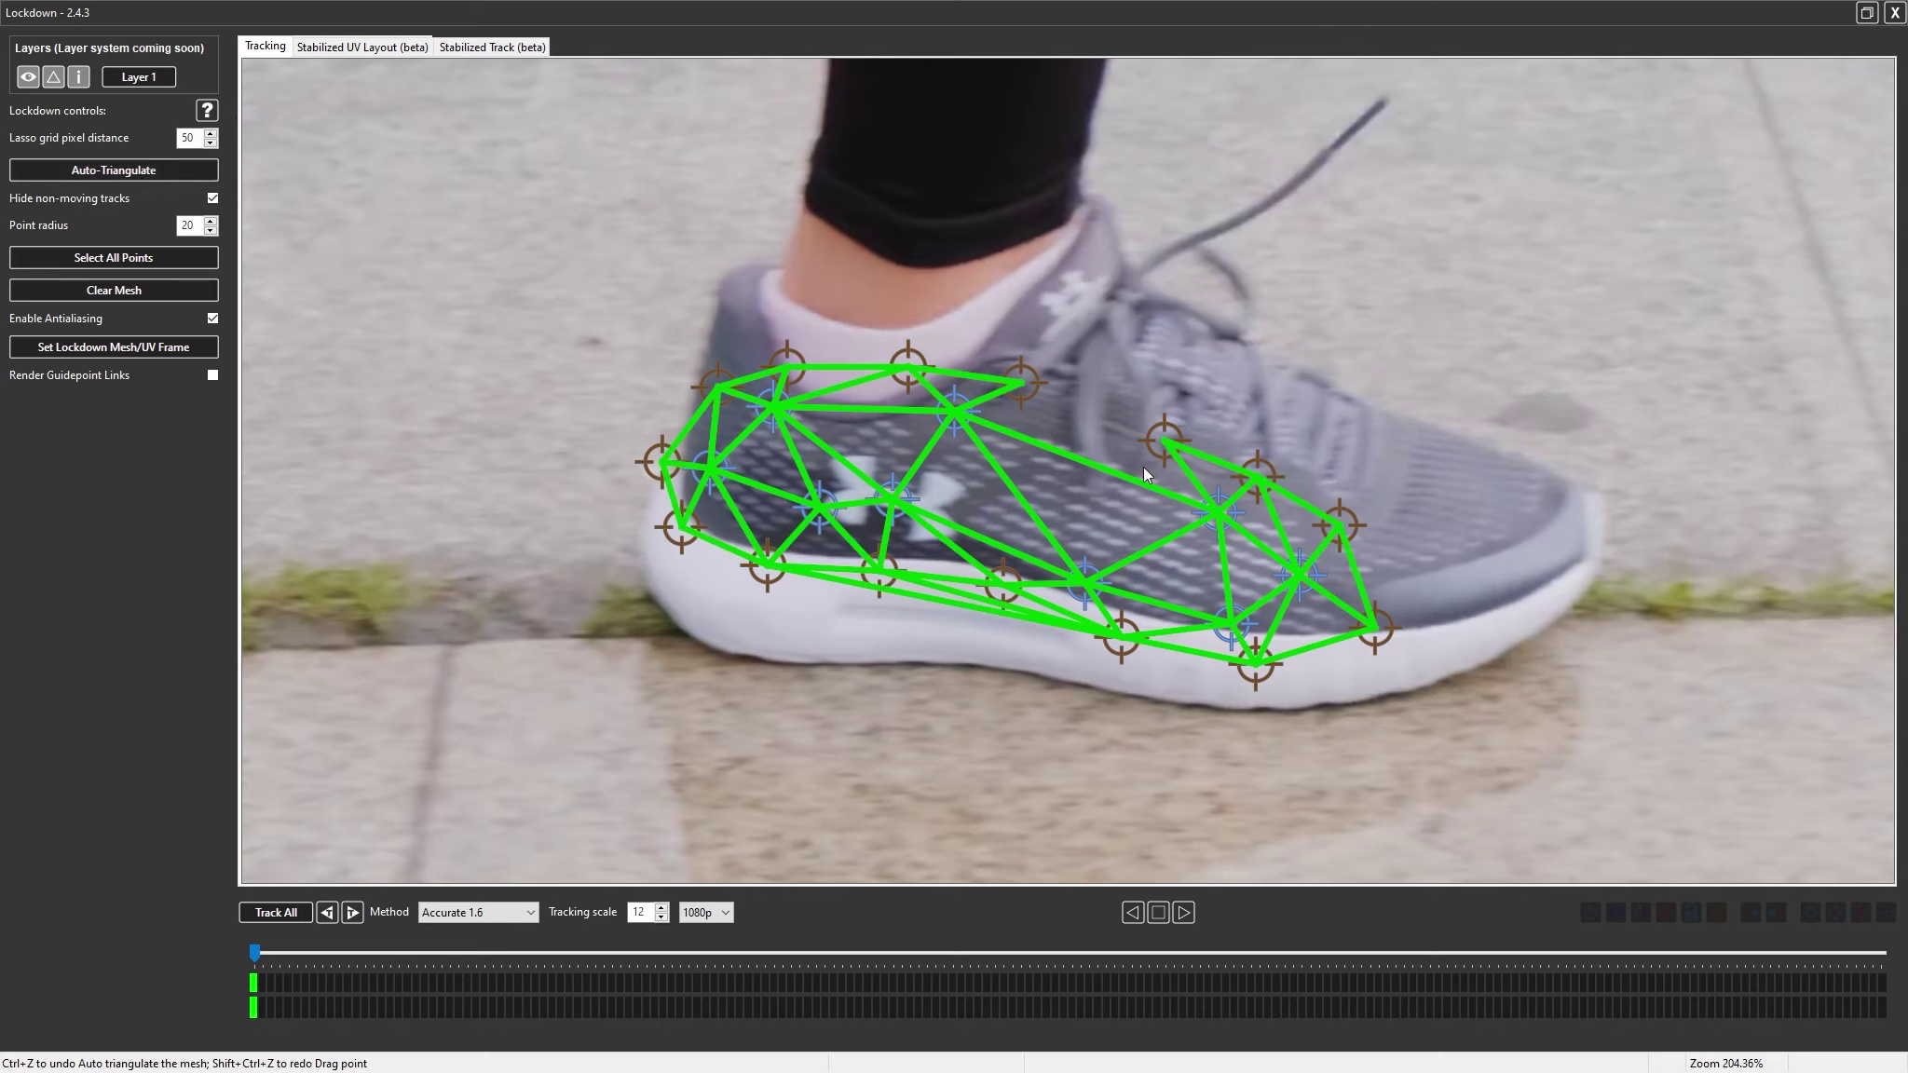
pyautogui.click(1021, 382)
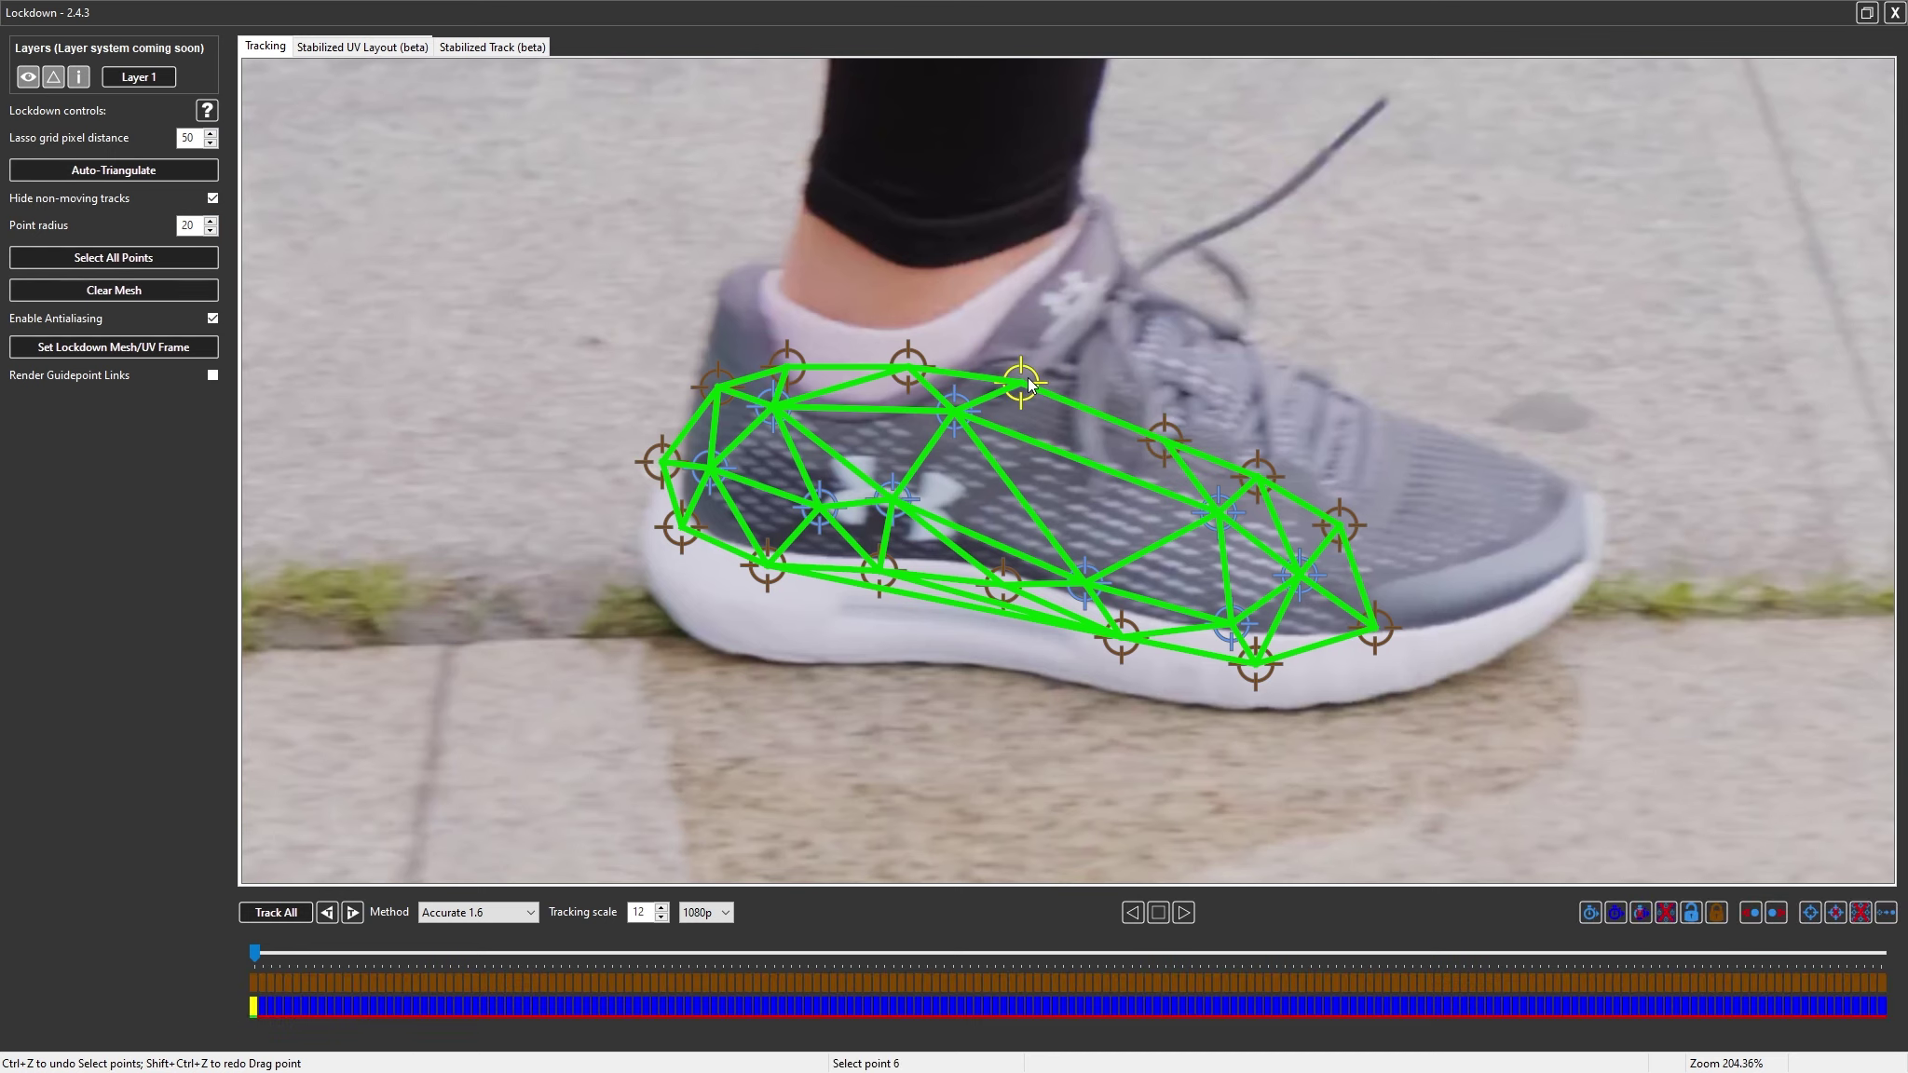
pyautogui.keyDown('ctrl'); pyautogui.click(897, 590); pyautogui.keyUp('ctrl')
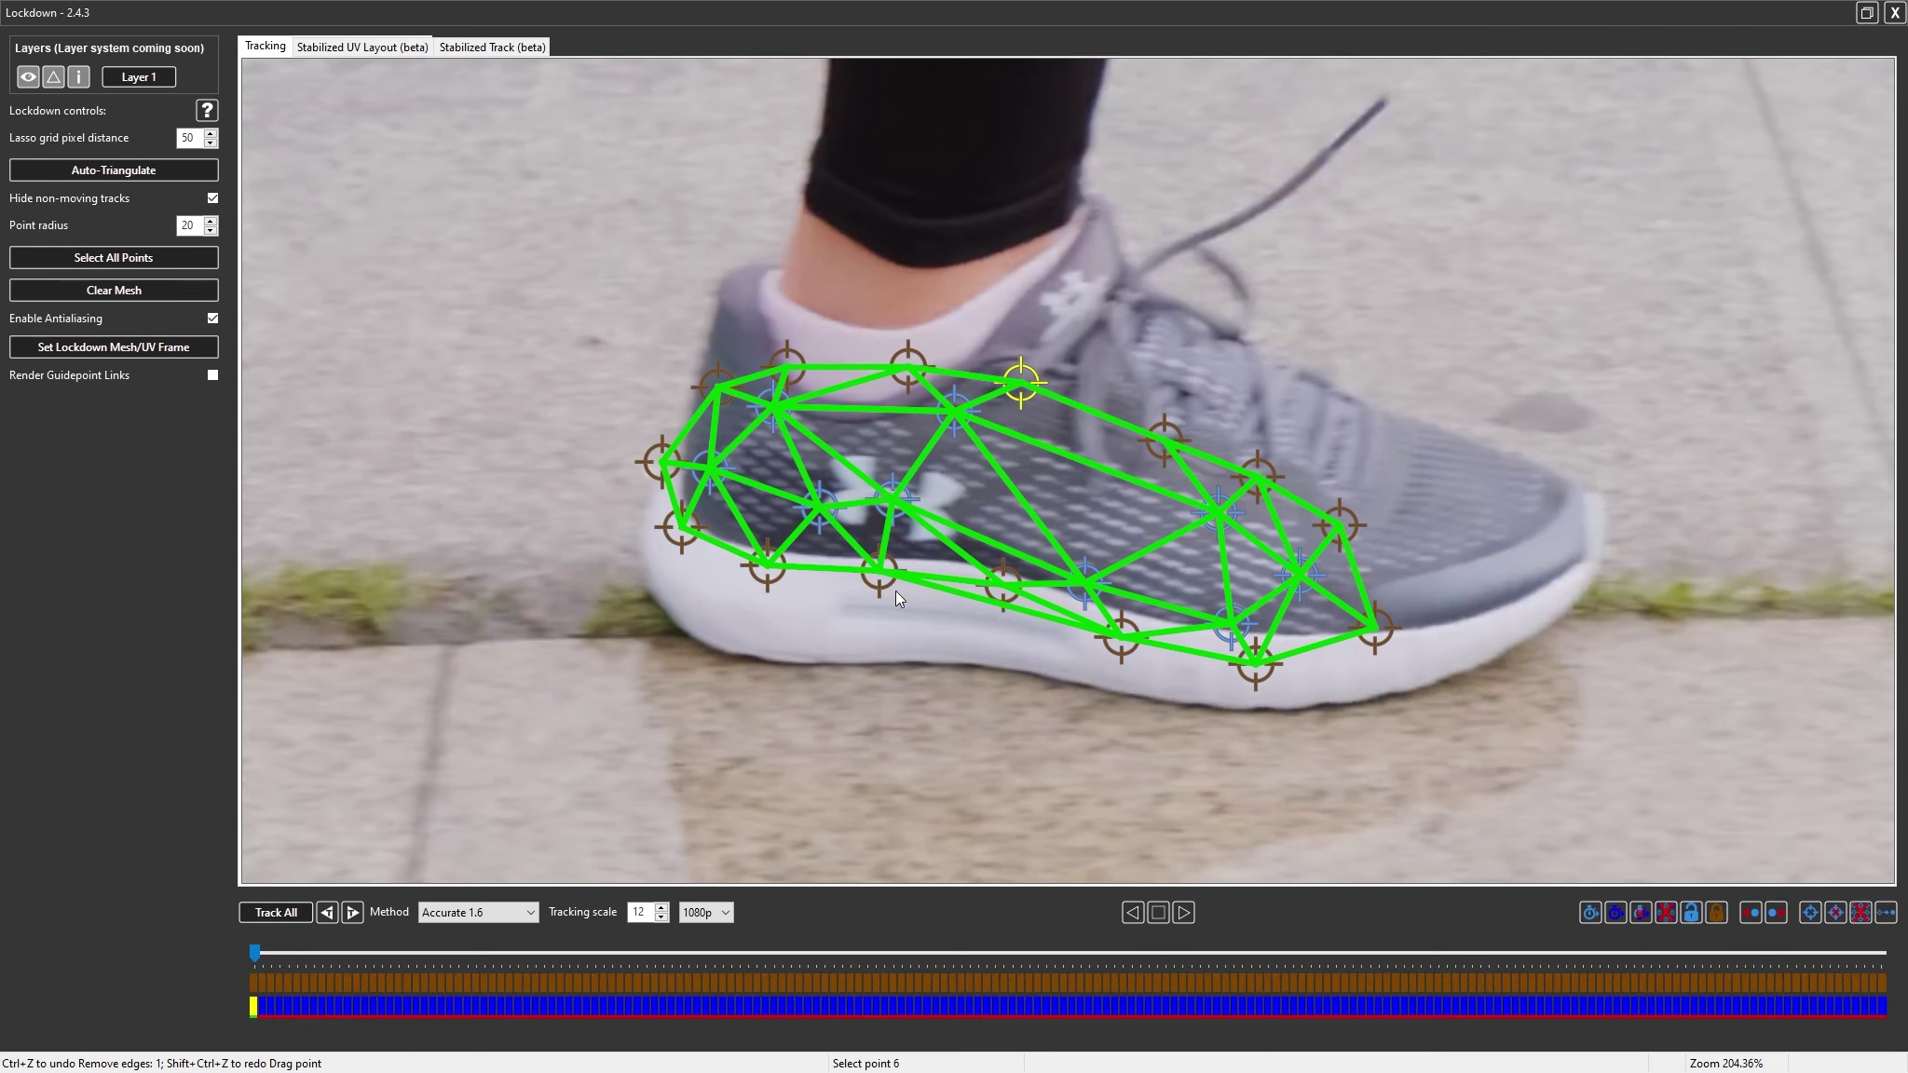
# Scrub the clip in the stabilized track view to check the expanded mesh
pyautogui.click(487, 46)
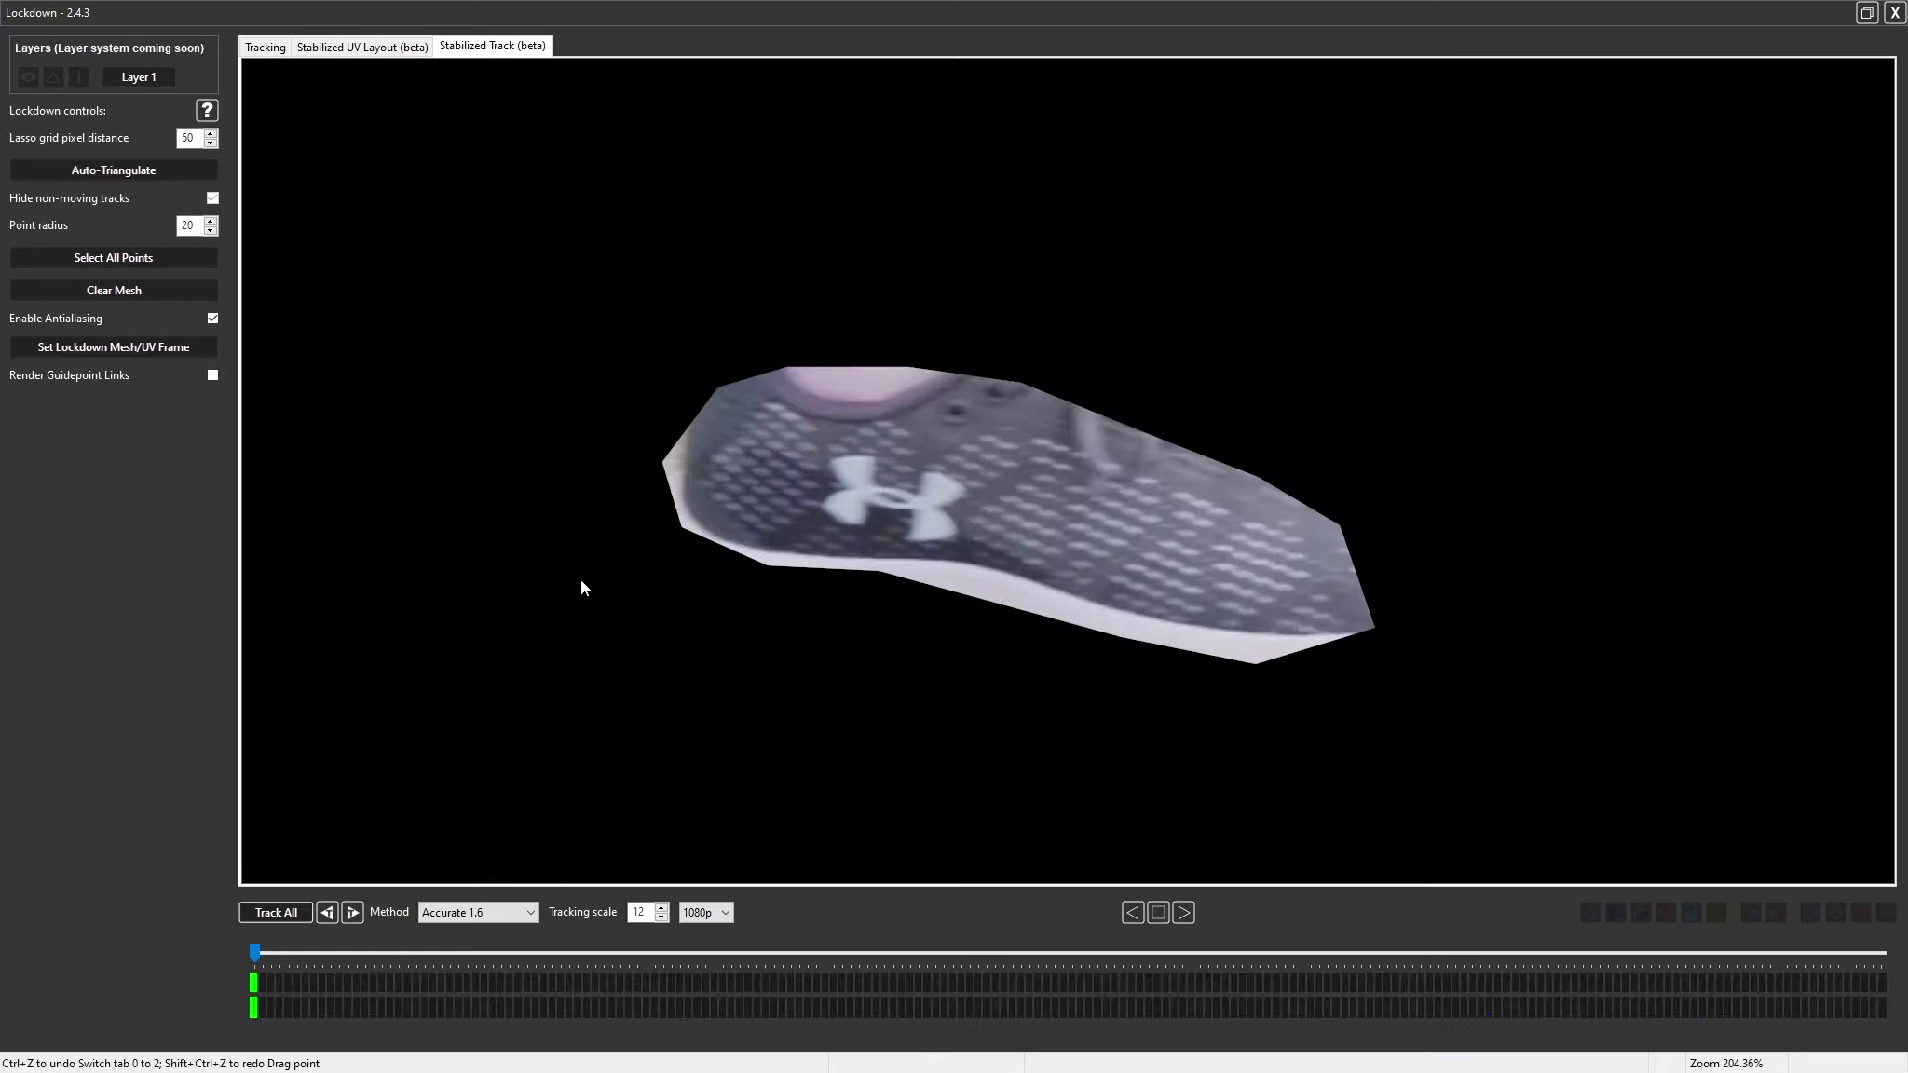
pyautogui.moveTo(255, 952); pyautogui.dragTo(1051, 904)
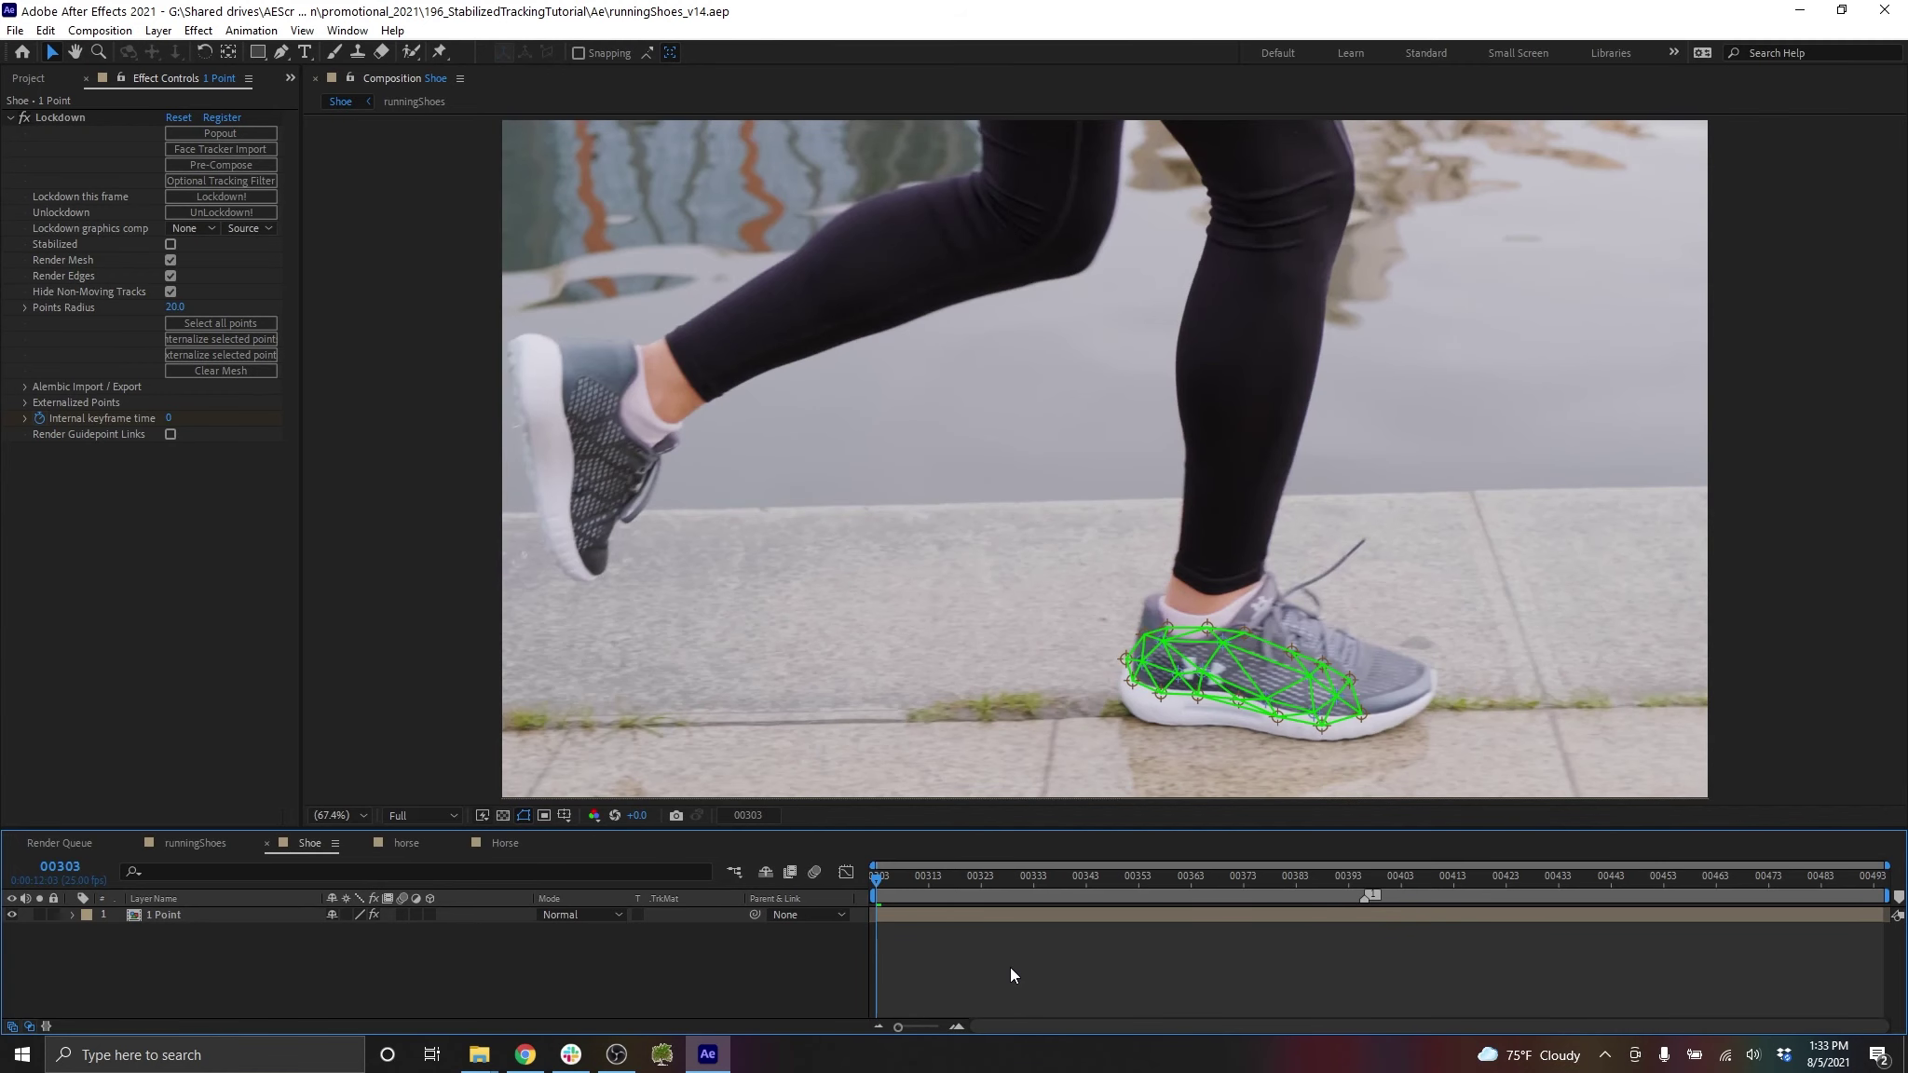
# In After Effects, scrub the Shoe comp, lock down its first frame with the Lockdown effect and preview the checkerboard graphic
pyautogui.moveTo(885, 882); pyautogui.dragTo(1348, 927)
pyautogui.press('Home')
pyautogui.click(206, 202)
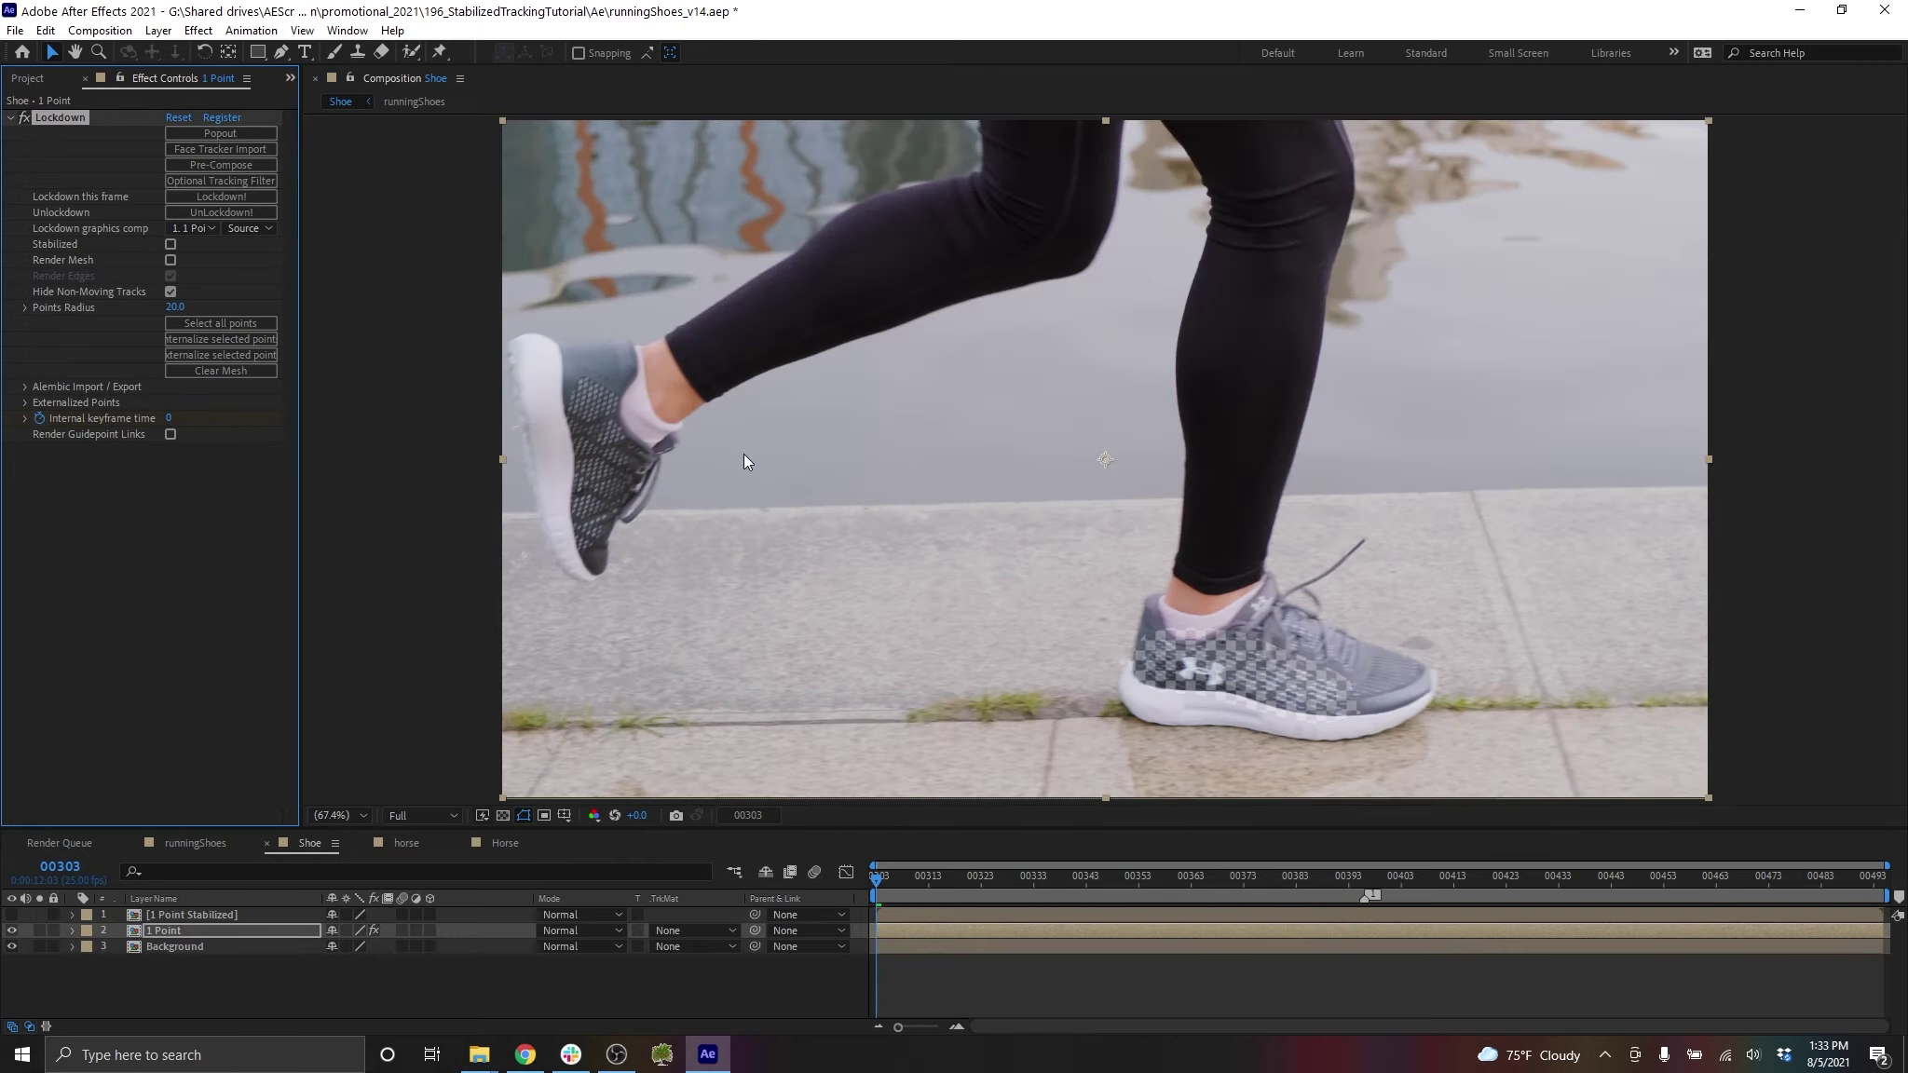
pyautogui.press('space')
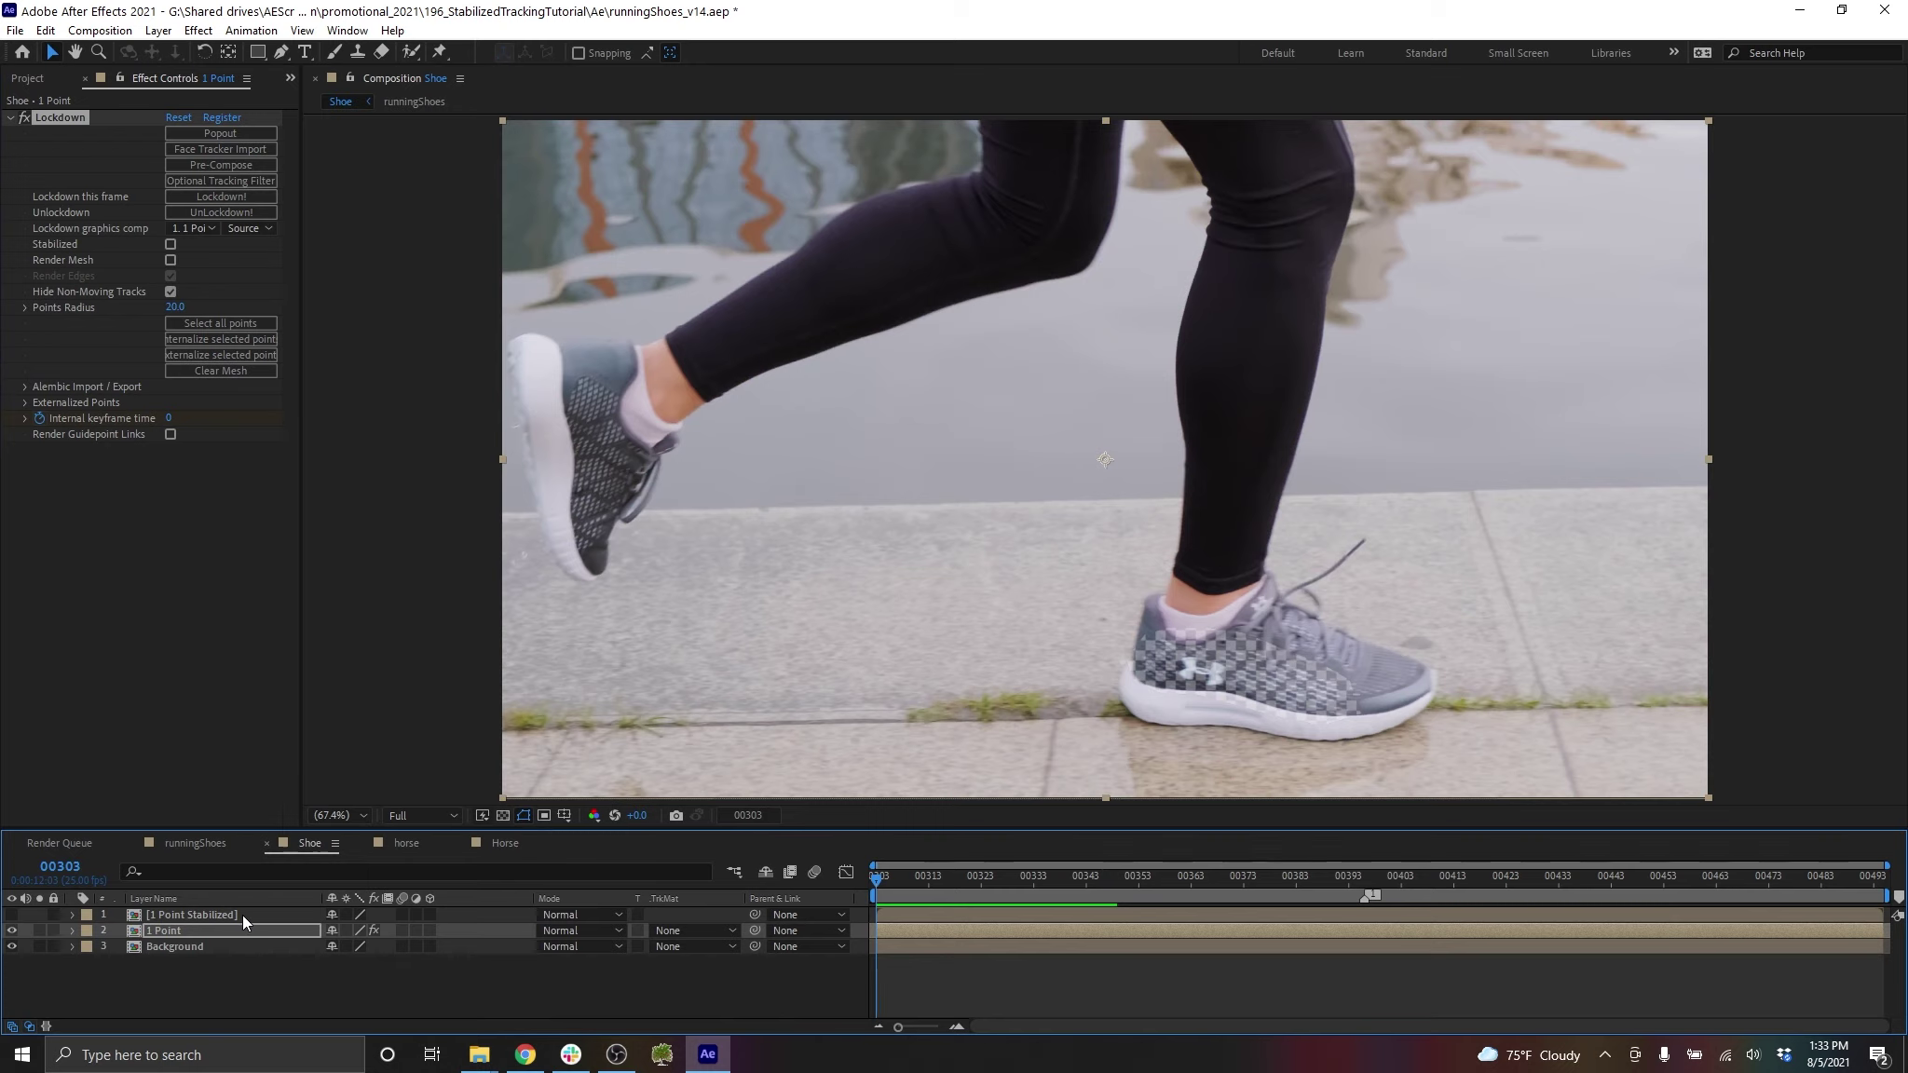
# Open the 1 Point Stabilized comp, delete its top graphic layer and scrub the enlarged stabilized shoe
pyautogui.doubleClick(241, 915)
pyautogui.click(241, 915)
pyautogui.press('Delete')
pyautogui.scroll(3, 1127, 438)
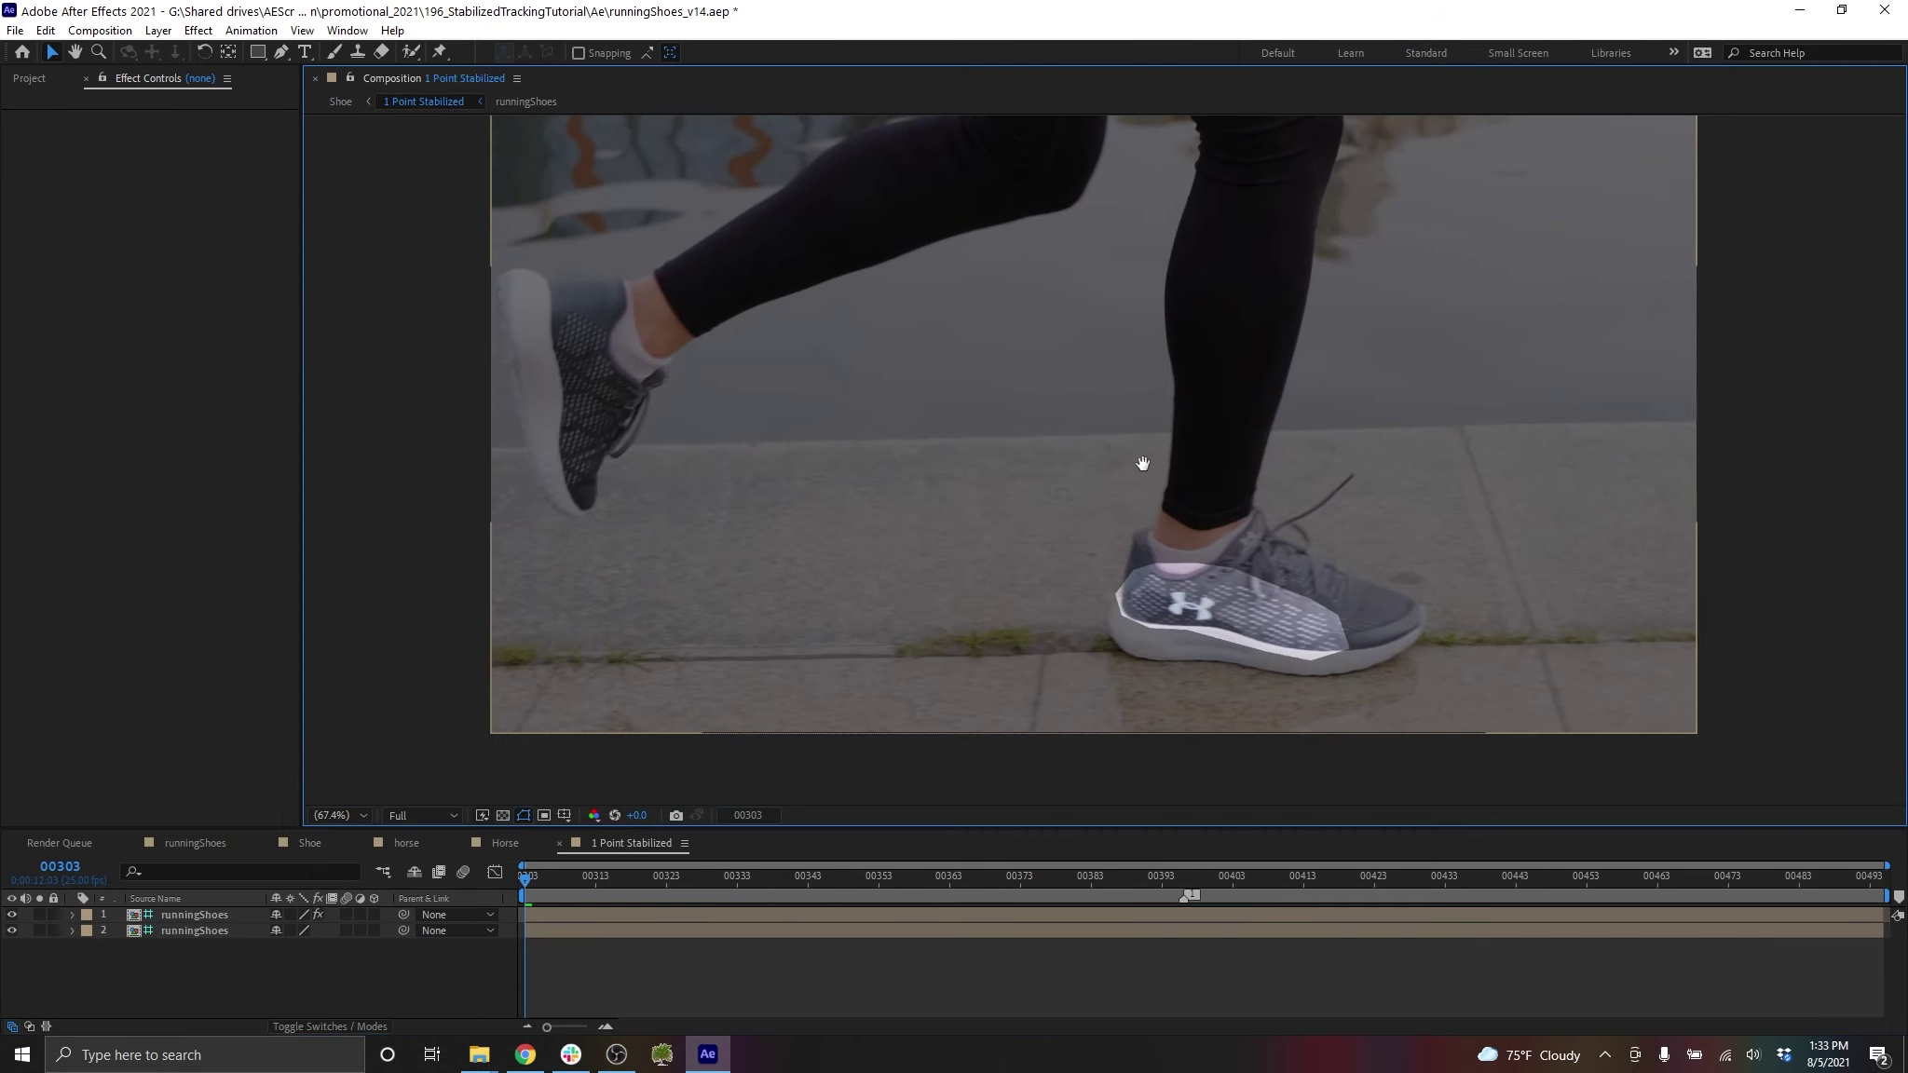
pyautogui.moveTo(535, 883); pyautogui.dragTo(1396, 941)
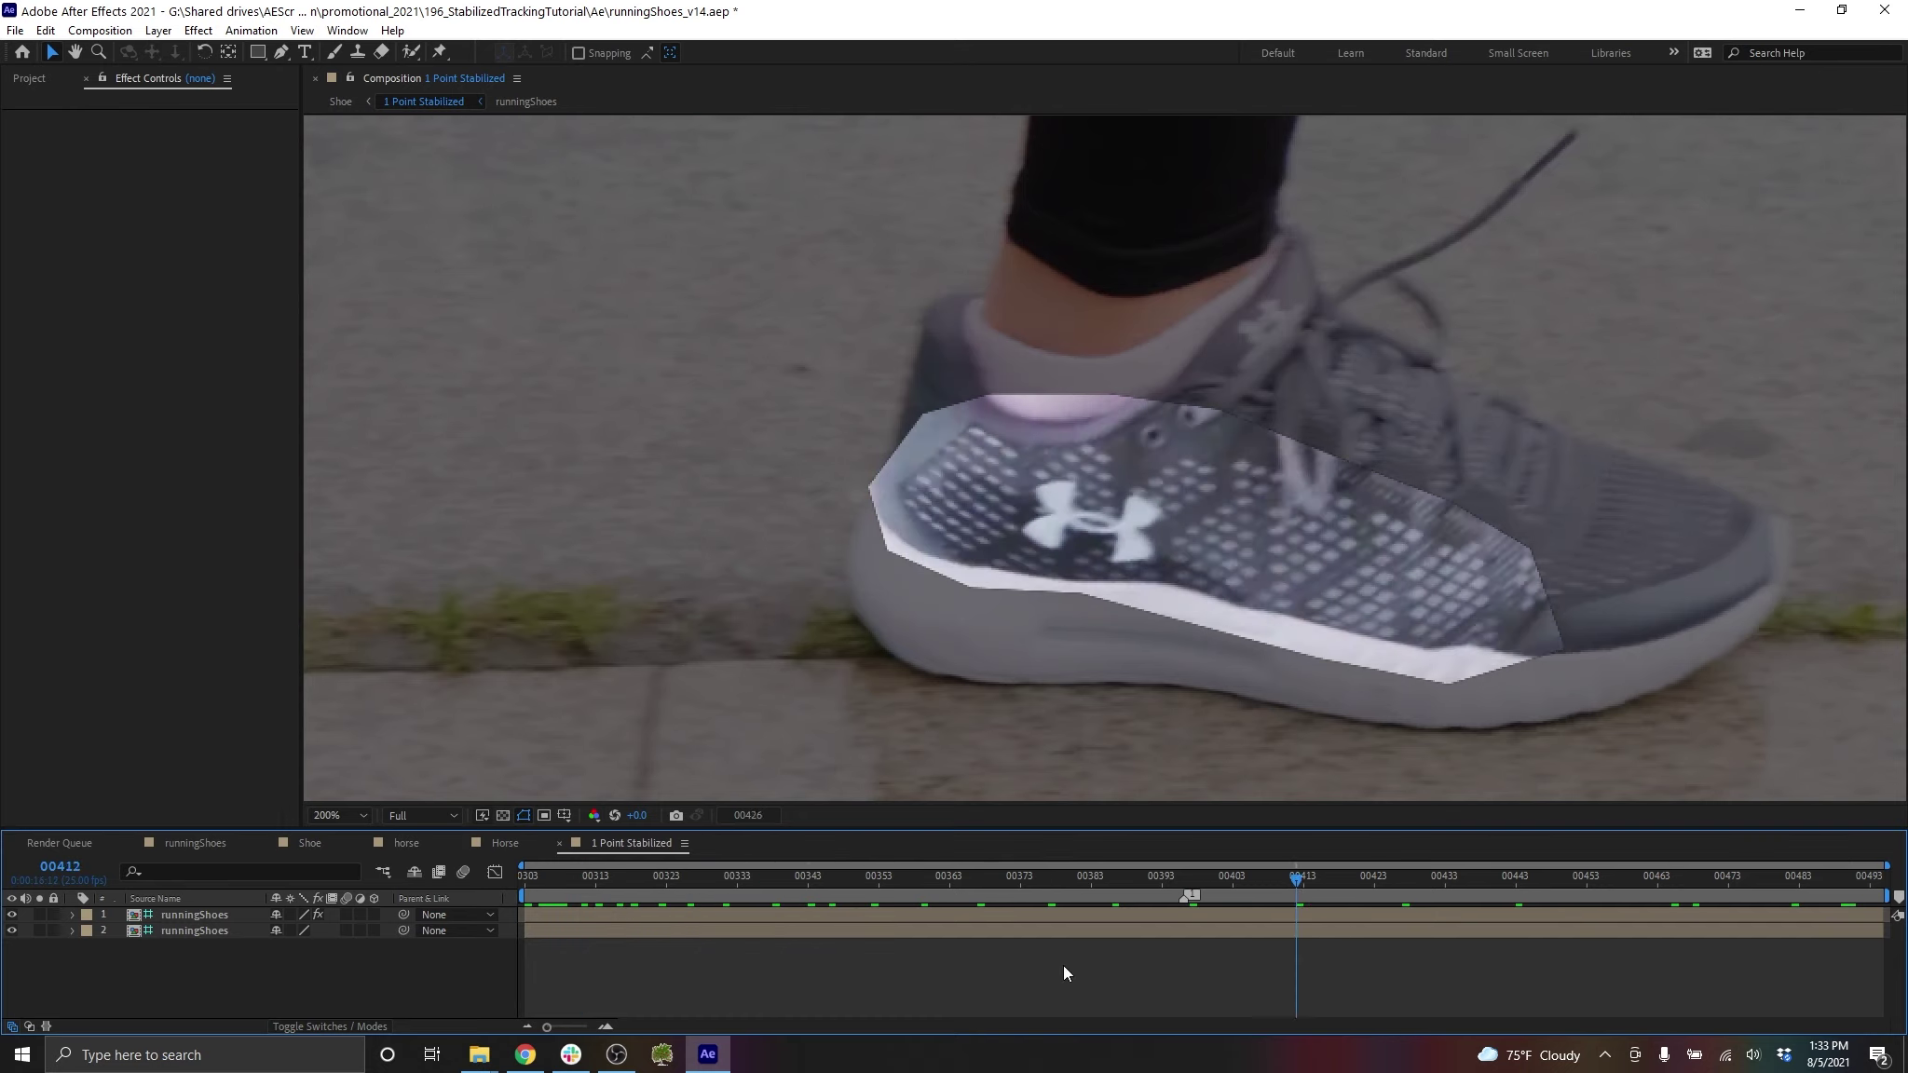
# Add a text layer reading LOCKDOWN over the shoe at the clip's first frame
pyautogui.press('Home')
pyautogui.click(304, 53)
pyautogui.click(884, 554)
pyautogui.write('LOCKDOWN')
pyautogui.click(202, 917)
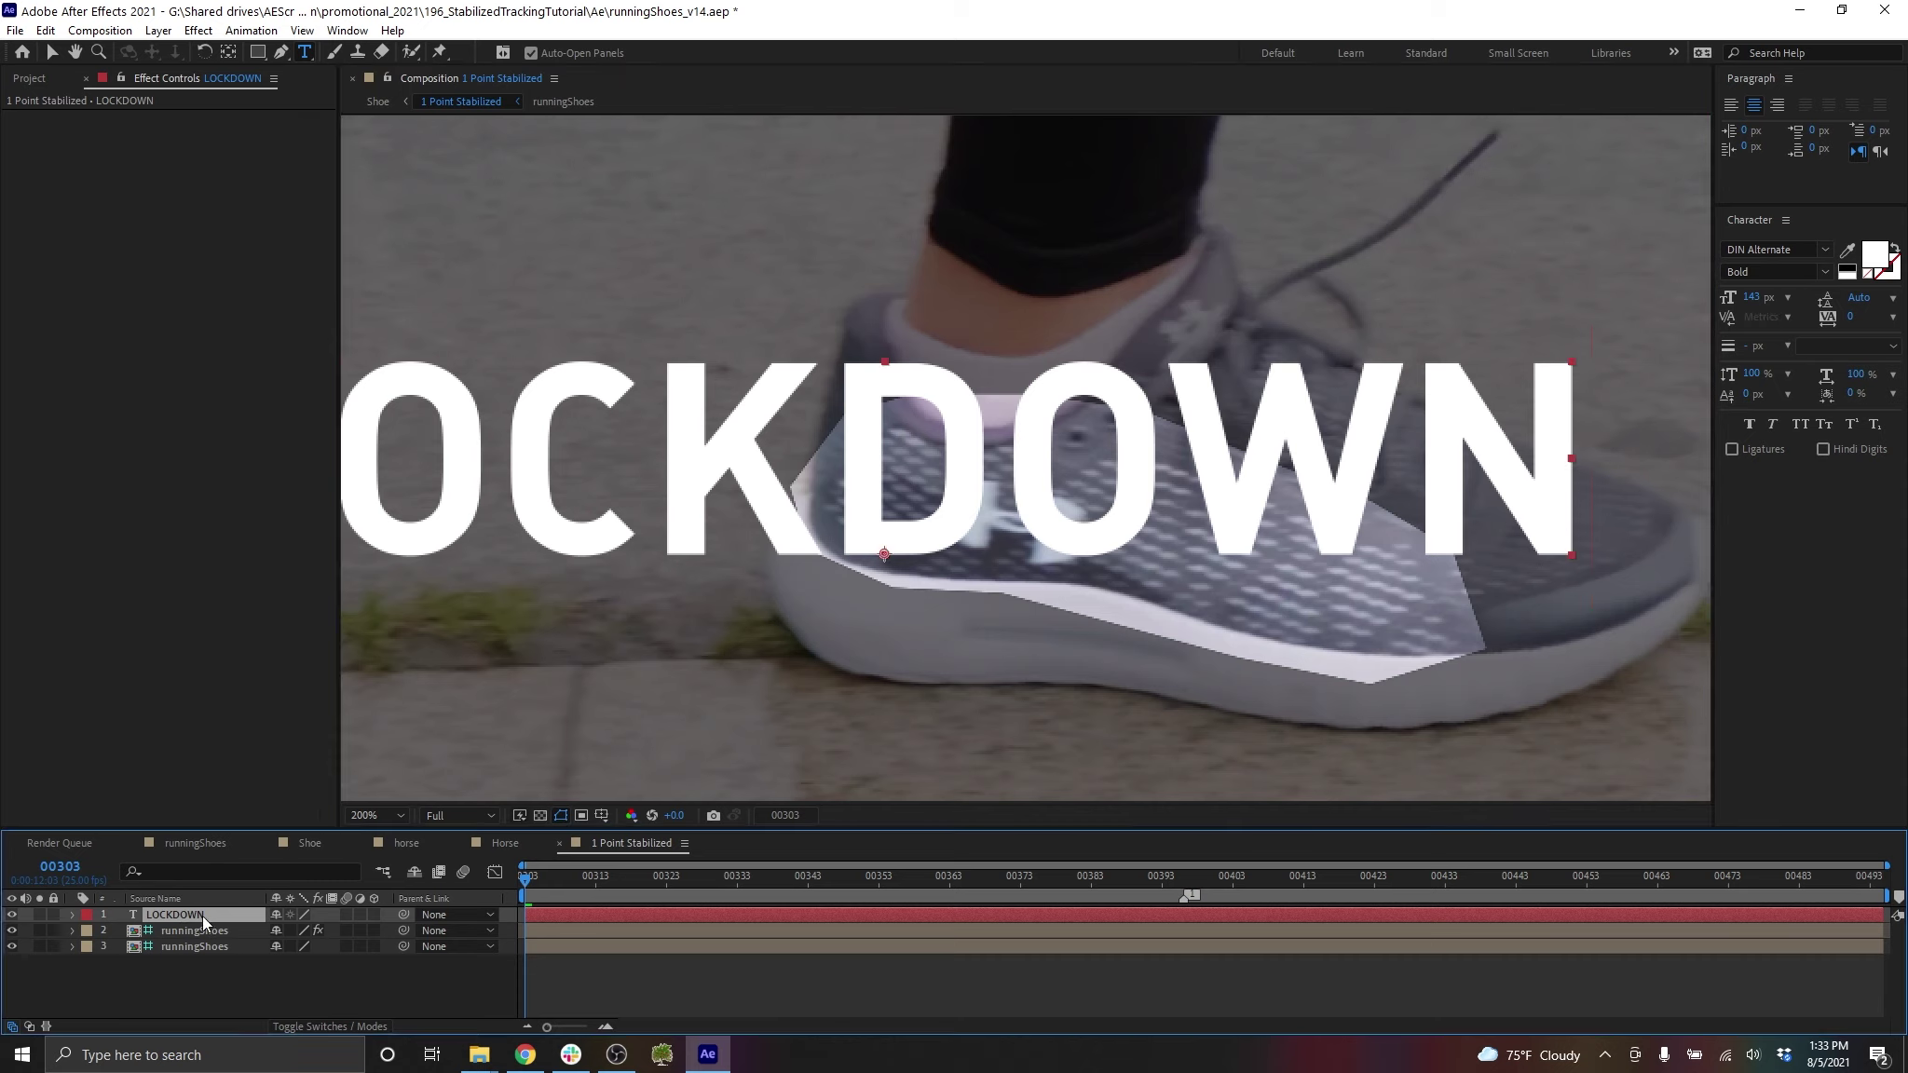
# Fit the LOCKDOWN text onto the side of the shoe, scaled to 38.4% and tilted along the sole
pyautogui.press('v')
pyautogui.press('s')
pyautogui.moveTo(716, 583); pyautogui.dragTo(1025, 549)
pyautogui.moveTo(296, 930); pyautogui.dragTo(276, 946)
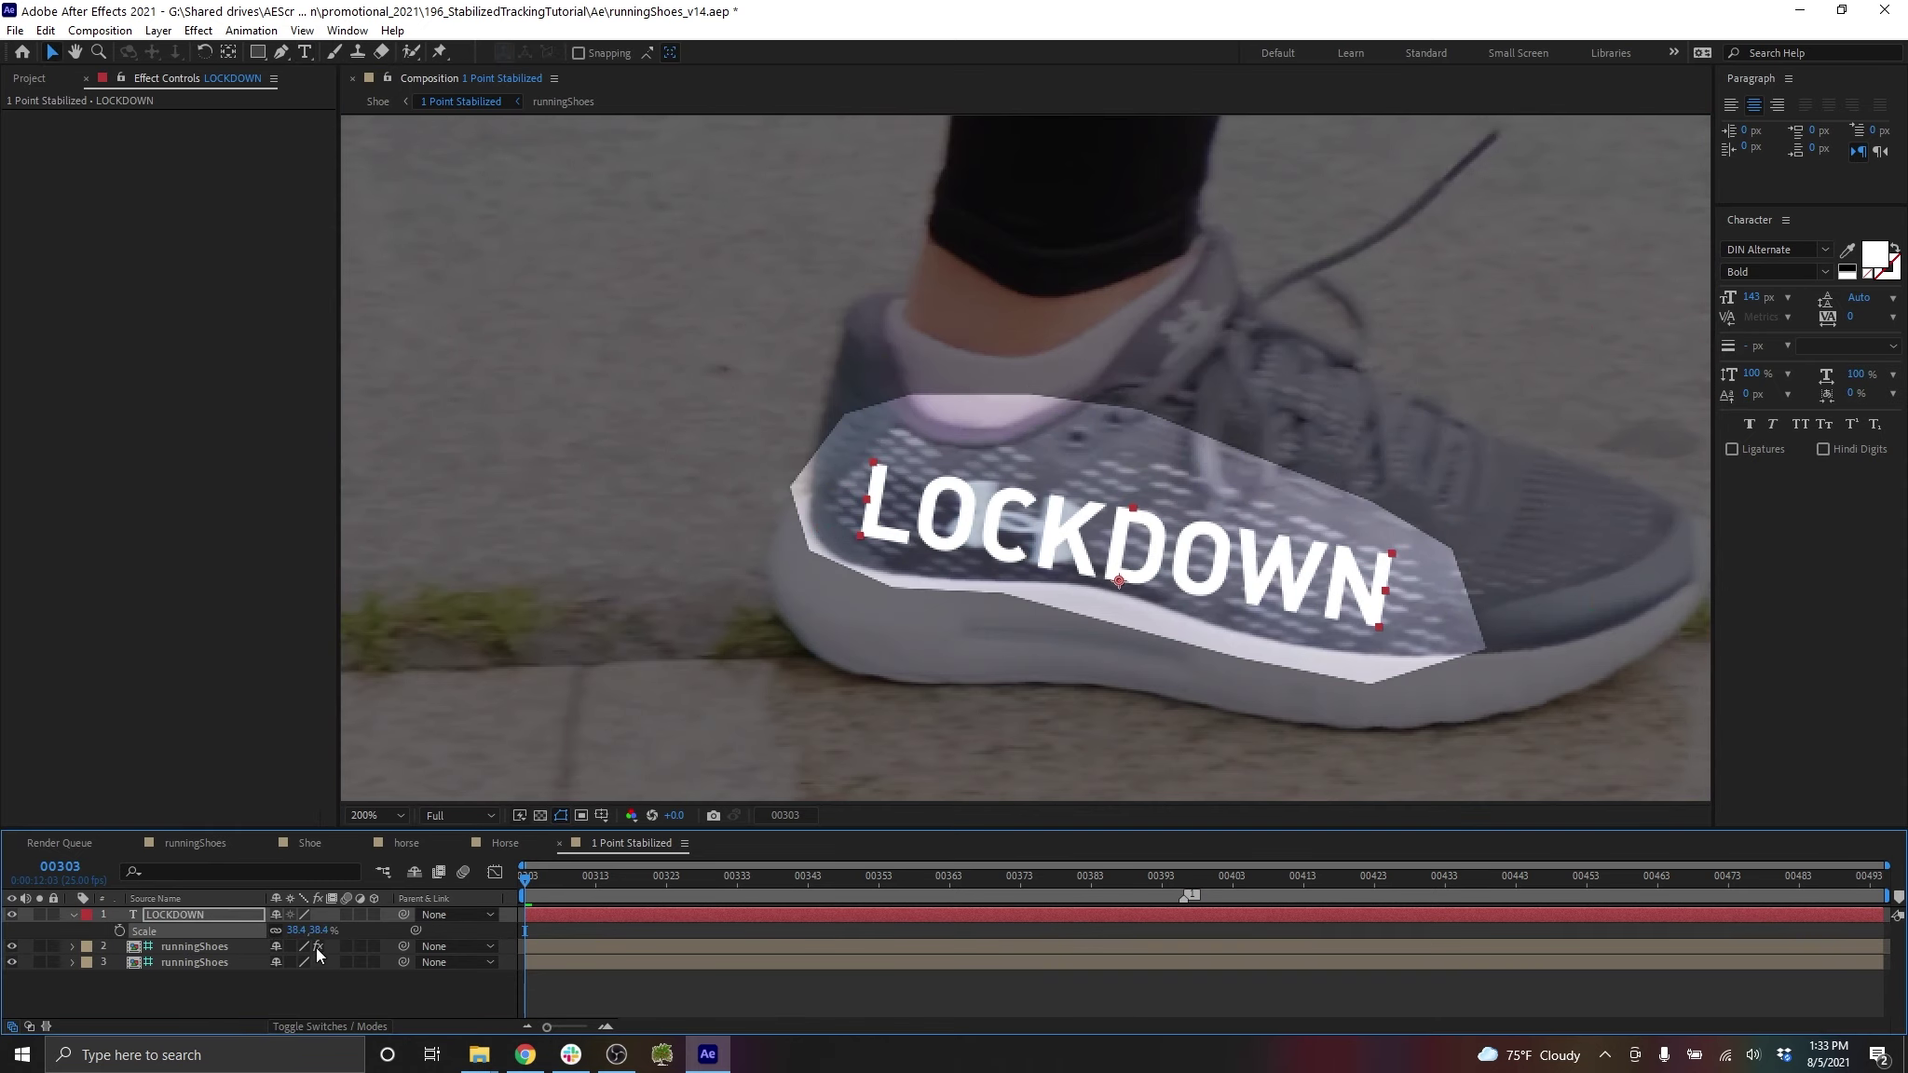
# Scrub and play the stabilized comp to check the LOCKDOWN text against the shoe
pyautogui.moveTo(527, 886); pyautogui.dragTo(1169, 880)
pyautogui.press('space')
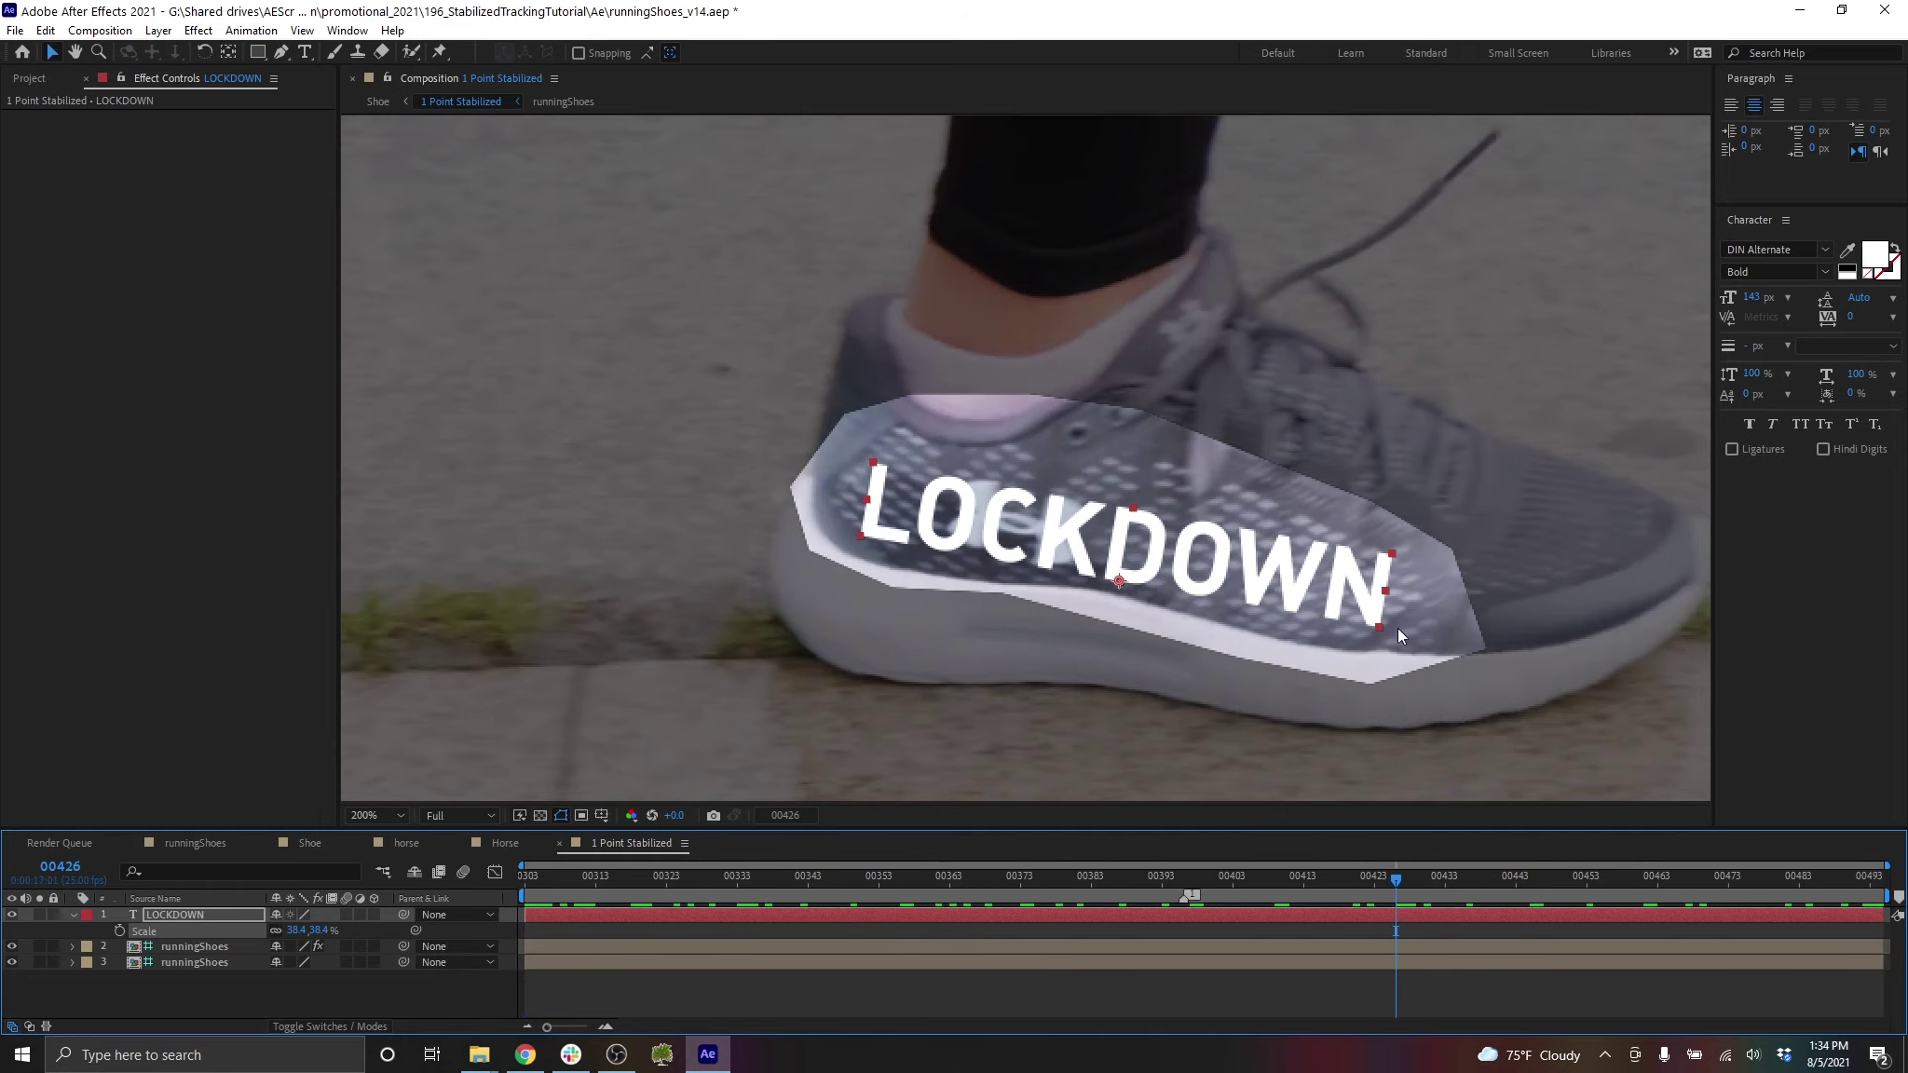
pyautogui.moveTo(1407, 874); pyautogui.dragTo(494, 874)
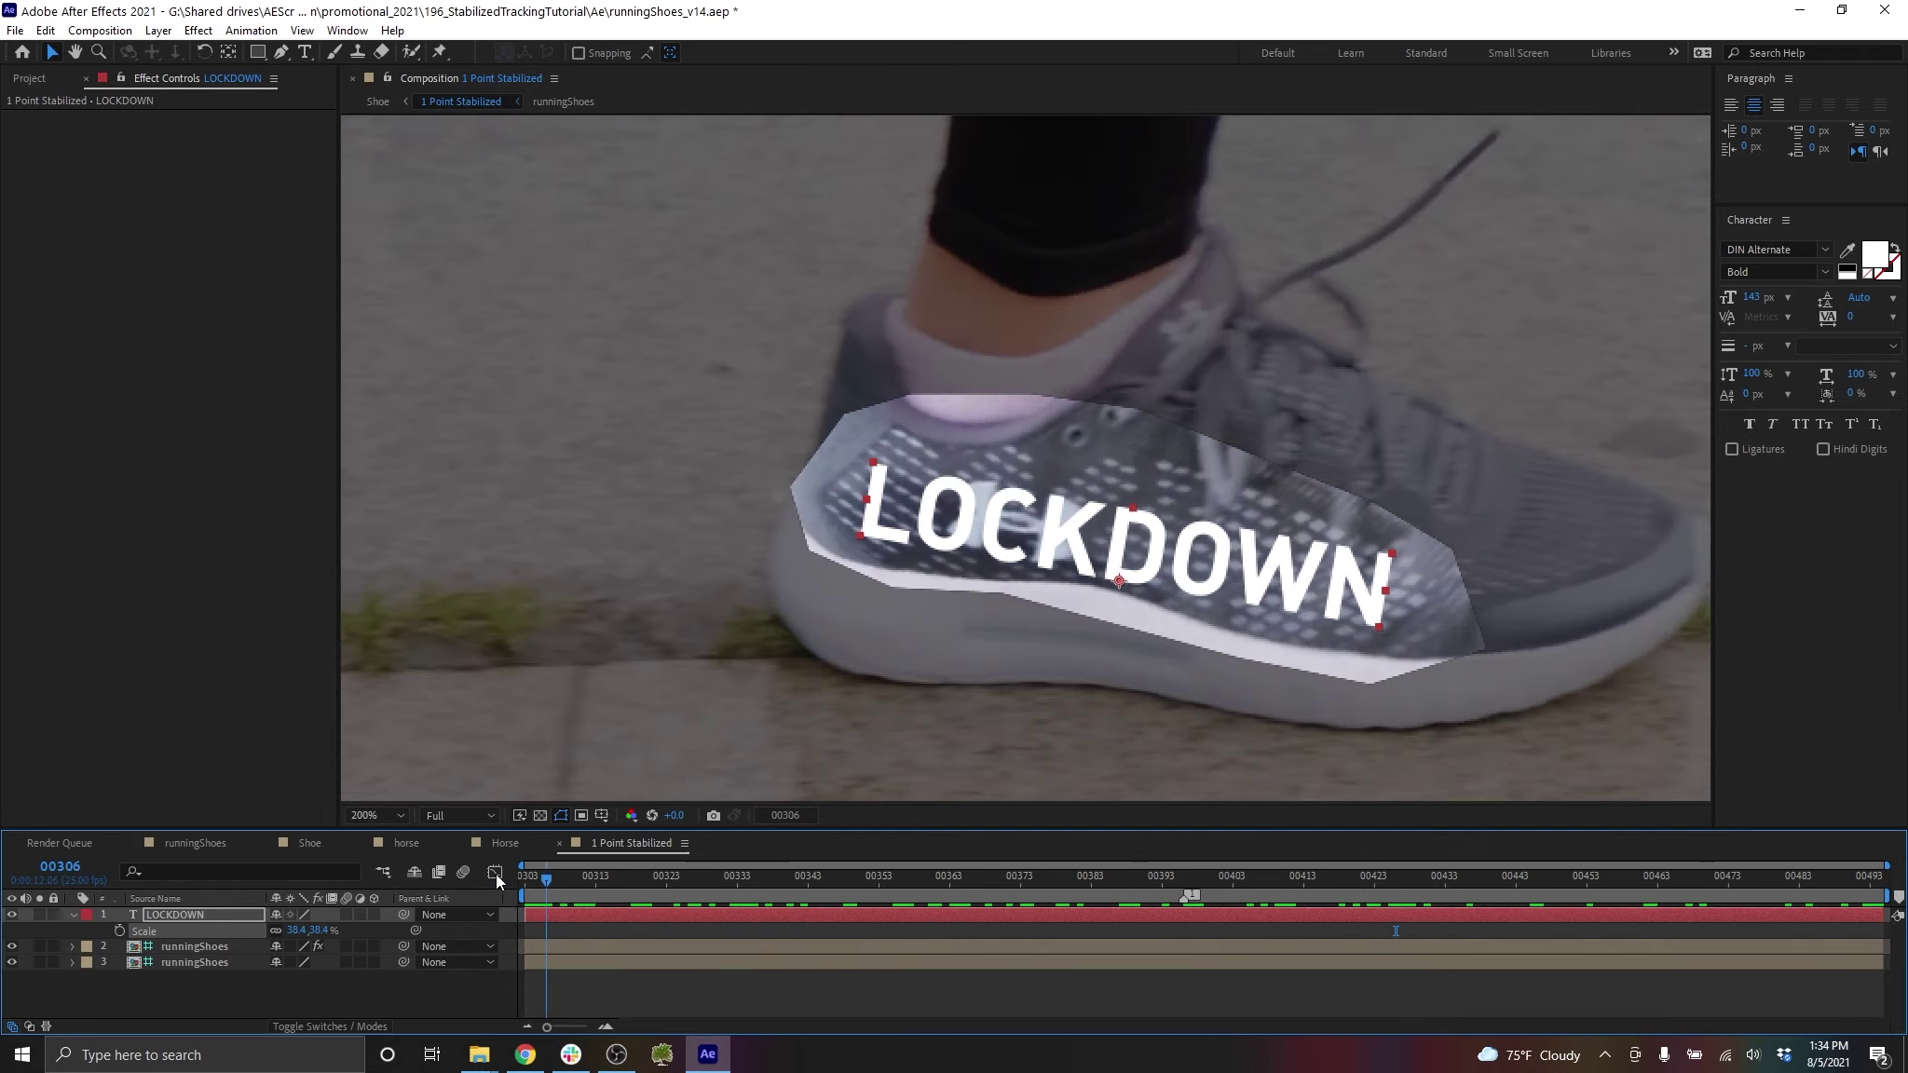
# Switch to the Shoe composition and play it to preview the text tracked onto the moving shoe
pyautogui.click(639, 982)
pyautogui.press('Tab')
pyautogui.click(530, 982)
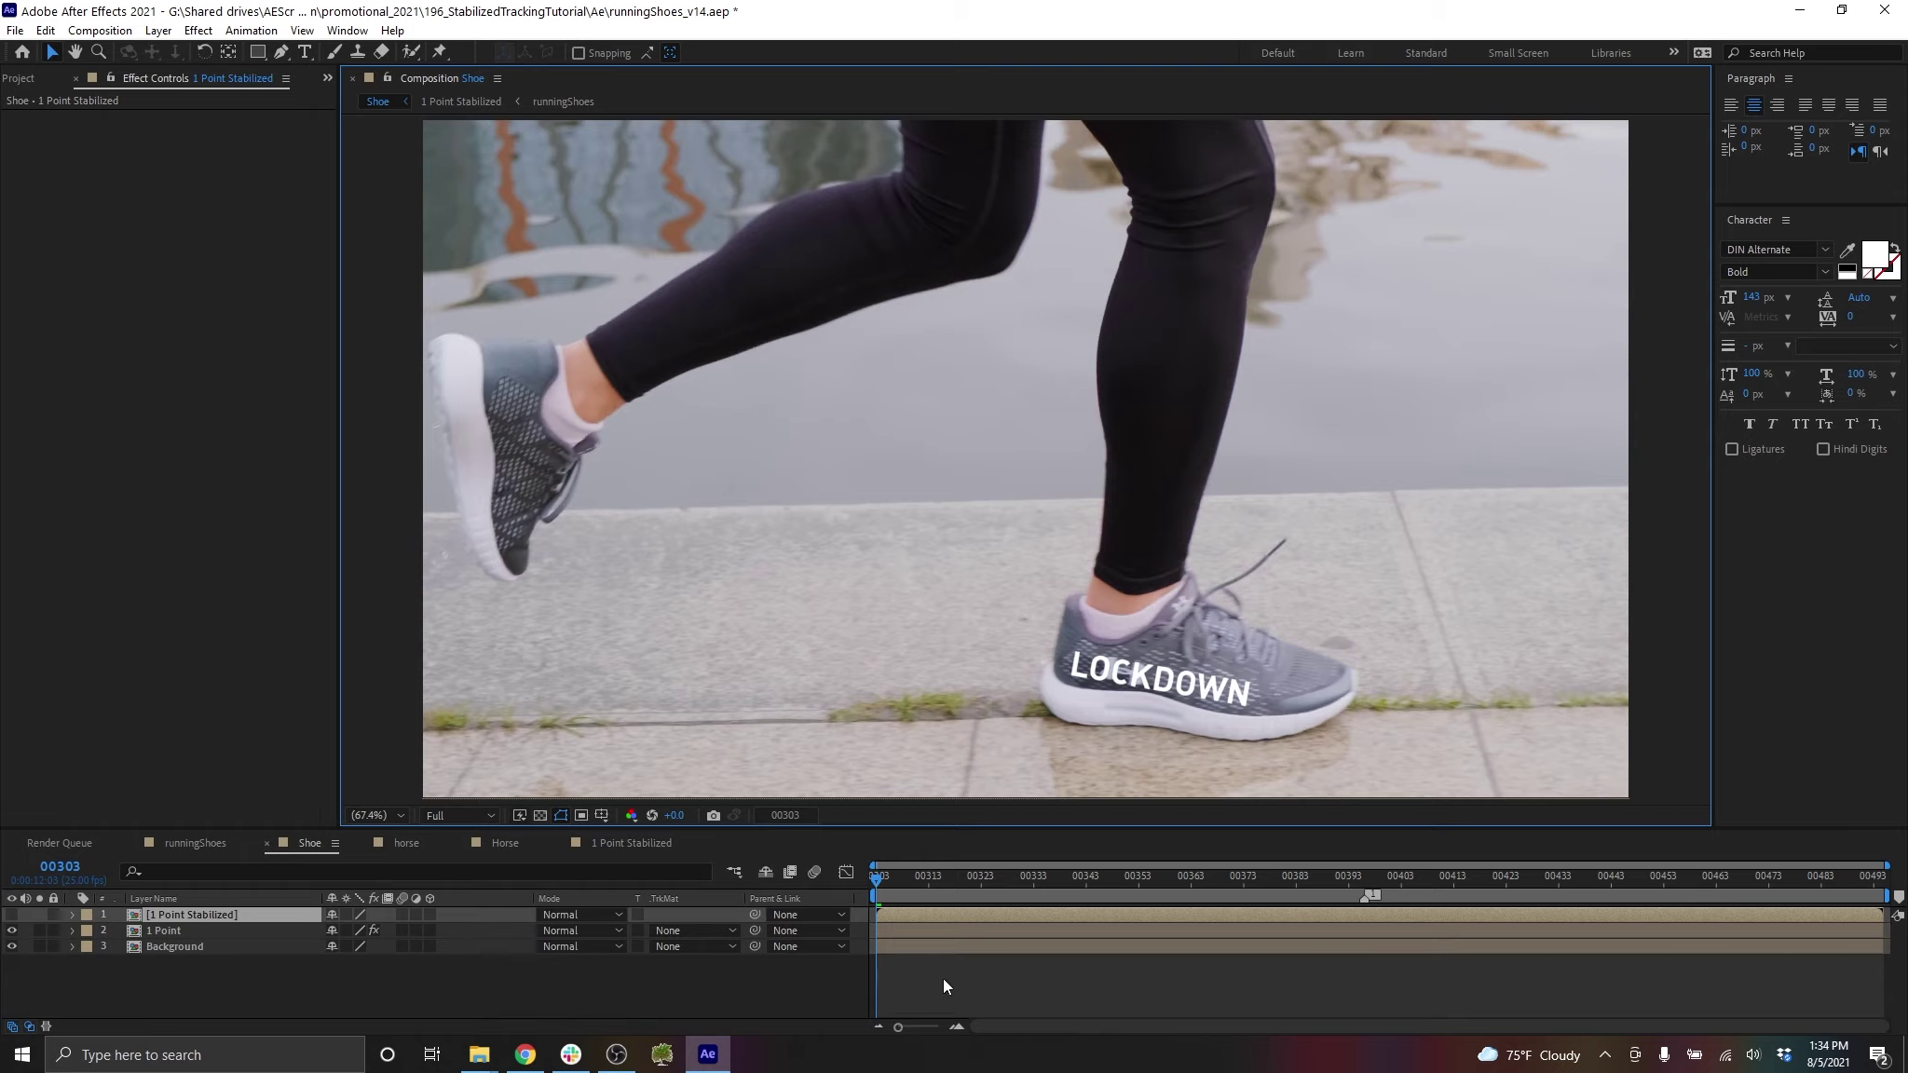
pyautogui.scroll(-1, 924, 605)
pyautogui.press('space')
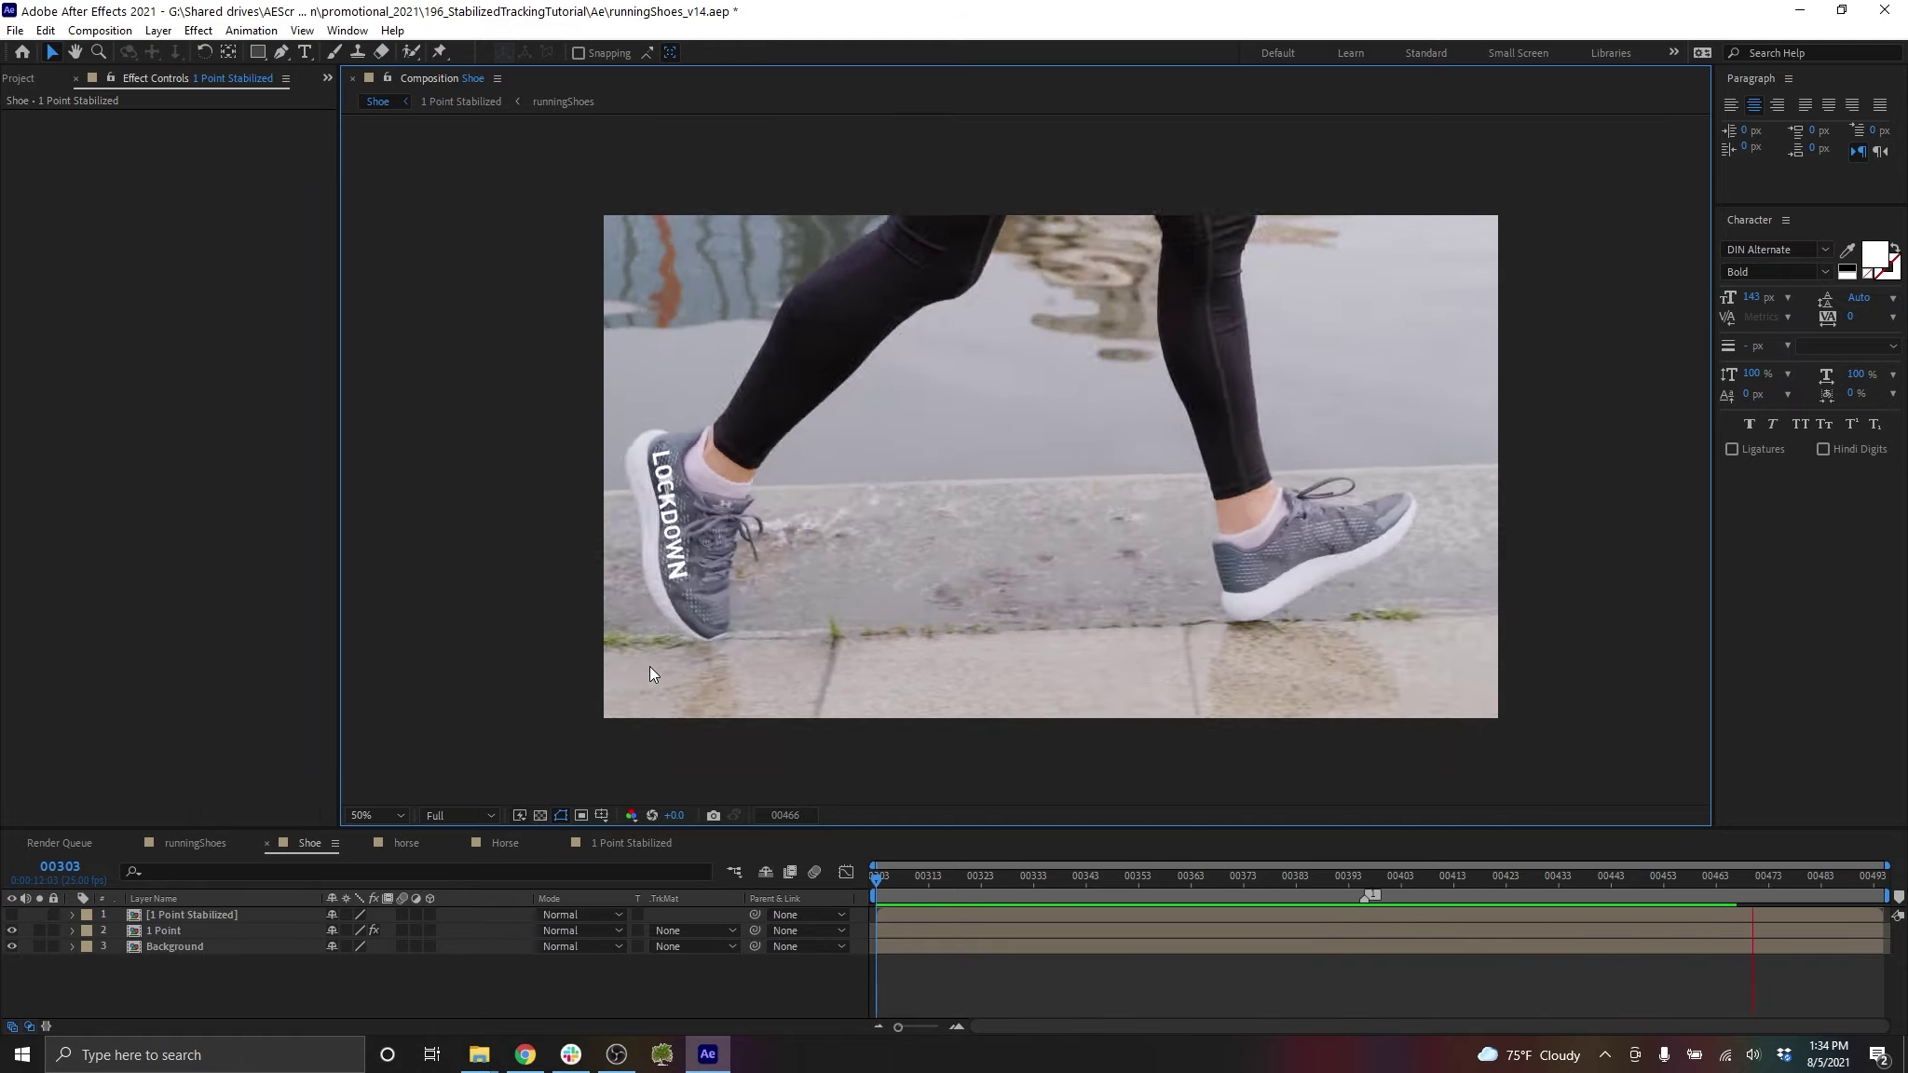
# At frame 328, apply CC Force Motion Blur to the 1 Point layer and turn its Native Motion Blur on
pyautogui.click(897, 879)
pyautogui.moveTo(897, 879); pyautogui.dragTo(1011, 892)
pyautogui.scroll(4, 1073, 391)
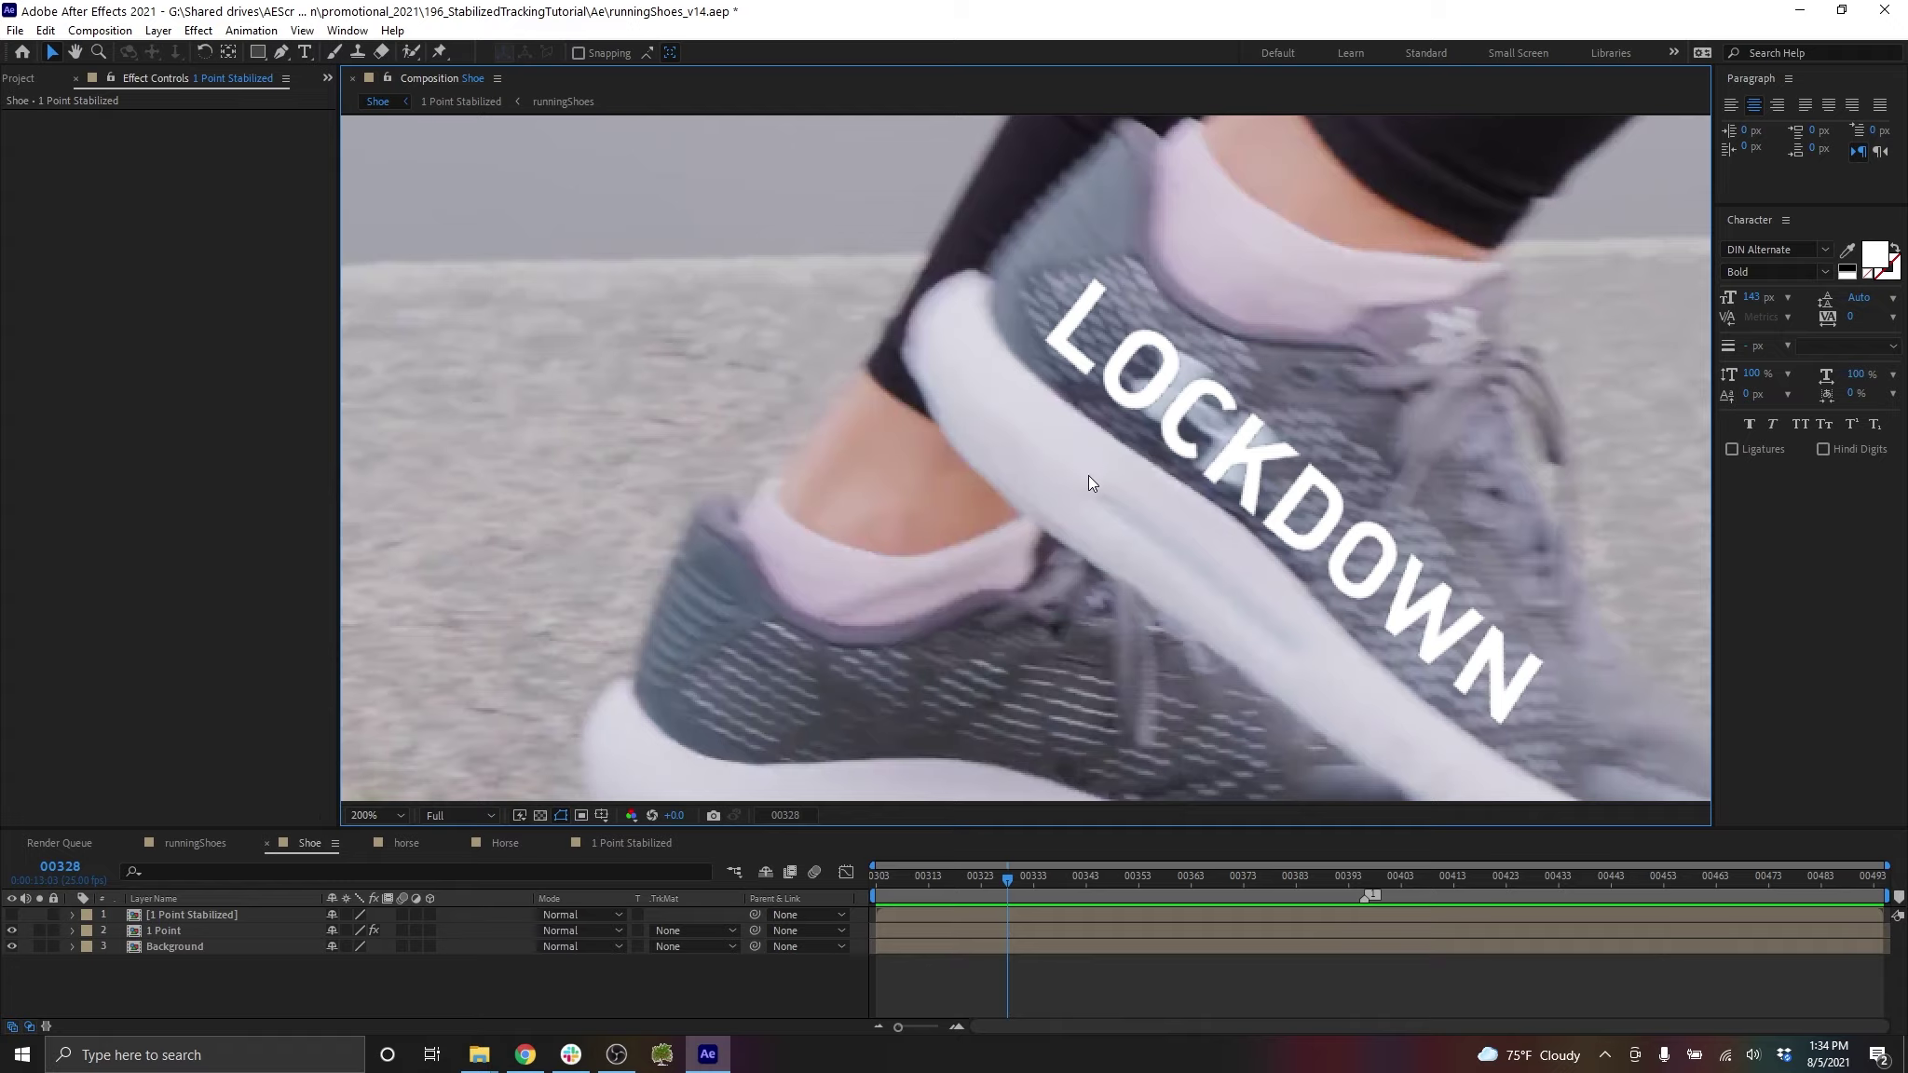
pyautogui.moveTo(1089, 477); pyautogui.dragTo(786, 430)
pyautogui.click(162, 939)
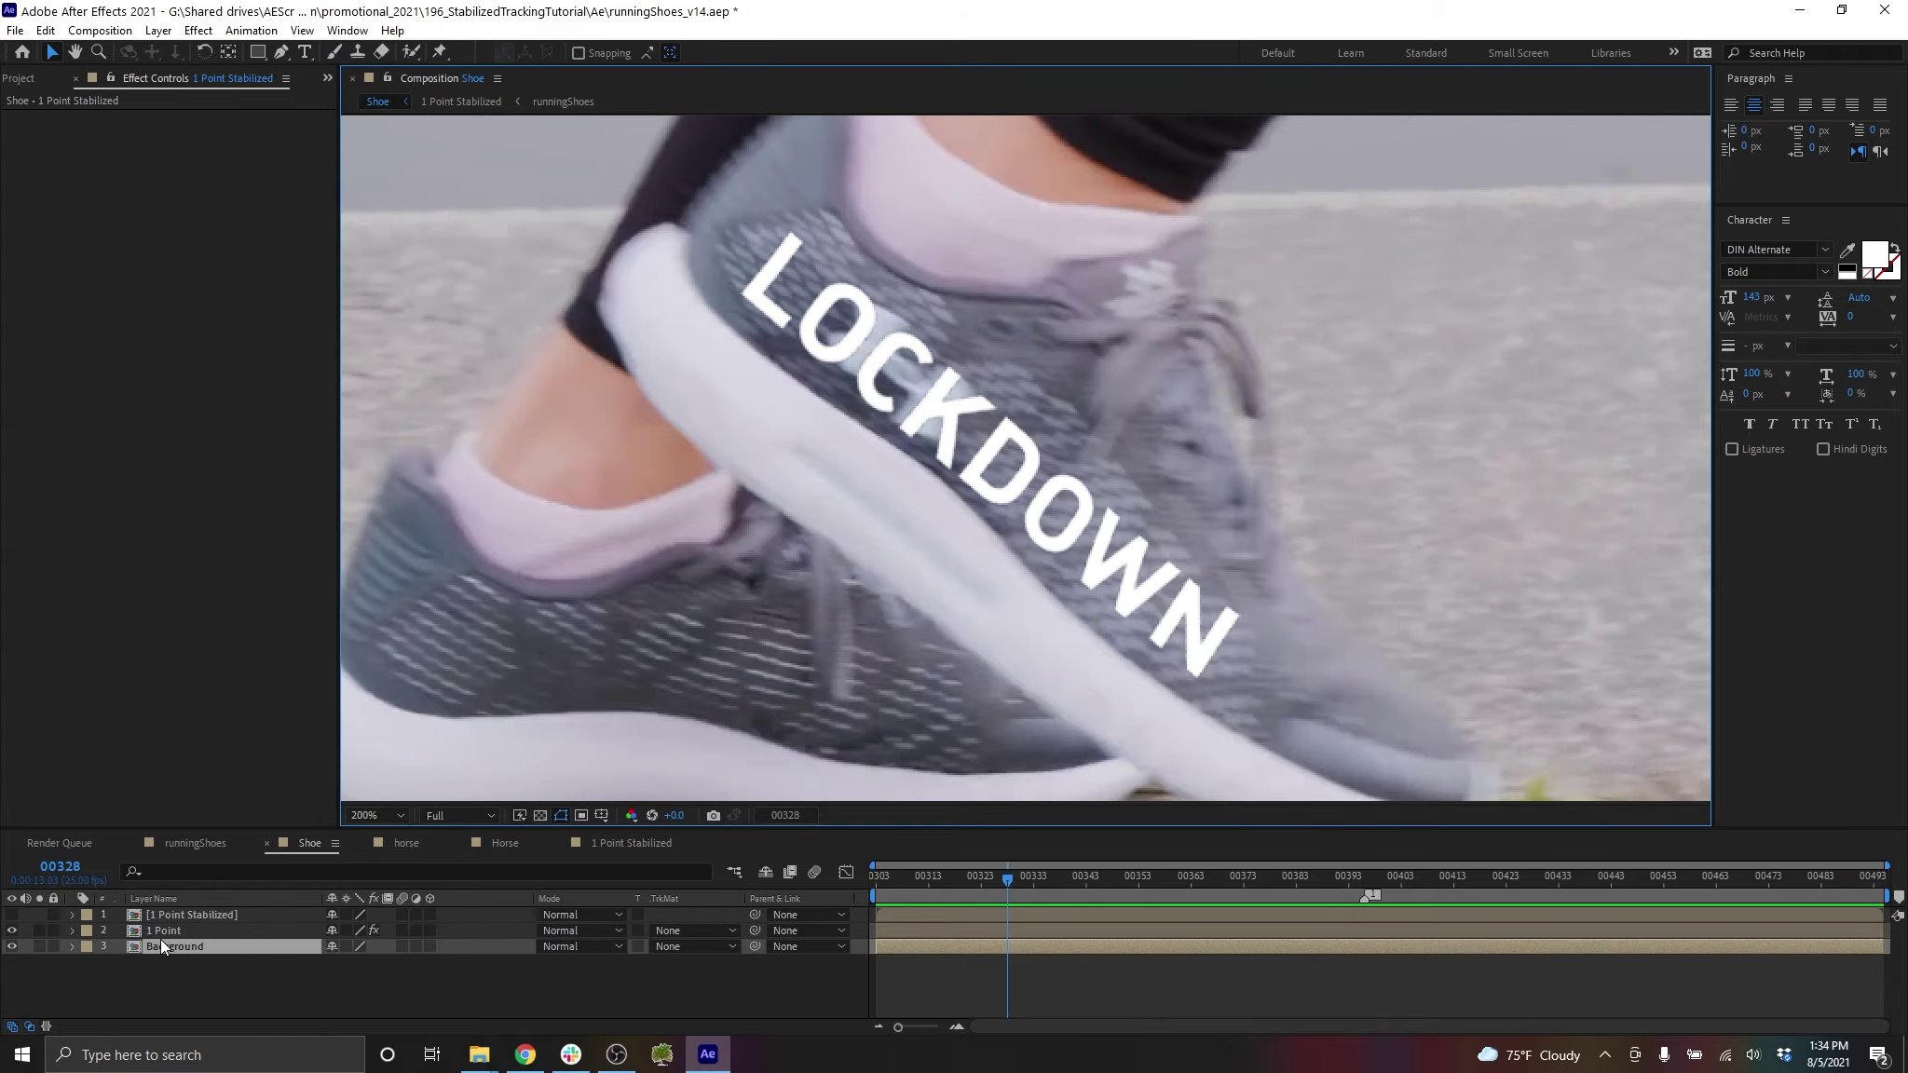
pyautogui.click(168, 934)
pyautogui.hotkey('ctrl', '5')
pyautogui.moveTo(1781, 140); pyautogui.dragTo(129, 504)
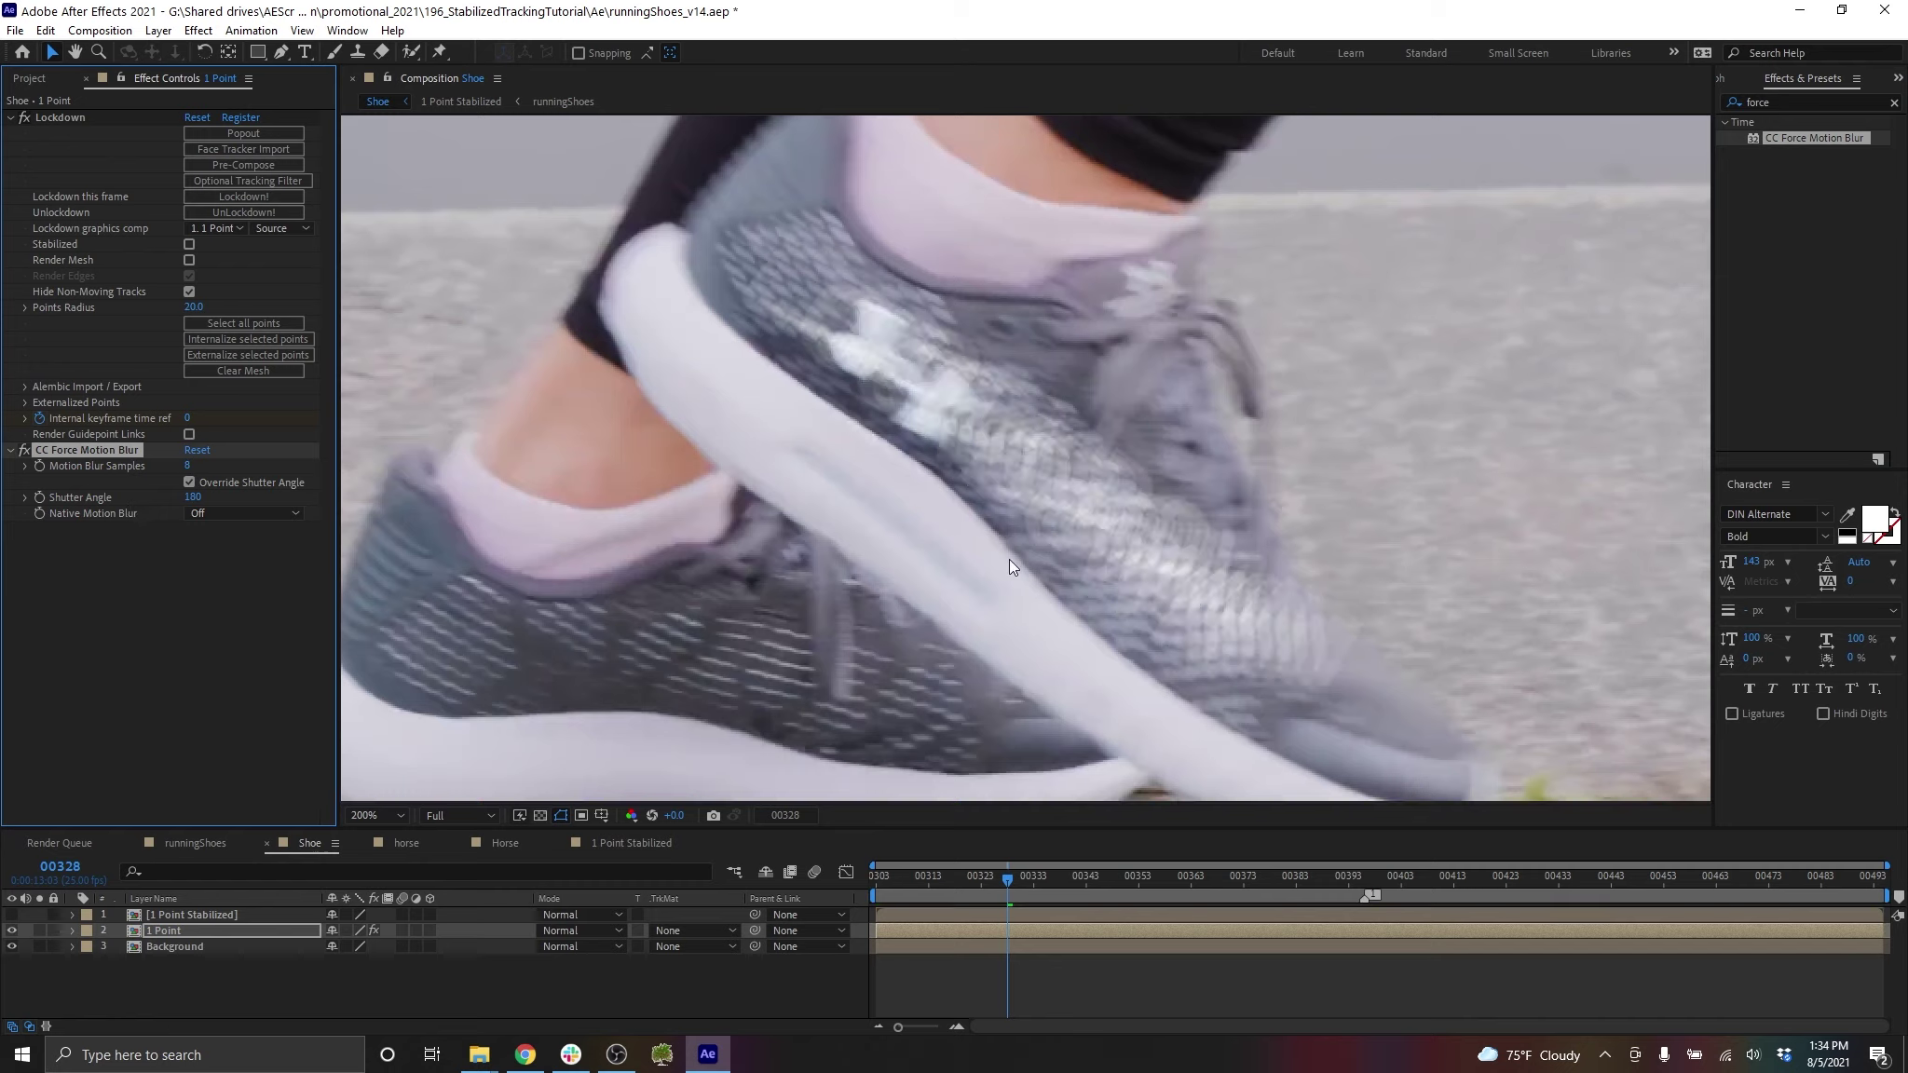
pyautogui.click(286, 512)
pyautogui.click(249, 534)
# Set the Shoe composition's motion blur shutter angle to 90° and shutter phase to -45°
pyautogui.click(281, 929)
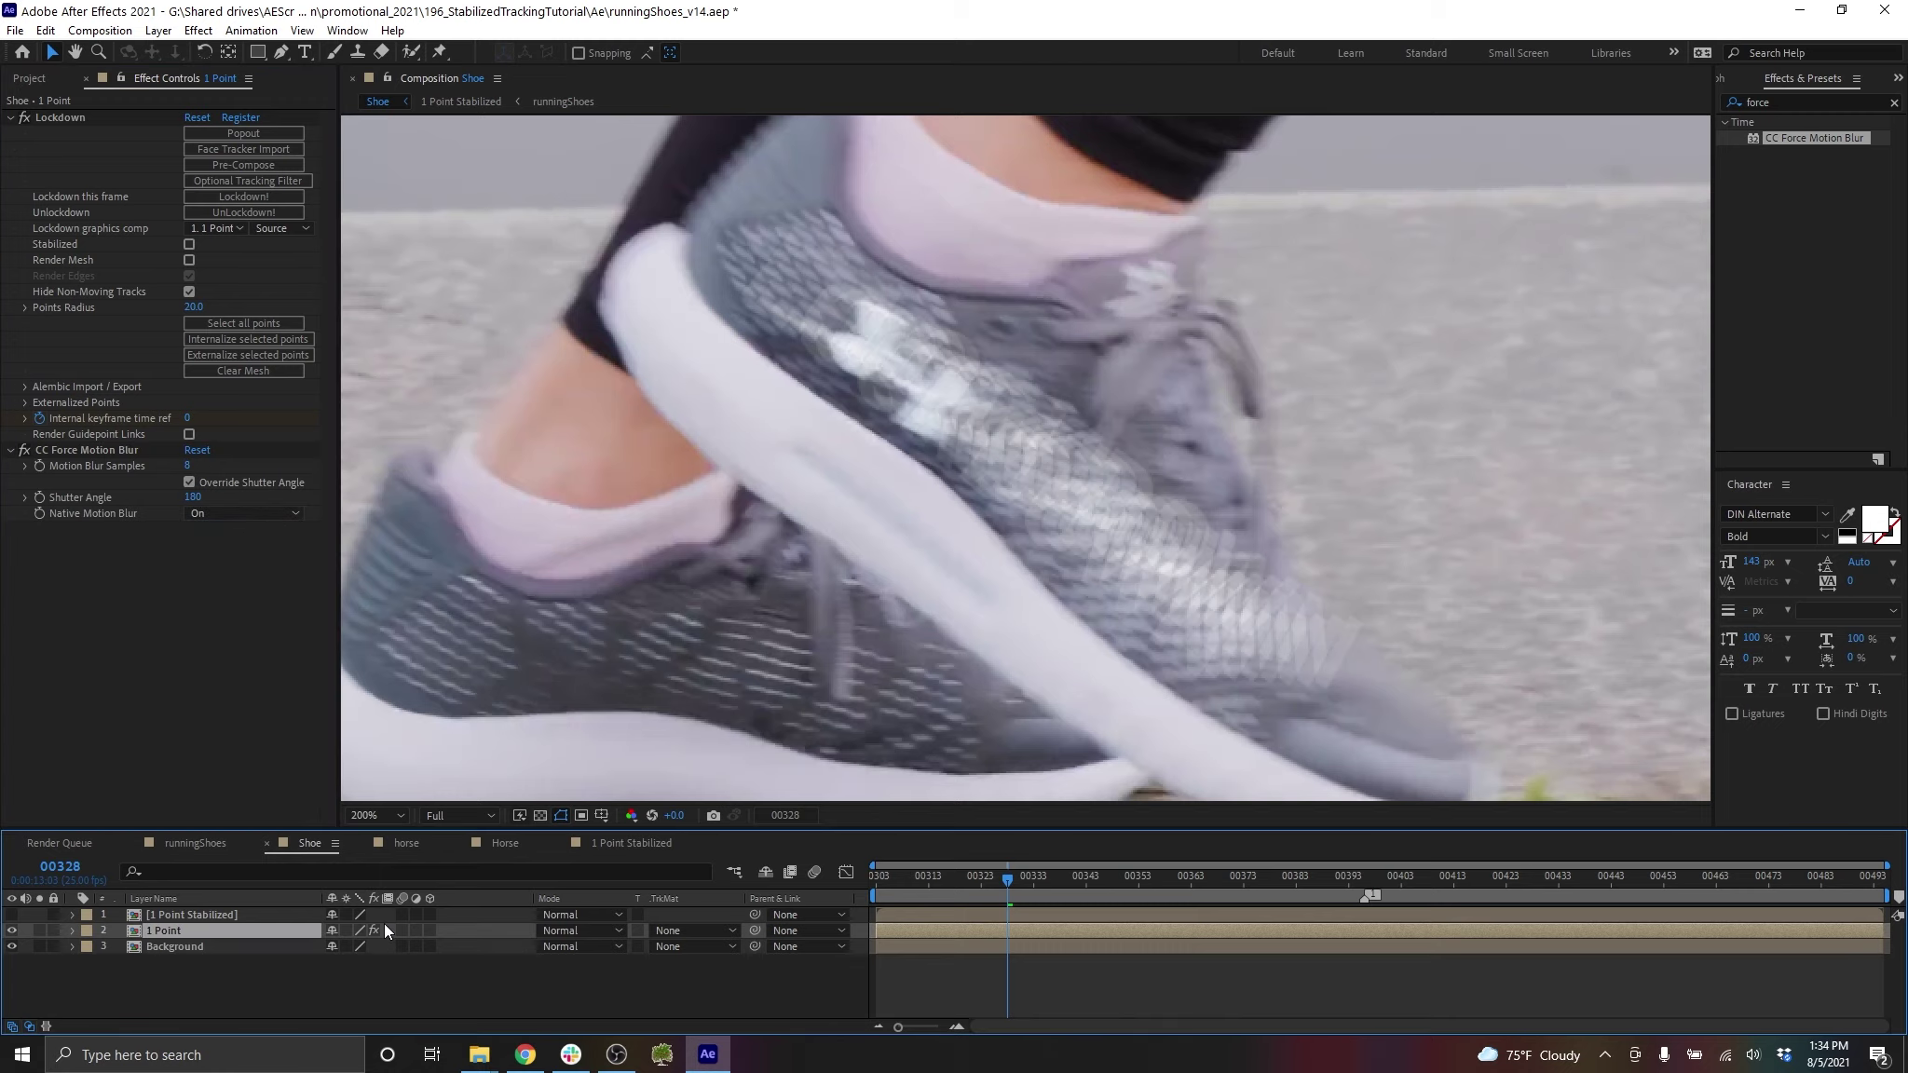
pyautogui.hotkey('ctrl', 'k')
pyautogui.click(343, 349)
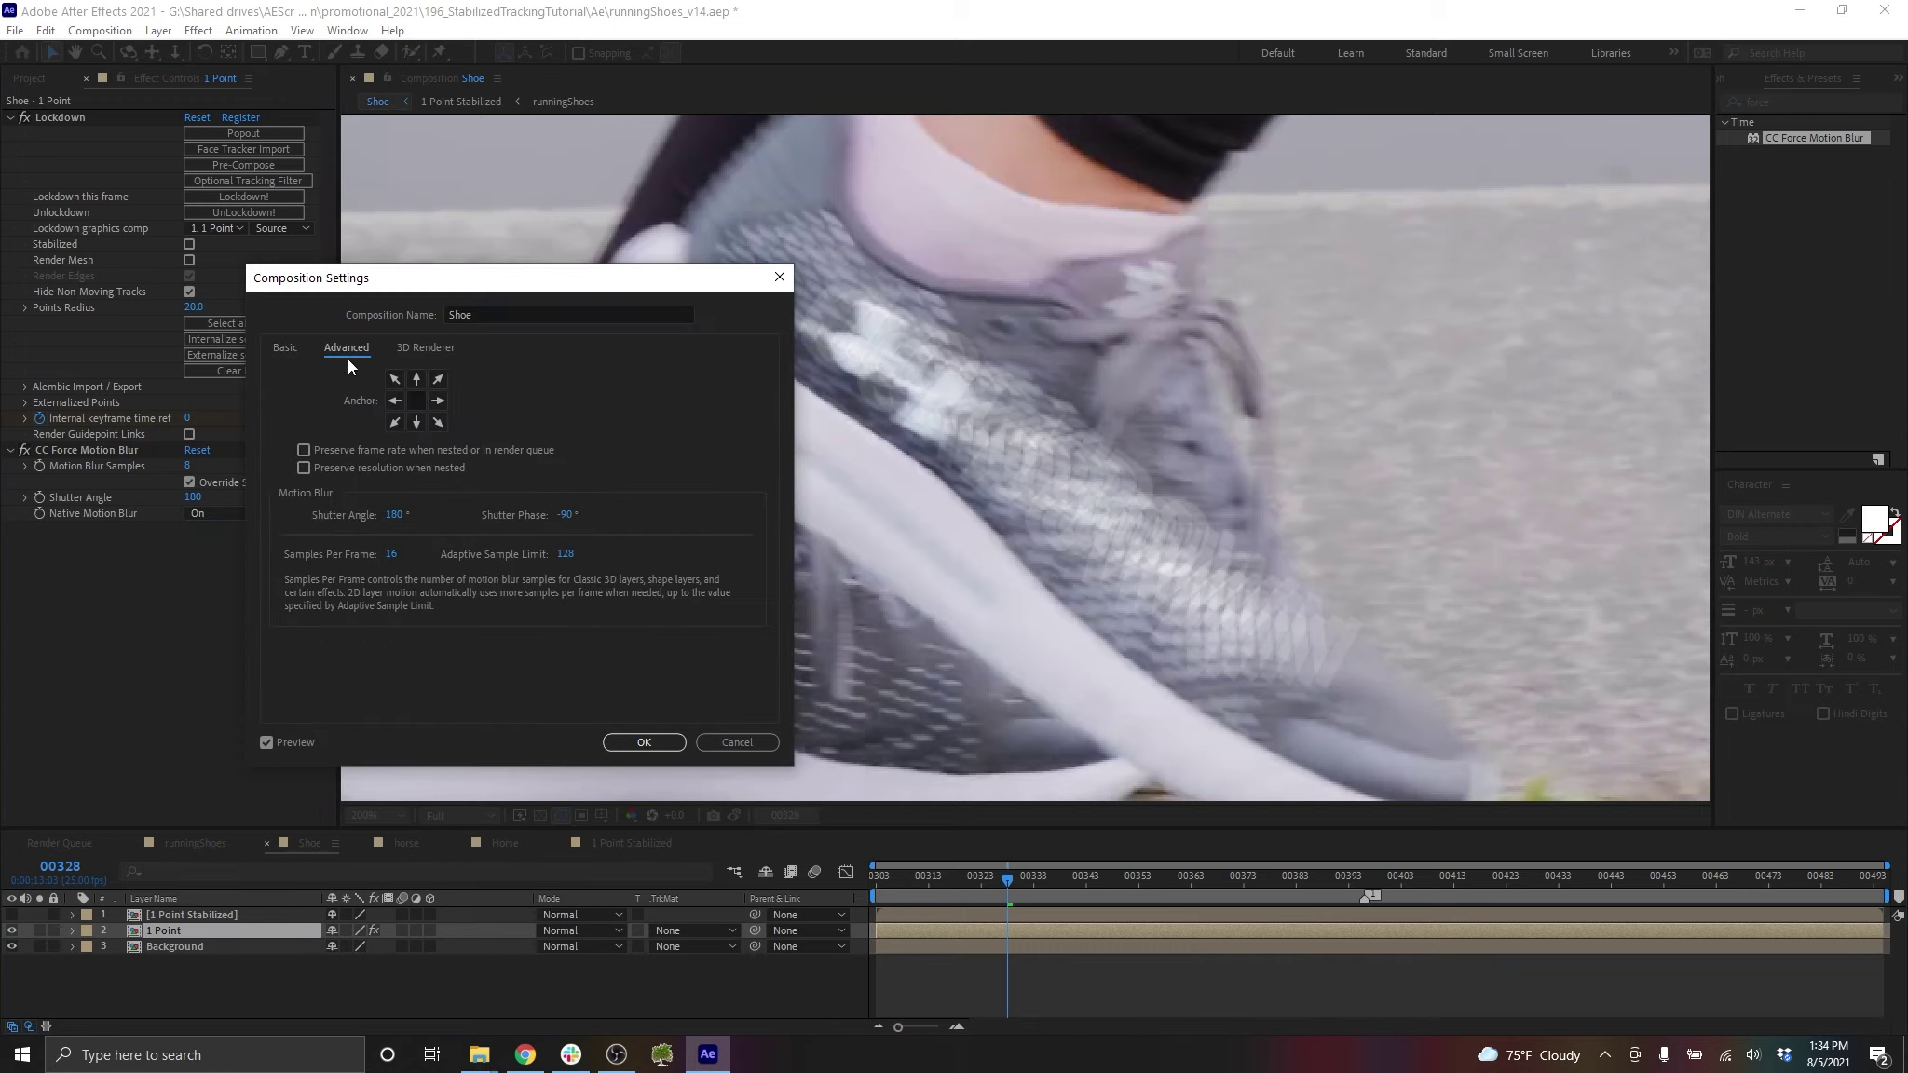
pyautogui.click(399, 515)
pyautogui.write('90')
pyautogui.click(576, 511)
pyautogui.click(633, 740)
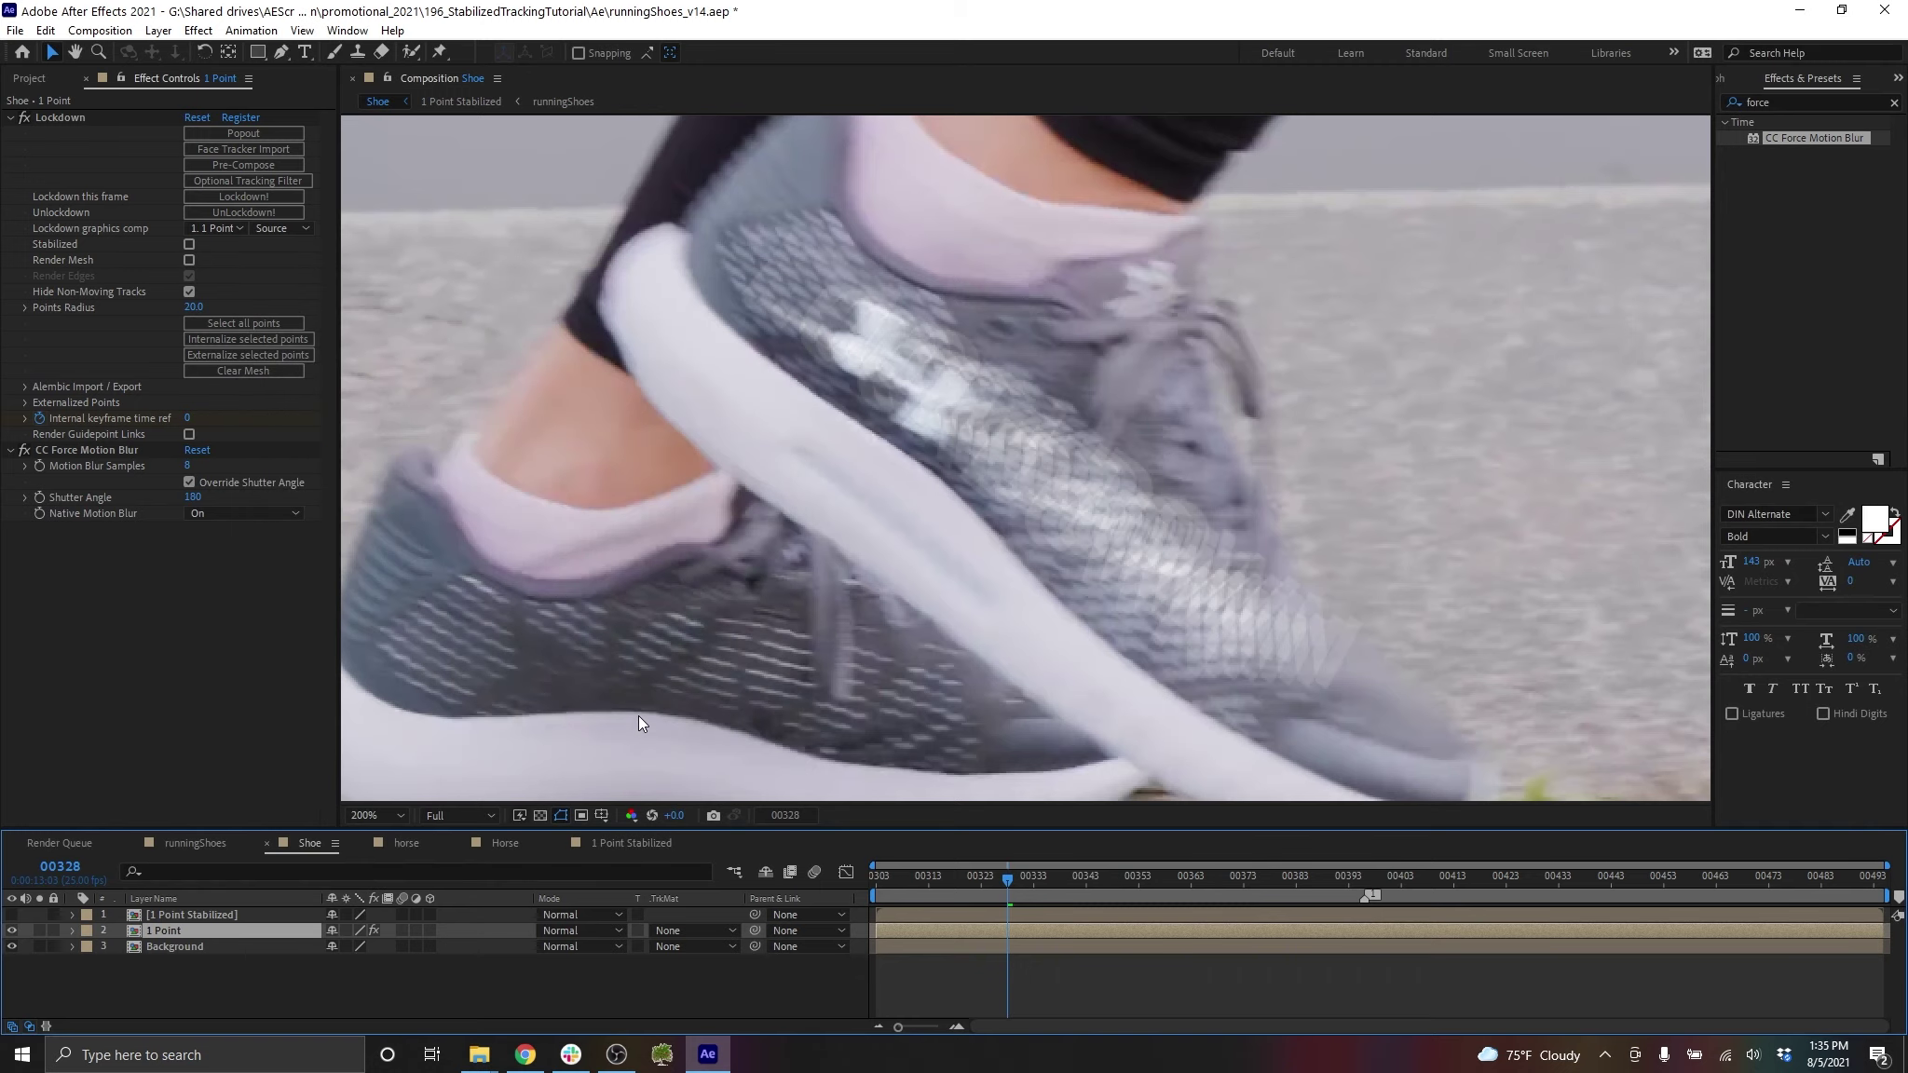
# Turn off Override Shutter Angle in CC Force Motion Blur and enable motion blur for the 1 Point layer
pyautogui.click(190, 483)
pyautogui.click(402, 930)
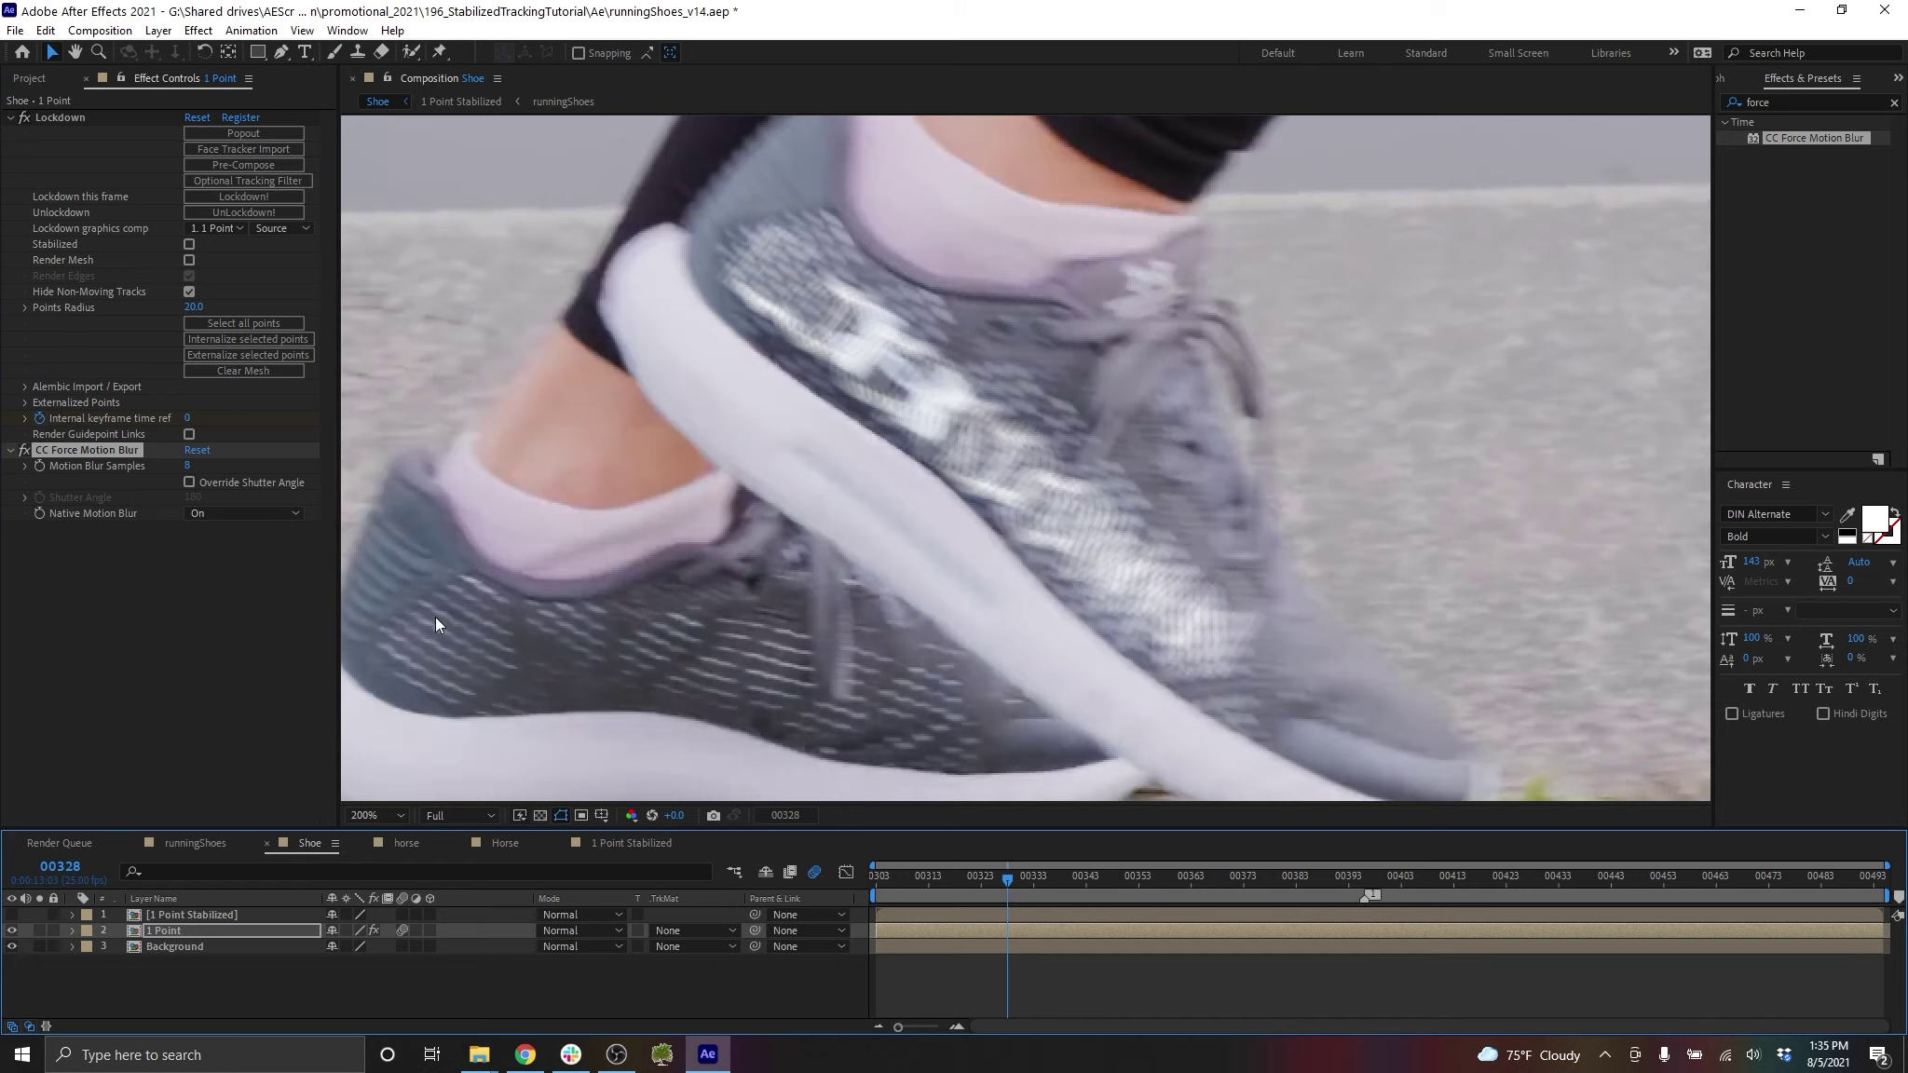
pyautogui.scroll(2, 964, 442)
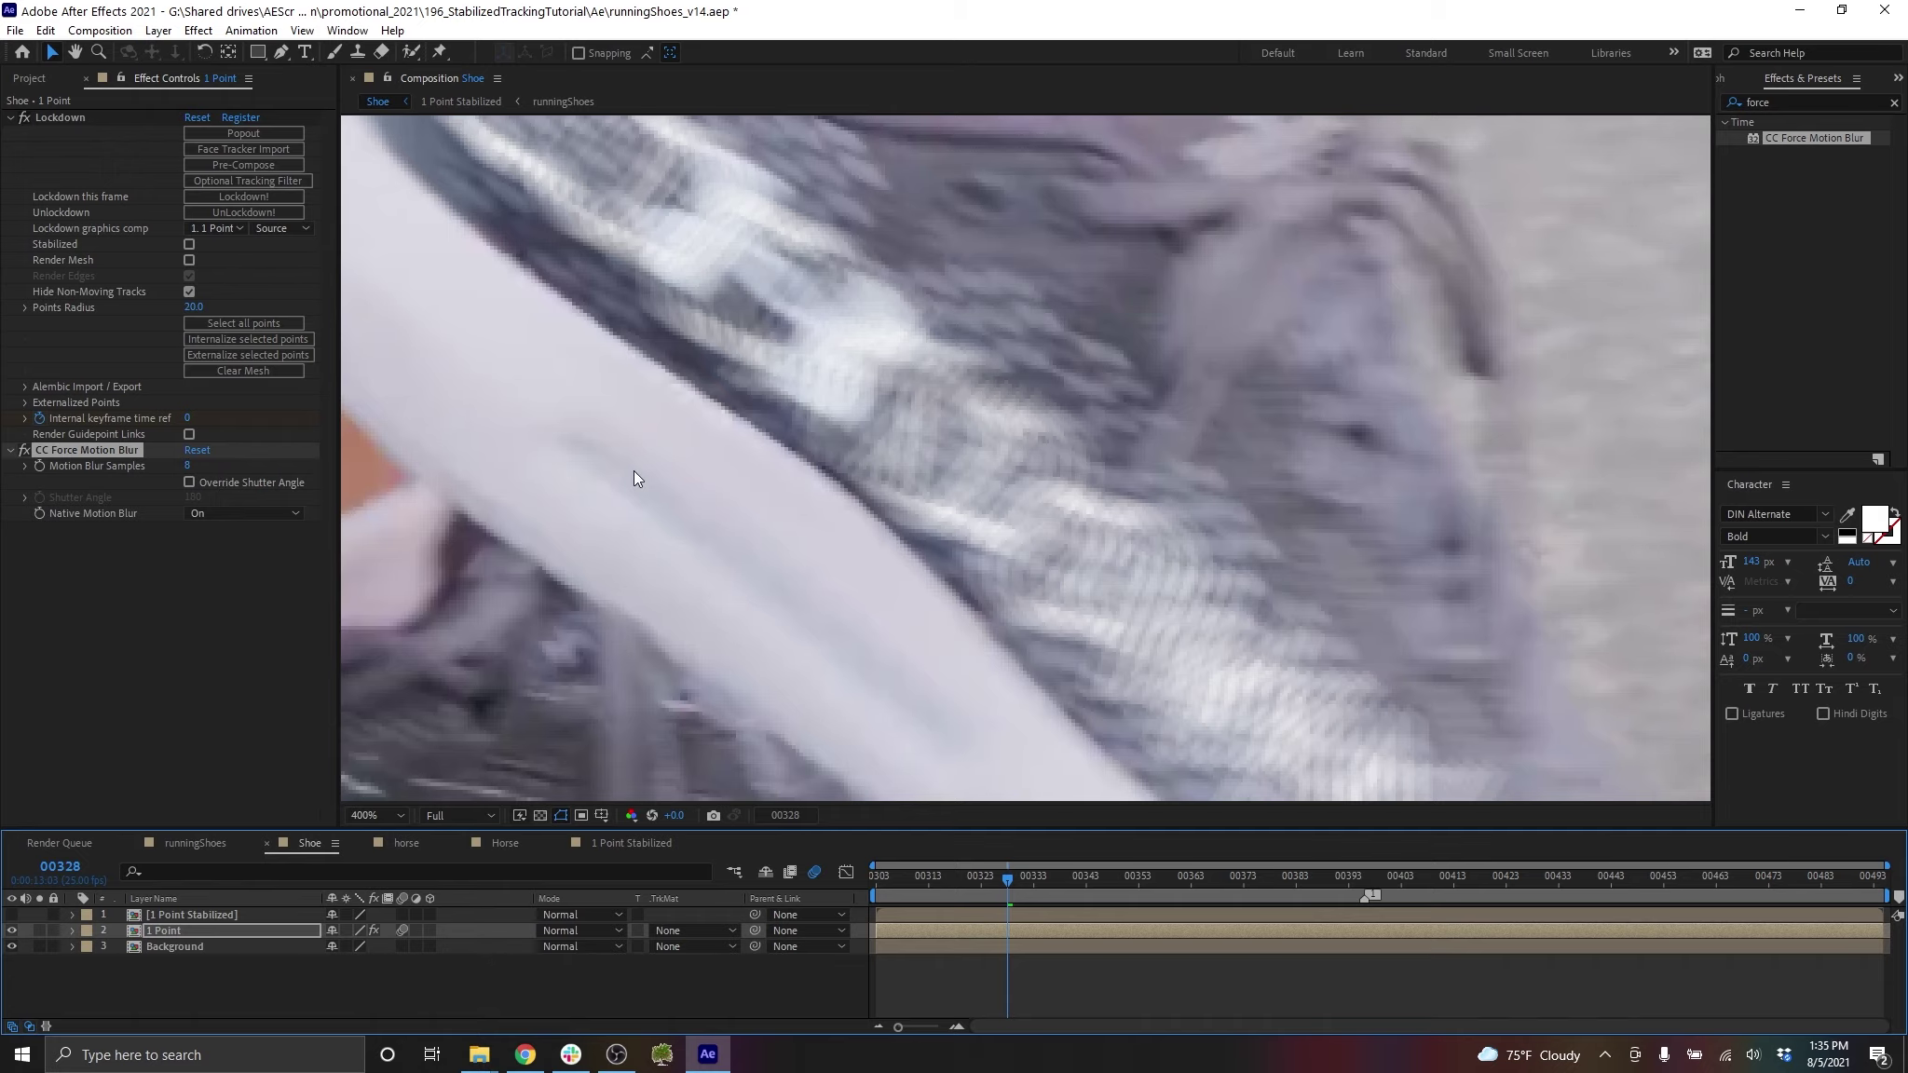
# Set the Shoe composition's motion blur shutter angle to 45° and shutter phase to -22.5°
pyautogui.hotkey('ctrl', 'k')
pyautogui.click(352, 347)
pyautogui.click(392, 515)
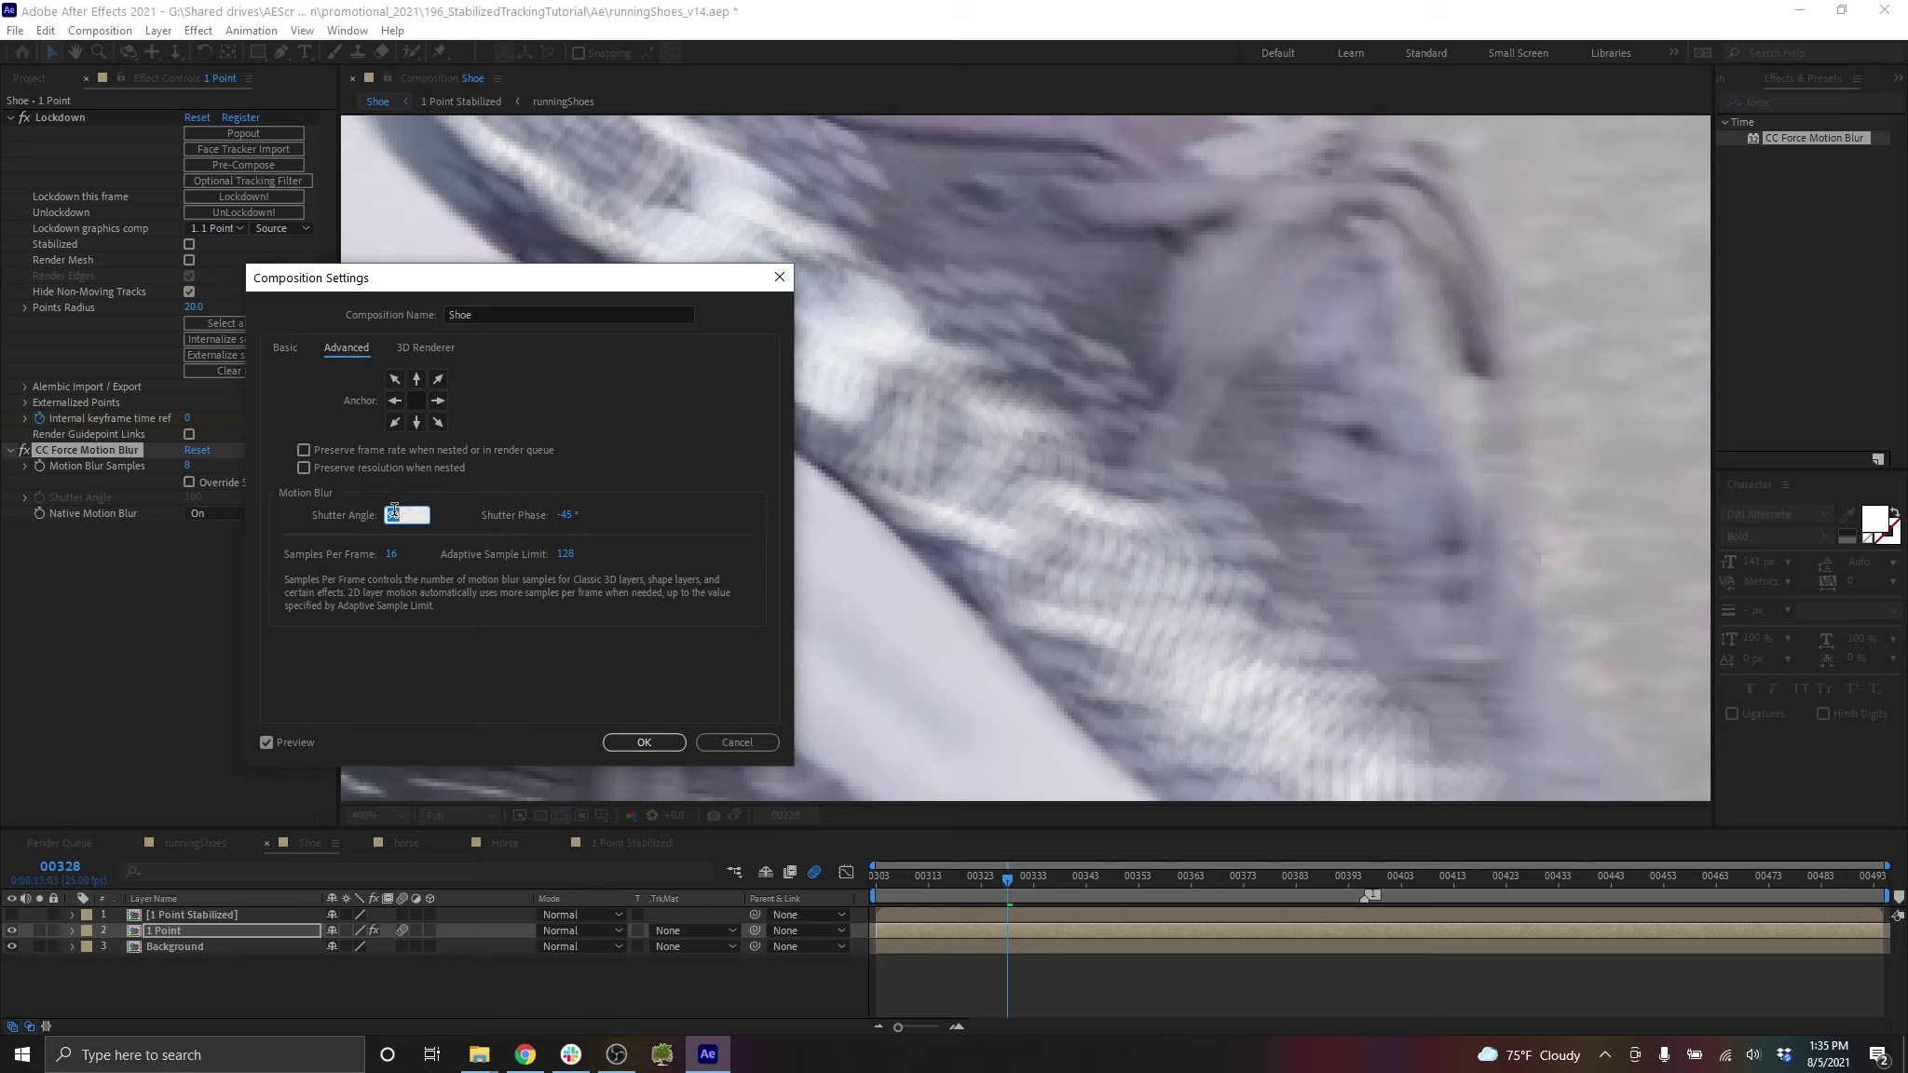
pyautogui.write('45')
pyautogui.click(572, 516)
pyautogui.write('-22.')
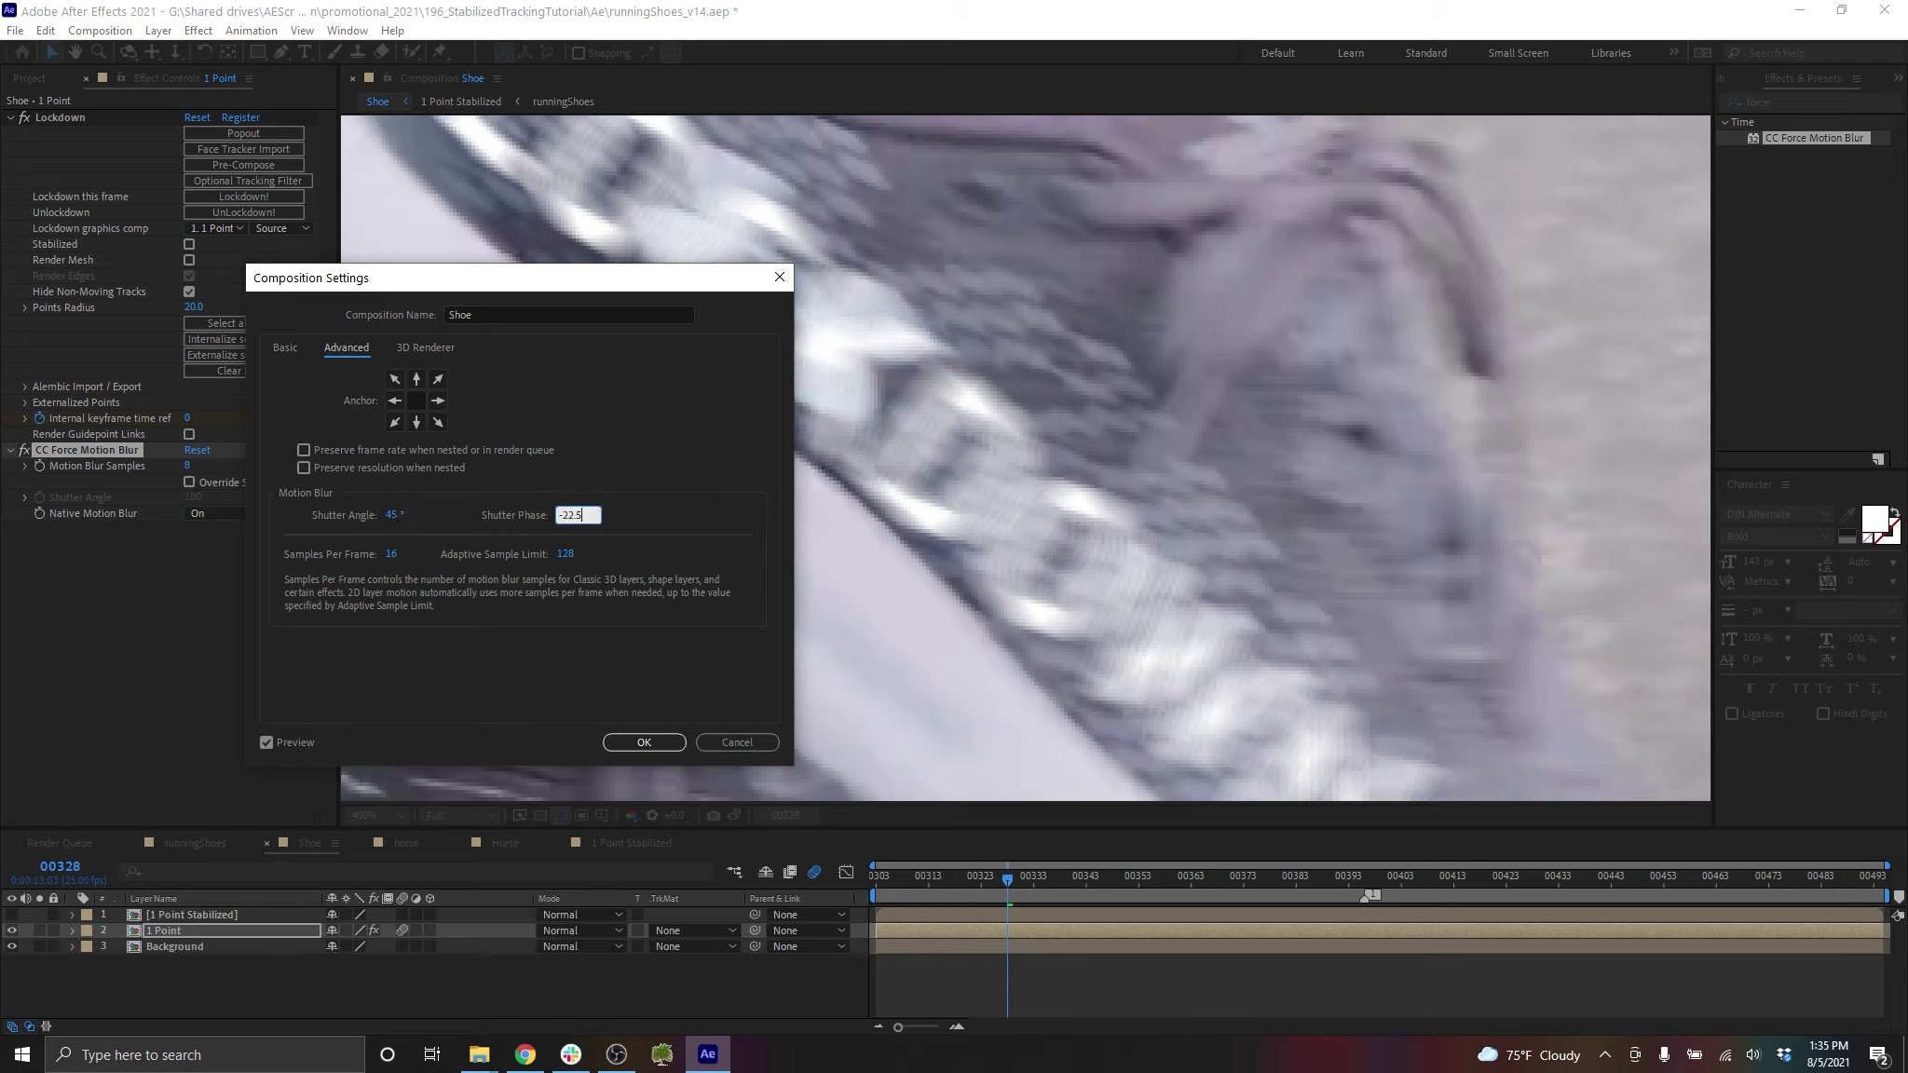
pyautogui.press('Return')
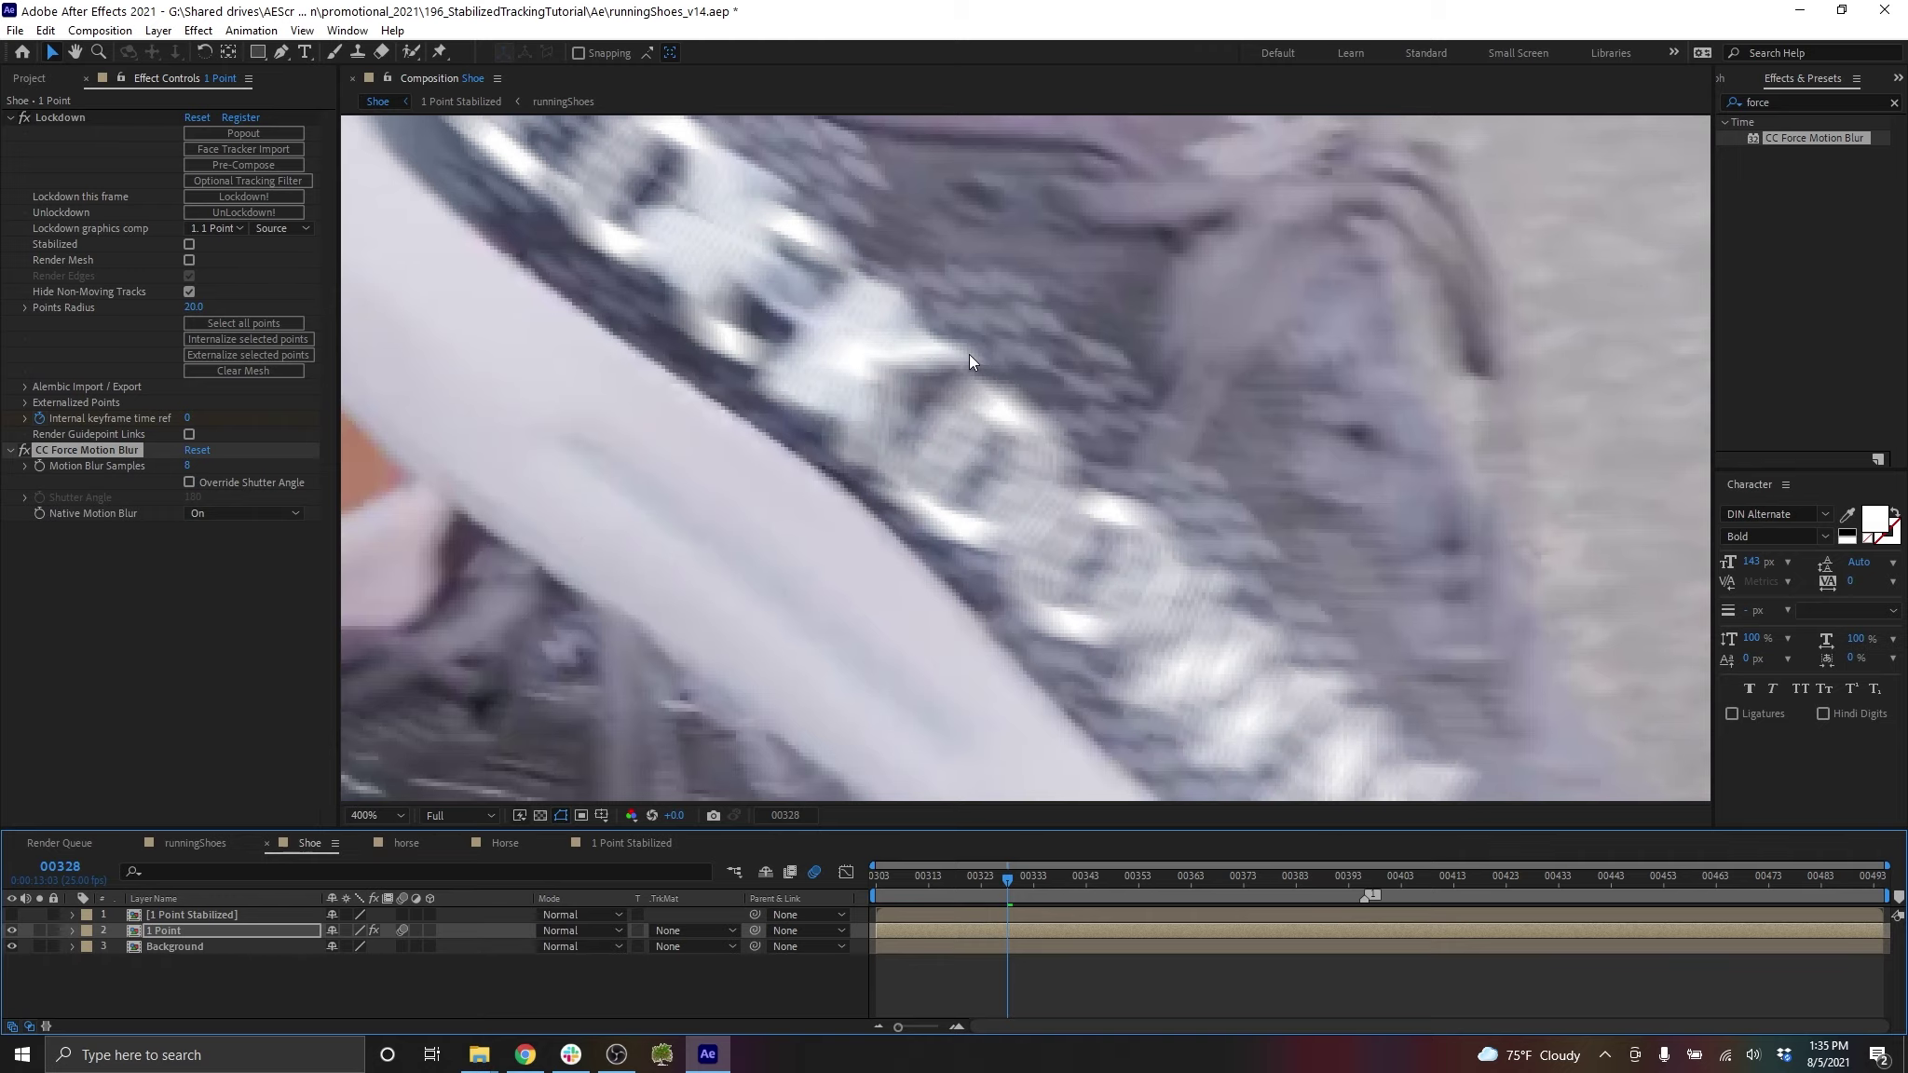
pyautogui.scroll(-6, 1026, 412)
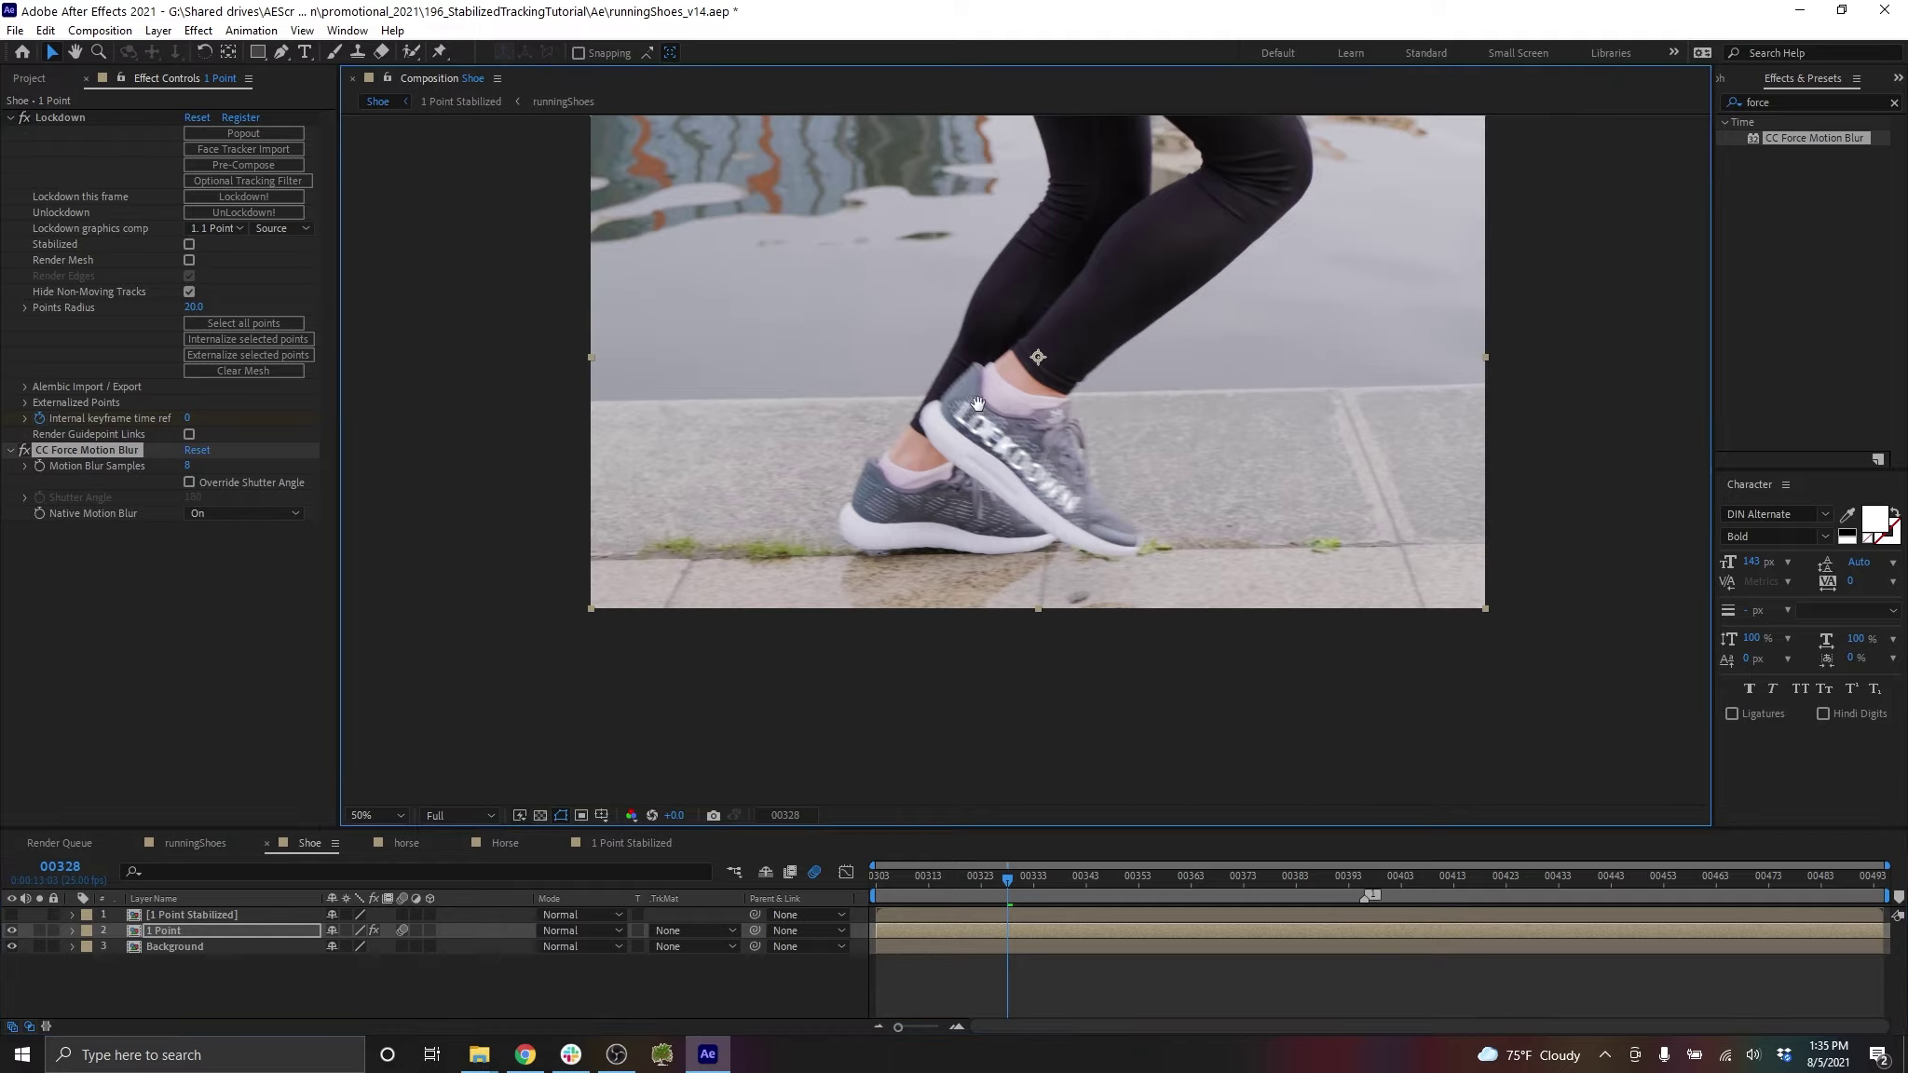